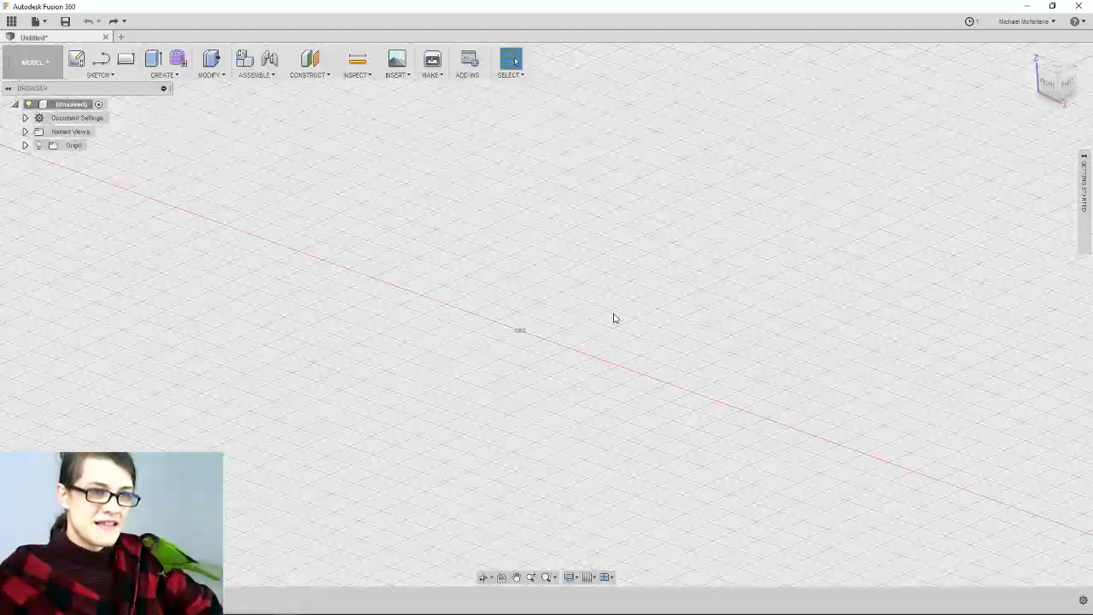
Check the manufacturing and 3D print options, then display the MODIFY features list
left_click(433, 75)
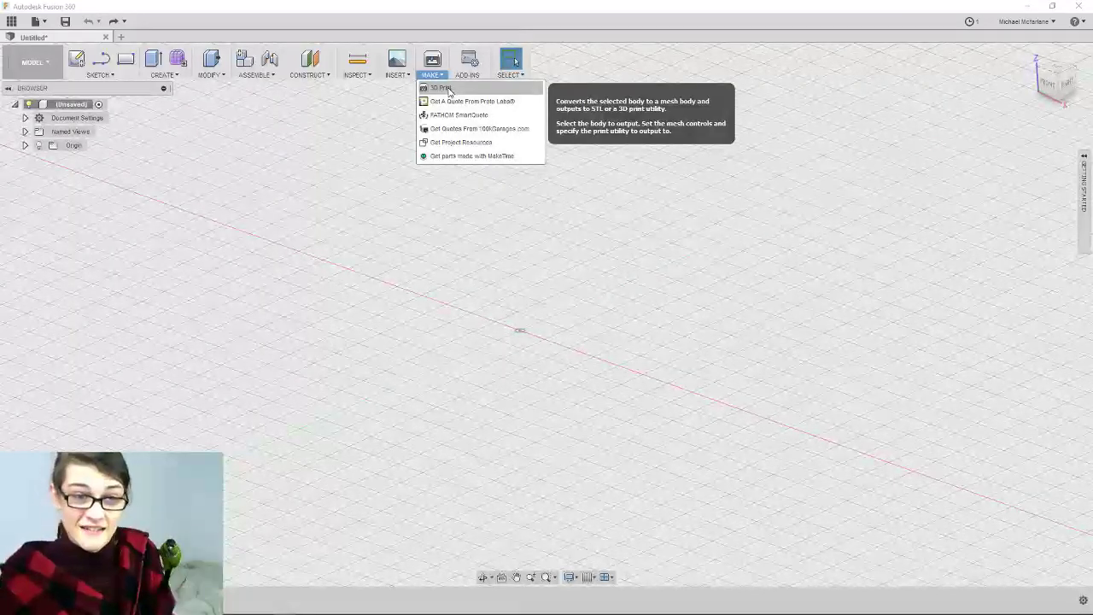
left_click(530, 214)
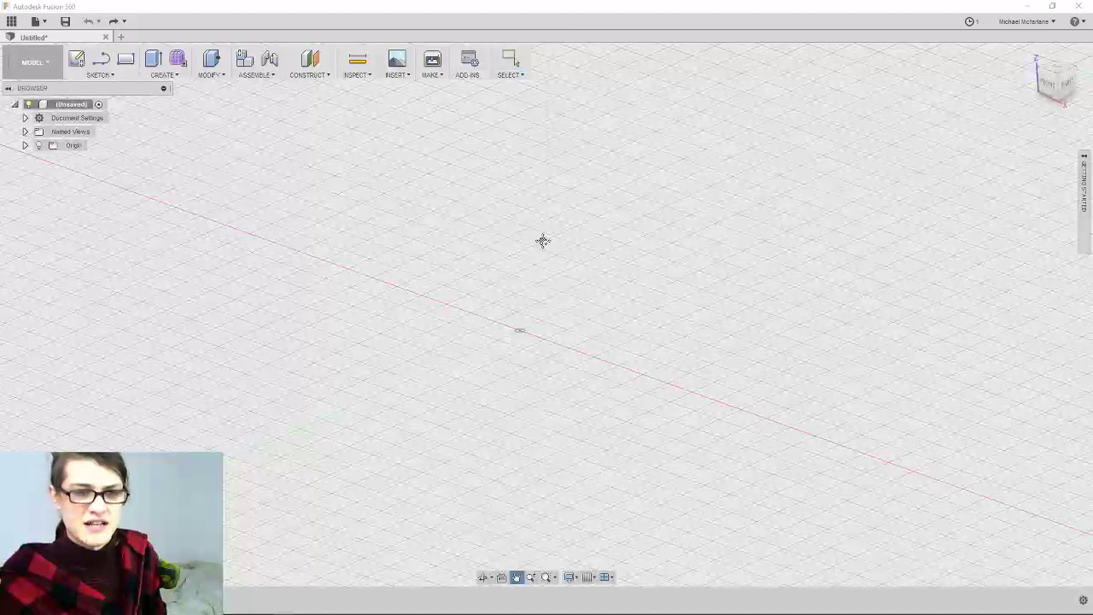
middle_click_drag(549, 247, 553, 273)
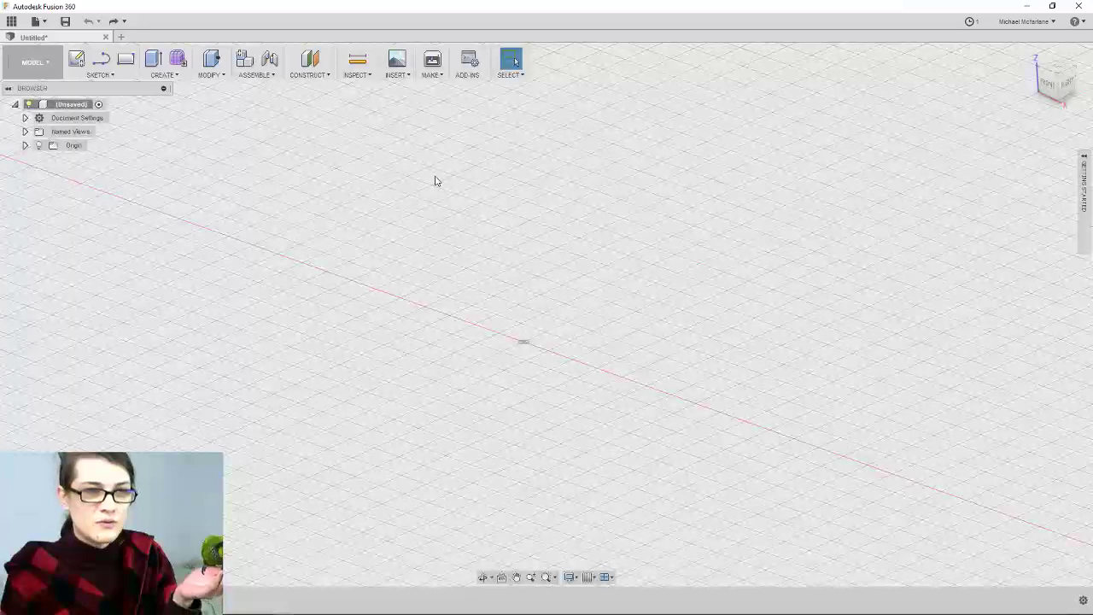
left_click(225, 77)
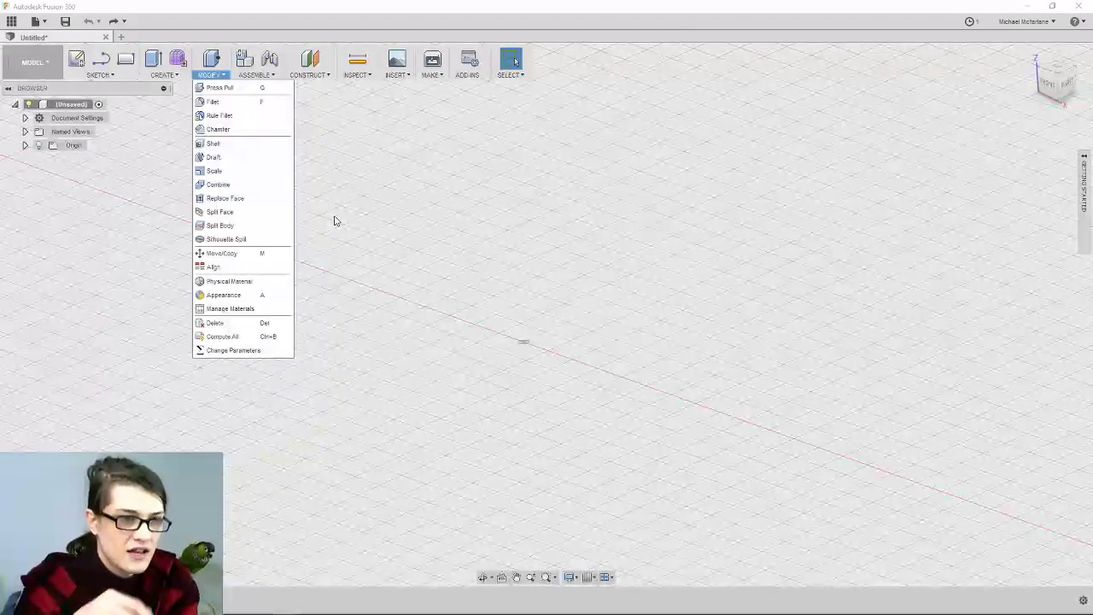
Close the Modify list and bring up the CREATE features list to browse it
left_click(176, 76)
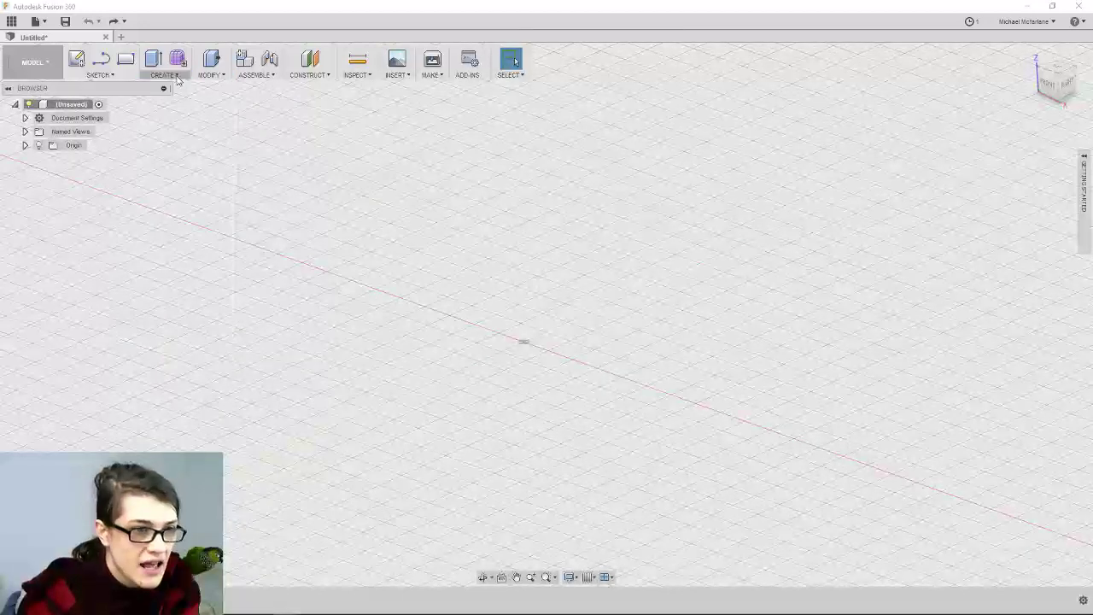
left_click(178, 77)
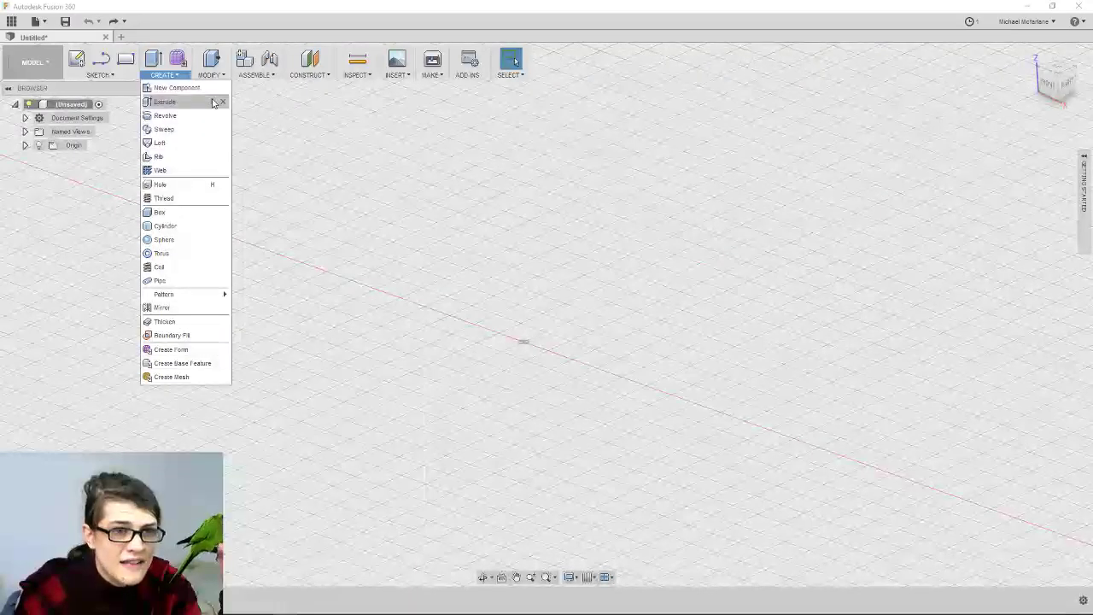
mouse_move(204, 77)
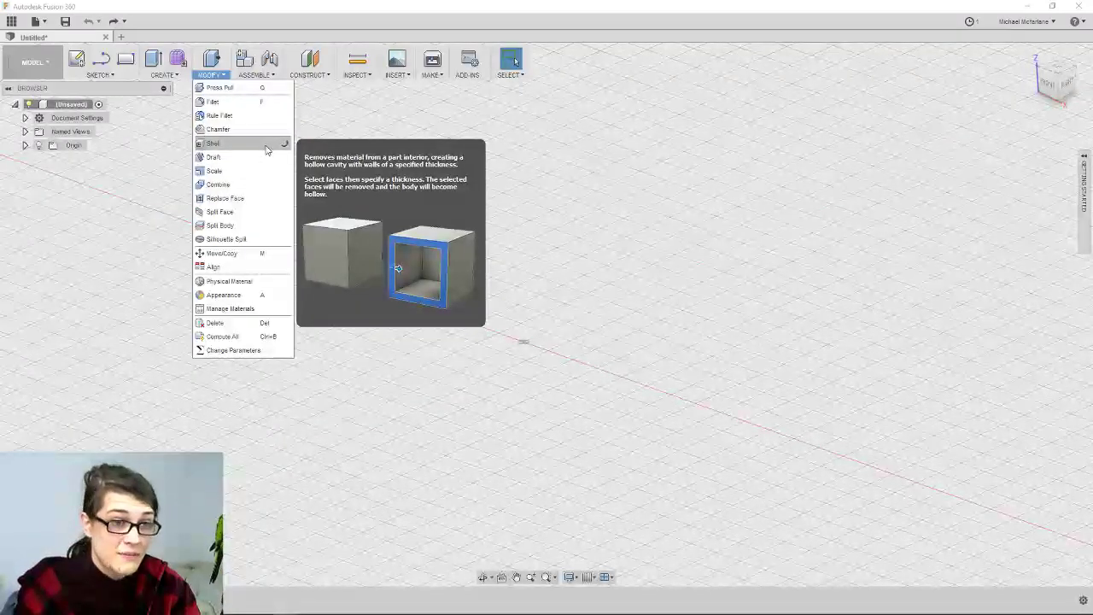
Browse the INSPECT, ASSEMBLE, MODIFY and CREATE menus, then show the MODEL workspace list
left_click(366, 75)
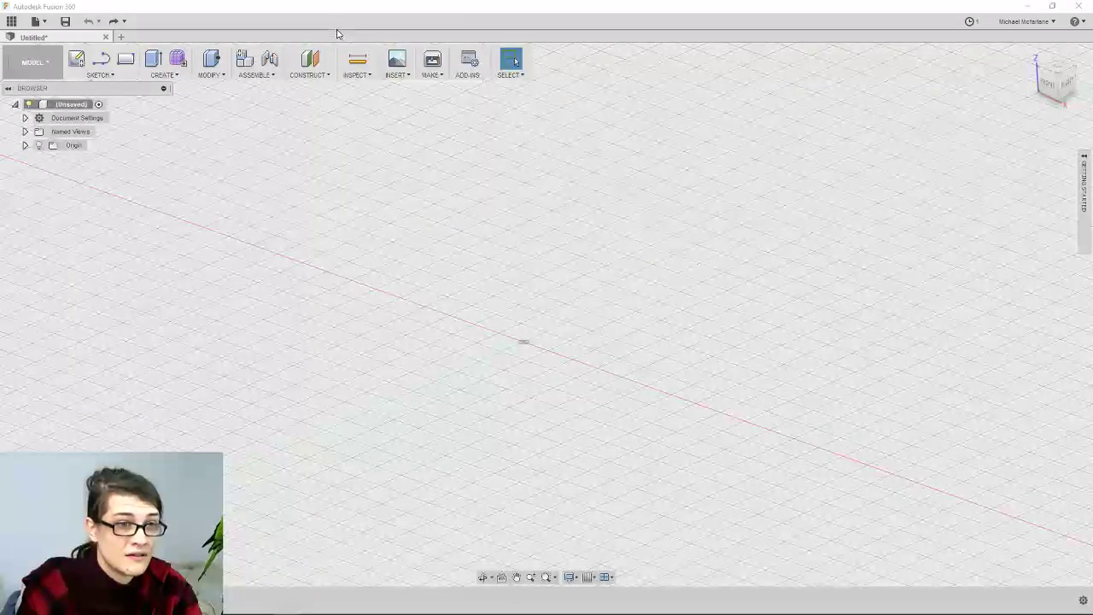
left_click(273, 75)
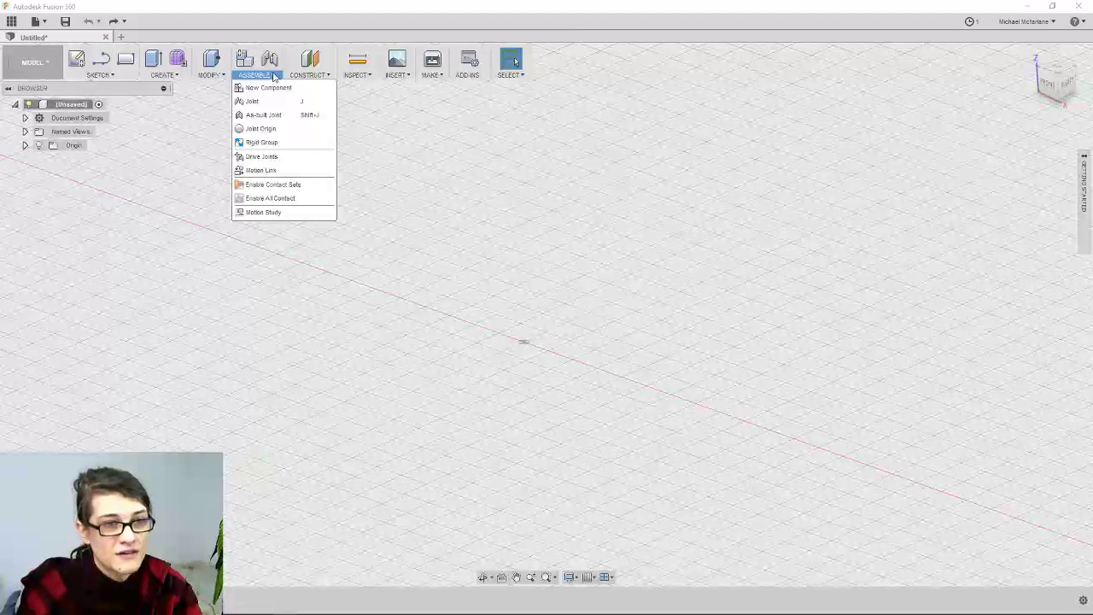
left_click(274, 77)
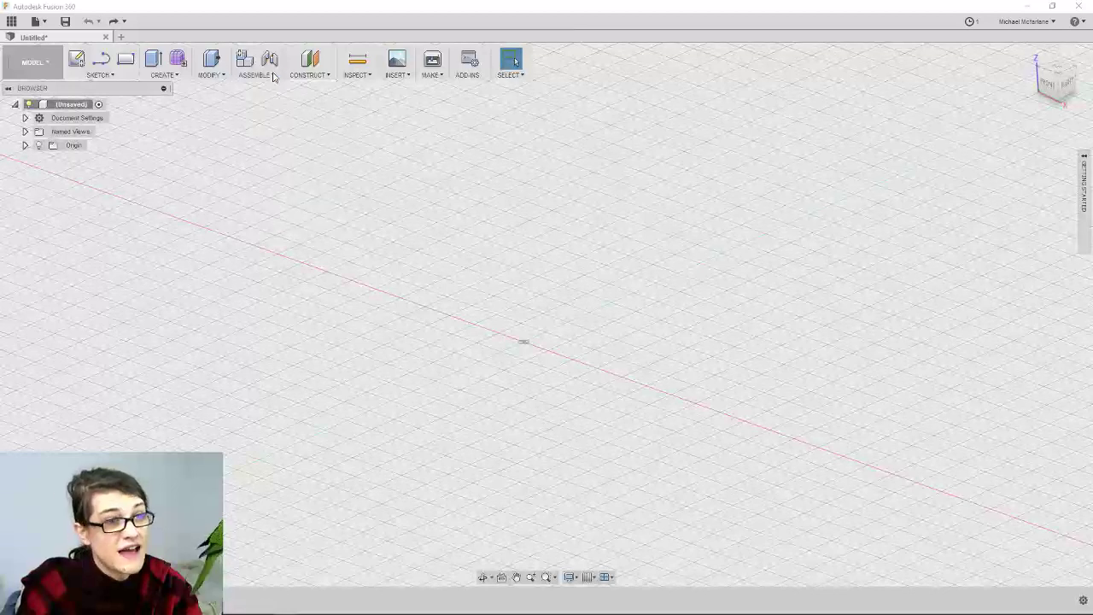
left_click(224, 76)
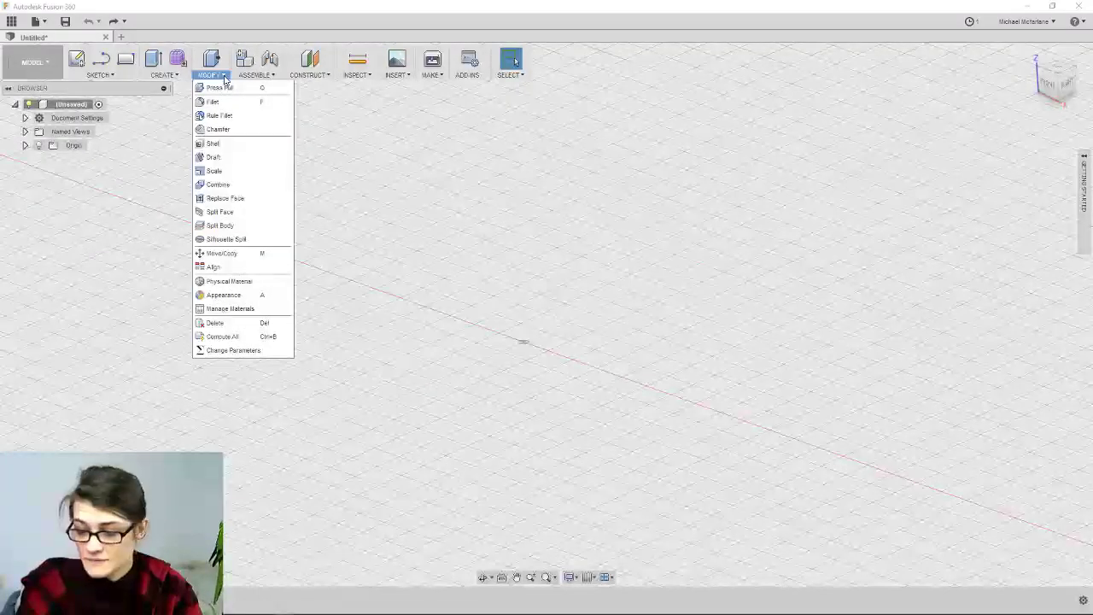
left_click(224, 77)
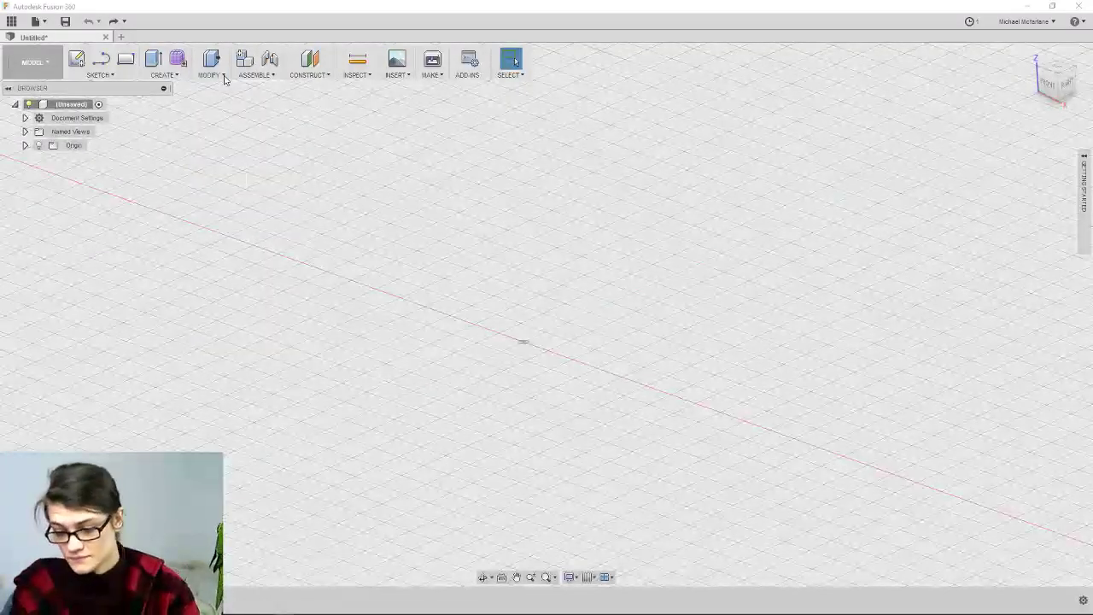
left_click(153, 77)
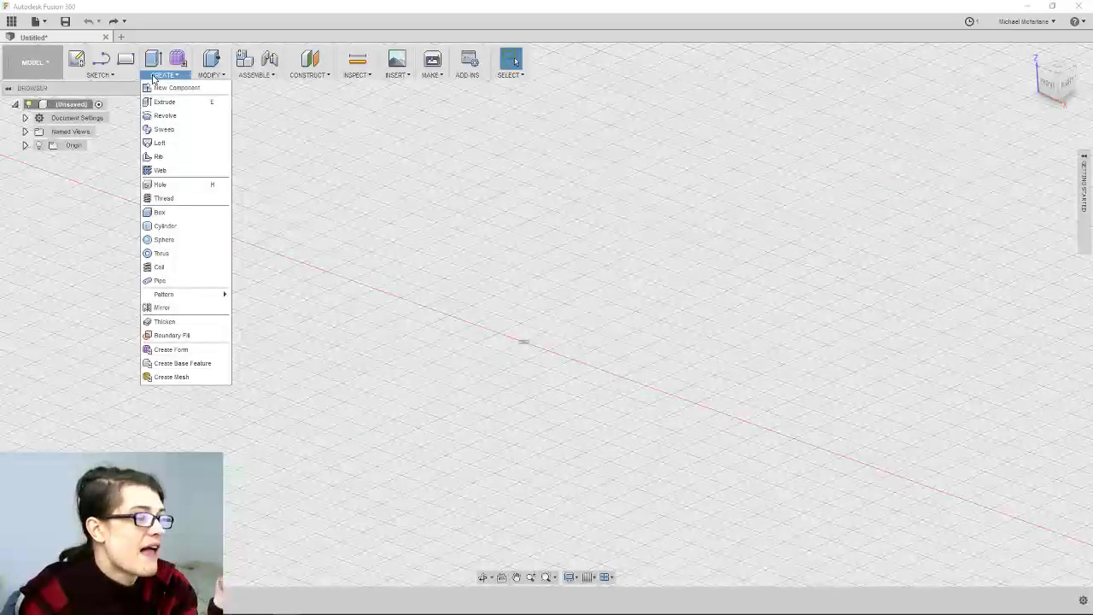
left_click(50, 62)
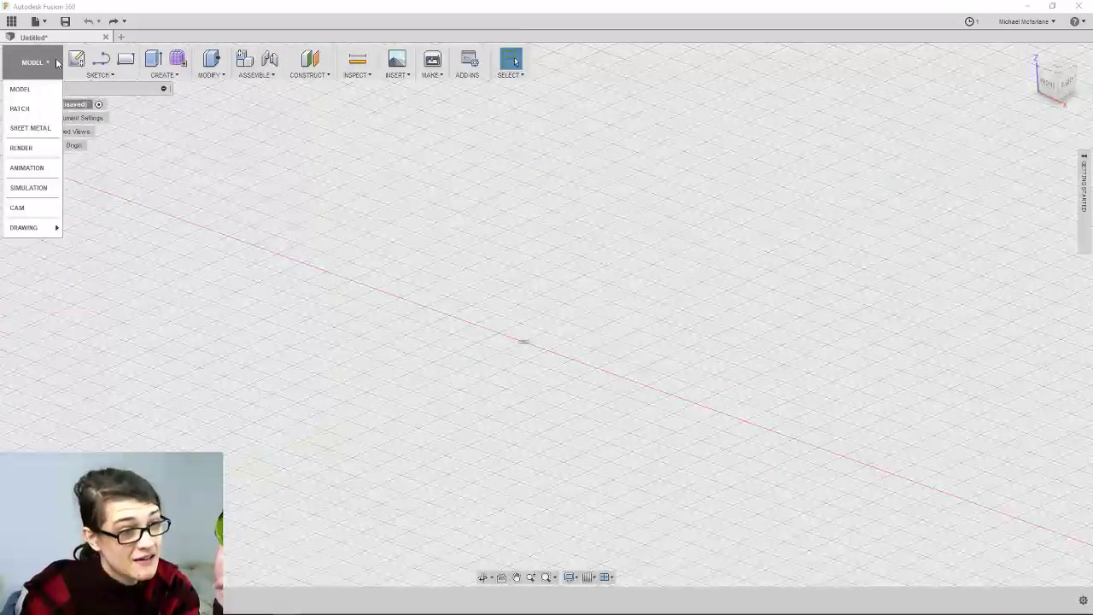
Dismiss the workspace list, leaving the empty untitled design in view
left_click(162, 11)
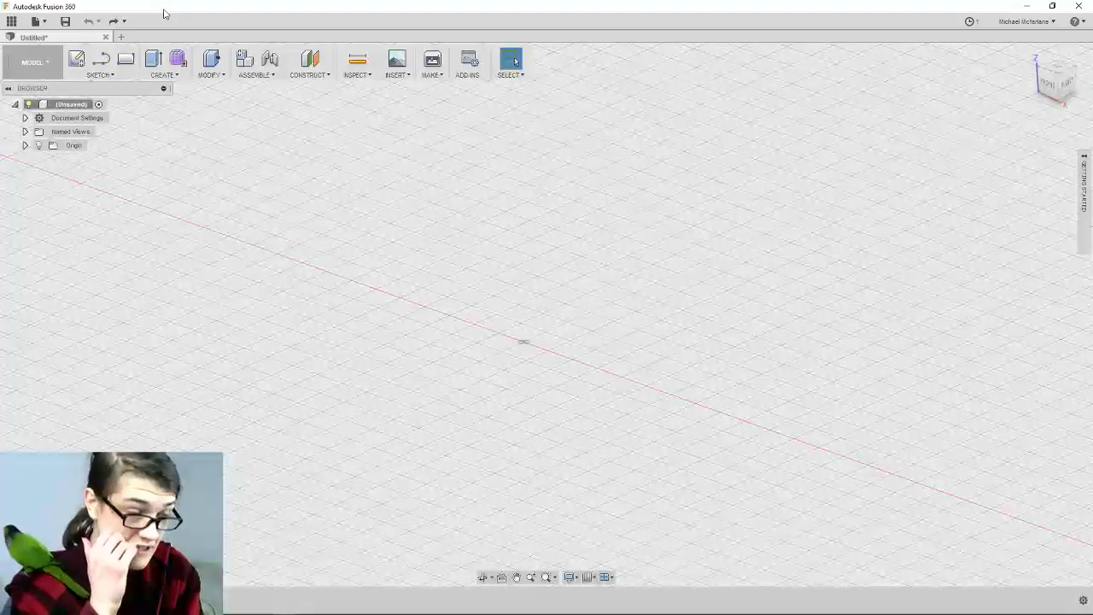
Create a new sketch on the XY plane and view it from the top
left_click(77, 61)
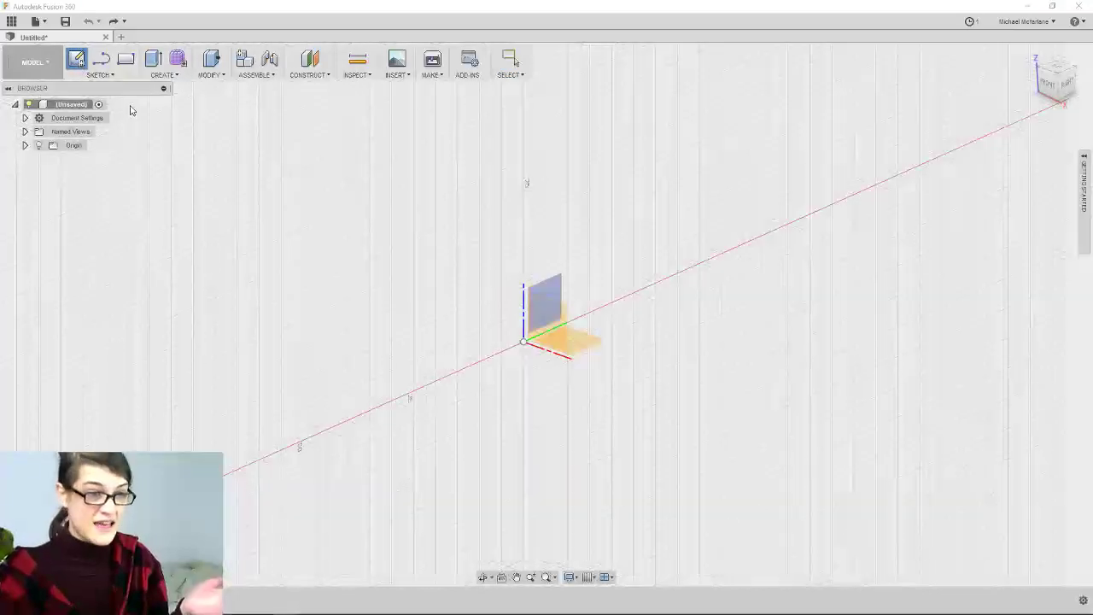
left_click(583, 343)
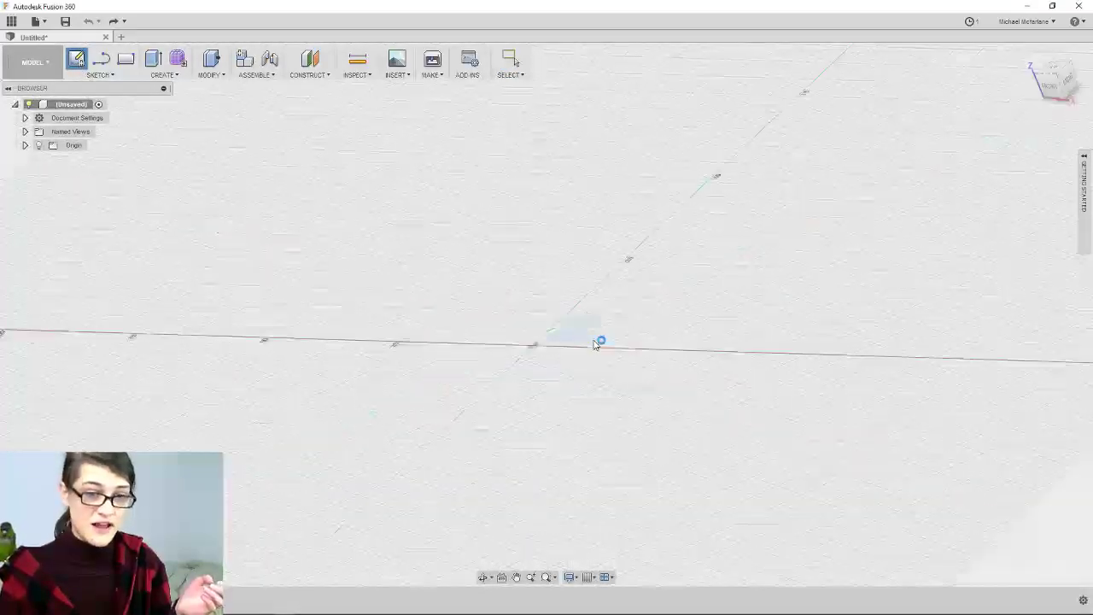
scroll(566, 247, "up", 2)
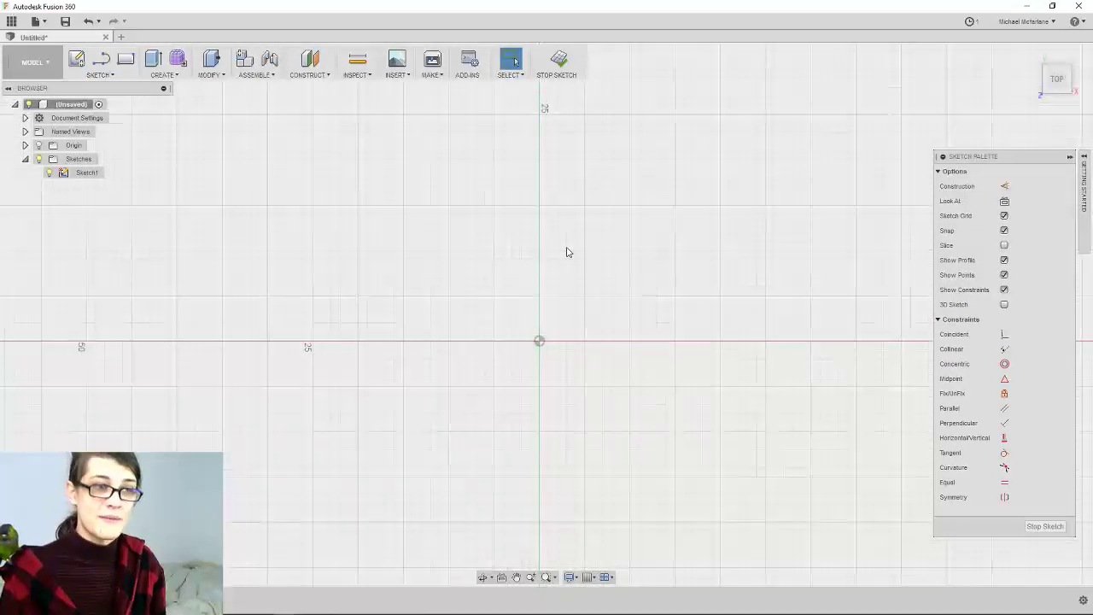
mouse_move(631, 275)
middle_mouse_down()
mouse_move(580, 264)
mouse_move(556, 297)
mouse_move(470, 200)
mouse_move(384, 231)
mouse_move(464, 254)
middle_mouse_up()
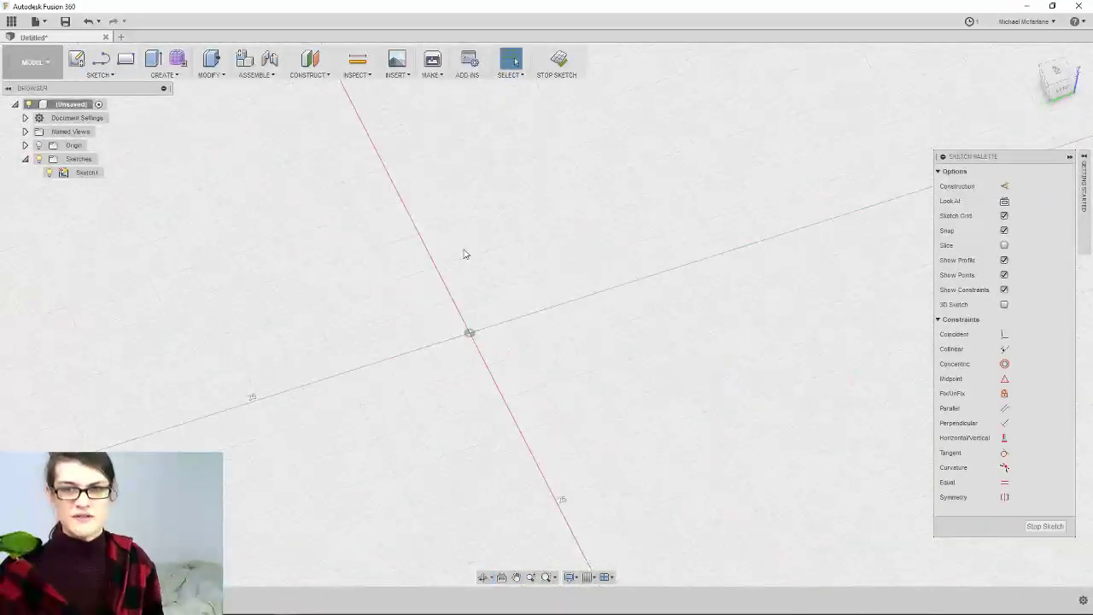
left_click(1058, 74)
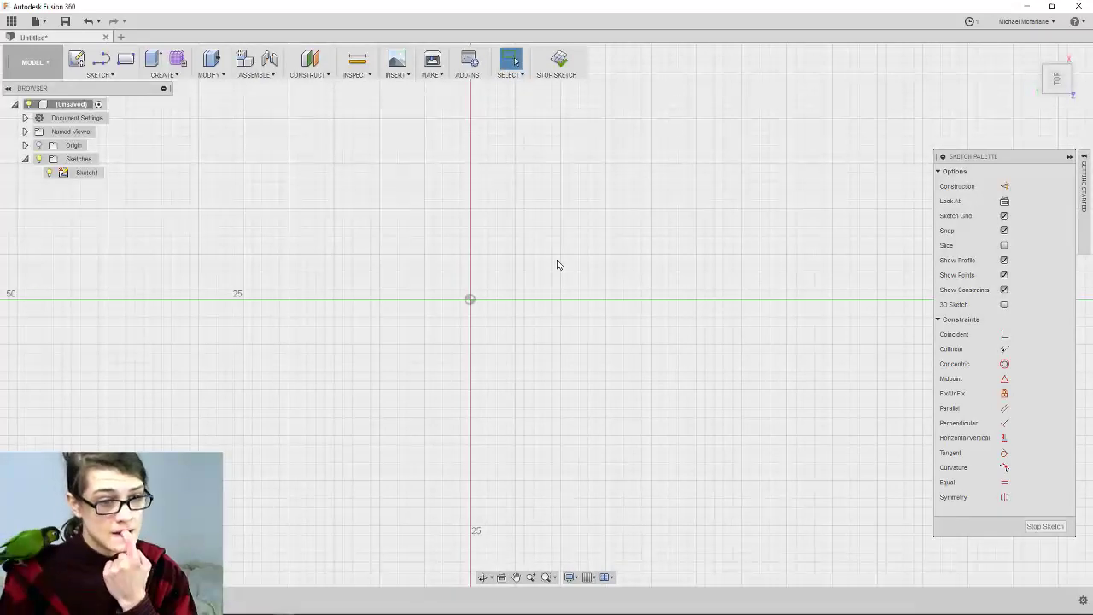
Draw a 3 cm center-diameter circle centred on the sketch origin
left_click(113, 75)
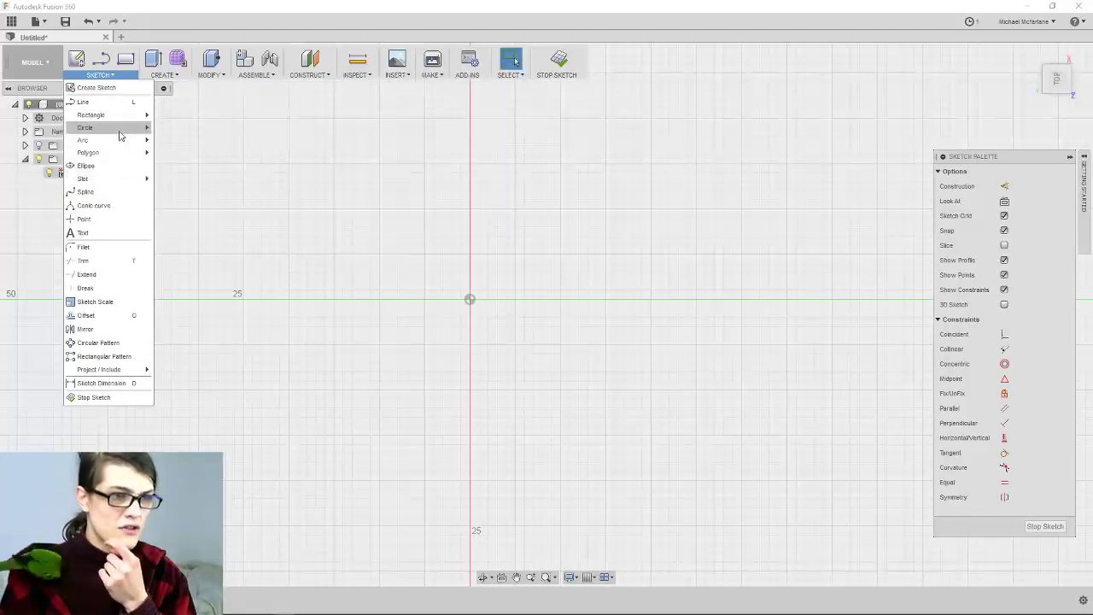
mouse_move(128, 129)
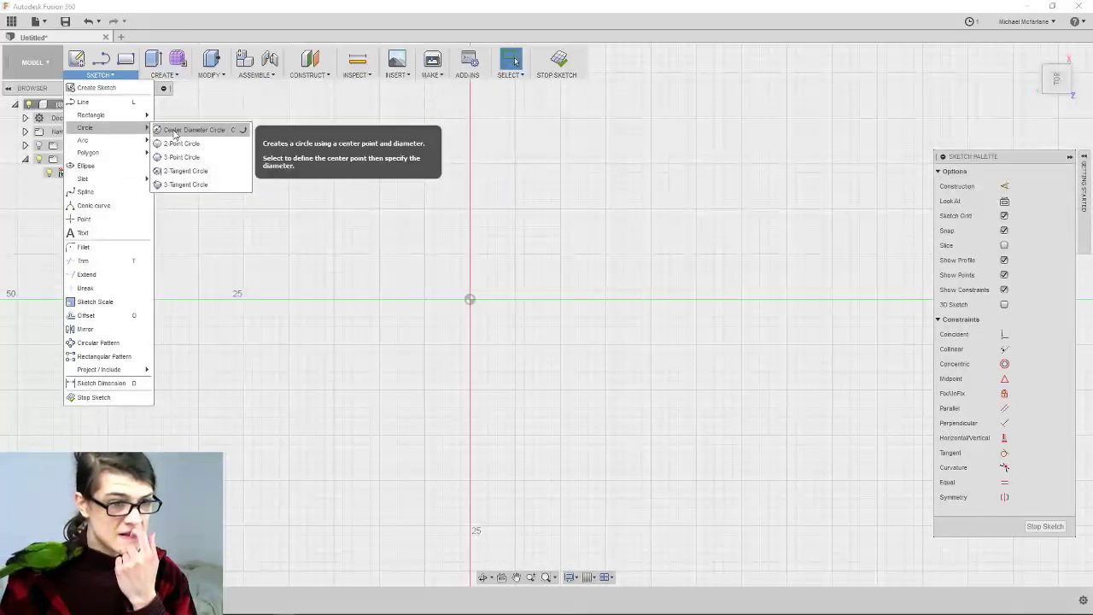
left_click(175, 132)
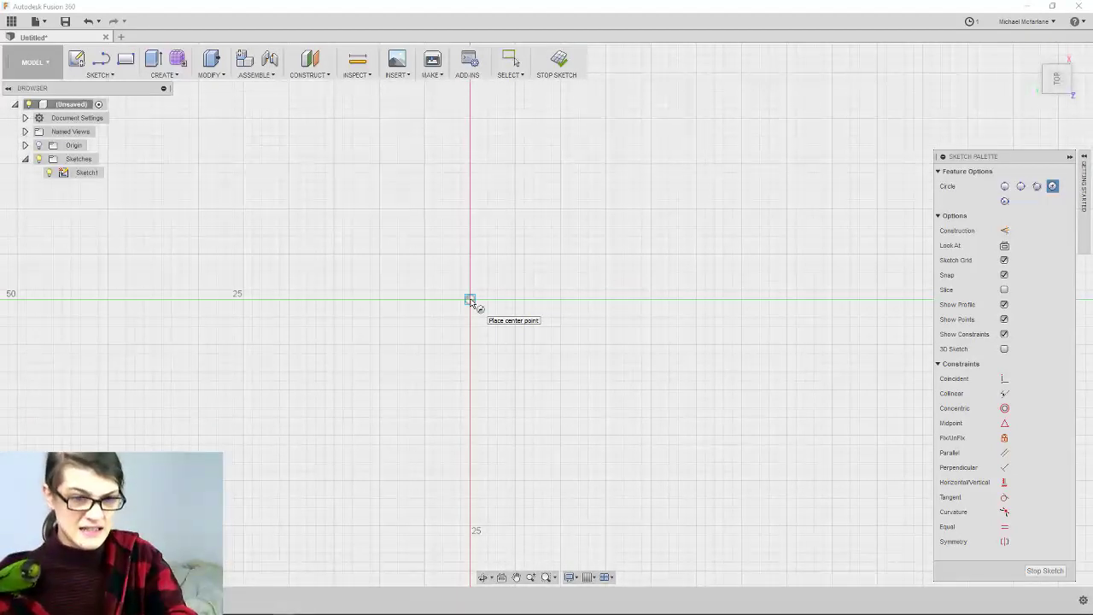
scroll(469, 299, "up", 1)
scroll(474, 254, "down", 3)
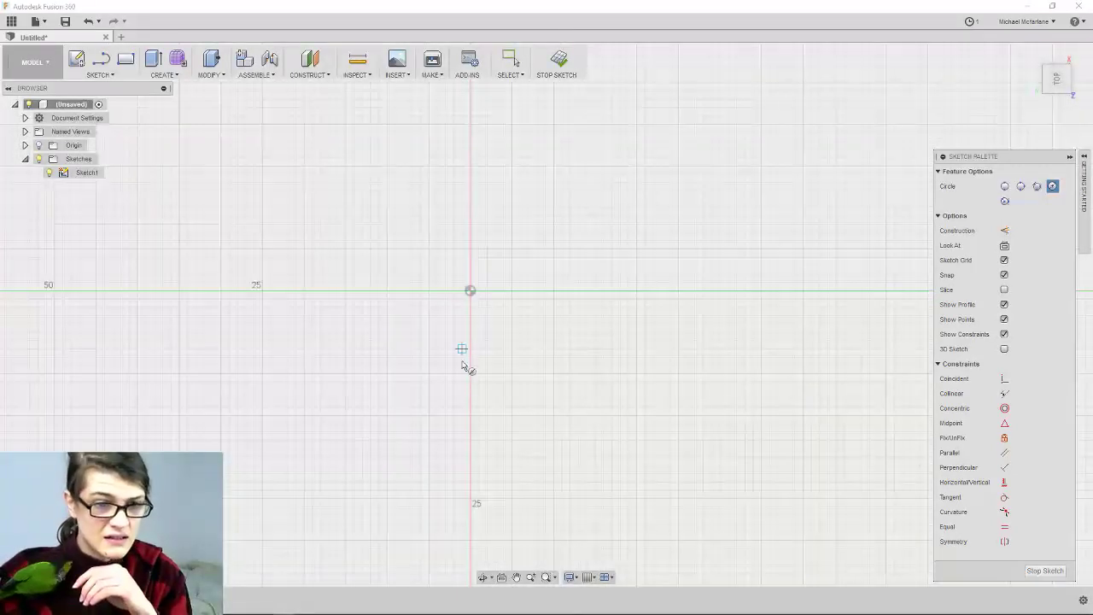
left_click(468, 301)
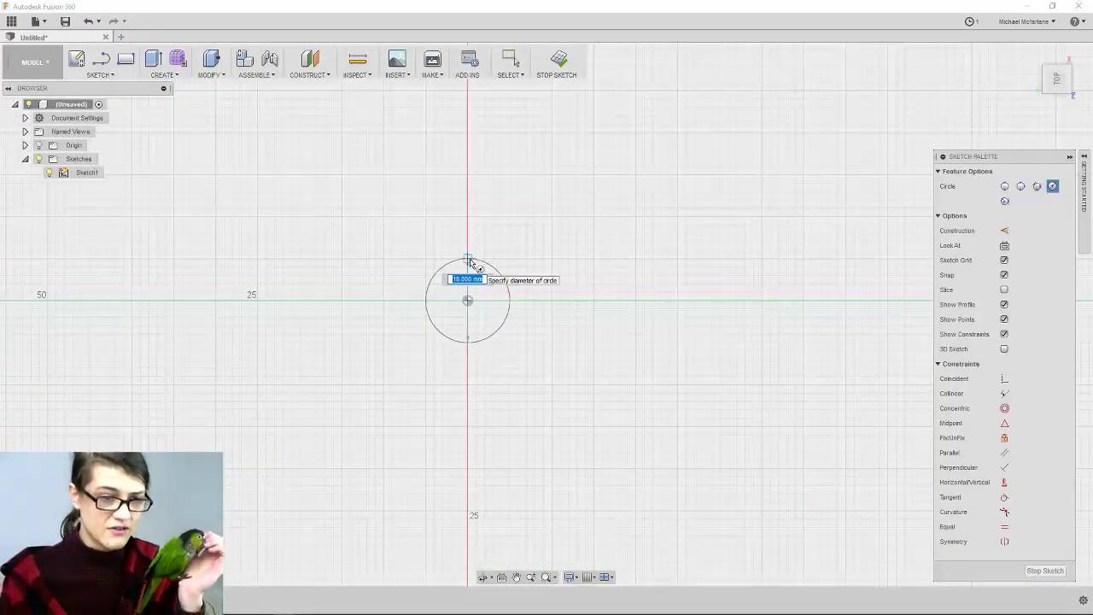
type("3cm")
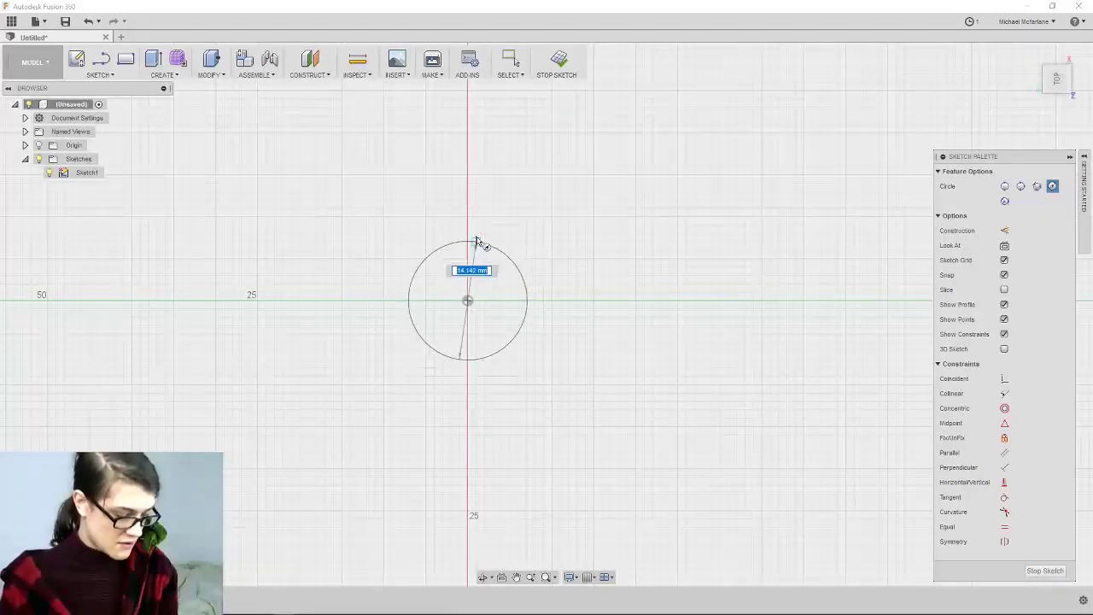
type("3 cm")
key("Tab")
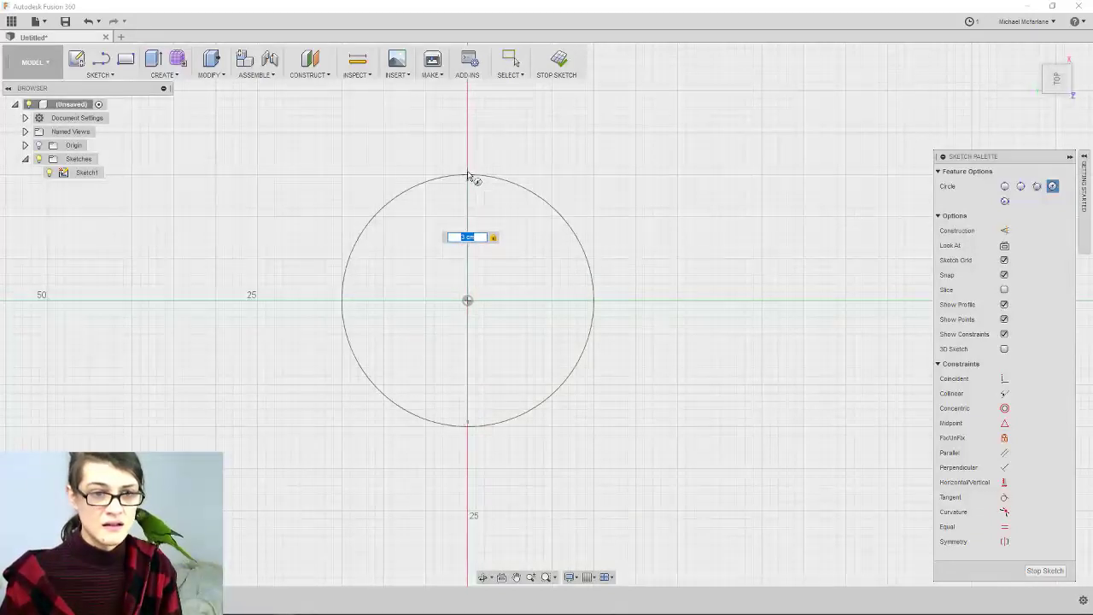
left_click(470, 178)
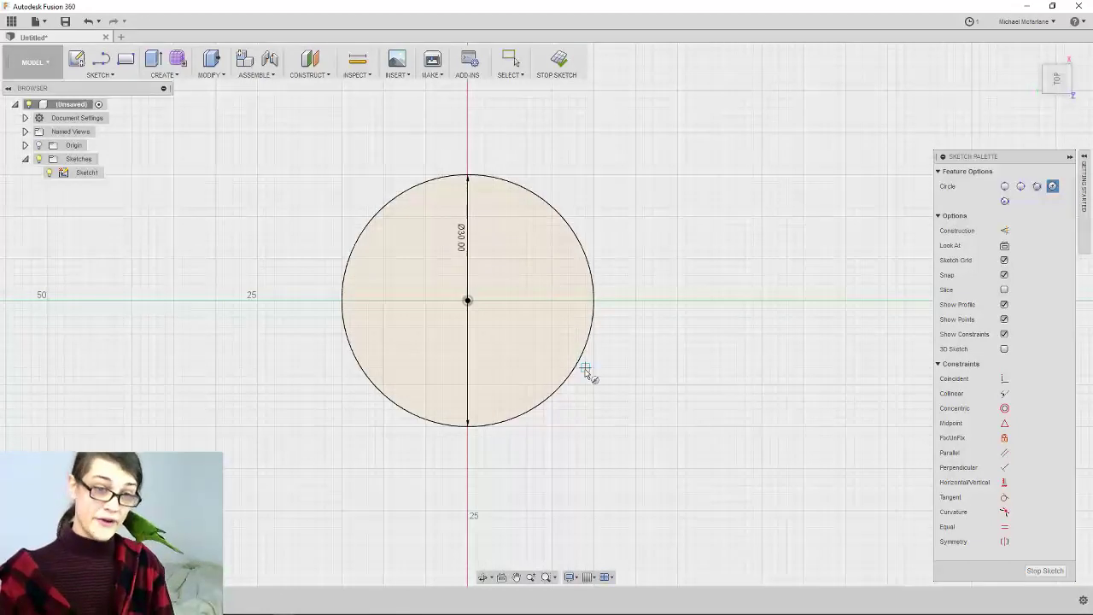
scroll(586, 373, "down", 1)
scroll(517, 299, "up", 3)
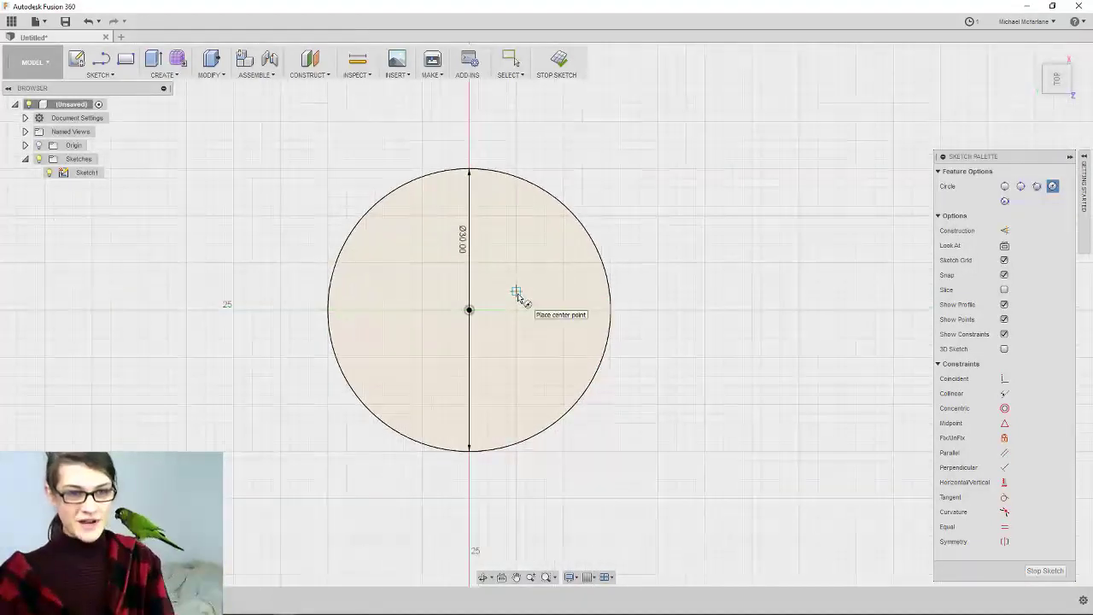
scroll(350, 340, "down", 3)
scroll(354, 374, "up", 2)
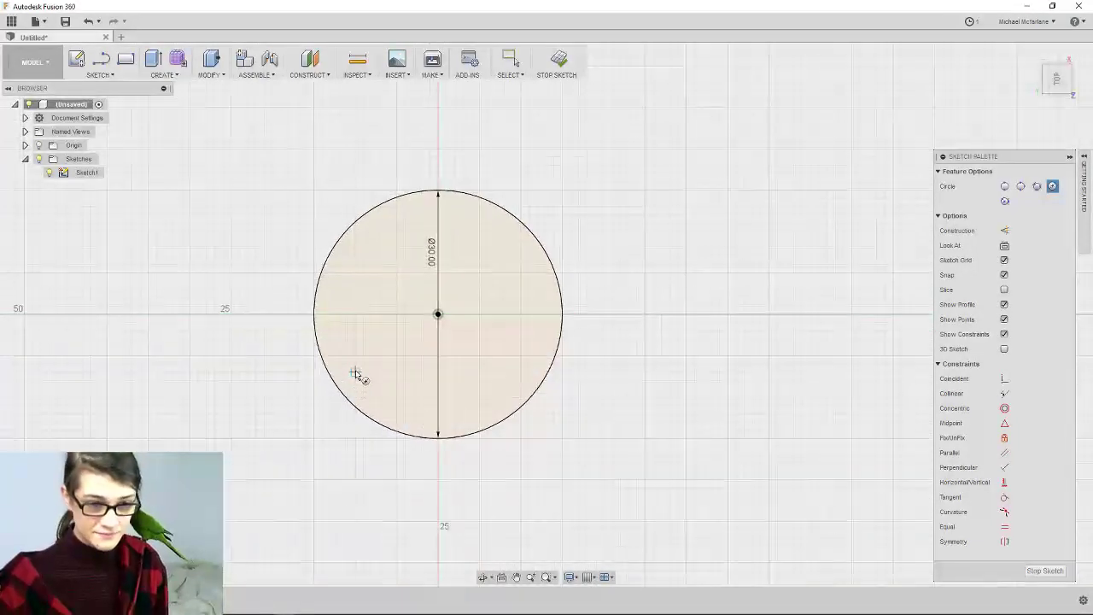
scroll(377, 384, "up", 2)
scroll(376, 384, "down", 3)
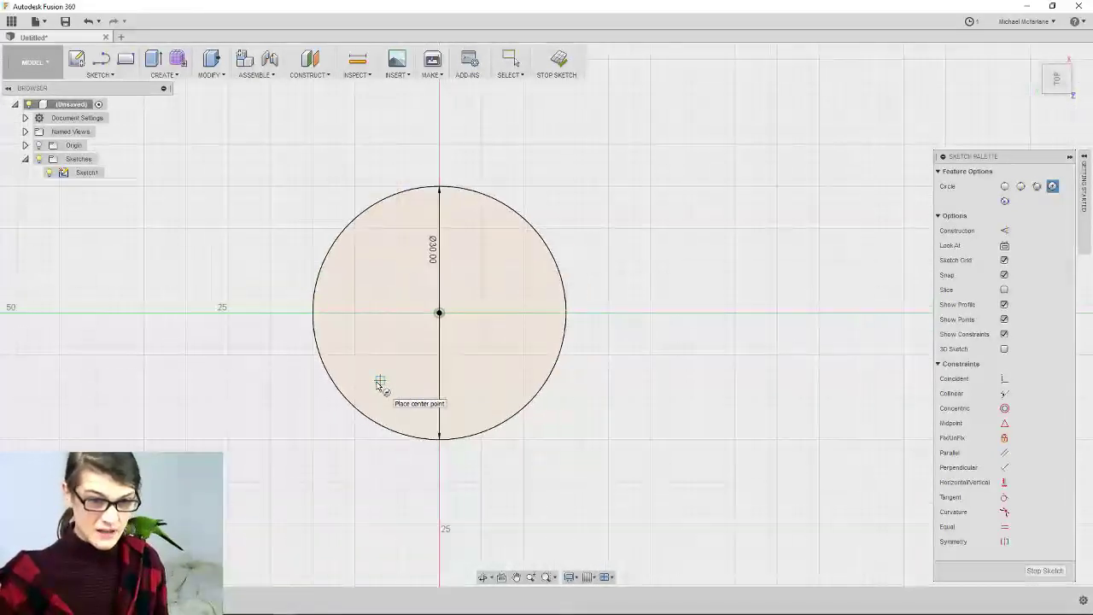
scroll(376, 385, "up", 1)
scroll(377, 384, "up", 1)
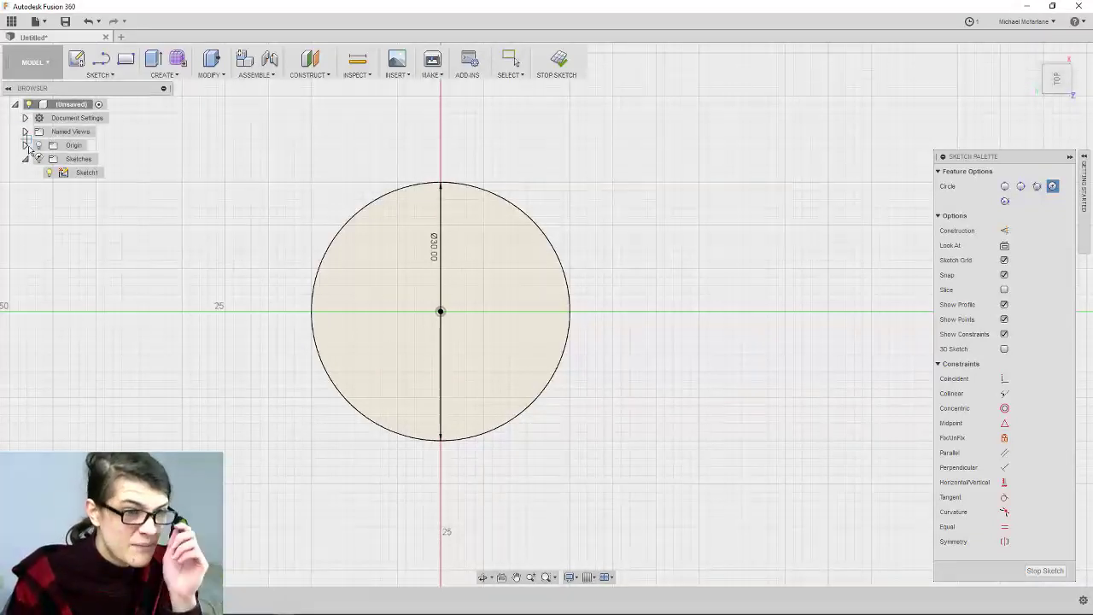
Draw a concentric 9.2 mm center-diameter circle at the origin and tilt the view
left_click(109, 76)
mouse_move(112, 127)
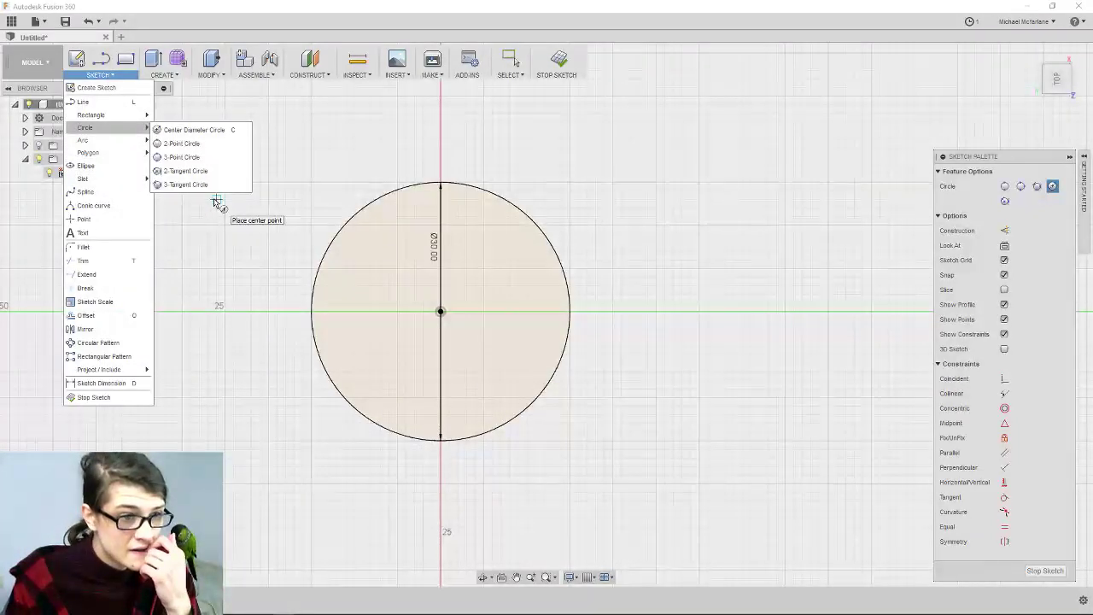
left_click(192, 129)
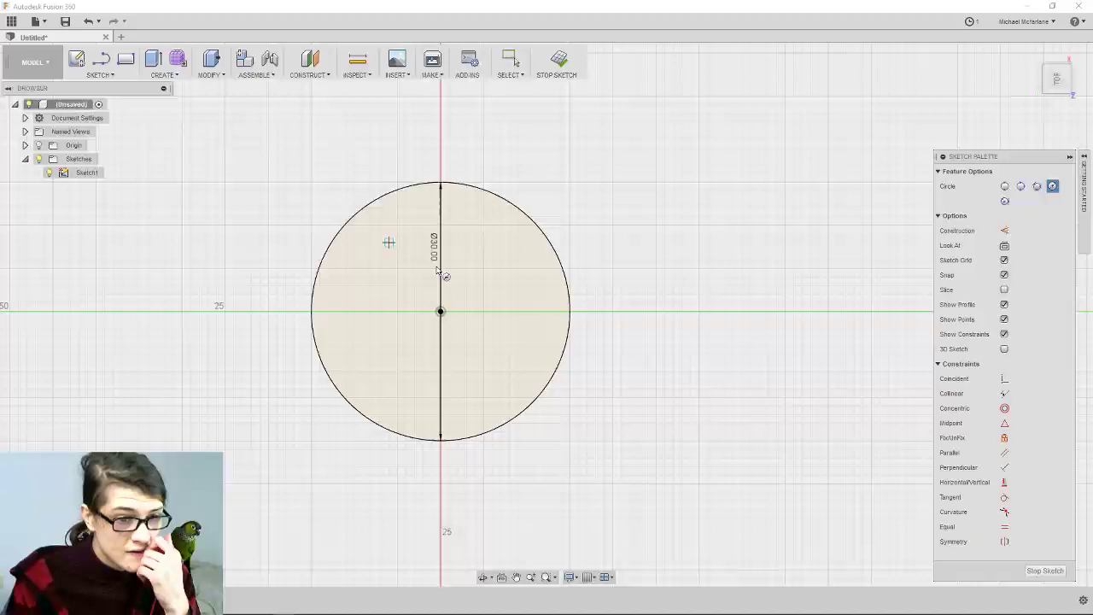
left_click(441, 312)
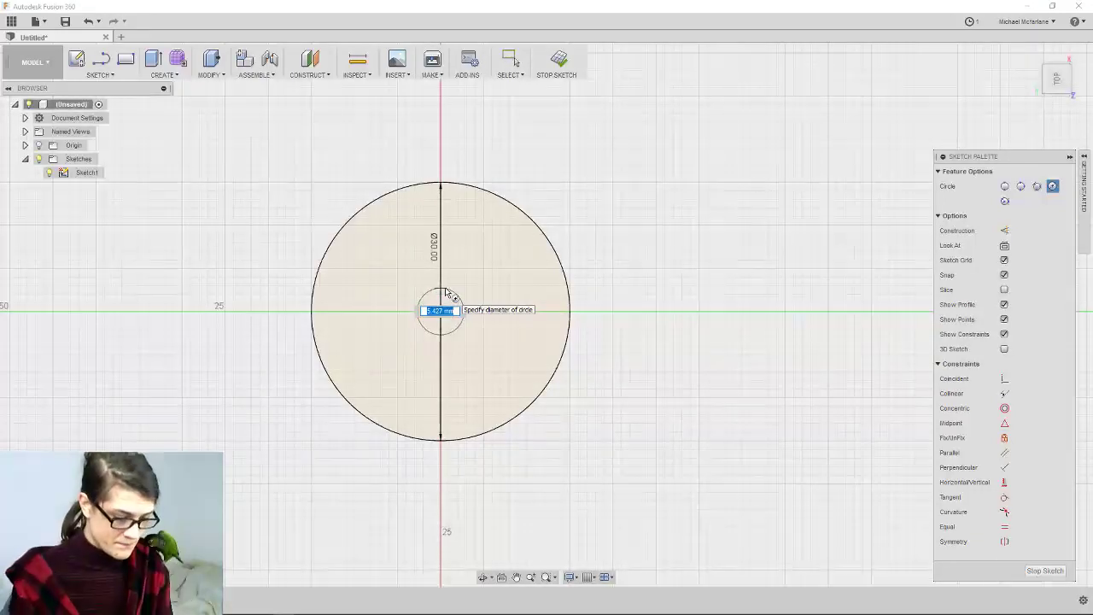
type("8")
key("Tab")
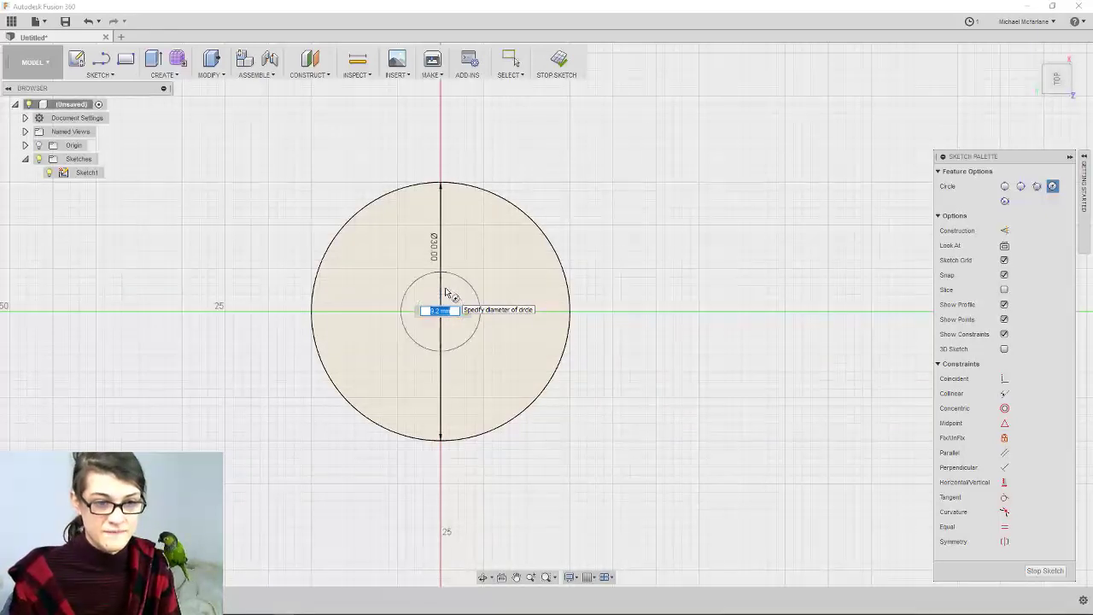
key("Return")
key("Escape")
scroll(498, 339, "down", 1)
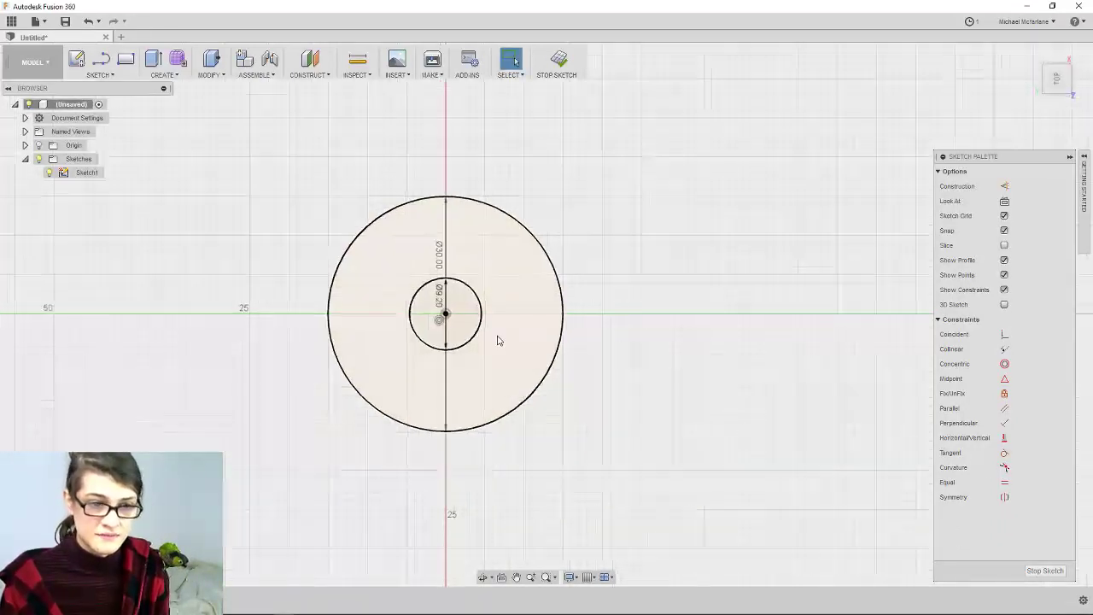
scroll(498, 340, "up", 3)
scroll(498, 339, "down", 2)
scroll(498, 339, "up", 3)
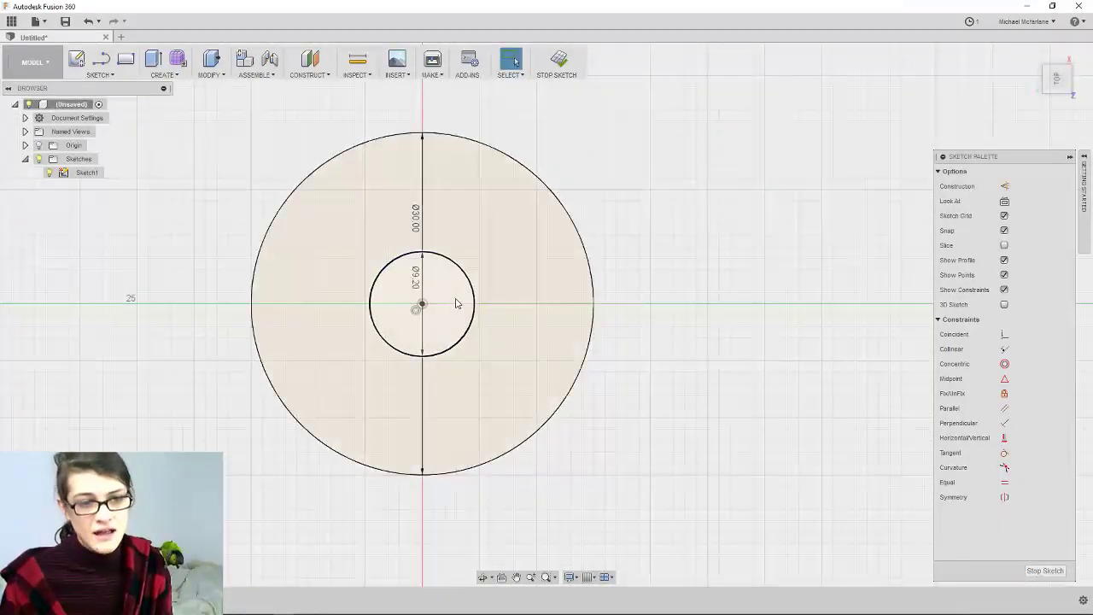
mouse_move(558, 419)
middle_mouse_down("shift")
mouse_move(532, 376)
mouse_move(569, 376)
mouse_move(525, 322)
mouse_move(552, 341)
mouse_move(563, 372)
mouse_move(551, 383)
middle_mouse_up("shift")
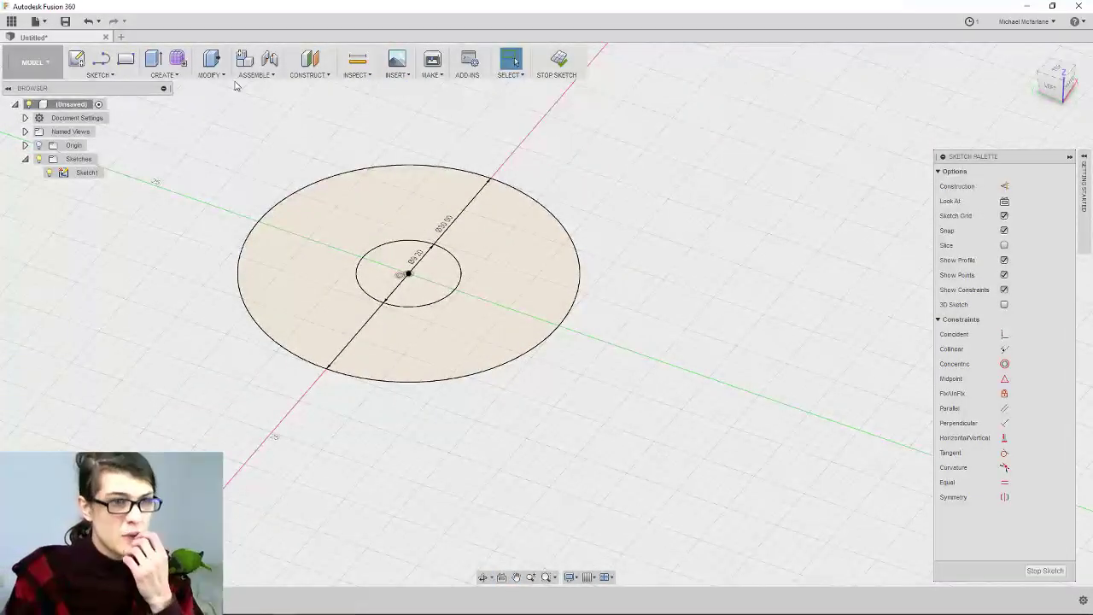
left_click(170, 75)
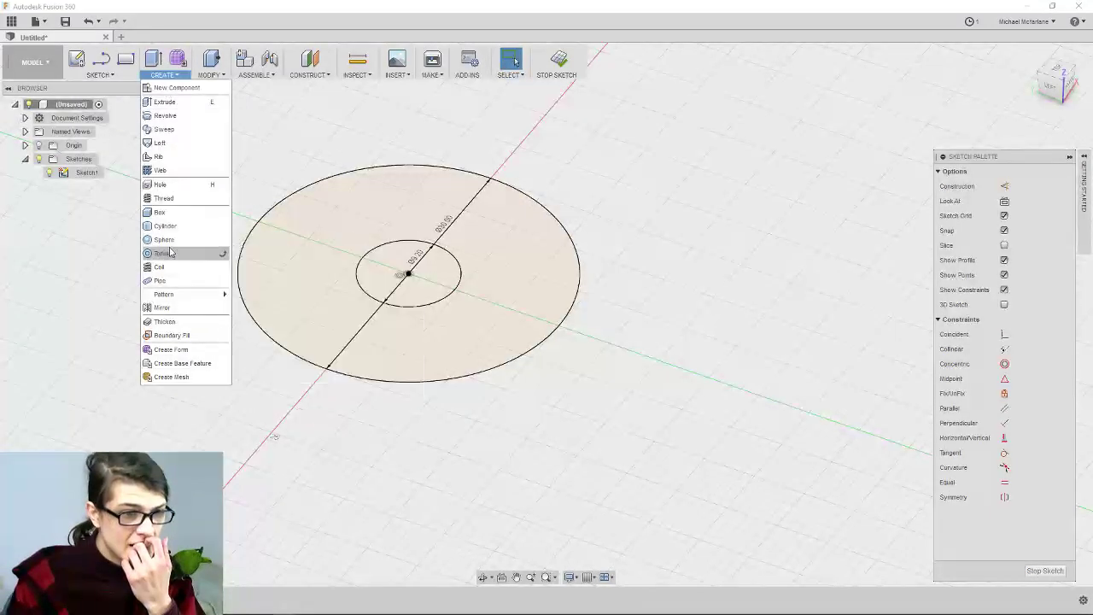
left_click(161, 185)
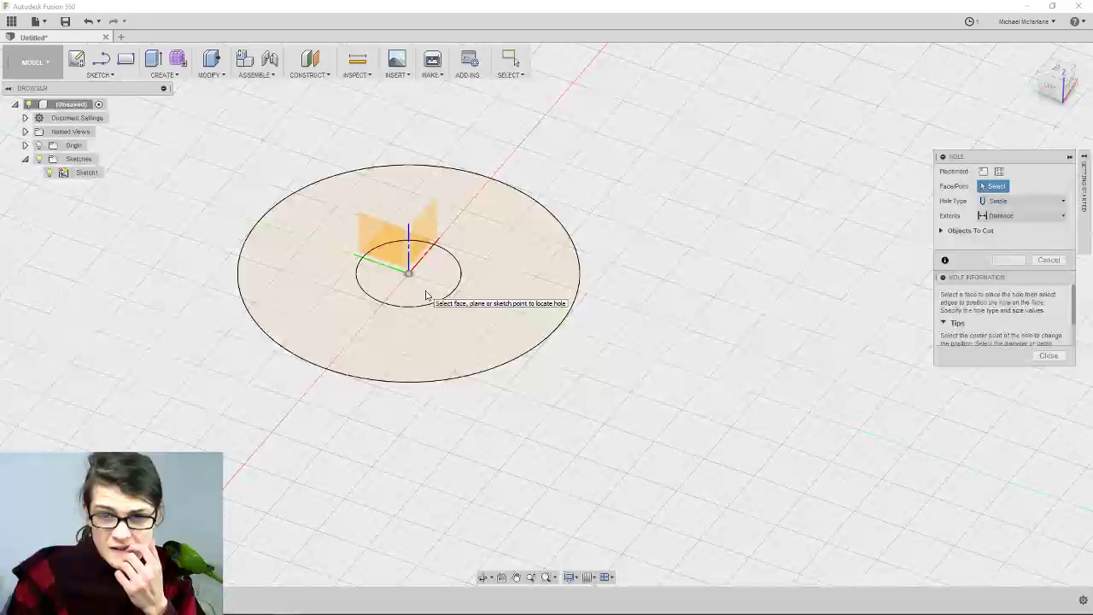
left_click(1036, 202)
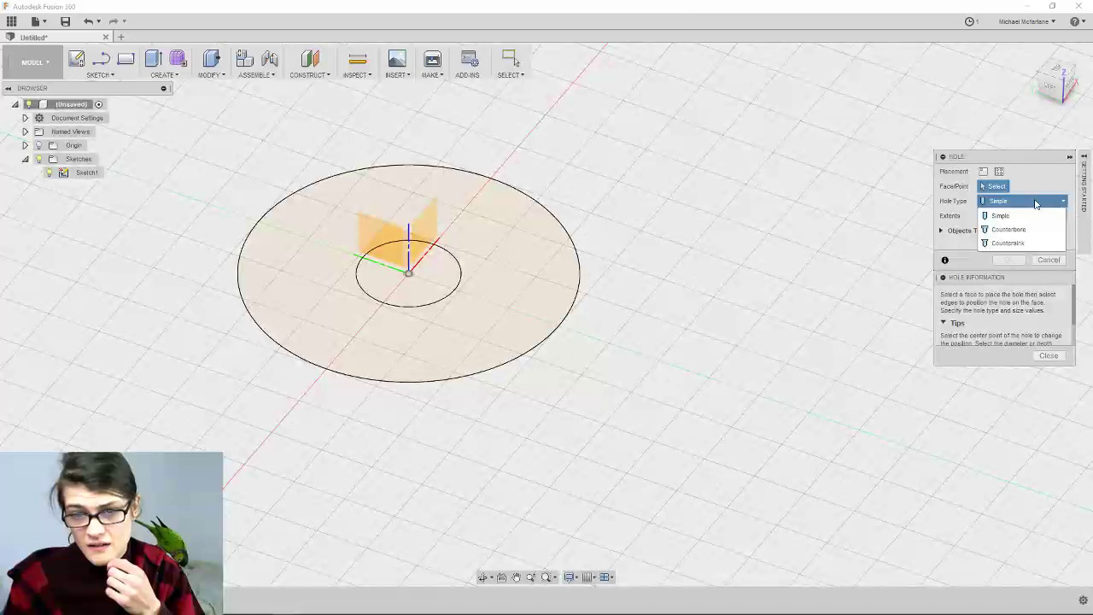
left_click(1037, 215)
left_click(1036, 217)
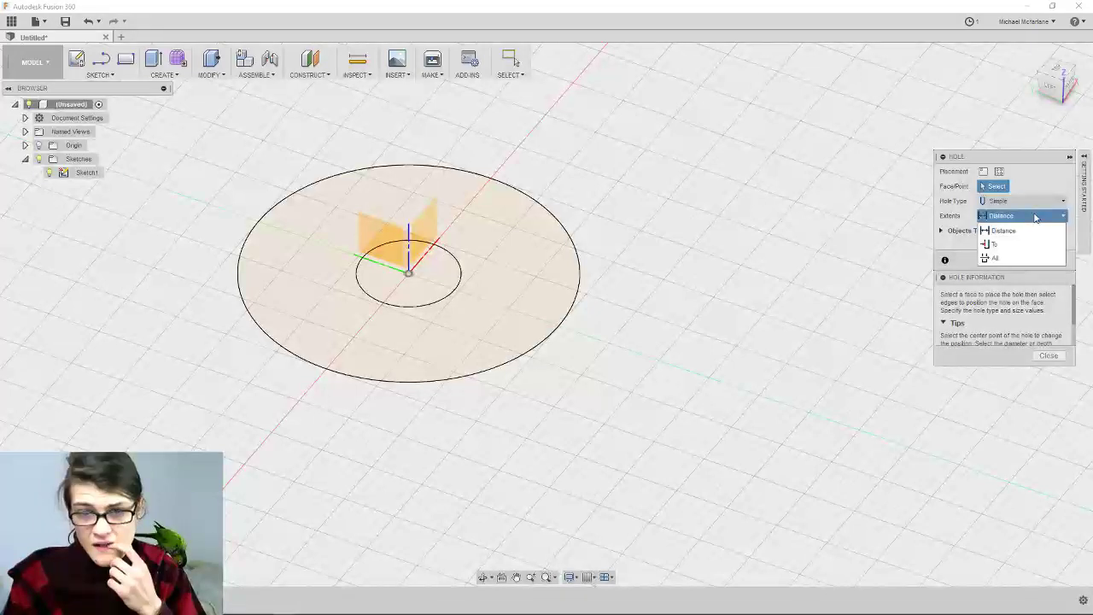
left_click(1036, 217)
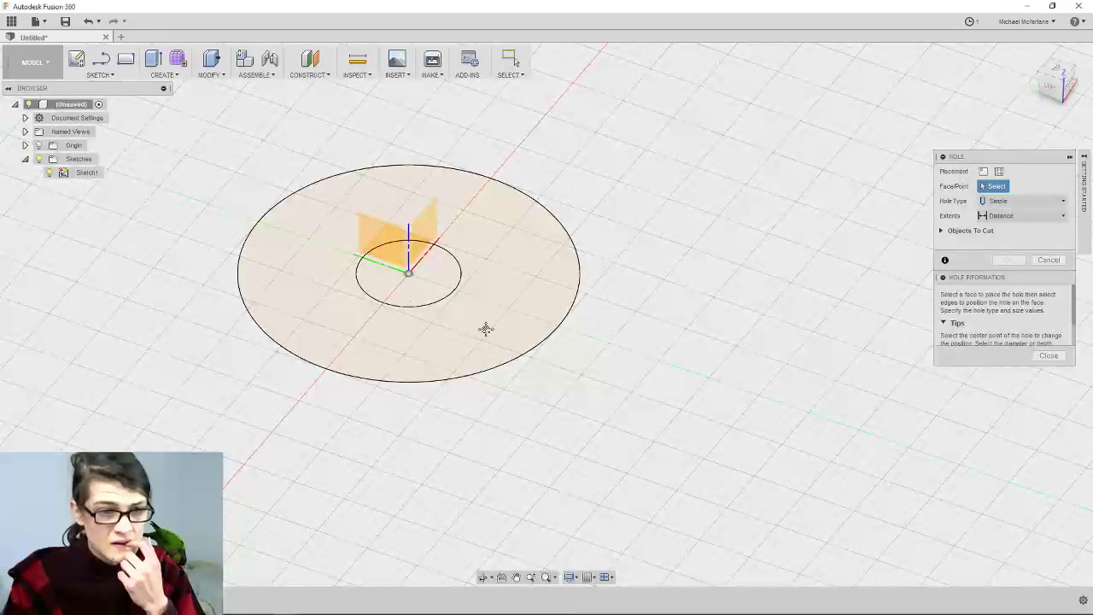
middle_click_drag(485, 329, 509, 330)
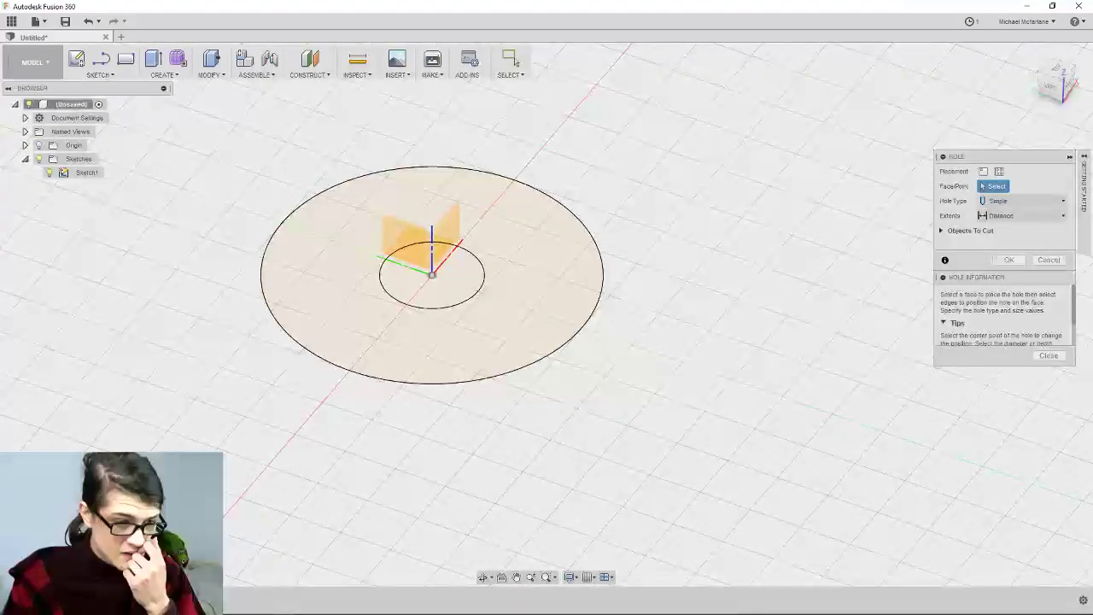
key("Escape")
double_click(502, 329)
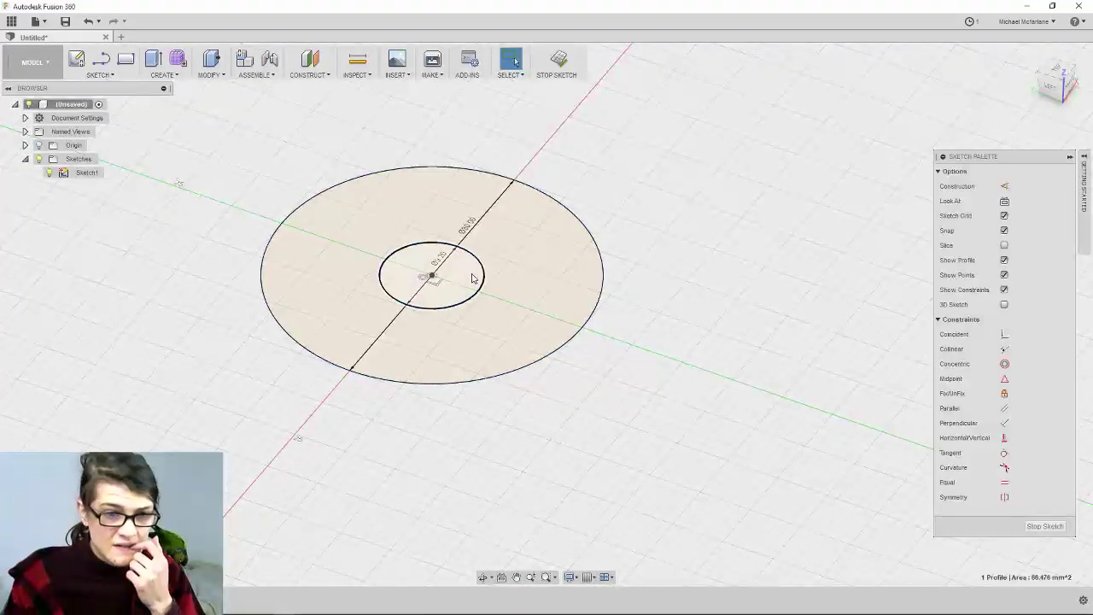
left_click(500, 329)
left_click(491, 326)
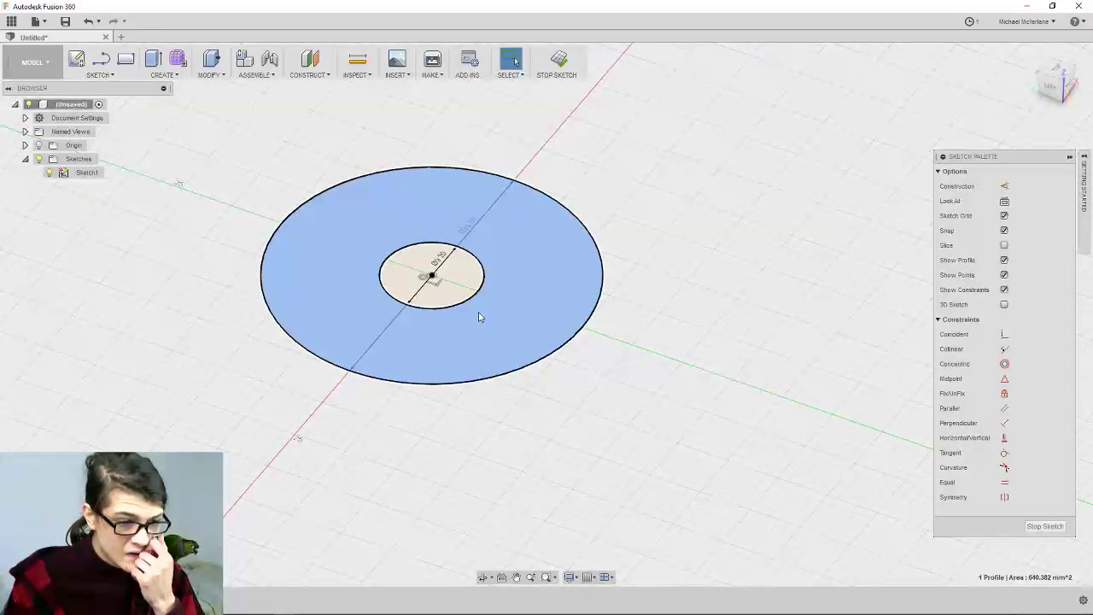
middle_click_drag(479, 317, 519, 328)
left_click(523, 284)
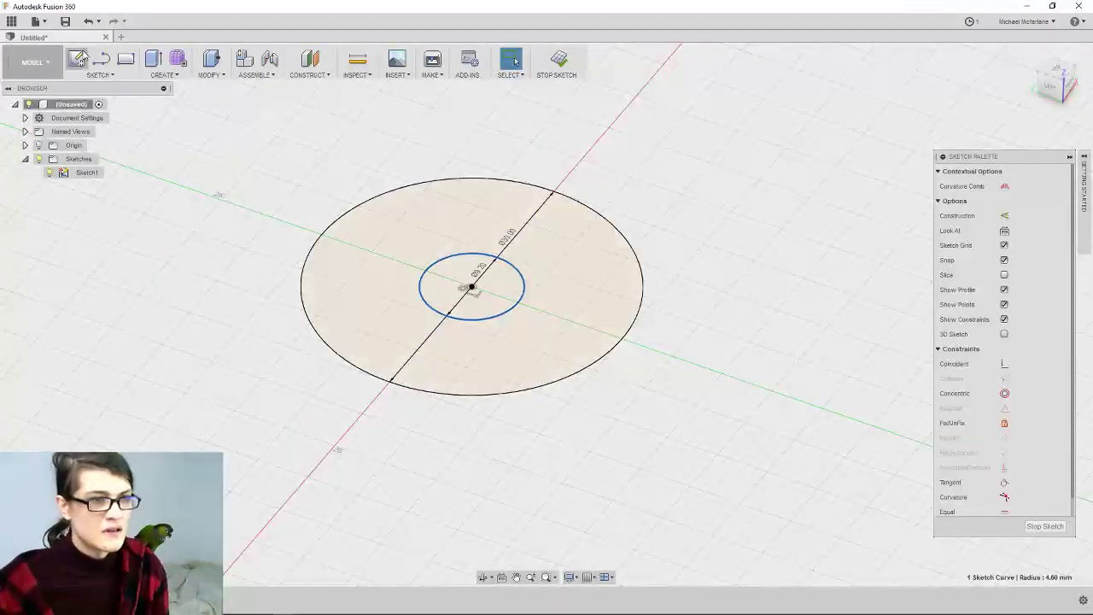
Extrude the ring profile 5 mm upward into a solid washer with a centre hole
left_click(153, 58)
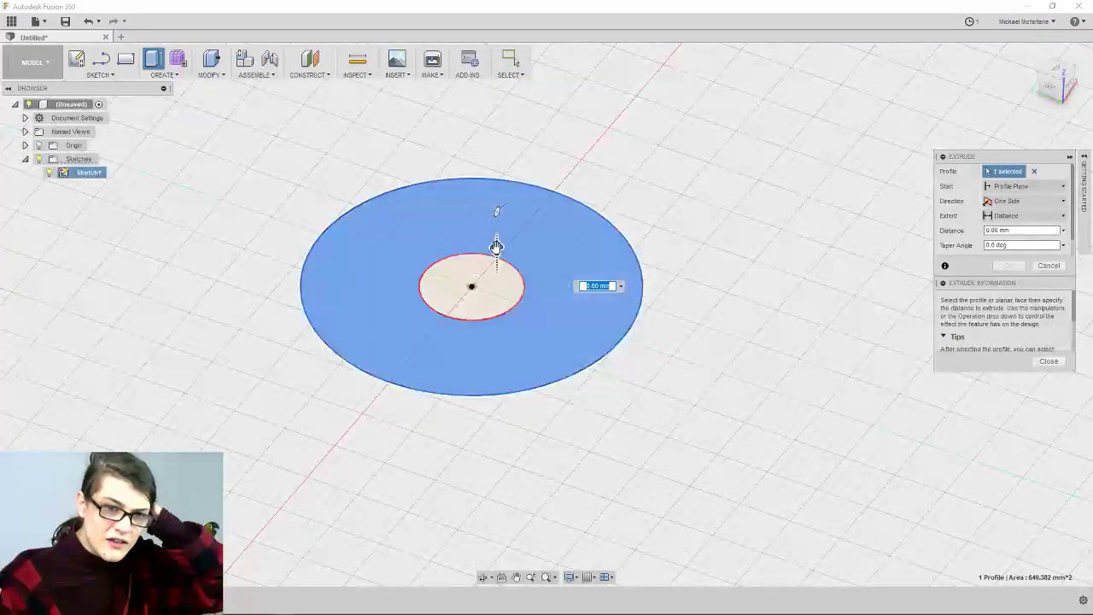
left_click_drag(496, 246, 499, 159)
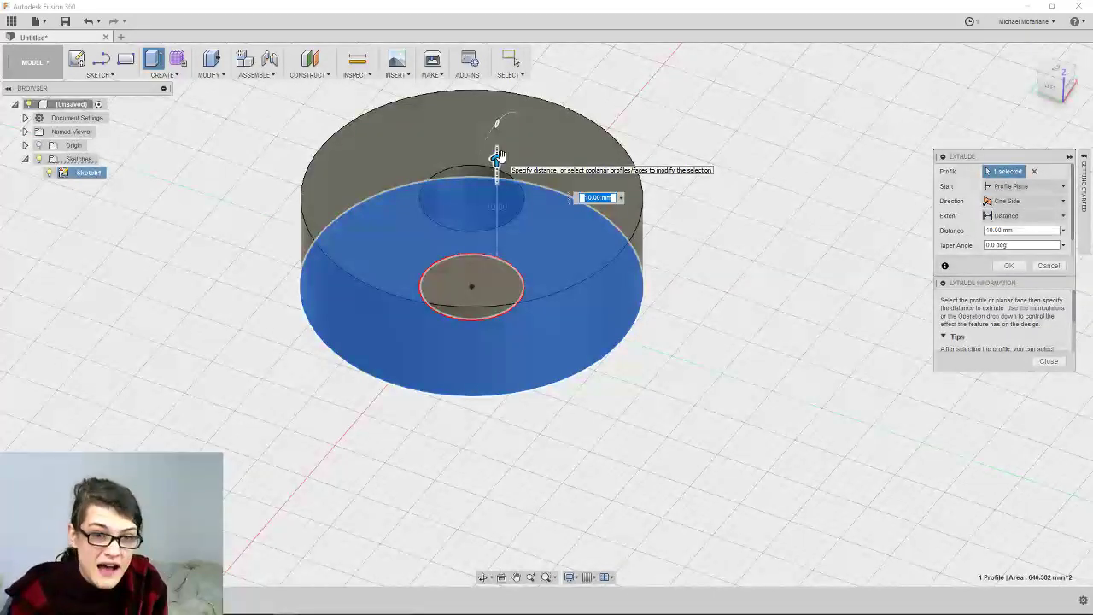
type("50")
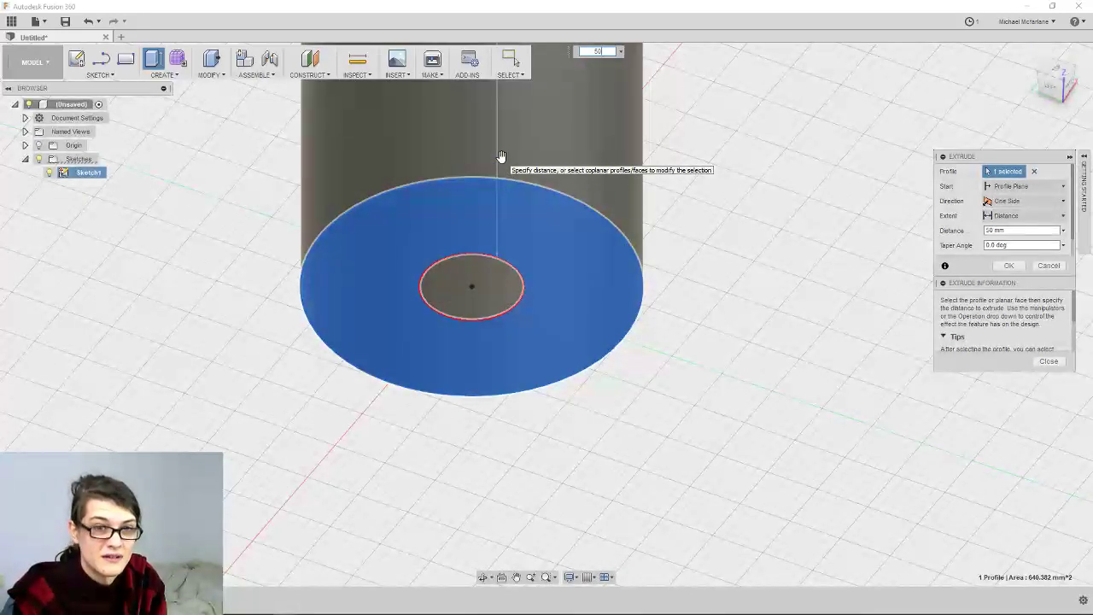
key("BackSpace")
key("BackSpace")
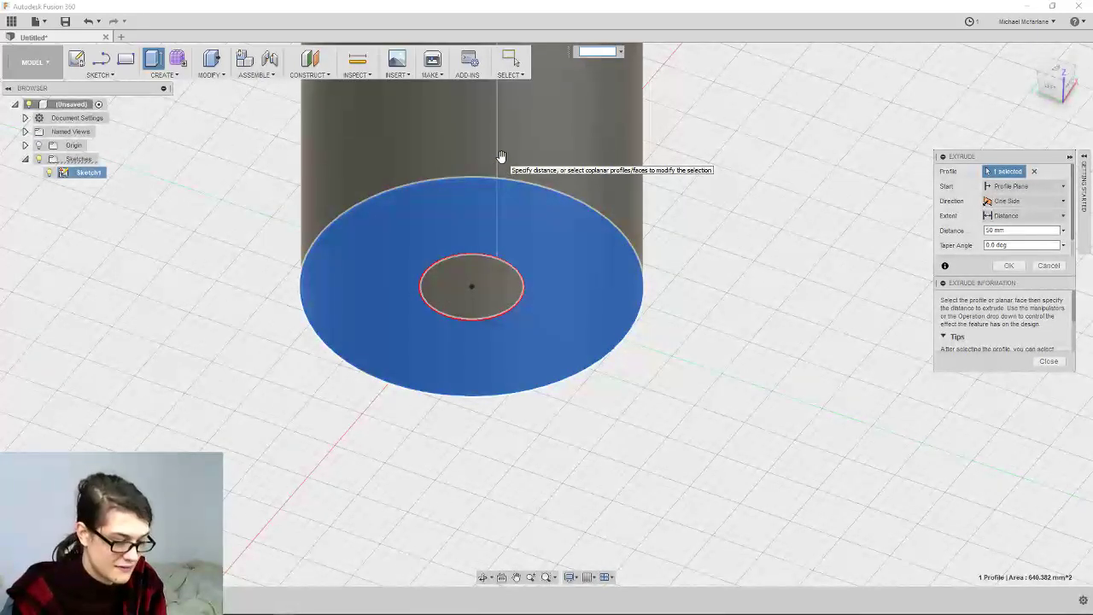
key("Return")
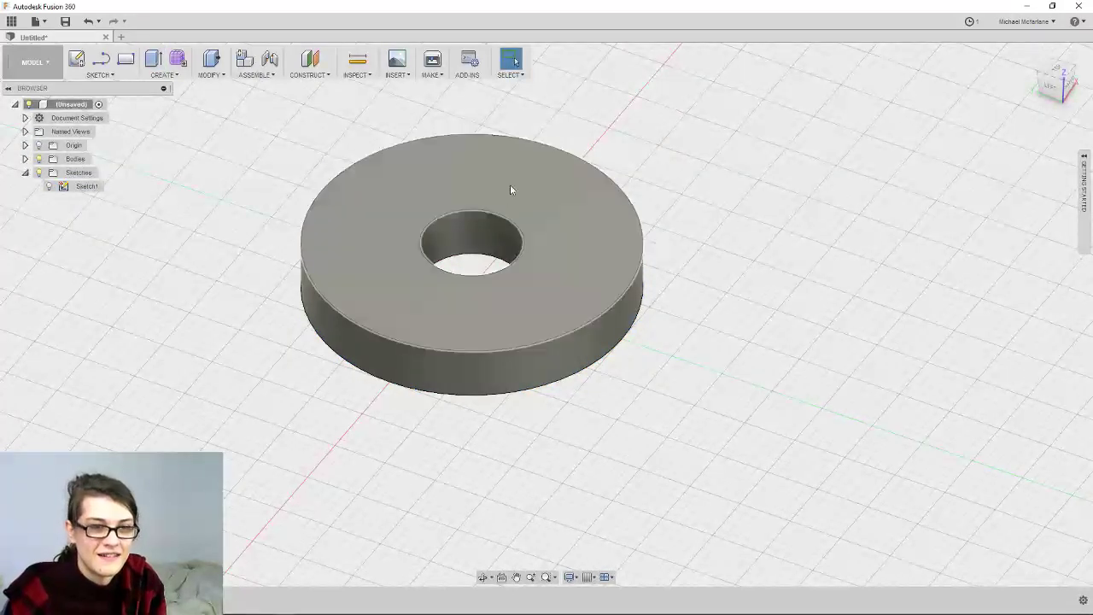
Add a modeled ISO Metric M9x1.25 thread preview to the washer's centre hole
middle_click_drag(496, 308, 464, 311, "shift")
left_click(181, 75)
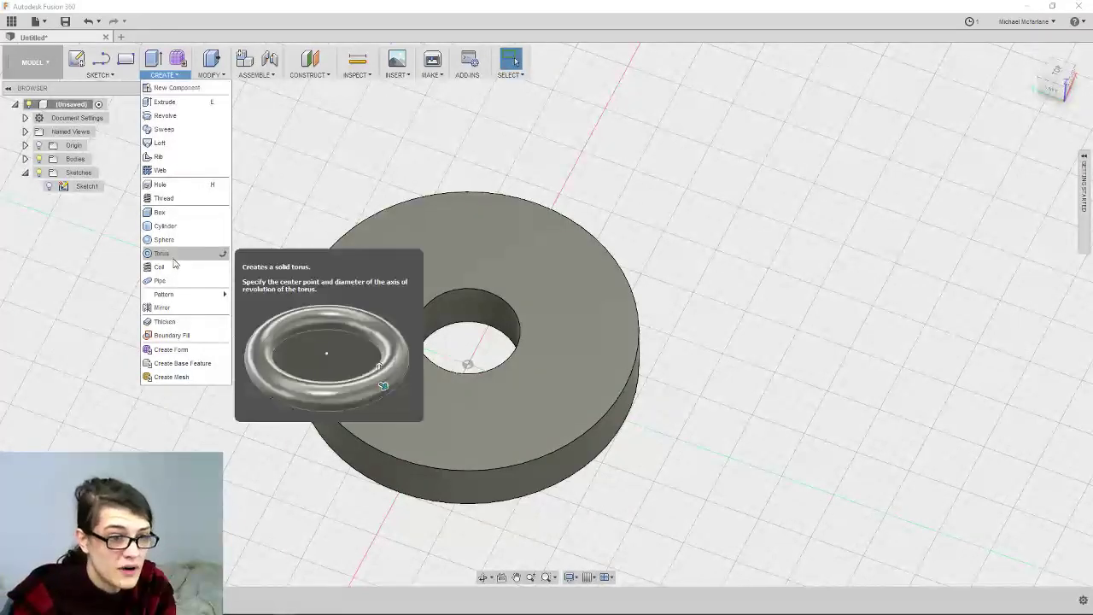
left_click(163, 198)
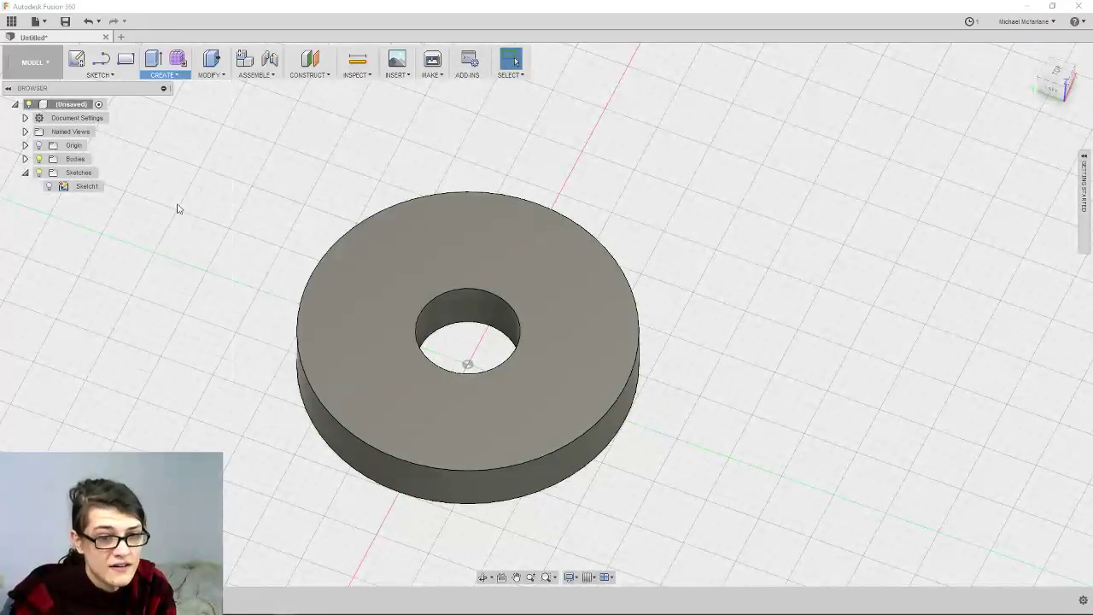
left_click(487, 313)
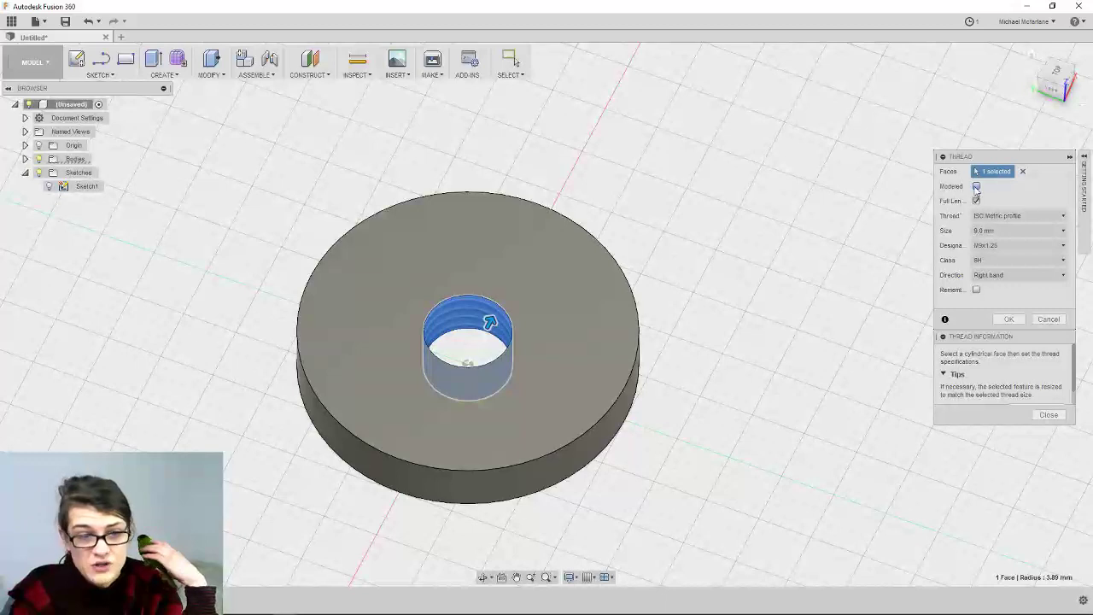
left_click(976, 186)
scroll(558, 335, "up", 4)
middle_click_drag(588, 364, 587, 315, "shift")
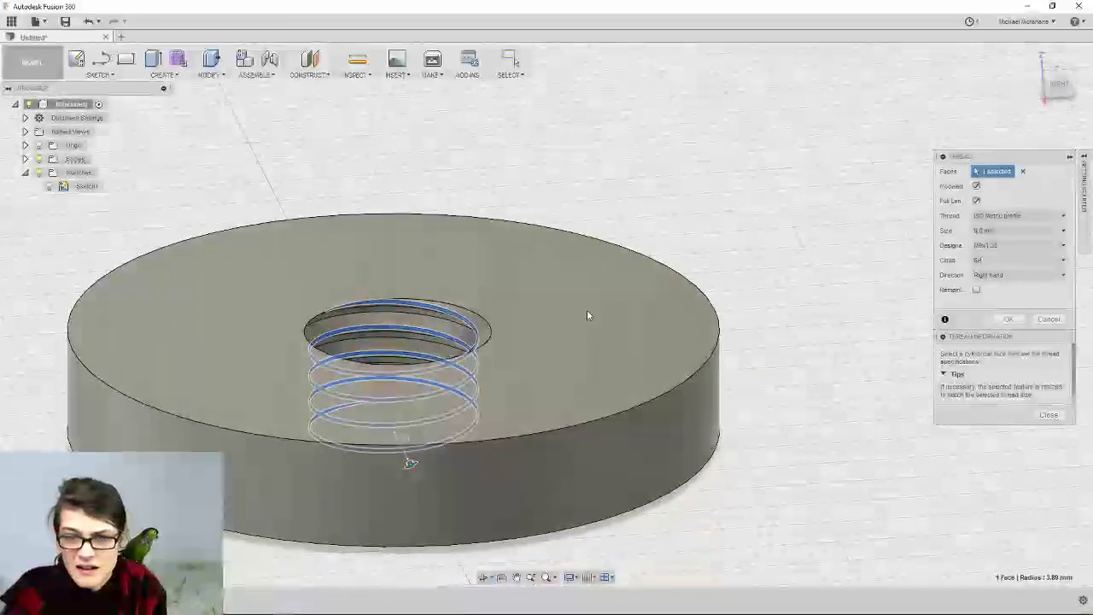
Try thread size 9.0 mm and the GB Metric Profile thread standard
left_click(1049, 230)
left_click(1047, 243)
left_click(1044, 217)
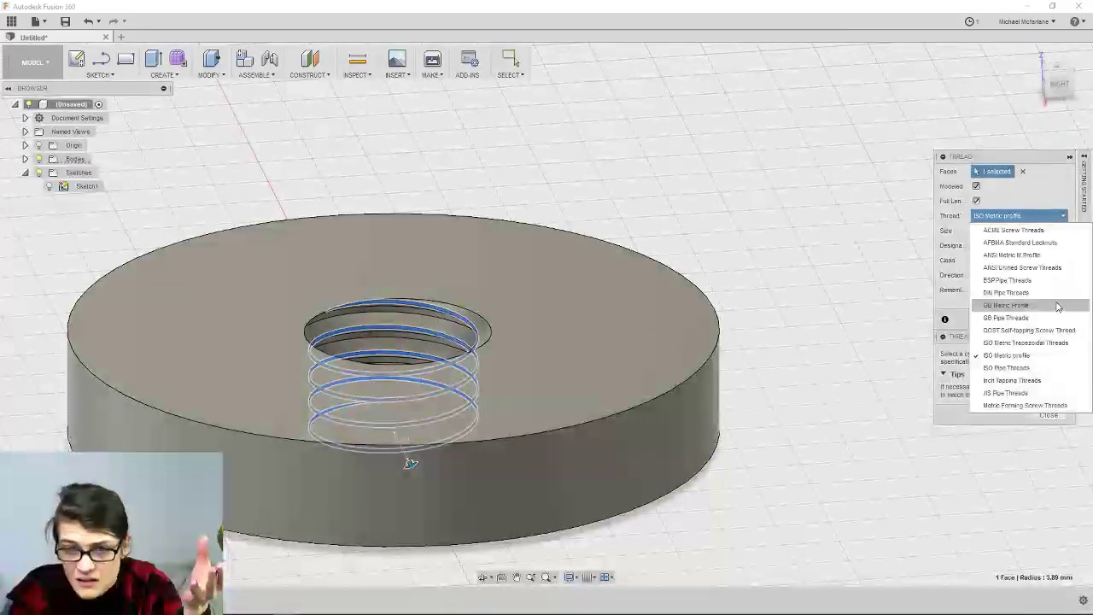
left_click(1012, 304)
left_click(1035, 237)
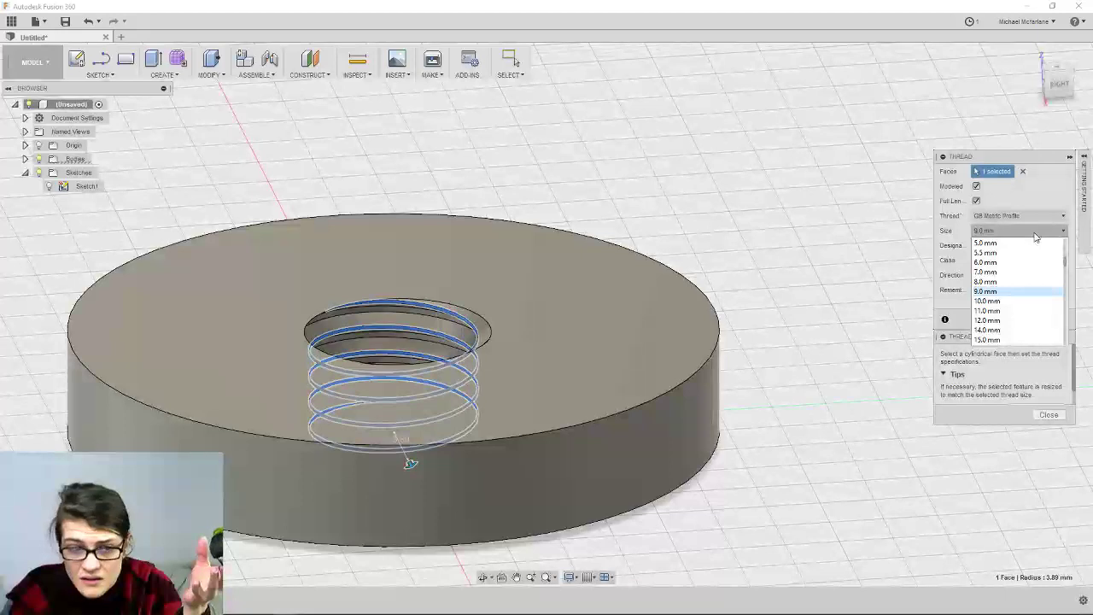
left_click(1035, 236)
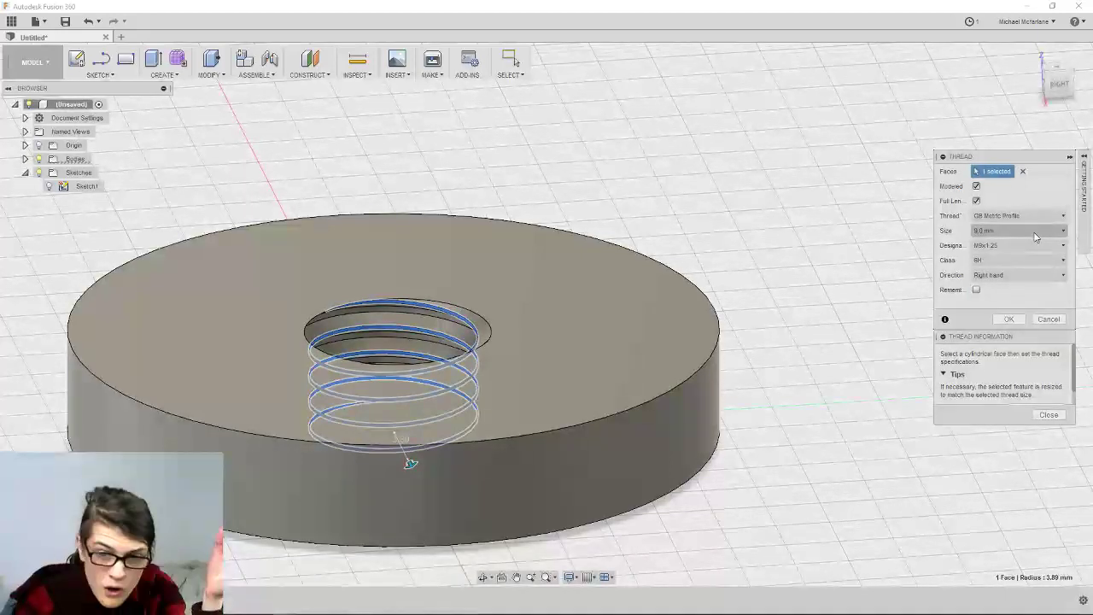
Switch to ACME Screw Threads, keep size 3/8 and designation 0.3750, and launch a calculator
left_click(1036, 223)
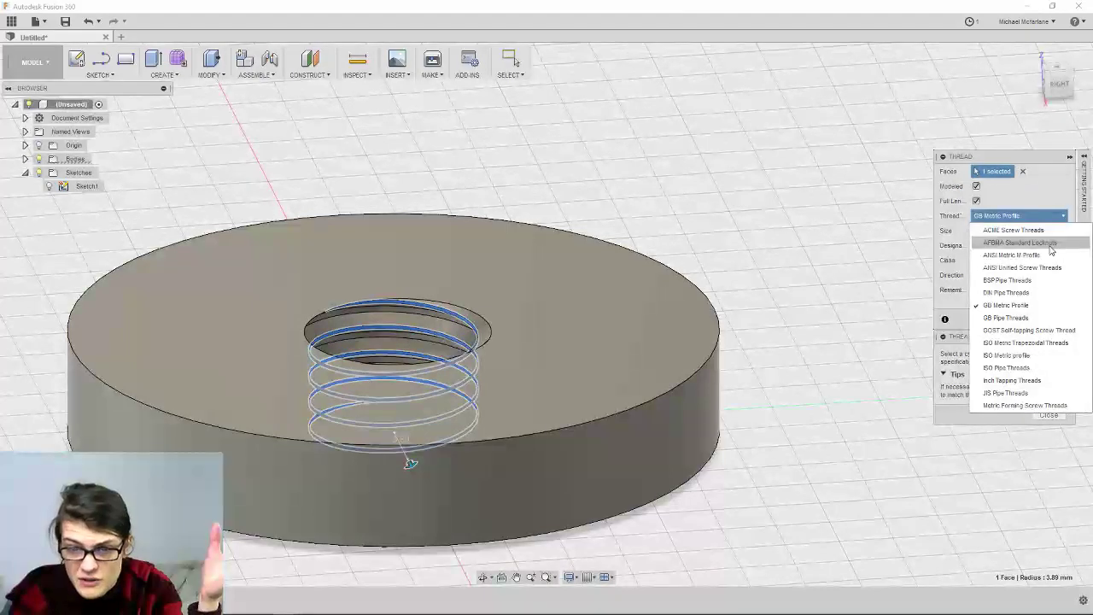
left_click(1040, 232)
left_click(1038, 232)
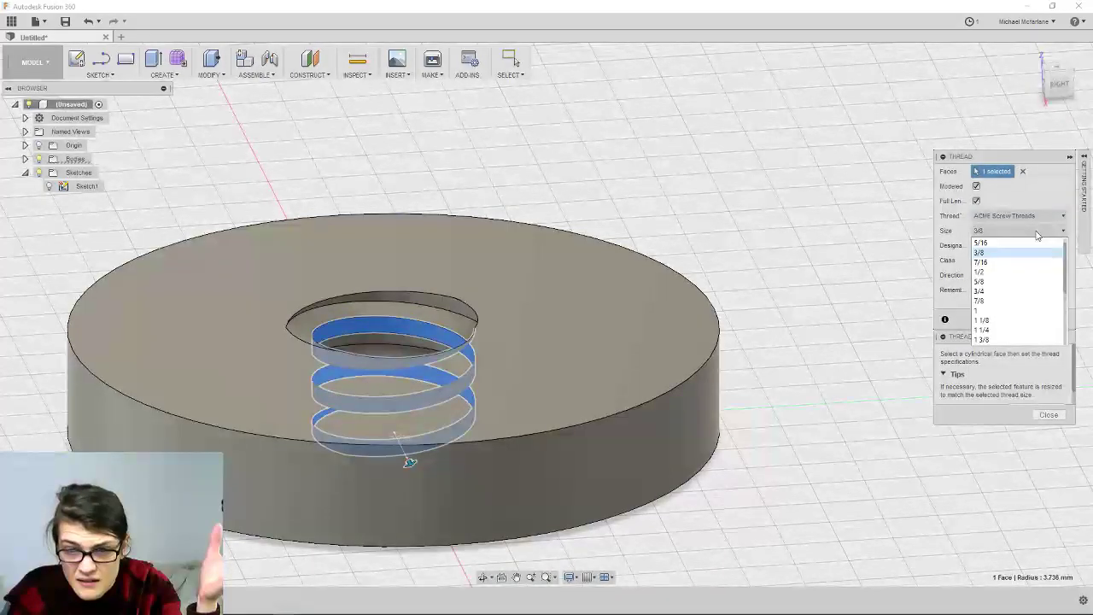
left_click(1038, 232)
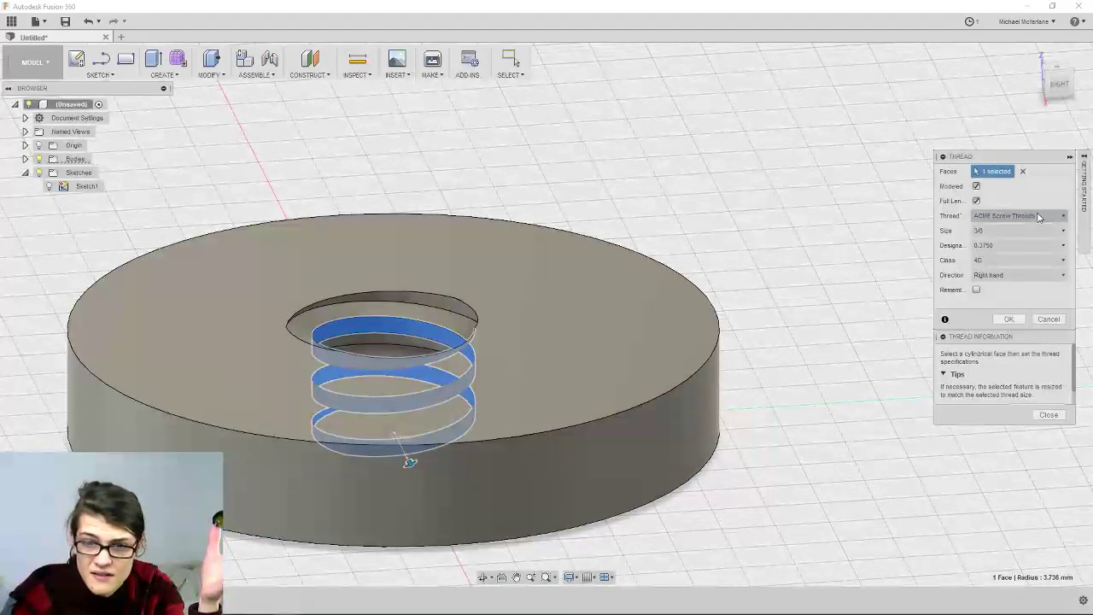
left_click(1038, 245)
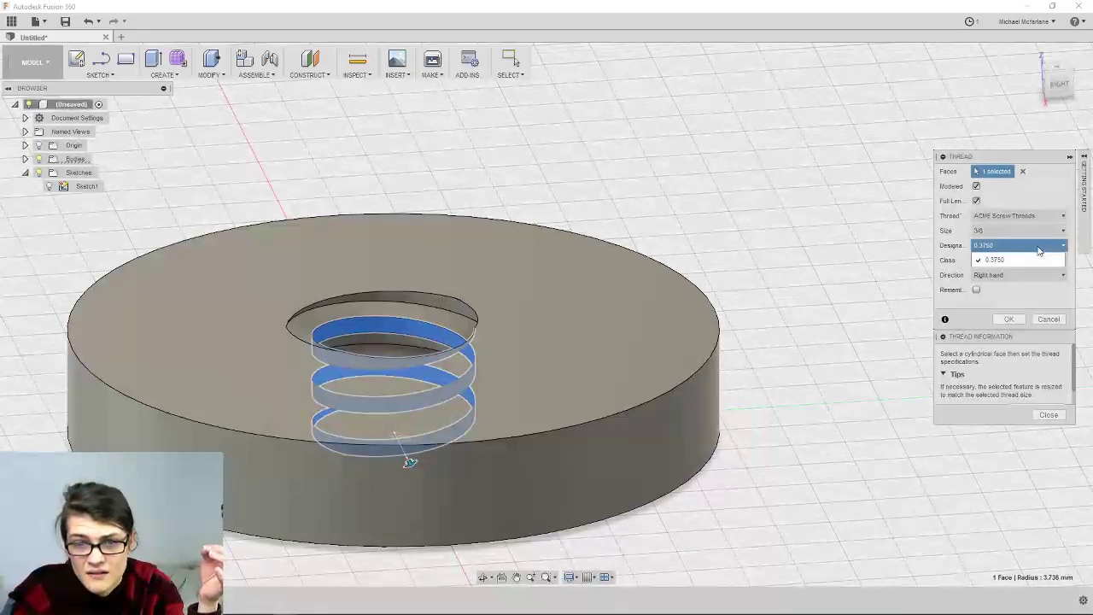
left_click(1037, 245)
left_click(1036, 230)
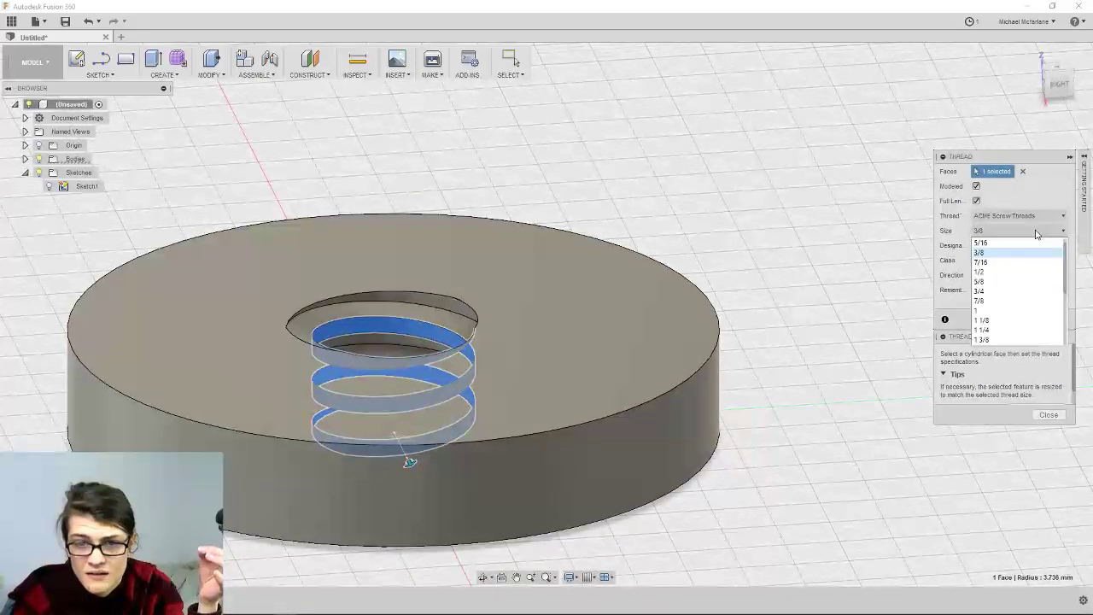
left_click(1037, 232)
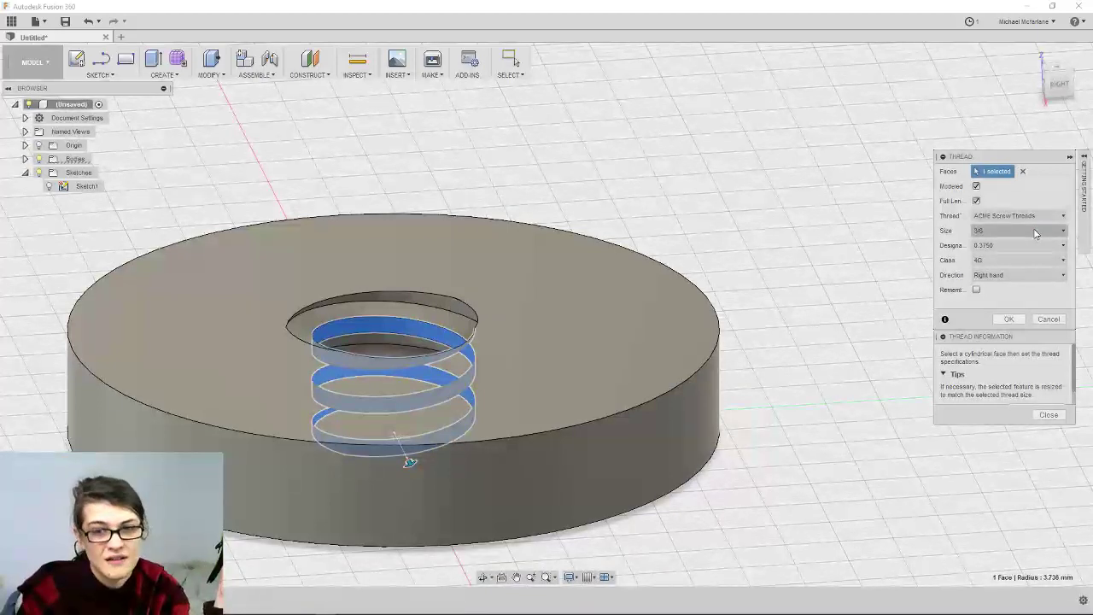
key("XF86Calculator")
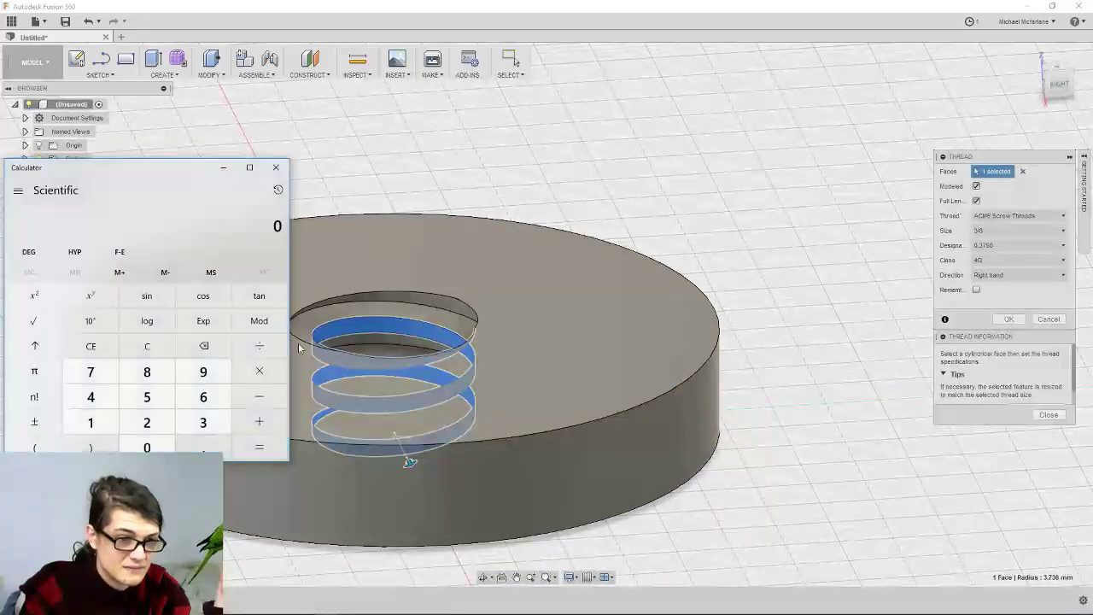
Clear the Calculator and compute 3 ÷ 8 = 0.375 for the 3/8 thread size
left_click(205, 424)
left_click(203, 397)
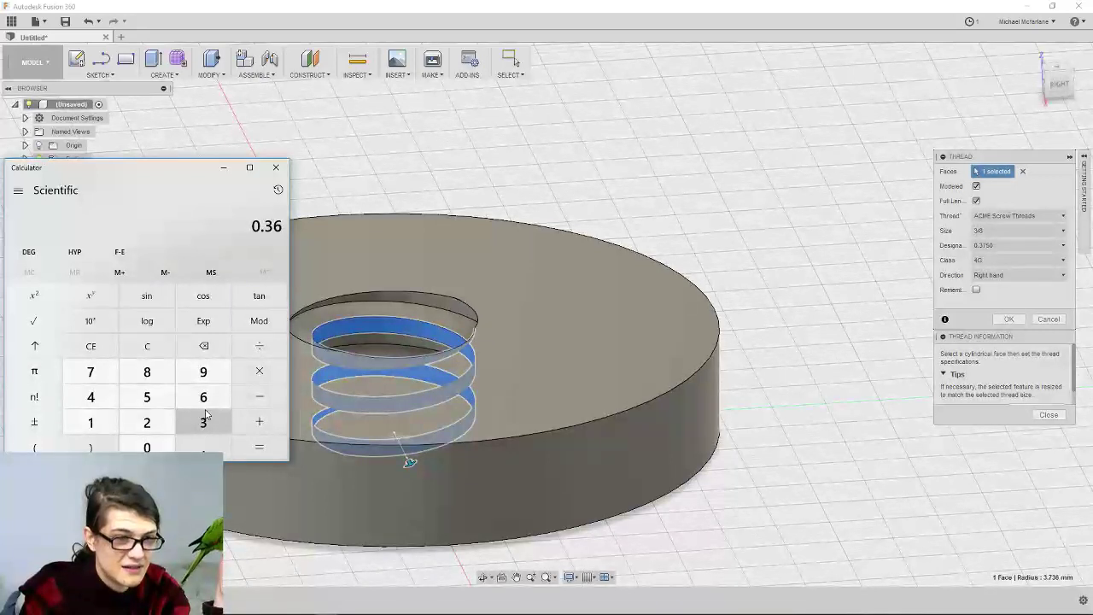
left_click(134, 347)
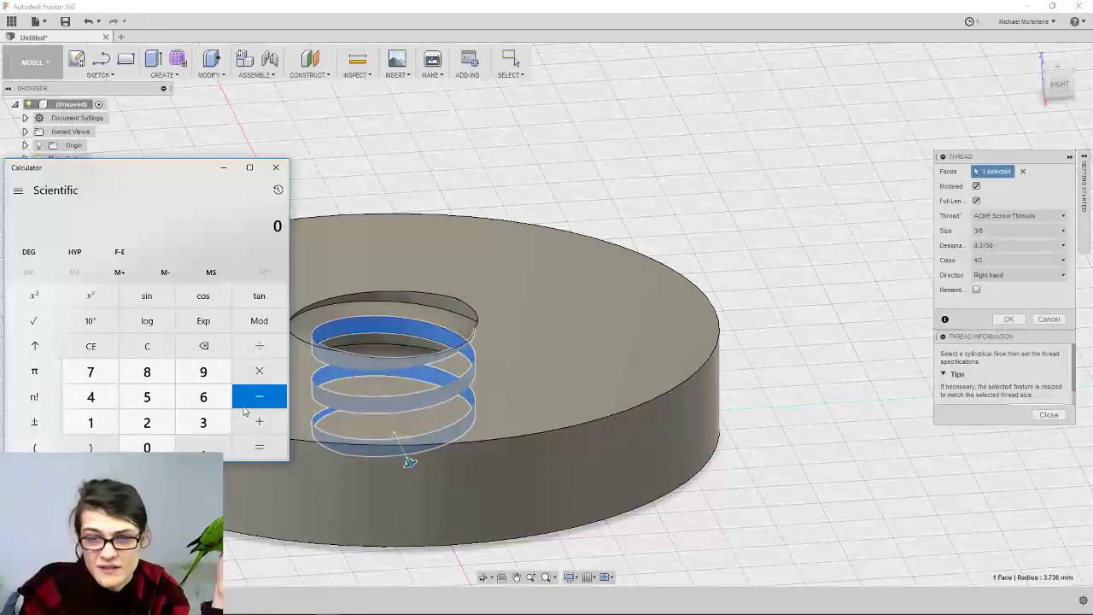
left_click(203, 422)
left_click(258, 345)
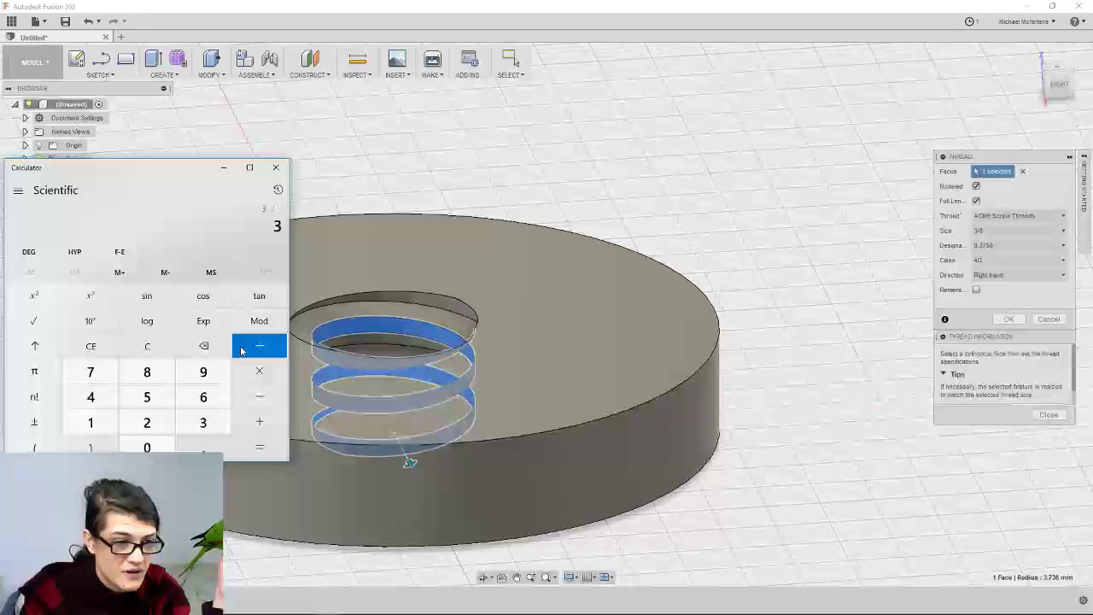
left_click(164, 375)
left_click(262, 448)
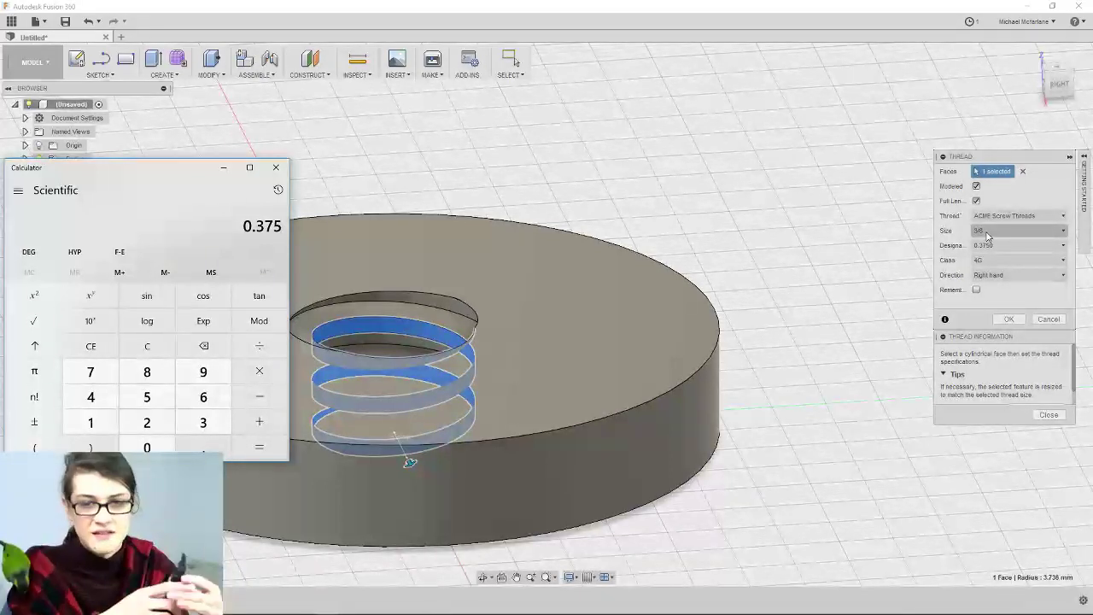
left_click(988, 233)
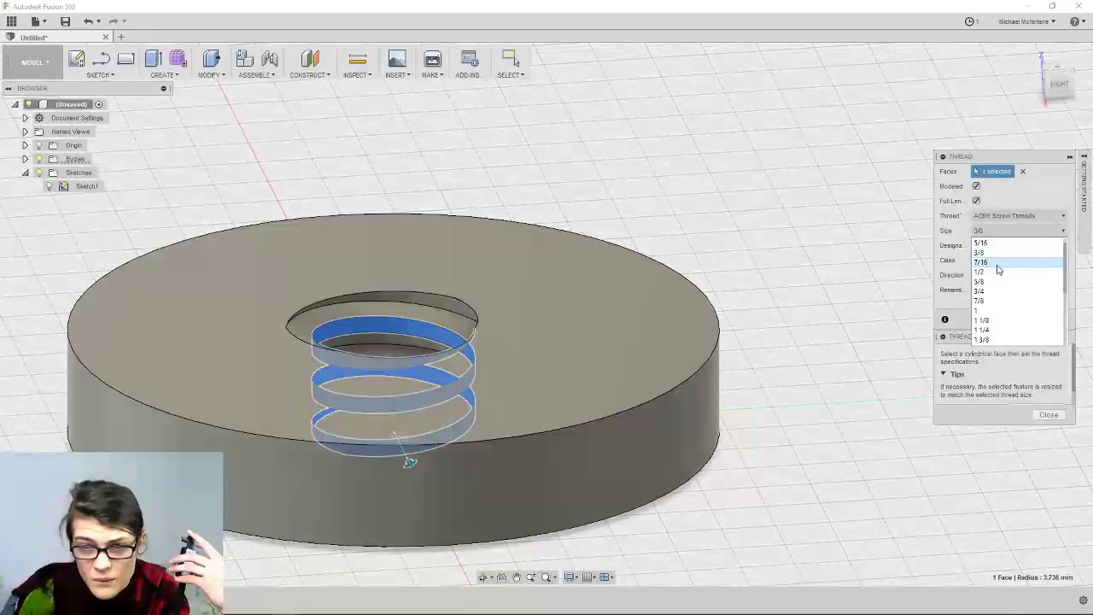
left_click(285, 606)
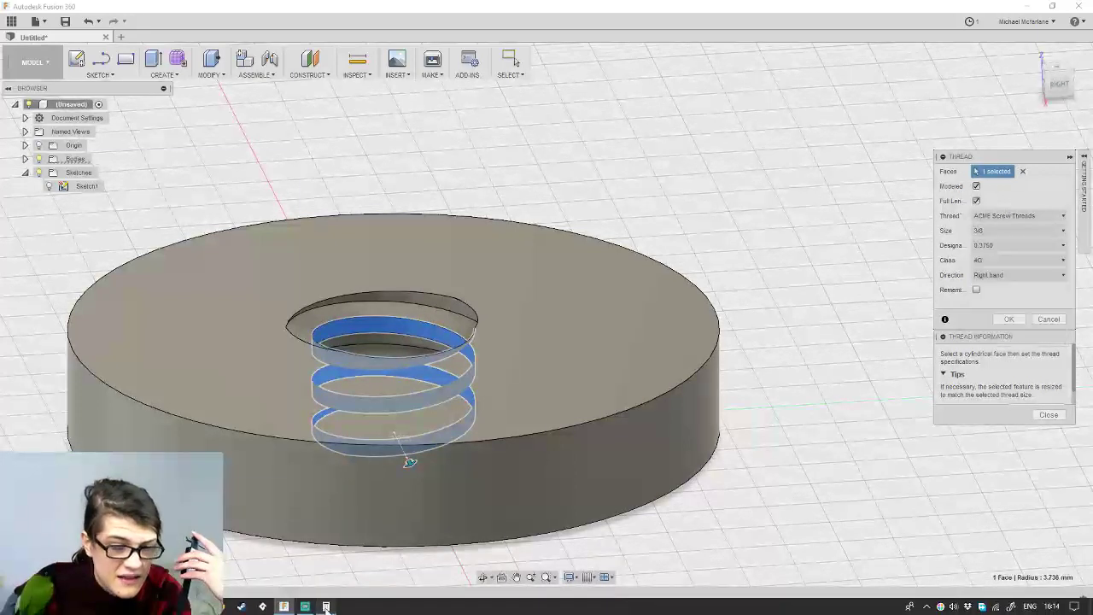
left_click(108, 374)
Compute 7 ÷ 16 in Calculator to get 0.4375
left_click(259, 345)
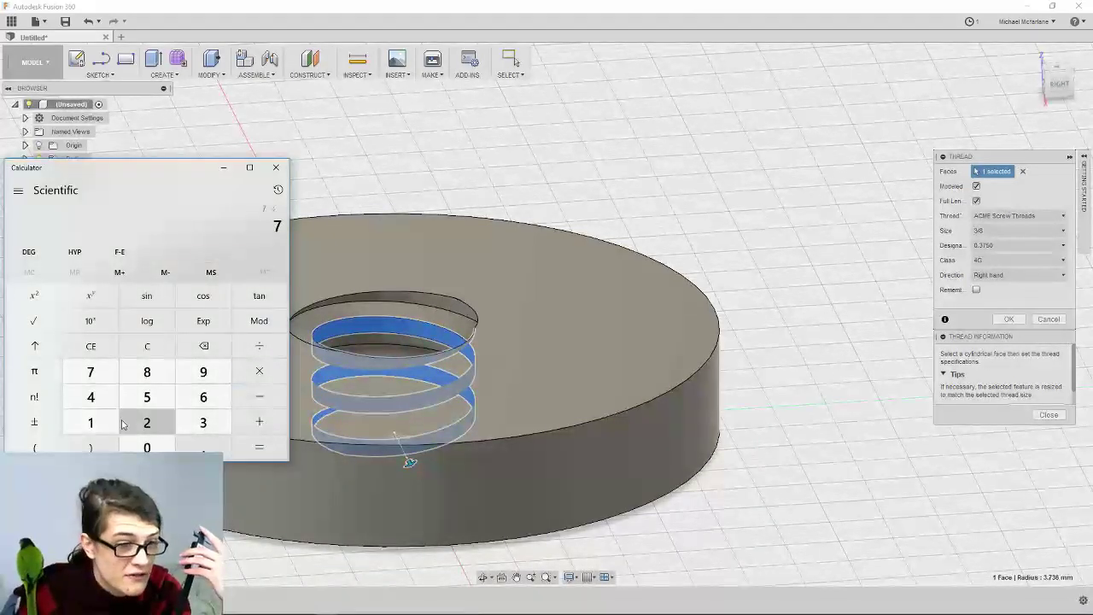
left_click(90, 422)
left_click(203, 397)
left_click(254, 447)
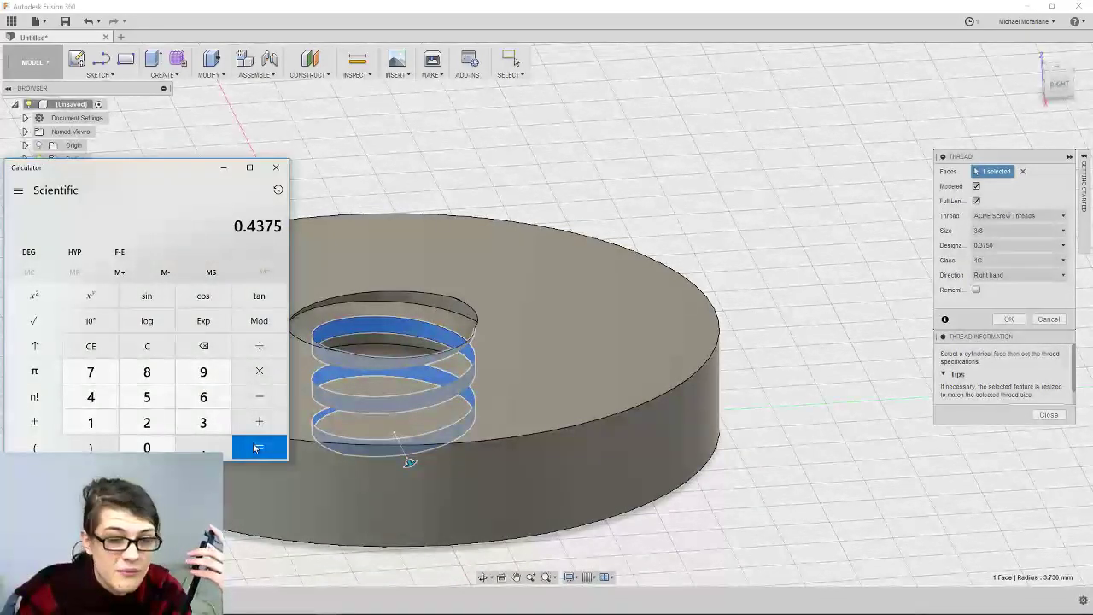
Back in the thread dialog, keep the 3/8 size and the ACME Screw Threads standard
left_click(1011, 237)
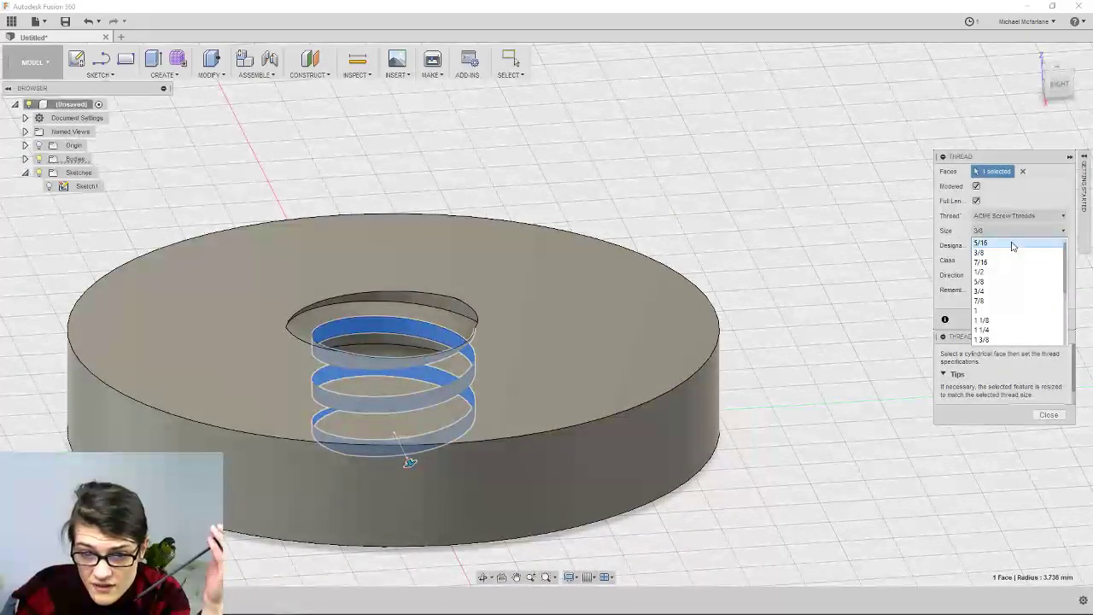
left_click(1013, 253)
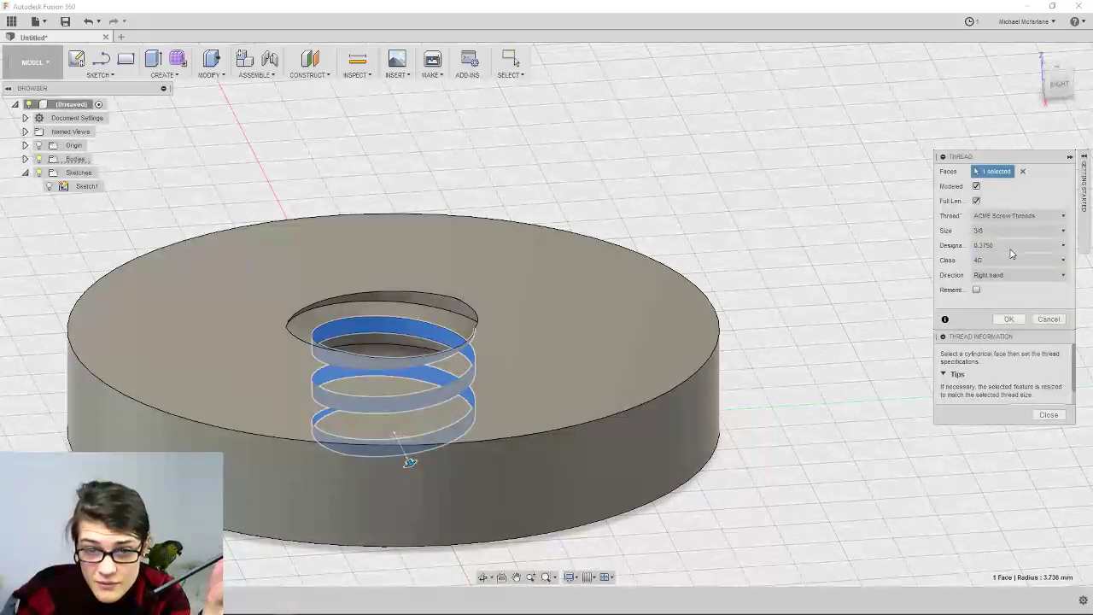
left_click(1016, 217)
left_click(1016, 217)
left_click(1016, 217)
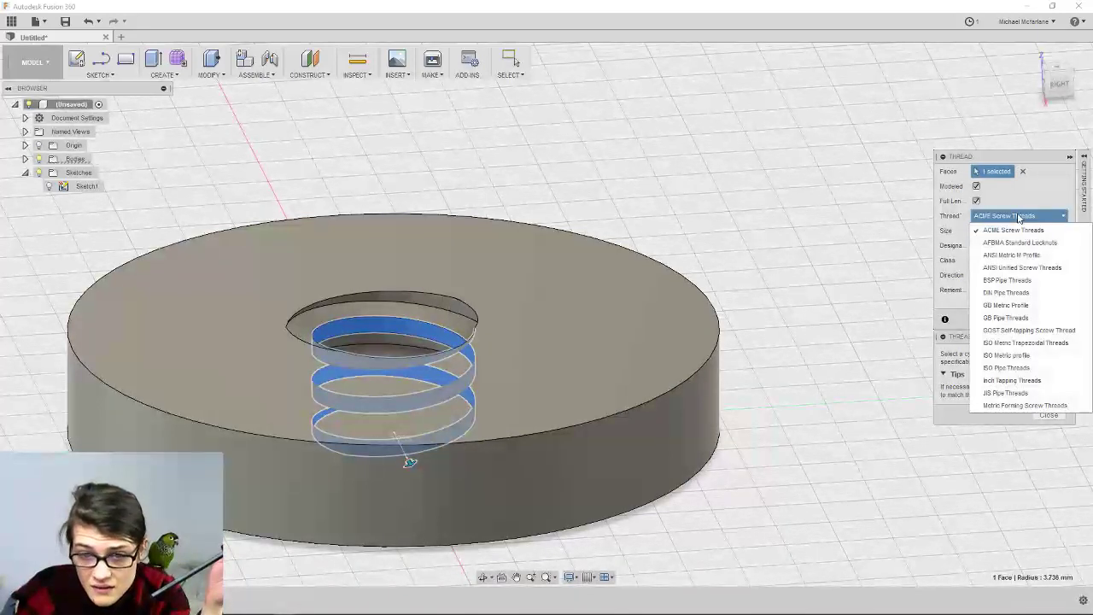
left_click(1017, 217)
Check the class, 0.3750 designation and 3/8 size unchanged, then bring up the thread standards list
left_click(1011, 260)
left_click(1010, 248)
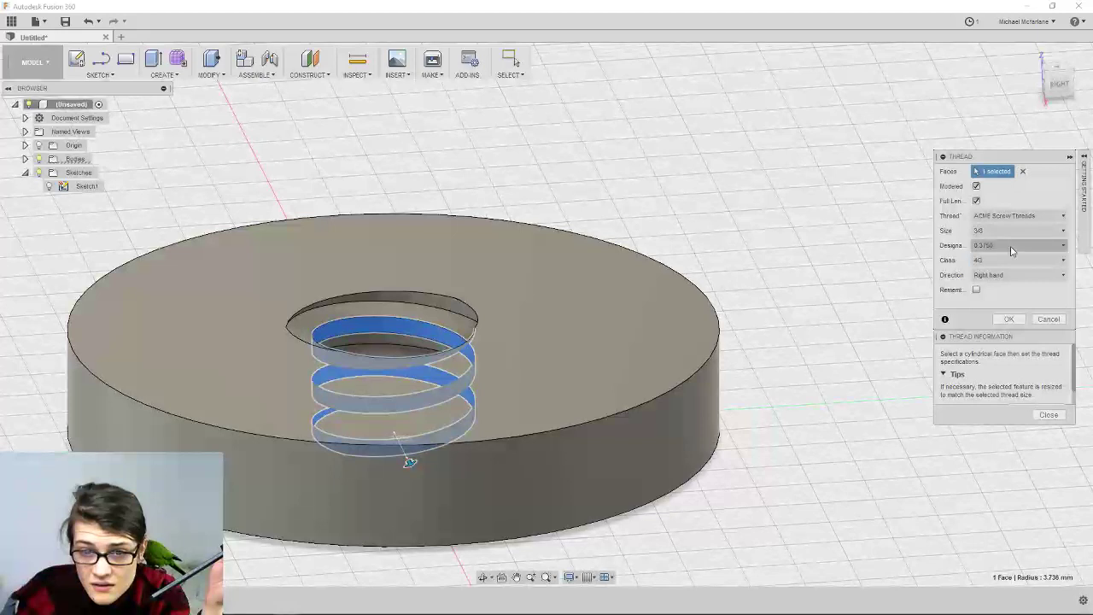
left_click(1013, 248)
left_click(1012, 247)
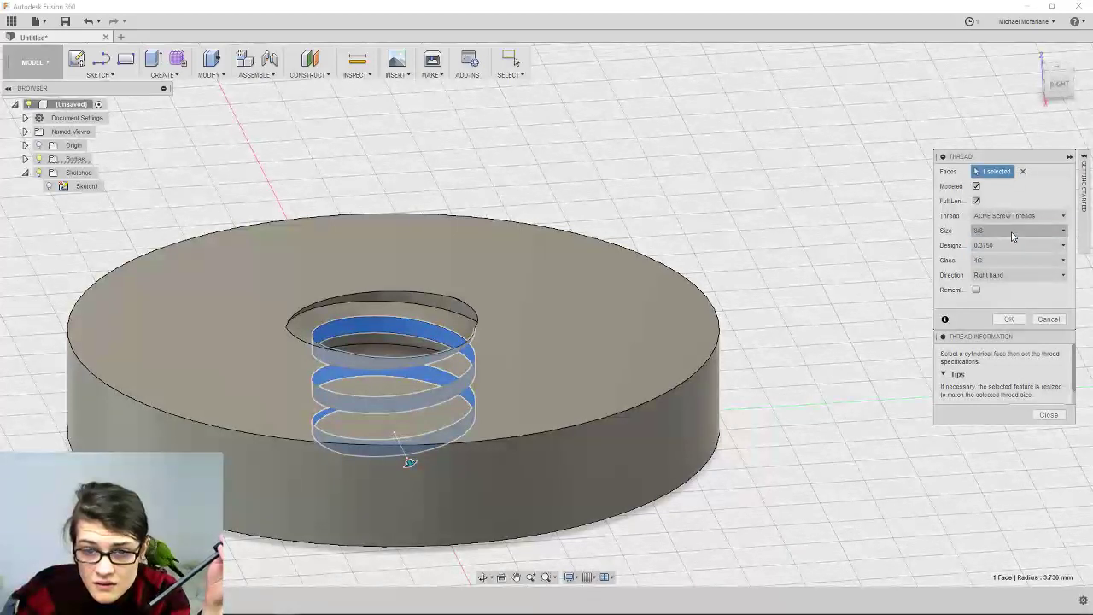
left_click(1015, 232)
left_click(1015, 232)
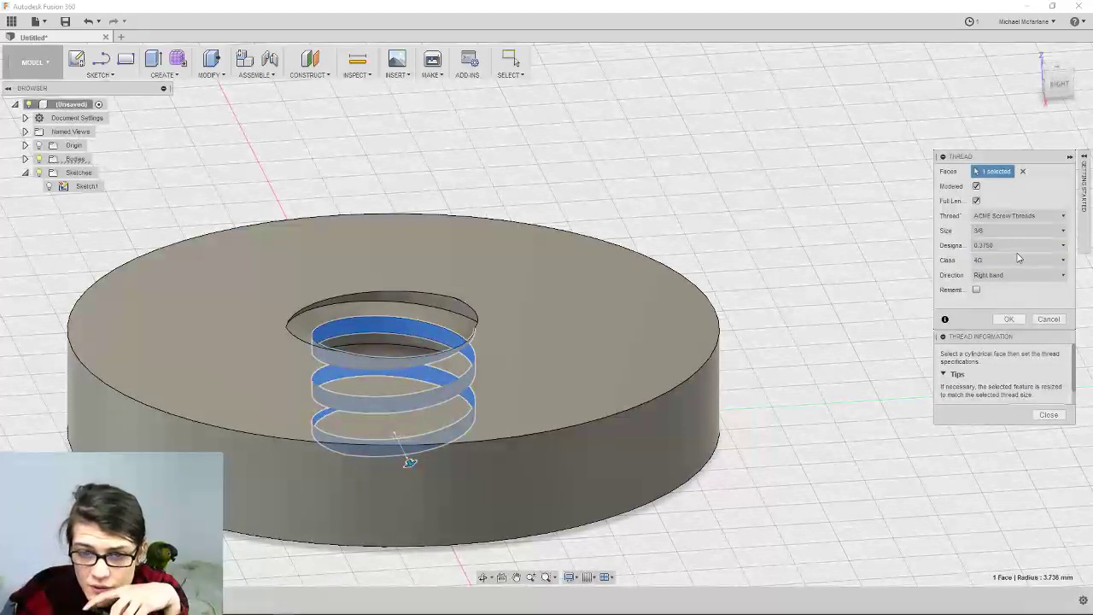
left_click(1007, 218)
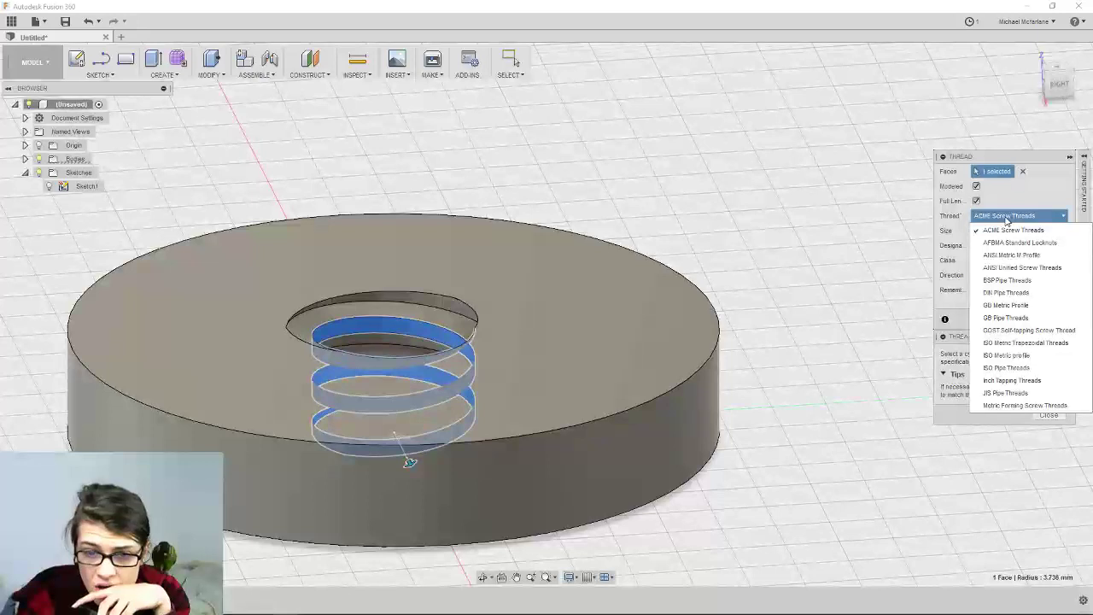
Switch the thread to GB Metric Profile, keeping the 9.0 mm size and M9x1.25 designation
left_click(1016, 305)
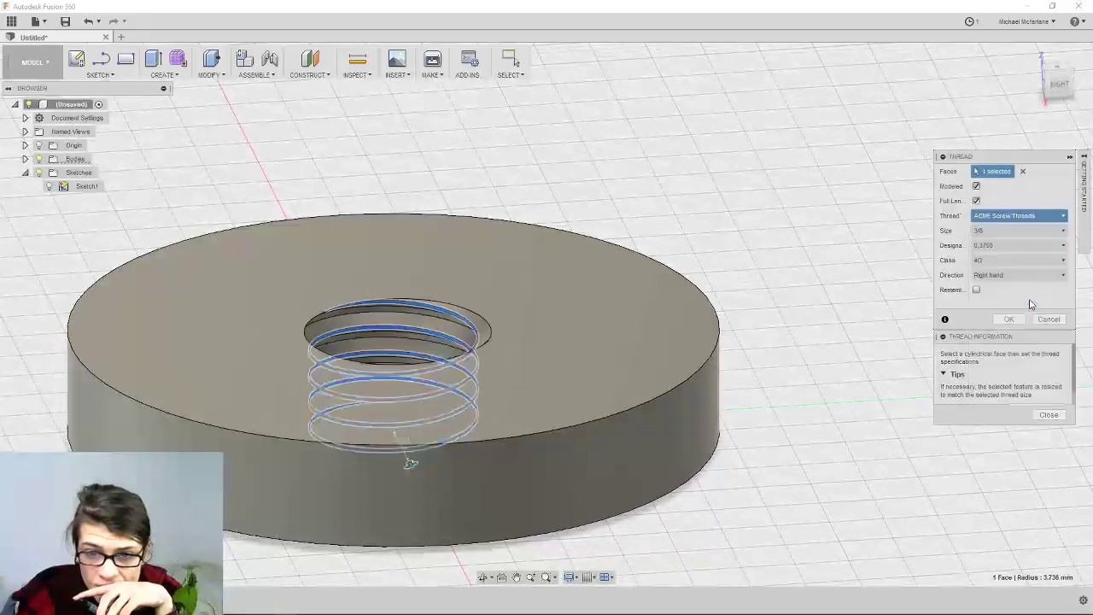
left_click(1018, 233)
left_click(1018, 235)
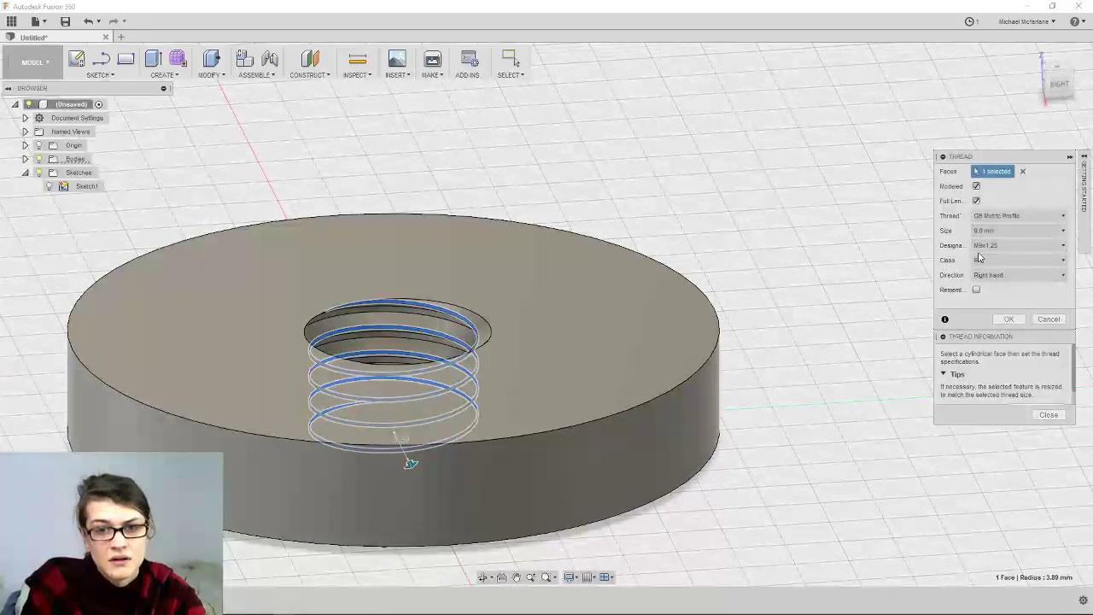
left_click(1054, 248)
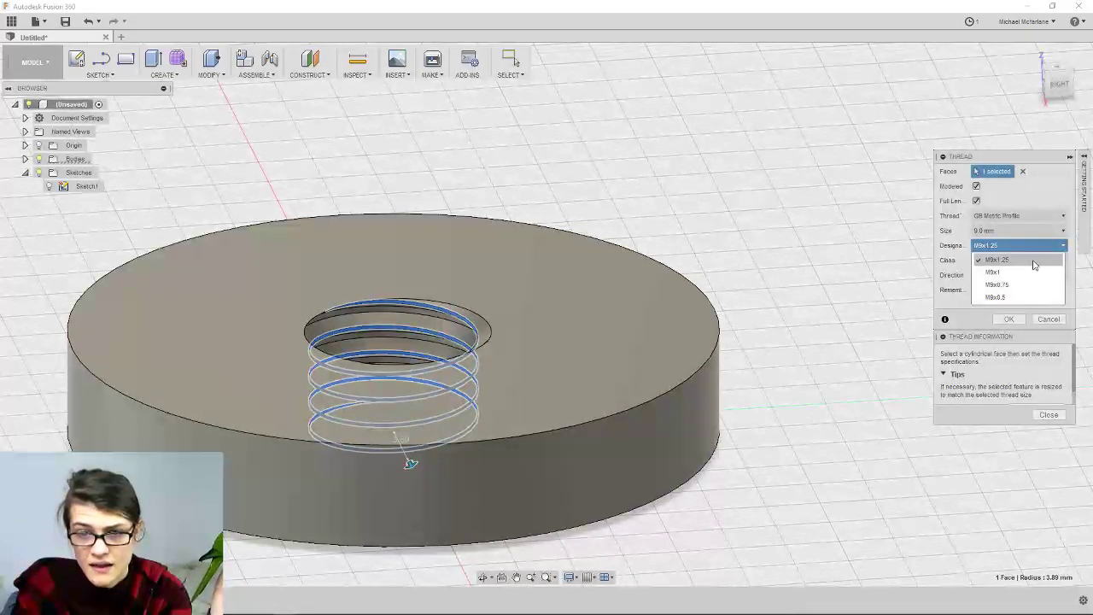
left_click(1031, 261)
Change to ISO Metric profile M9x1.25, toggling Full Length off and back on
left_click(1041, 220)
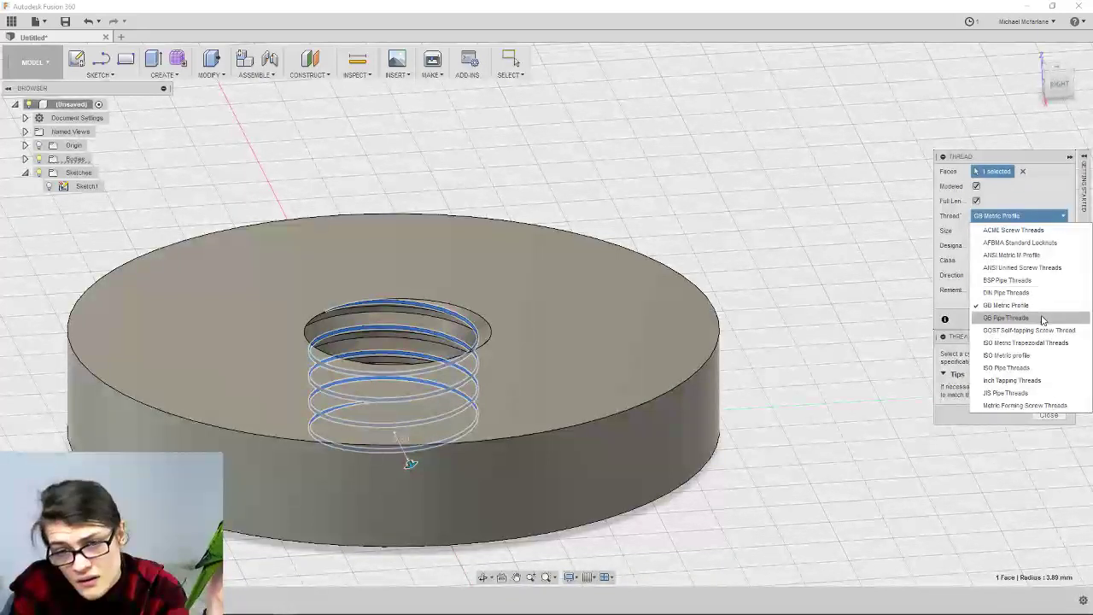
left_click(1030, 355)
left_click(1025, 246)
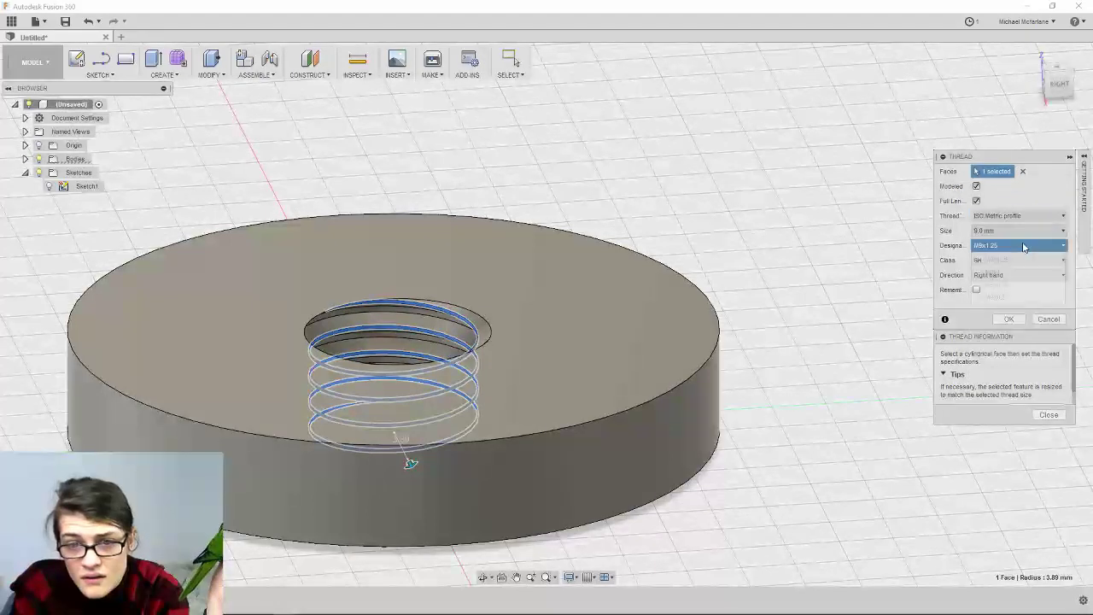
left_click(1024, 246)
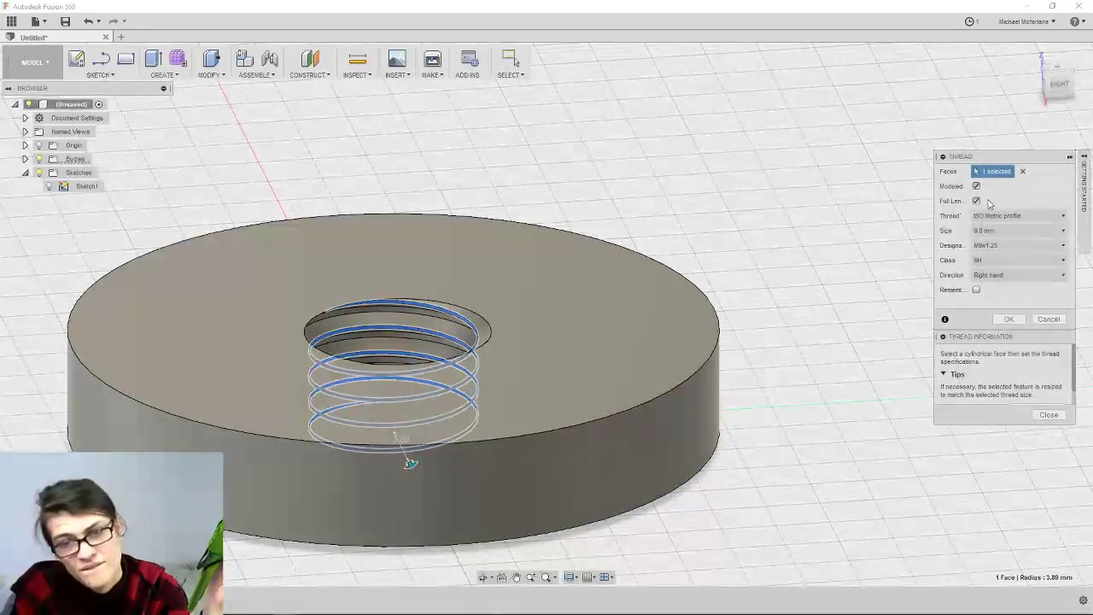
left_click(976, 202)
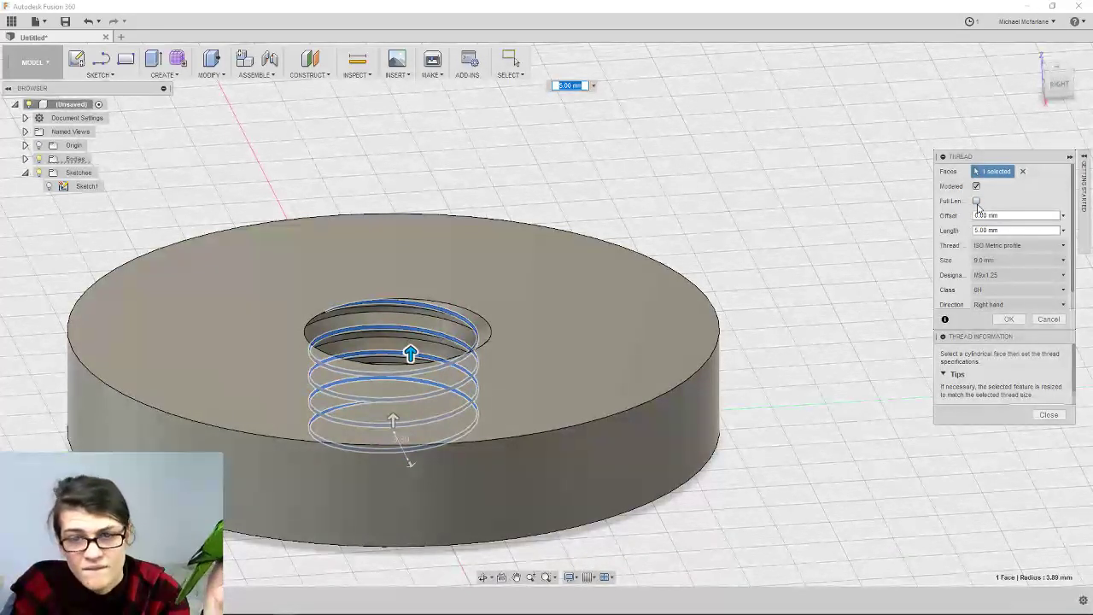
left_click(976, 201)
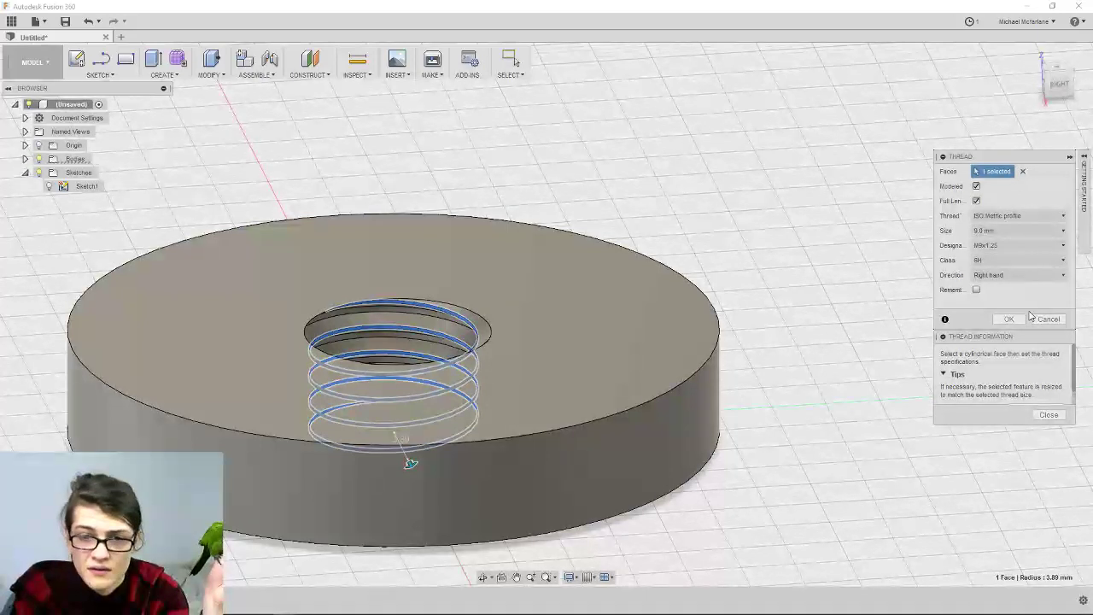
Try GB Pipe Threads, checking its designations and the 9.728 mm size
left_click(1022, 224)
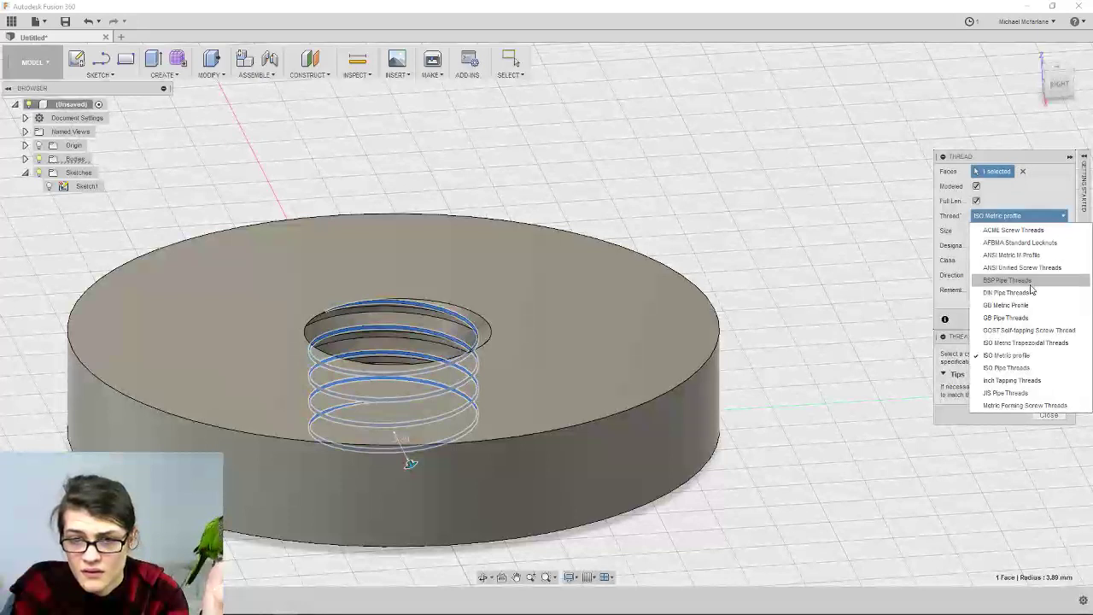
left_click(1035, 319)
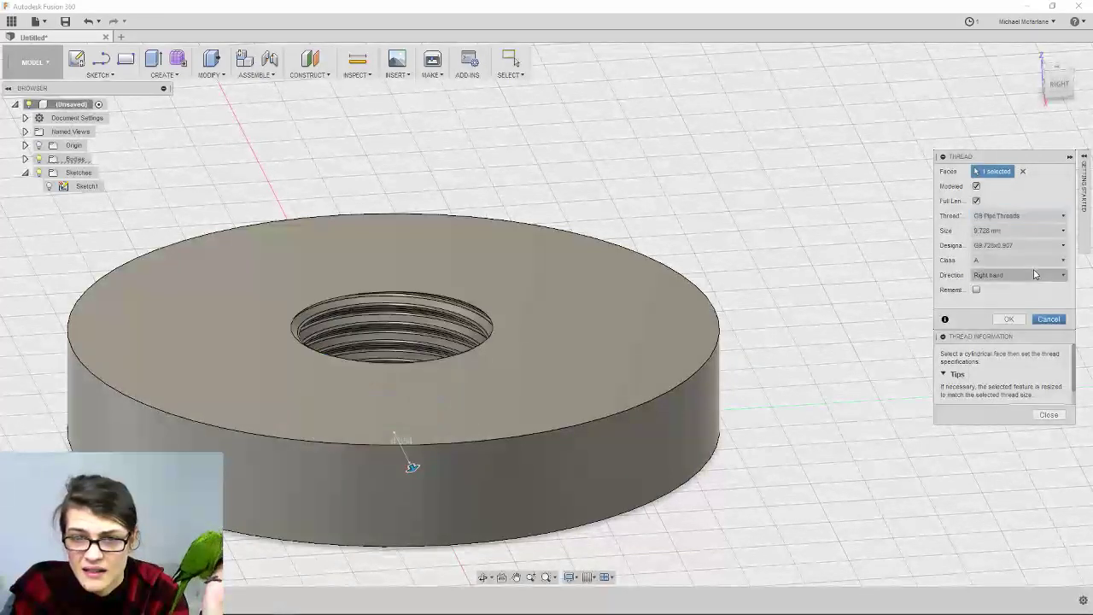
left_click(1035, 247)
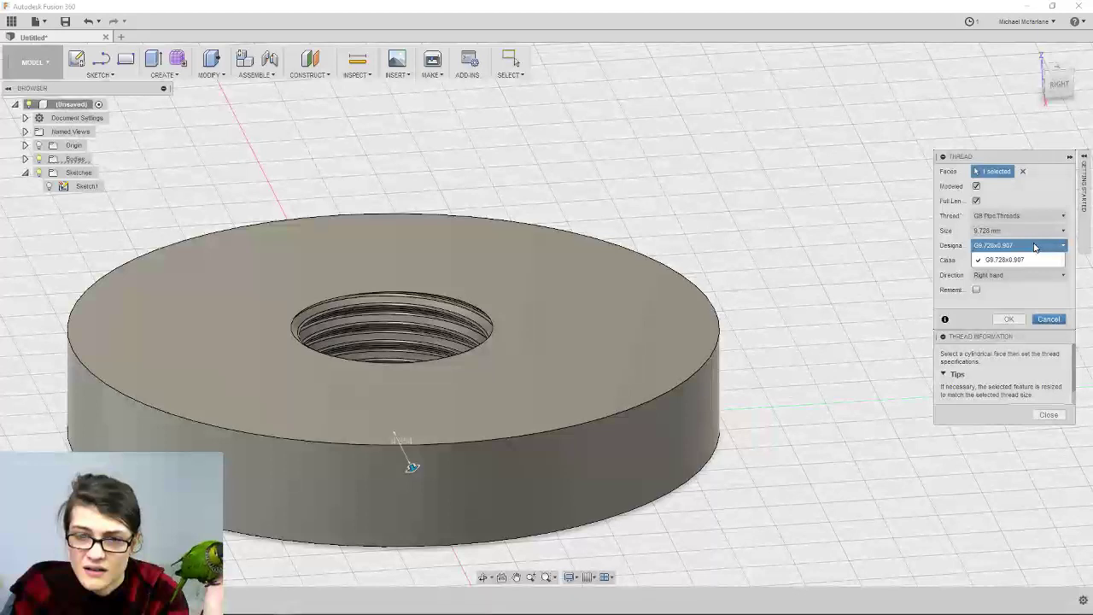
left_click(1036, 247)
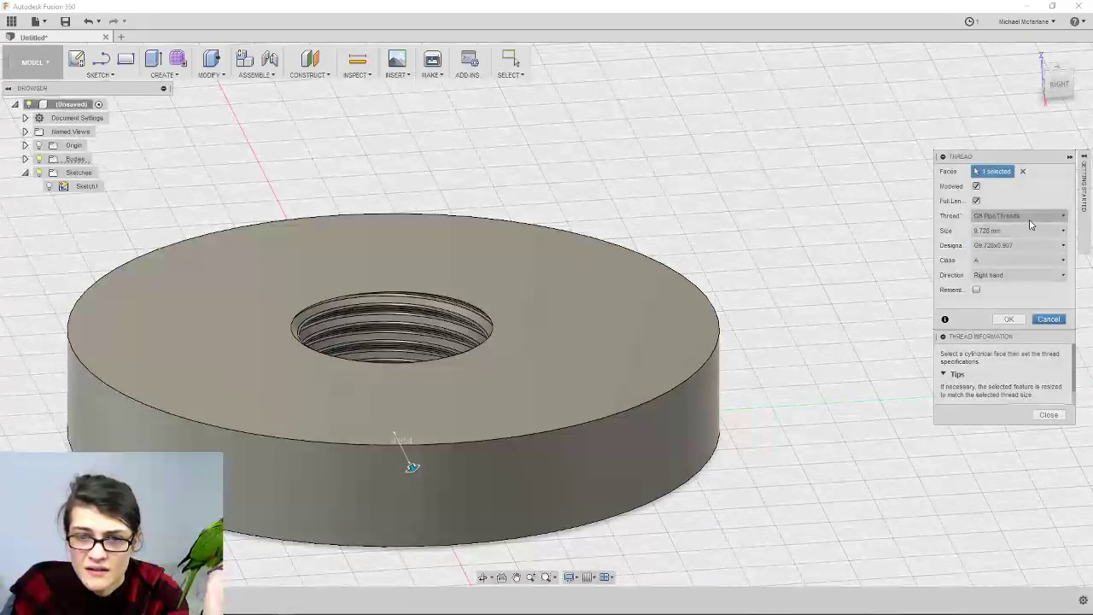
left_click(1031, 230)
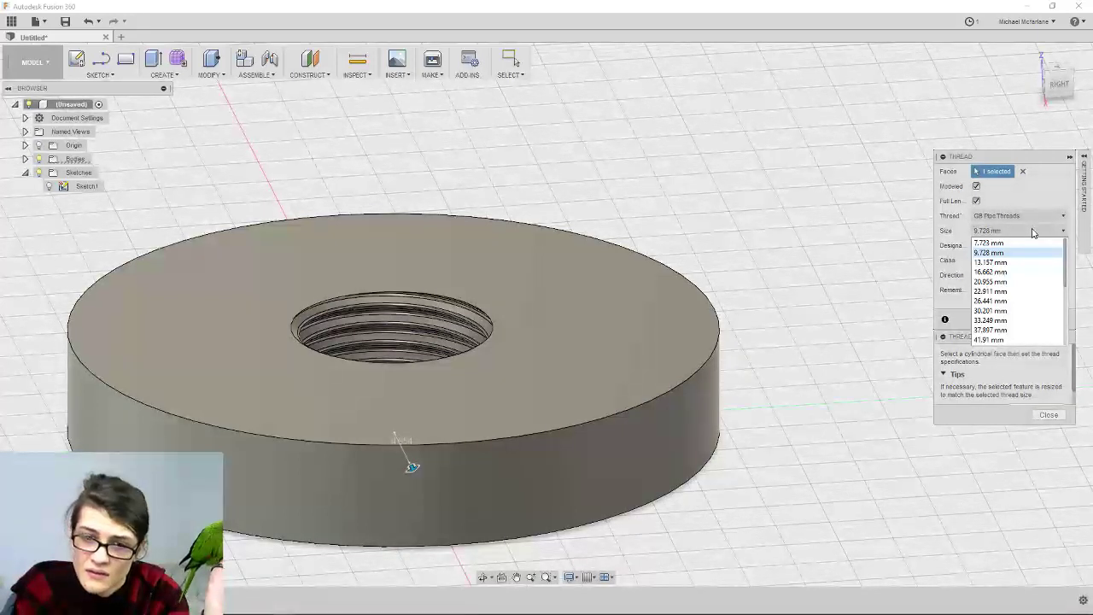
left_click(1032, 231)
Try ISO Pipe Threads at 9.728 mm, reviewing its class and direction options
left_click(1032, 218)
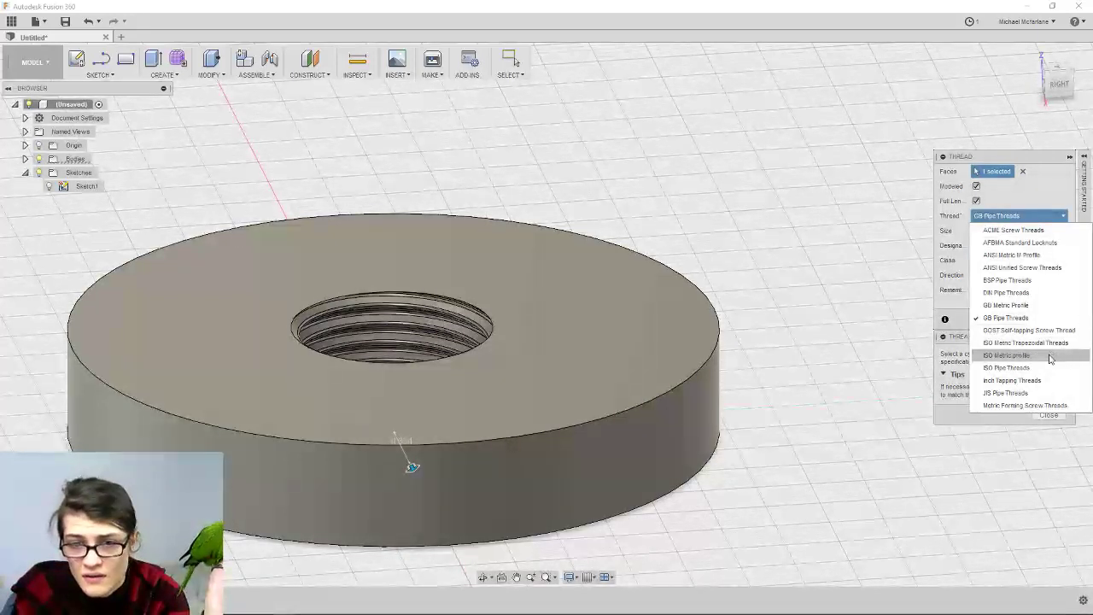
left_click(1051, 367)
left_click(1012, 232)
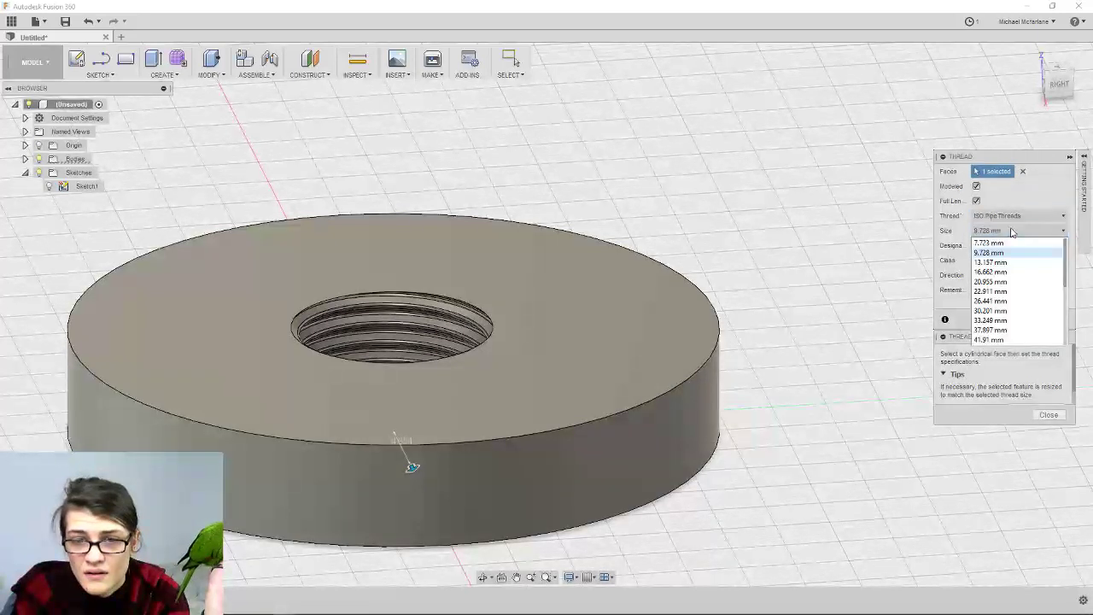
left_click(1012, 231)
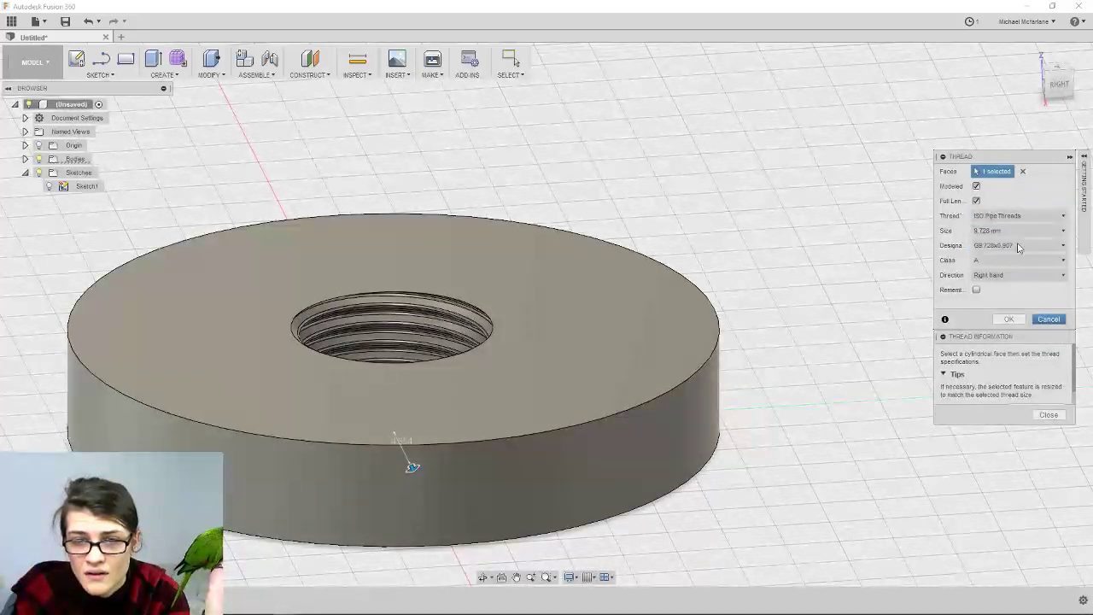
left_click(1019, 259)
left_click(991, 274)
left_click(1019, 275)
left_click(991, 290)
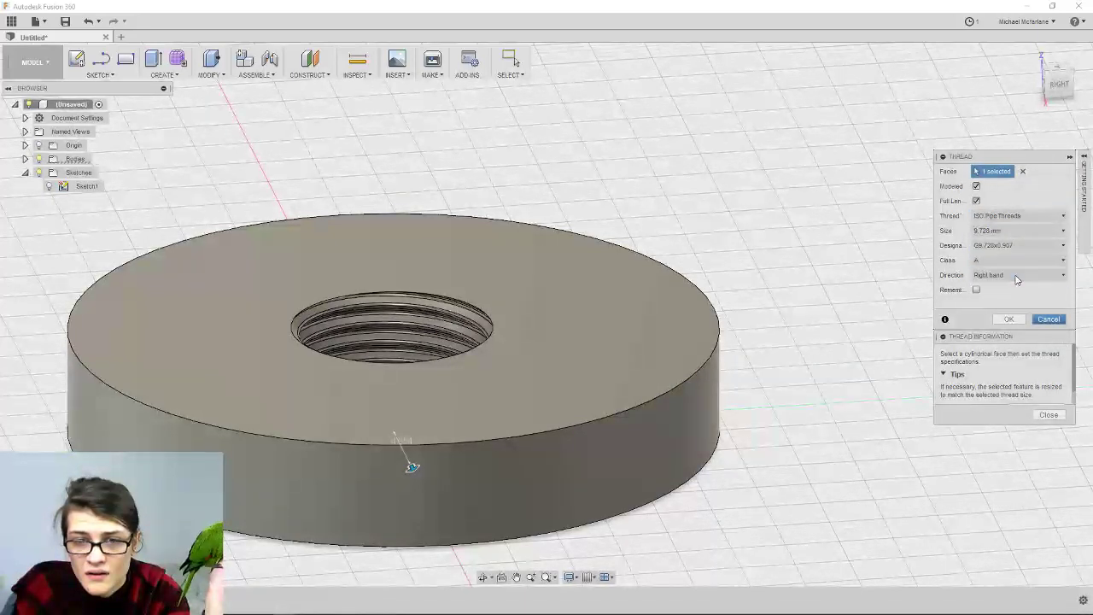
Settle on ANSI Metric M Profile, M9x1.25 at 9.0 mm, then open Scripts and Add-Ins
left_click(1017, 218)
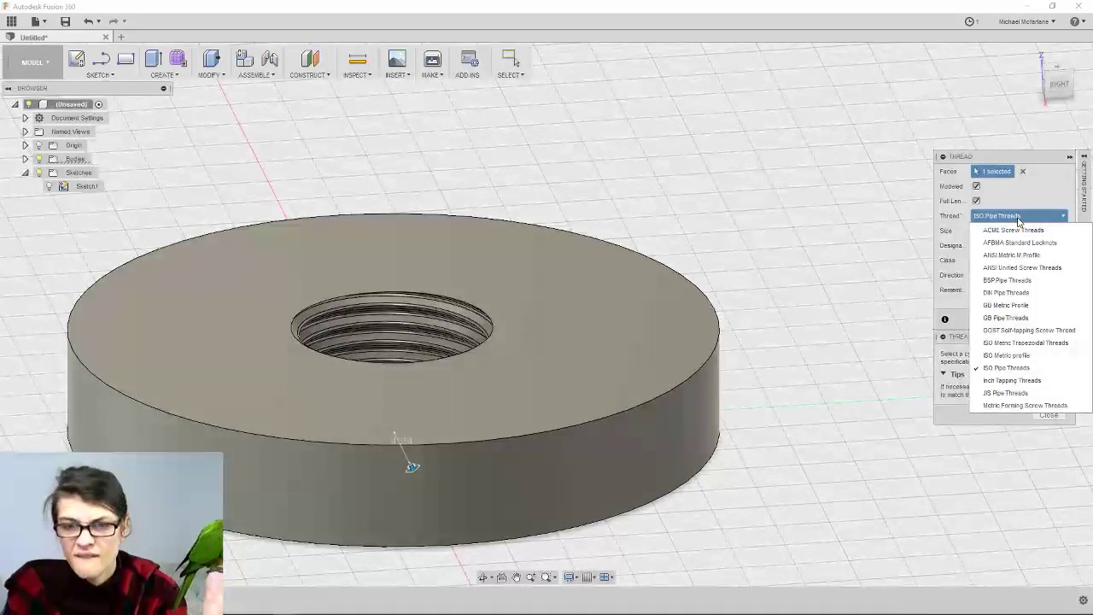
left_click(1046, 255)
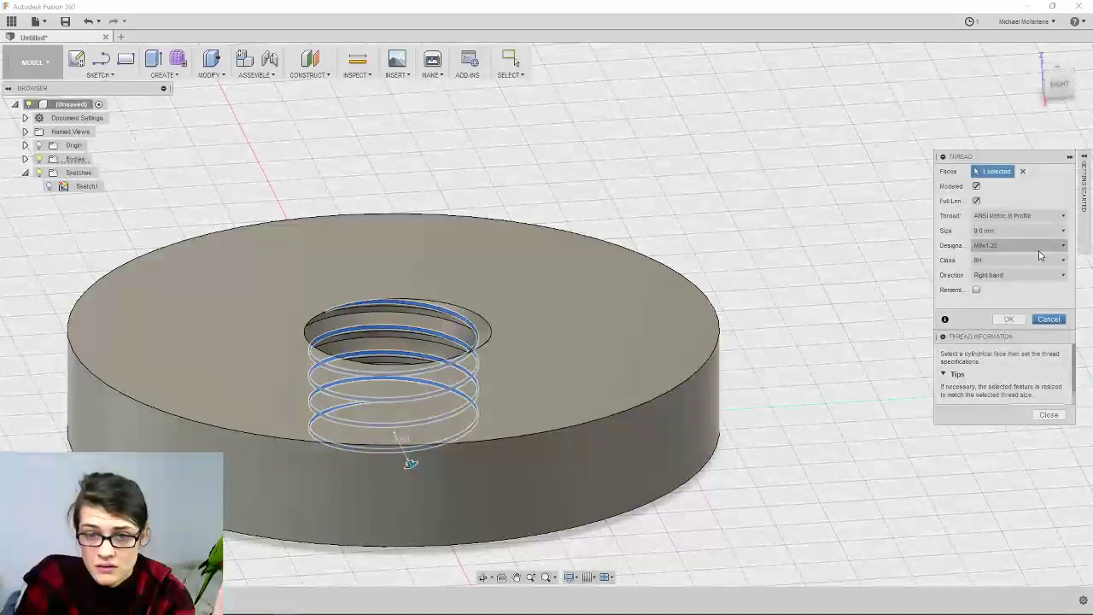
left_click(1038, 246)
left_click(1038, 239)
left_click(1037, 237)
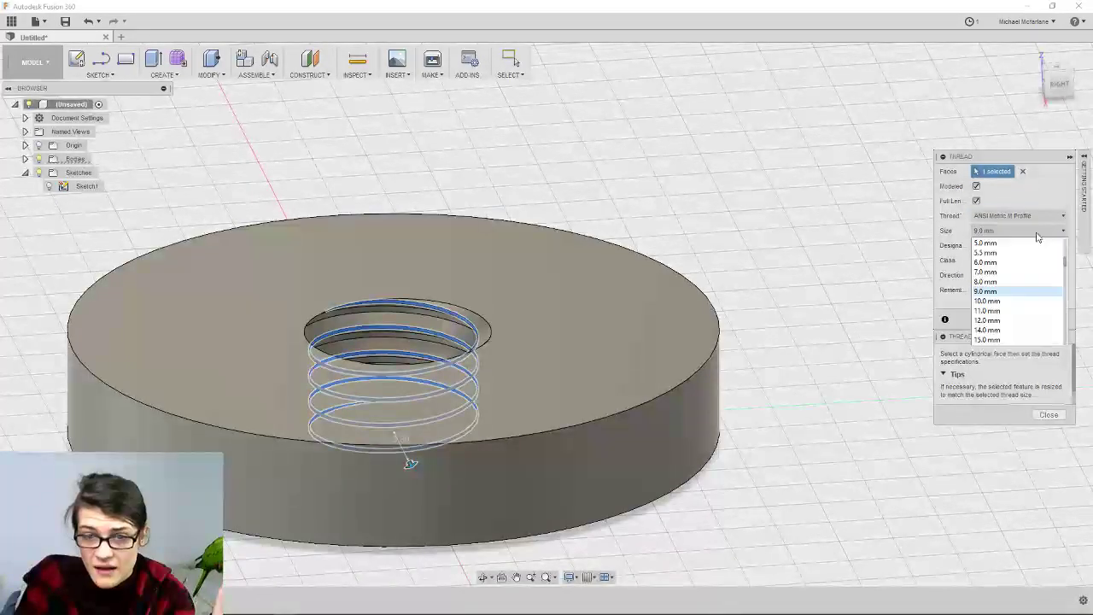
left_click(1037, 237)
left_click(1039, 216)
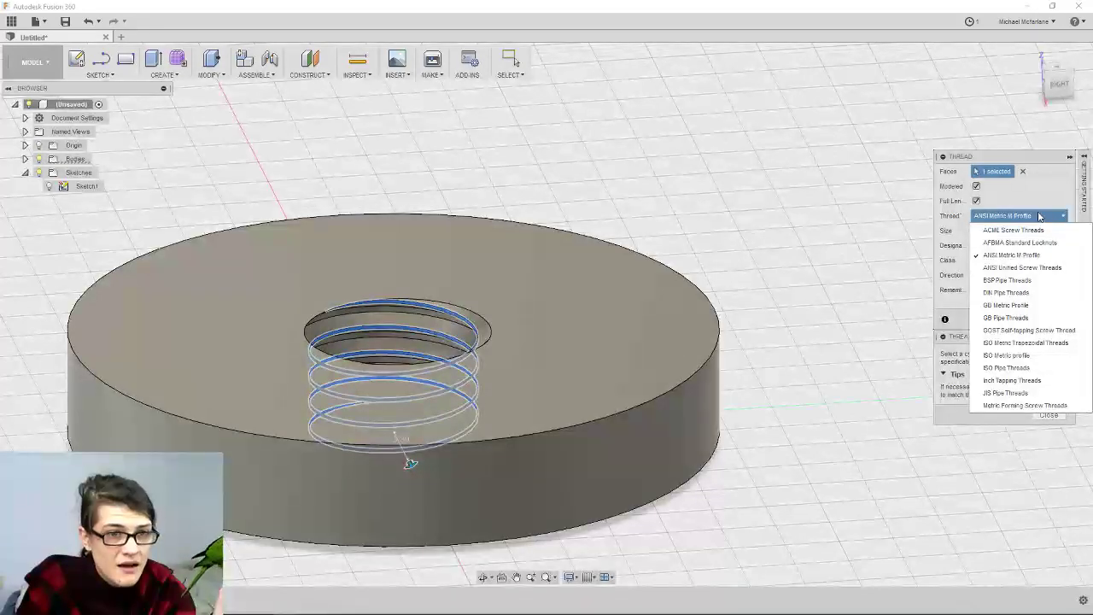
left_click(1039, 216)
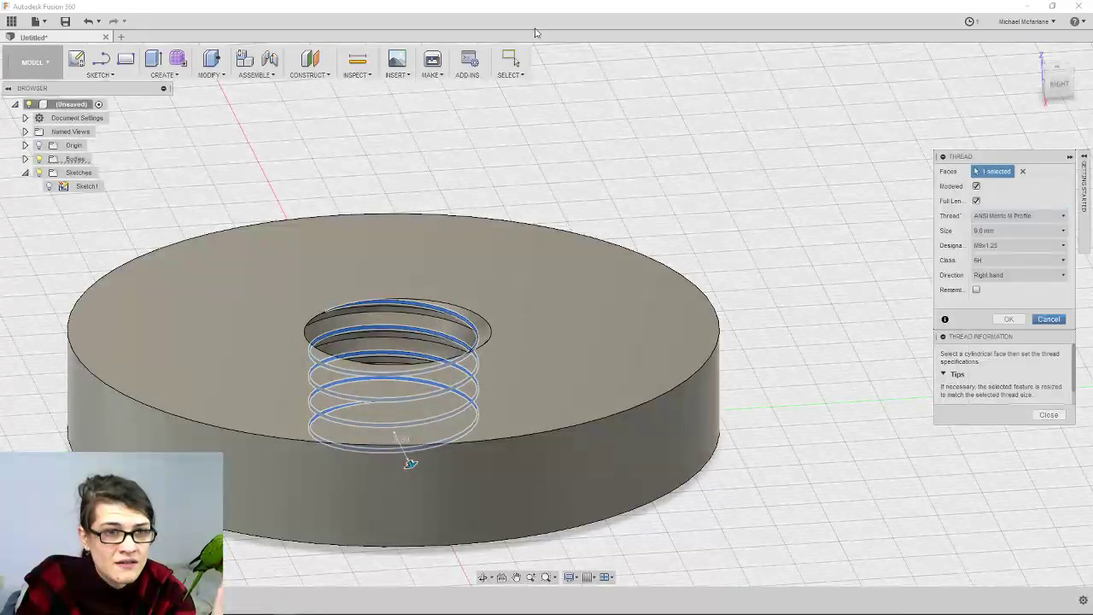
left_click(472, 58)
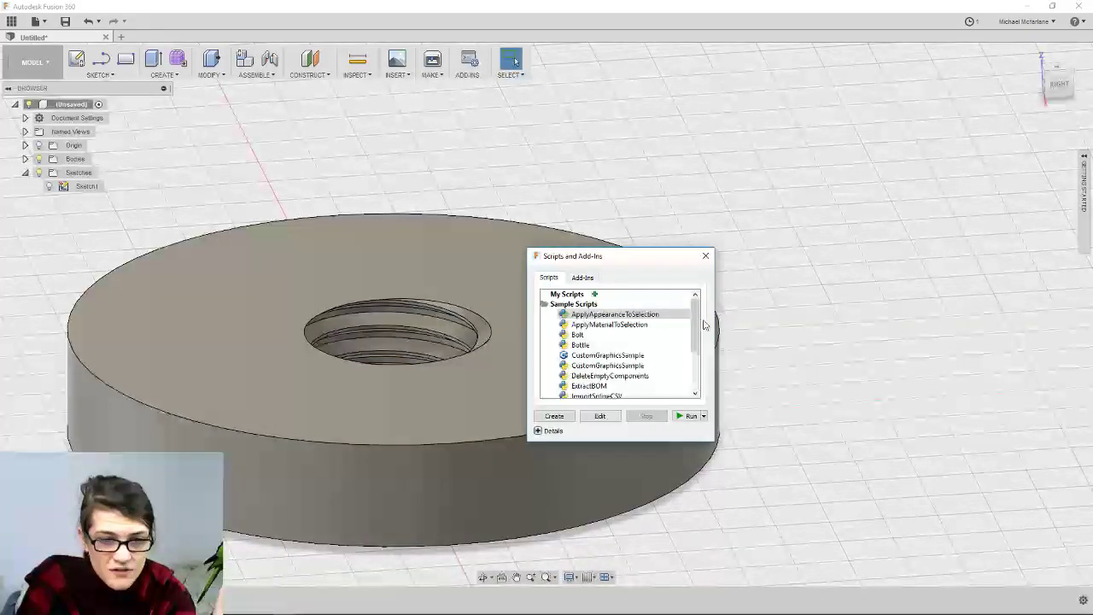
Browse the installed add-ins, view the sample add-in's details, and close the window
scroll(697, 341, "down", 5)
left_click(582, 278)
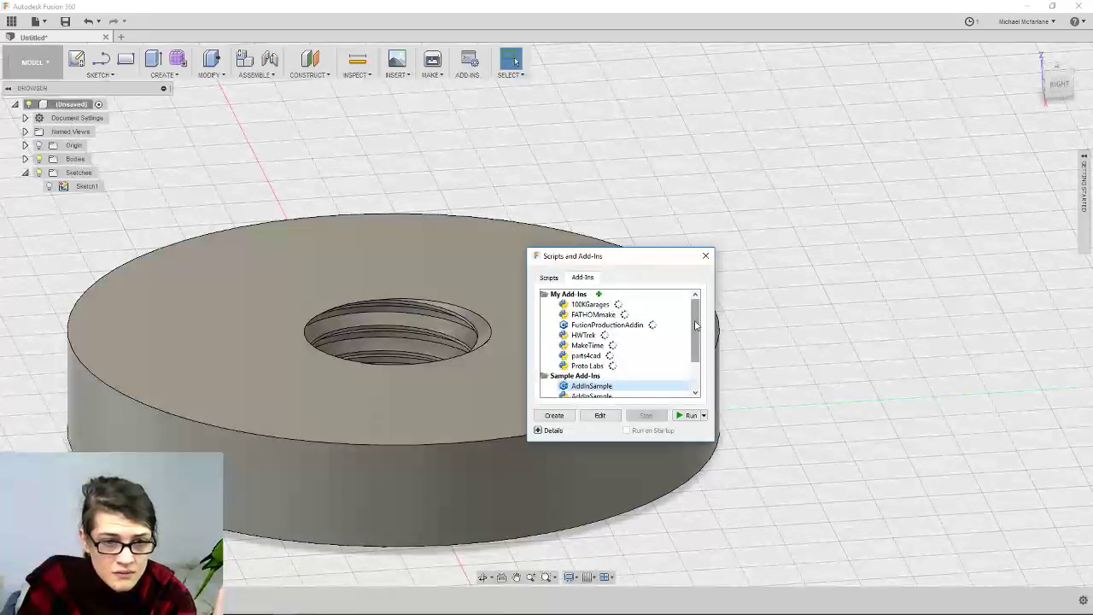
scroll(697, 342, "down", 1)
scroll(696, 341, "down", 1)
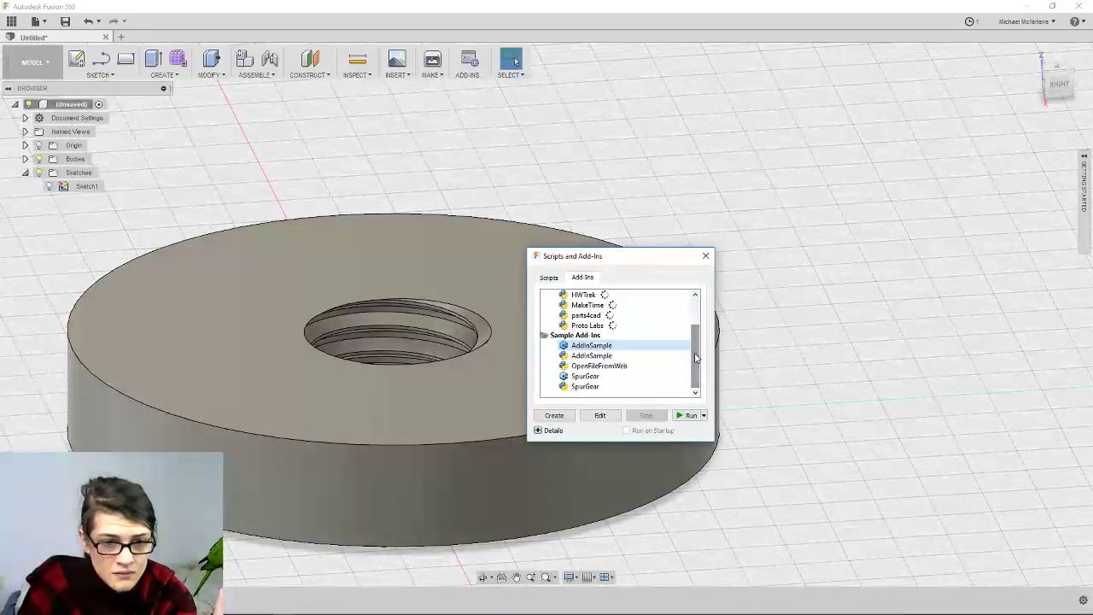
left_click(538, 431)
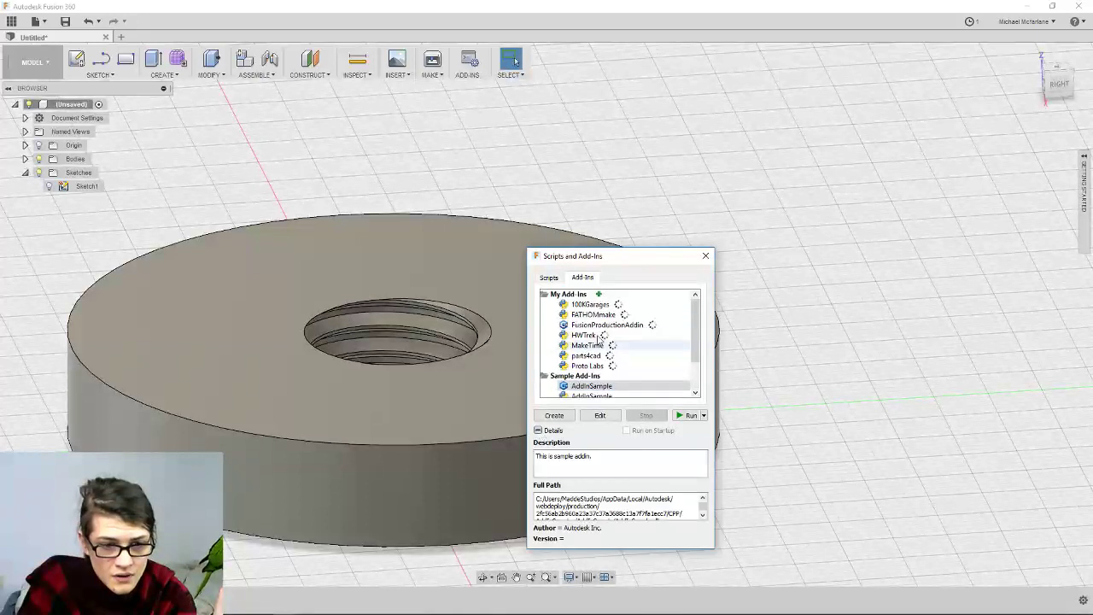
left_click(705, 256)
left_click(518, 75)
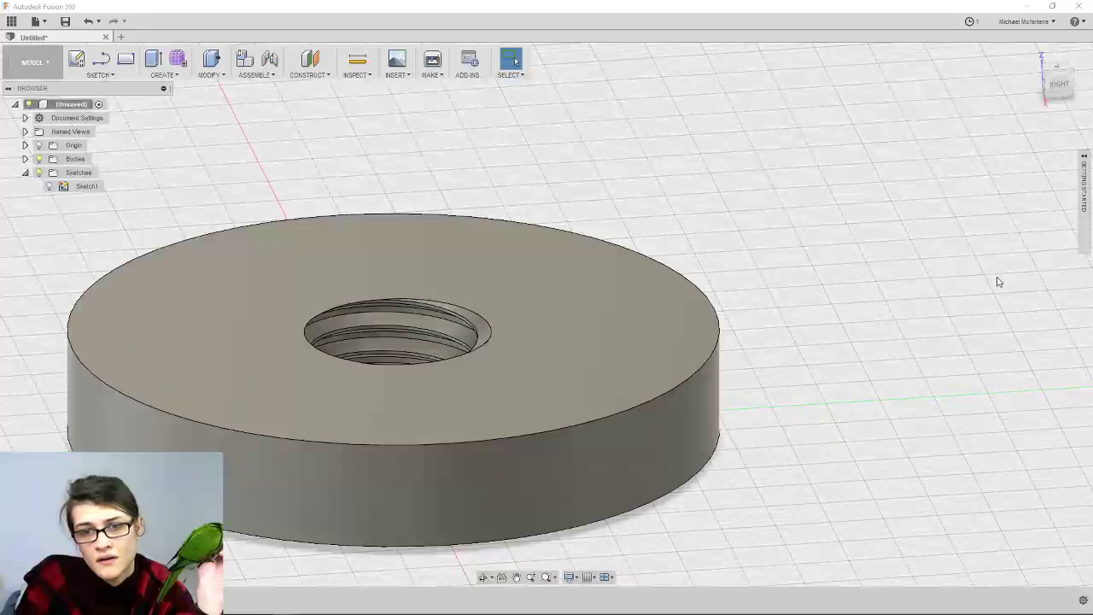
Select the disc's top face and orbit to a near top-down view of the threaded hole
middle_click_drag(609, 260, 646, 254)
left_click(707, 288)
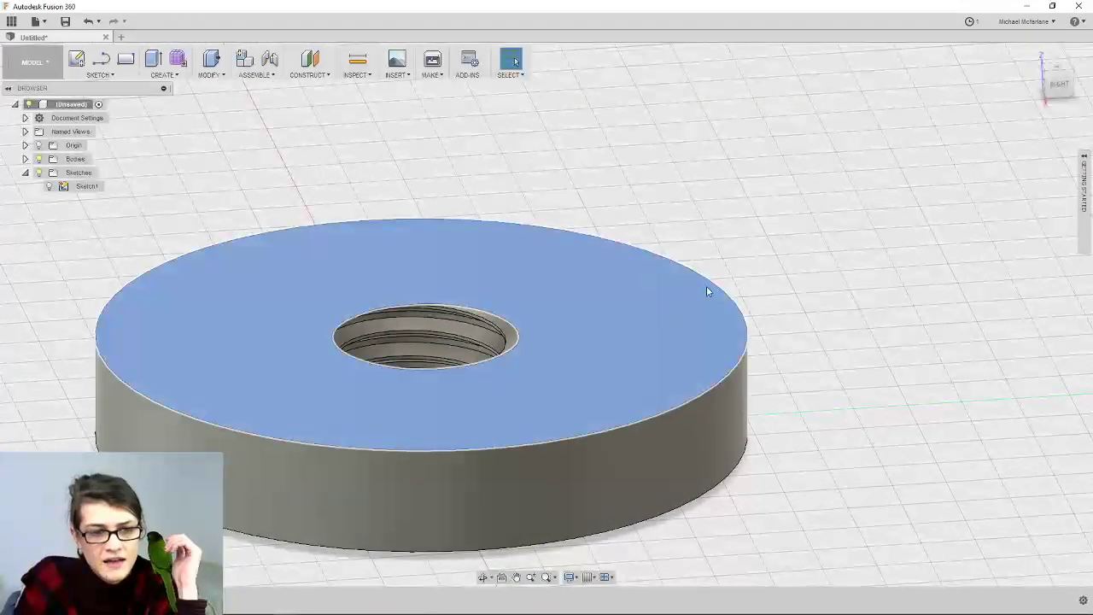
right_click(646, 256)
middle_click_drag(788, 315, 504, 342, "shift")
middle_click_drag(484, 427, 590, 273, "shift")
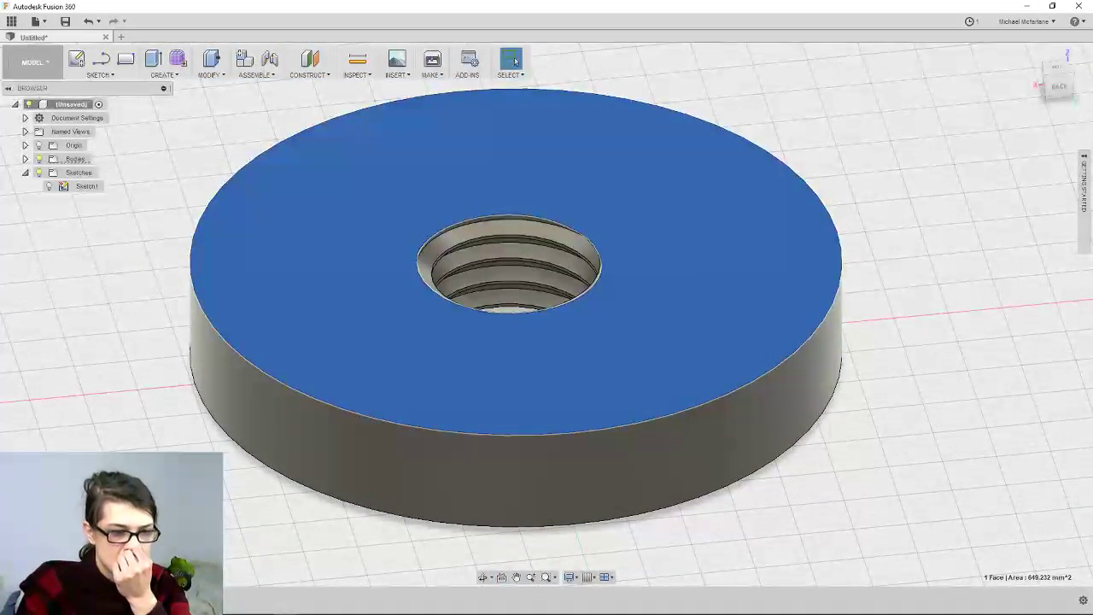
Reopen the Thread1 feature for editing
left_click(254, 613)
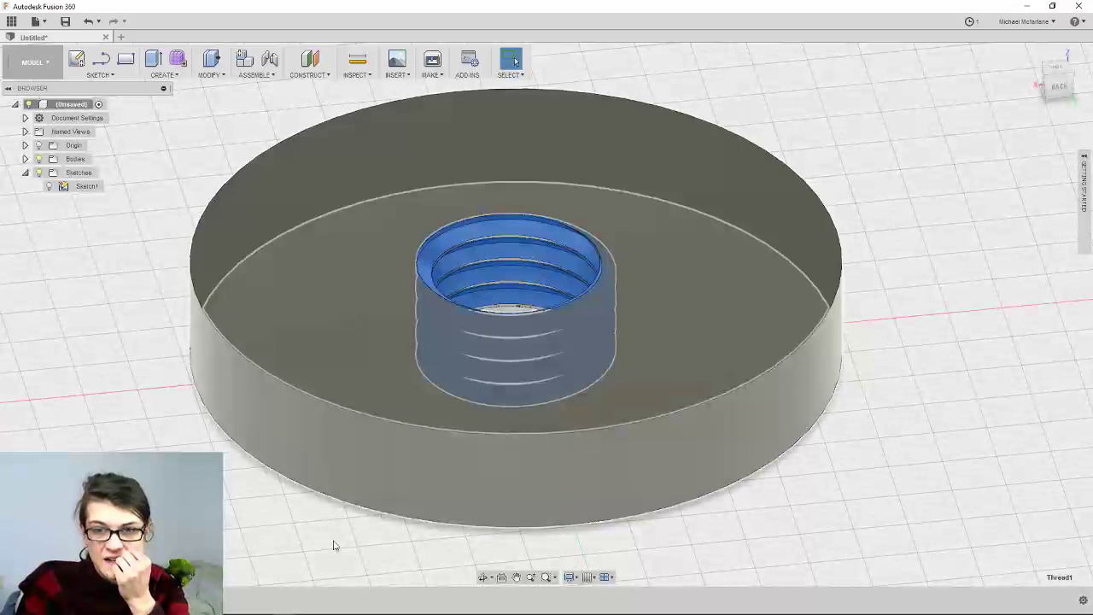
key("Escape")
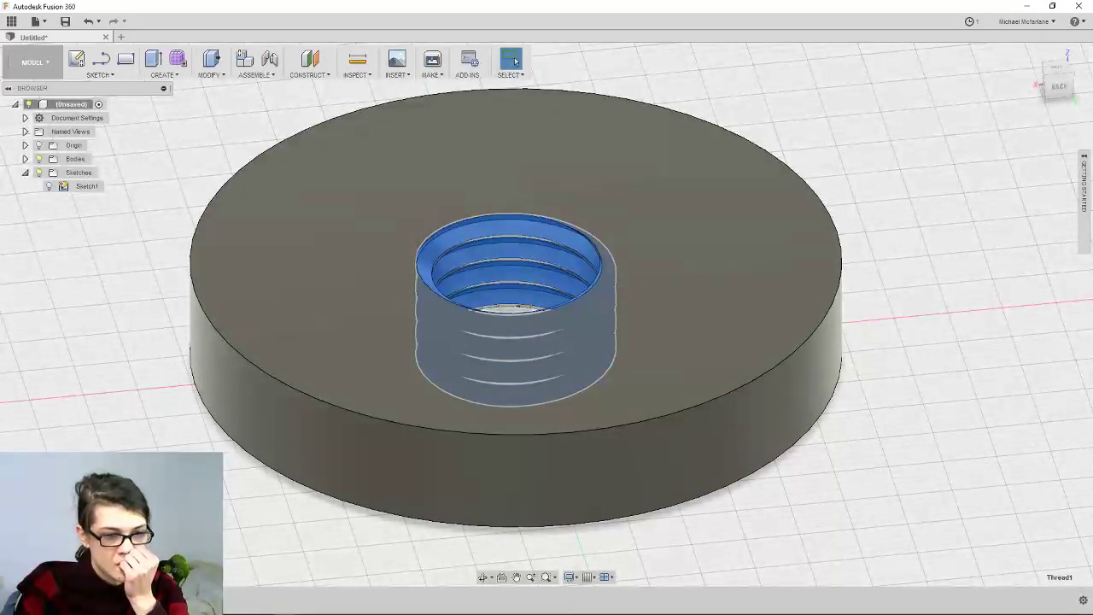
double_click(513, 359)
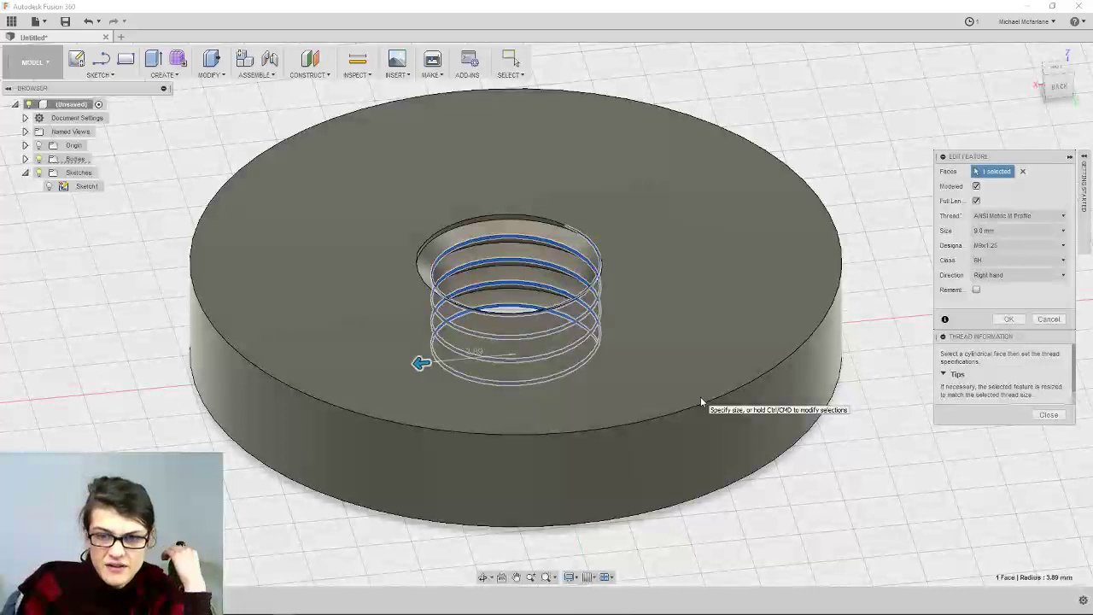
Toggle Modeled off and on, then set the thread type to AFBMA Standard Locknuts
left_click(976, 186)
left_click(976, 186)
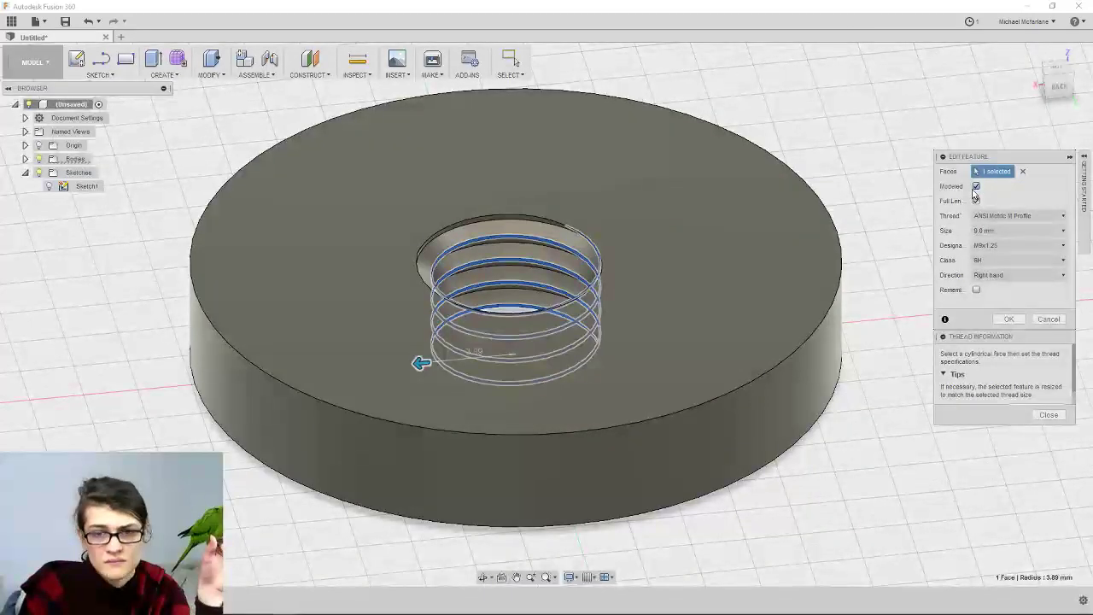
left_click(1043, 217)
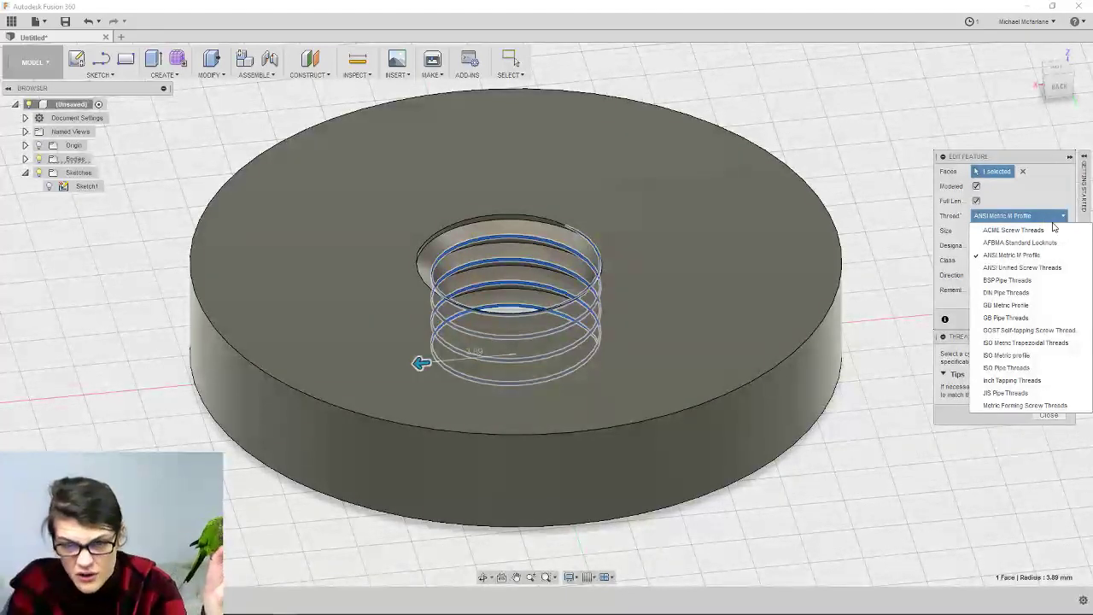
left_click(1034, 242)
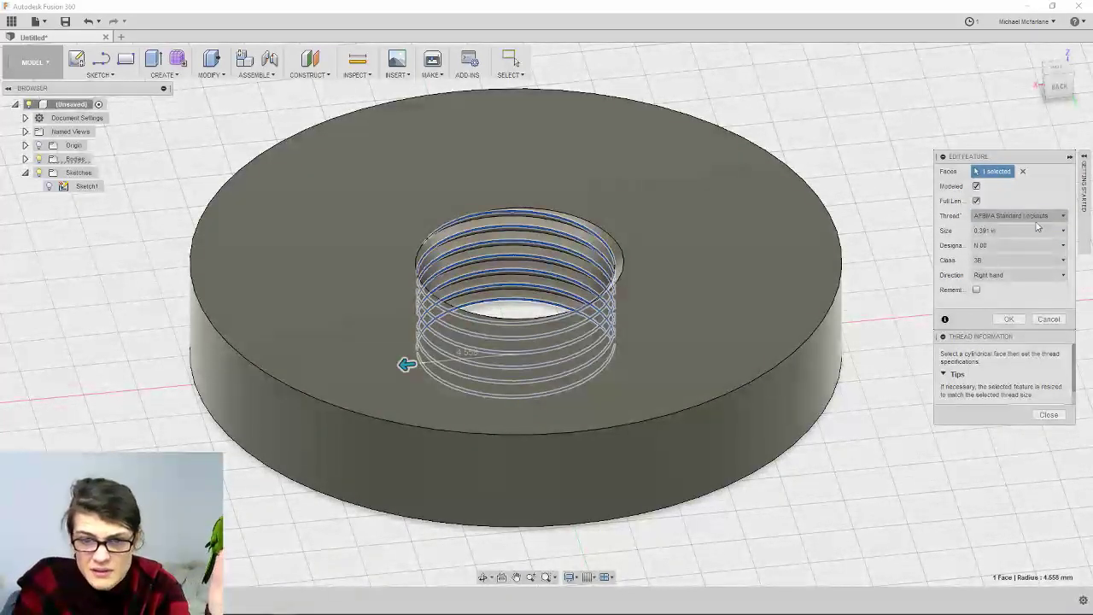
left_click(1042, 231)
Keep the 0.391 in size and commit the AFBMA Standard Locknuts thread
left_click(1042, 230)
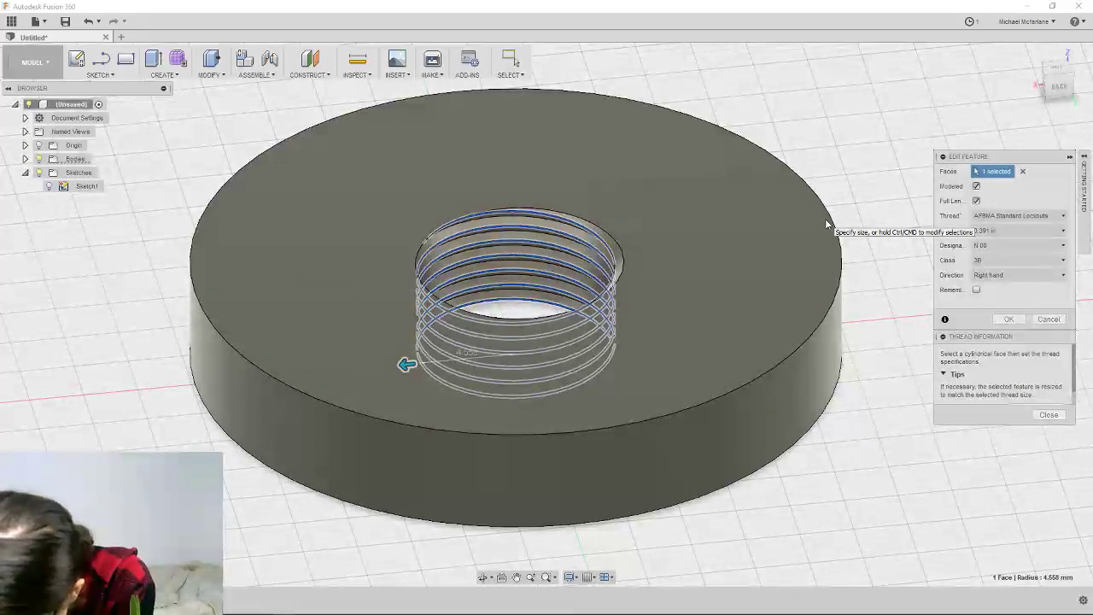
key("Return")
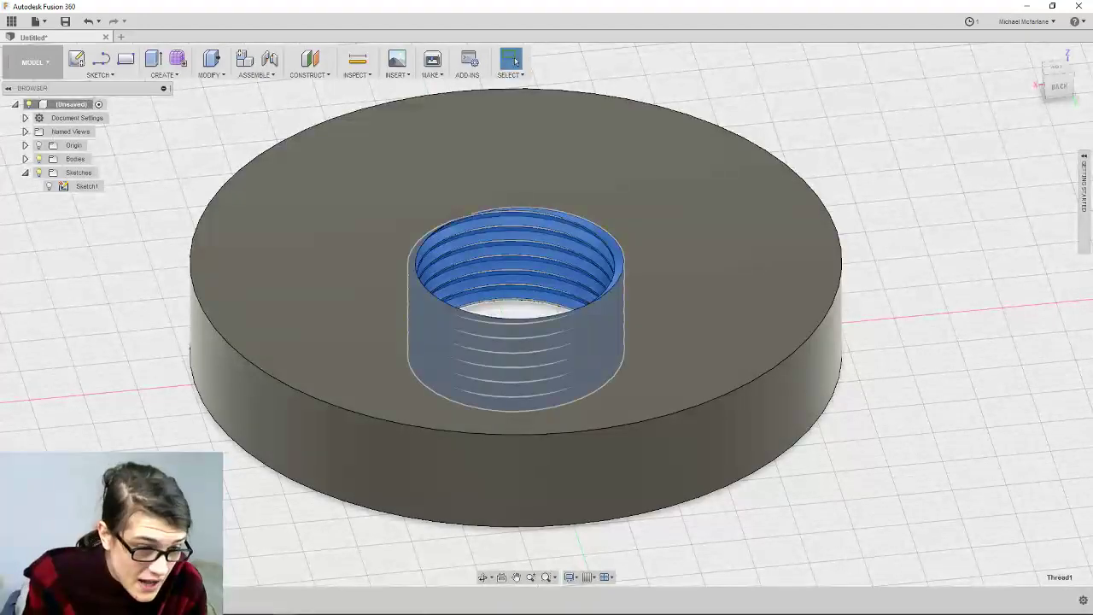
Reopen the thread and try ANSI Metric M Profile, then Inch Tapping Threads, dismissing its error
double_click(516, 256)
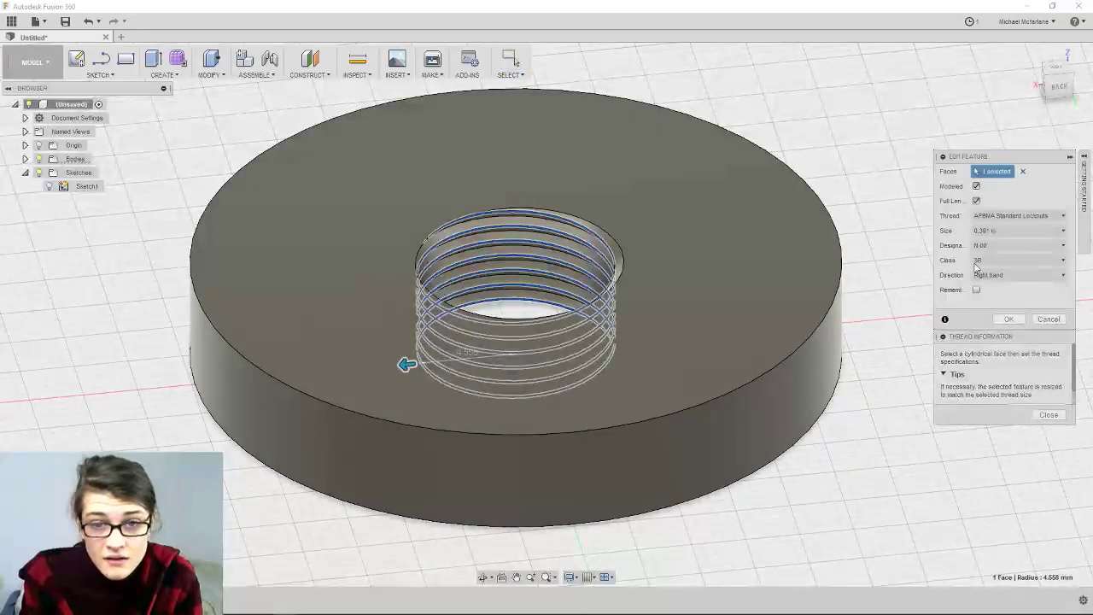
left_click(1030, 217)
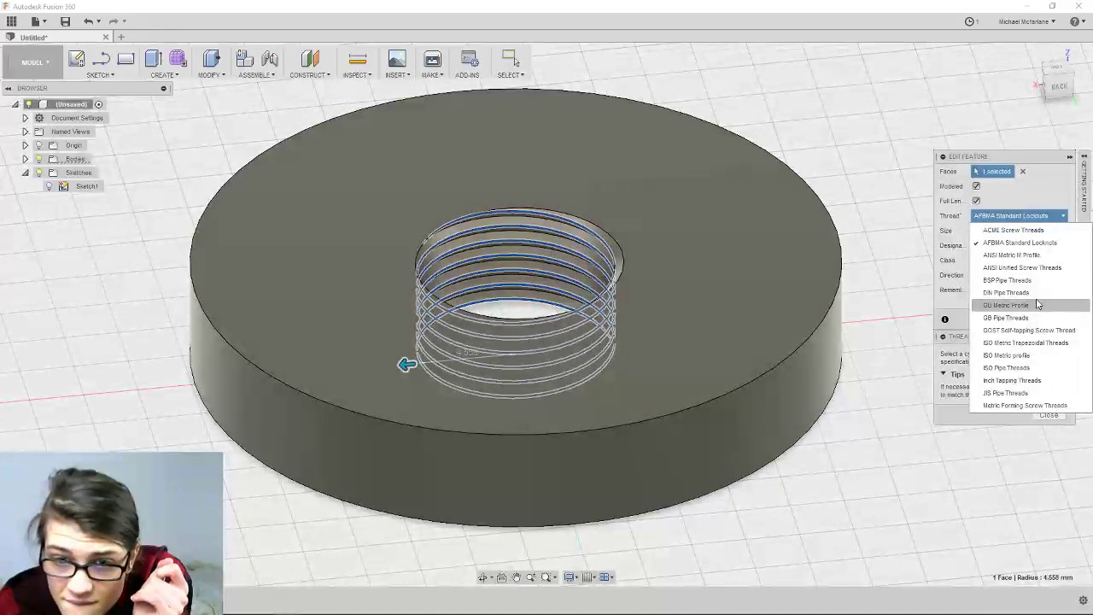
left_click(1025, 254)
left_click(1025, 216)
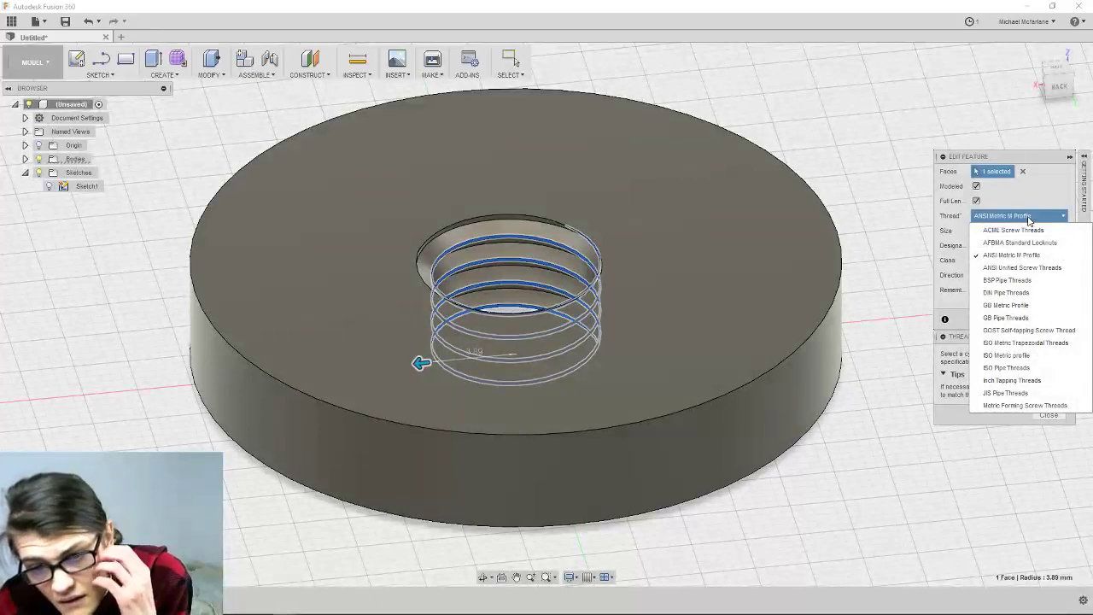
left_click(1035, 381)
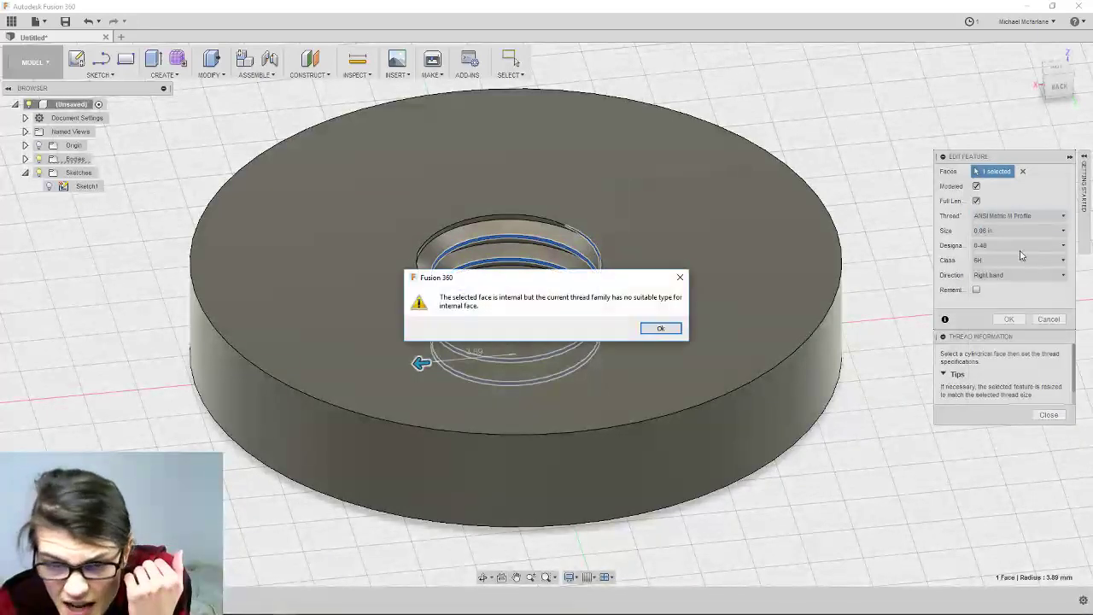
left_click(668, 328)
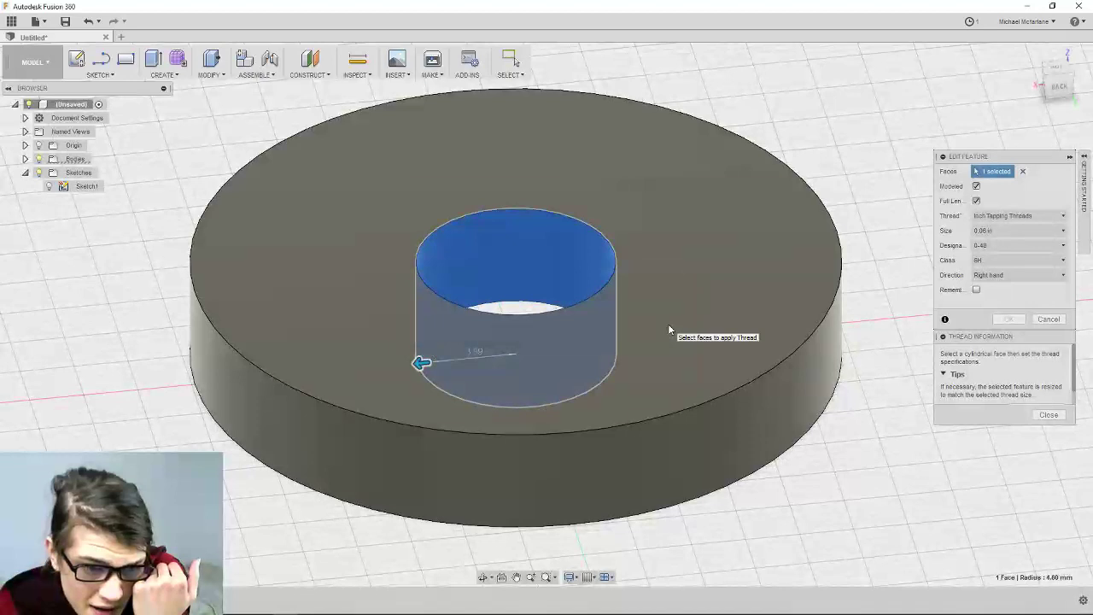
Try GB Pipe Threads, then revert to AFBMA Standard Locknuts at 0.391 in
left_click(1053, 219)
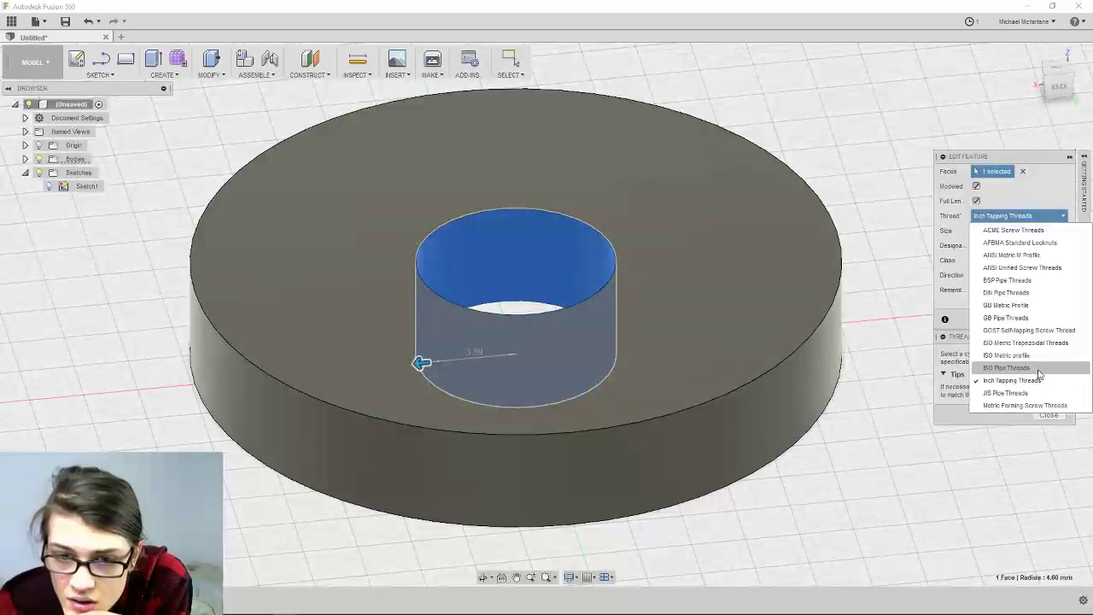
left_click(1032, 321)
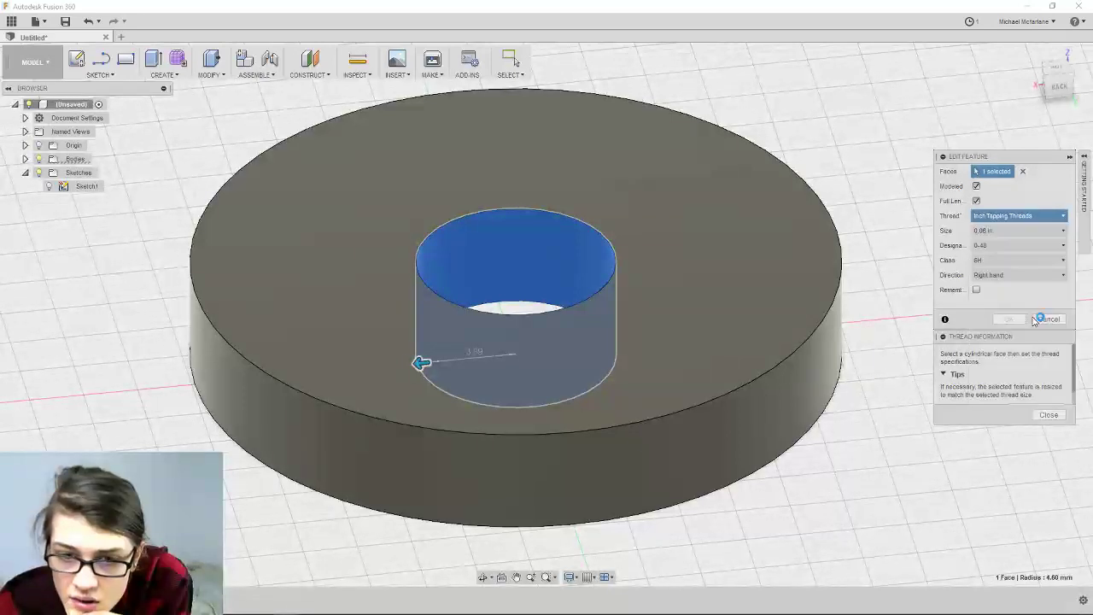
left_click(1029, 233)
left_click(1028, 232)
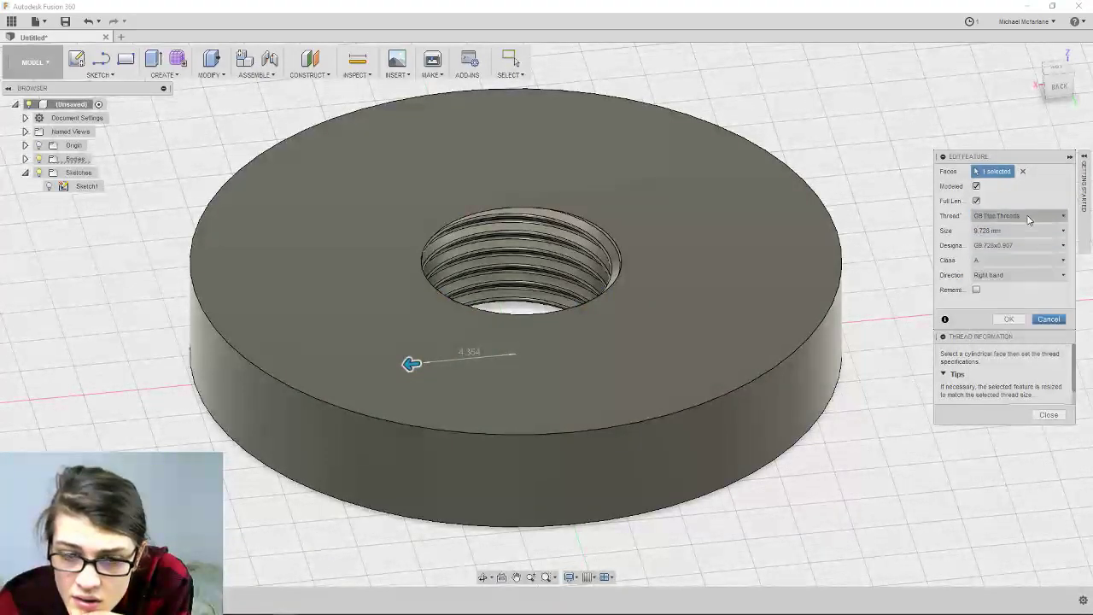
left_click(1028, 216)
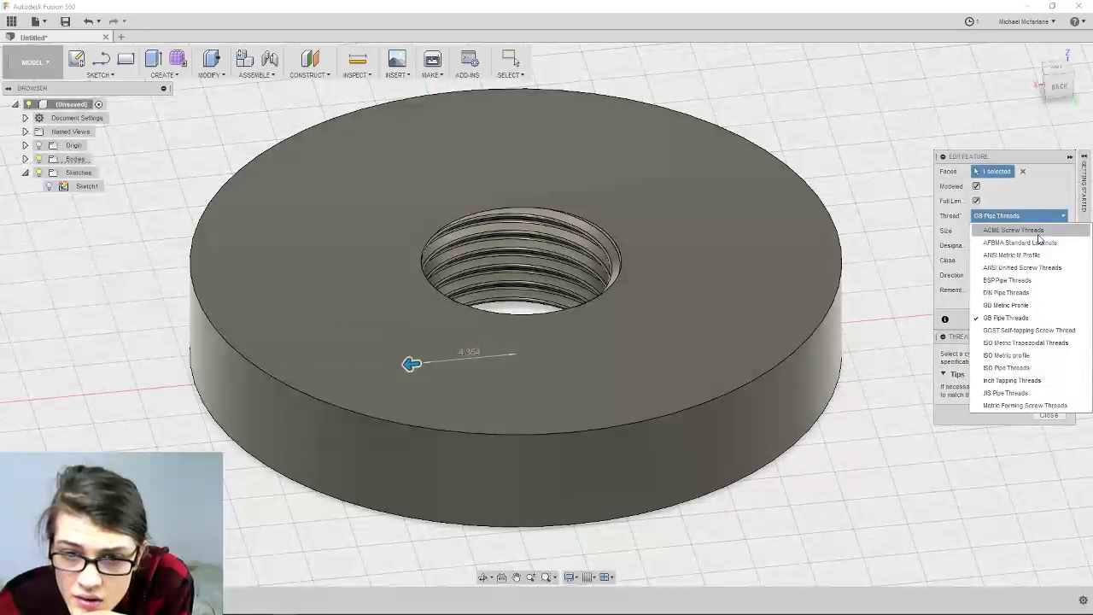
left_click(1043, 246)
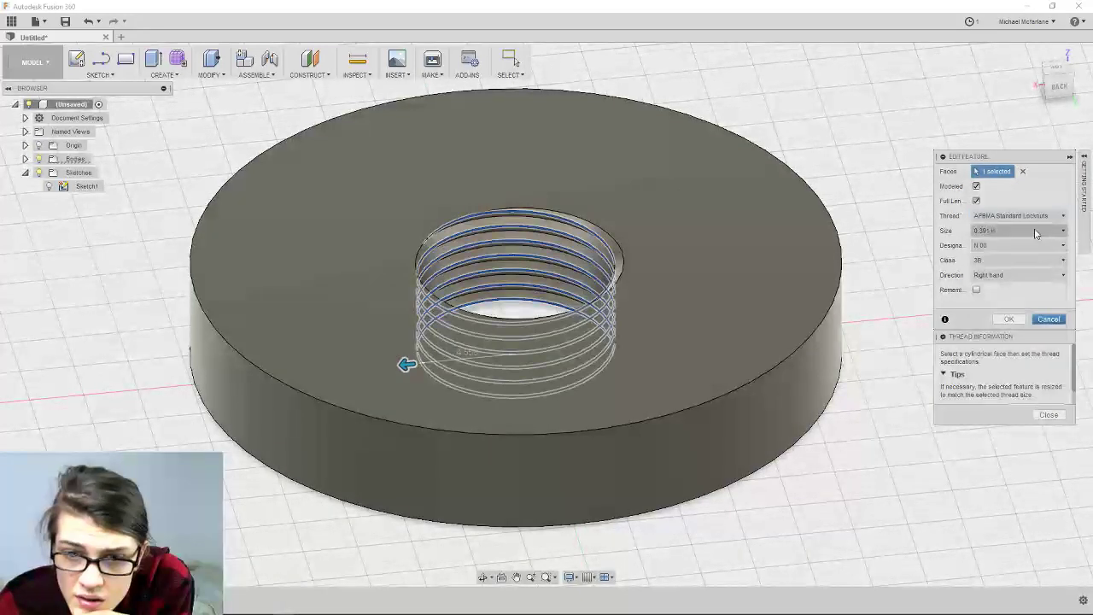
left_click(1031, 230)
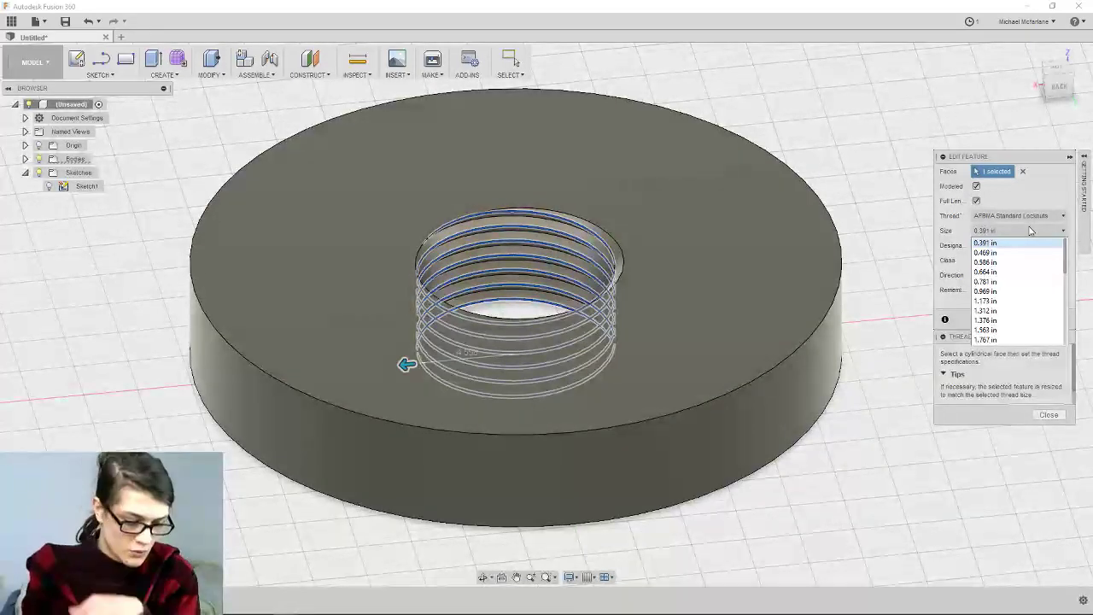
left_click(1031, 230)
Compute 3 ÷ 8 = 0.375 in Calculator to convert the fraction
key("alt+Tab")
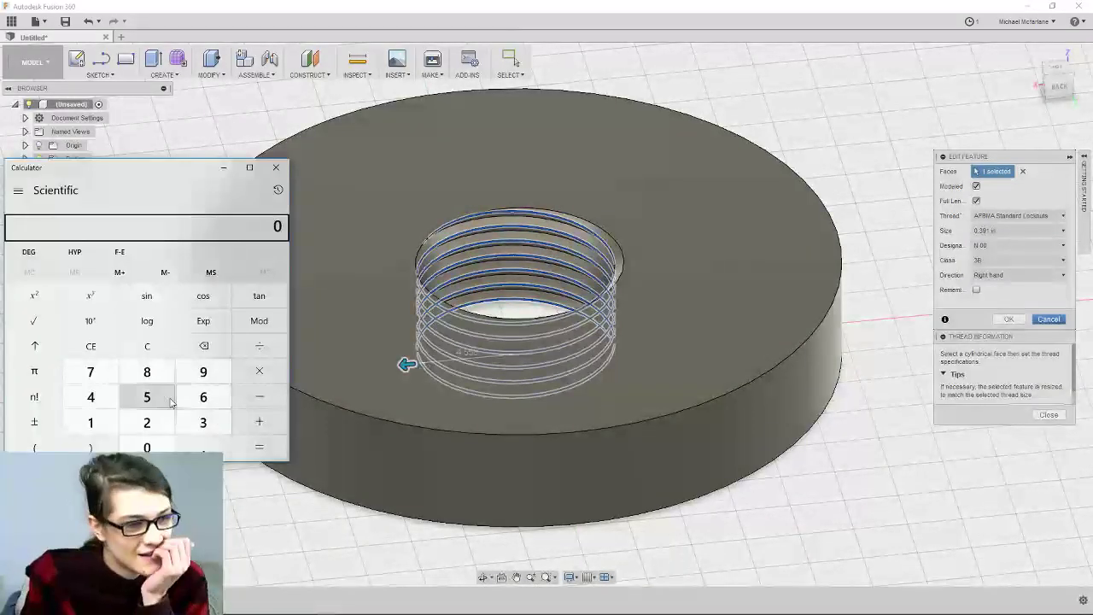
left_click(203, 421)
left_click(259, 345)
left_click(146, 372)
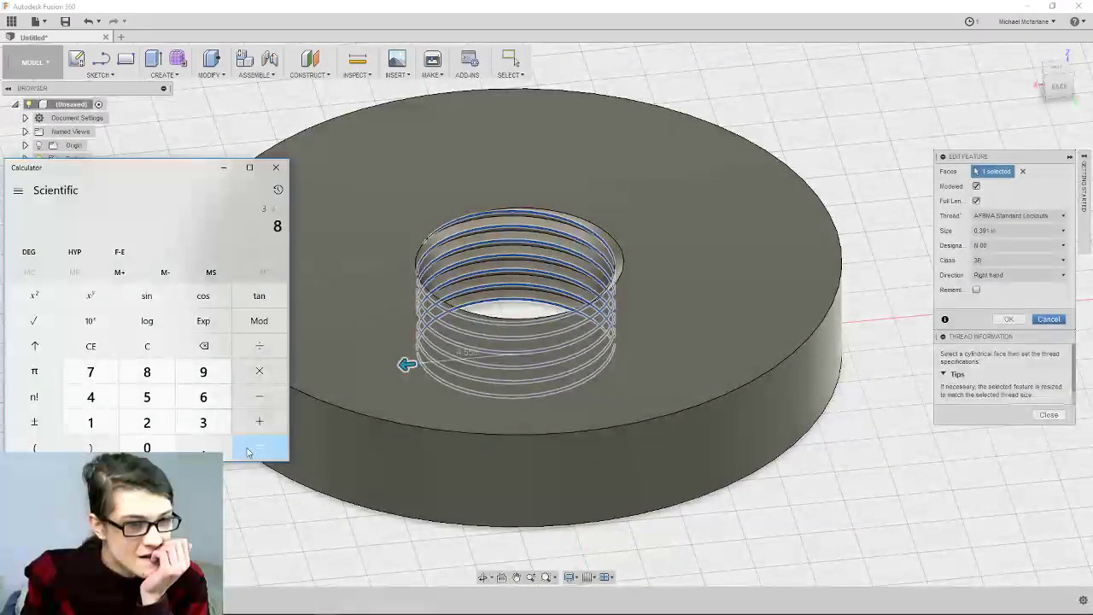
left_click(259, 447)
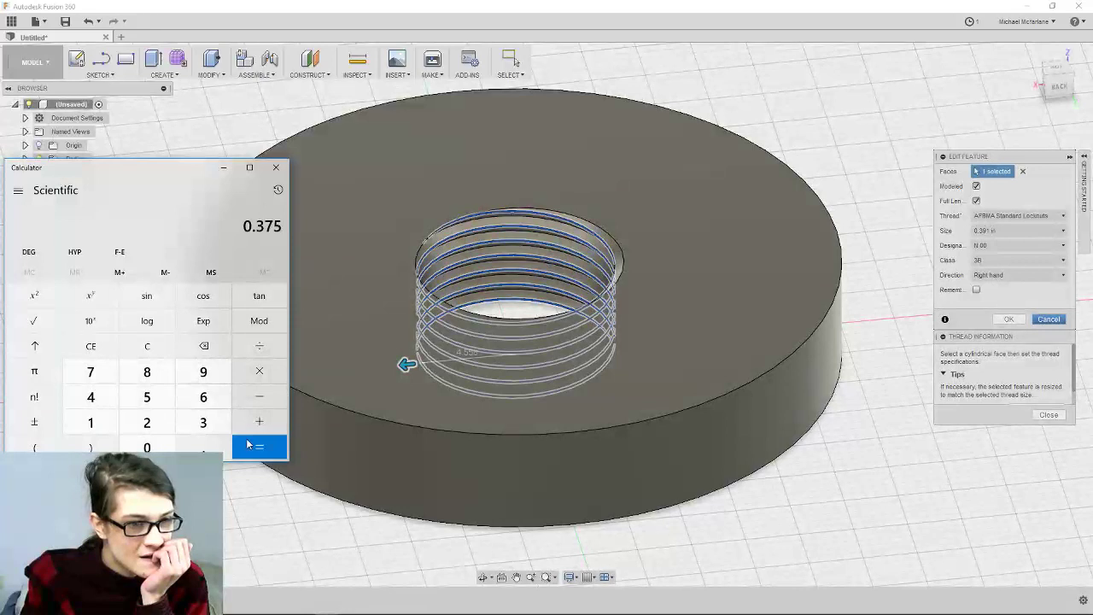
left_click(224, 168)
left_click(1012, 215)
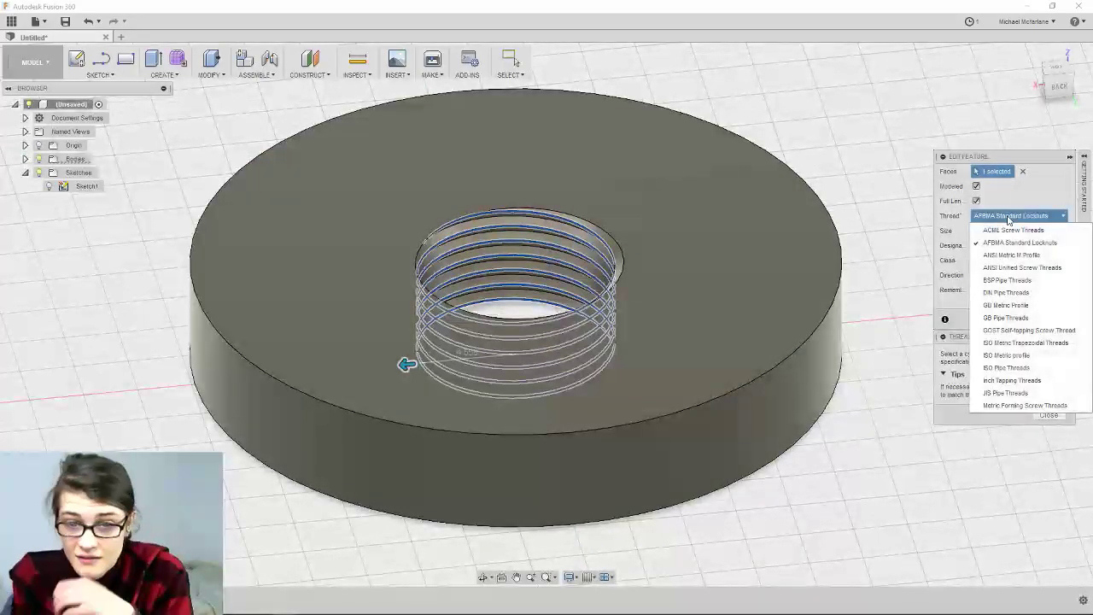
Pick ANSI Unified Screw Threads, confirming 0.375 in, 3/8-16 UNC and class 3B
left_click(1028, 268)
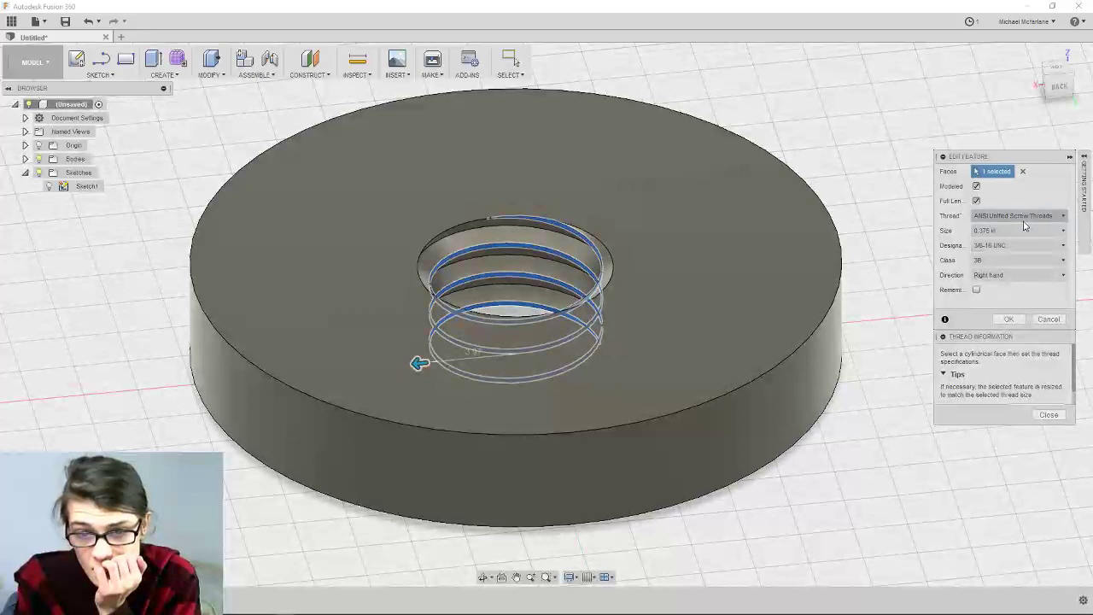
left_click(1025, 232)
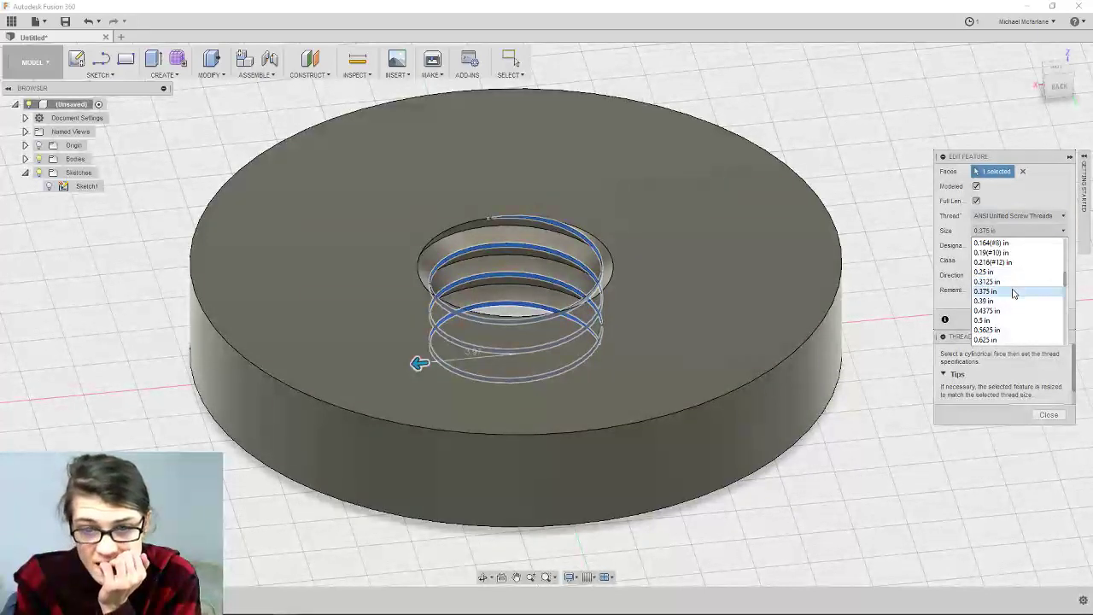
left_click(986, 291)
left_click(1018, 246)
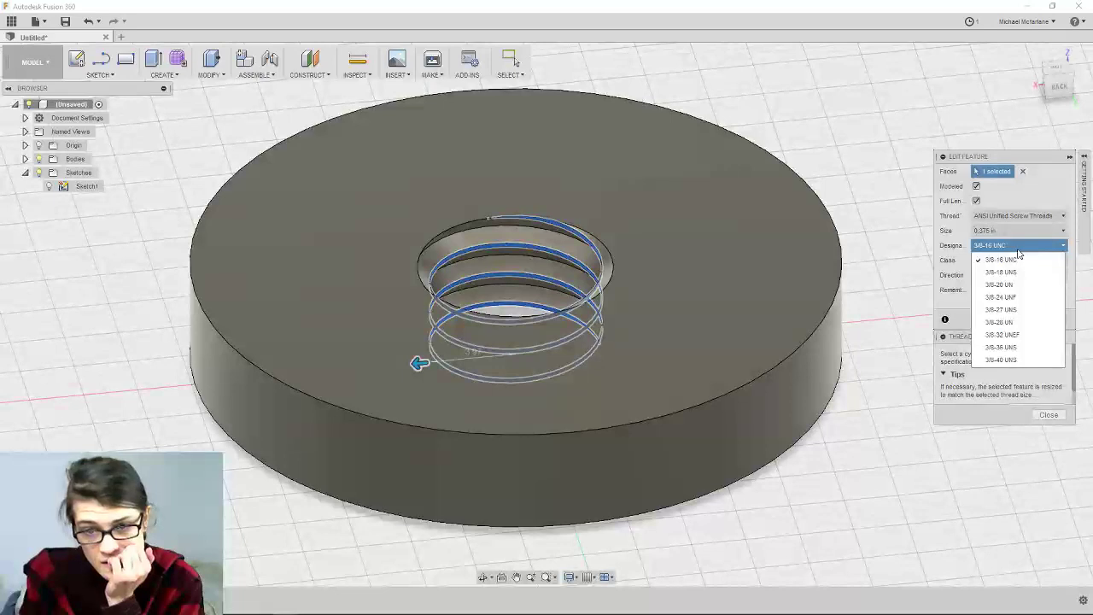
left_click(1018, 253)
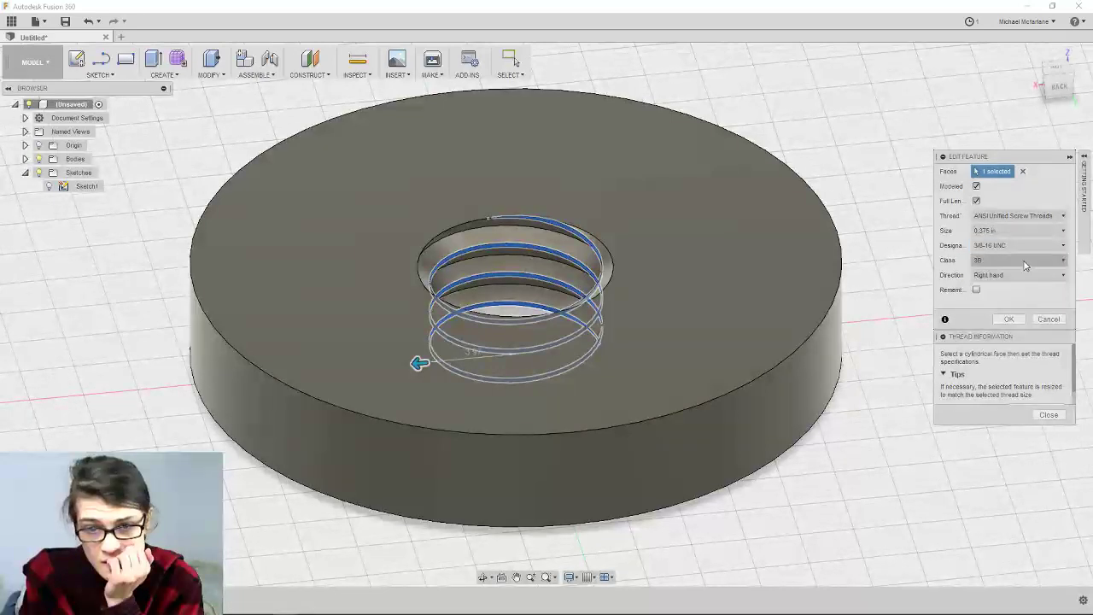
left_click(1025, 259)
left_click(1026, 265)
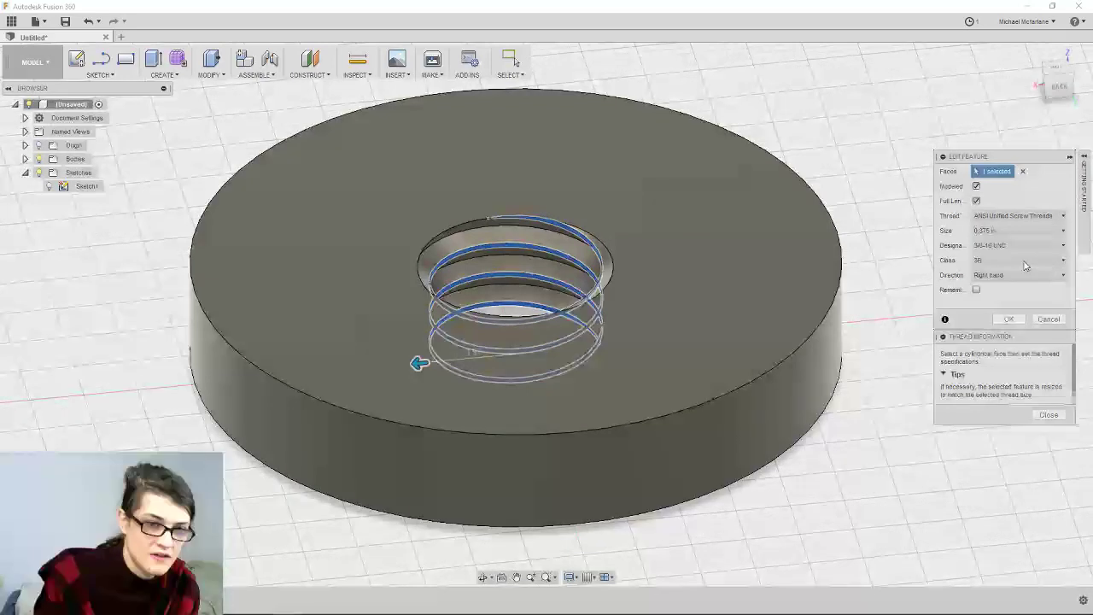
Orbit the disc and square up a Top view to inspect the 3/8-16 UNC thread preview
middle_click_drag(533, 255, 534, 272)
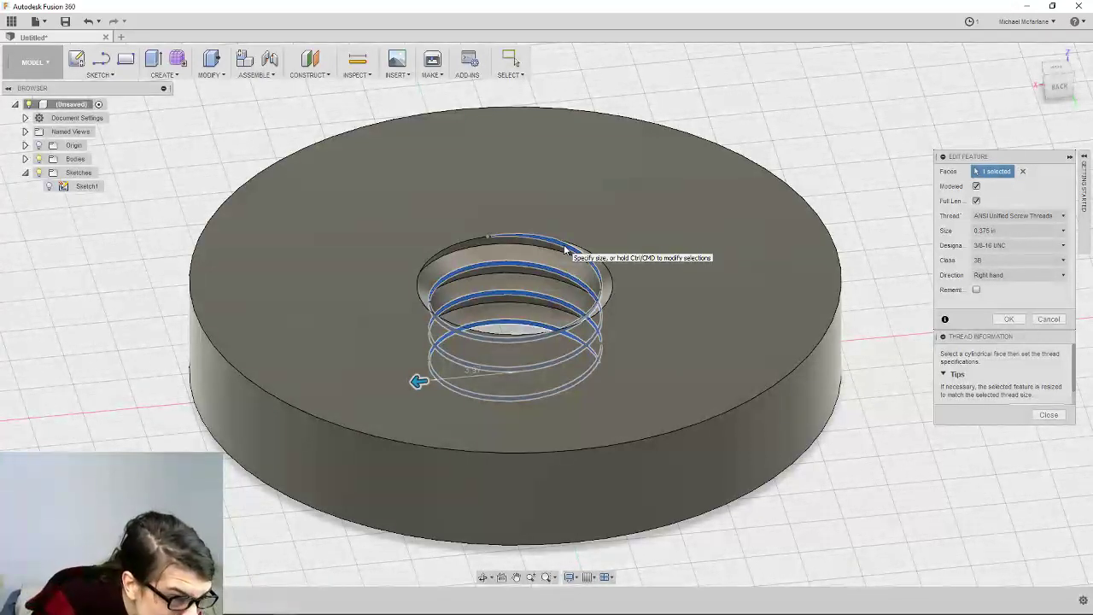
middle_click_drag(555, 274, 604, 395, "shift")
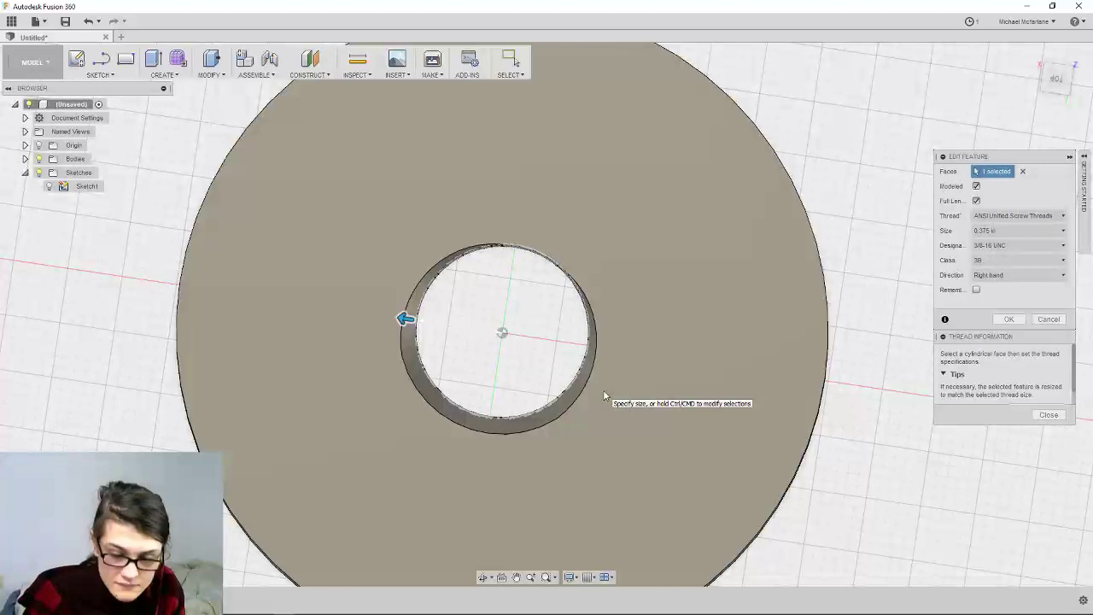
left_click(1059, 81)
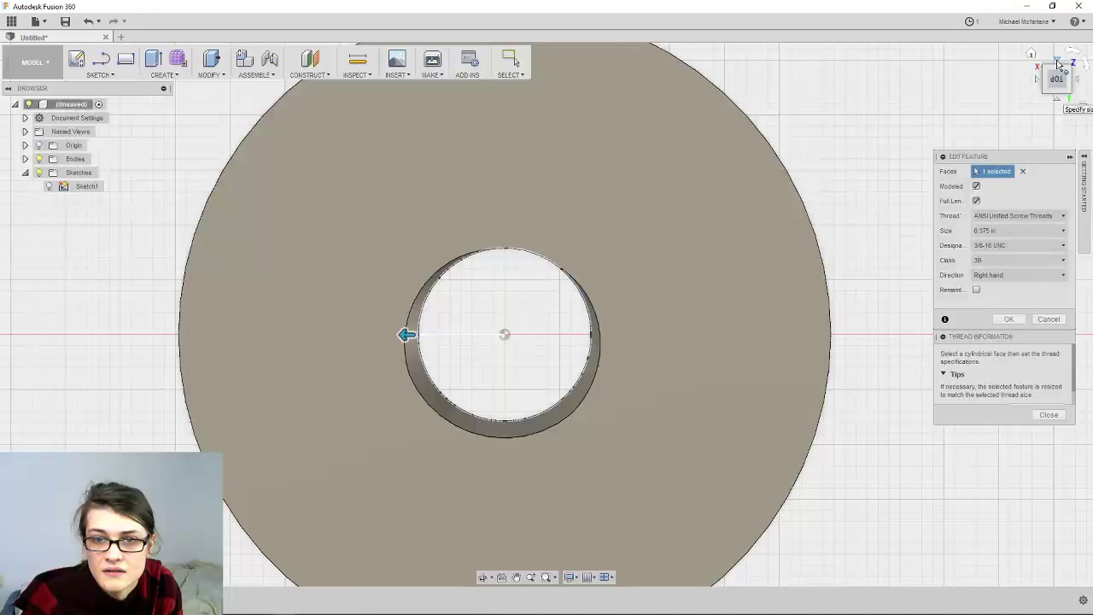
left_click(1060, 79)
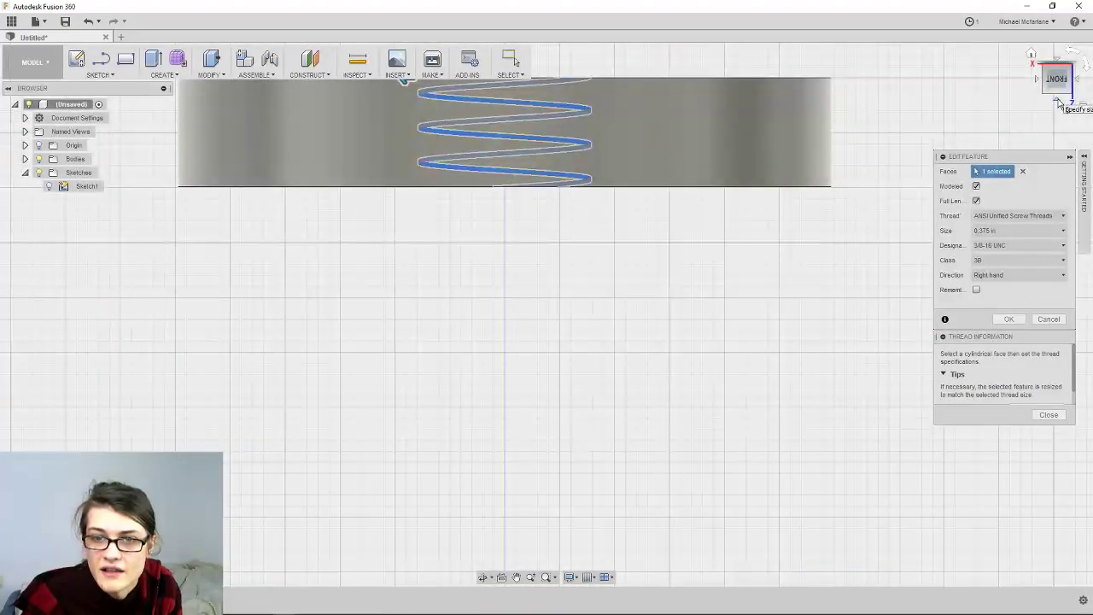
left_click(1072, 58)
left_click(1073, 56)
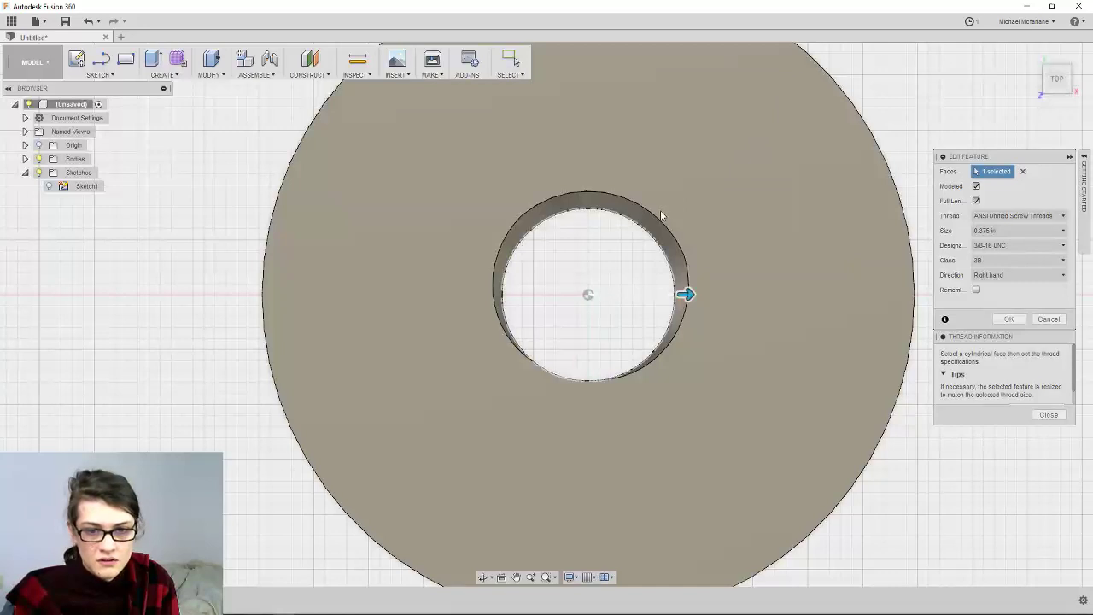
Pan, zoom out and tilt to see the thread coils, then return to Top view
middle_click_drag(660, 210, 559, 344)
scroll(495, 111, "up", 5)
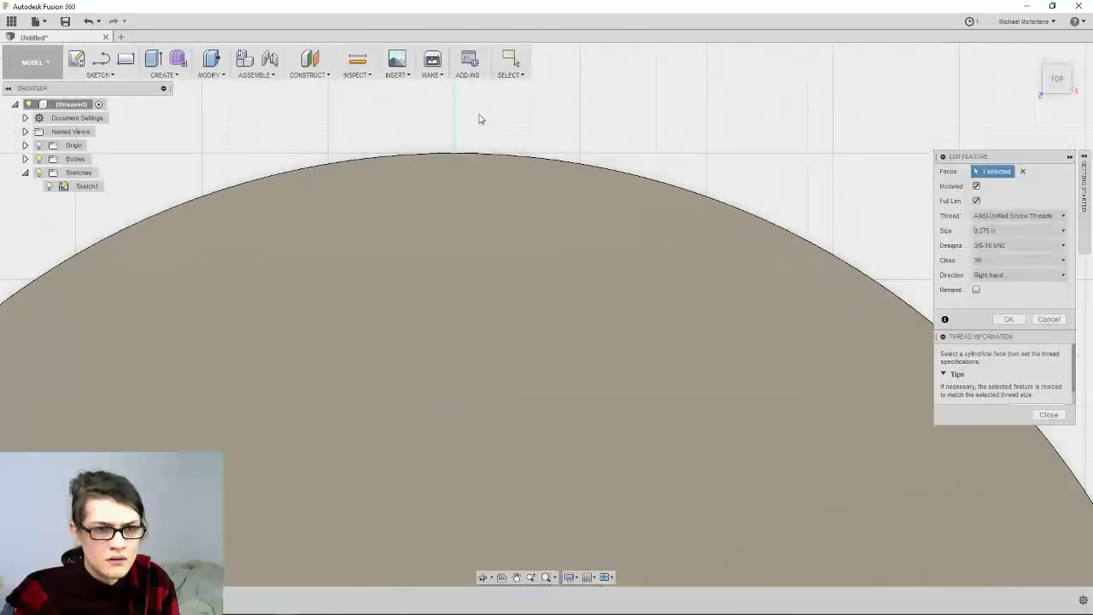
scroll(457, 157, "down", 2)
scroll(457, 156, "down", 5)
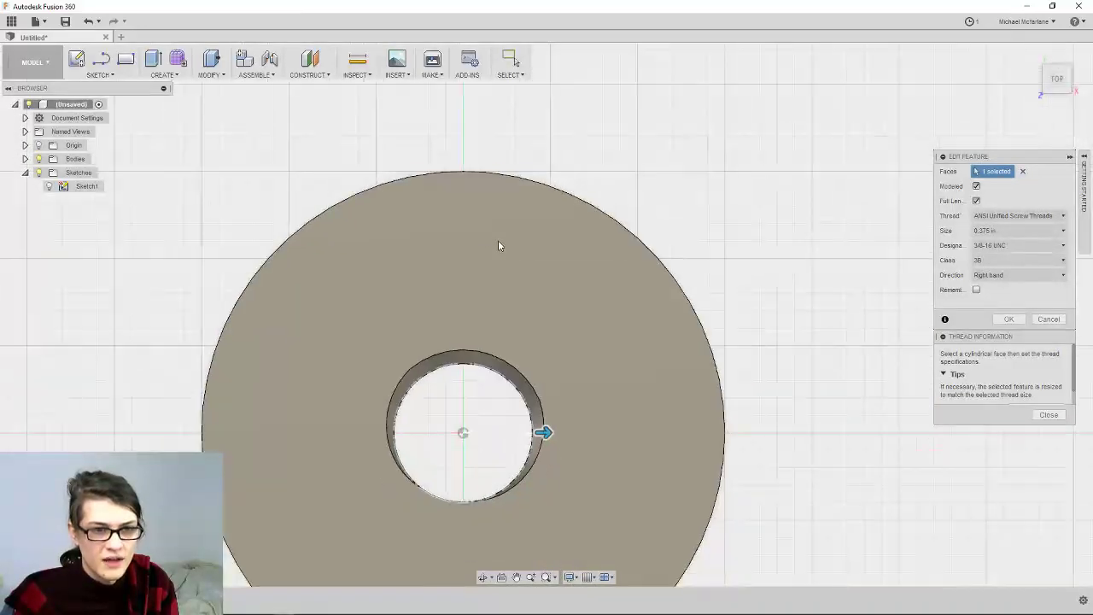
middle_click_drag(476, 317, 514, 230, "shift")
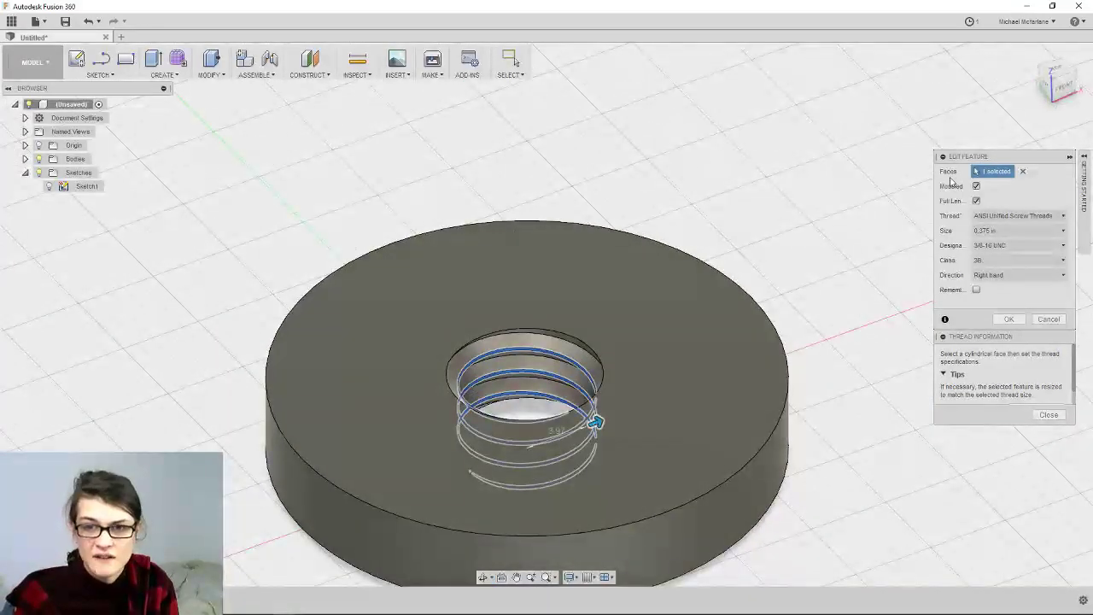
left_click(1043, 85)
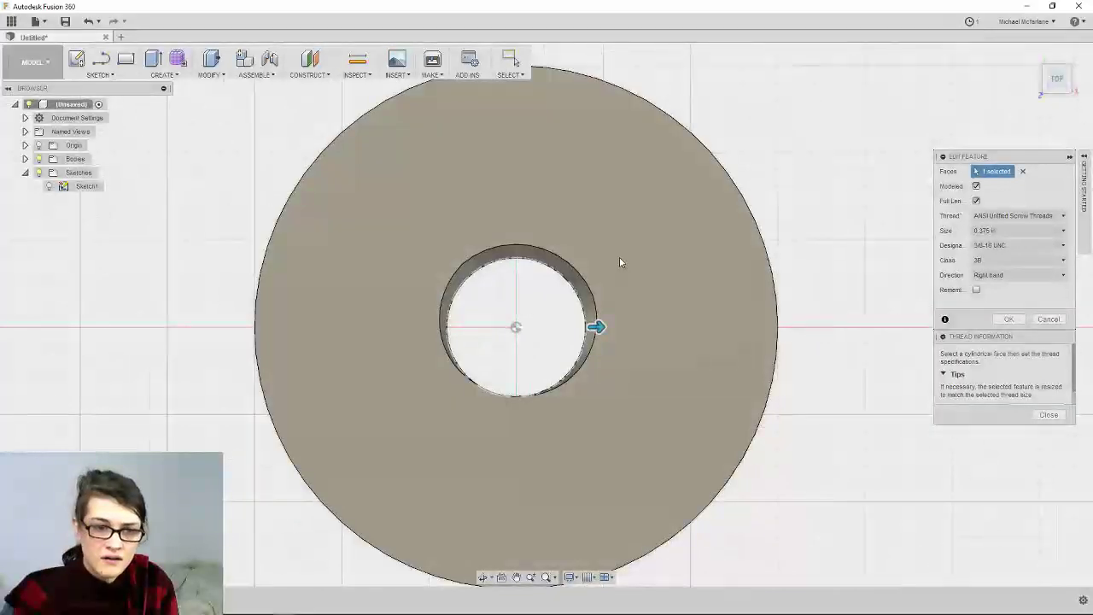
Move the thread panel left and enlarge it, keeping the 3/8-16 UNC designation
scroll(538, 307, "up", 2)
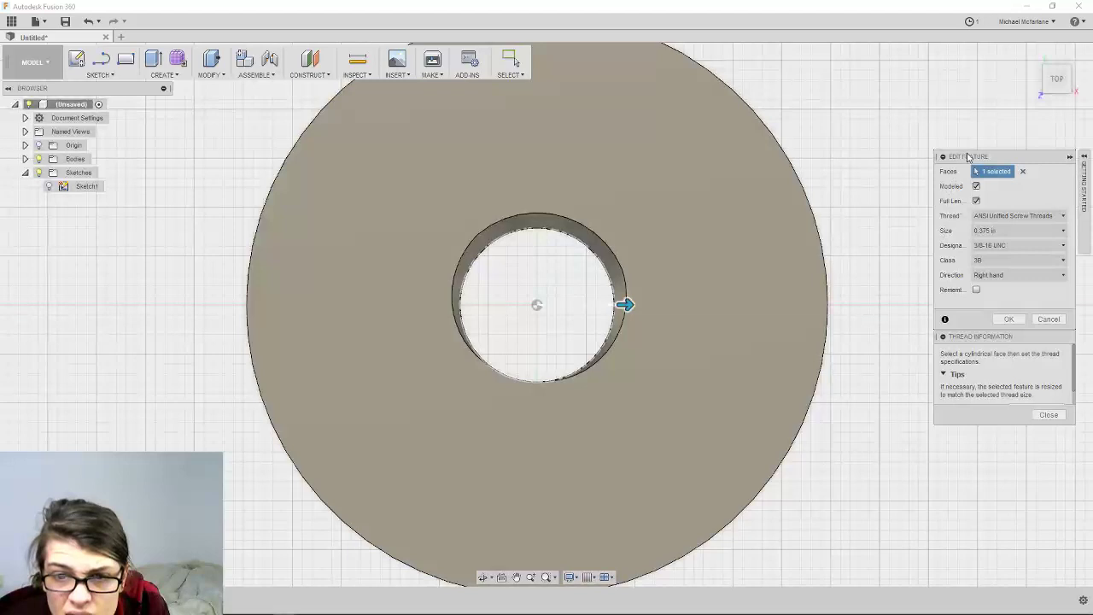
left_click_drag(968, 156, 926, 154)
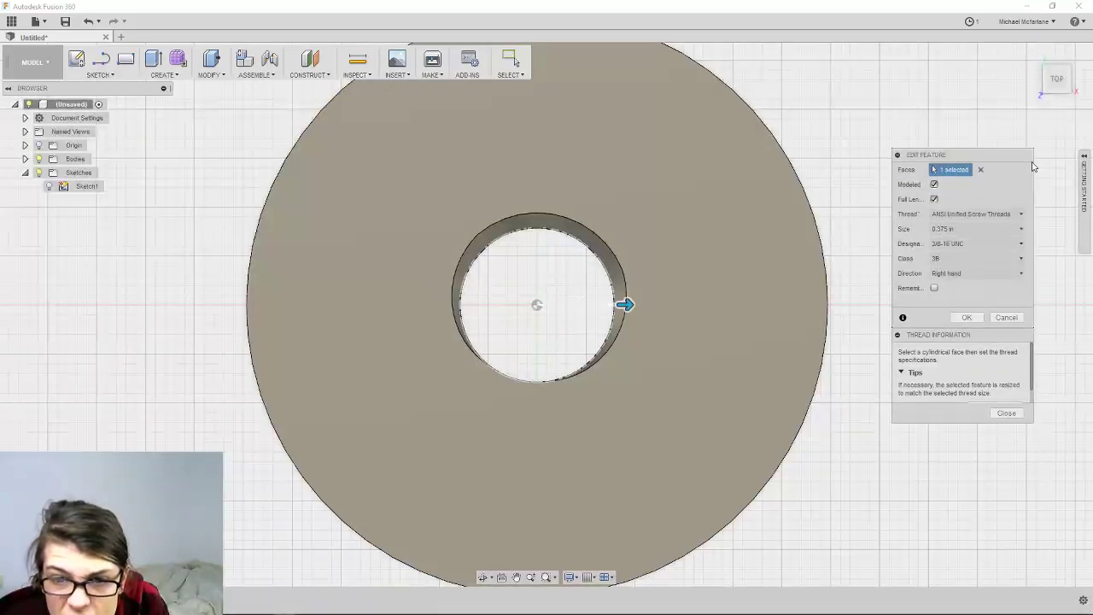
left_click_drag(1034, 422, 1069, 454)
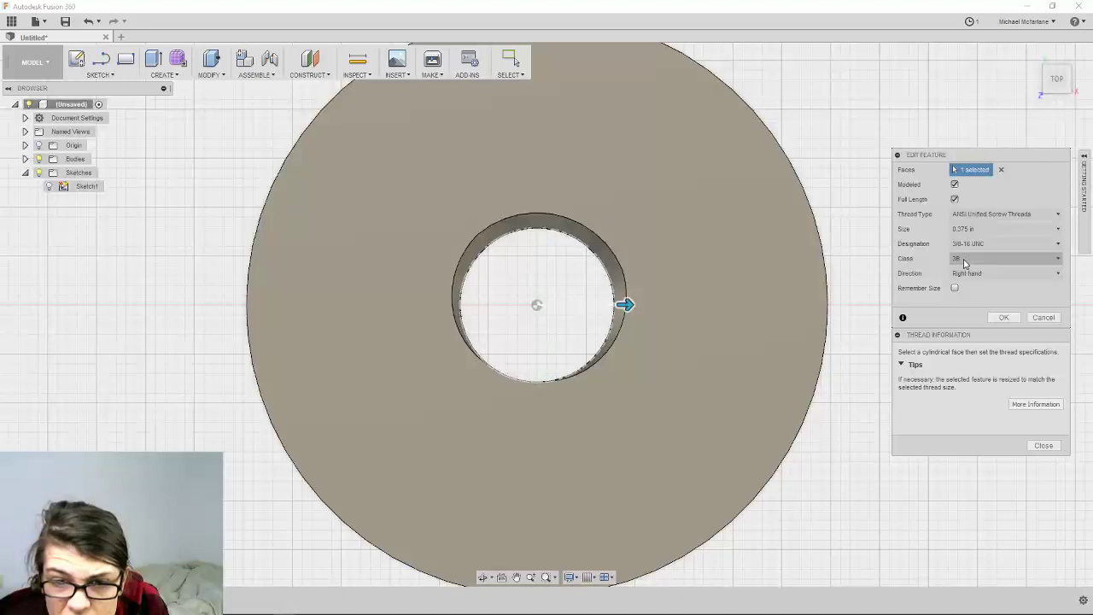
left_click(994, 245)
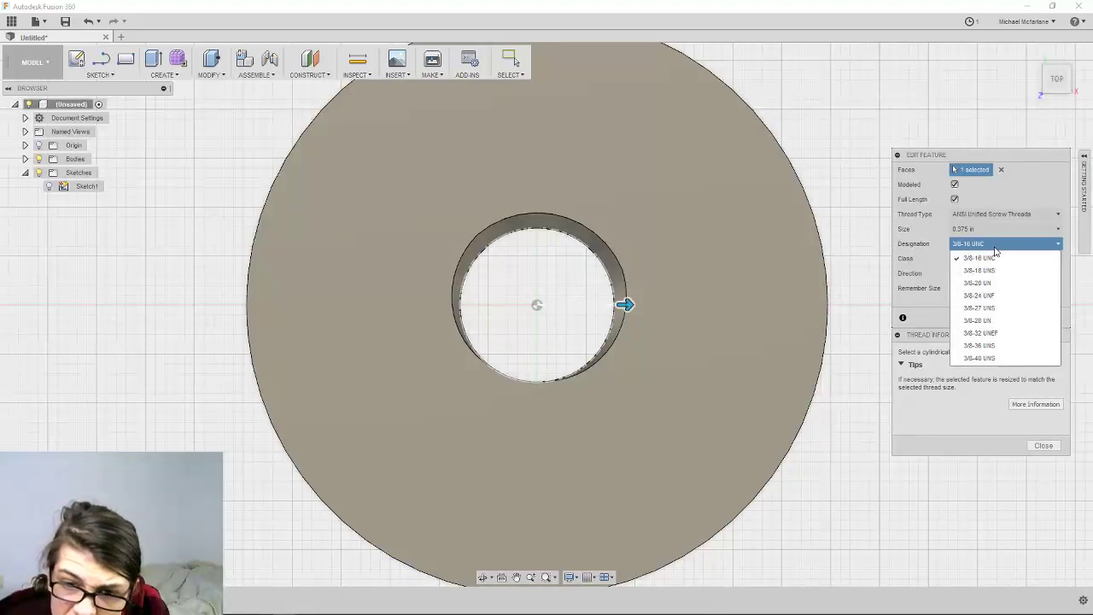
left_click(994, 248)
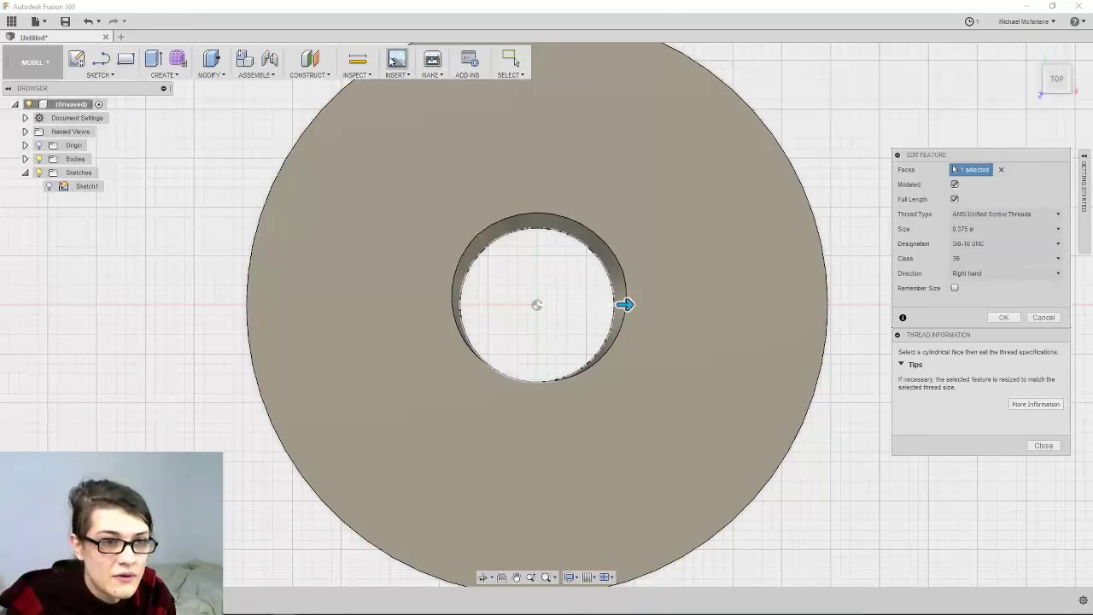
Measure the hole's 78.724 mm circular edge against a rim point, giving 0.00 mm distance
left_click(368, 80)
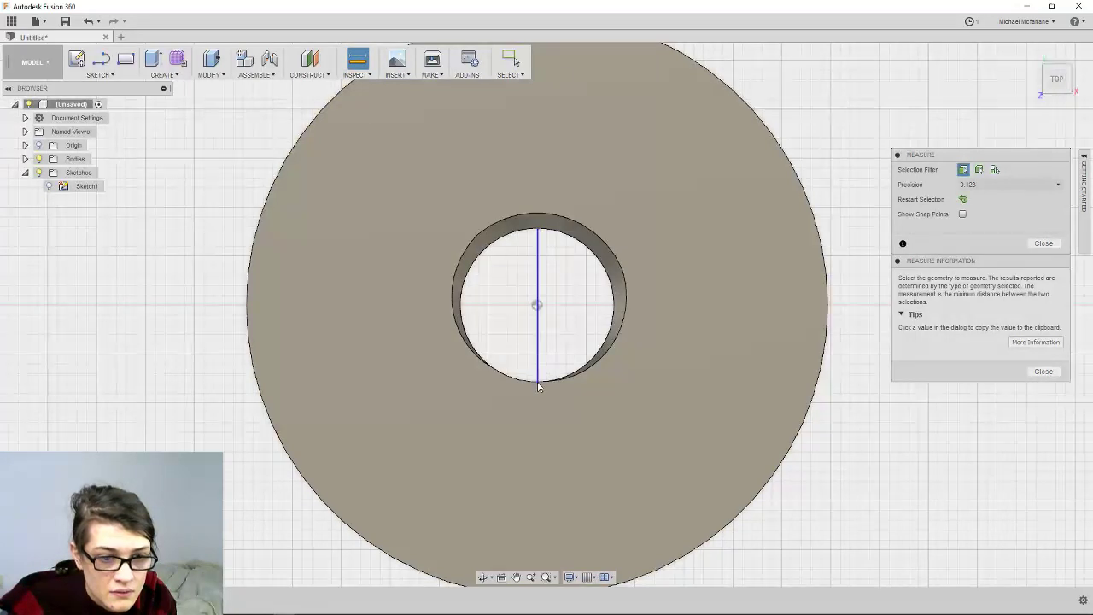
left_click(561, 236)
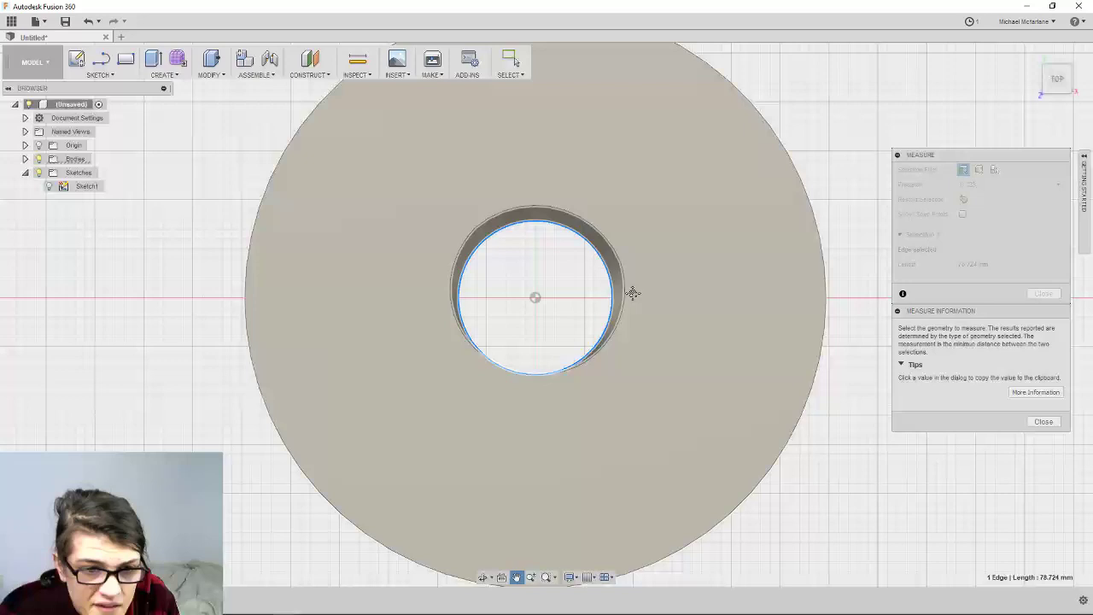
mouse_move(632, 293)
middle_mouse_down("shift")
mouse_move(656, 312)
mouse_move(636, 269)
mouse_move(521, 192)
mouse_move(559, 272)
mouse_move(586, 295)
middle_mouse_up("shift")
left_click(521, 190)
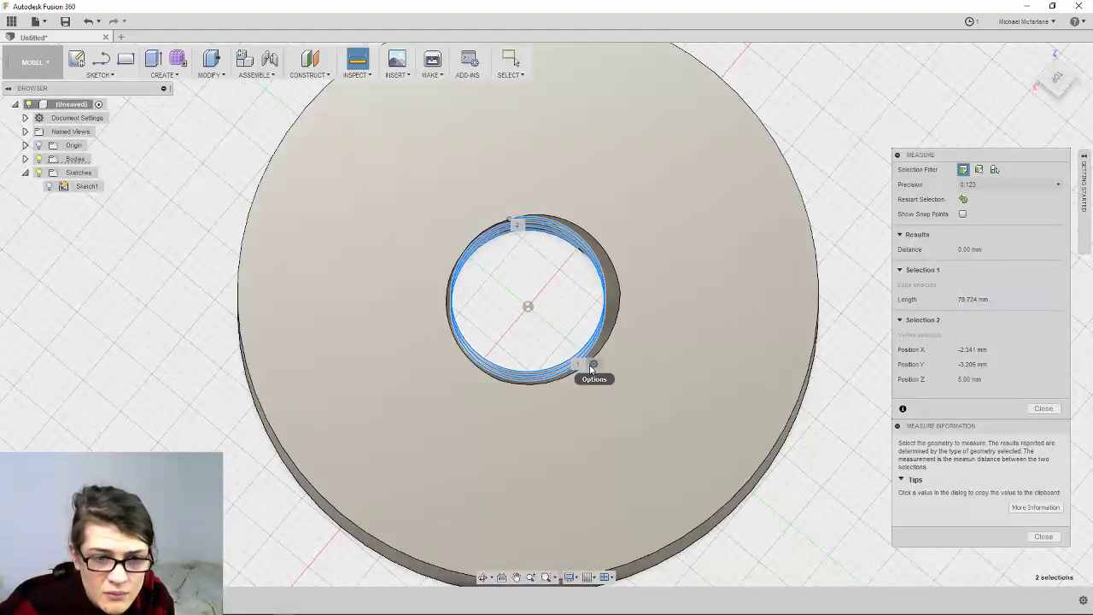
mouse_move(592, 368)
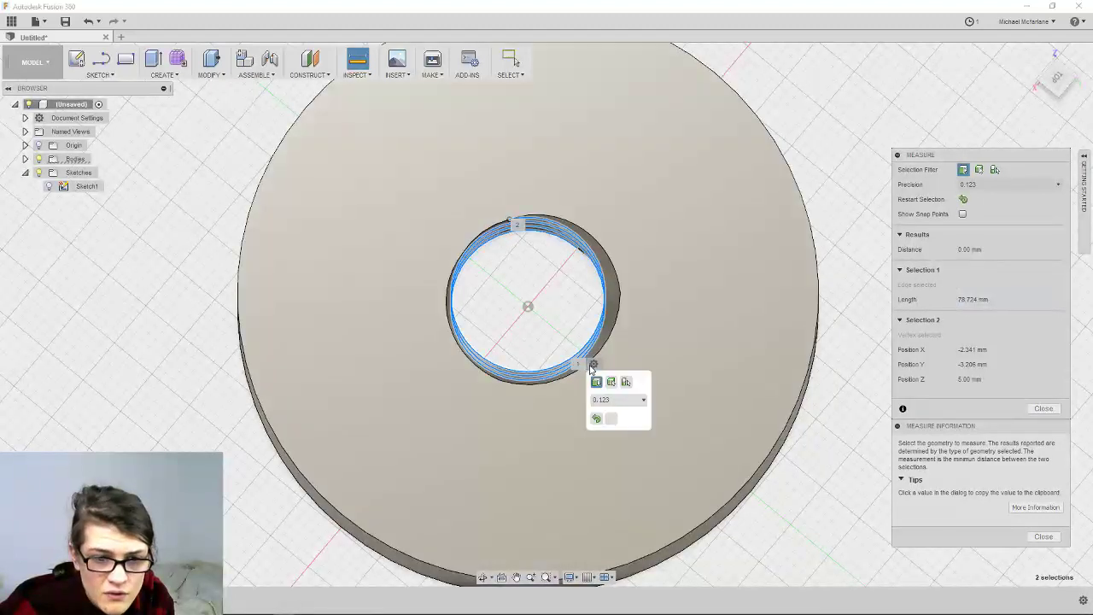
Restart the measurement and measure across the hole's rim, getting 8.413 mm
left_click(596, 418)
middle_click_drag(590, 268, 610, 249, "shift")
left_click(674, 264)
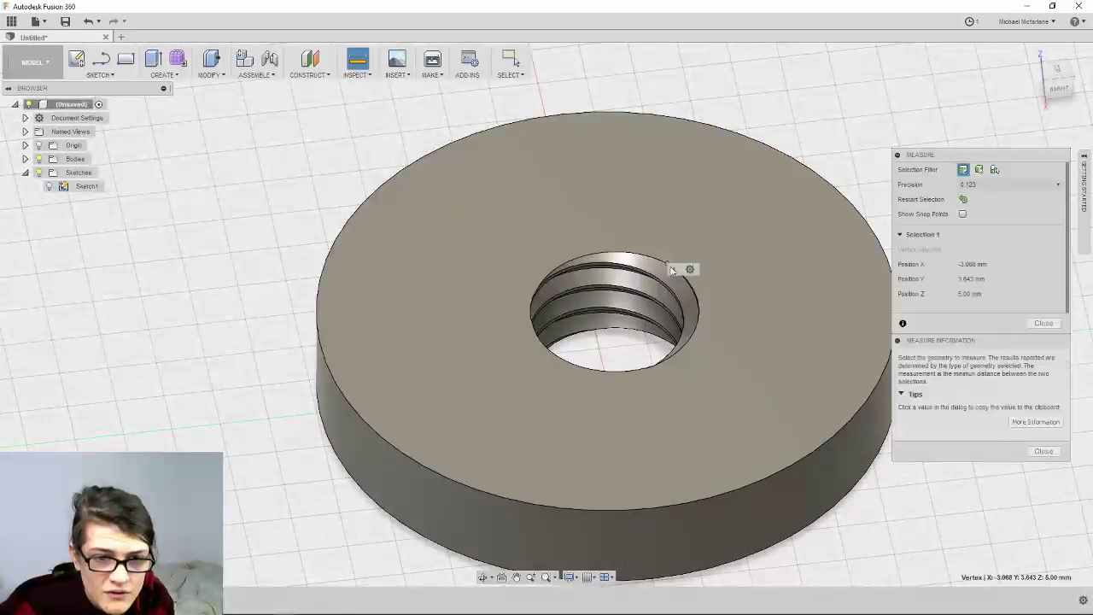
middle_click_drag(528, 355, 487, 361)
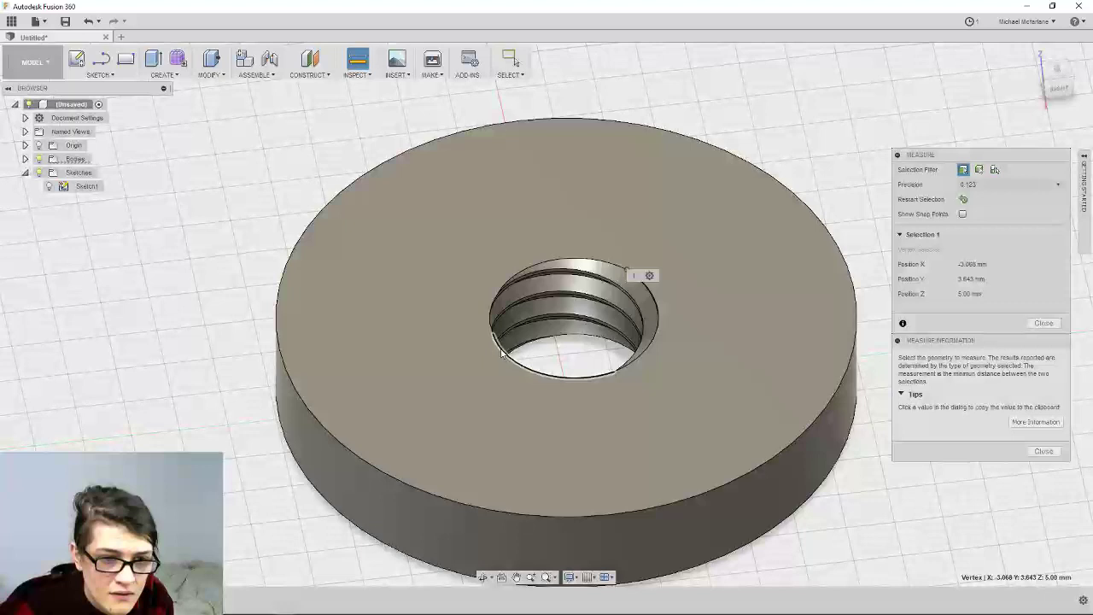
left_click(503, 354)
middle_click_drag(532, 373, 649, 419, "shift")
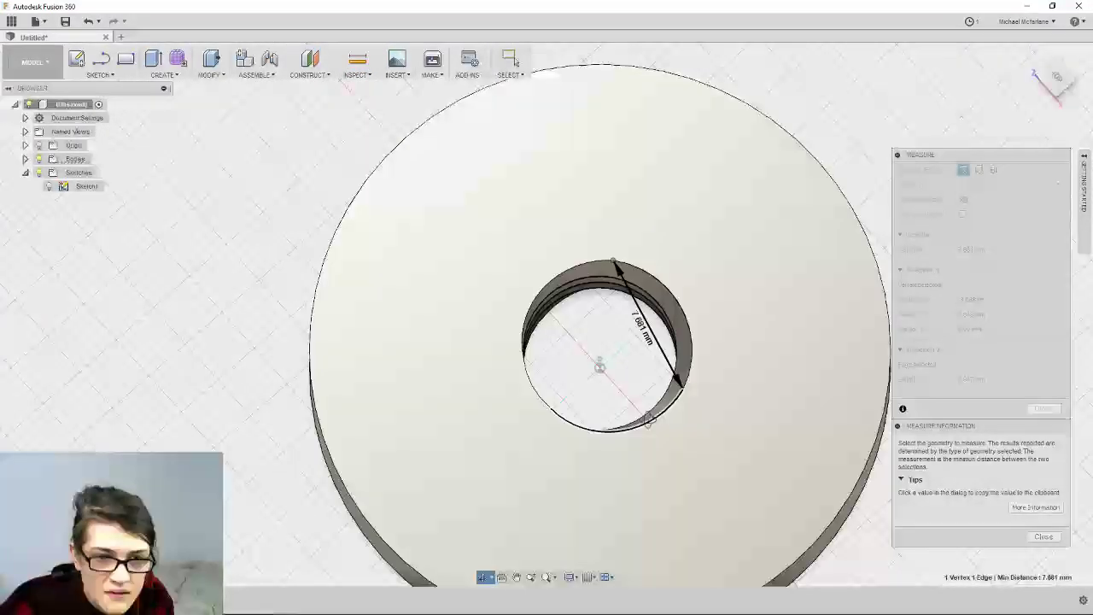
left_click(553, 407)
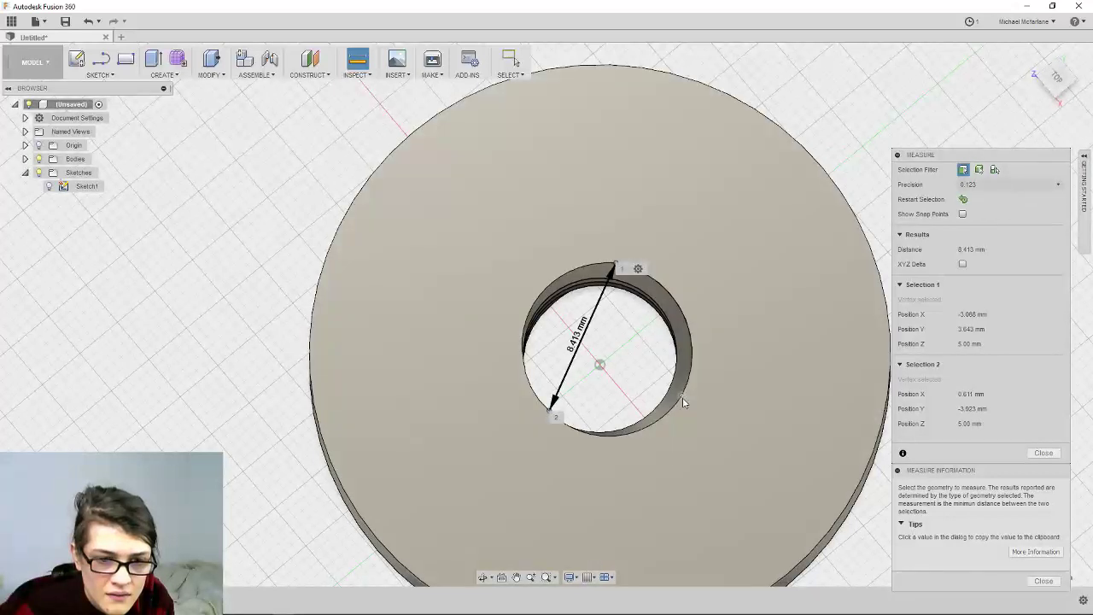
Add a third rim point for the 59.3° angle, then close Measure and view from Top
left_click(682, 397)
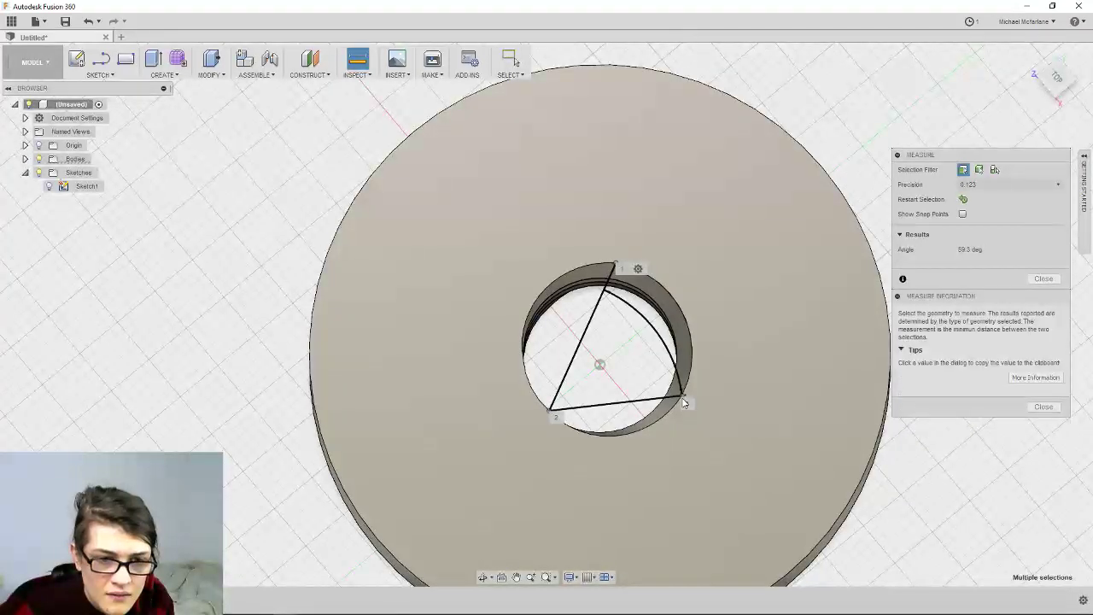
middle_click_drag(682, 397, 621, 423, "shift")
left_click(637, 424)
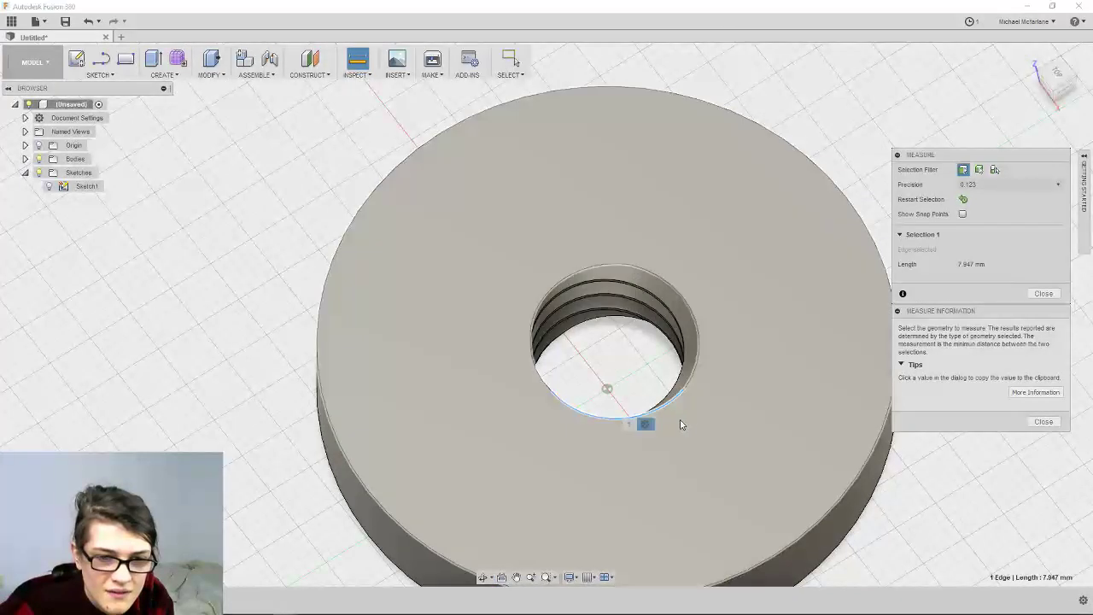
key("Escape")
middle_click_drag(722, 397, 569, 342, "shift")
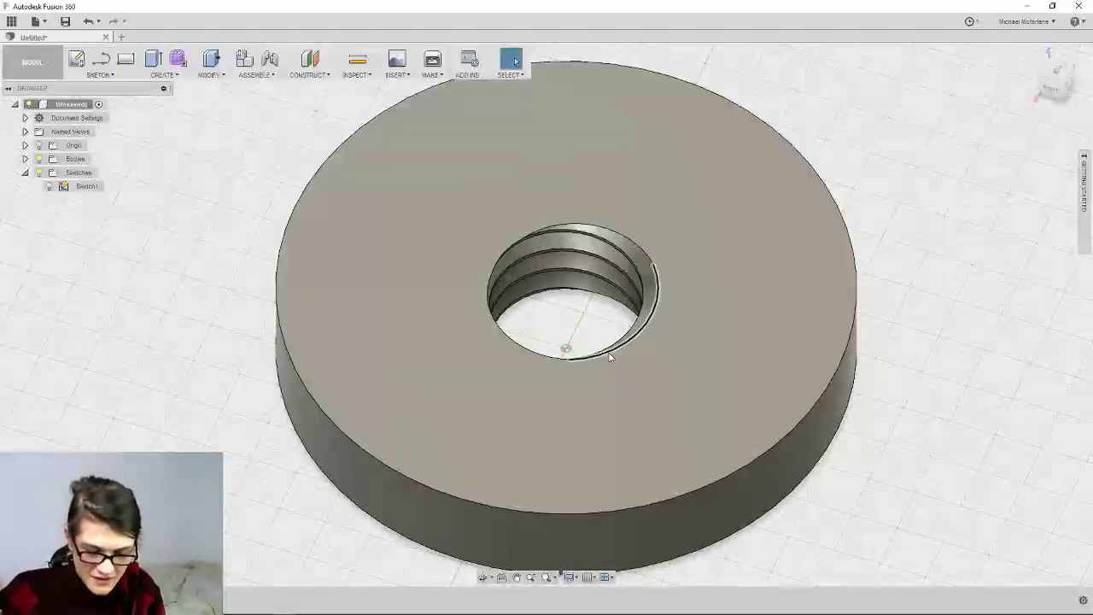
left_click(1056, 79)
Zoom in on the Top view of the washer before reopening the thread feature
scroll(637, 164, "up", 2)
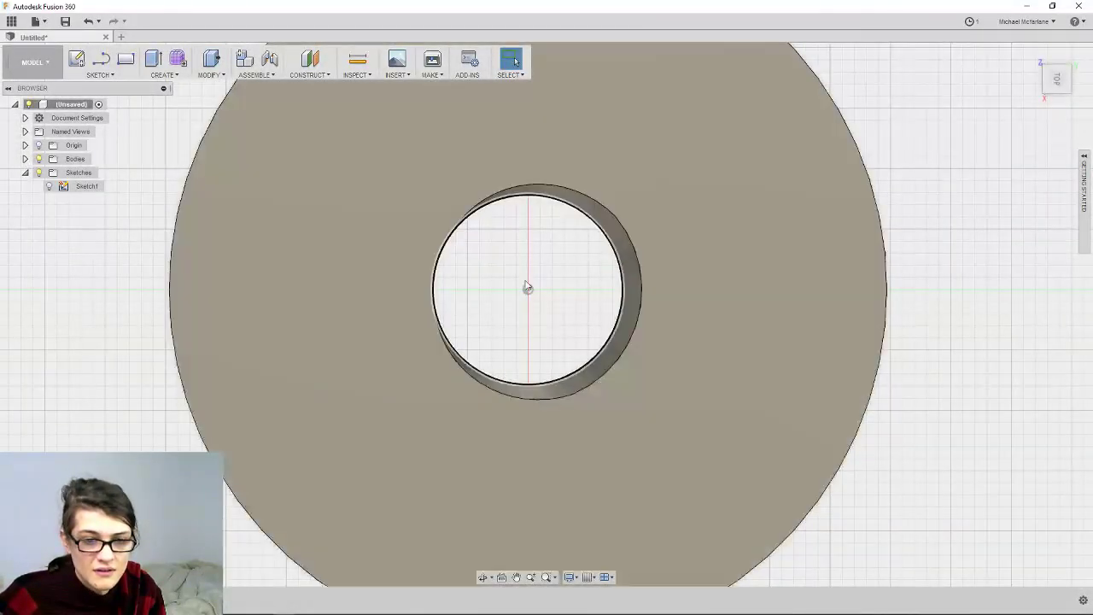
mouse_move(316, 611)
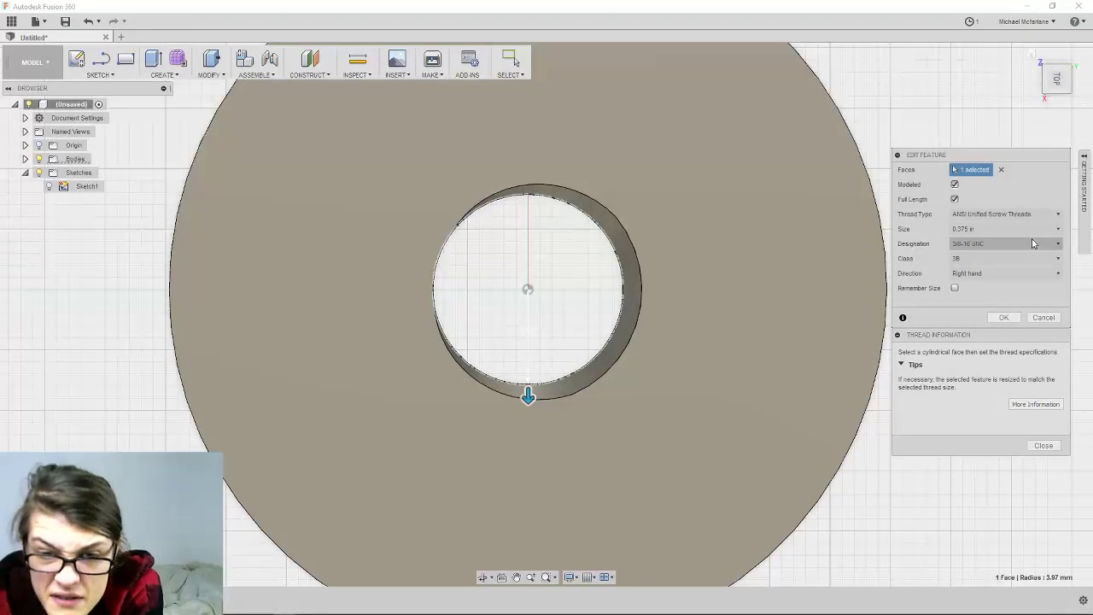
left_click(1024, 214)
left_click(1025, 215)
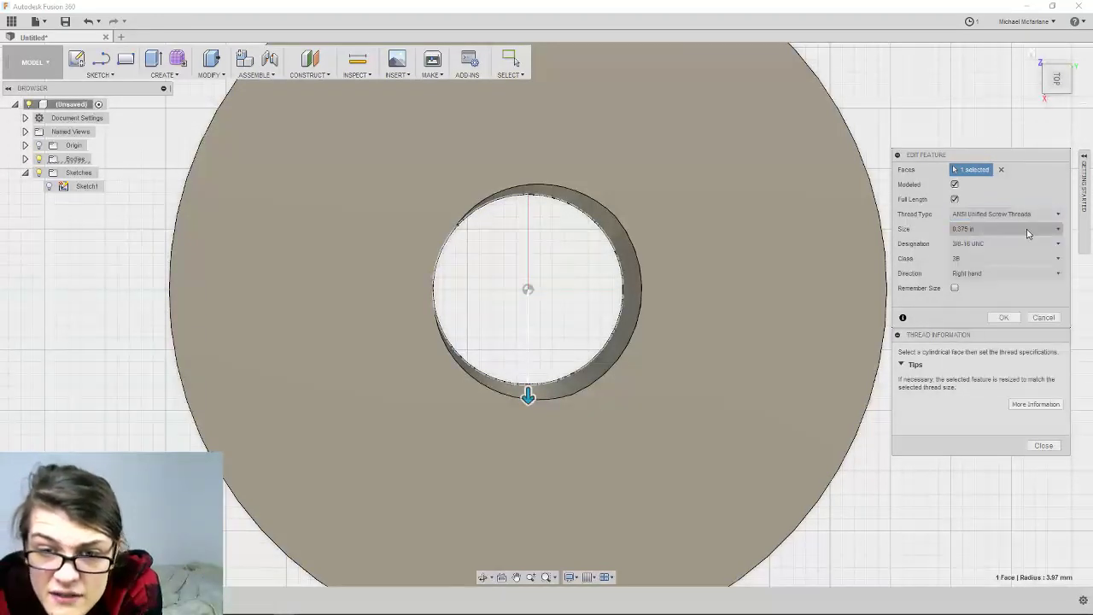
left_click(1028, 231)
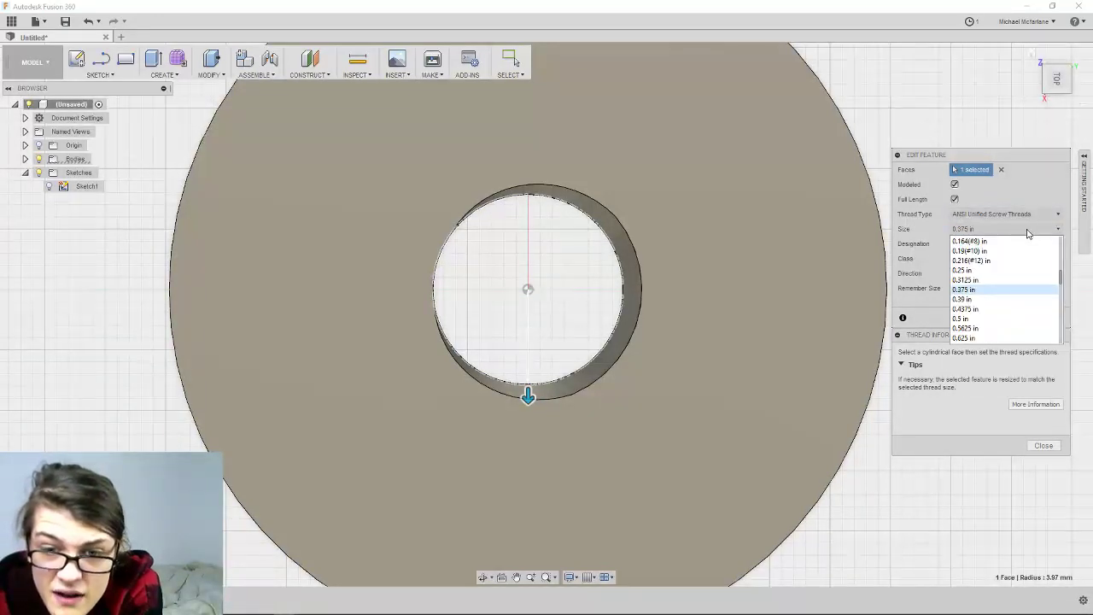
left_click(1028, 231)
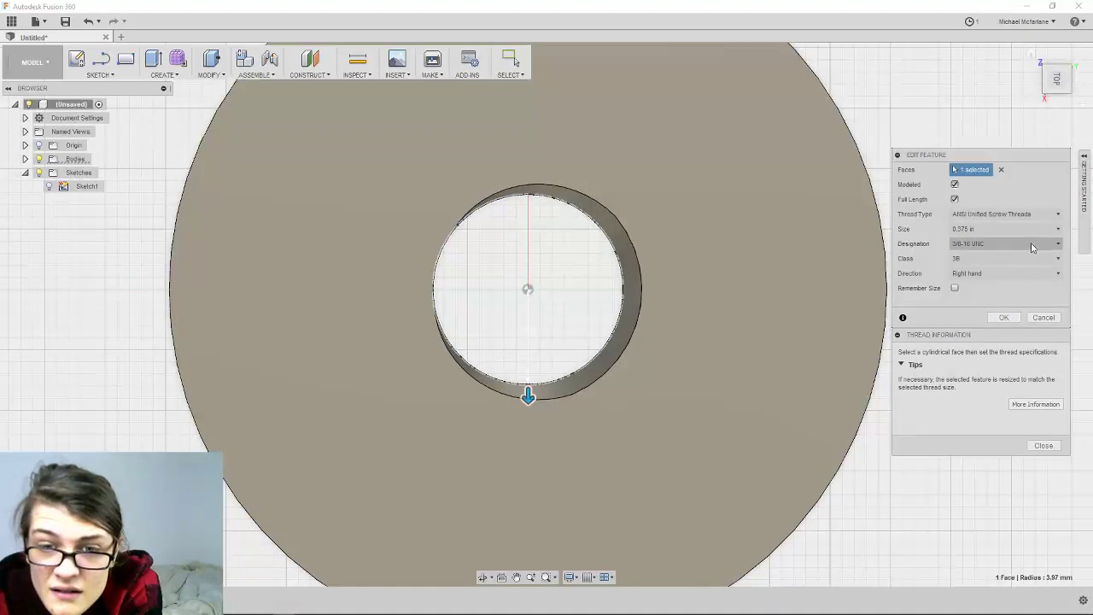
left_click(1032, 245)
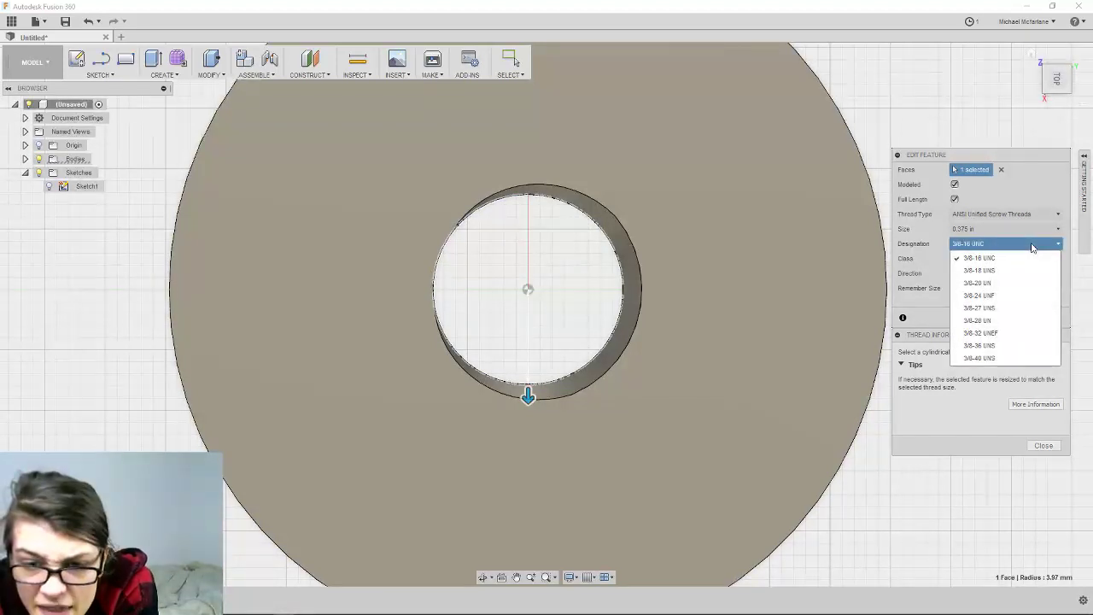
left_click(1032, 245)
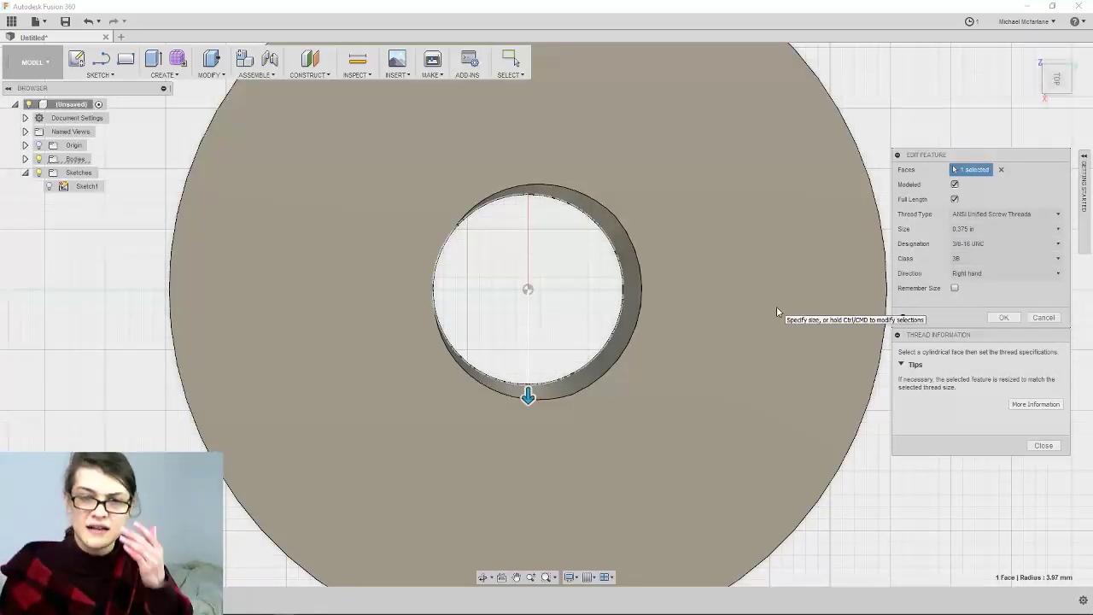
left_click(1055, 259)
left_click(1055, 259)
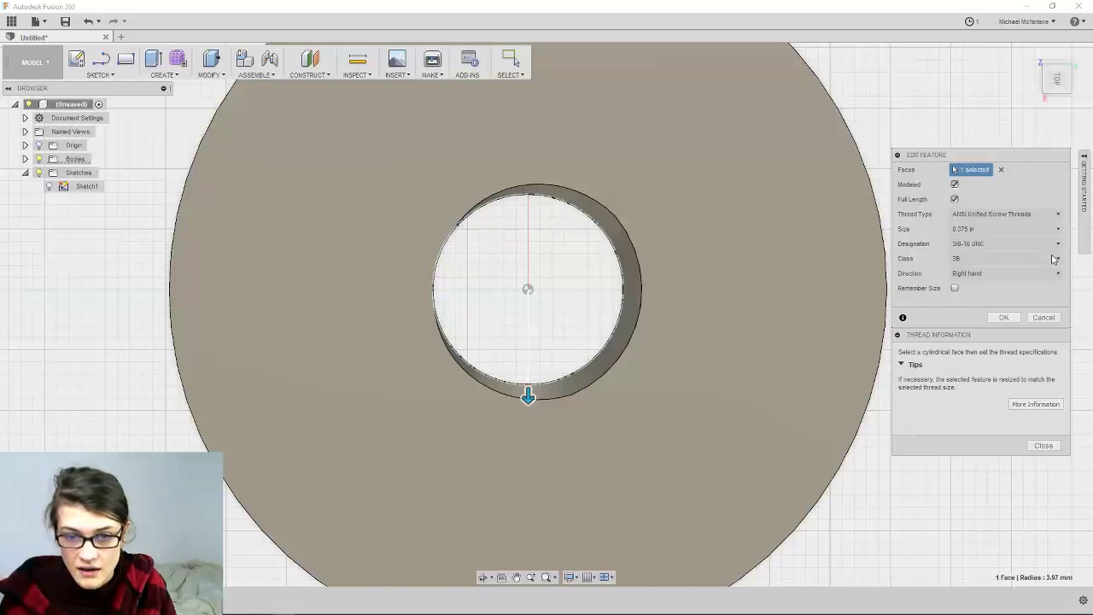
middle_click_drag(708, 333, 656, 318, "shift")
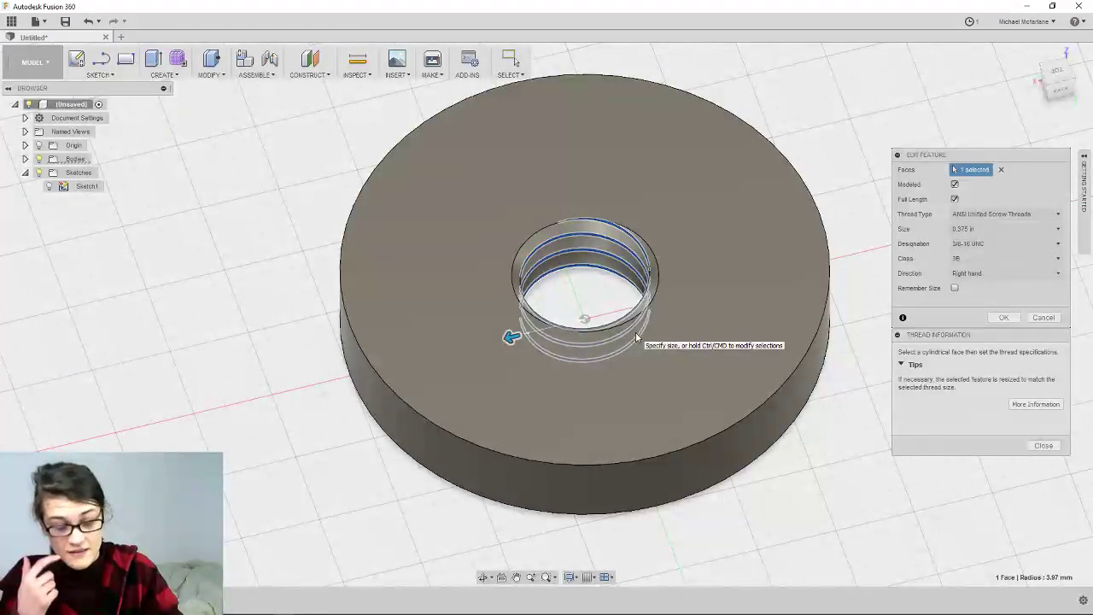
Switch to the Top view and rotate it two quarter turns
scroll(635, 333, "down", 3)
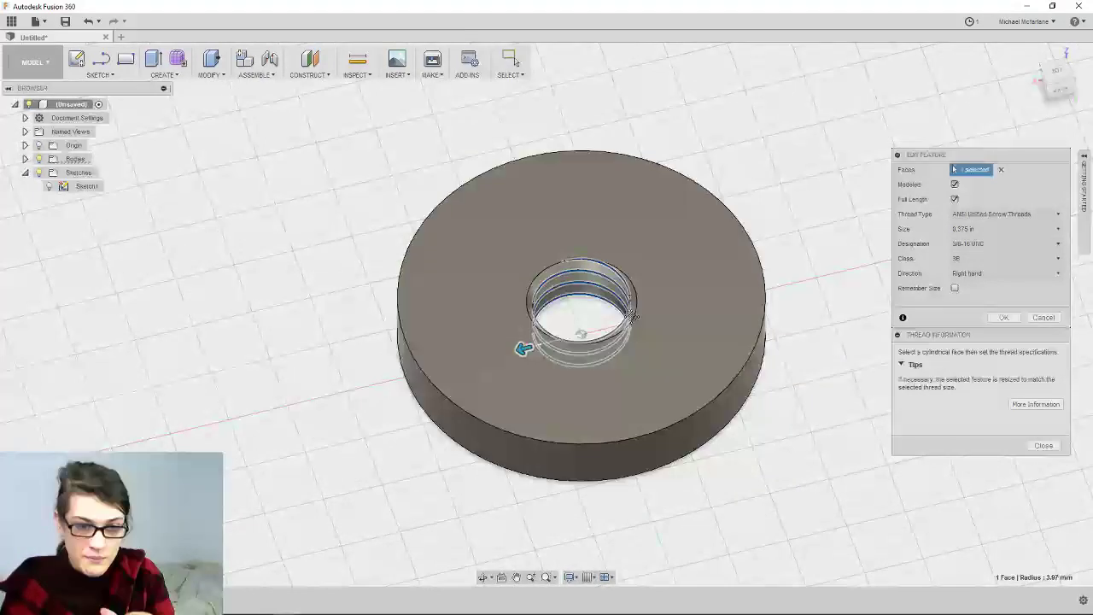
left_click(1059, 73)
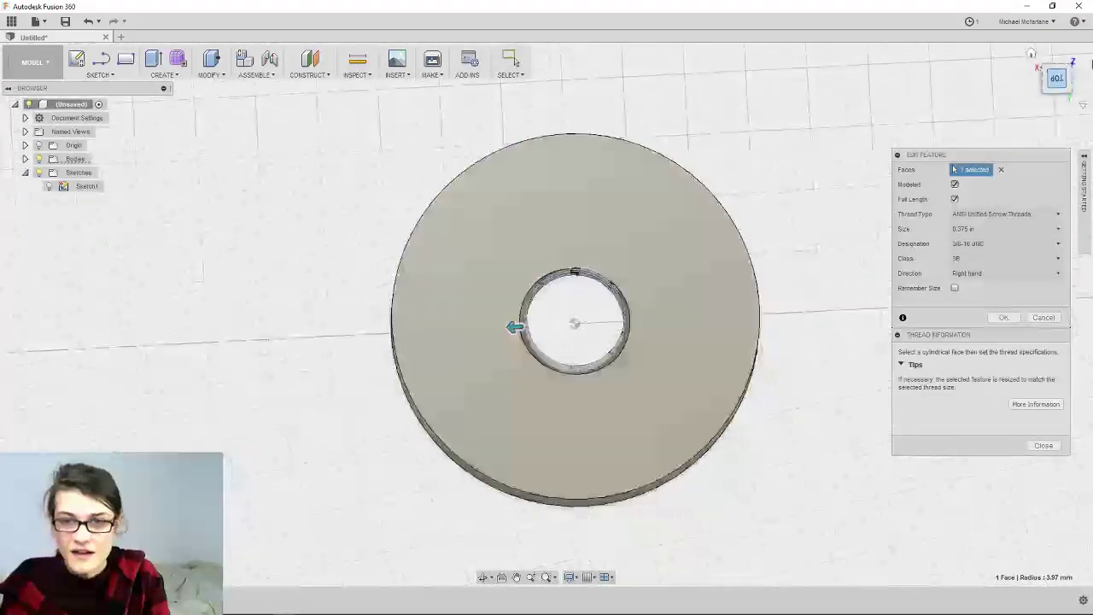
left_click(1072, 57)
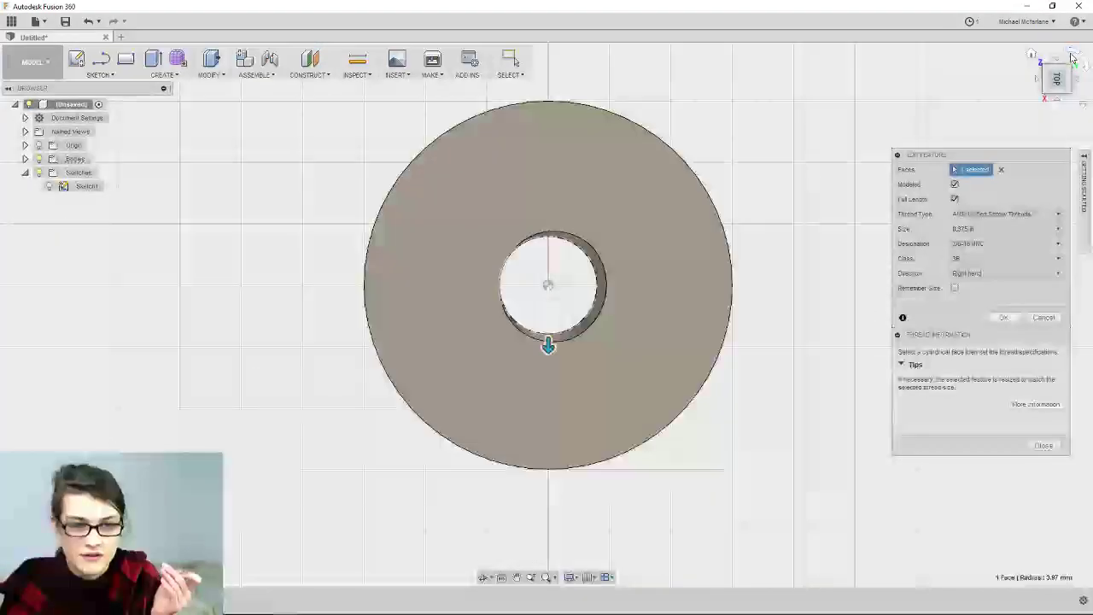
left_click(1072, 56)
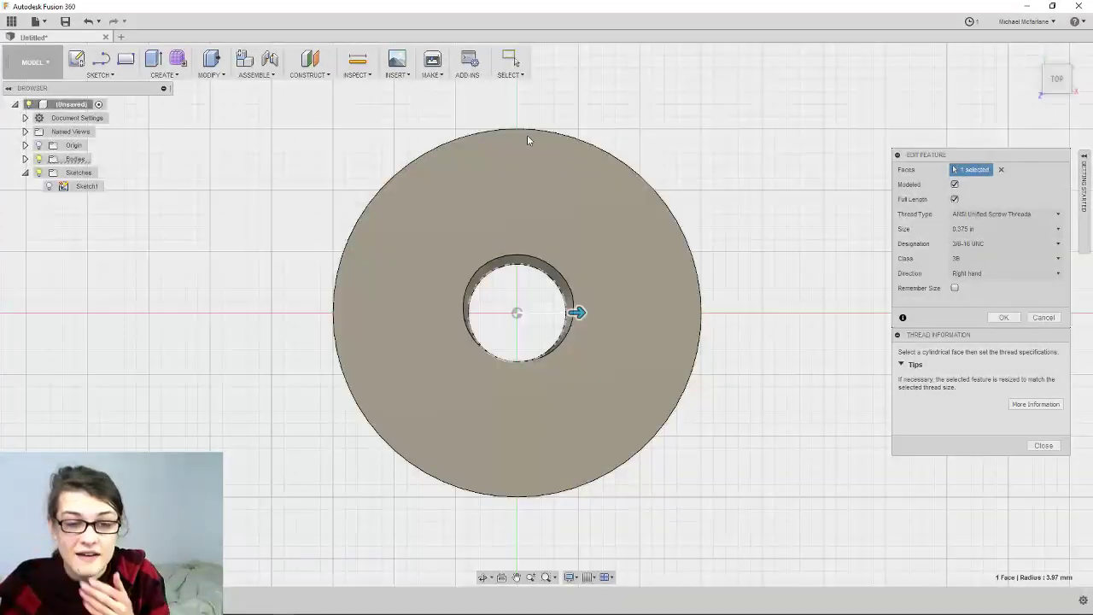
scroll(500, 152, "down", 1)
scroll(513, 155, "up", 1)
Re-square the top-down view with quarter-turn rotations and shift the washer lower in view
middle_click_drag(530, 237, 549, 245, "shift")
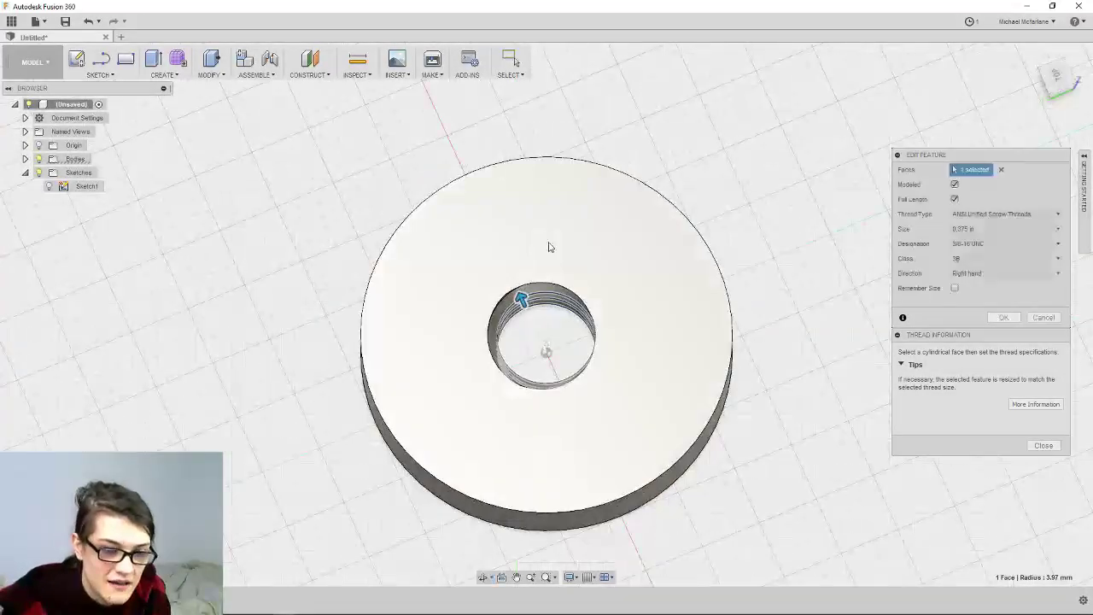
left_click(1056, 80)
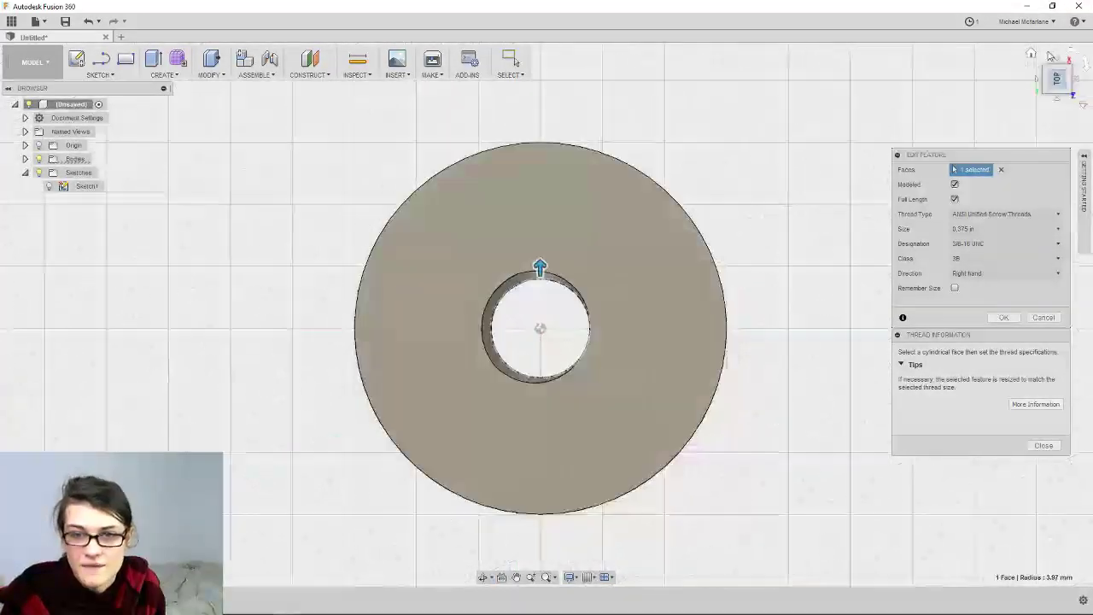
left_click(1074, 54)
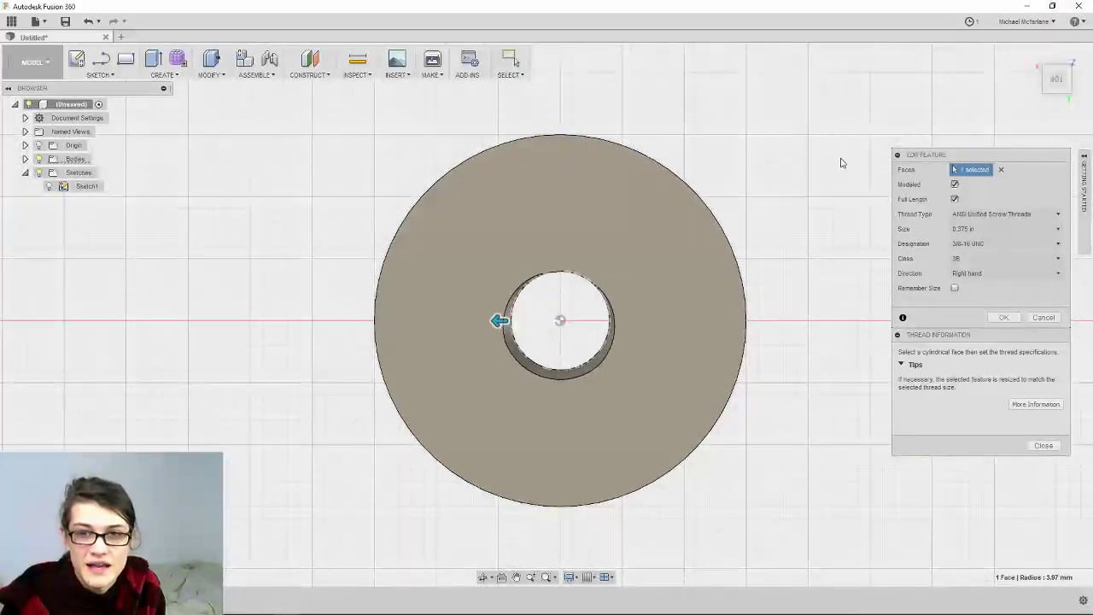
left_click(1086, 70)
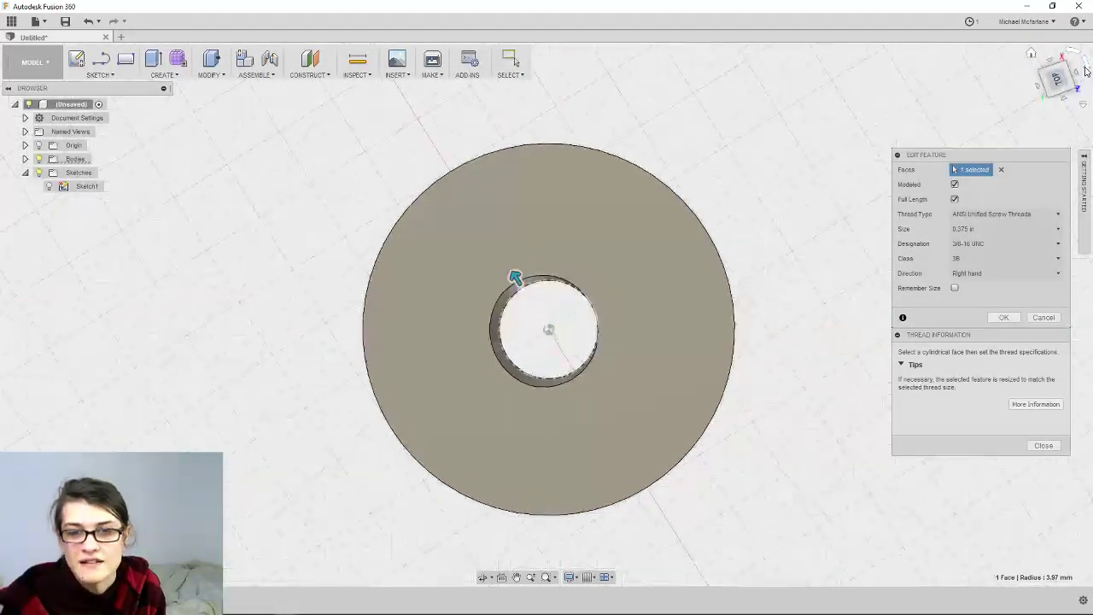
left_click(1086, 70)
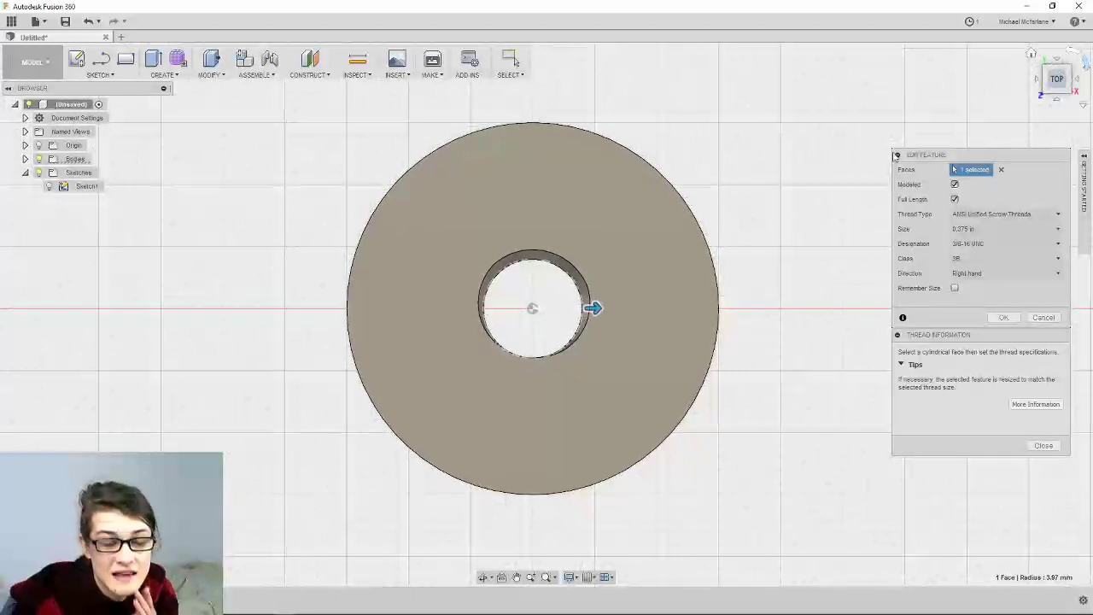
scroll(520, 248, "up", 1)
scroll(520, 248, "down", 1)
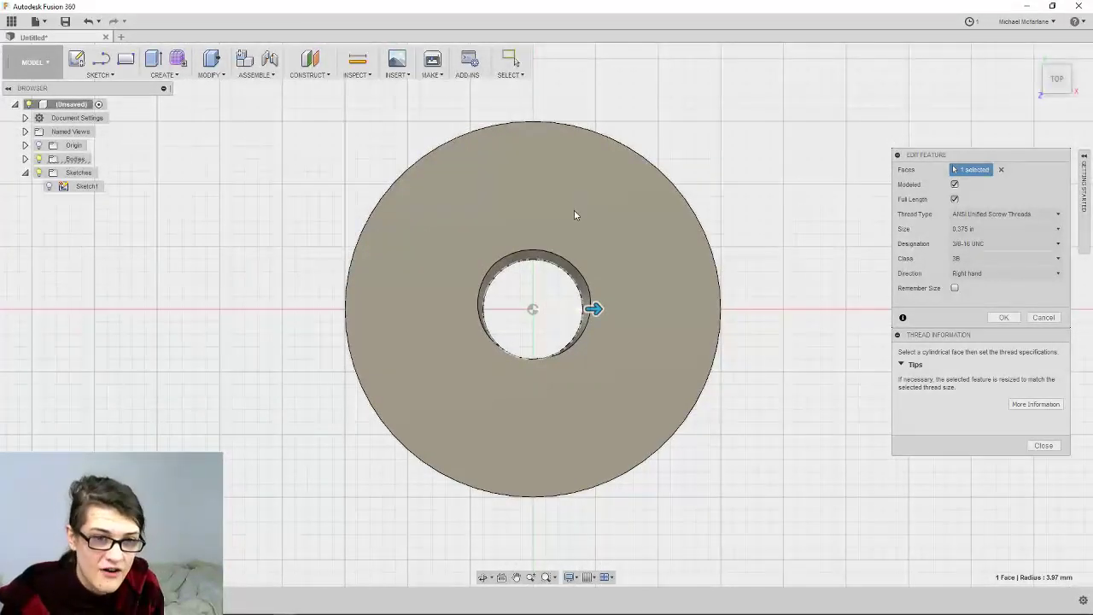
middle_click_drag(576, 213, 573, 260)
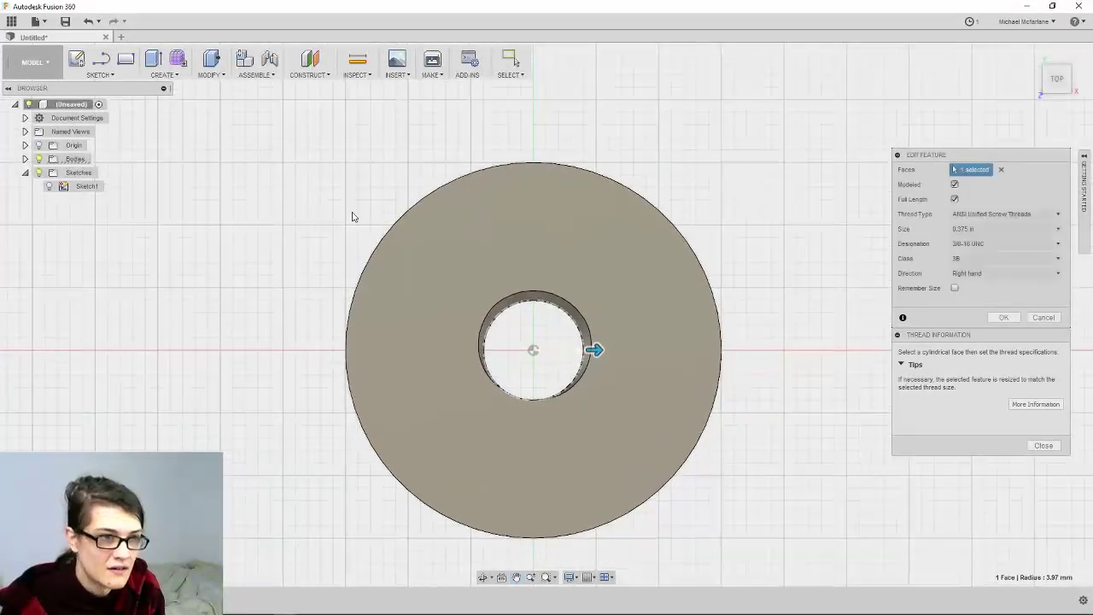
left_click(106, 76)
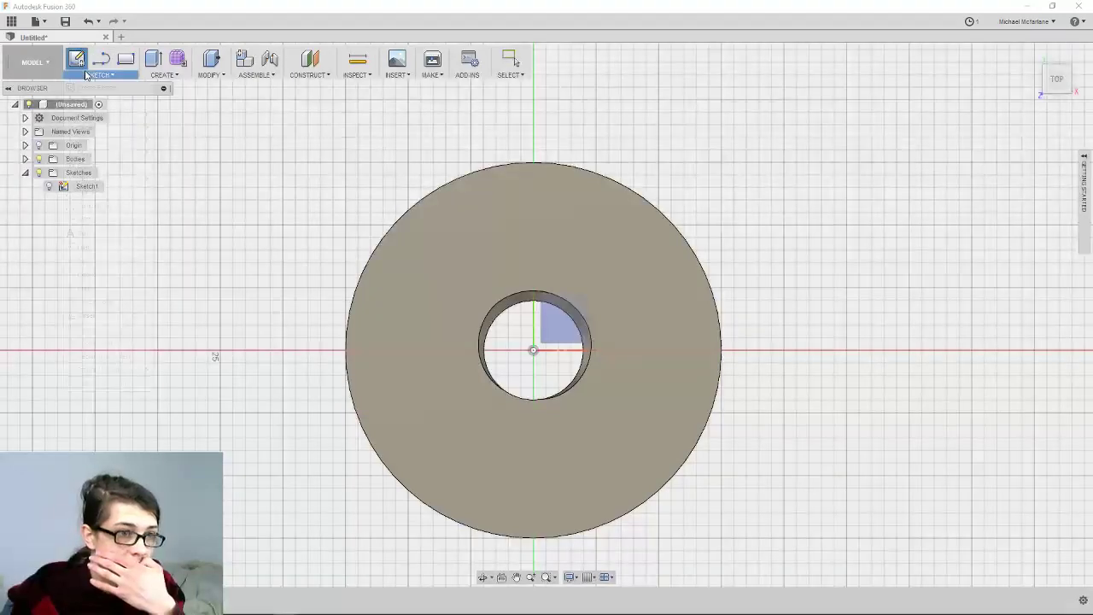
Finish the thread edit and start a Center Diameter Circle
left_click(101, 76)
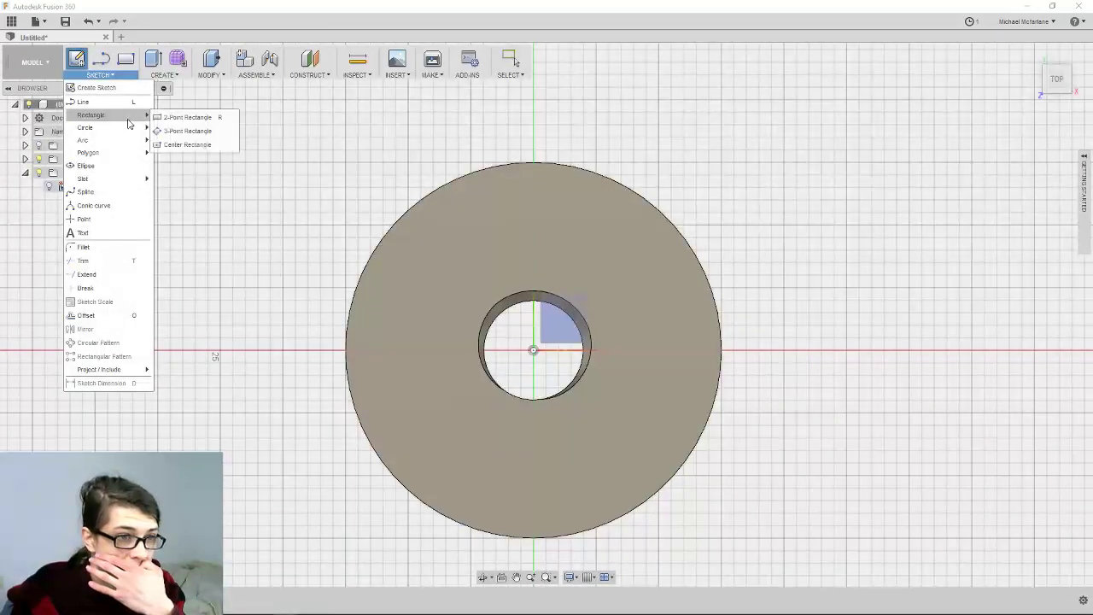
mouse_move(128, 127)
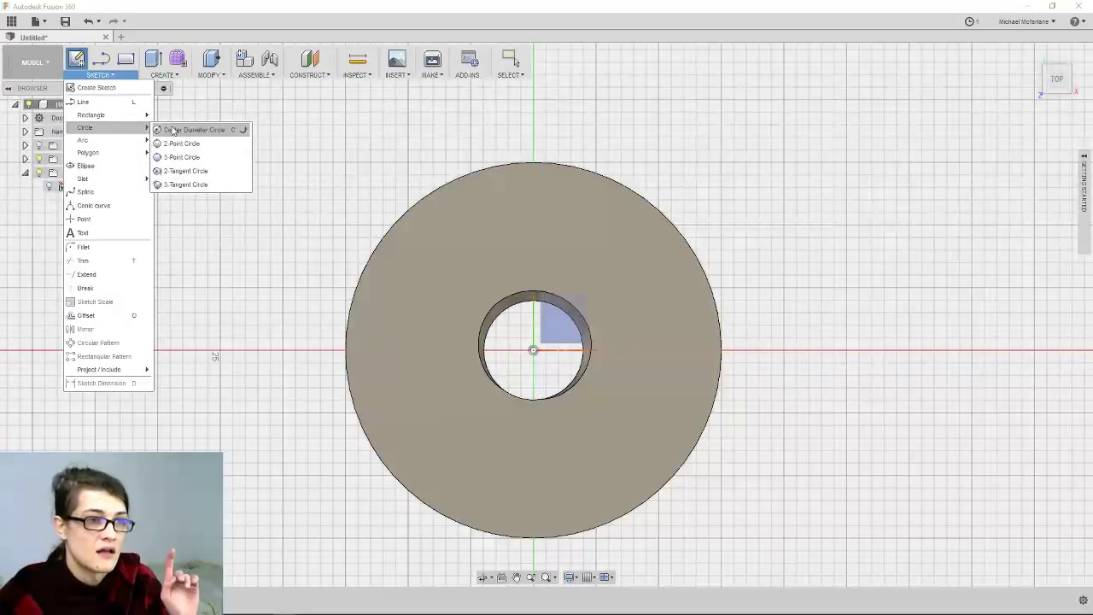
left_click(244, 129)
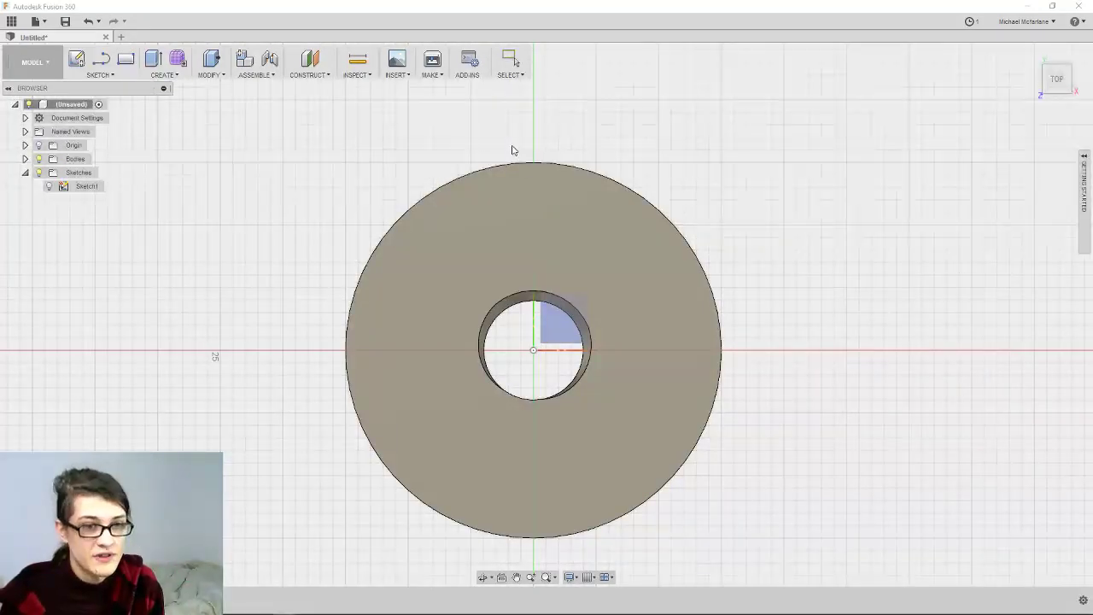
Bring up the save settings, browse save locations, then cancel saving
key("ctrl+s")
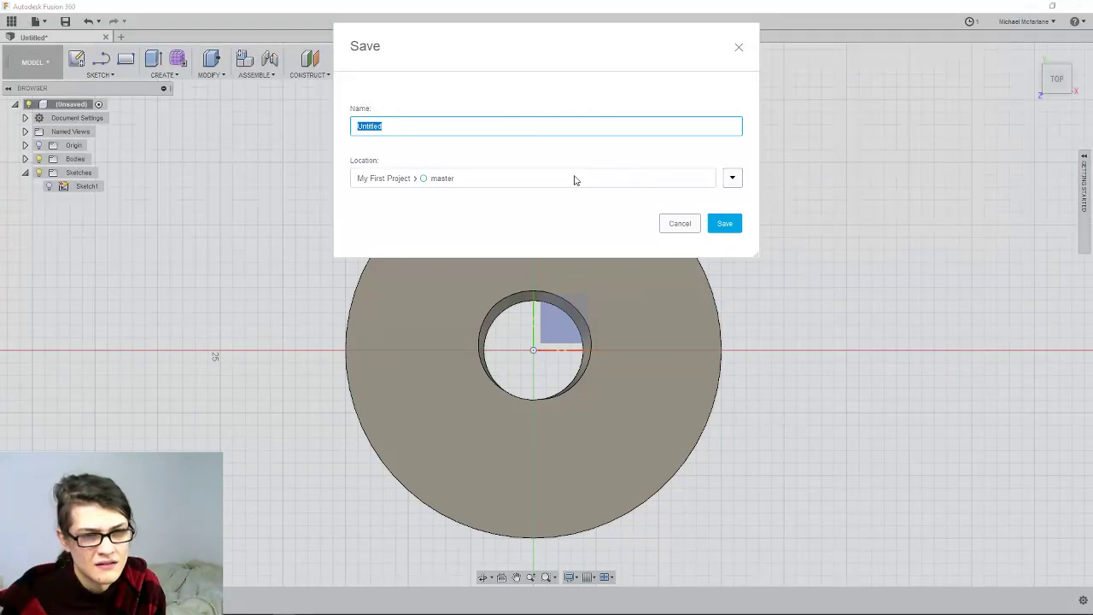
left_click(731, 178)
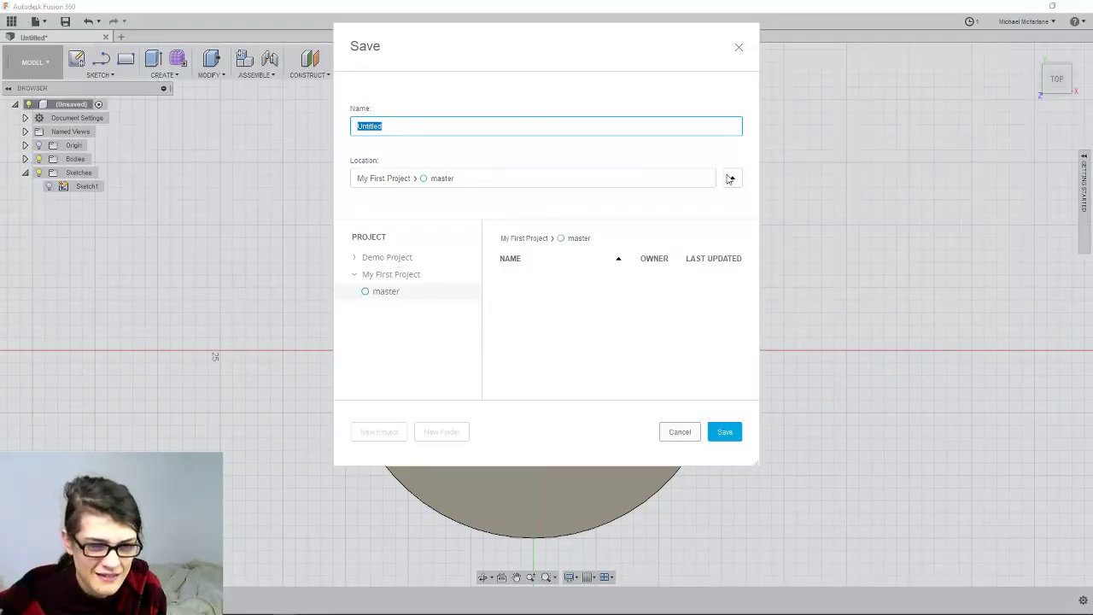
left_click(732, 178)
left_click(739, 47)
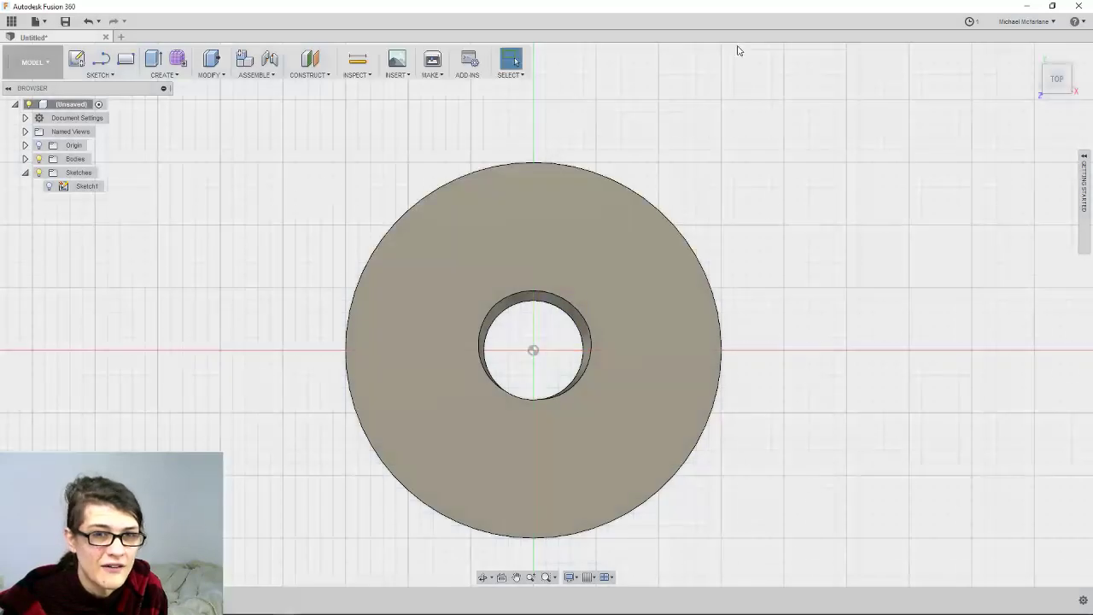
Check the project Data Panel and background job status, then close the panel
left_click(20, 23)
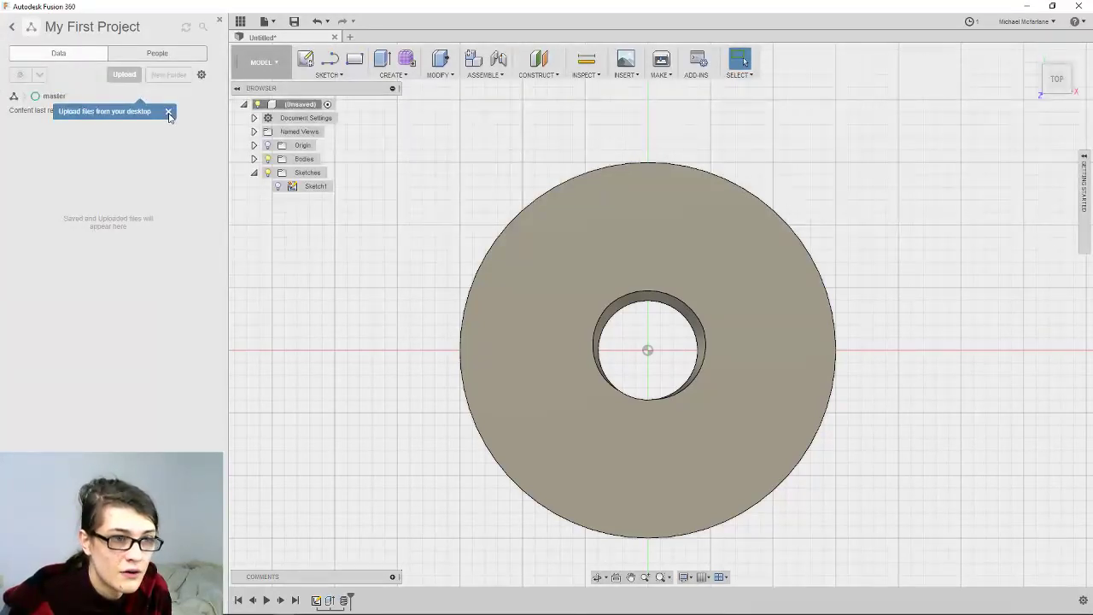
left_click(169, 111)
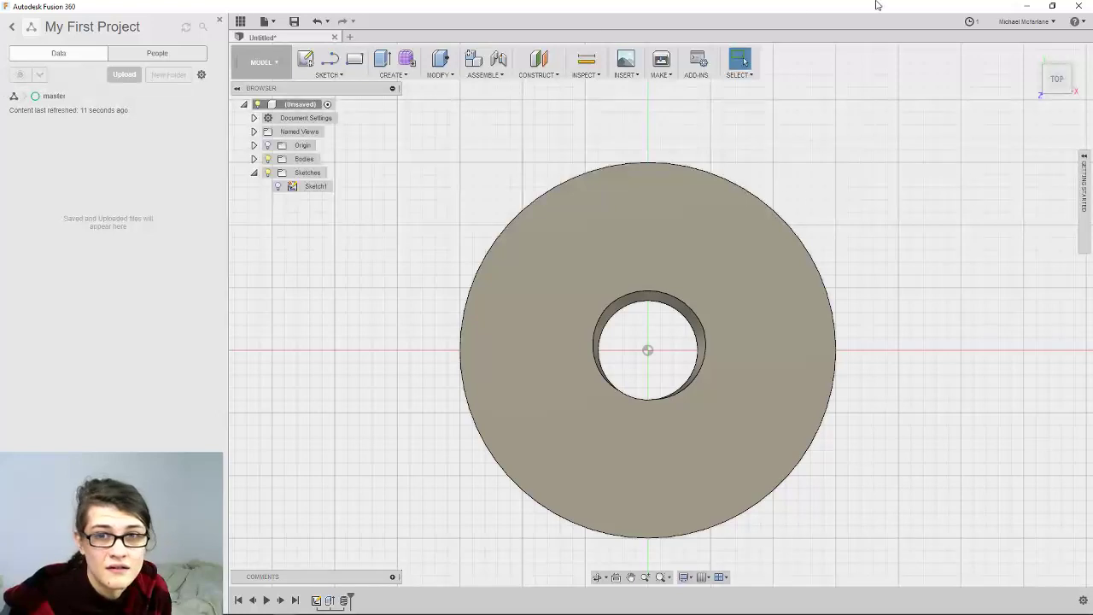
left_click(976, 23)
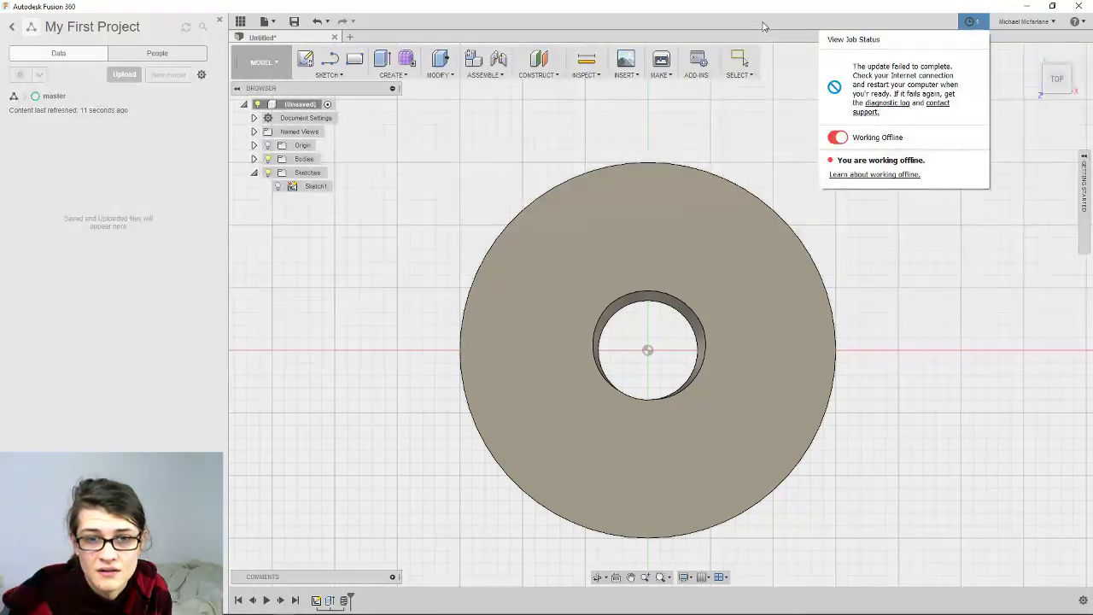
key("Escape")
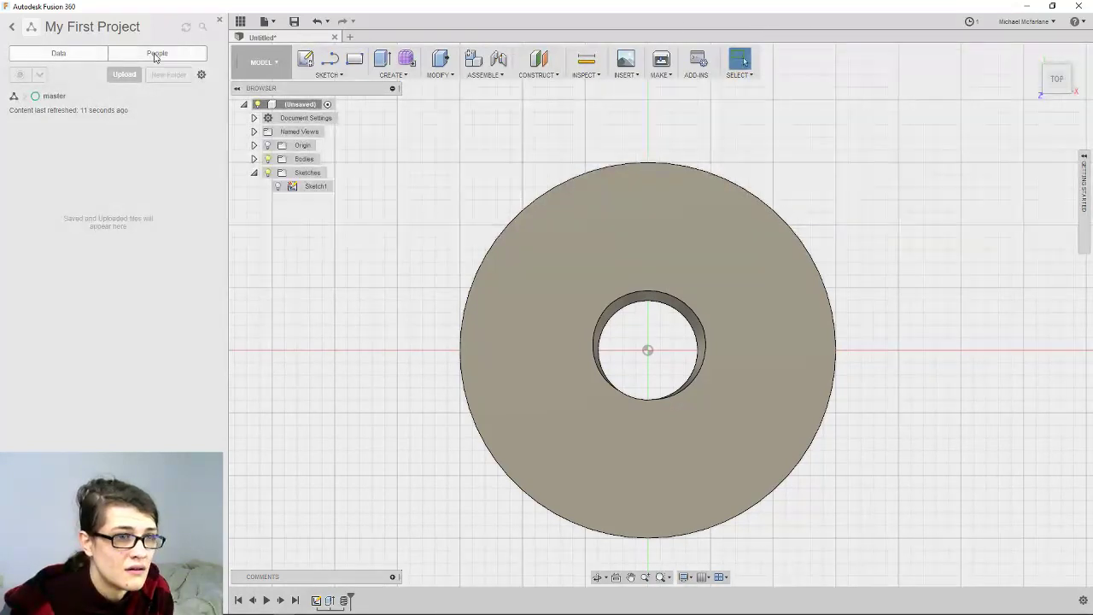
left_click(221, 21)
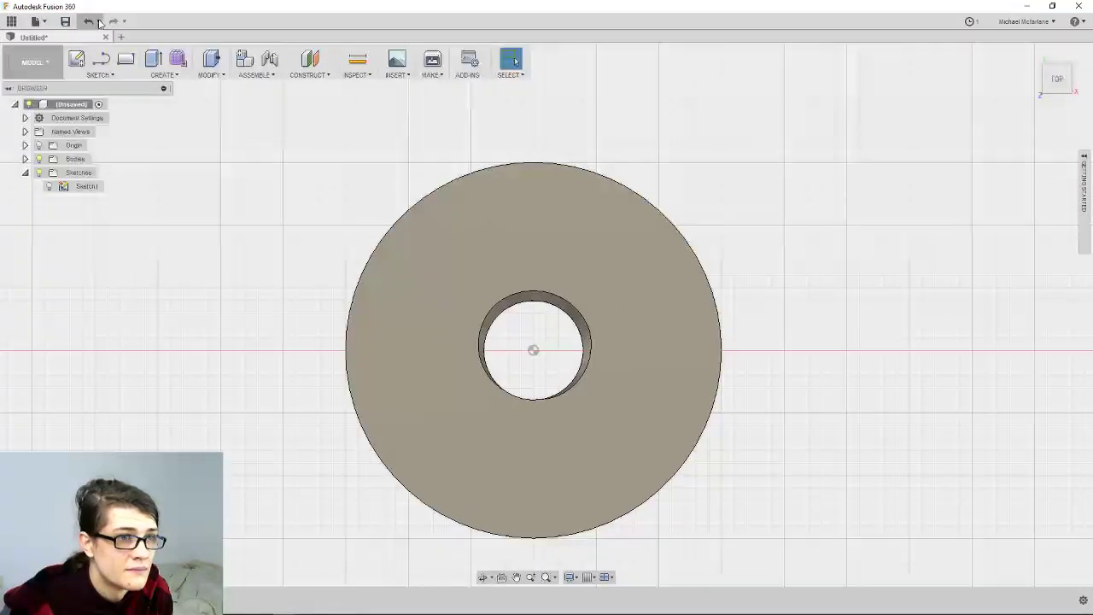
Save the design as 'Phone Holder' from the File menu
left_click(47, 24)
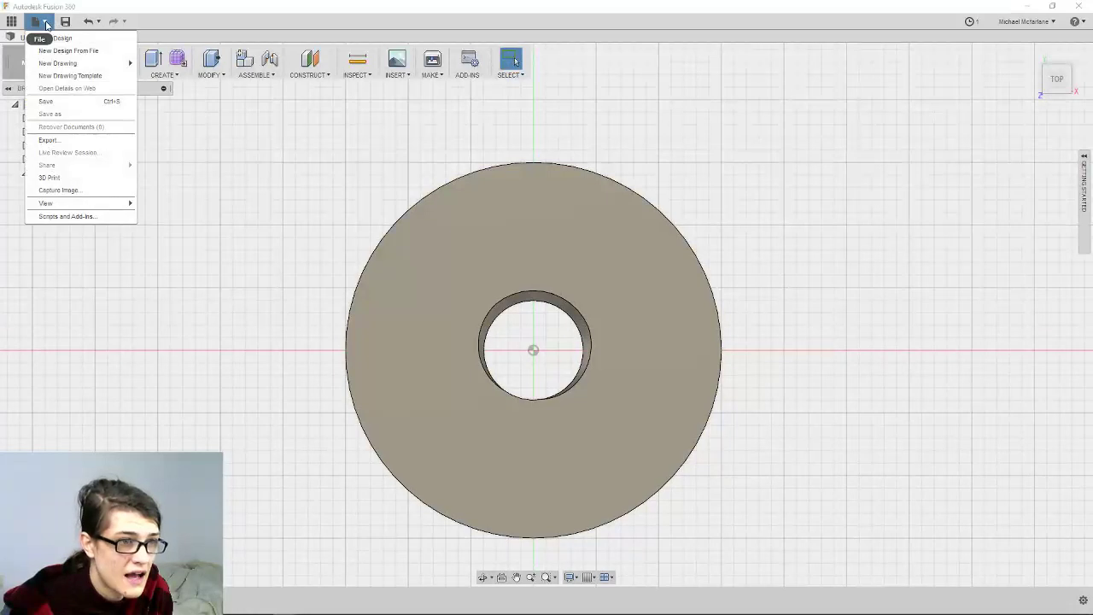
left_click(83, 102)
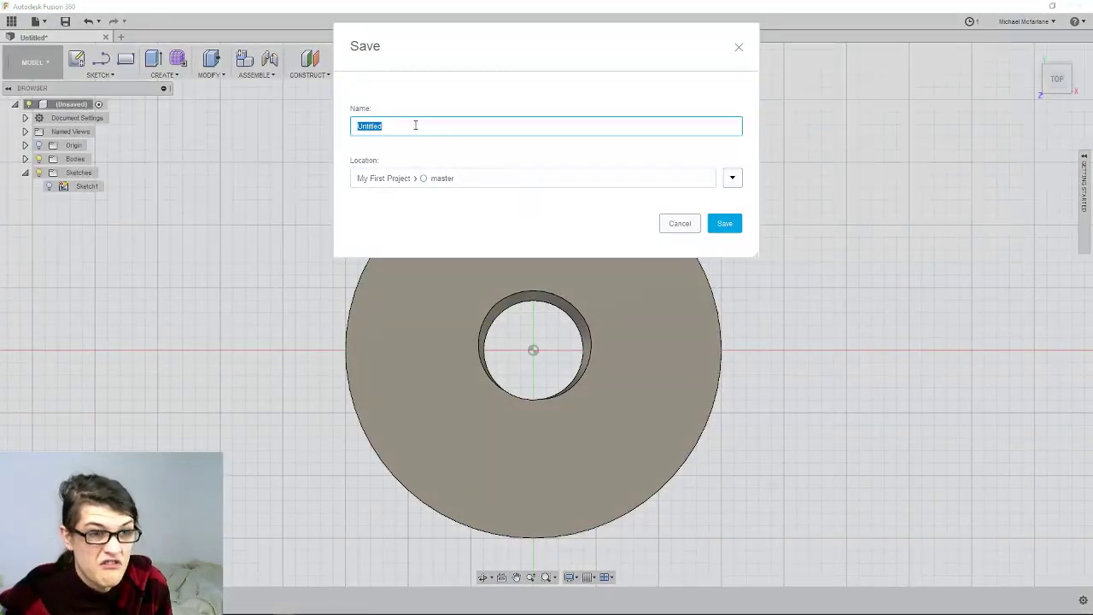
type("Phone")
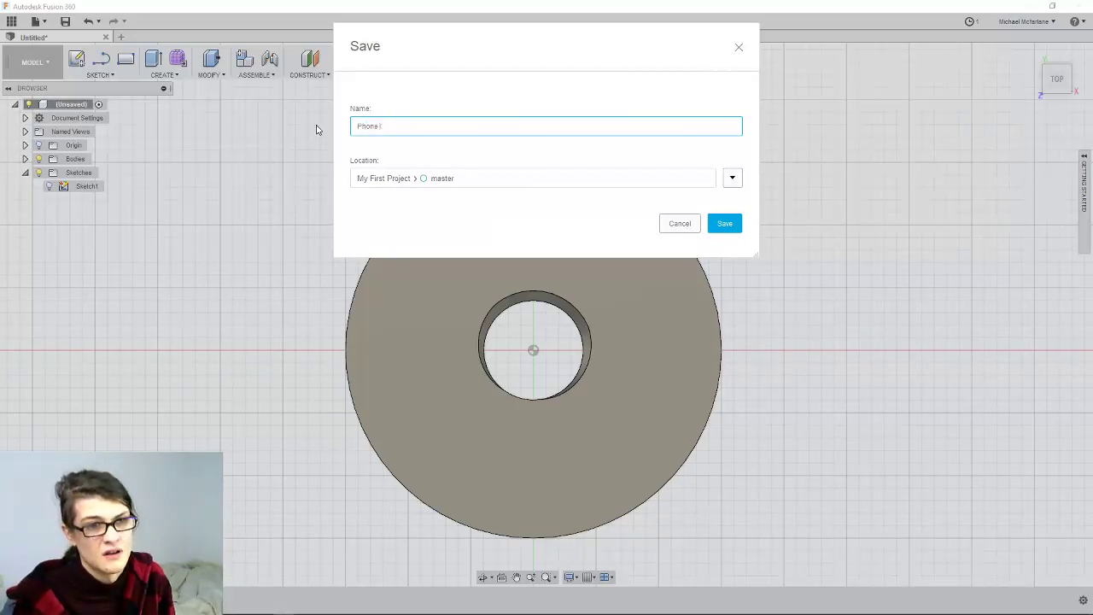
type(" Holder")
key("Return")
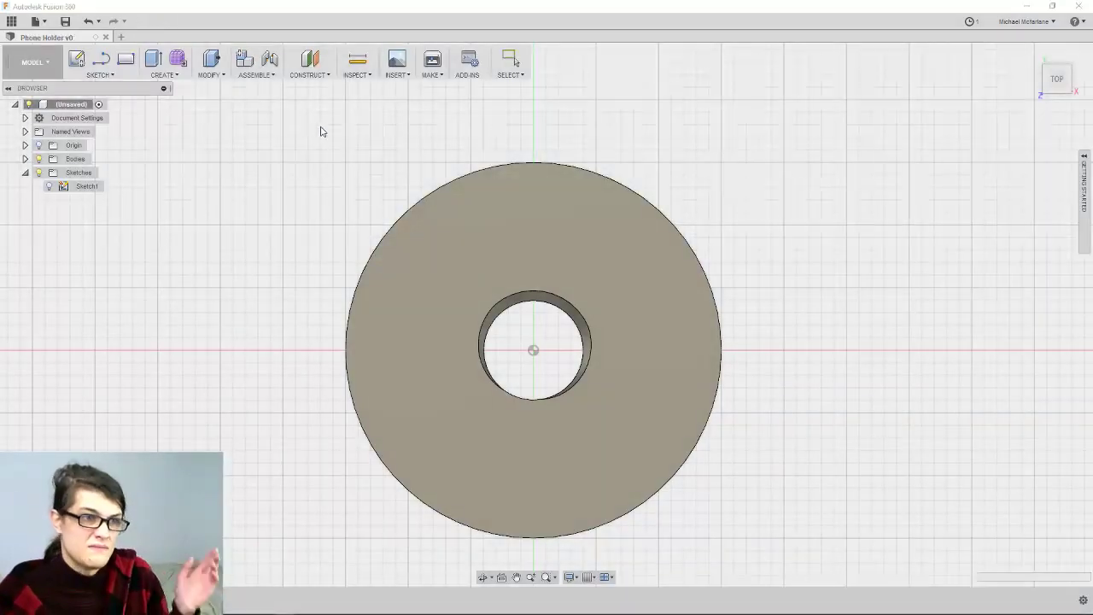
Rename the disc's sketch Sketch1 to 'TensionWheel' in the Browser
scroll(319, 128, "up", 1)
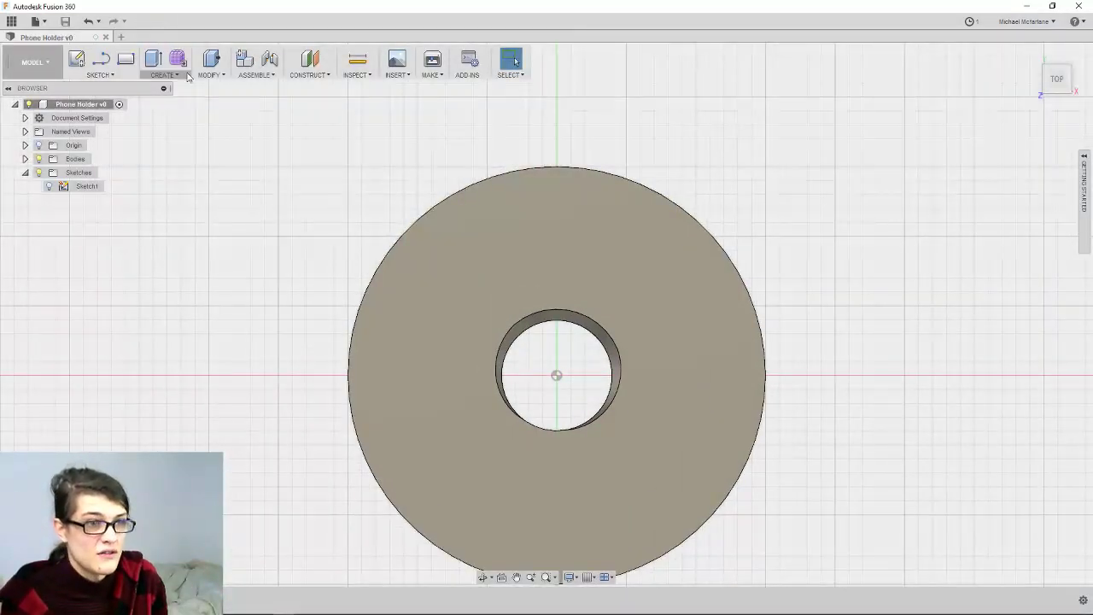
scroll(607, 282, "down", 1)
scroll(657, 221, "up", 2)
scroll(658, 214, "up", 1)
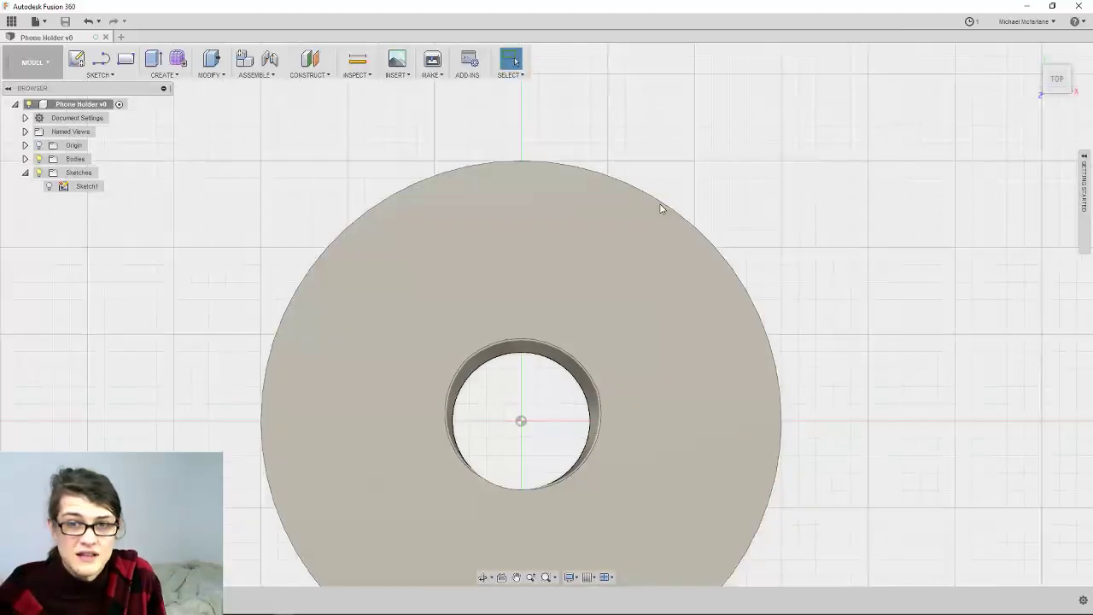
scroll(527, 171, "up", 1)
scroll(527, 173, "down", 2)
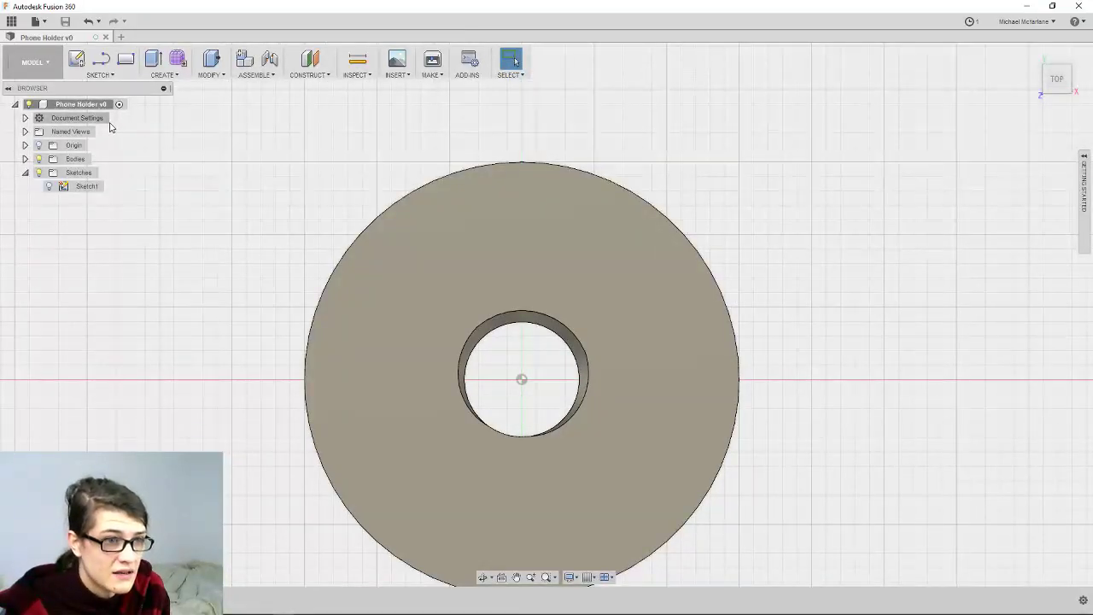
left_click(78, 188)
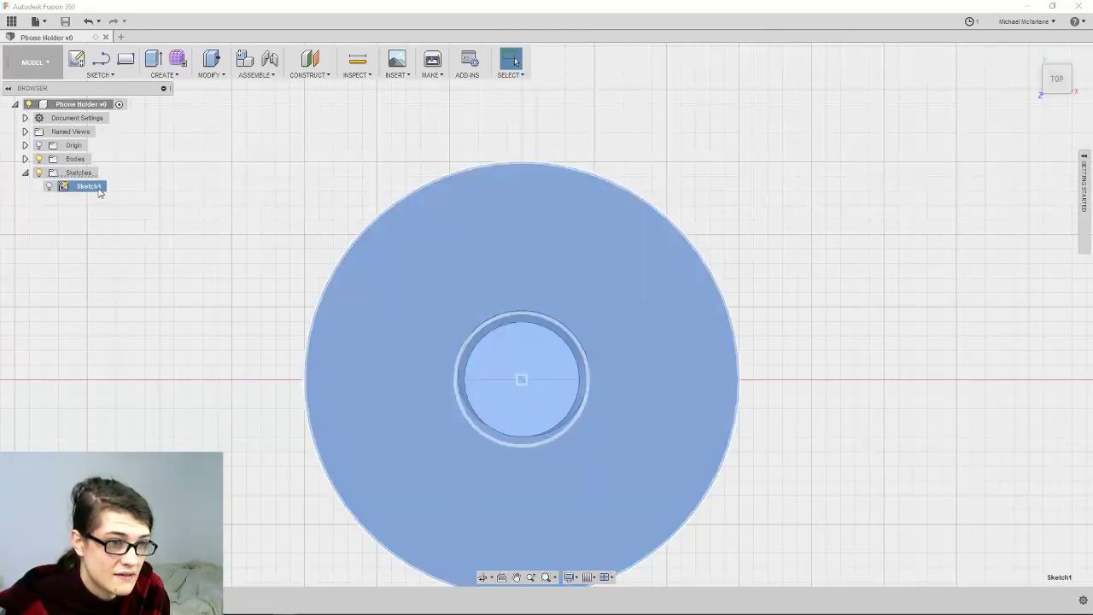
left_click(99, 188)
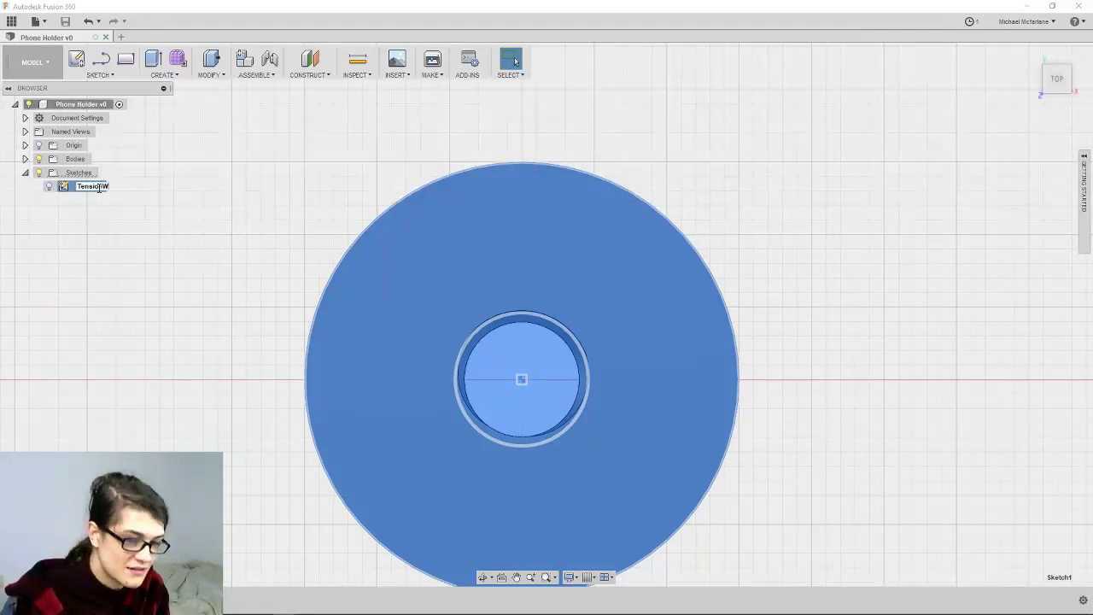
key("Return")
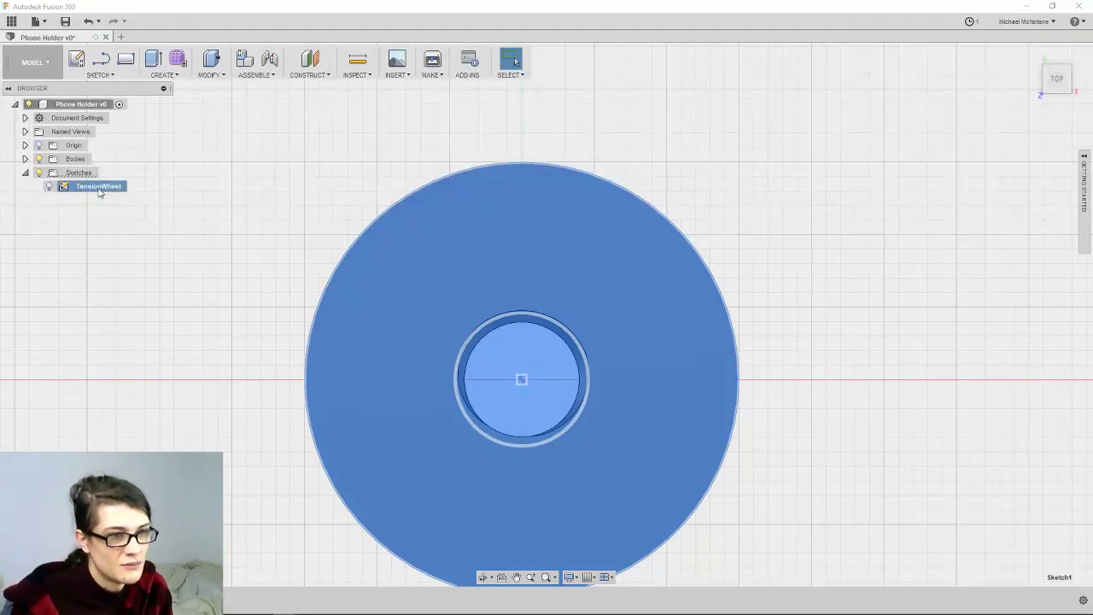
Rename Body1 to 'TensionBody' and select the TensionWheel sketch
left_click(24, 158)
left_click(85, 173)
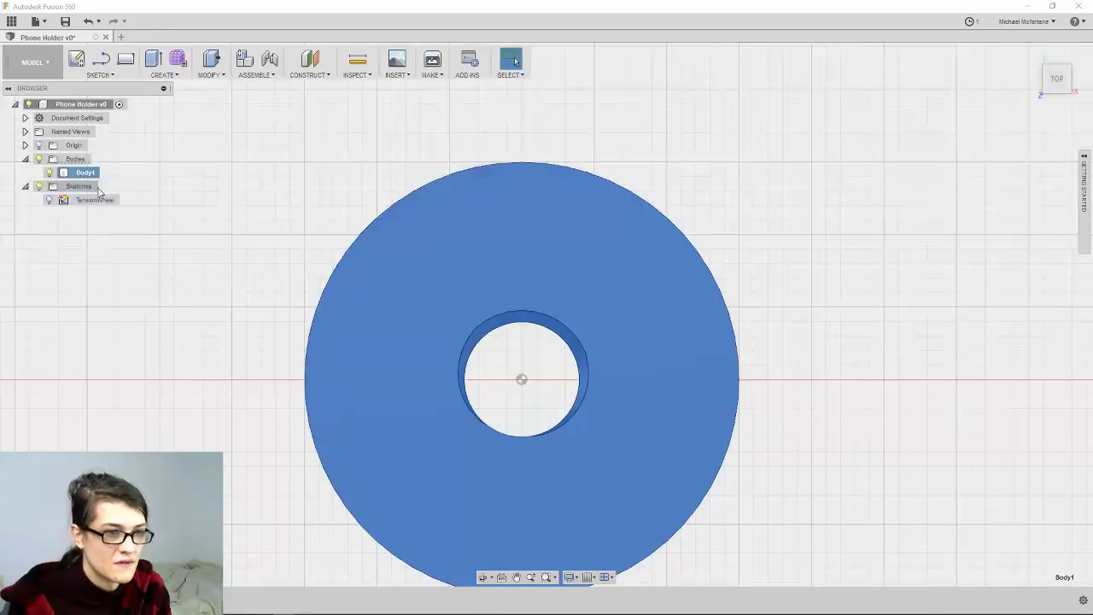
double_click(90, 173)
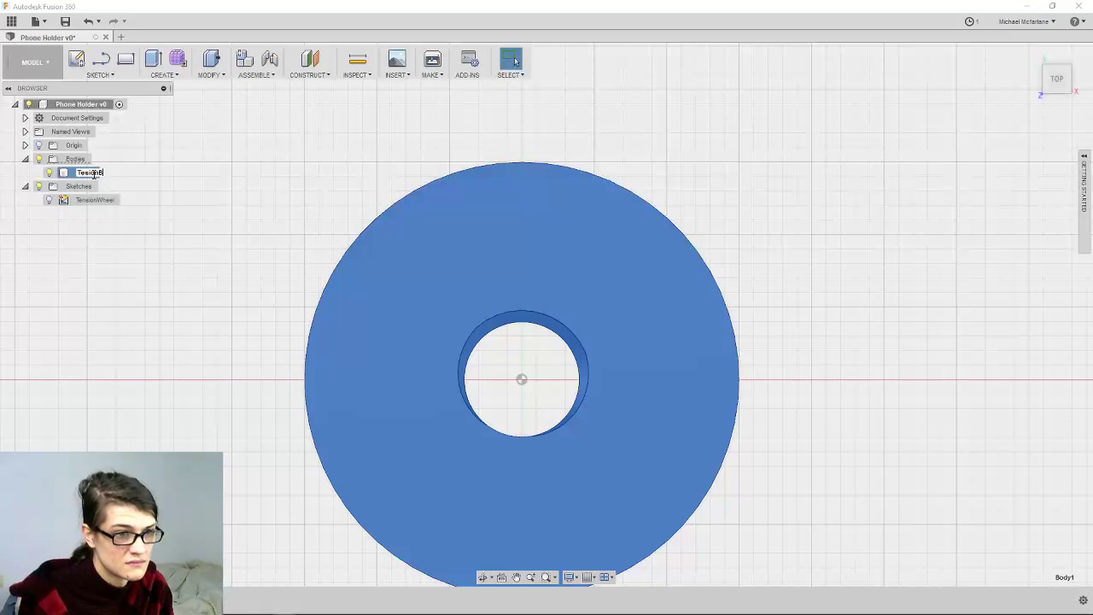
type("TensionBody")
key("Return")
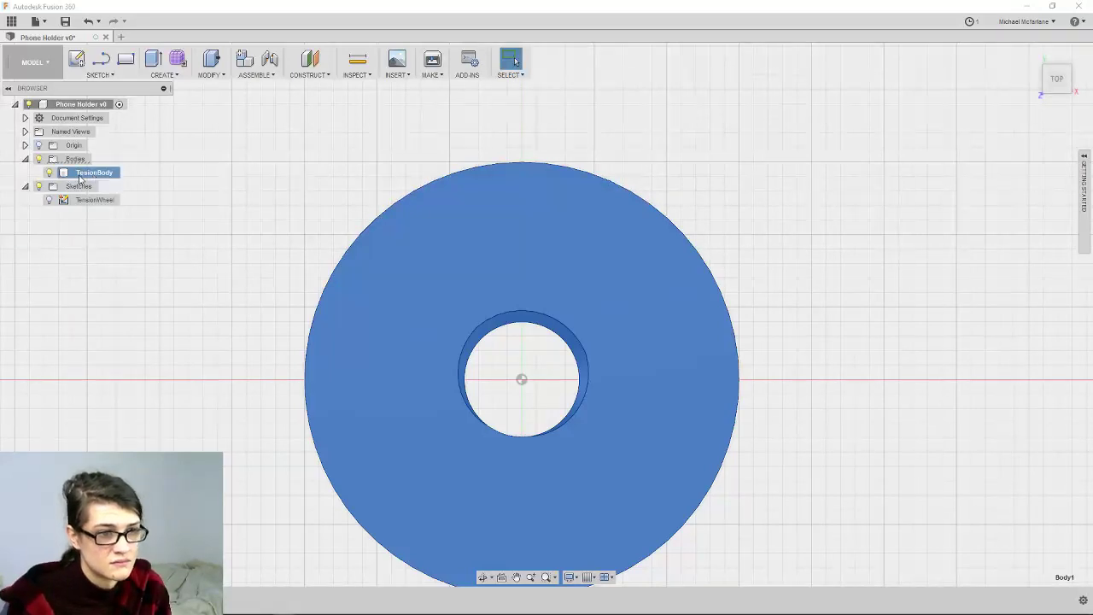
left_click(94, 201)
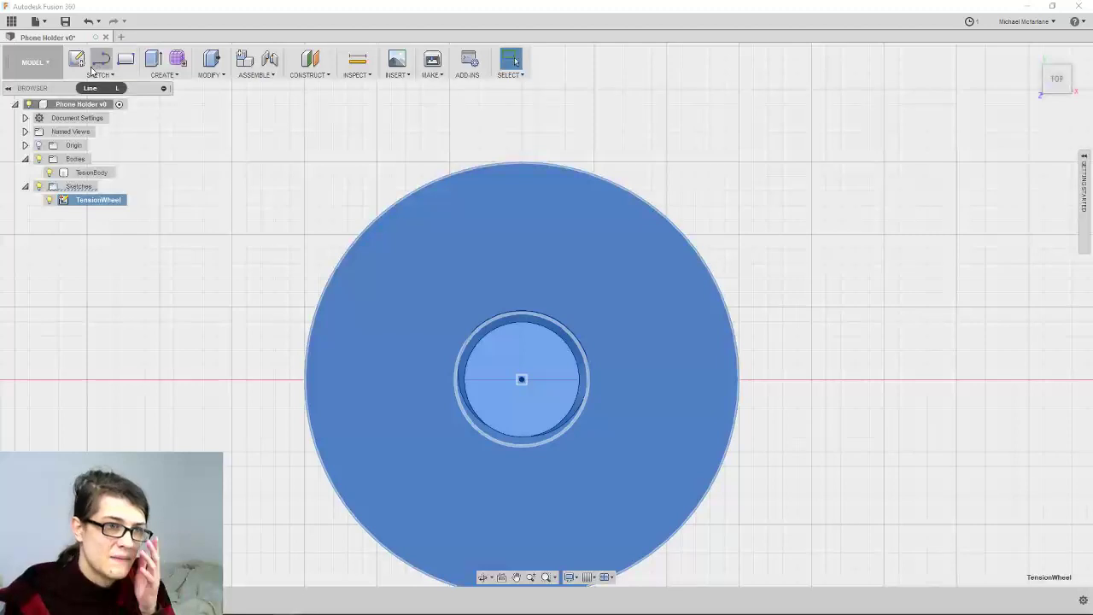
Create a new sketch on the disc's top face and choose Center Diameter Circle
left_click(76, 60)
left_click(375, 163)
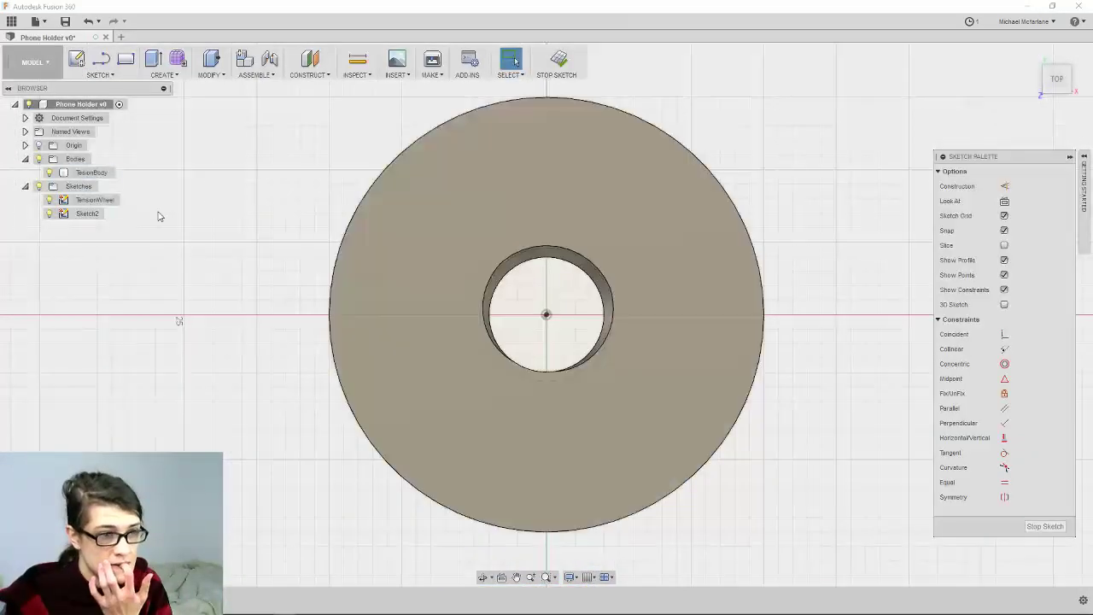
left_click(98, 75)
mouse_move(128, 128)
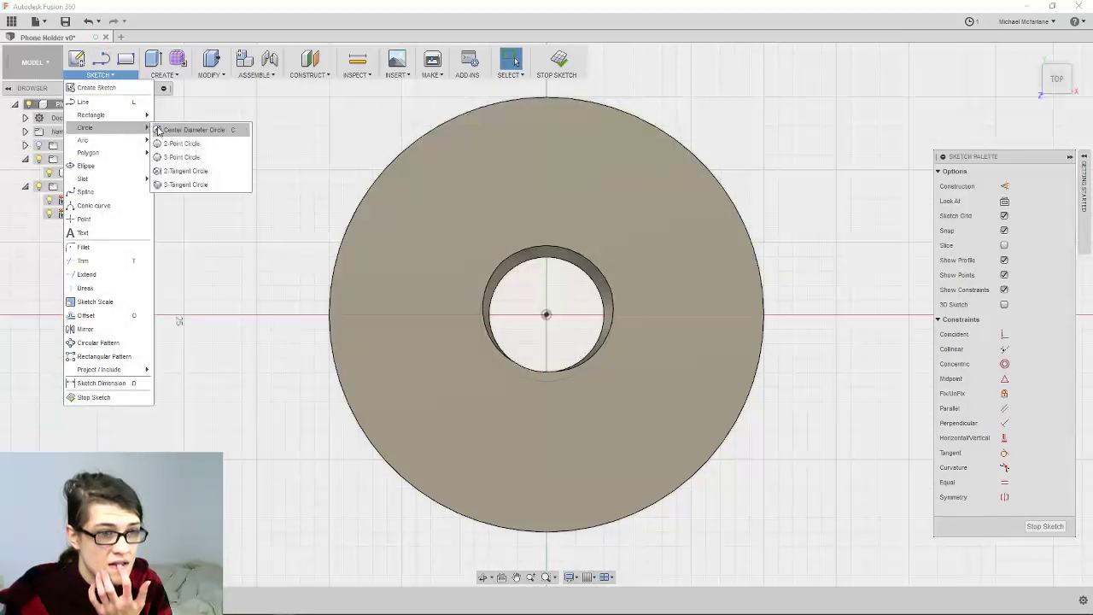
left_click(205, 143)
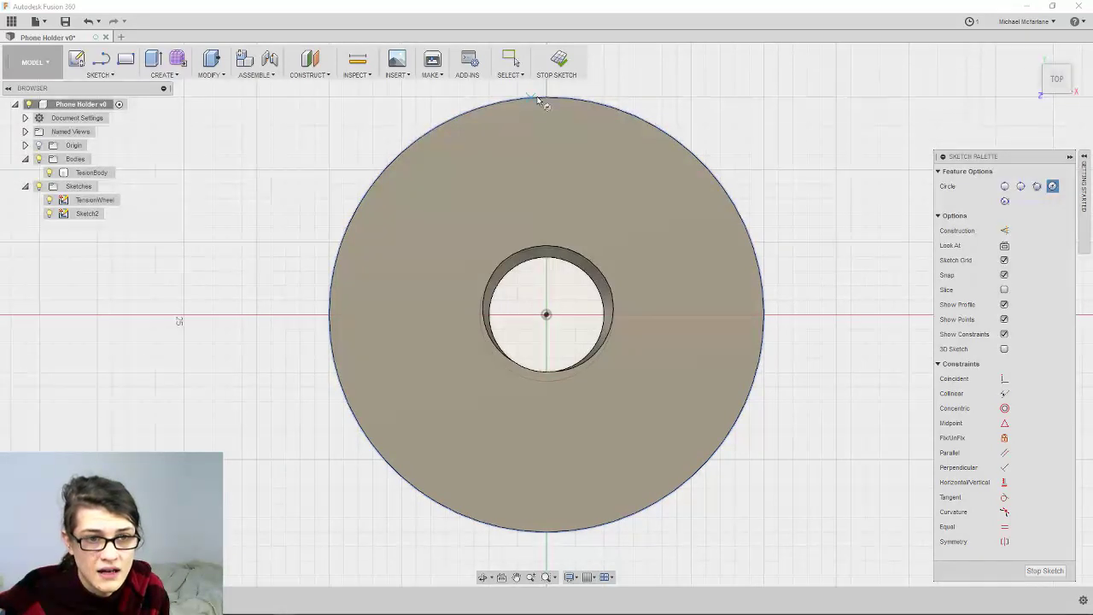
Hide the TensionBody body and TensionWheel sketch, leaving snapping on
scroll(538, 92, "up", 2)
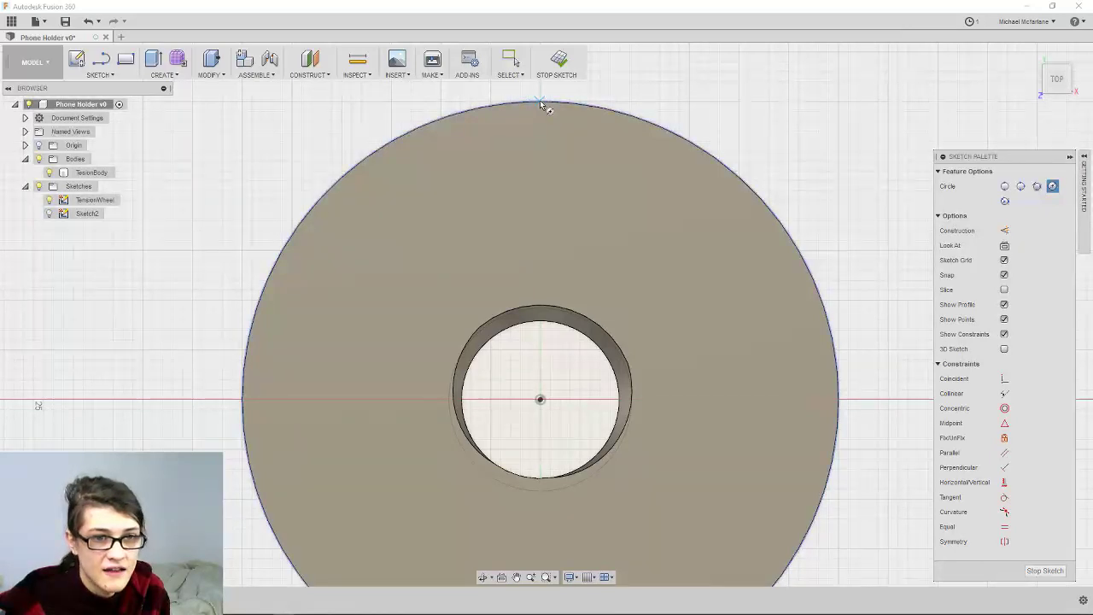
left_click(49, 173)
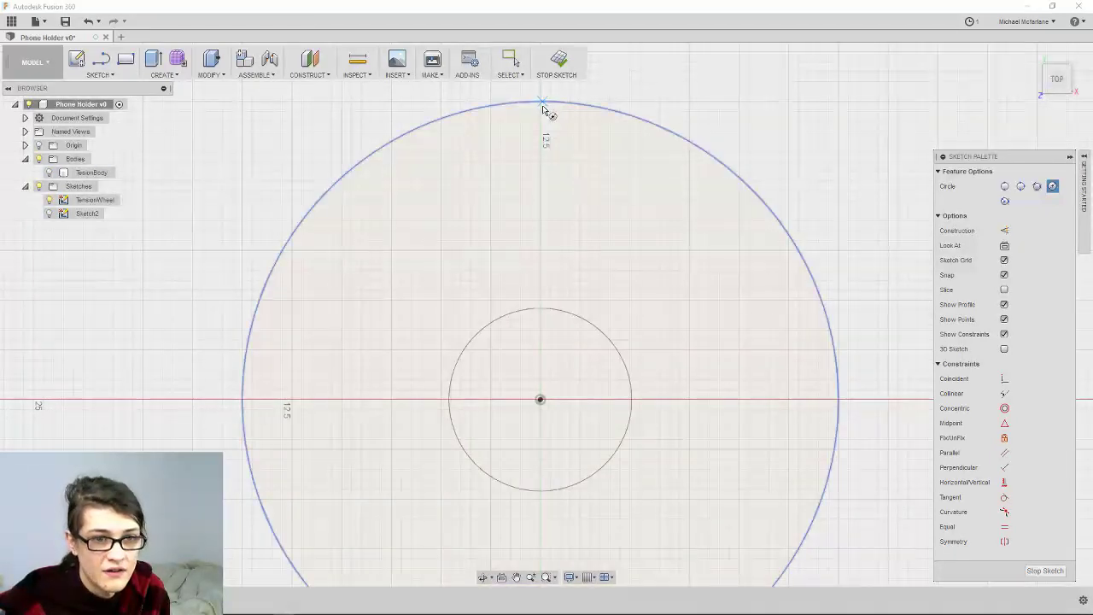
left_click(49, 200)
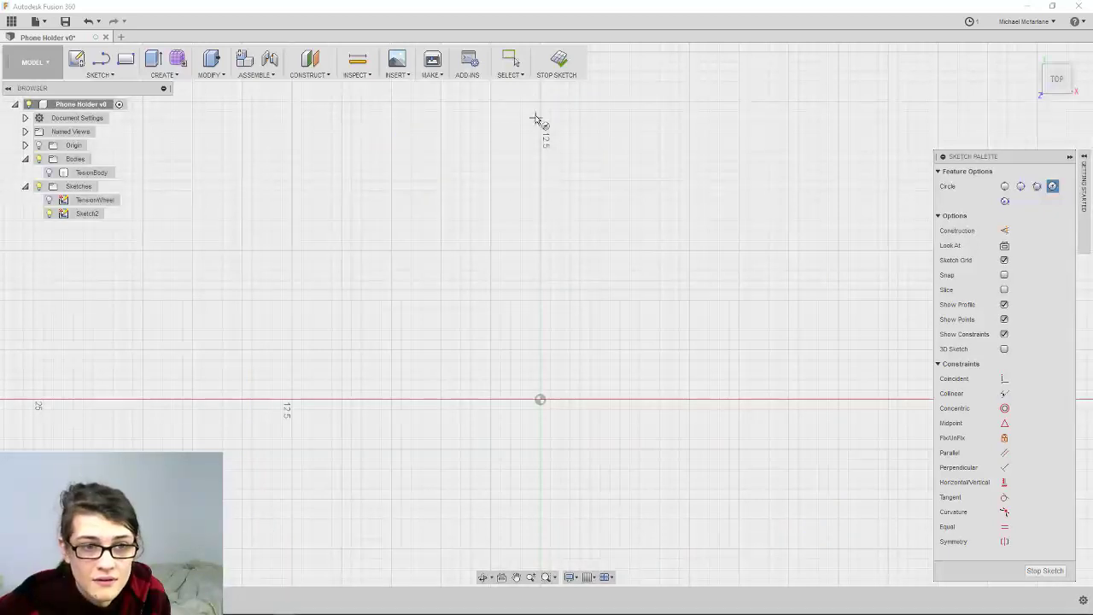
left_click(1008, 276)
left_click(1004, 275)
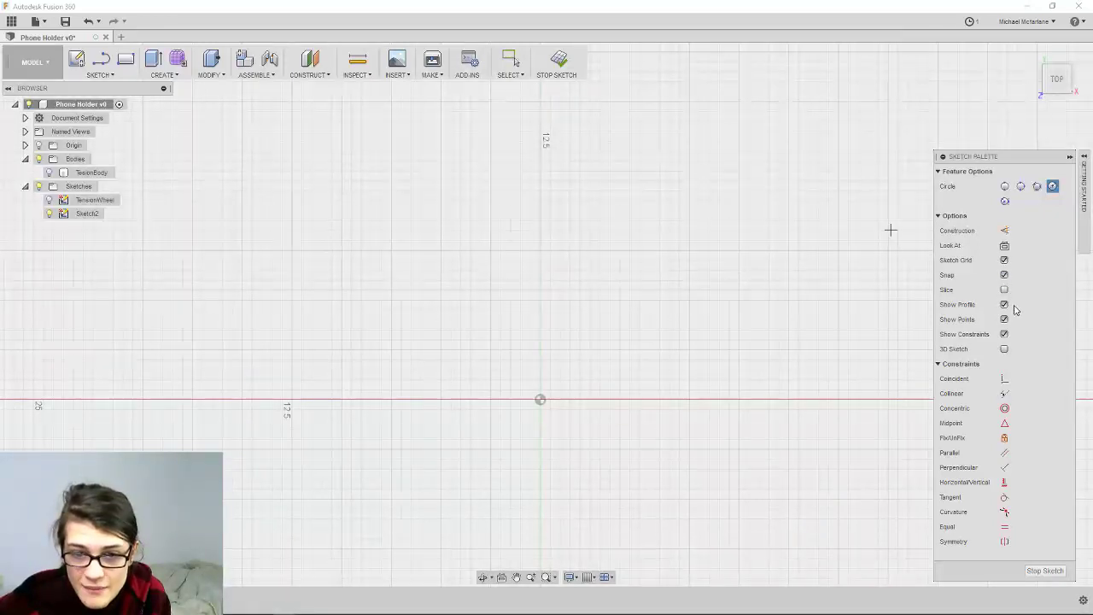
Draw a 5 mm circle near the top, show TensionWheel, and drag its centre onto the outer circle
left_click(540, 152)
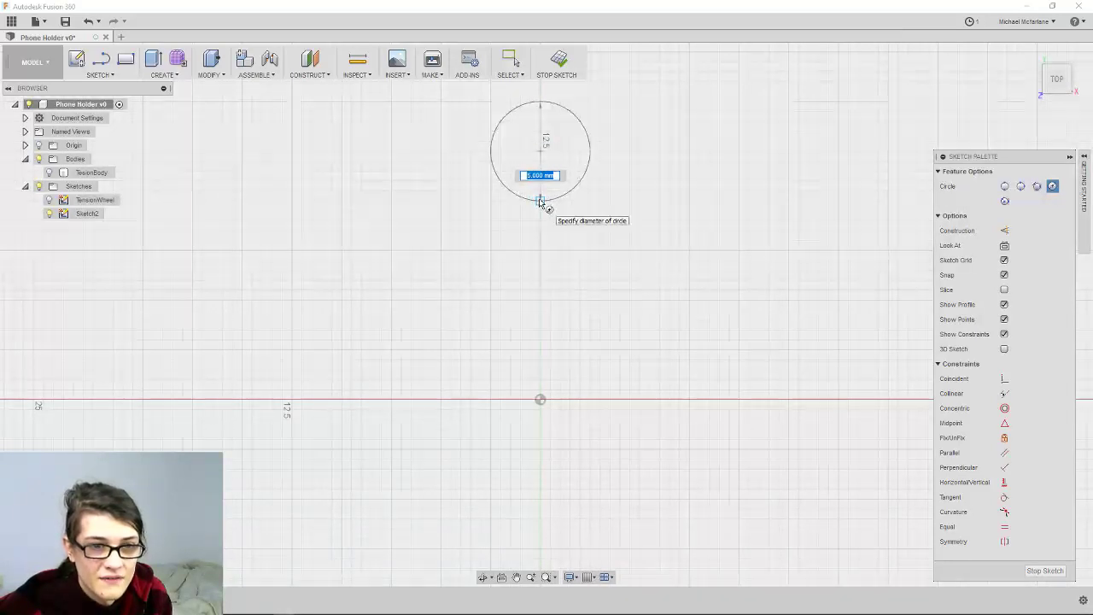
key("Tab")
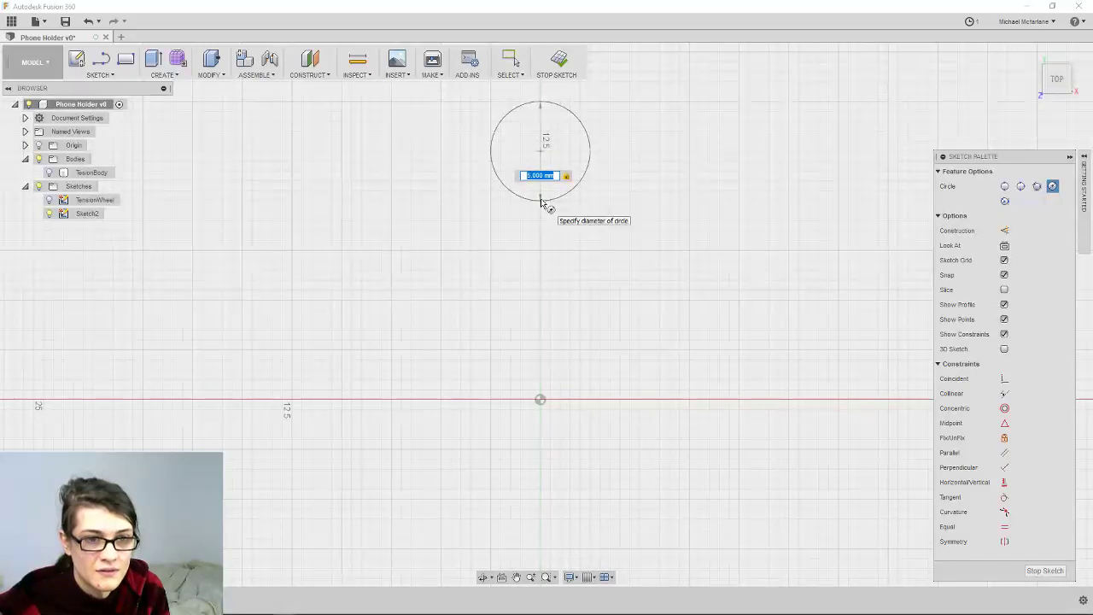
key("Return")
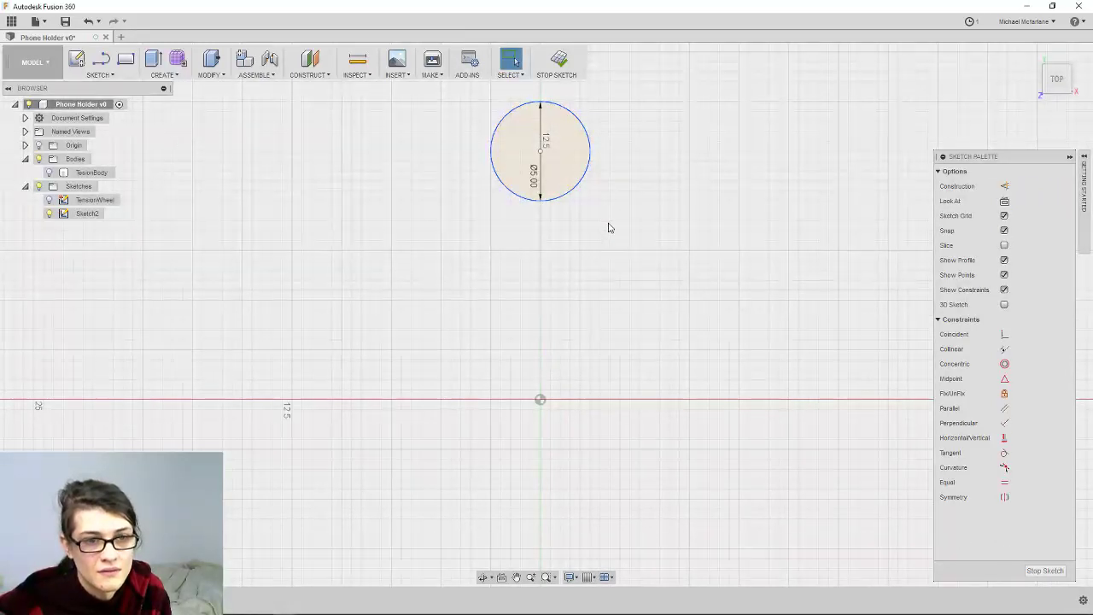
left_click(49, 200)
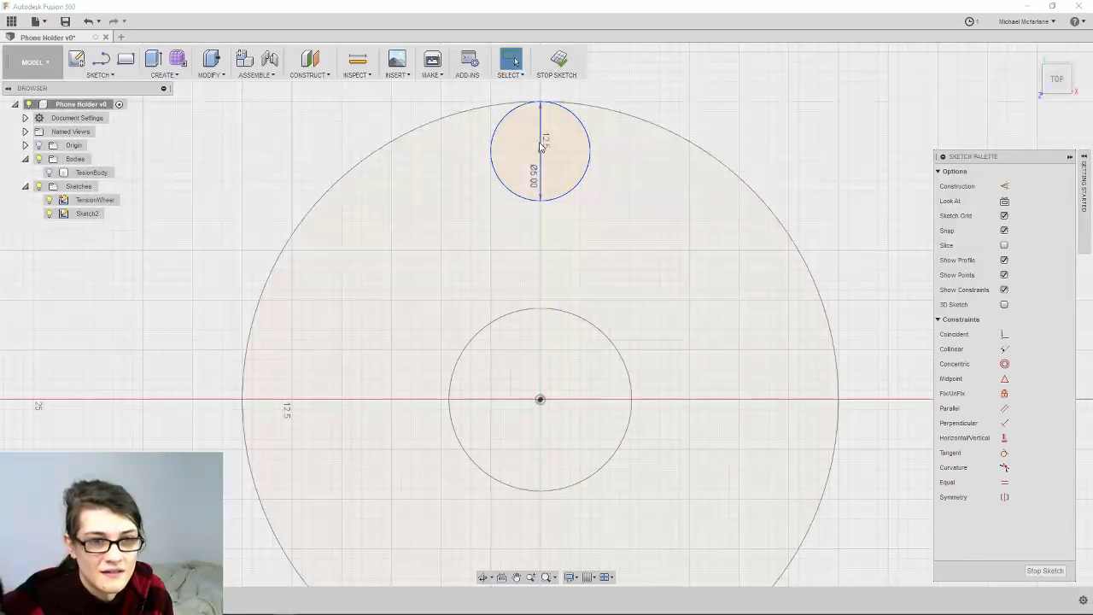
left_click_drag(546, 133, 540, 109)
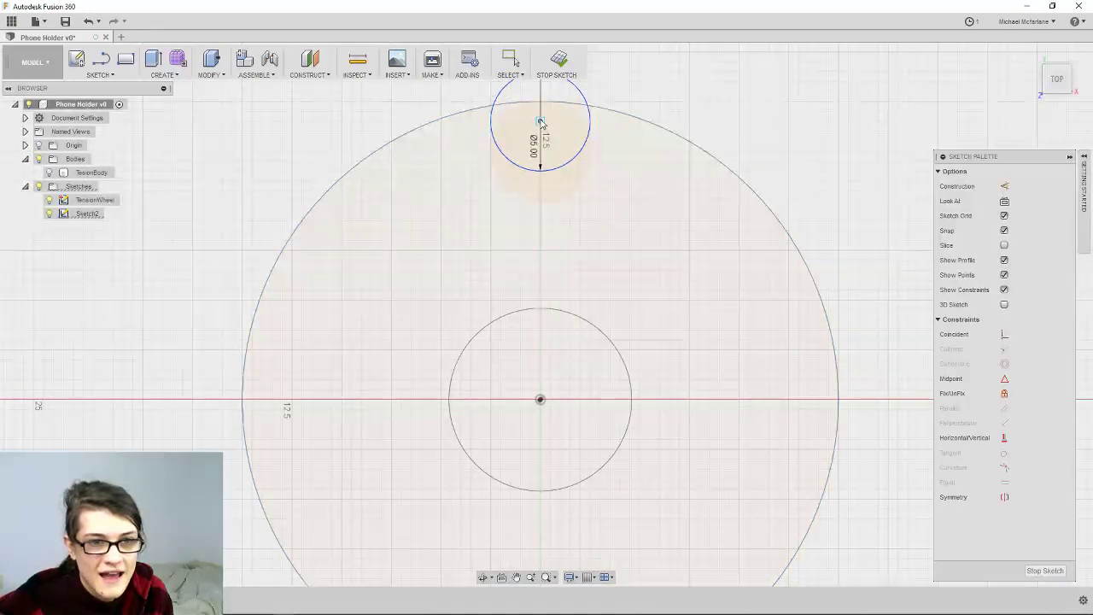
Constrain the small 5 mm circle to the outer circle of the disc sketch
key("Escape")
scroll(559, 98, "up", 3)
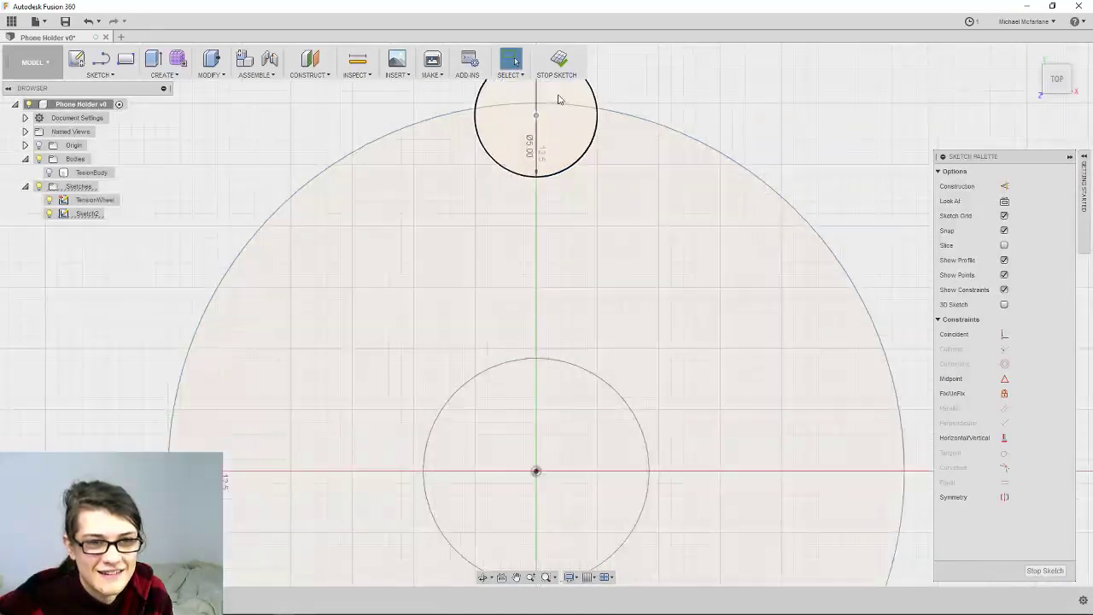
left_click(658, 129)
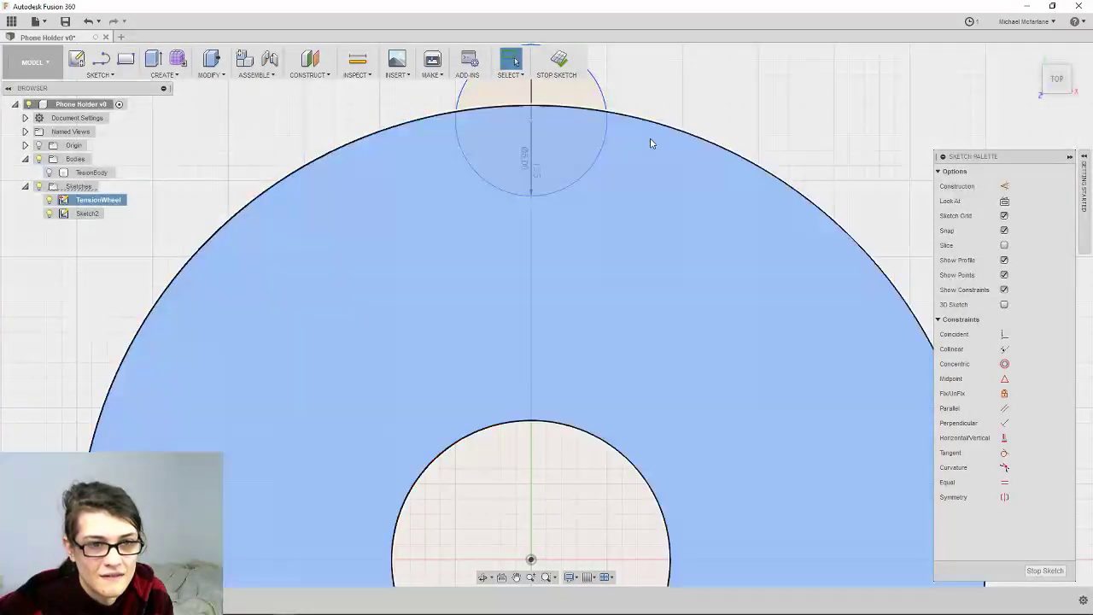
key("Escape")
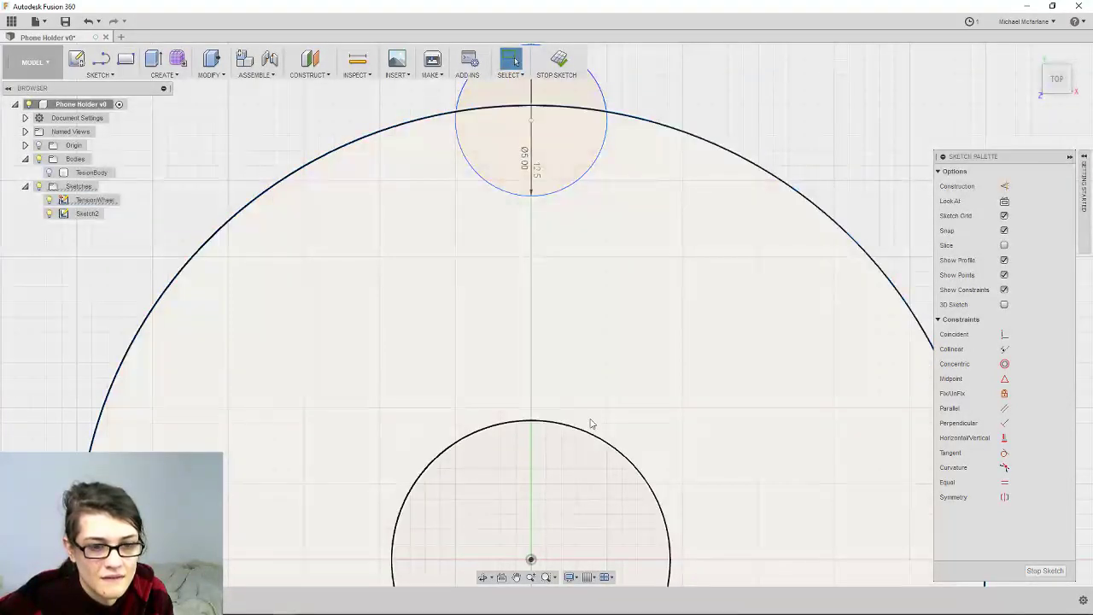
left_click(581, 430)
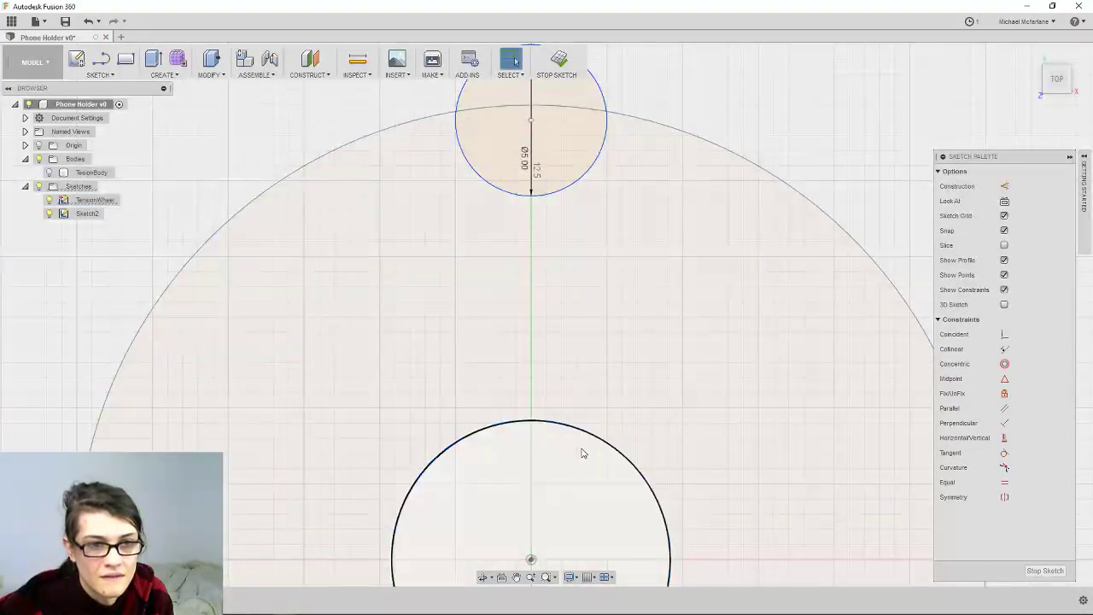
left_click(607, 111)
left_click(596, 110)
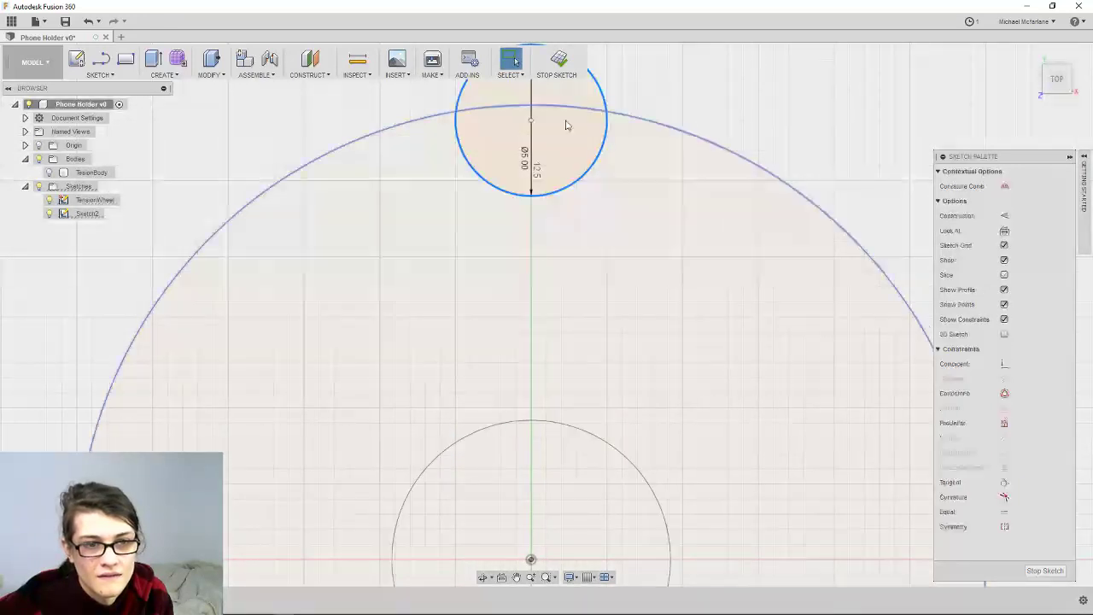
scroll(565, 126, "up", 2)
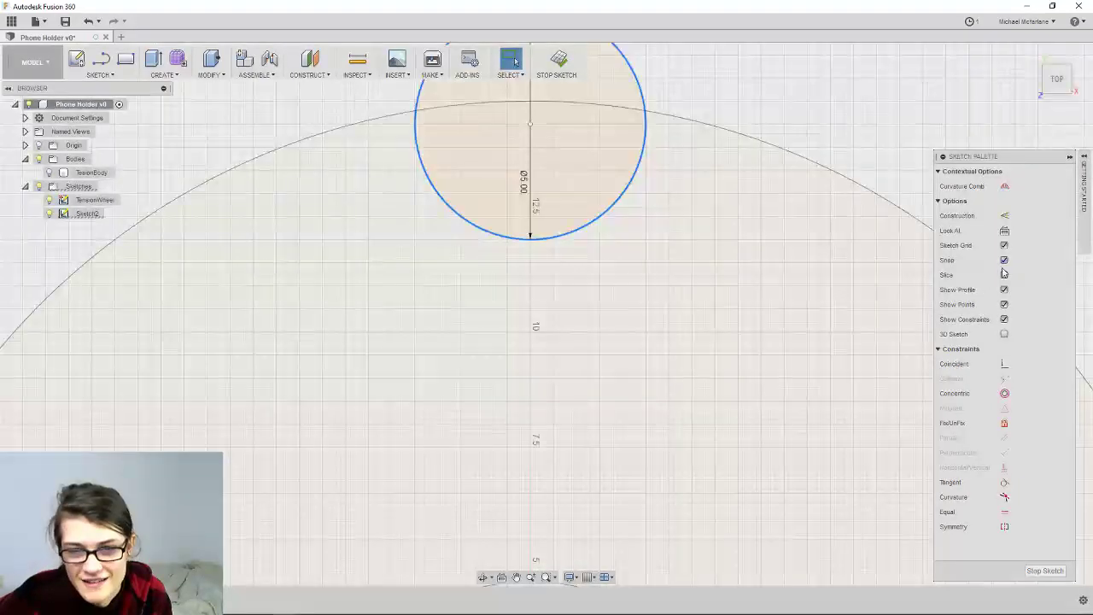
left_click(1005, 395)
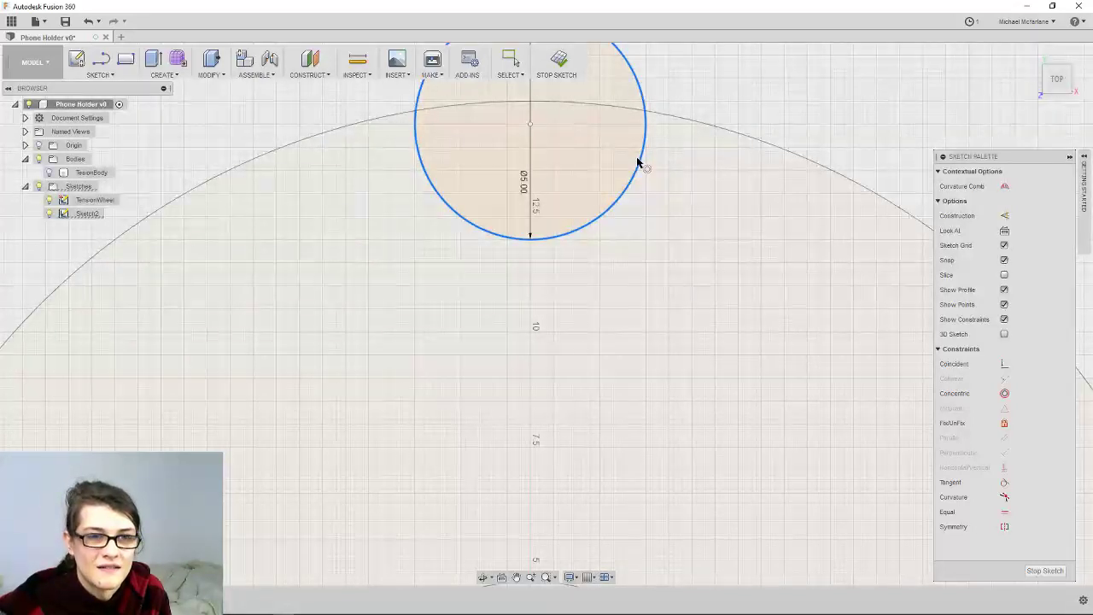
Slide the small circle's centre along the outer edge, then select it and zoom out
scroll(658, 205, "down", 2)
key("Escape")
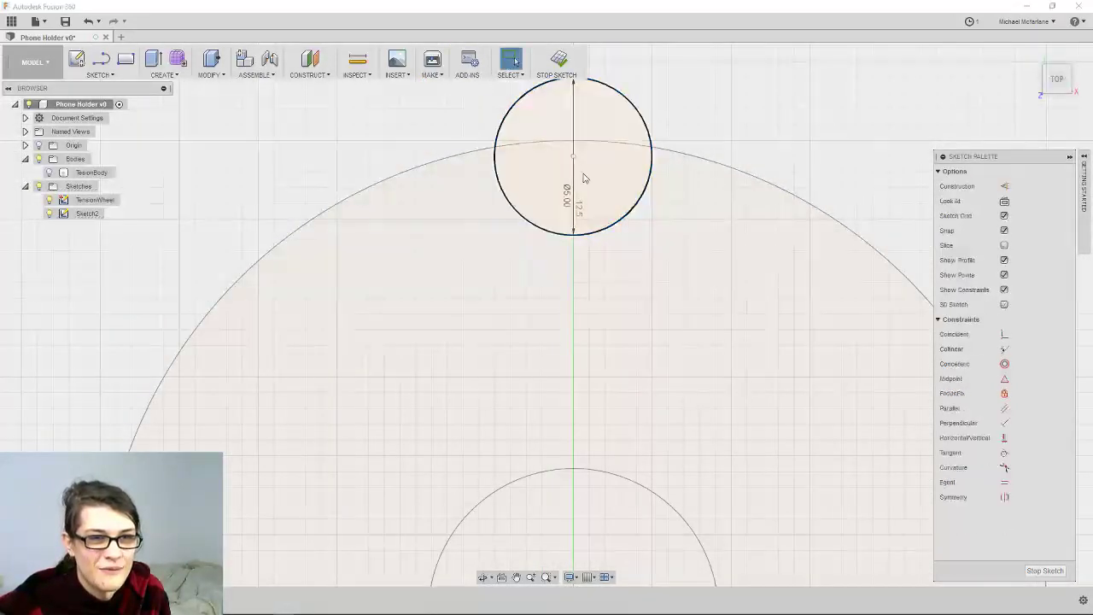
mouse_move(574, 161)
left_mouse_down()
mouse_move(573, 145)
mouse_move(734, 184)
mouse_move(573, 143)
left_mouse_up()
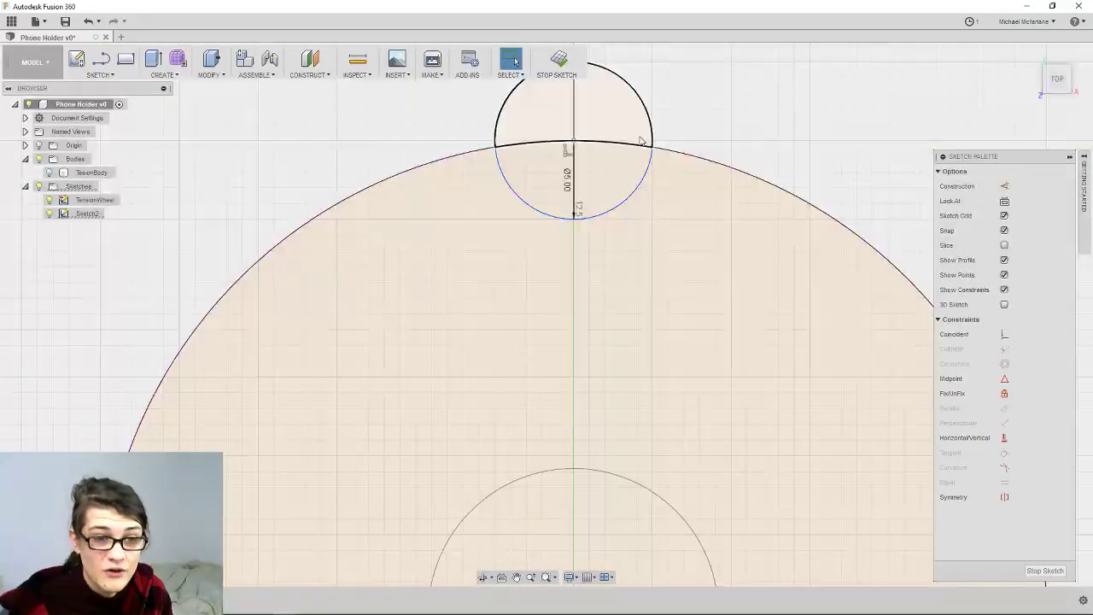
left_click(630, 198)
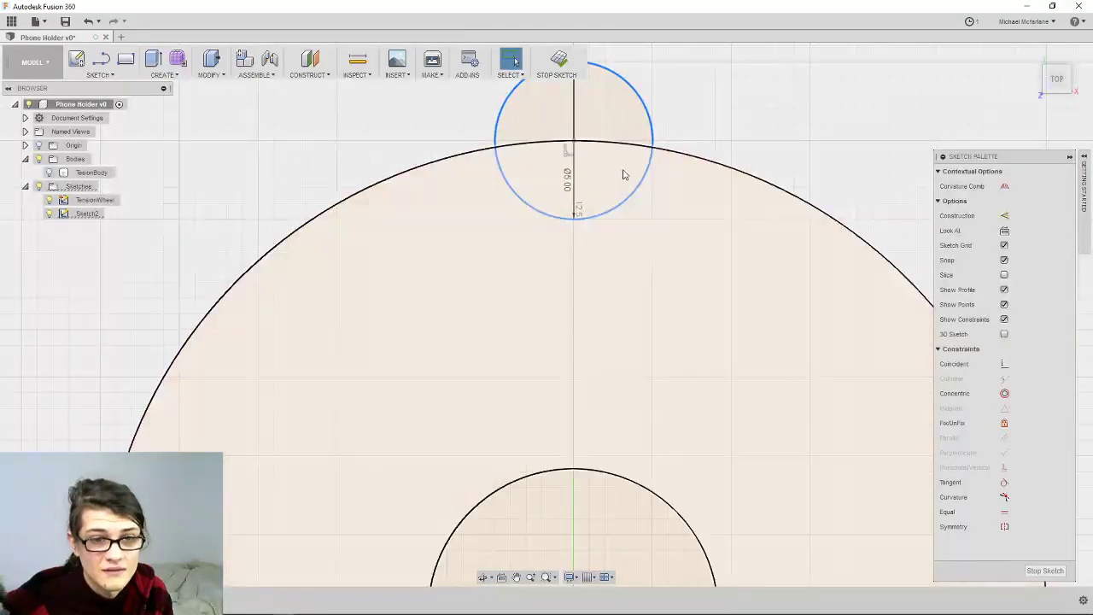
scroll(628, 126, "down", 4)
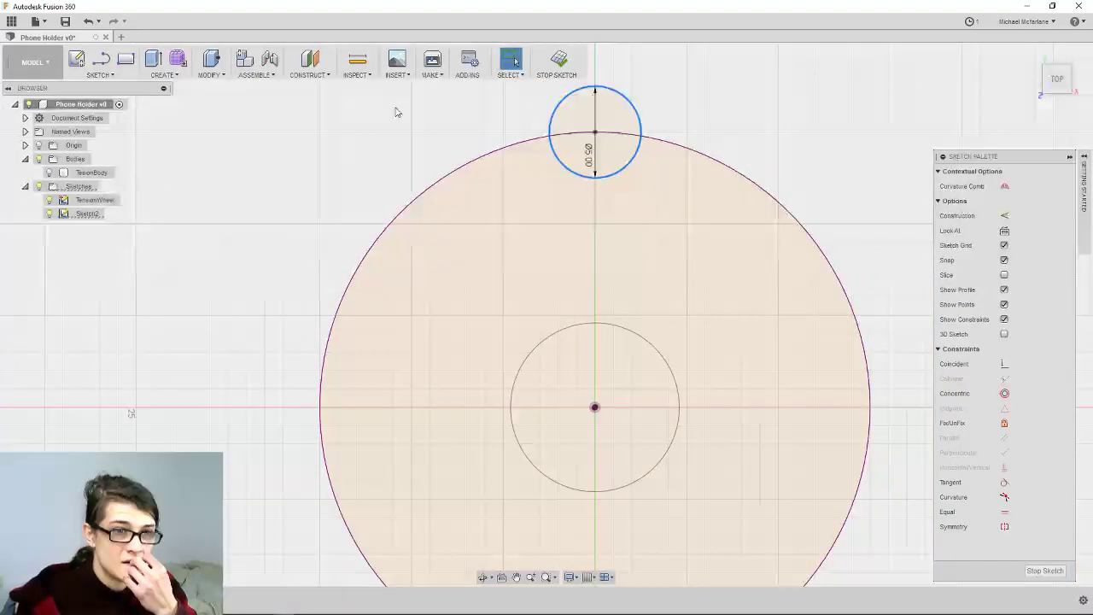
left_click(170, 75)
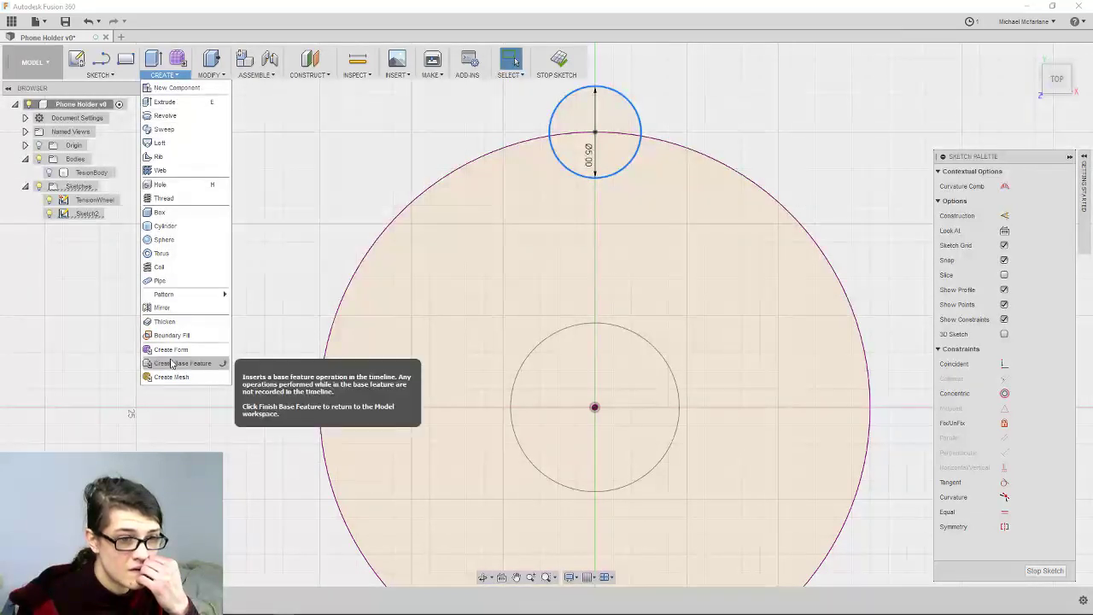
mouse_move(189, 299)
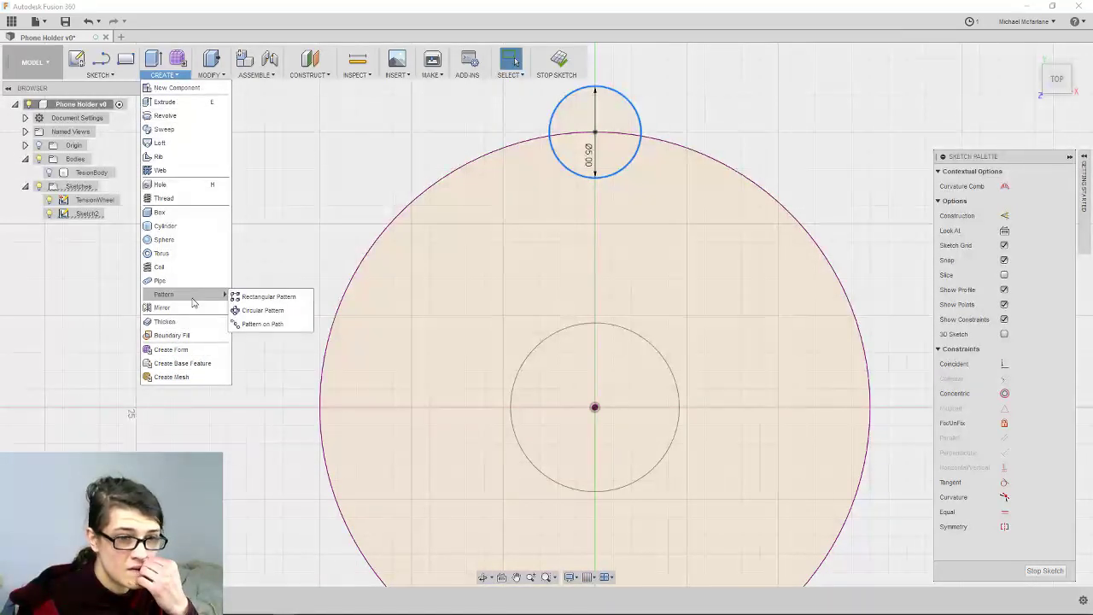
left_click(270, 314)
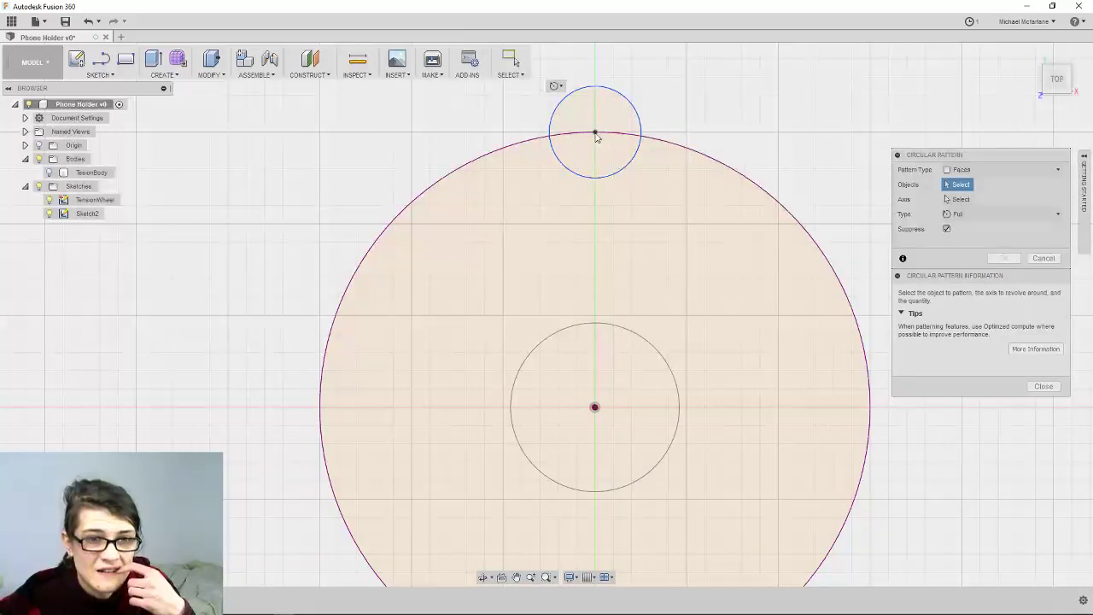
scroll(608, 131, "up", 1)
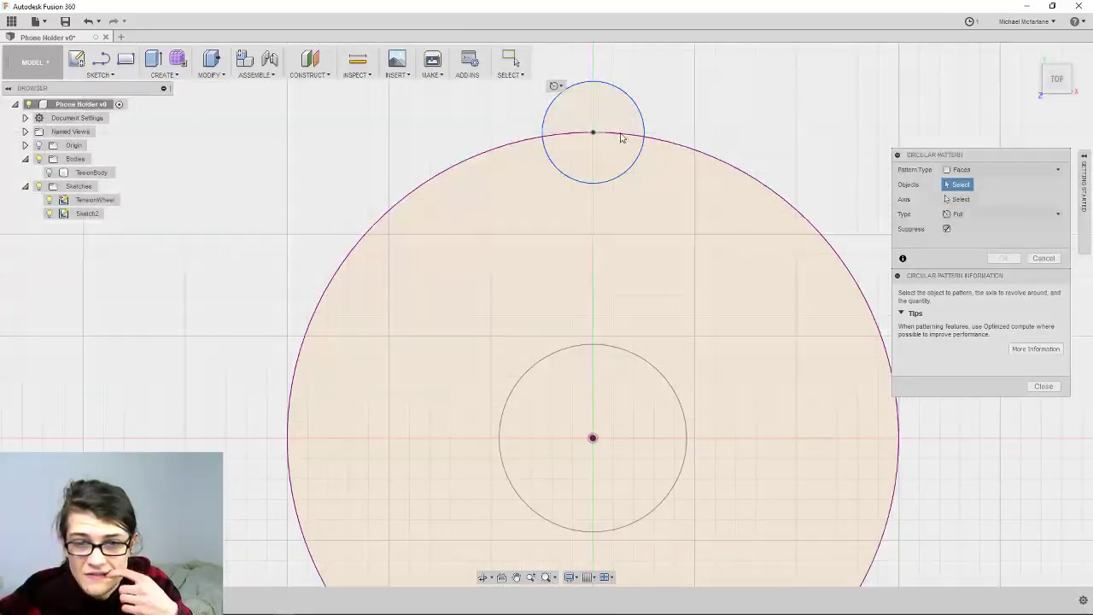
right_click(727, 122)
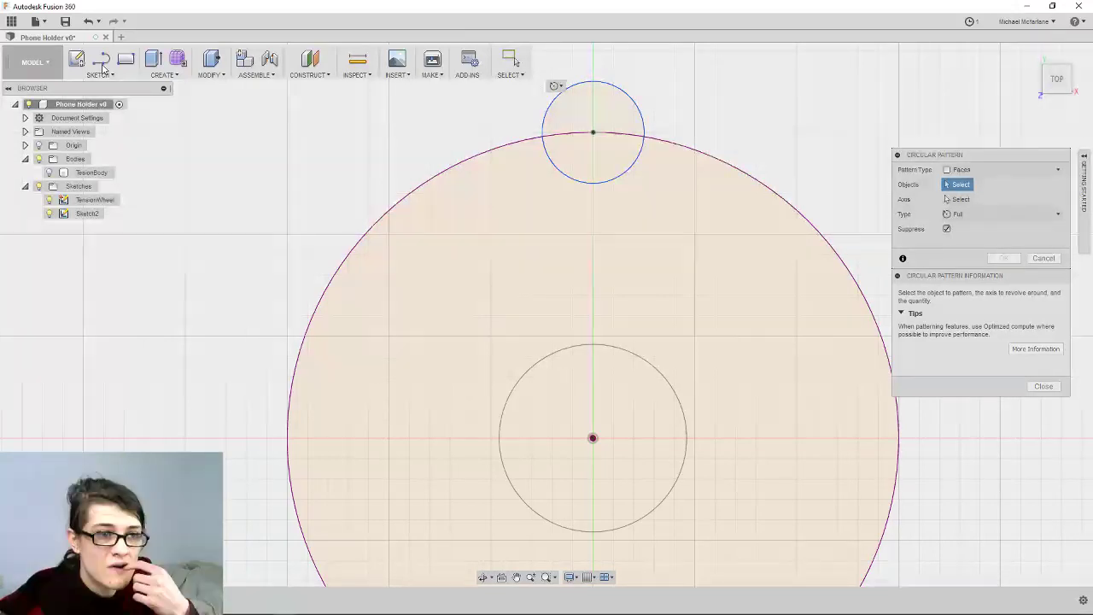
right_click(612, 85)
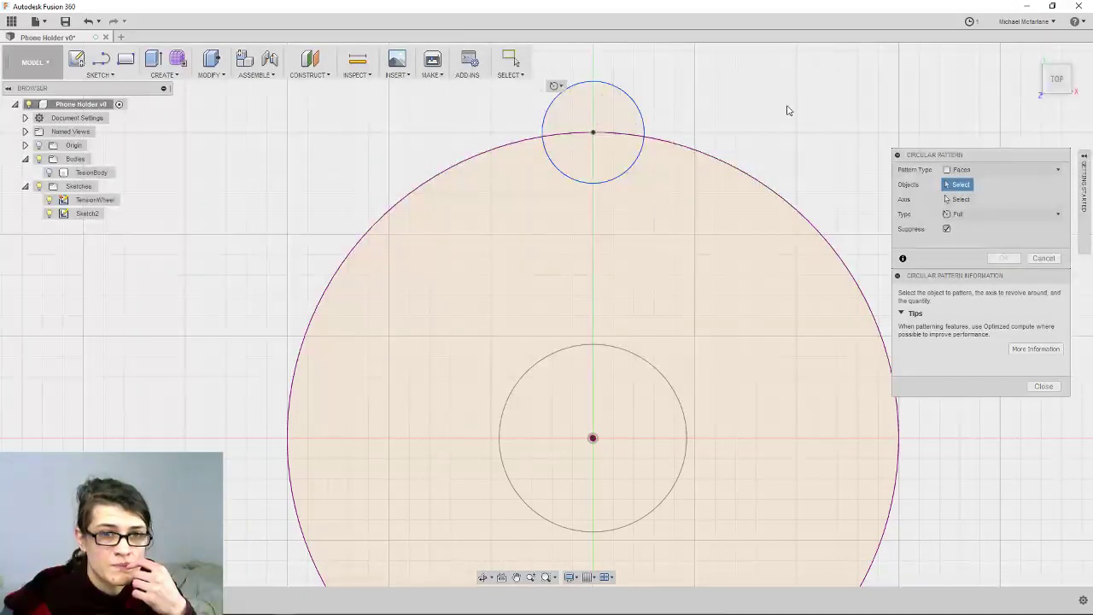
double_click(646, 134)
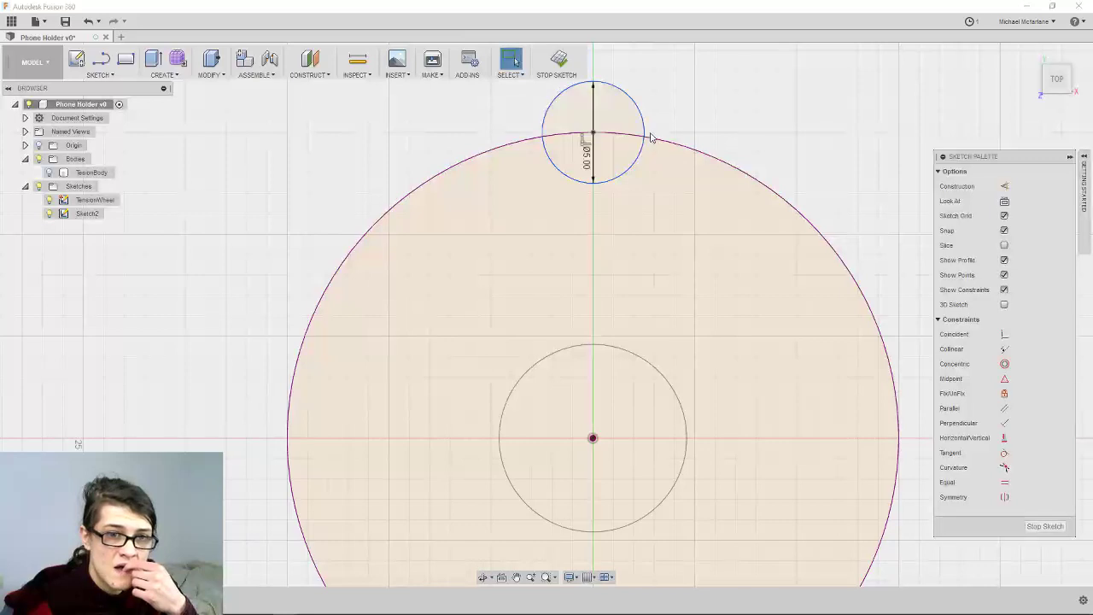
left_click(643, 128)
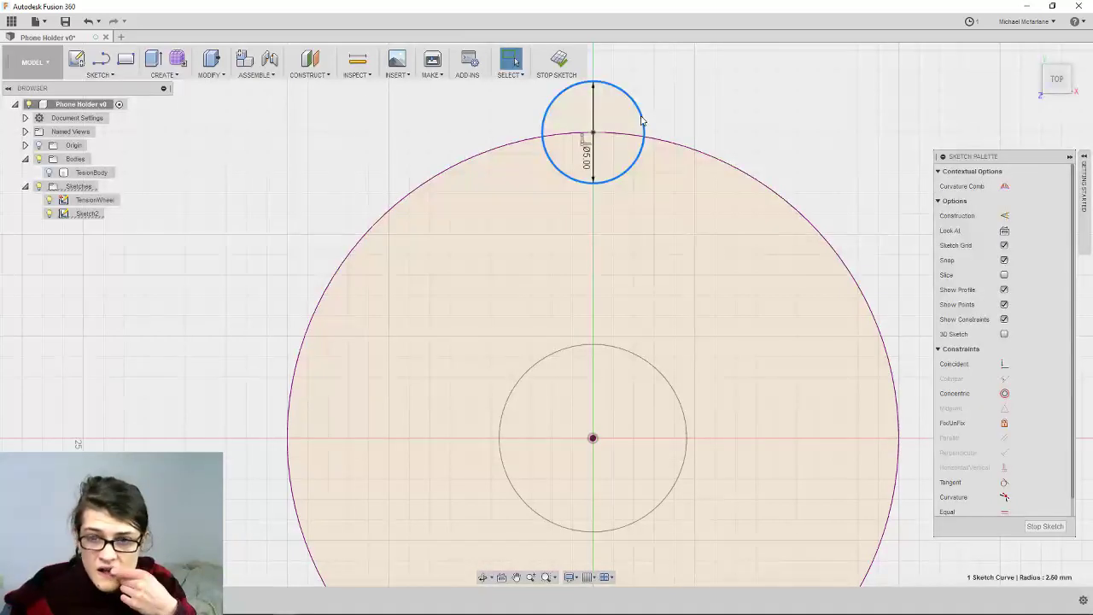
left_click(1085, 164)
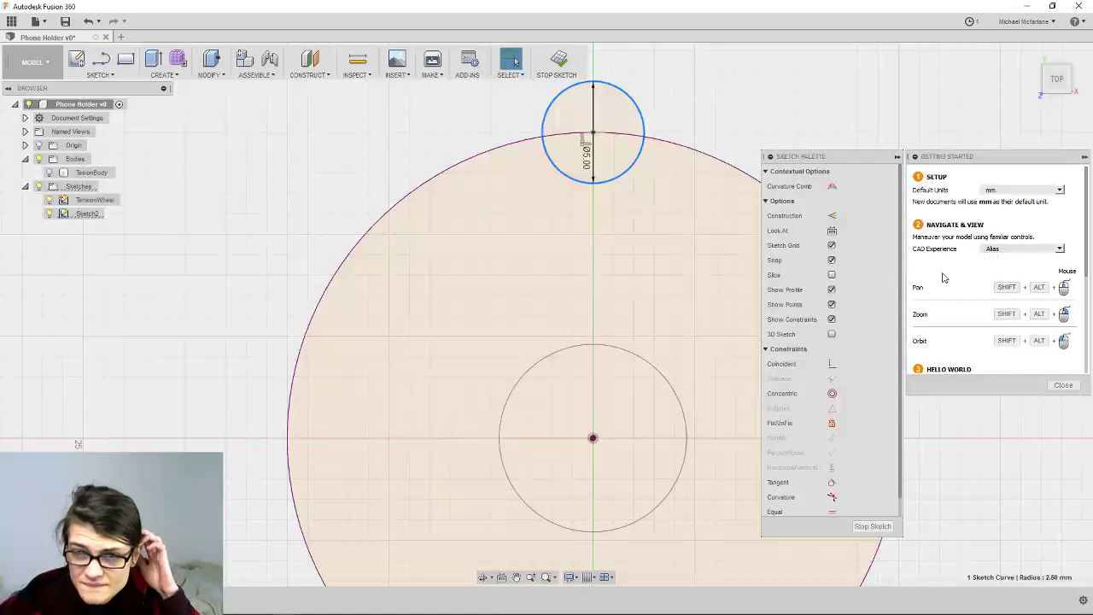
scroll(937, 282, "down", 5)
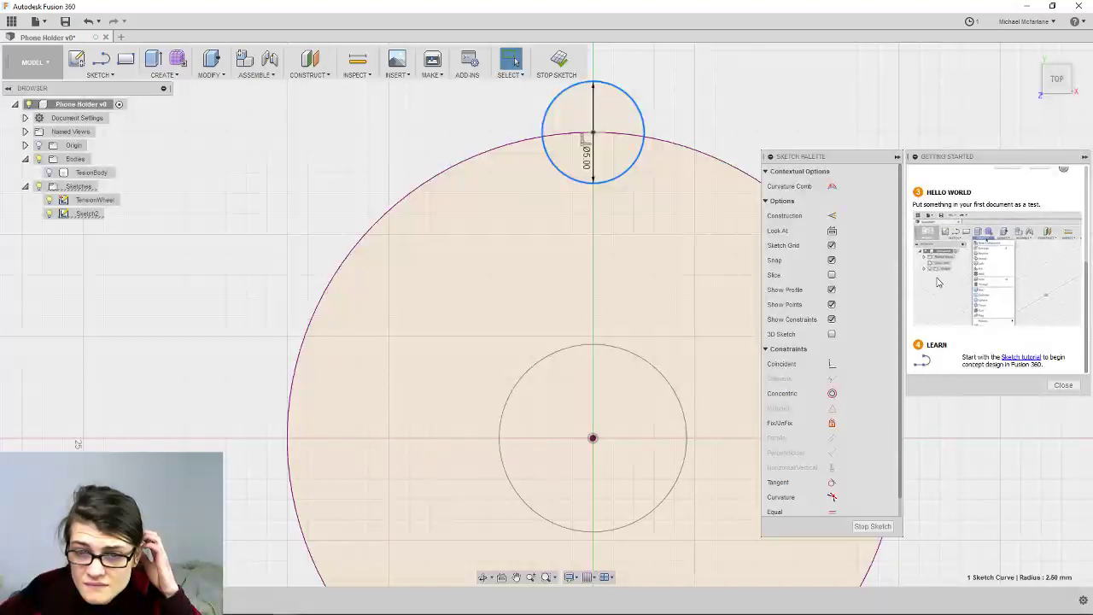
scroll(937, 282, "up", 2)
scroll(937, 282, "up", 2)
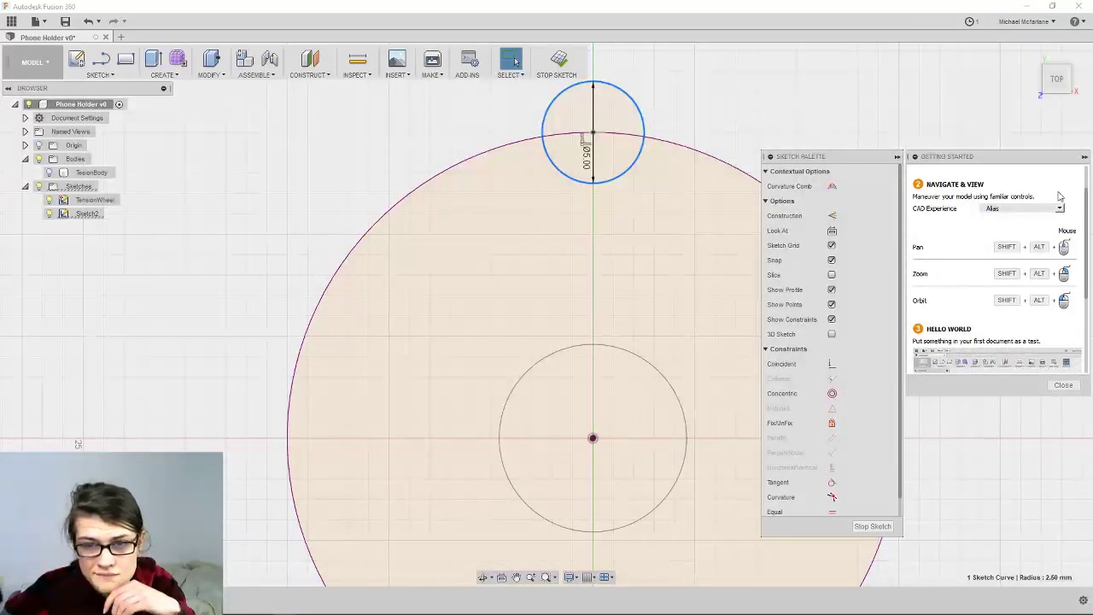
left_click(913, 158)
left_click(914, 158)
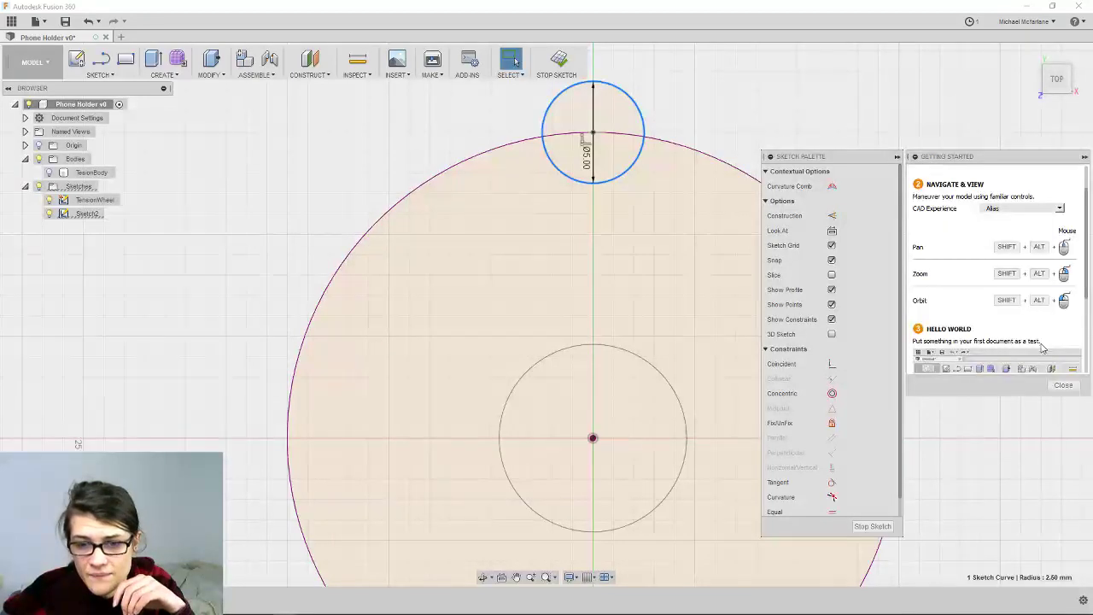
left_click(1065, 386)
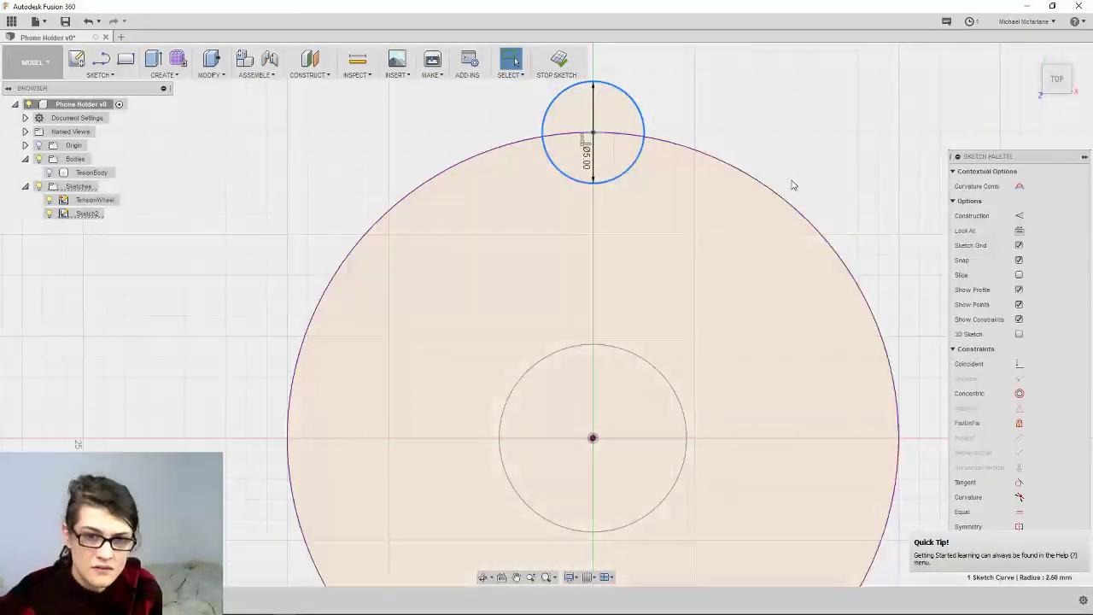
Recentre the disc in the view and cancel the Delete command
scroll(794, 183, "down", 1)
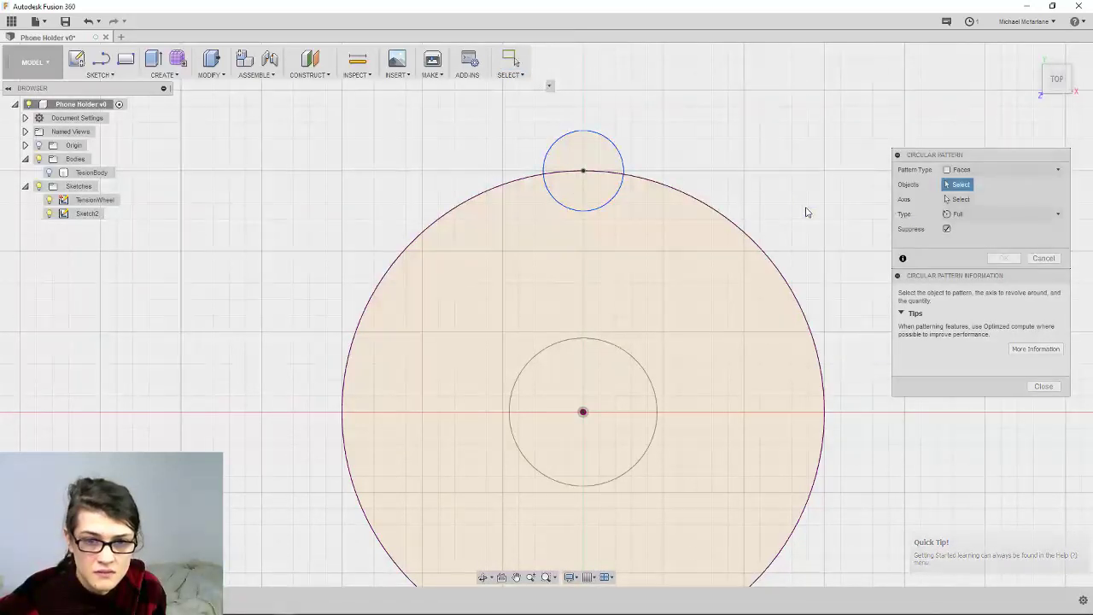
middle_click_drag(827, 239, 791, 200)
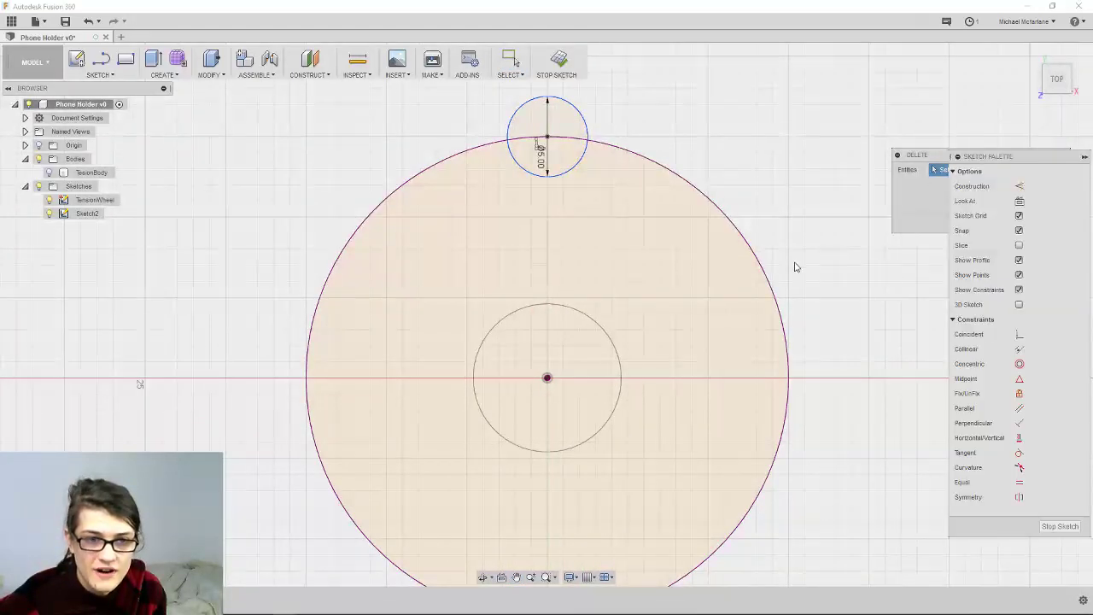
scroll(564, 137, "up", 3)
scroll(627, 161, "up", 1)
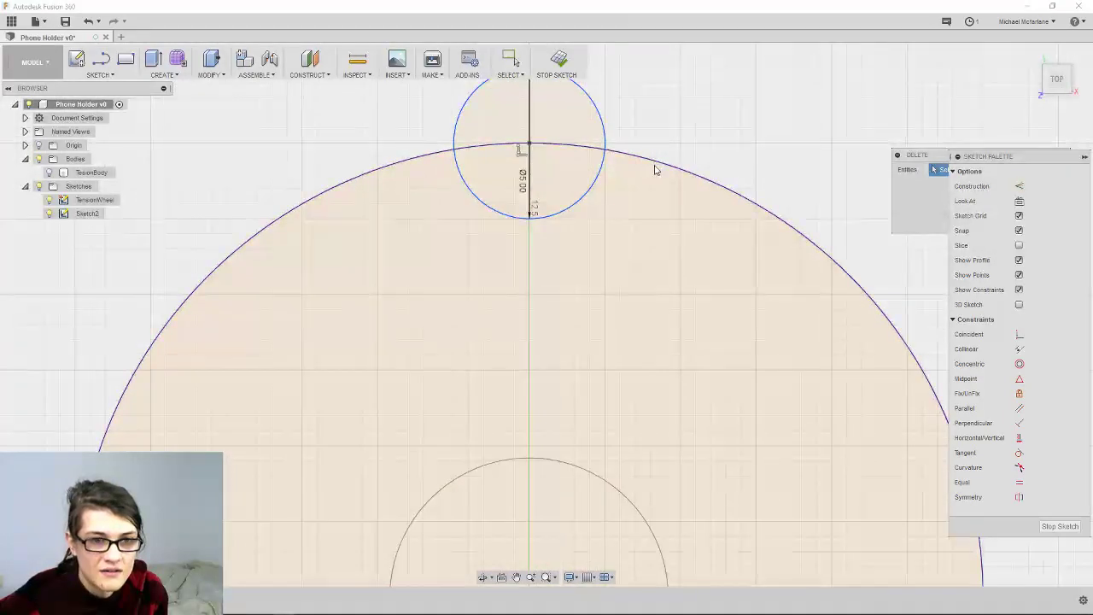
key("Escape")
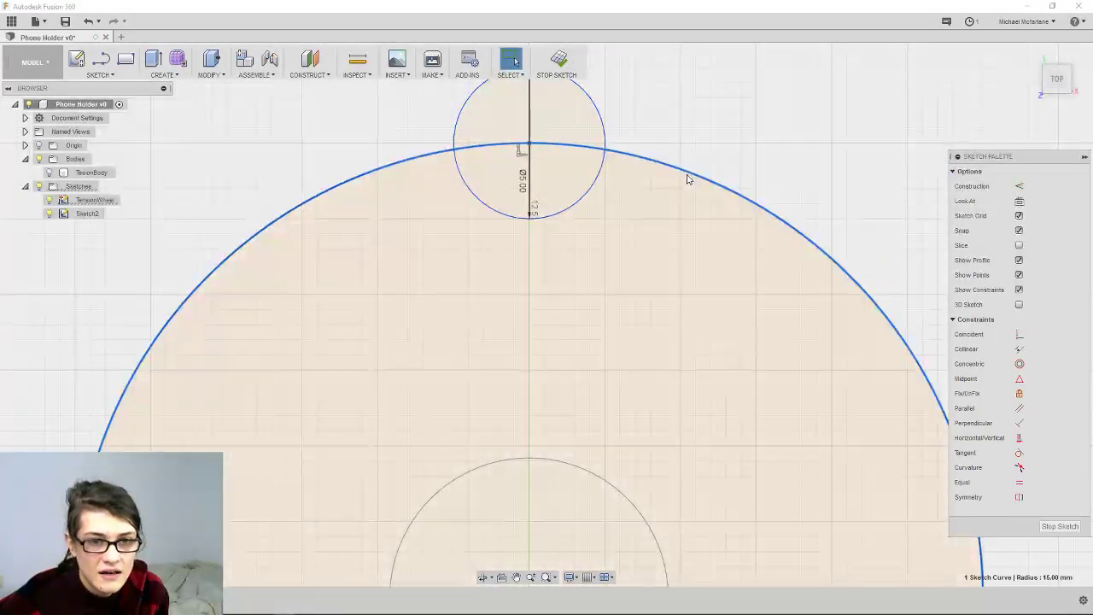
Select the disc's outer circle, then the TesionBody body under Bodies in the Browser
left_click(688, 180)
left_click(664, 246)
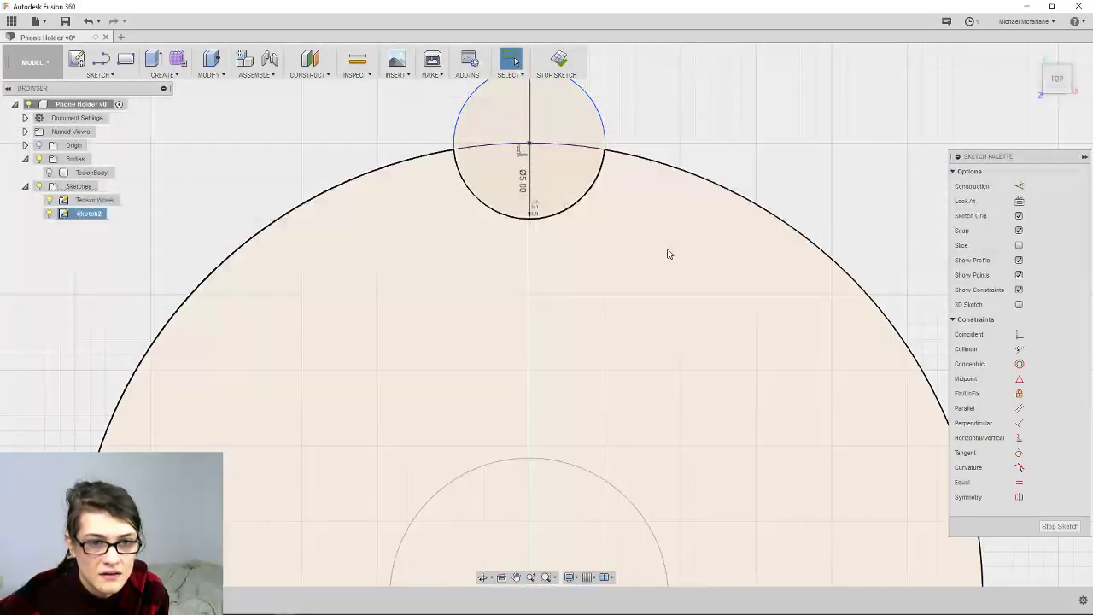
left_click(695, 179)
key("Escape")
scroll(639, 205, "down", 5)
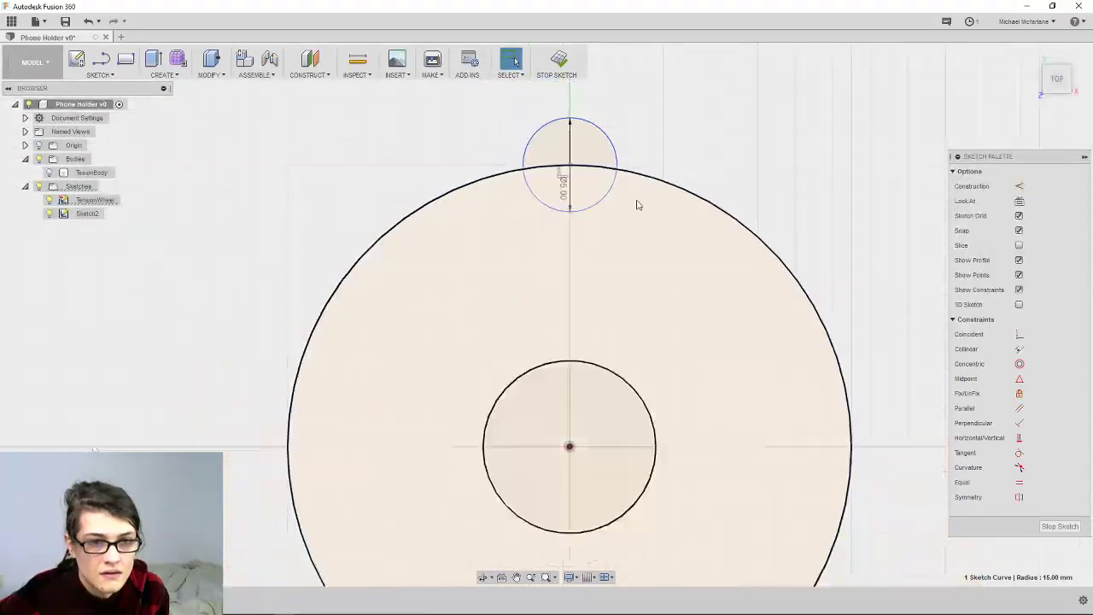
left_click(508, 195)
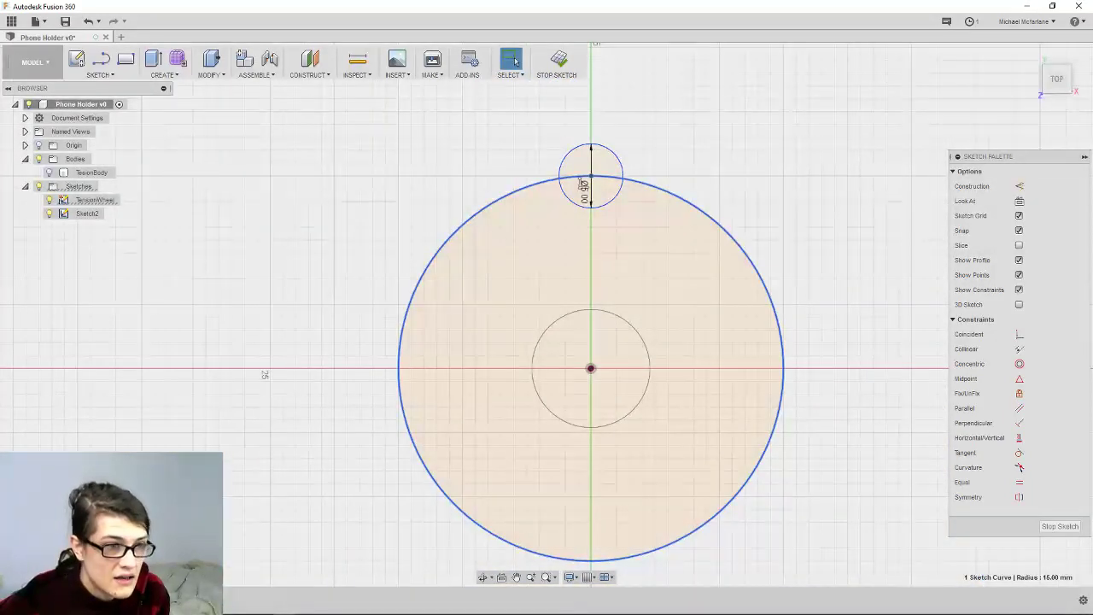
left_click(92, 172)
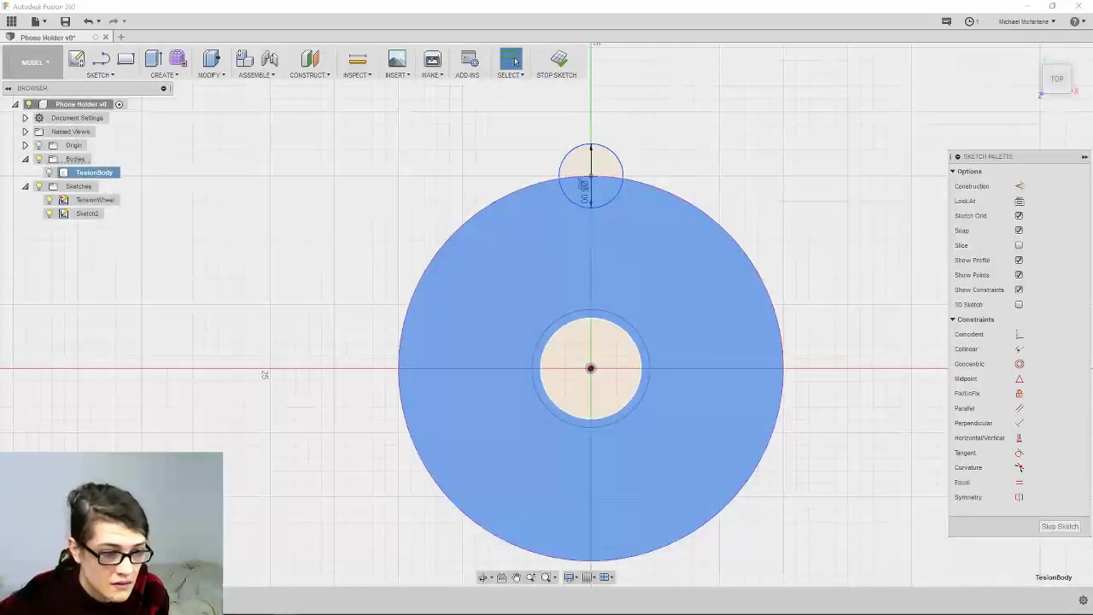
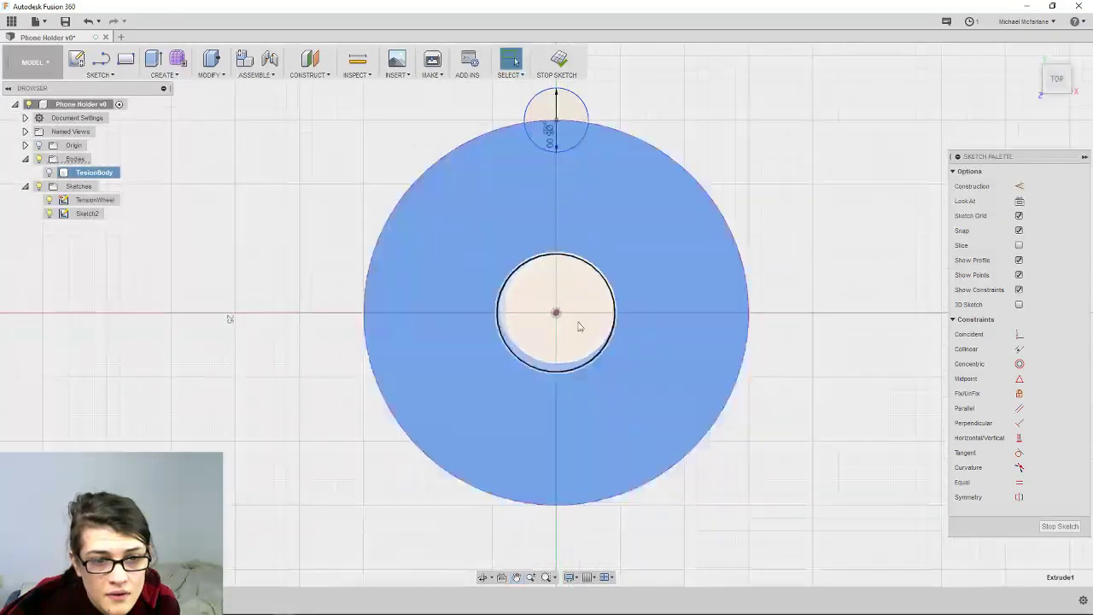
Orbit around the TensionBody disc to inspect it, then return to the top view
mouse_move(578, 325)
middle_mouse_down("shift")
mouse_move(551, 305)
mouse_move(530, 257)
mouse_move(704, 316)
middle_mouse_up("shift")
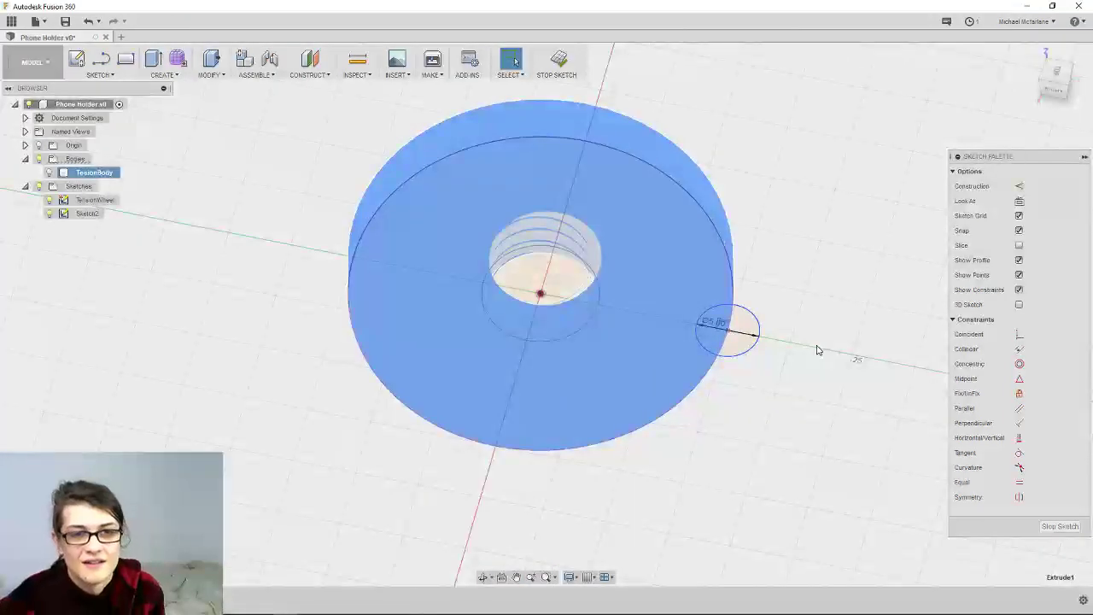
key("v")
key("v")
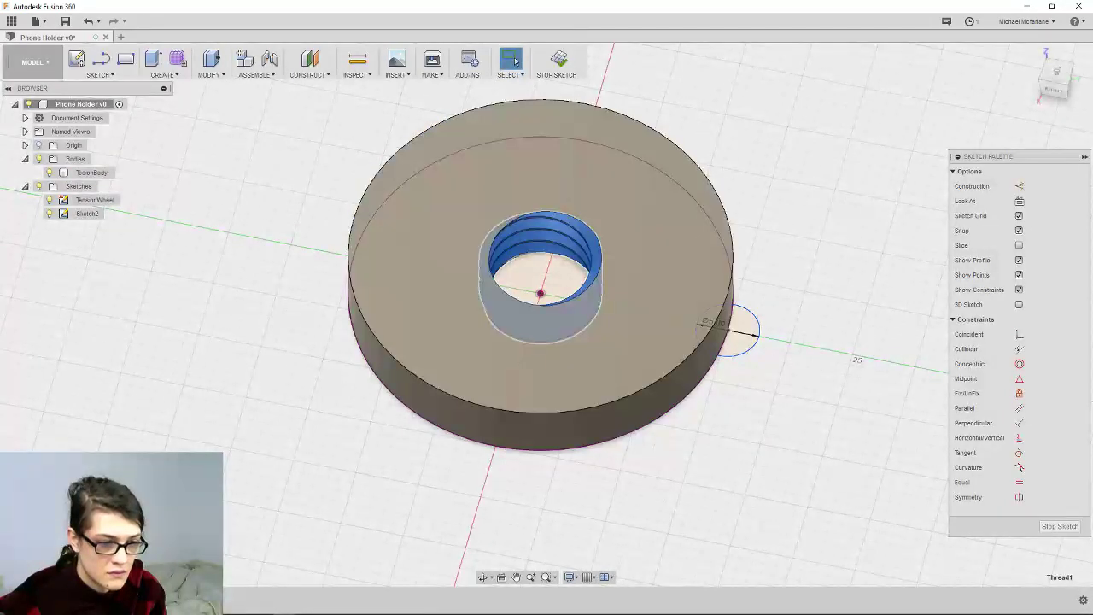
left_click(581, 332)
middle_click_drag(581, 332, 581, 393)
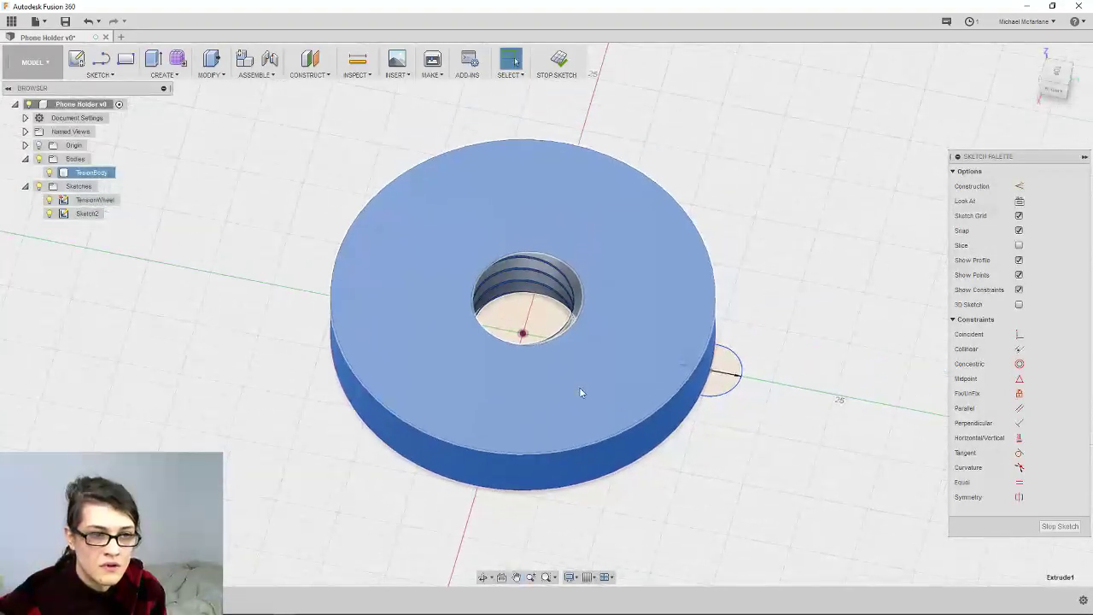
middle_click_drag(660, 408, 690, 284, "shift")
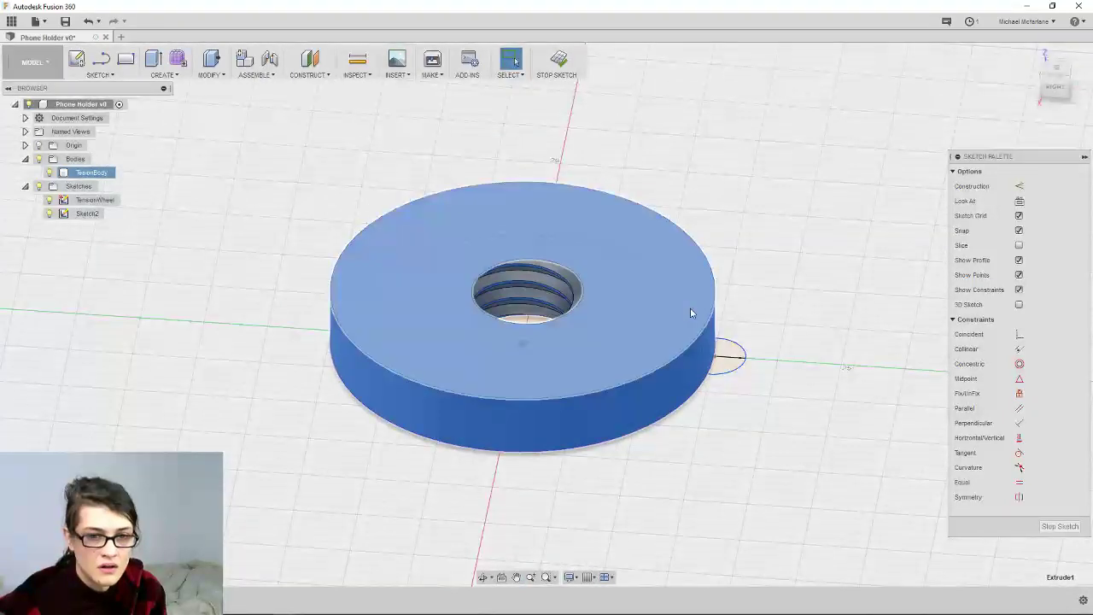
left_click(689, 313)
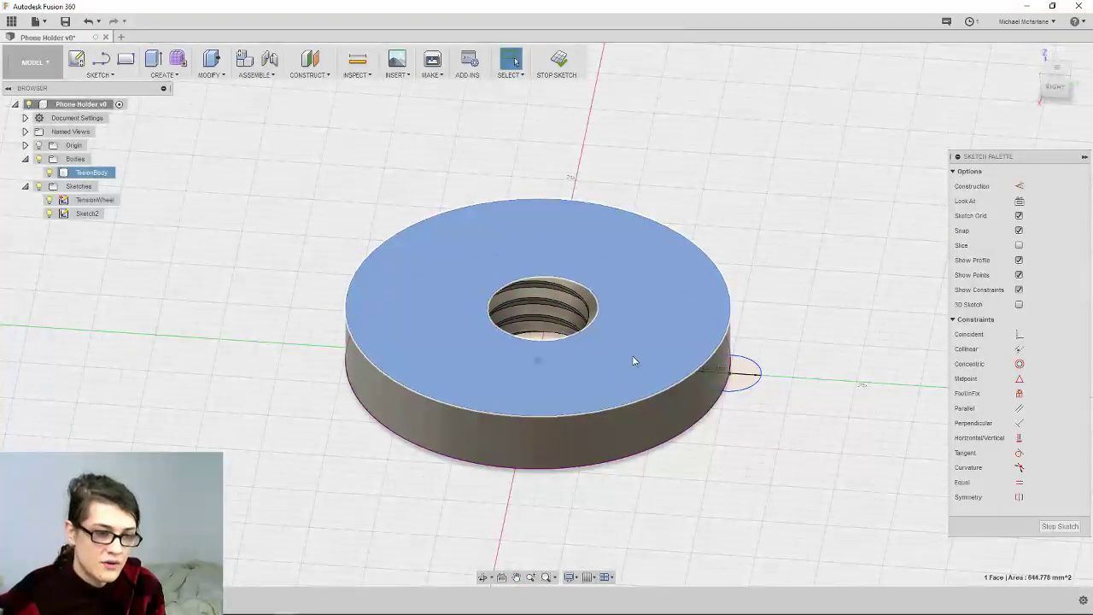
middle_click_drag(633, 360, 713, 419)
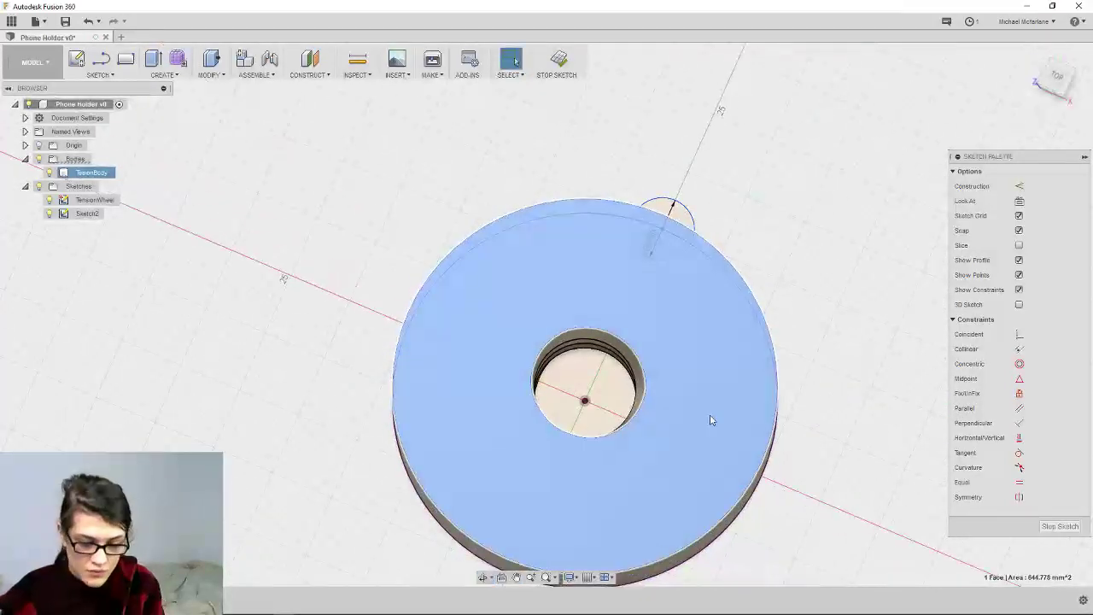
left_click(1059, 79)
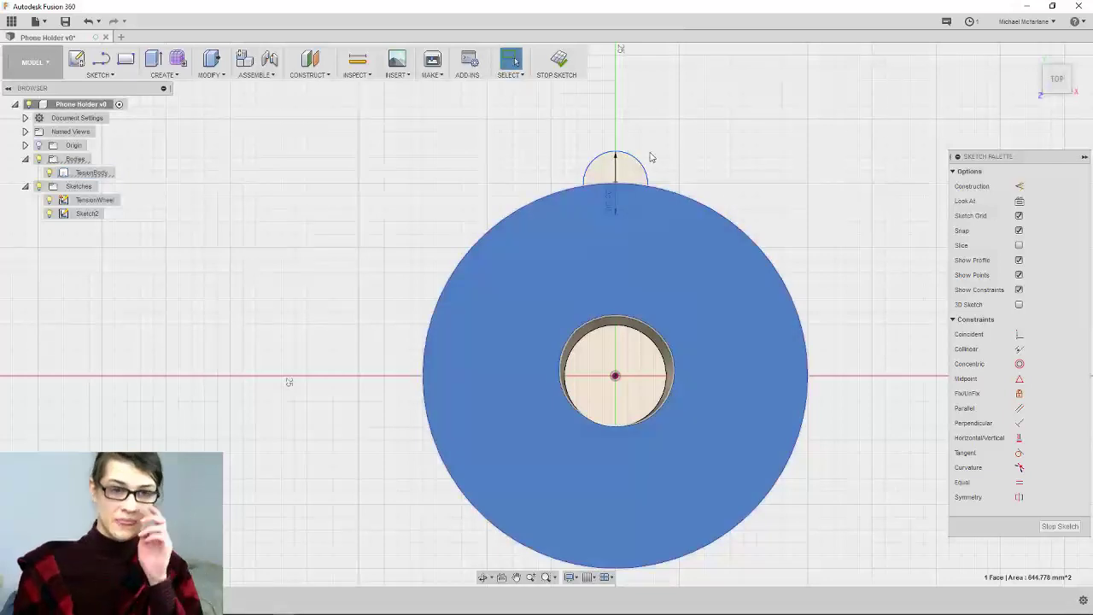
Snap the small Ø5.00 circle's centre onto the vertical axis
left_click(630, 175)
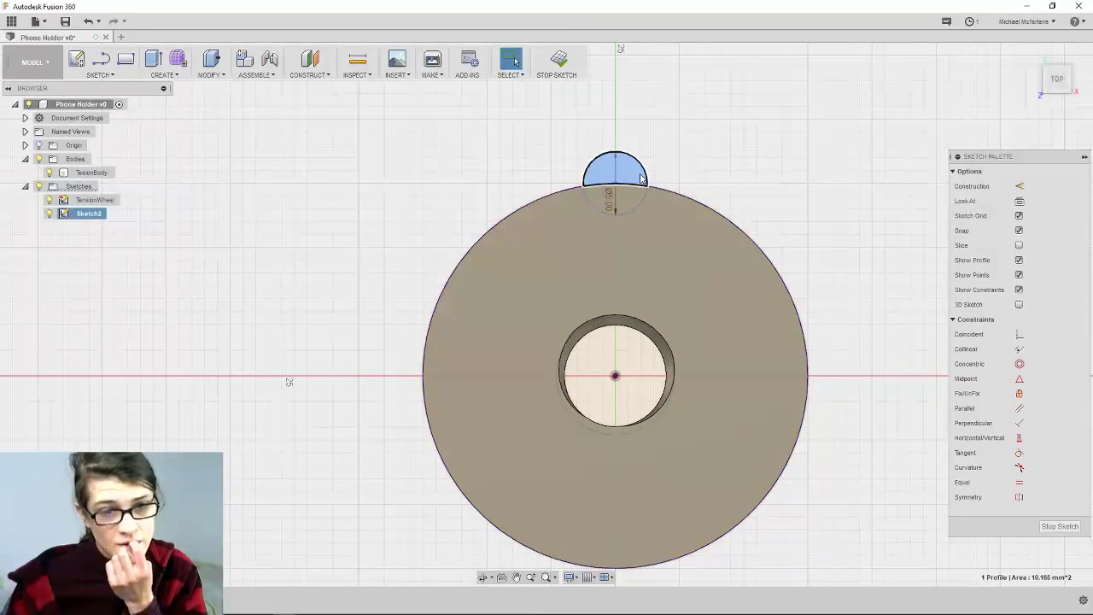
double_click(88, 216)
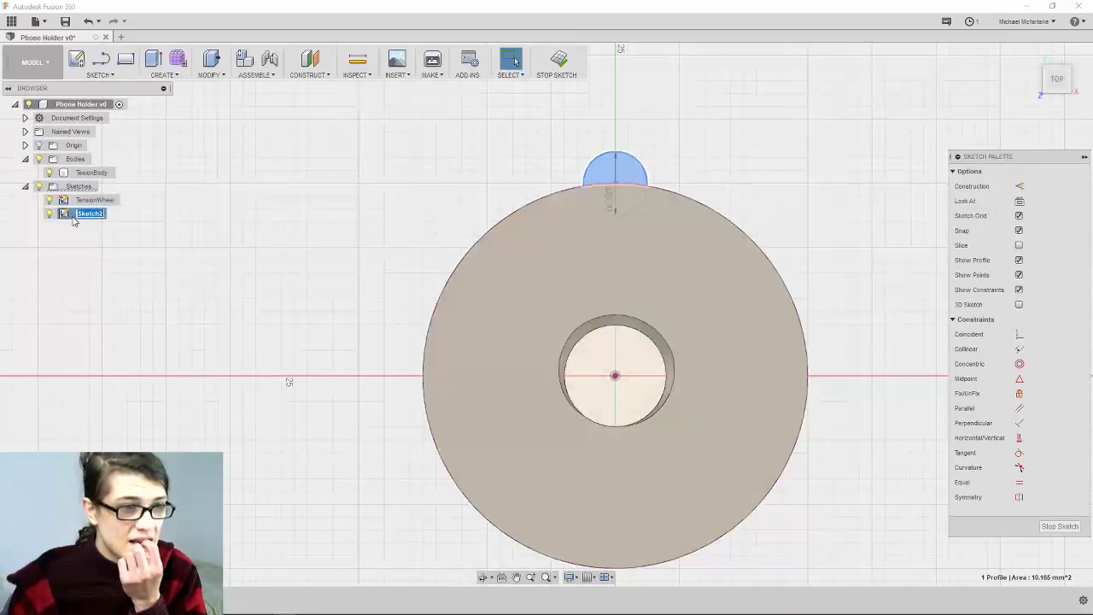
left_click(98, 221)
left_click(97, 218)
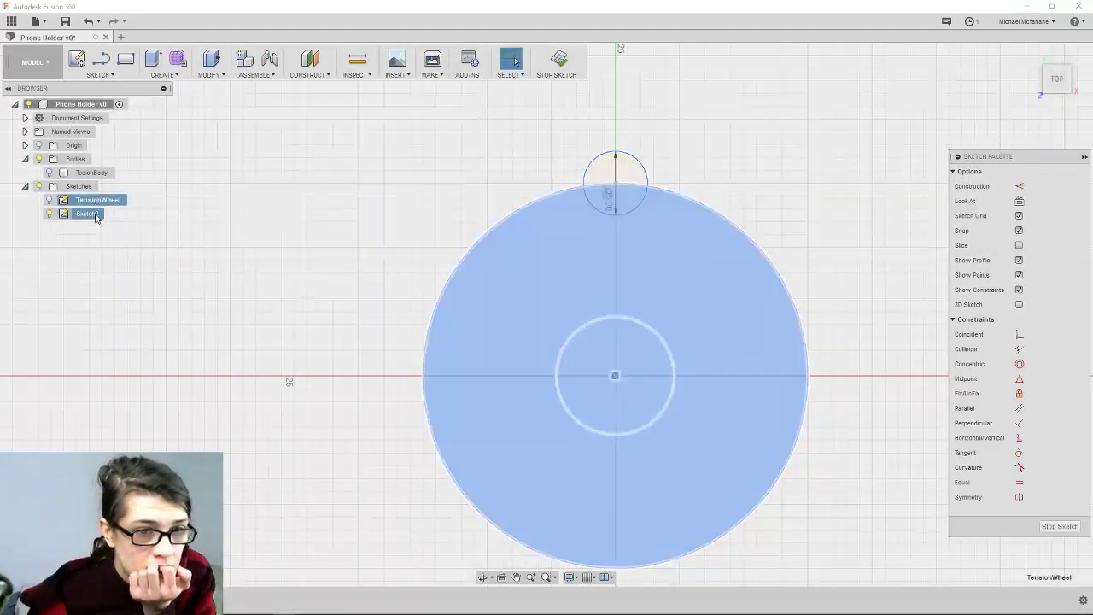
left_click(480, 135)
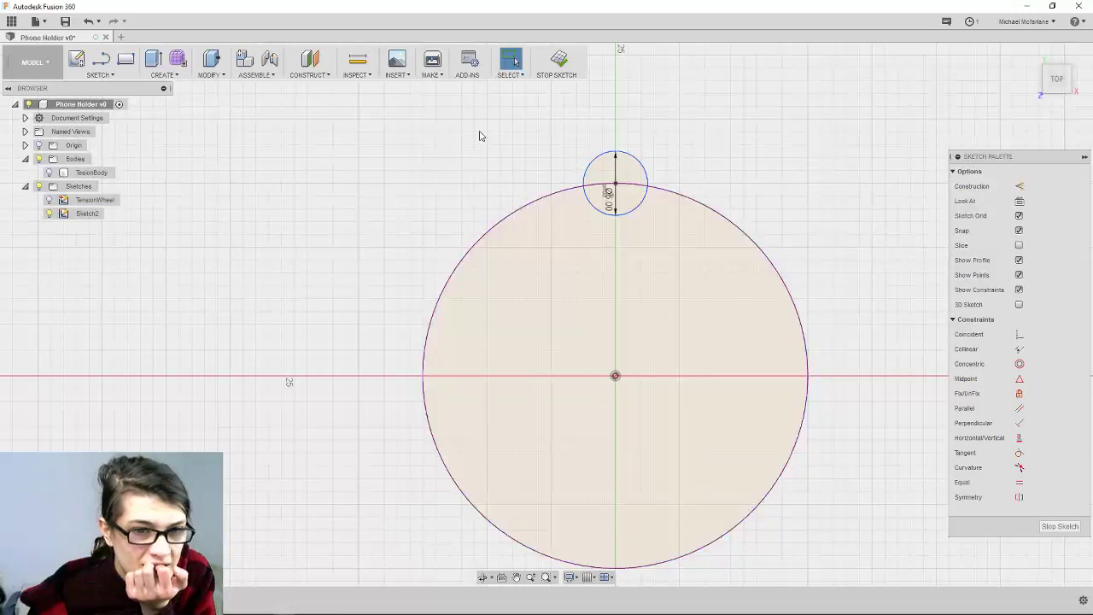
left_click(630, 171)
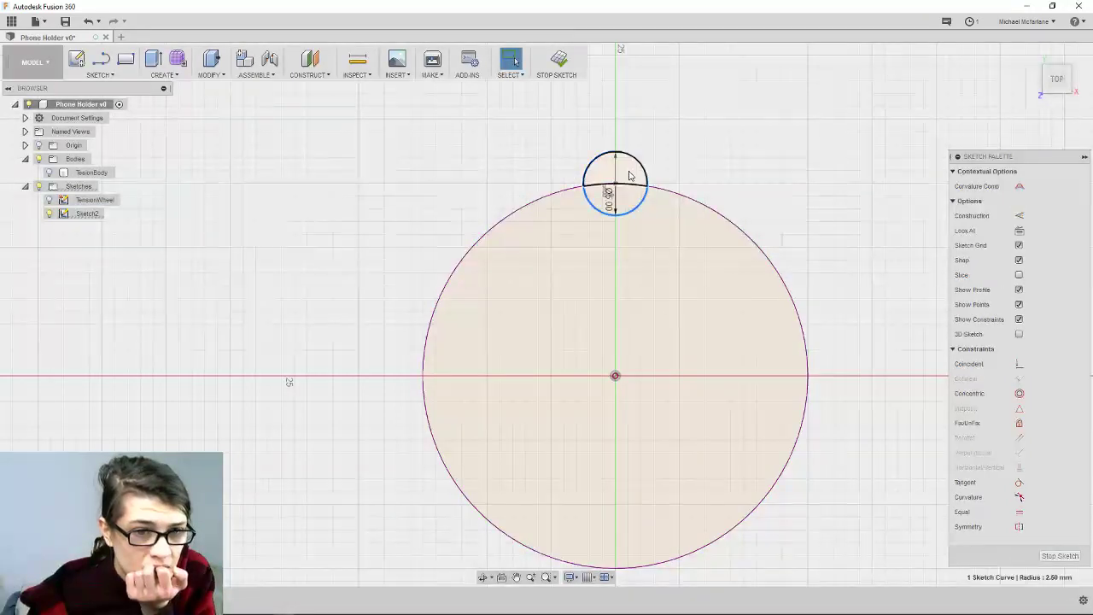
left_click(611, 170)
left_click(615, 184)
left_click_drag(618, 188, 615, 184)
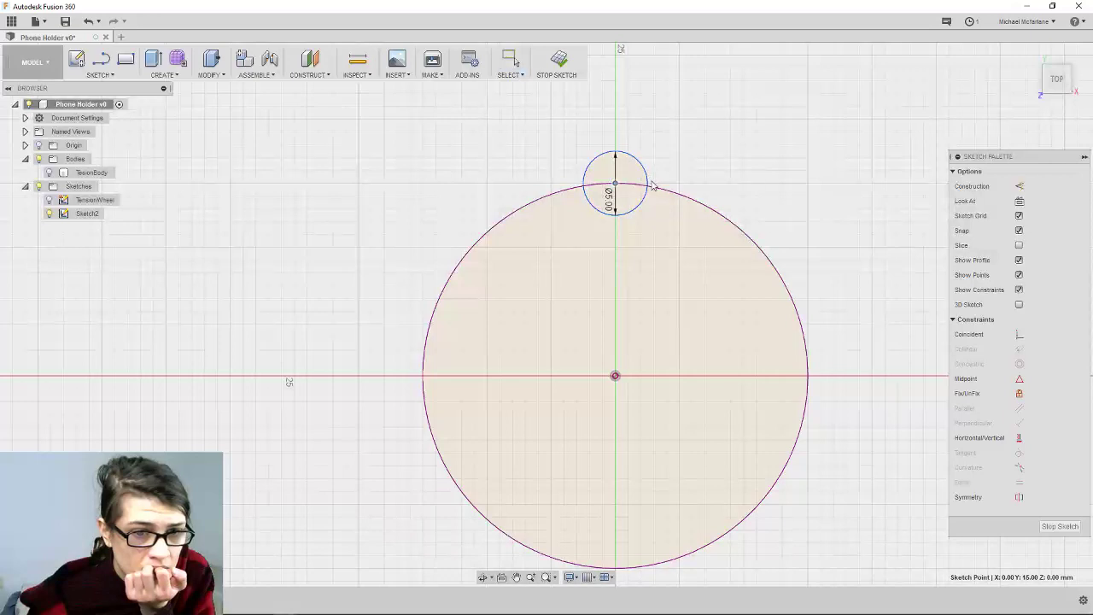
Toggle sketch and Sketch2 visibility to check which circles belong to Sketch2
left_click(38, 187)
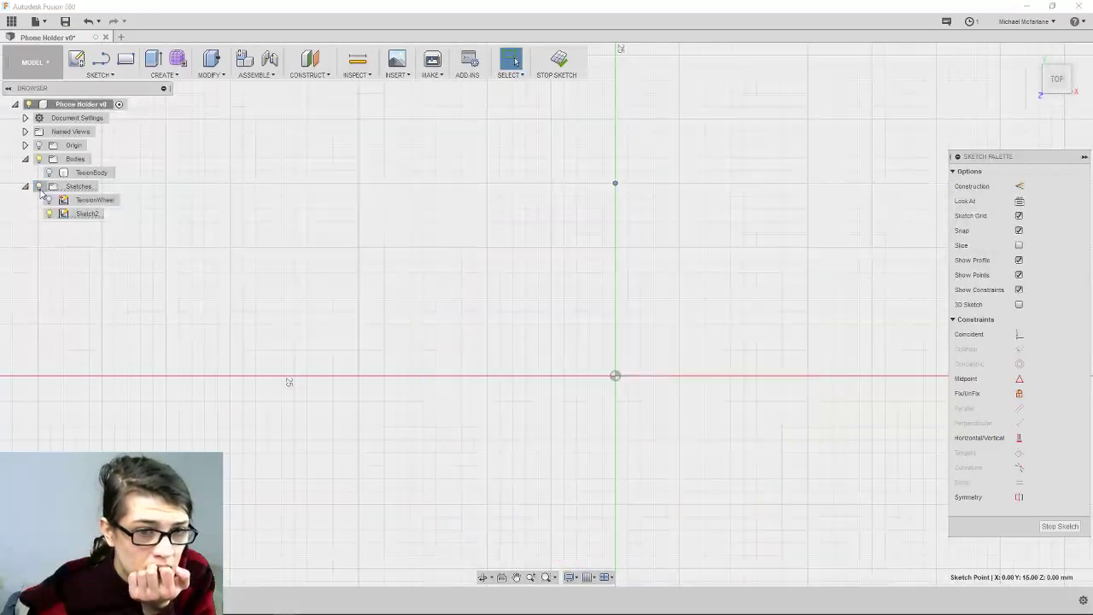
left_click(39, 187)
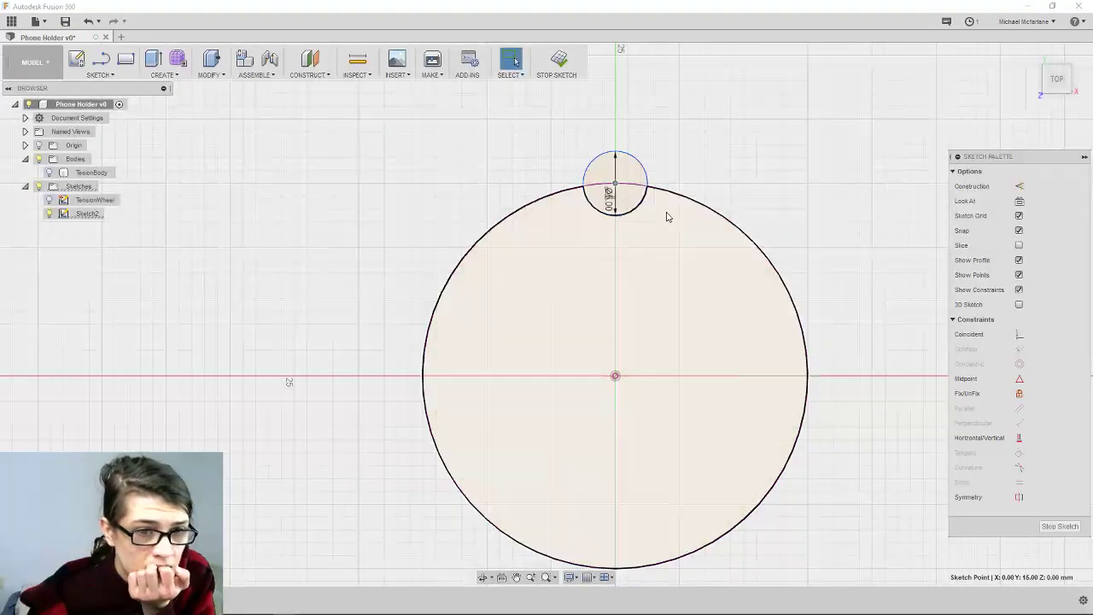
left_click(704, 231)
left_click(705, 250)
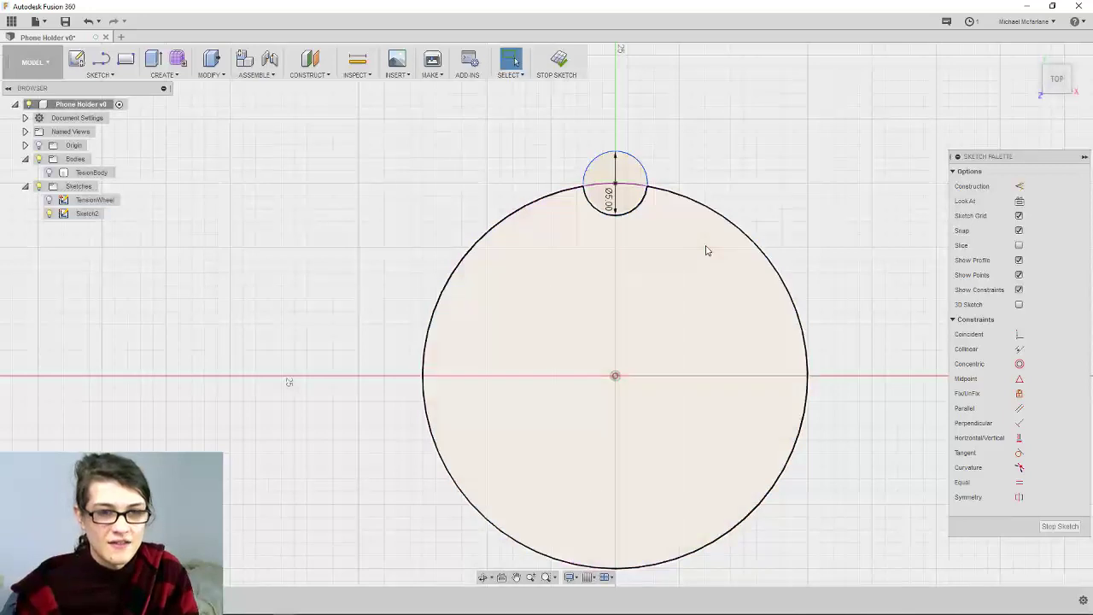
left_click(85, 214)
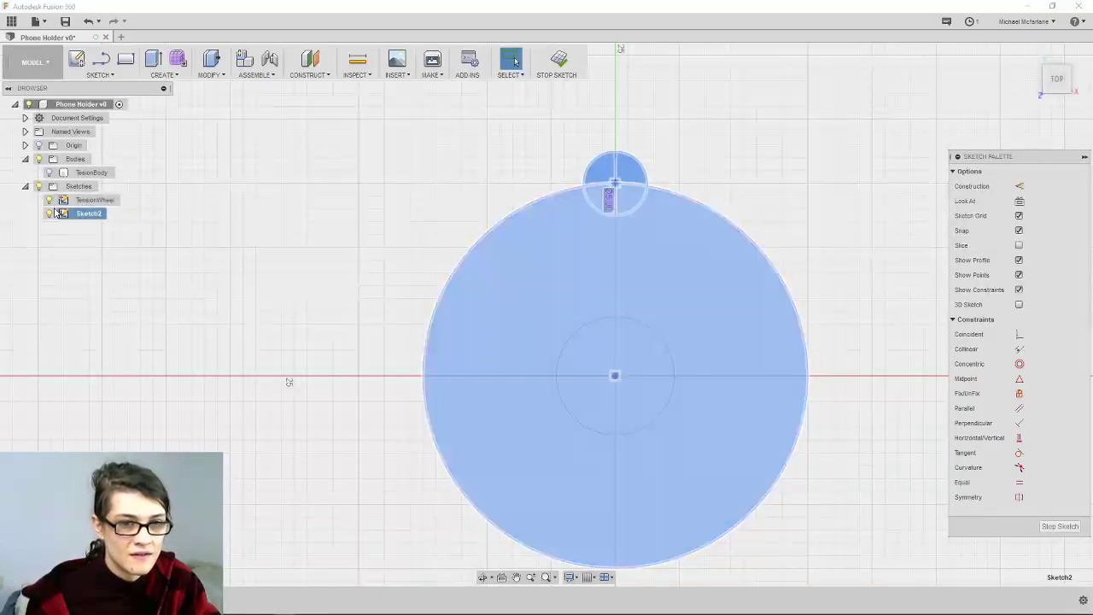
left_click(48, 215)
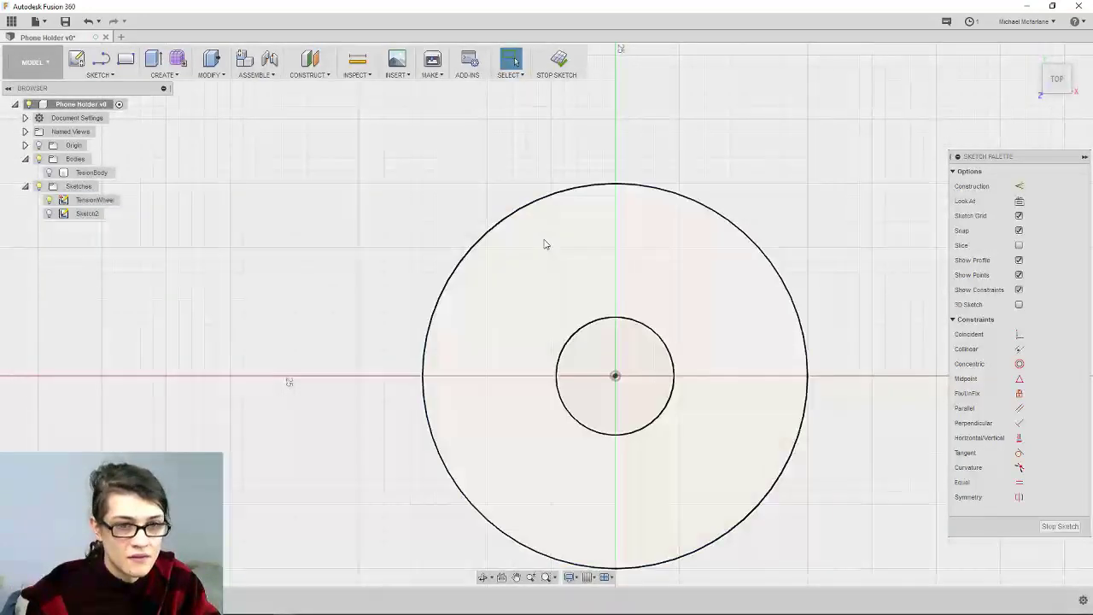
left_click(523, 256)
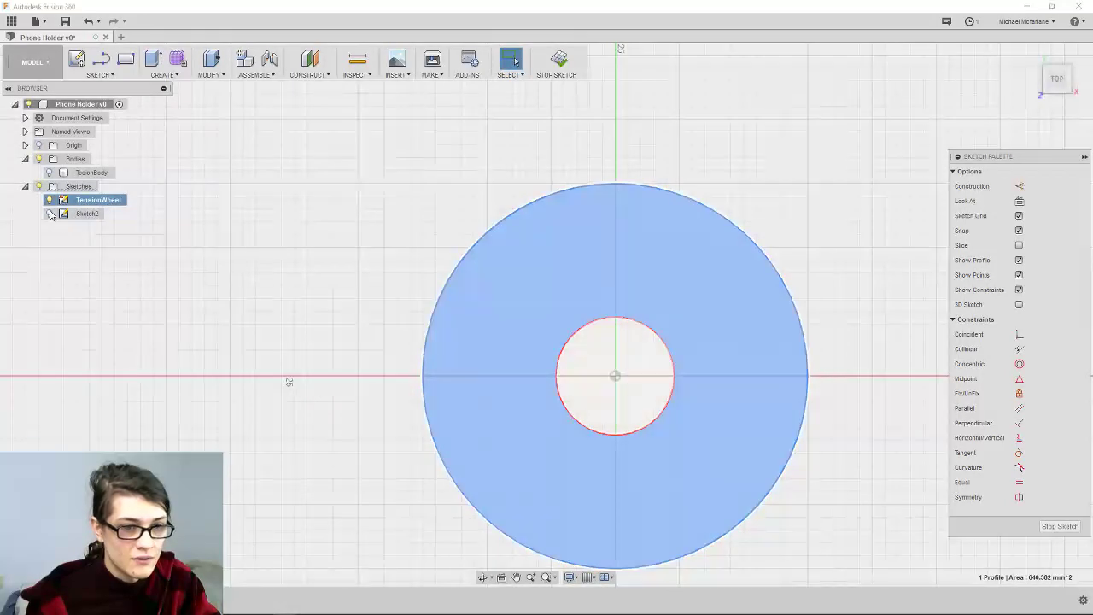
left_click(51, 215)
left_click(256, 251)
left_click(49, 214)
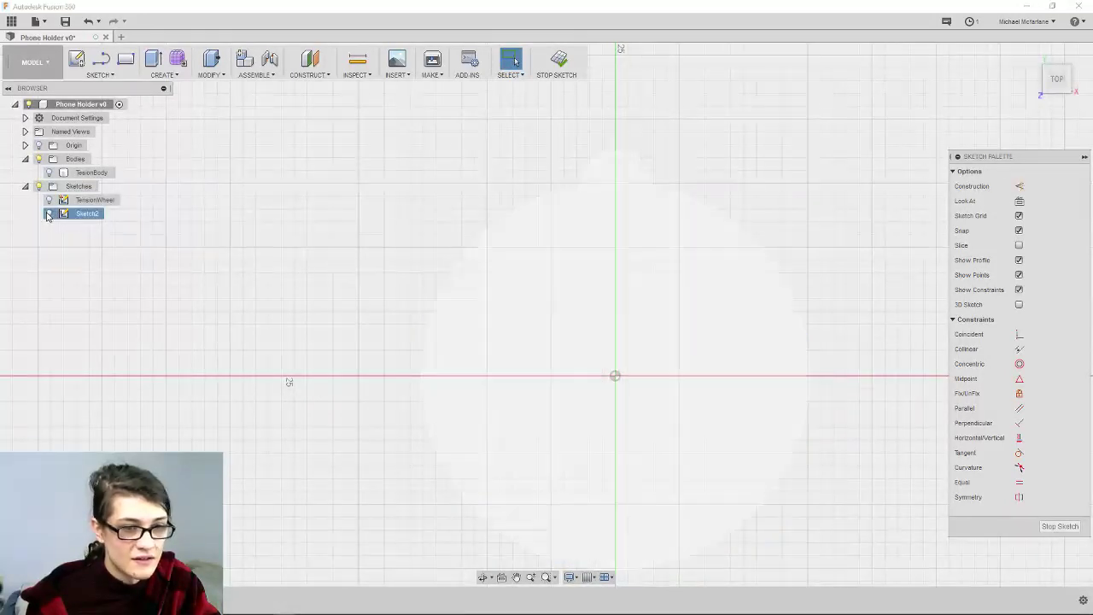
Select the large circle's outline in Sketch2 and delete it
left_click(717, 268)
left_click(720, 293)
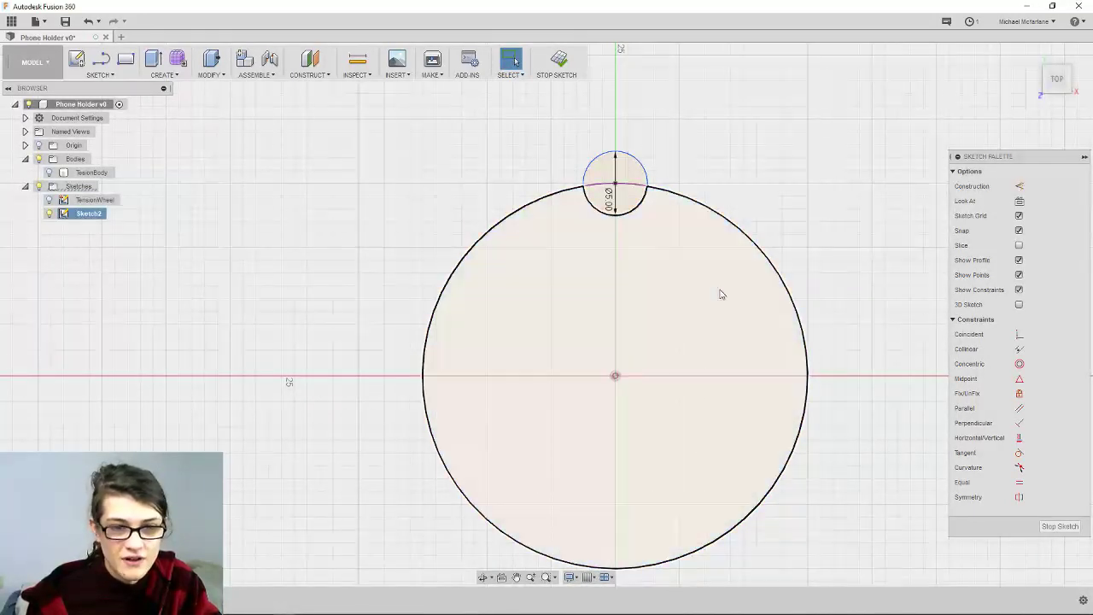
left_click(763, 270)
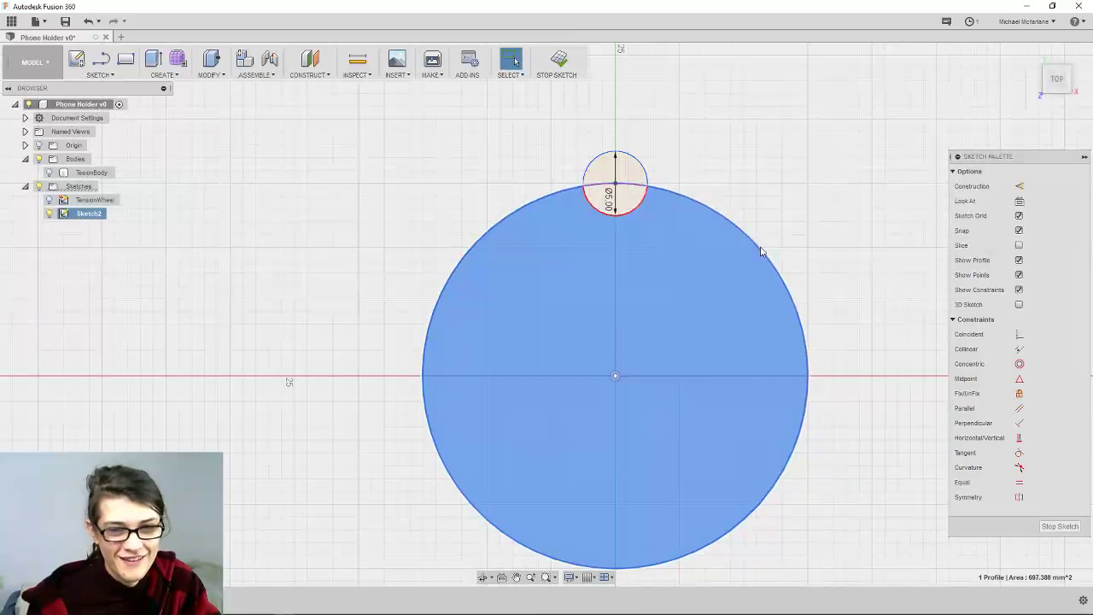
left_click(751, 238)
key("Delete")
Select the small circle's centre point and pan until the origin is visible
scroll(653, 192, "up", 5)
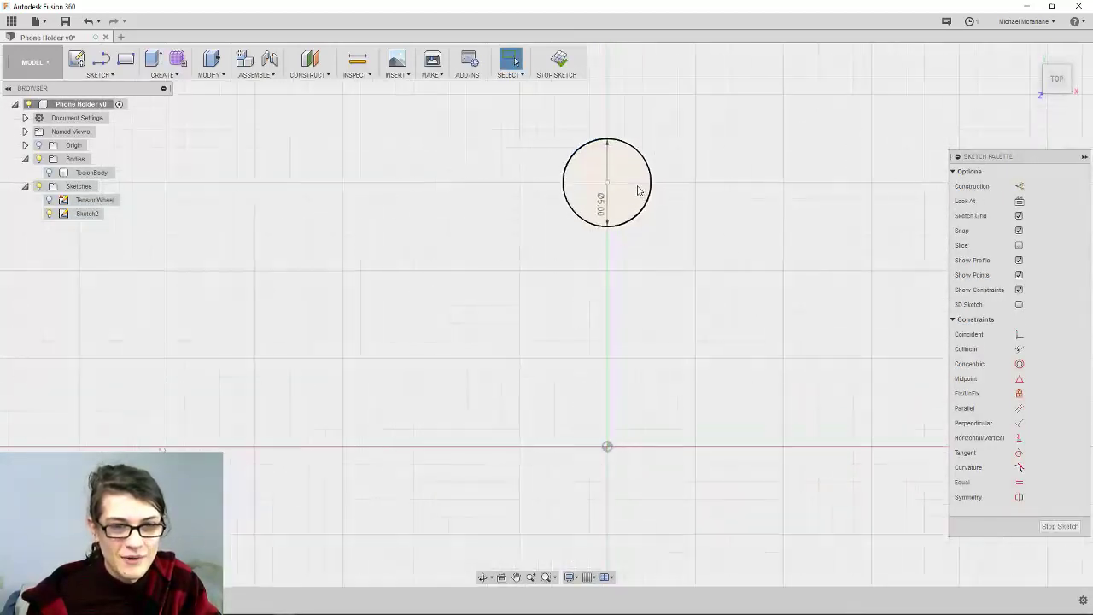
left_click(647, 194)
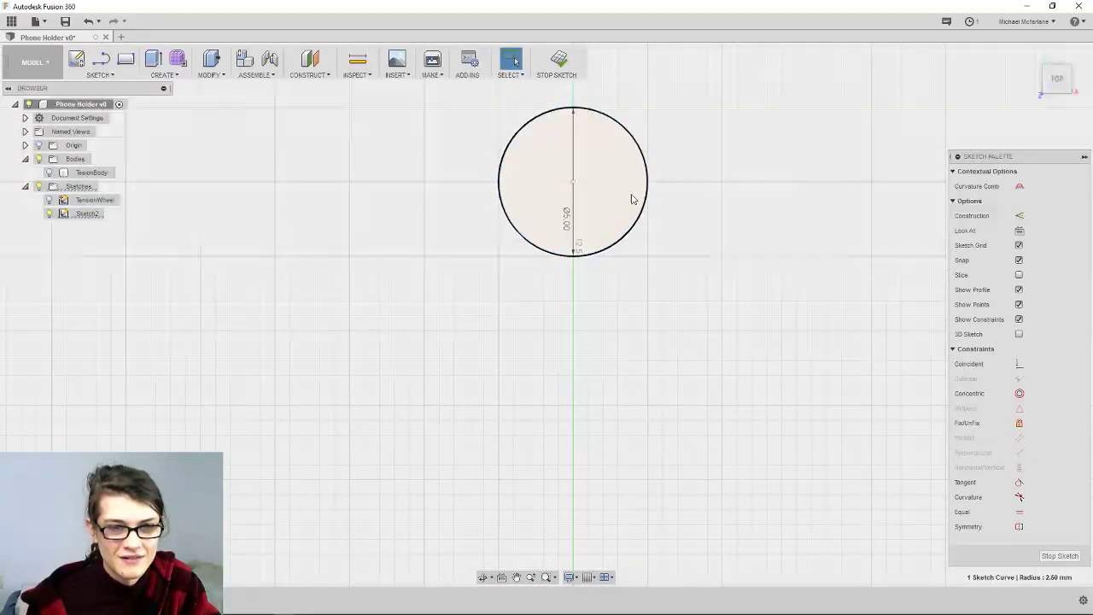
left_click(574, 182)
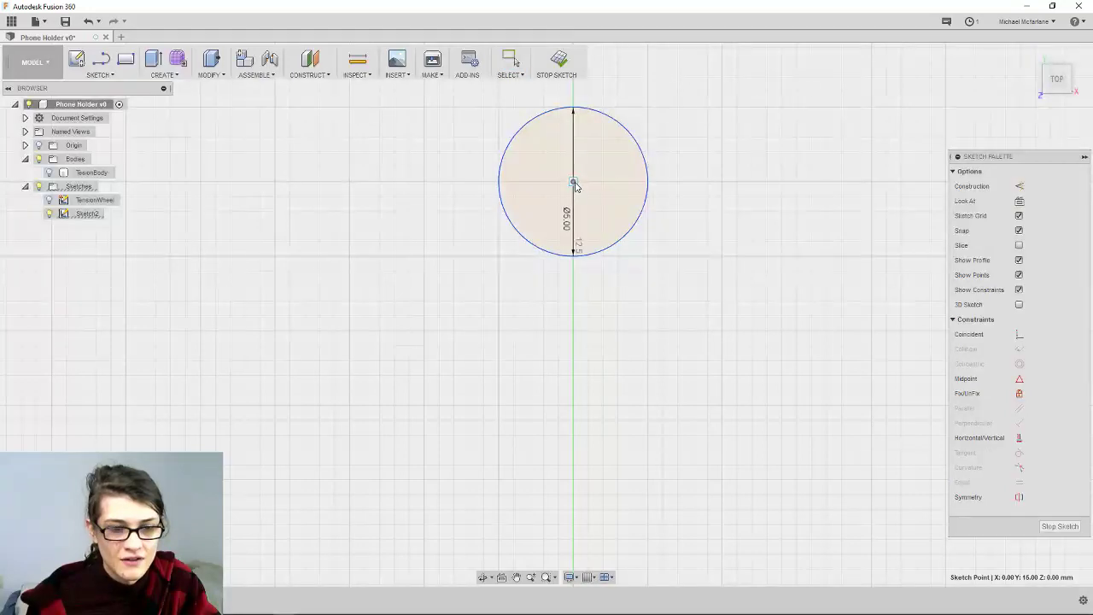
scroll(708, 310, "down", 3)
middle_click_drag(556, 511, 498, 434)
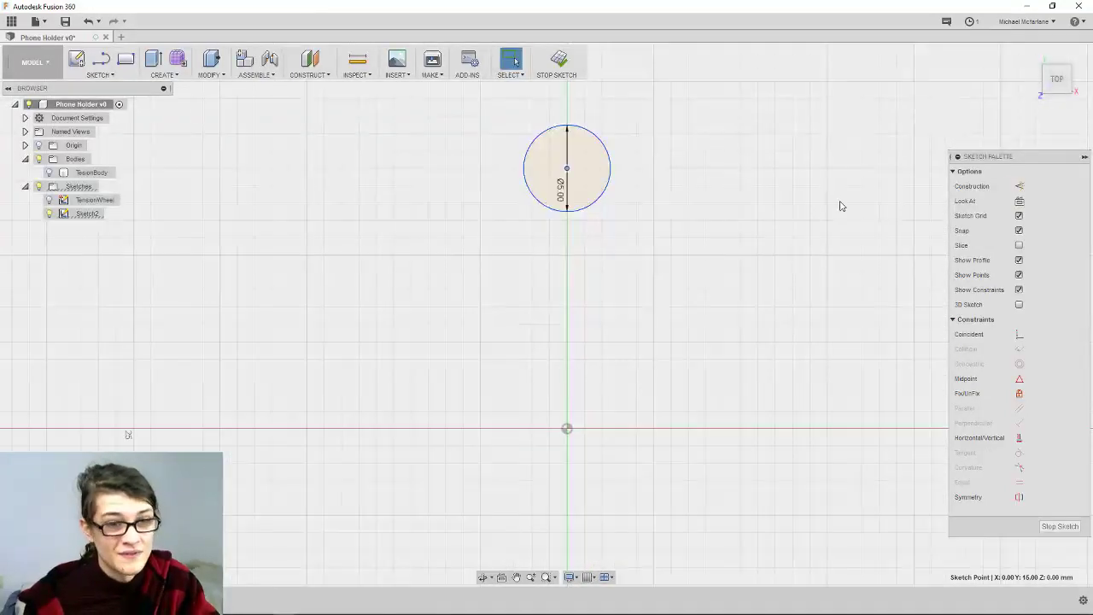
scroll(737, 209, "up", 1)
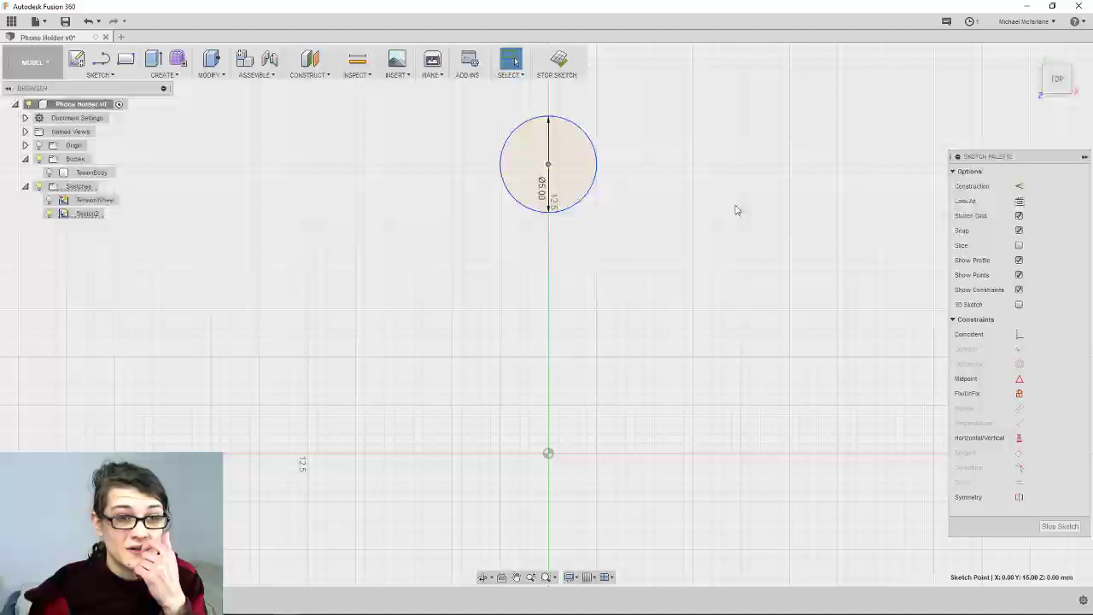
Start a sketch circular pattern with the sketch origin as its centre point
left_click(108, 75)
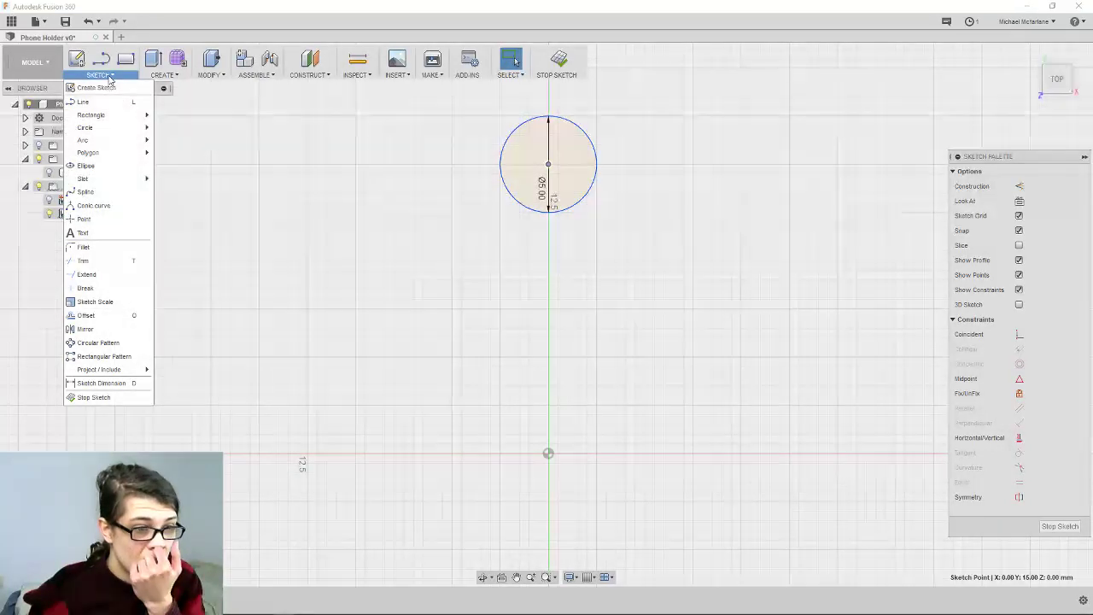
left_click(99, 343)
scroll(649, 227, "down", 2)
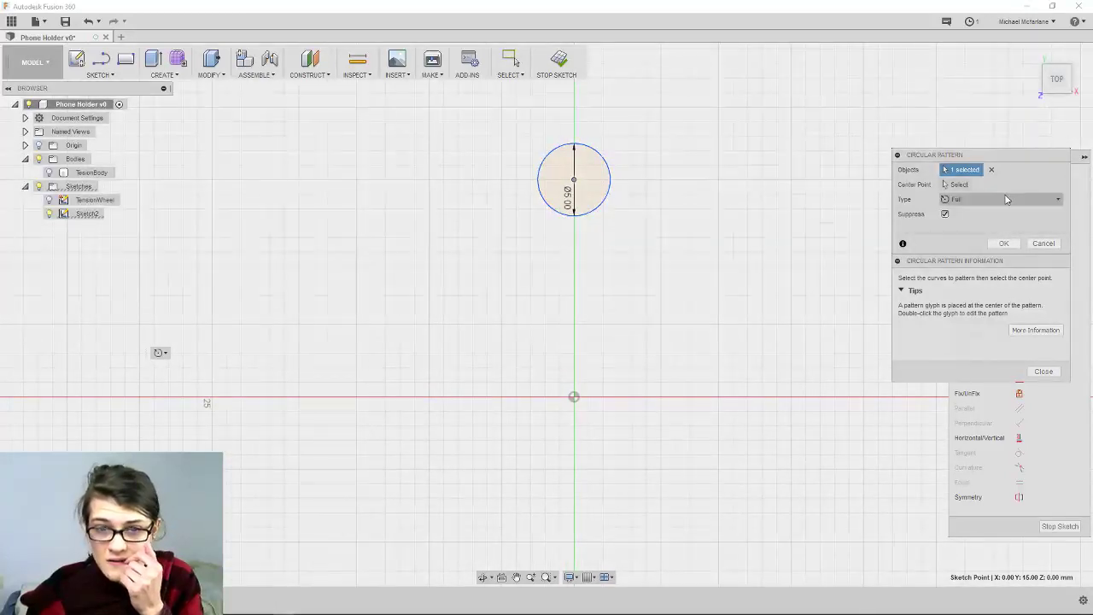
left_click(1003, 246)
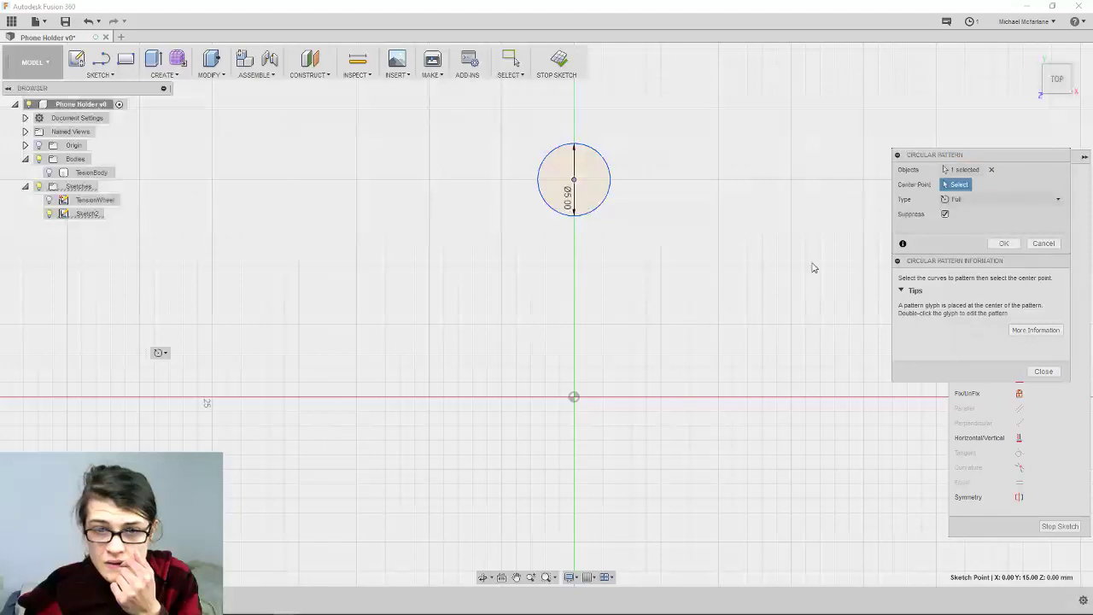
left_click(574, 396)
left_click(603, 398)
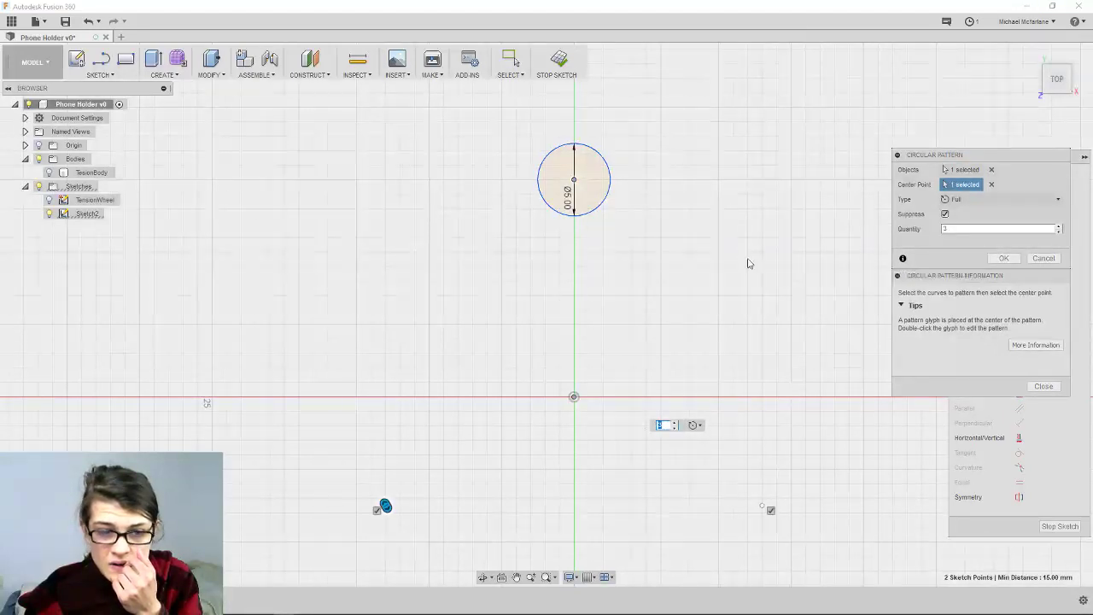
Set the pattern quantity to 12 and confirm the full circular pattern
scroll(599, 254, "down", 2)
scroll(654, 315, "down", 1)
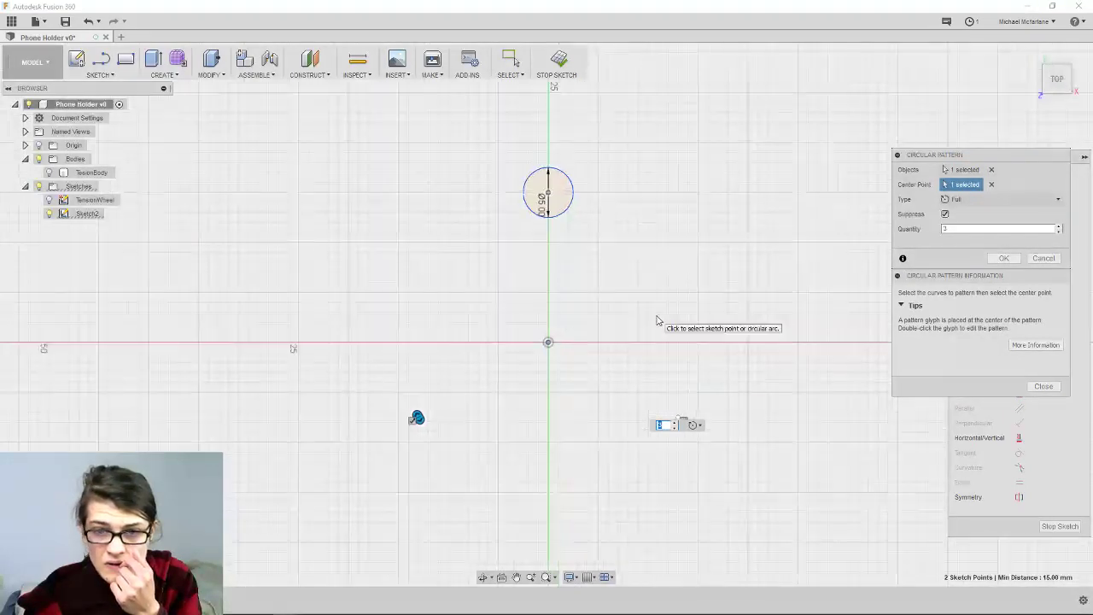
scroll(437, 293, "down", 3)
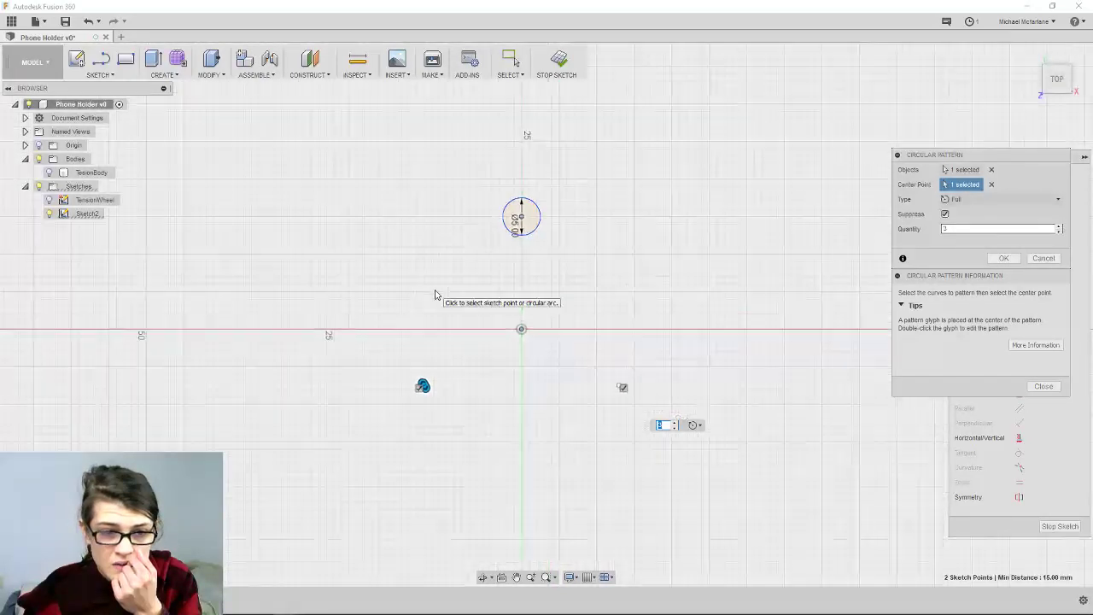
scroll(441, 312, "up", 1)
scroll(442, 316, "up", 1)
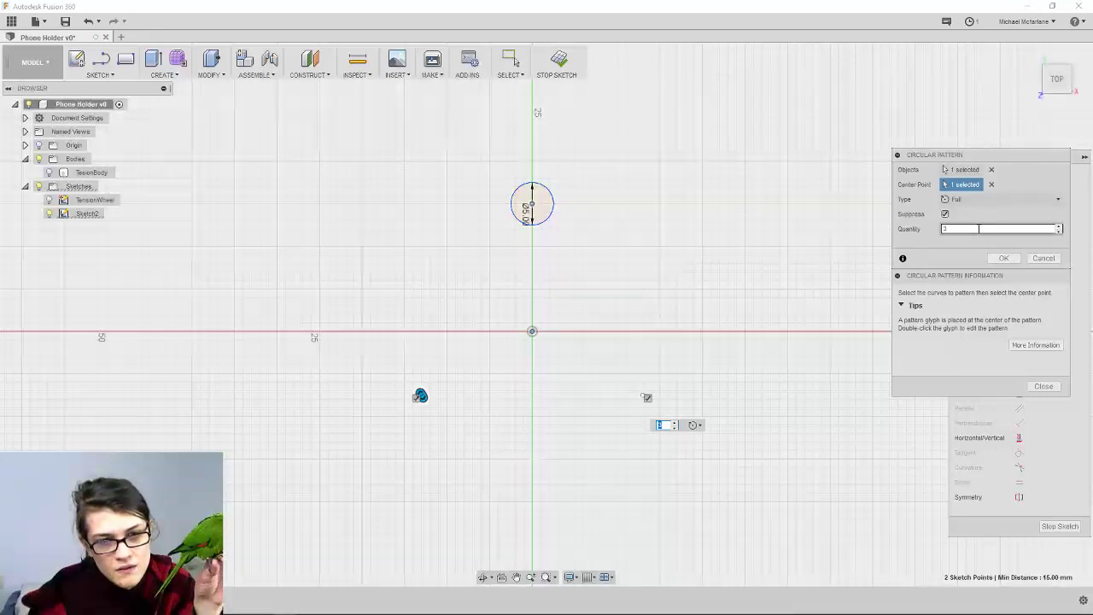
left_click(980, 229)
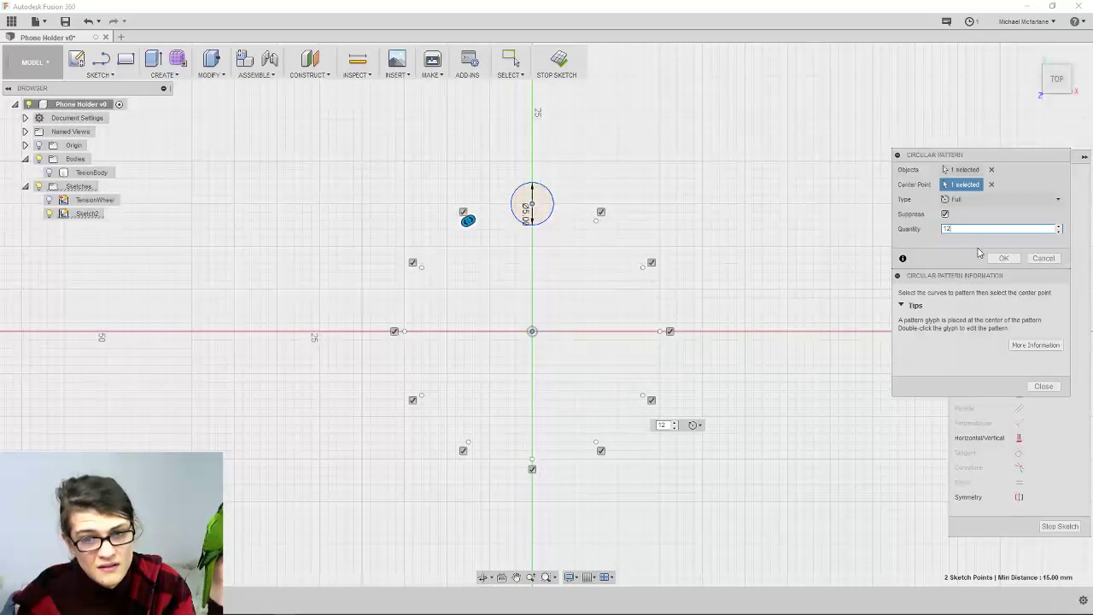
left_click(1004, 259)
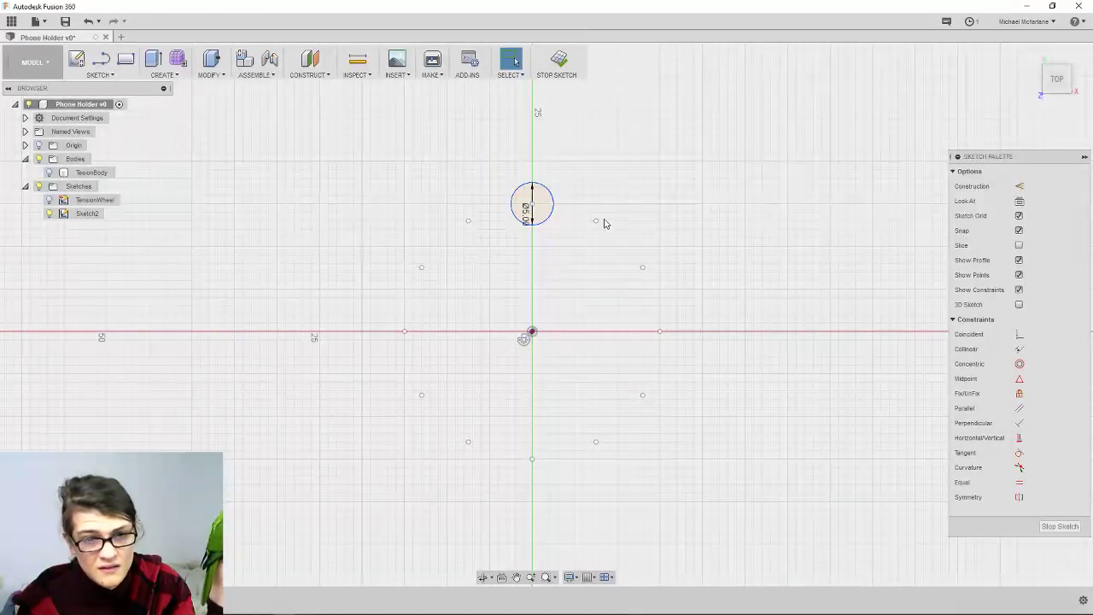
Test-drag the single Ø5.00 circle above the origin back into place and reselect it
scroll(623, 269, "up", 3)
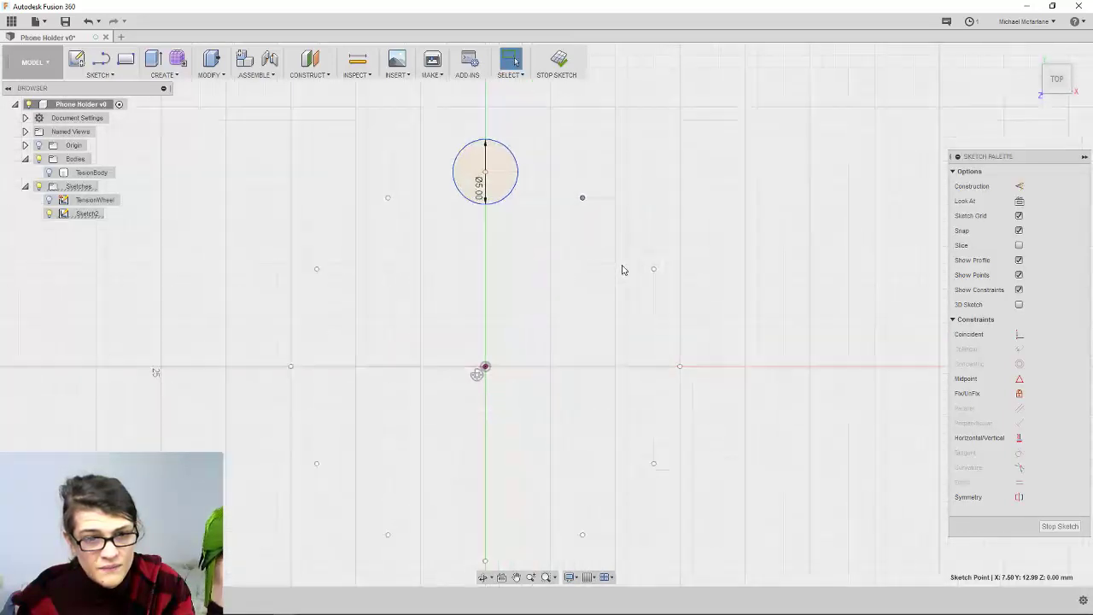
left_click(512, 183)
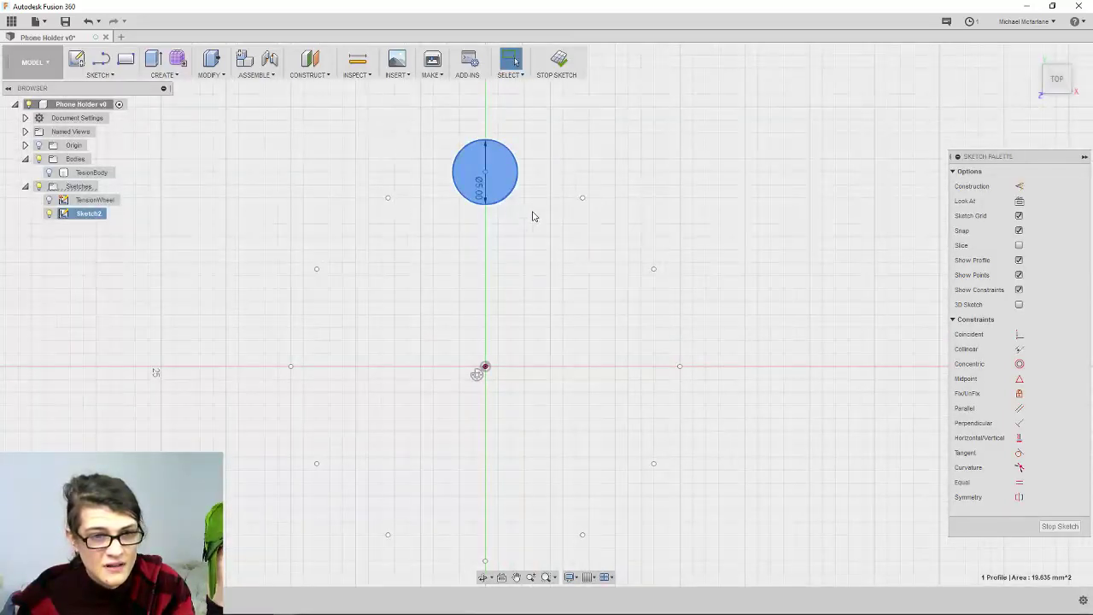
left_click(584, 204)
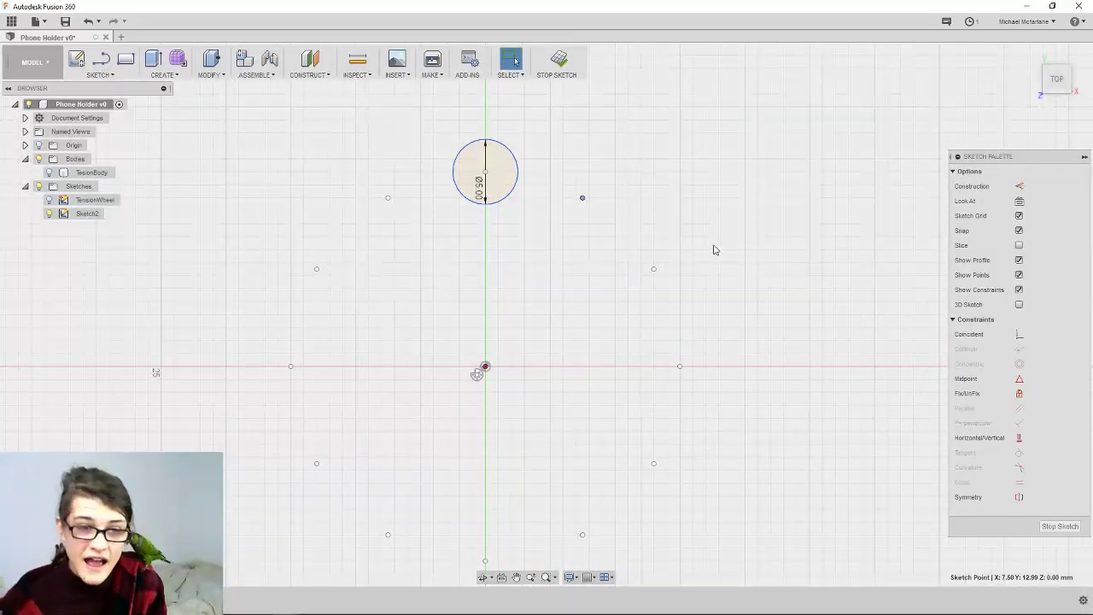
left_click(518, 173)
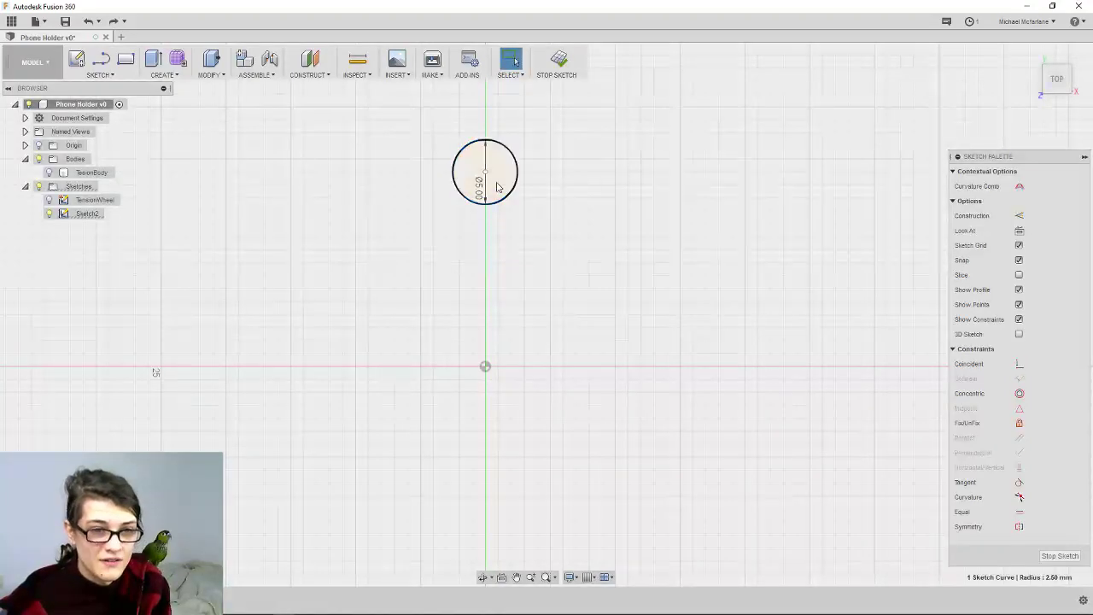
mouse_move(486, 177)
left_mouse_down()
mouse_move(523, 198)
mouse_move(488, 178)
left_mouse_up()
left_click(518, 177)
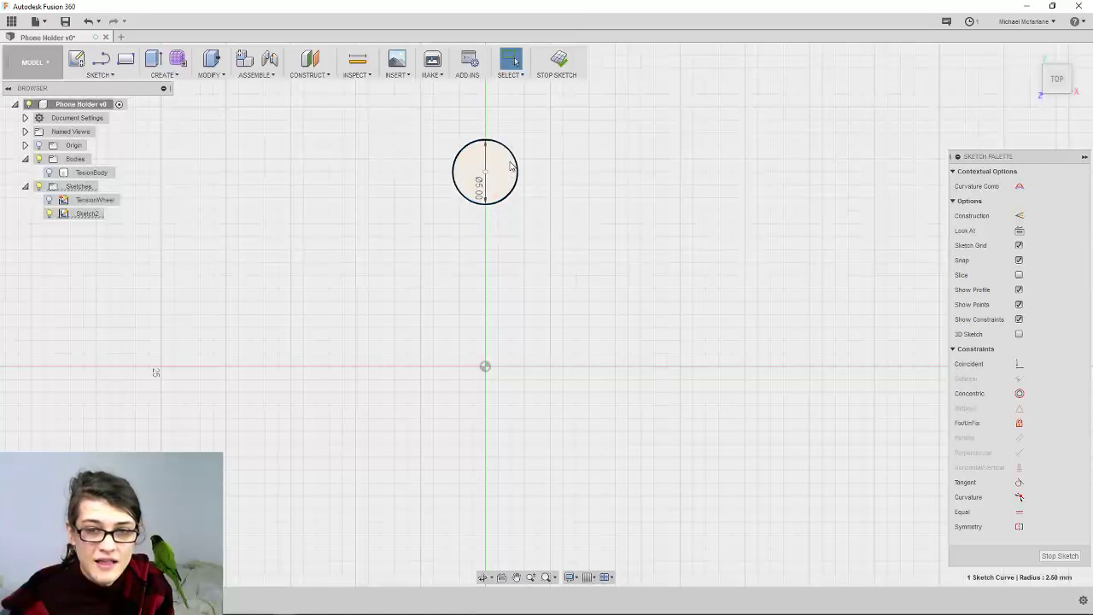
Circular-pattern the Ø5.00 circle around the sketch origin with 10 evenly spaced copies
left_click(110, 76)
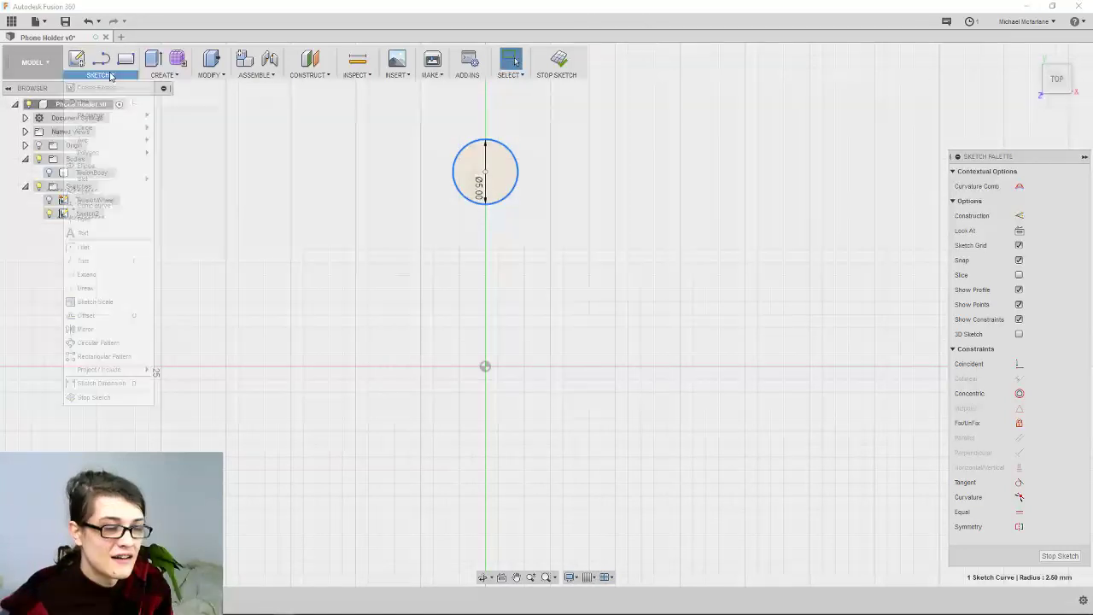
left_click(101, 343)
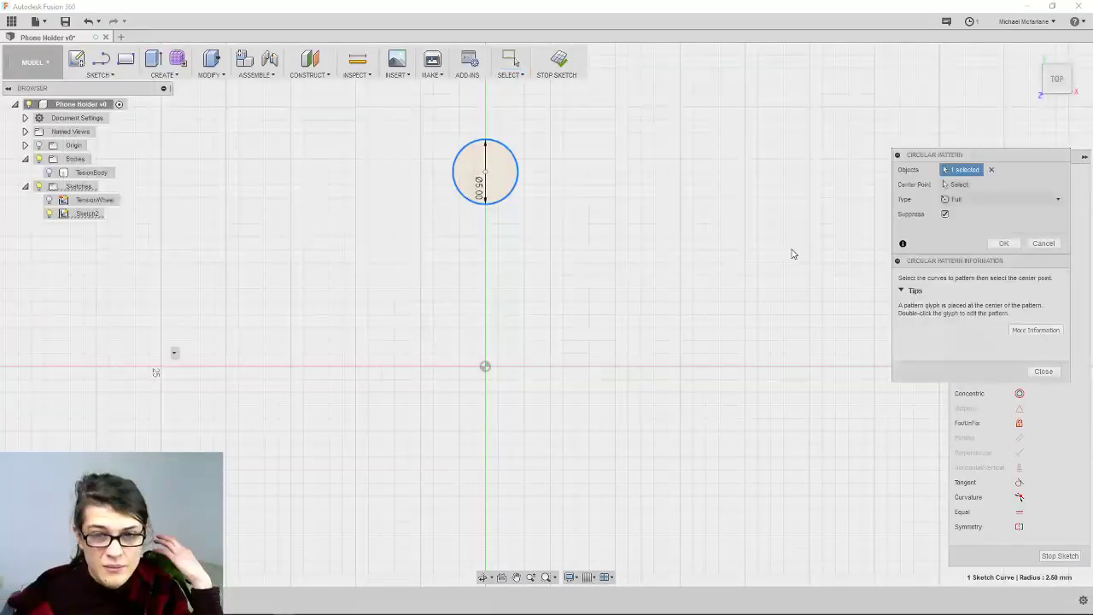
left_click(958, 184)
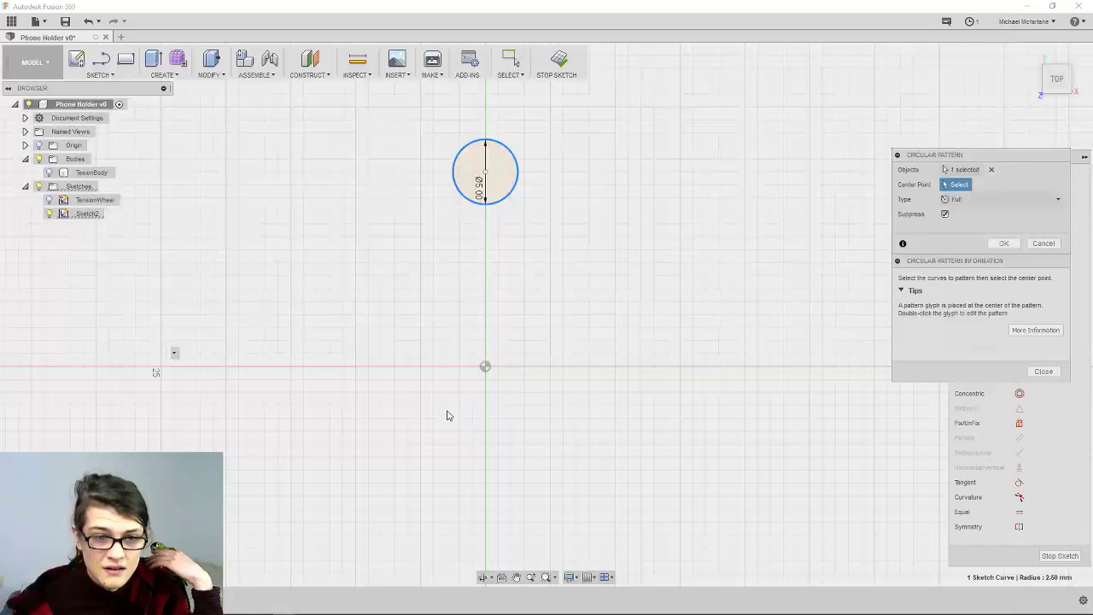
left_click(486, 366)
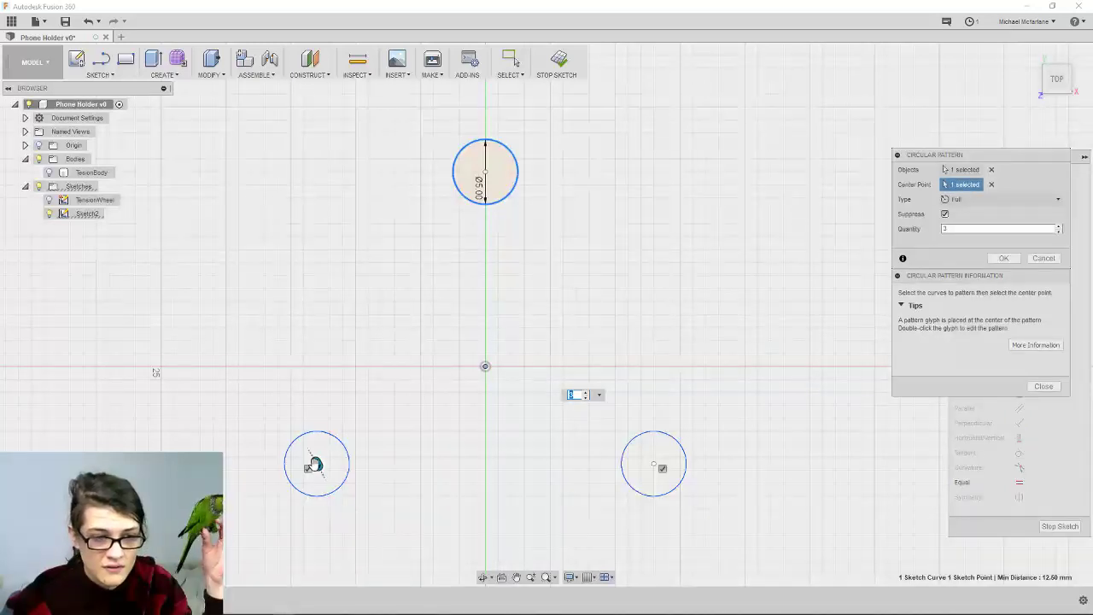
key("Down")
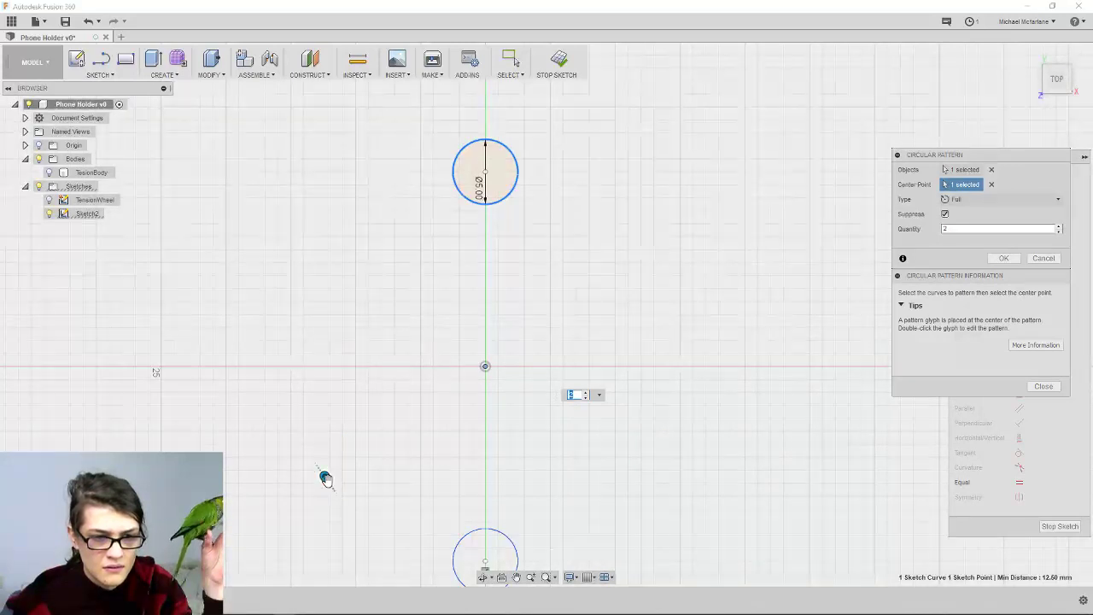
scroll(325, 478, "down", 2)
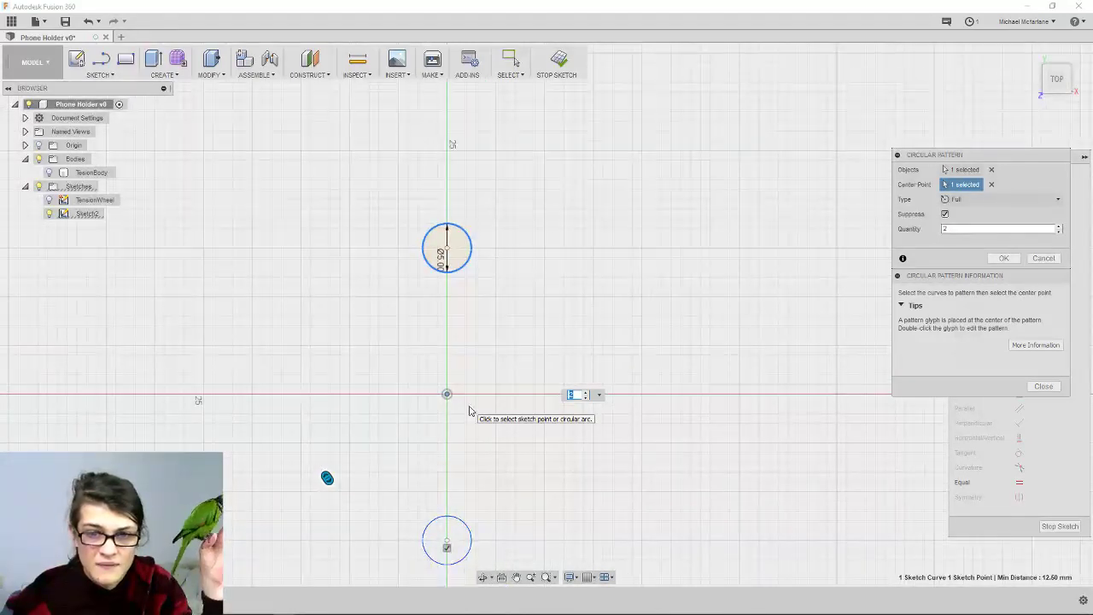
scroll(363, 422, "down", 2)
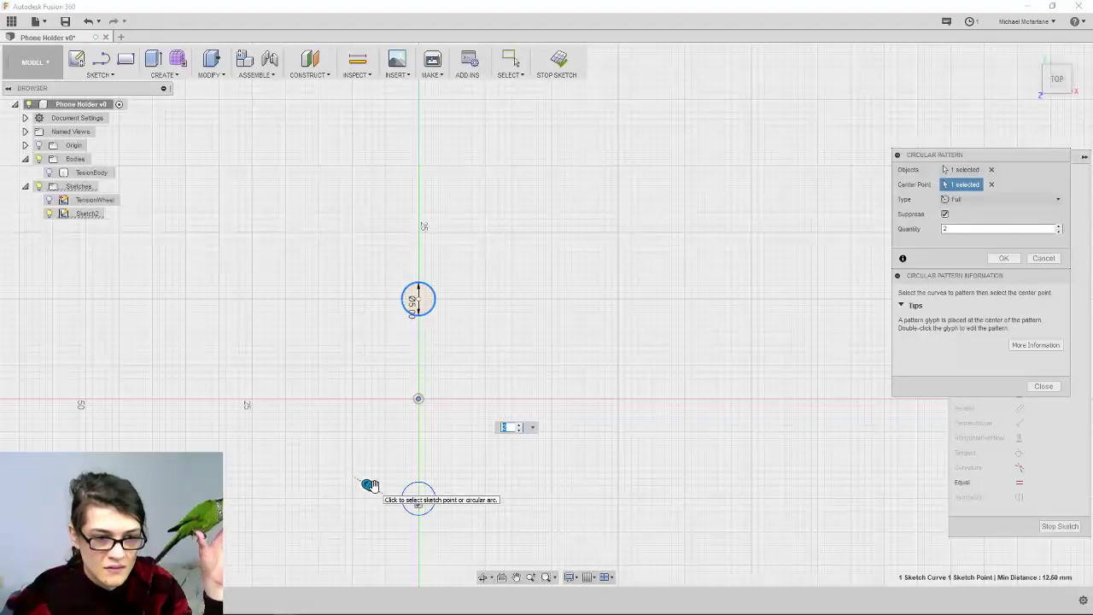
left_click_drag(331, 450, 392, 302)
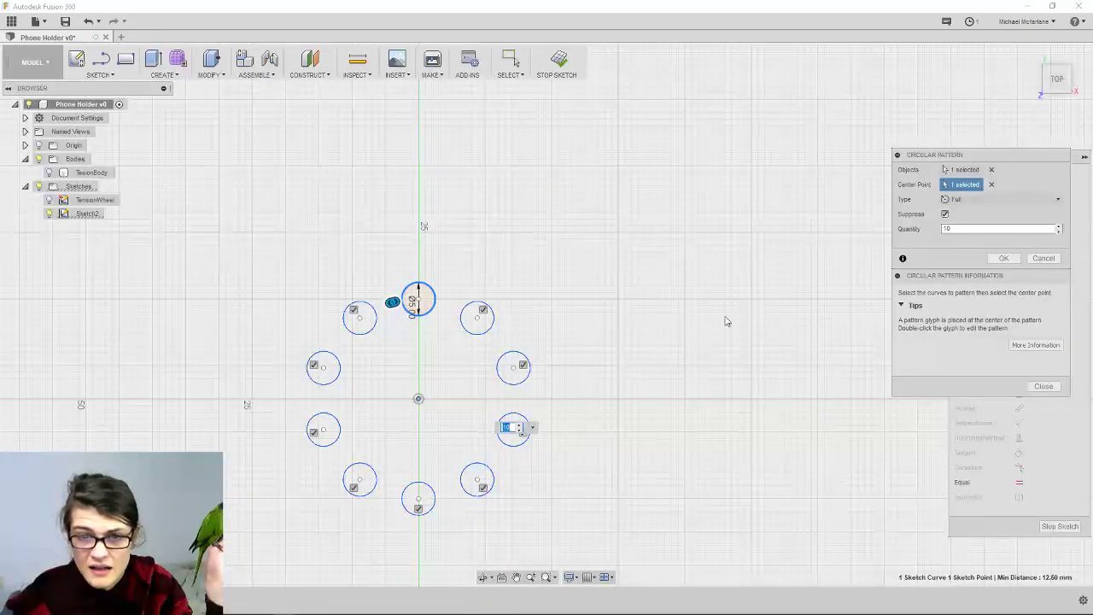
key("Return")
scroll(505, 315, "up", 1)
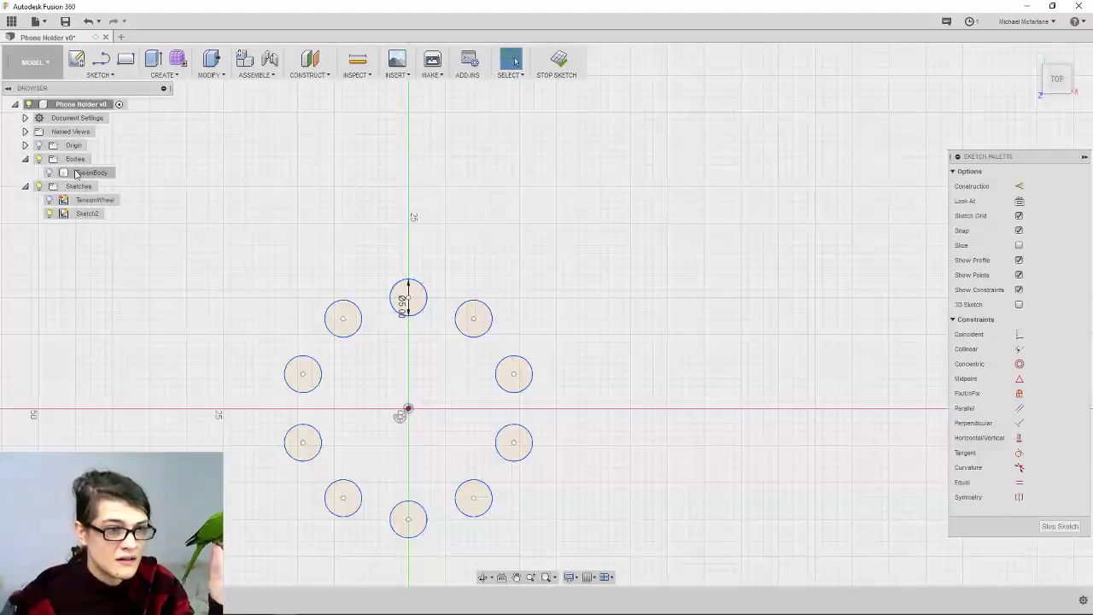
Show the TensionWheel sketch and tilt the view to inspect its circles against the ten-circle ring
left_click(49, 200)
middle_click_drag(673, 366, 674, 335)
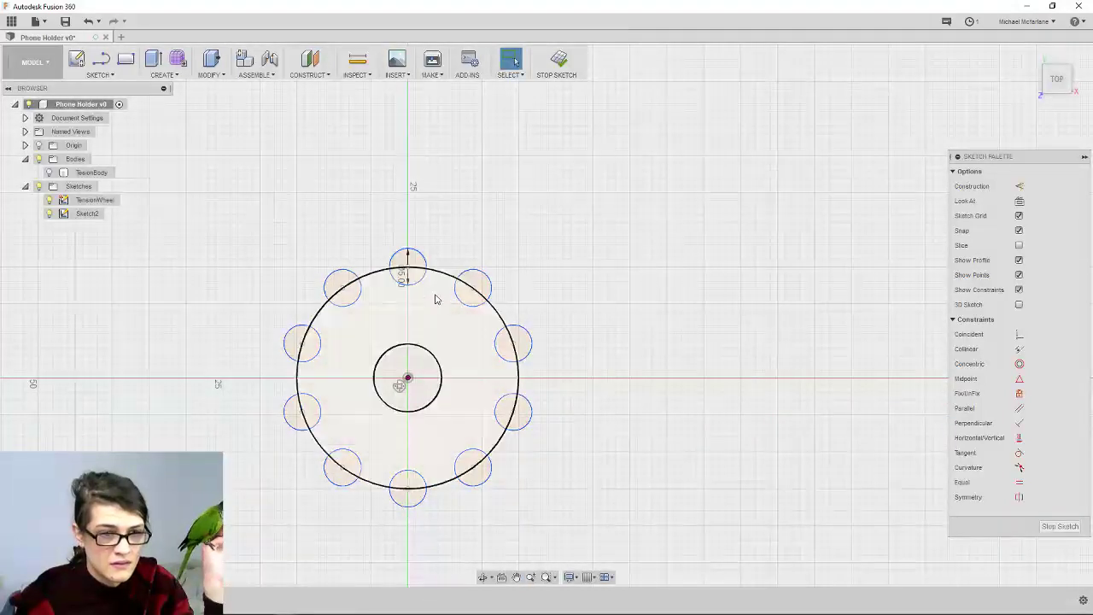
middle_click_drag(604, 326, 609, 305)
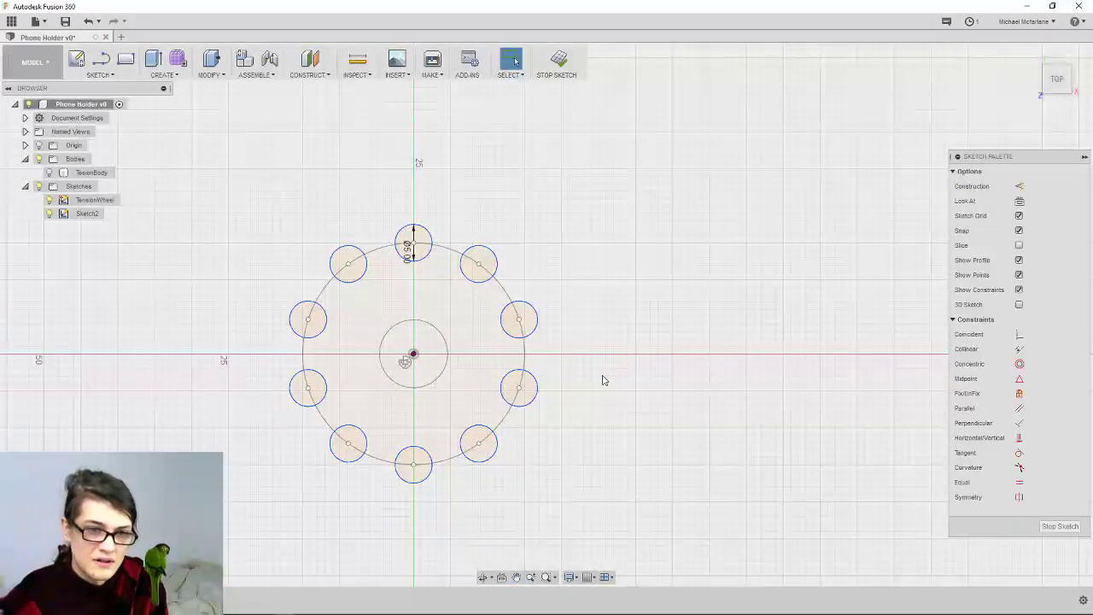
mouse_move(598, 388)
middle_mouse_down("shift")
mouse_move(654, 307)
mouse_move(620, 324)
mouse_move(657, 340)
mouse_move(651, 325)
mouse_move(650, 342)
mouse_move(662, 339)
mouse_move(651, 358)
middle_mouse_up("shift")
mouse_move(641, 402)
middle_mouse_down("shift")
mouse_move(649, 373)
mouse_move(615, 342)
middle_mouse_up("shift")
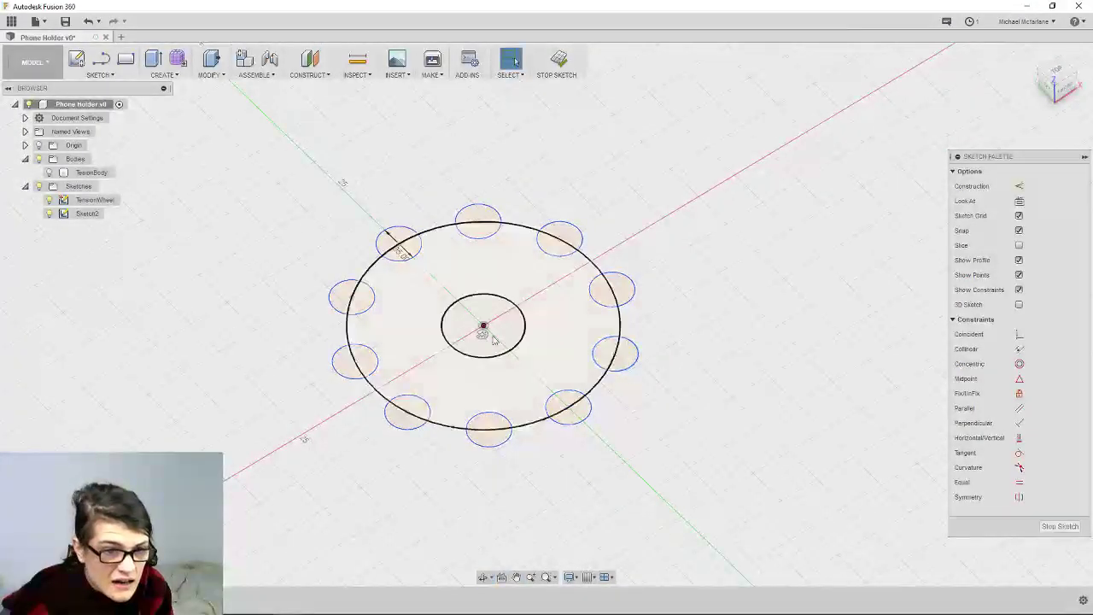
left_click(404, 256)
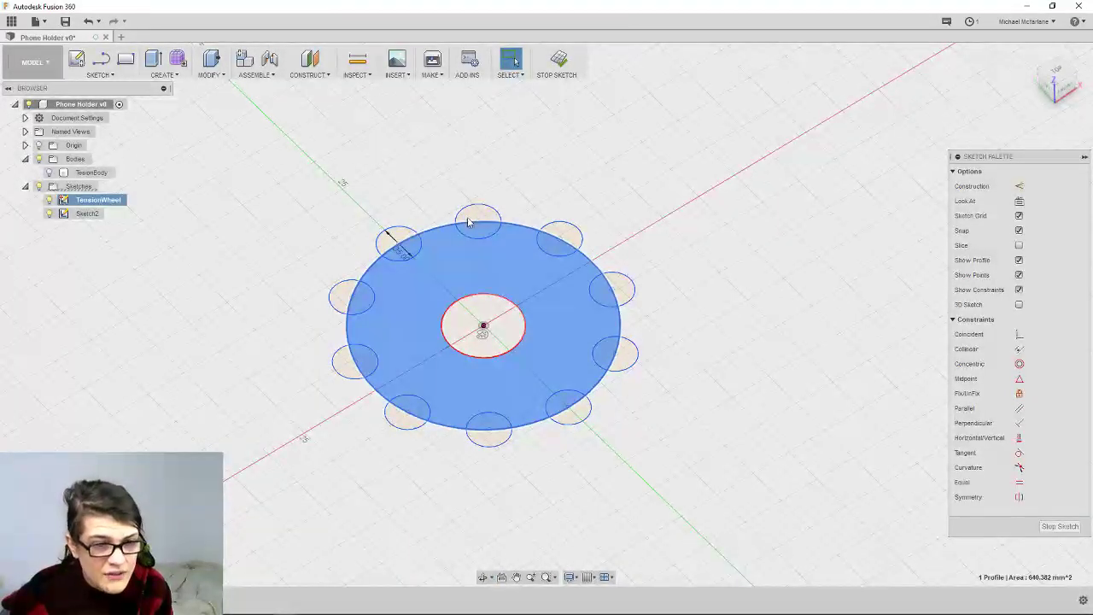
left_click(352, 294)
left_click(337, 261)
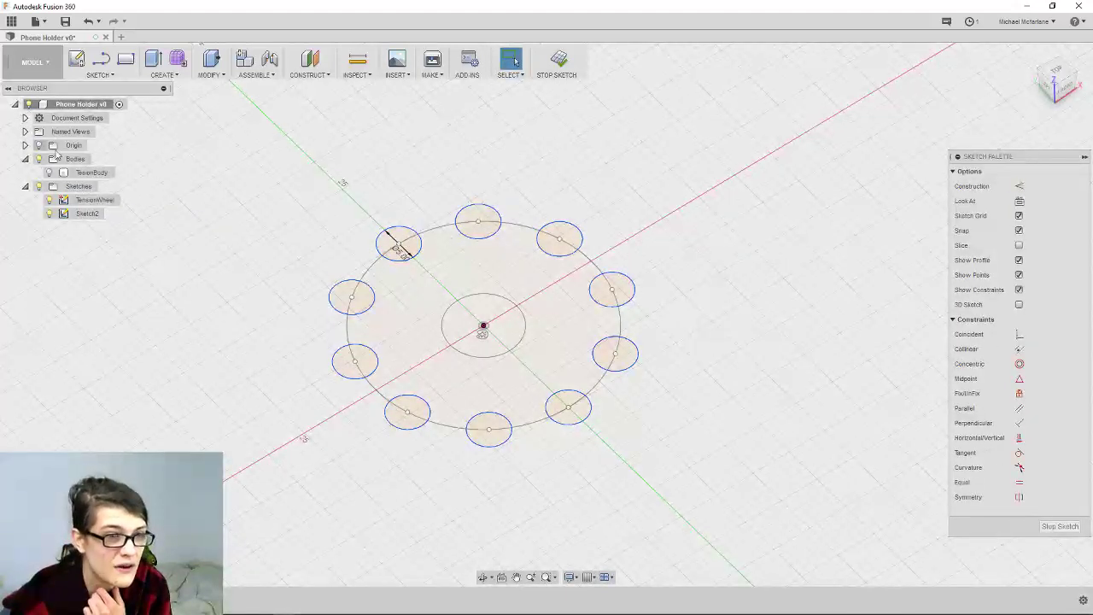
Try extruding one small circle, then cancel the extrusion
left_click(154, 60)
left_click(398, 240)
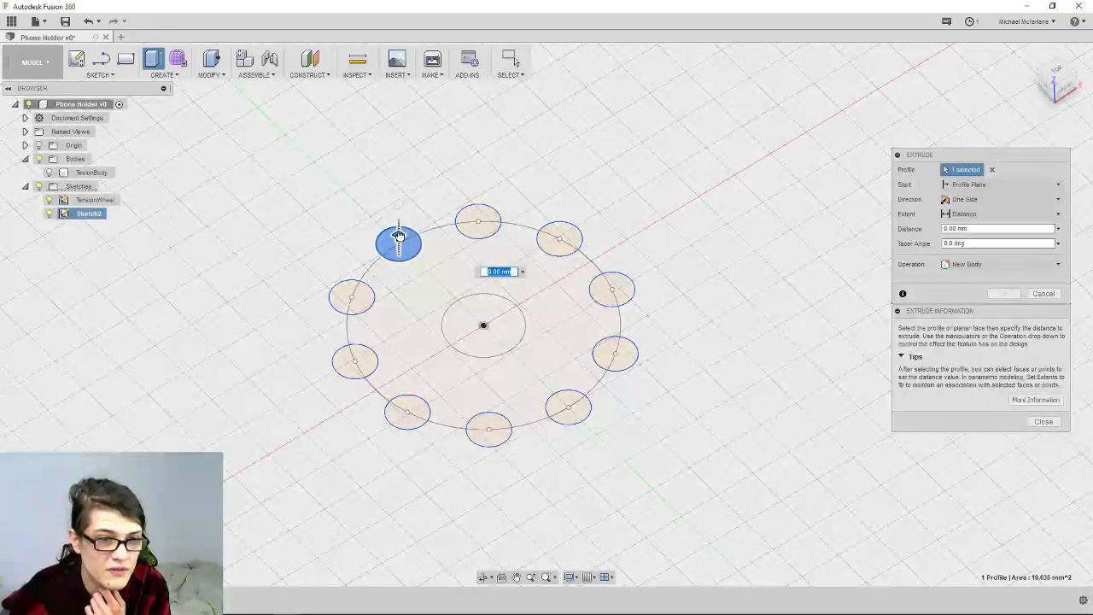
mouse_move(398, 236)
left_mouse_down()
mouse_move(394, 82)
mouse_move(398, 136)
left_mouse_up()
key("Escape")
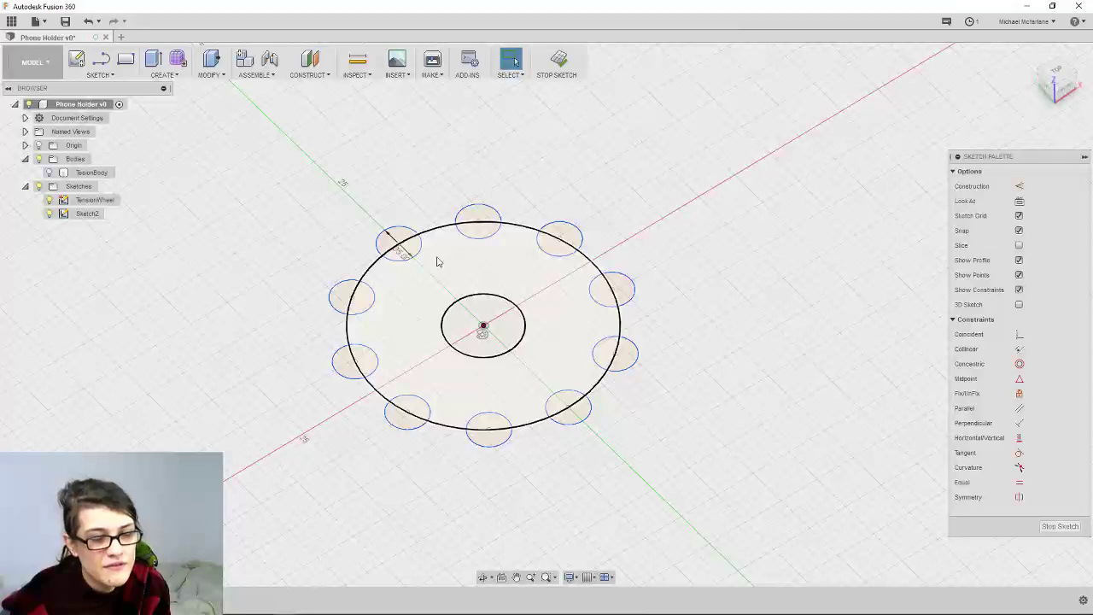
Select all ten small circle profiles around the wheel rim
left_click(347, 296)
left_click(411, 240, "shift")
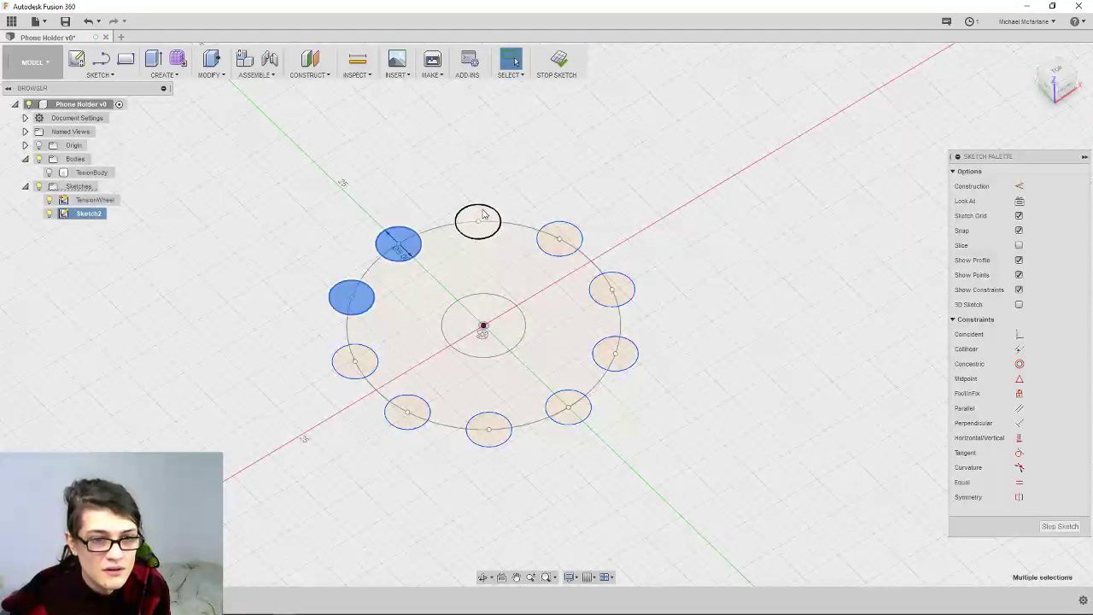
left_click(479, 222, "shift")
left_click(559, 239, "shift")
left_click(617, 290, "shift")
left_click(615, 354, "shift")
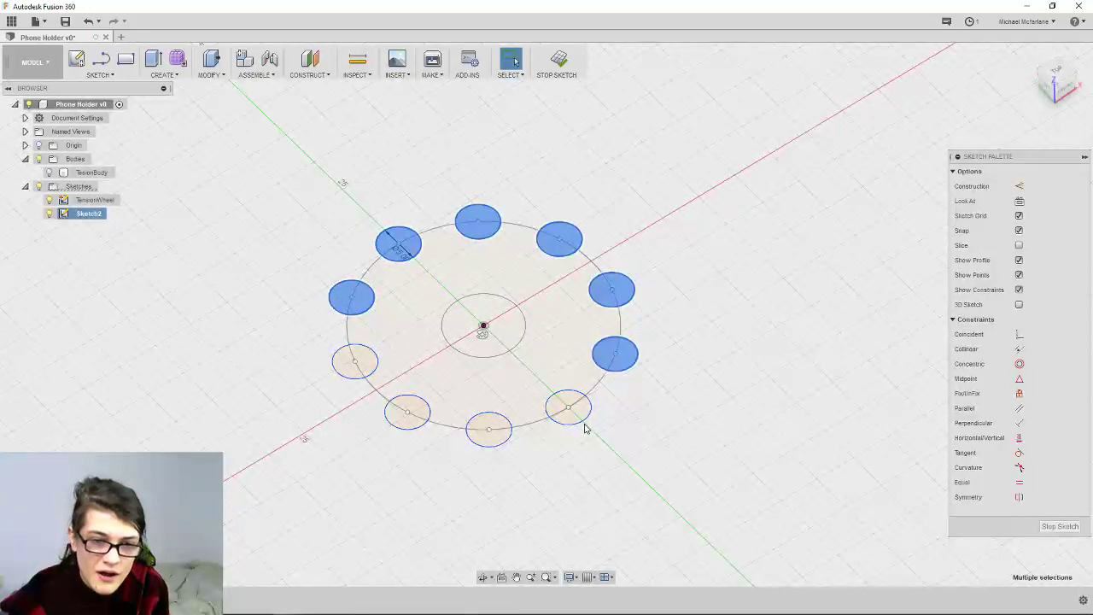
left_click(586, 420, "shift")
left_click(489, 440, "shift")
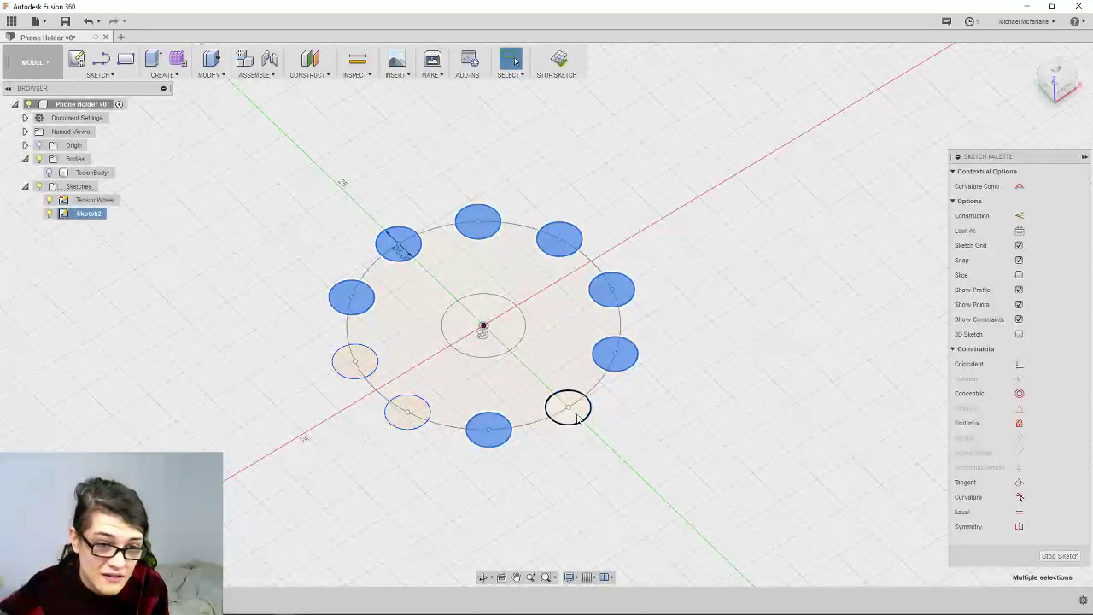
left_click(576, 416, "shift")
left_click(401, 423, "shift")
left_click(354, 365, "shift")
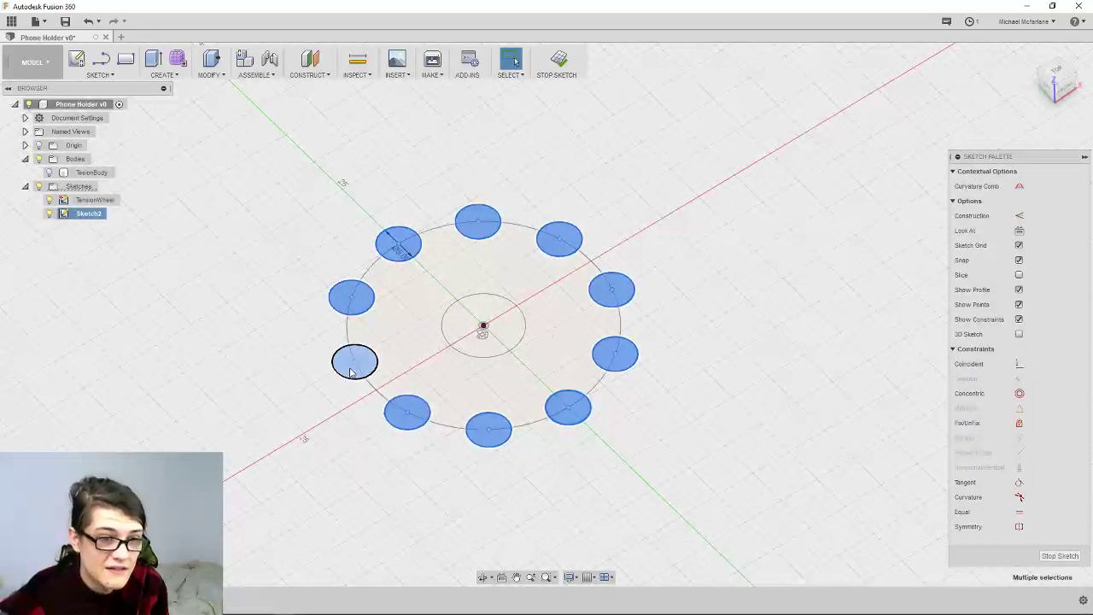
Extrude the ten circles 10 mm as a cut through the visible TensionBody wheel
left_click(152, 61)
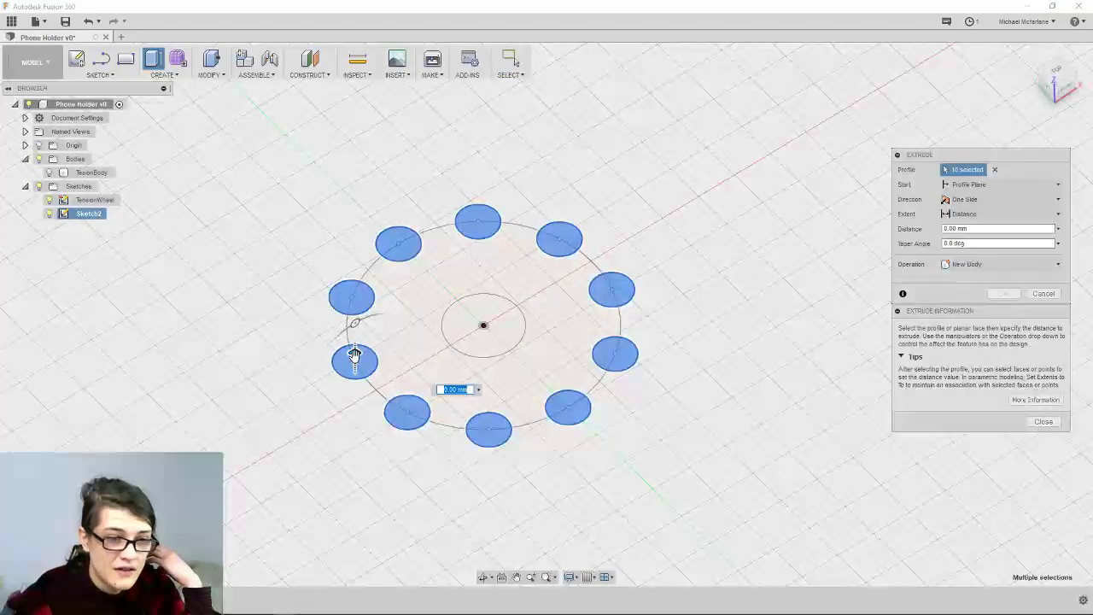
left_click_drag(354, 358, 355, 294)
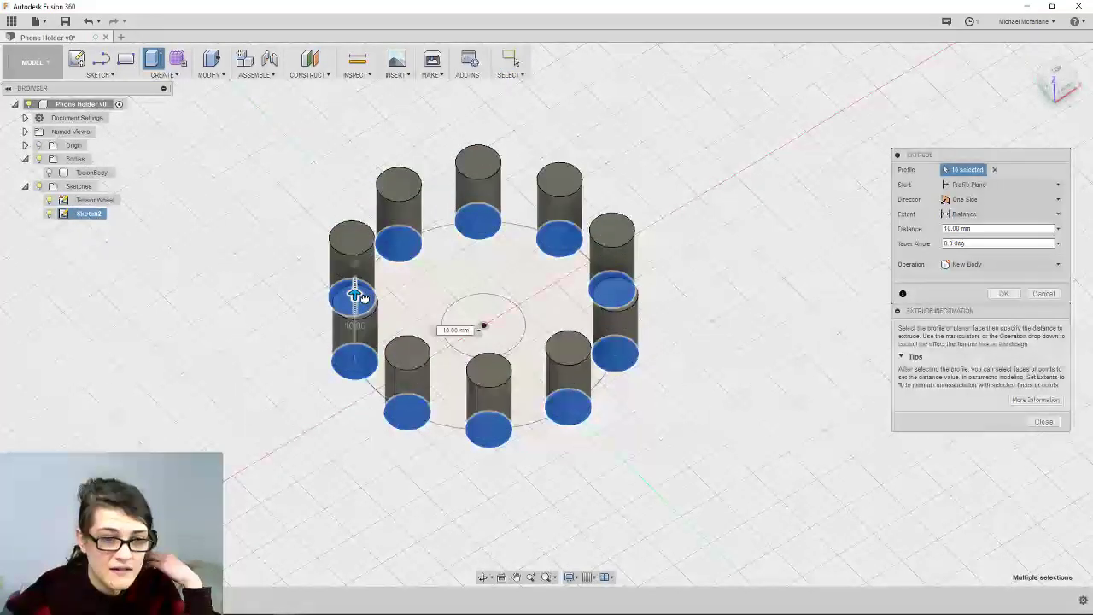
left_click(51, 173)
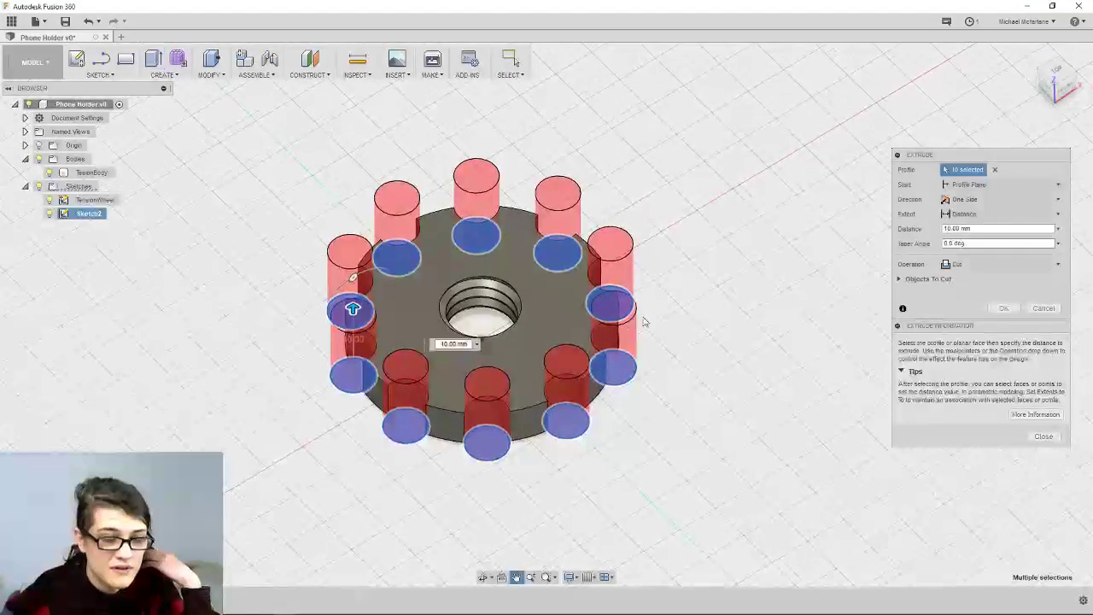
middle_click_drag(664, 334, 579, 362, "shift")
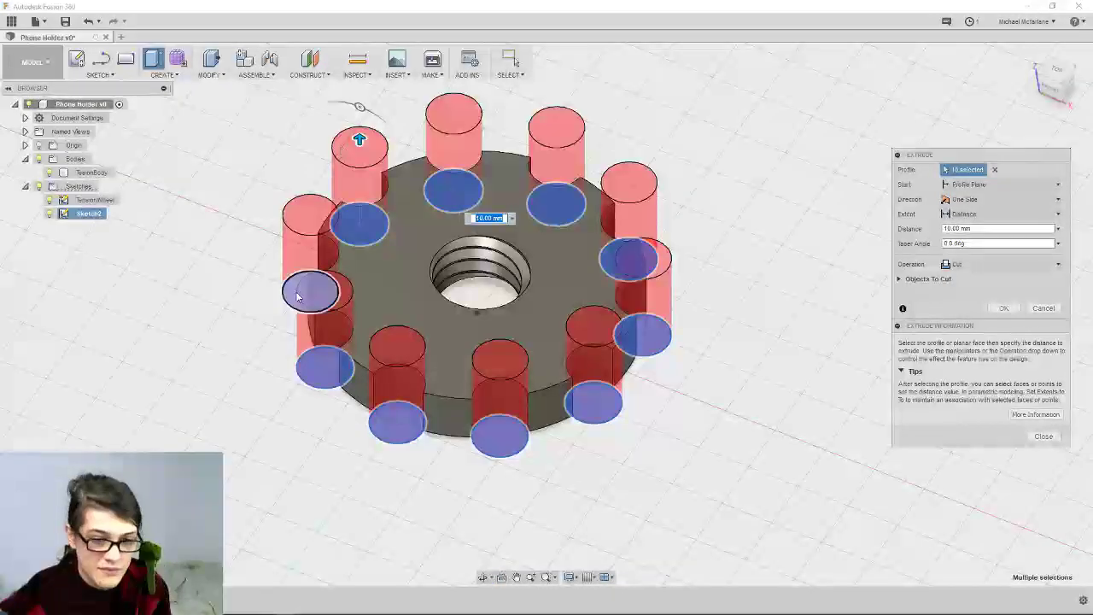
middle_click_drag(313, 288, 344, 307, "shift")
left_click(343, 307)
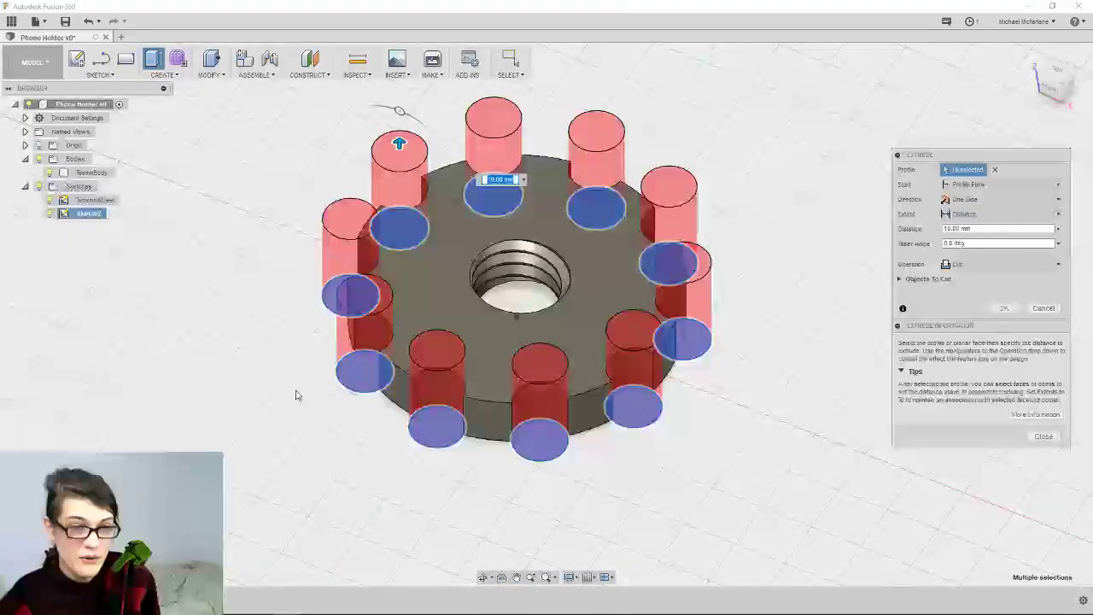
key("Return")
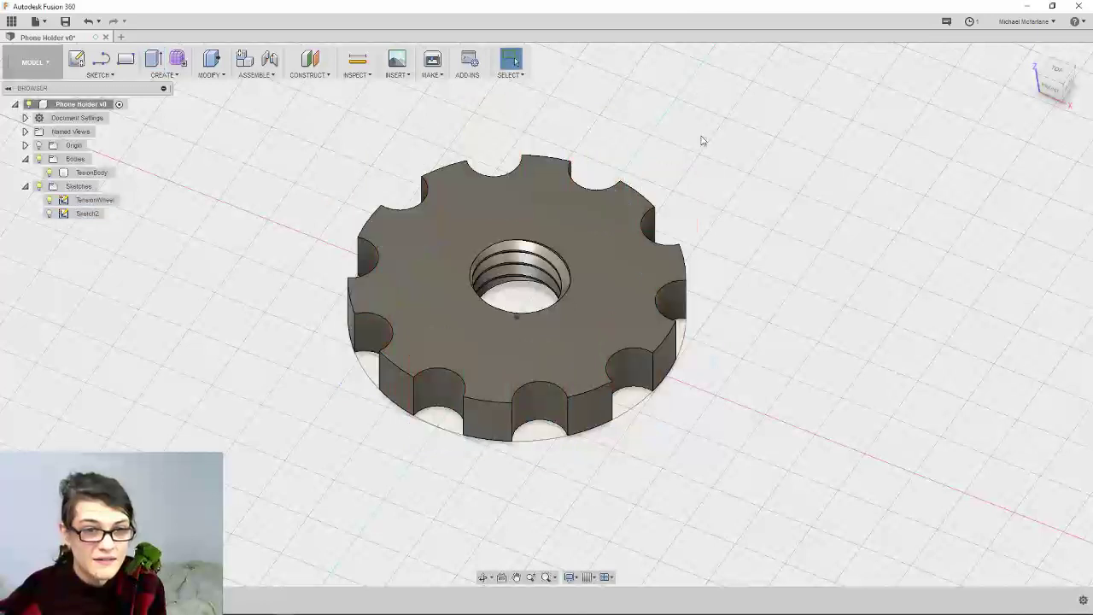
Select the wheel's top face and launch Chamfer from the Modify menu
middle_click_drag(756, 219, 731, 411, "shift")
key("Escape")
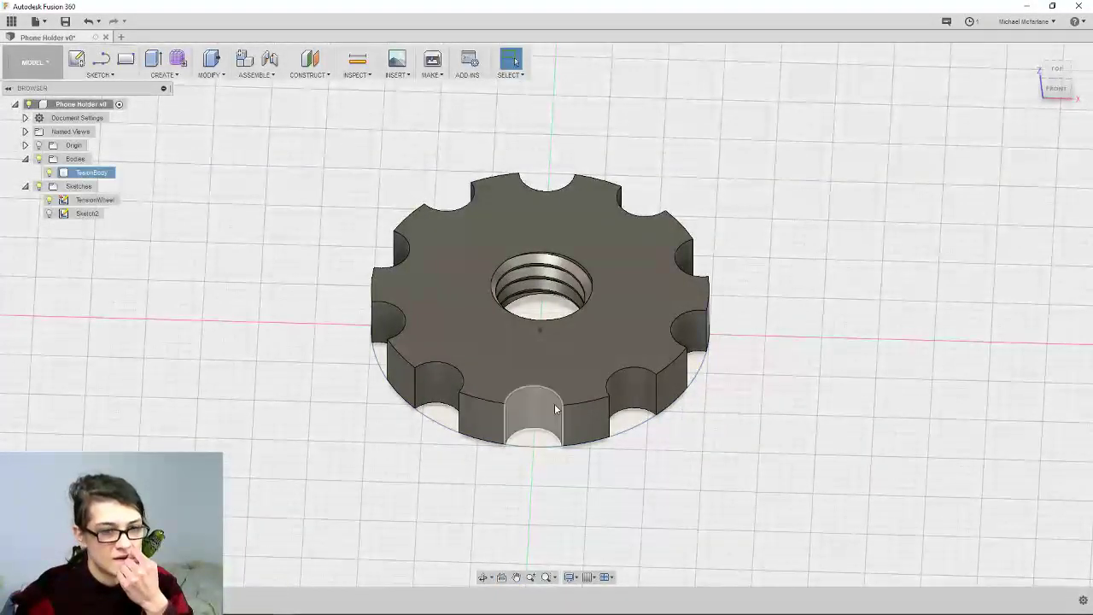
scroll(554, 404, "up", 3)
left_click(398, 263)
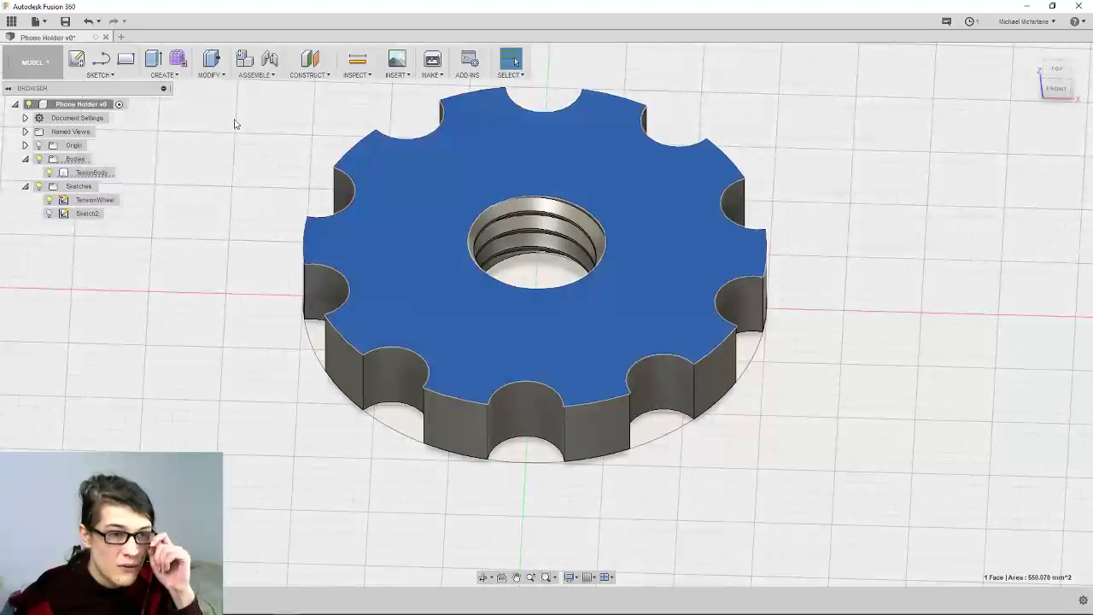
left_click(202, 76)
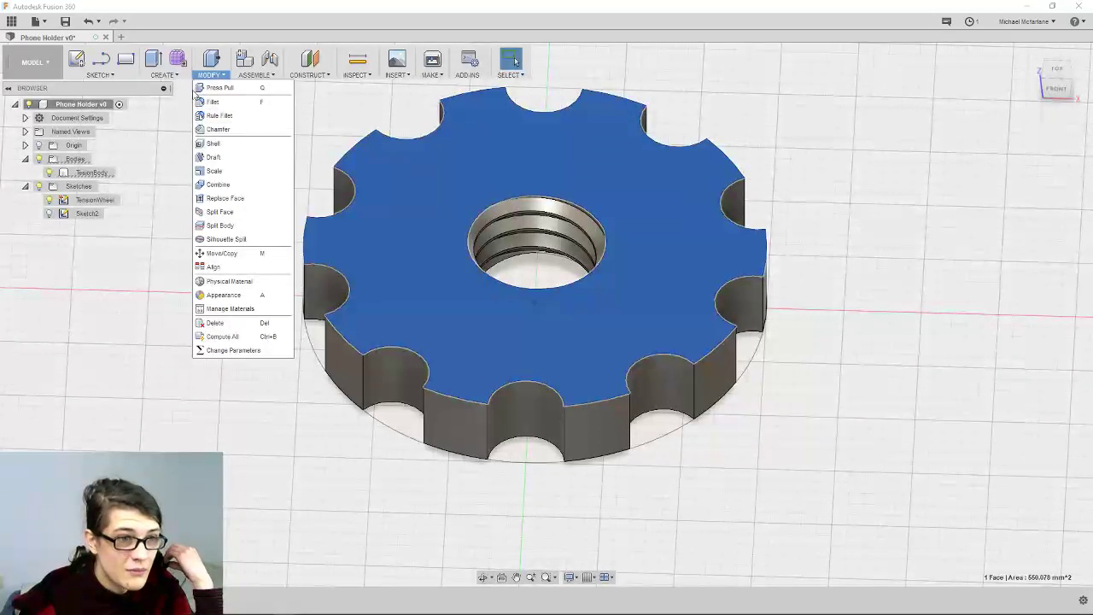
left_click(174, 77)
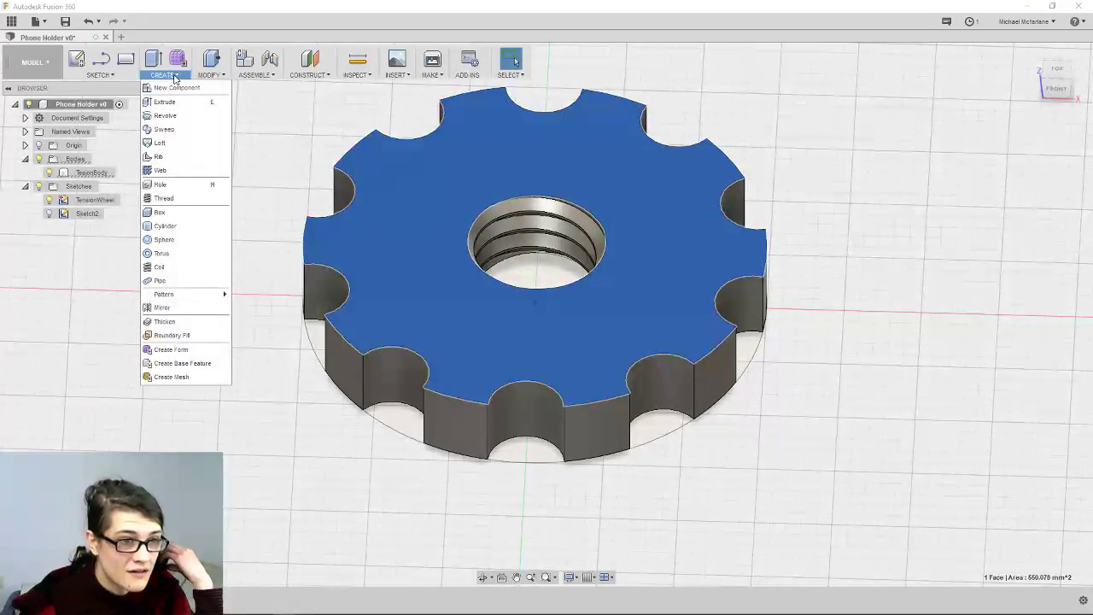
left_click(227, 79)
left_click(225, 79)
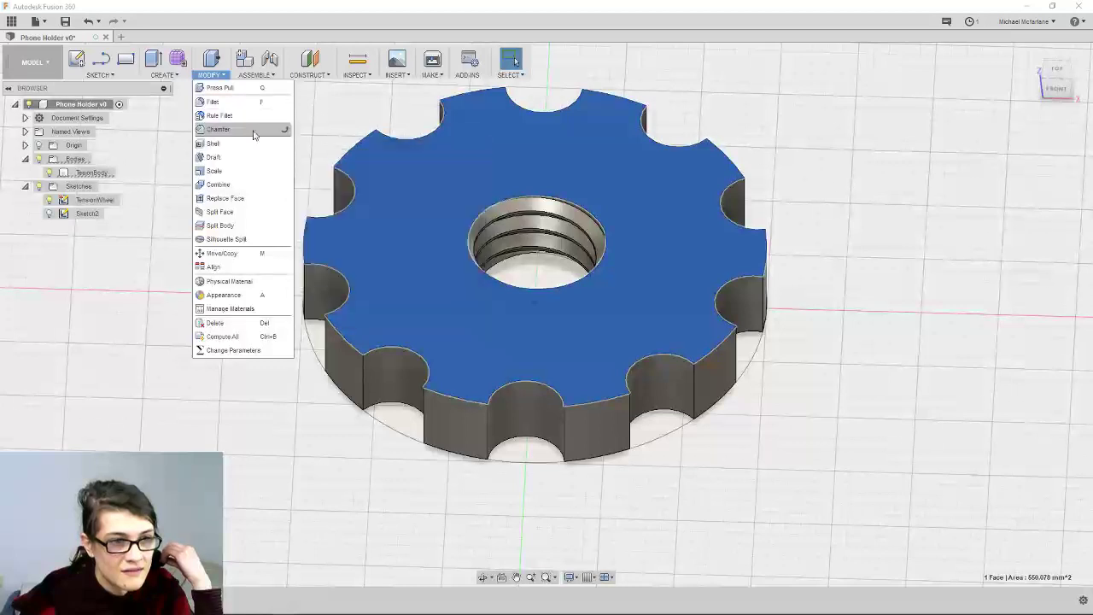
left_click(253, 130)
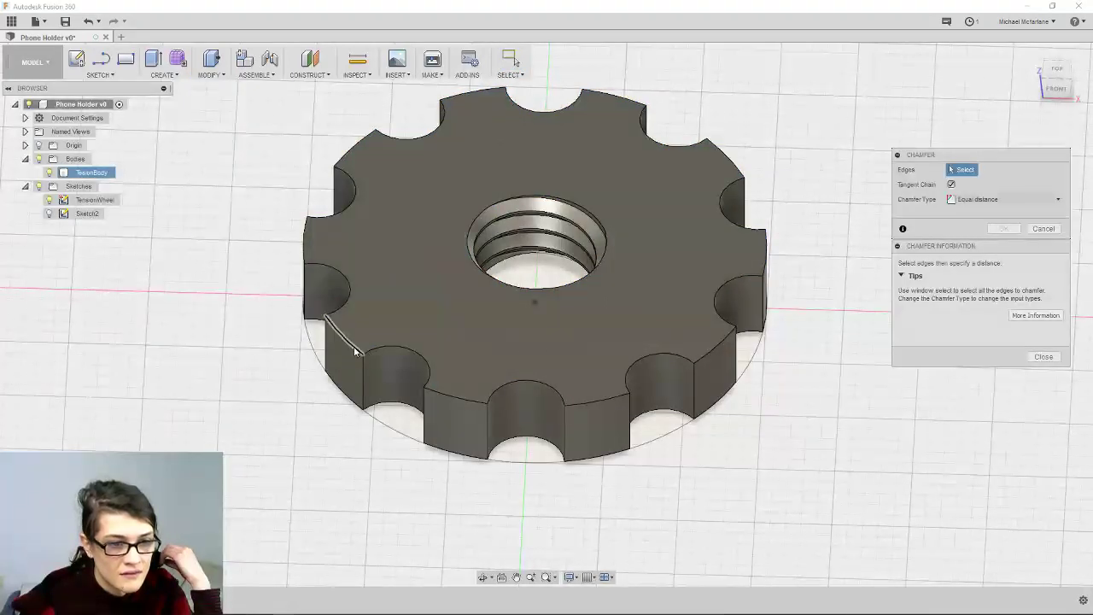
Pick four notch edges of the wheel for the chamfer
left_click(353, 346)
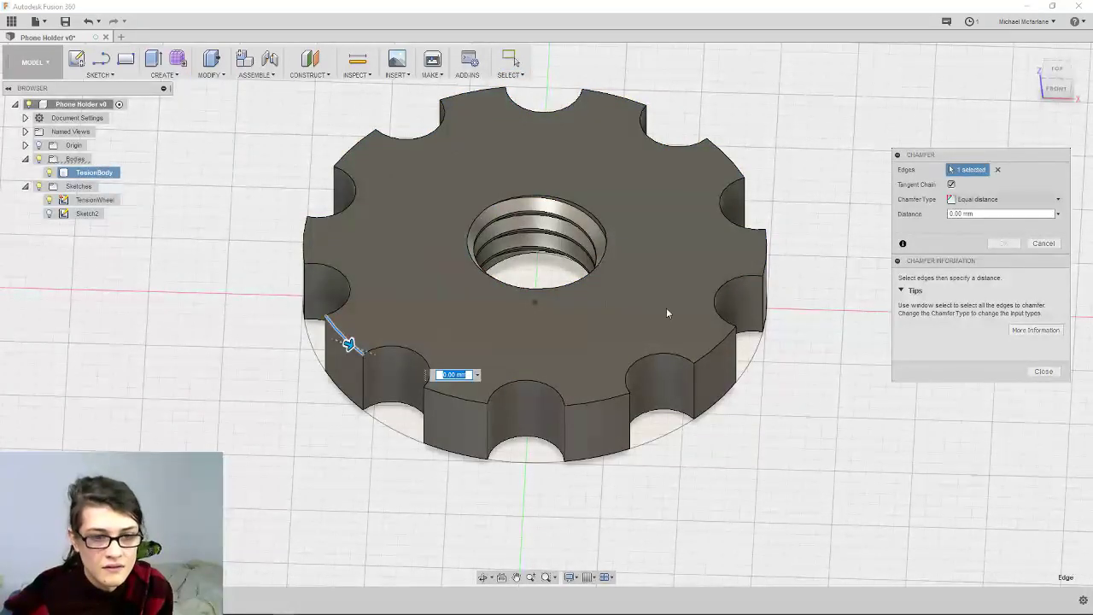
left_click(305, 260)
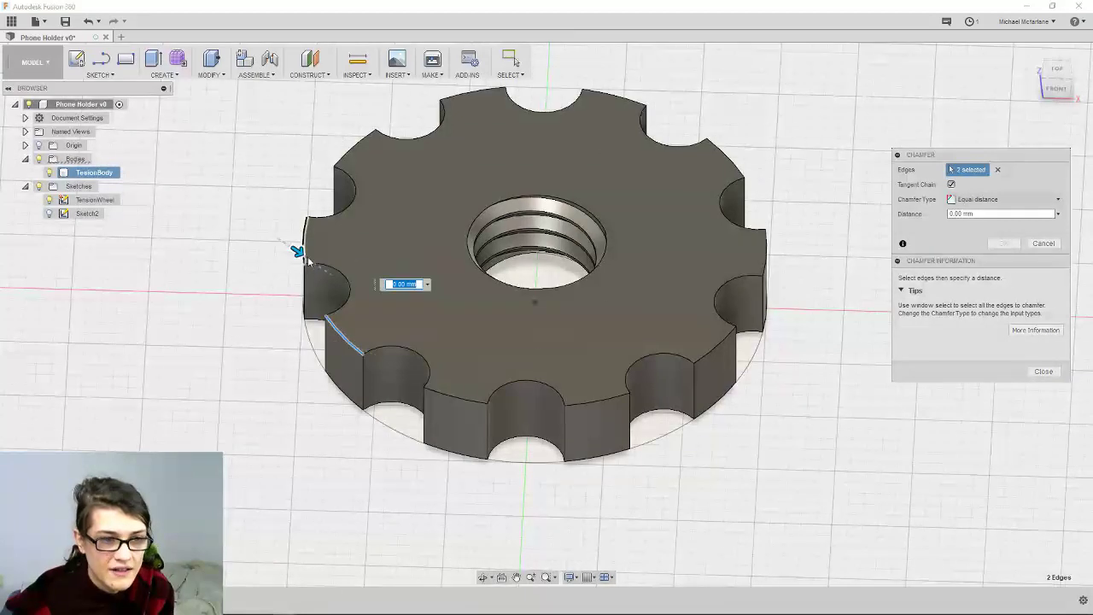
left_click(352, 287)
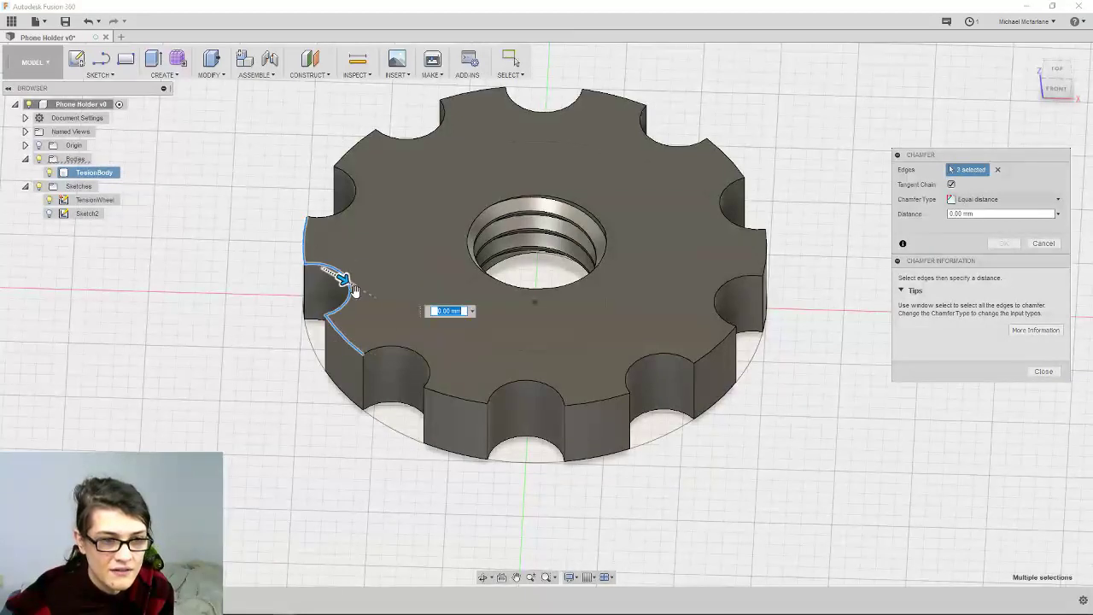
left_click(551, 385)
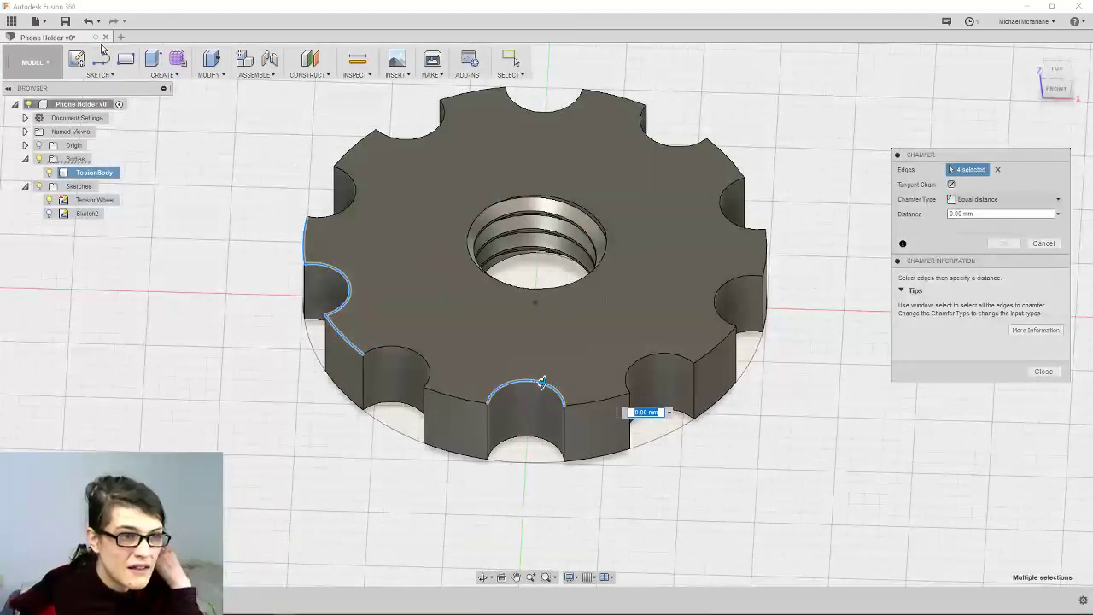
Use Paint Selection to paint edges all around the wheel, reaching 45 edges
left_click(527, 75)
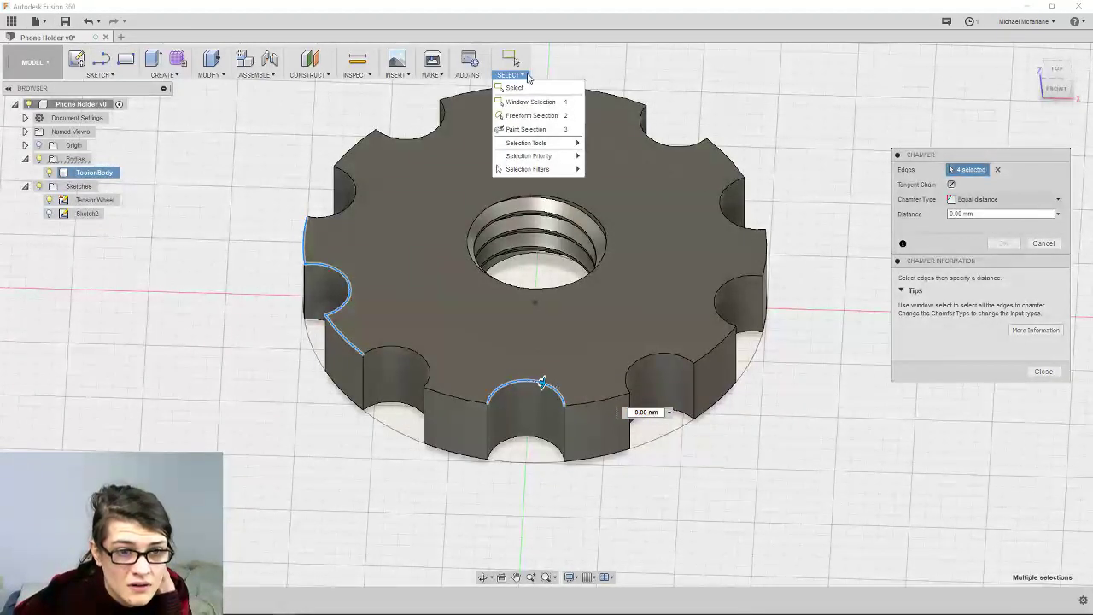
mouse_move(552, 146)
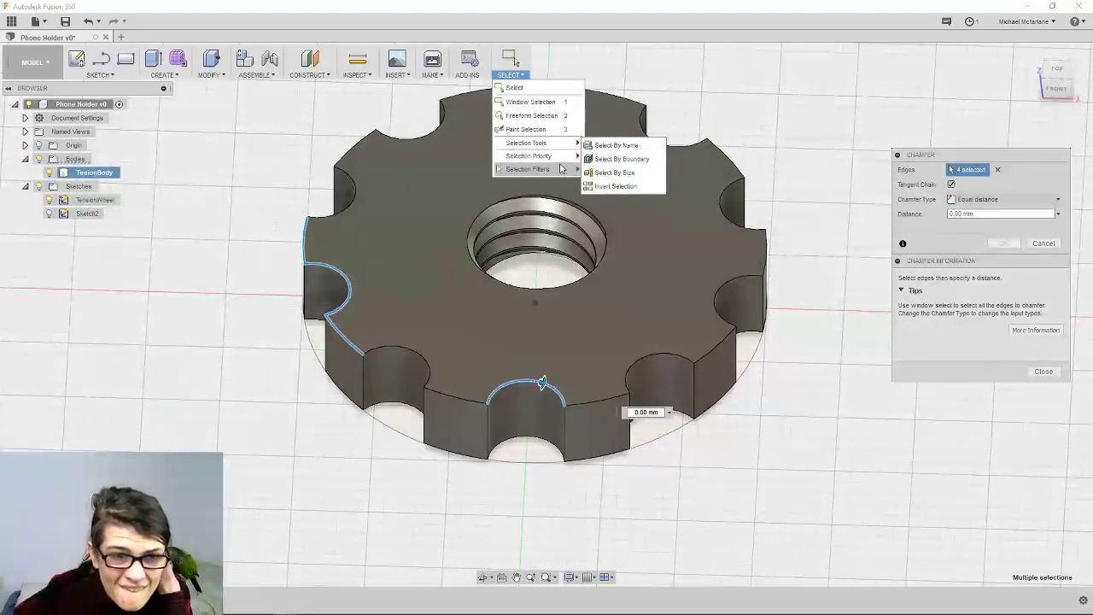
mouse_move(558, 162)
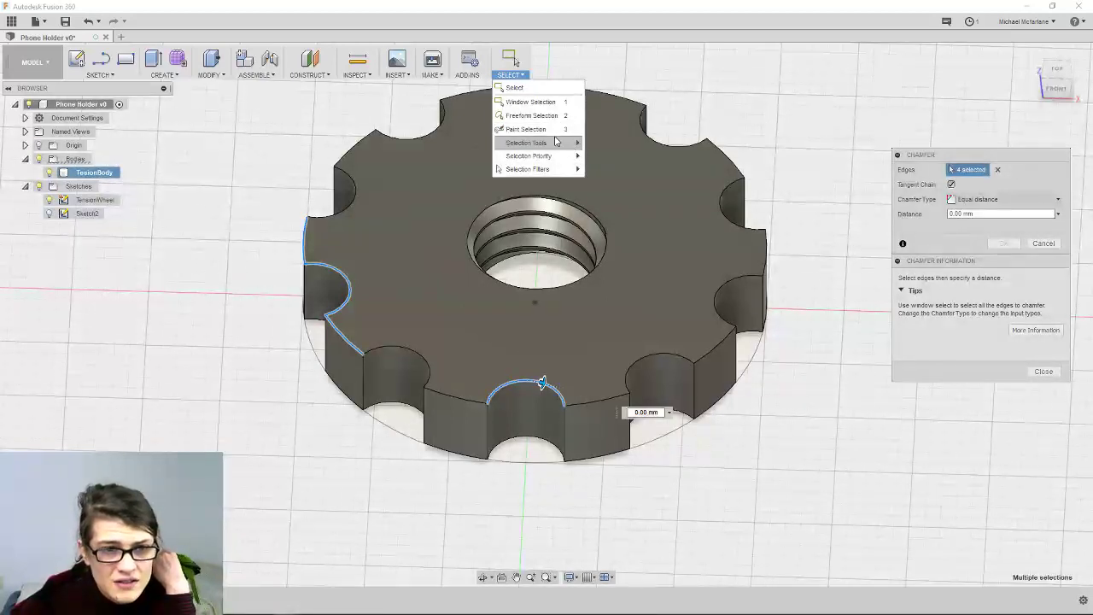
left_click(526, 129)
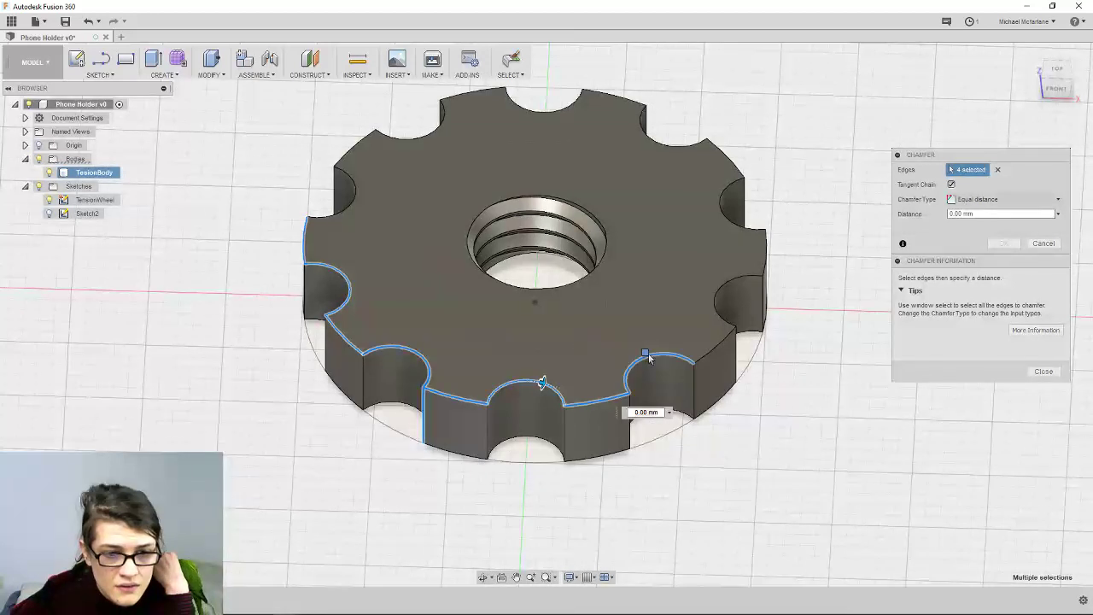
mouse_move(649, 359)
left_mouse_down()
mouse_move(673, 343)
mouse_move(722, 349)
left_mouse_up()
mouse_move(708, 287)
left_mouse_down()
mouse_move(718, 248)
mouse_move(771, 251)
mouse_move(727, 209)
mouse_move(724, 148)
mouse_move(665, 135)
left_mouse_up()
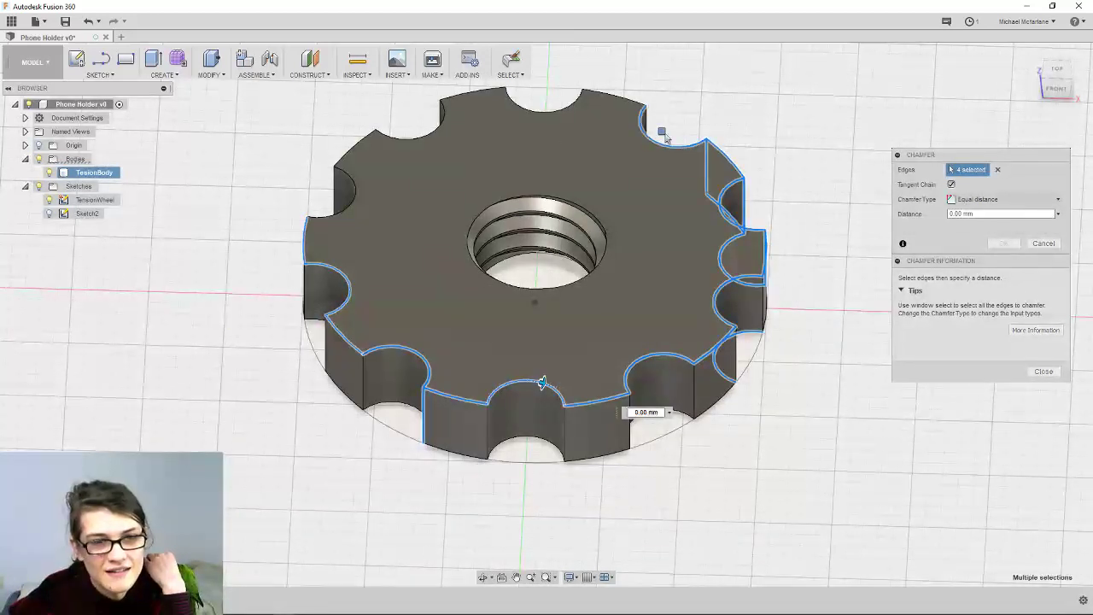
mouse_move(593, 96)
left_mouse_down()
mouse_move(522, 80)
mouse_move(518, 104)
mouse_move(475, 92)
mouse_move(475, 130)
mouse_move(415, 129)
mouse_move(396, 164)
mouse_move(348, 136)
mouse_move(342, 174)
left_mouse_up()
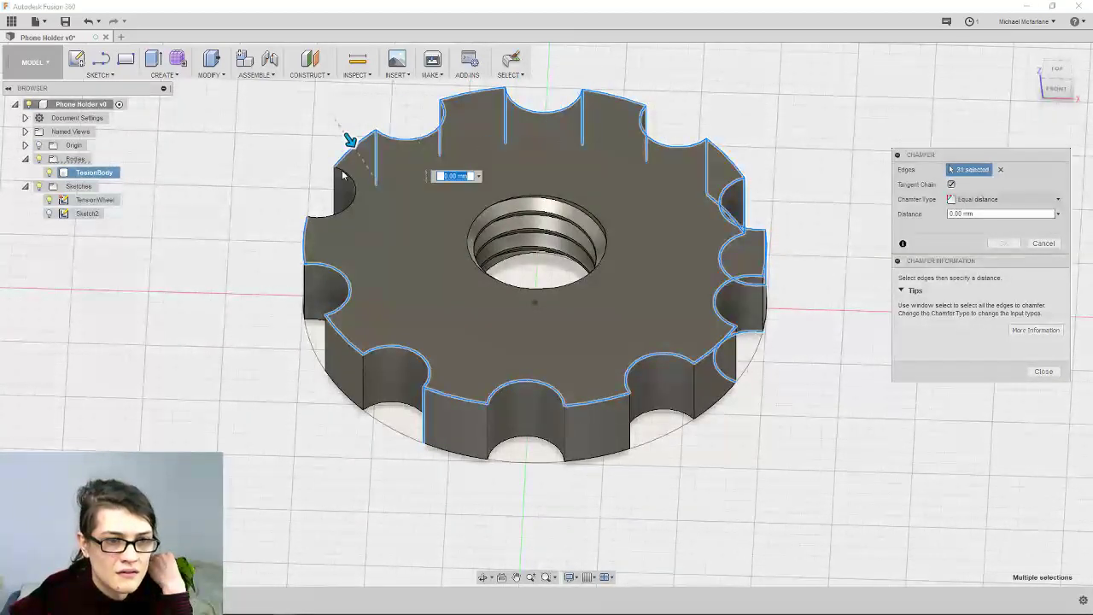
middle_click_drag(334, 239, 439, 338)
middle_click_drag(495, 367, 311, 327, "shift")
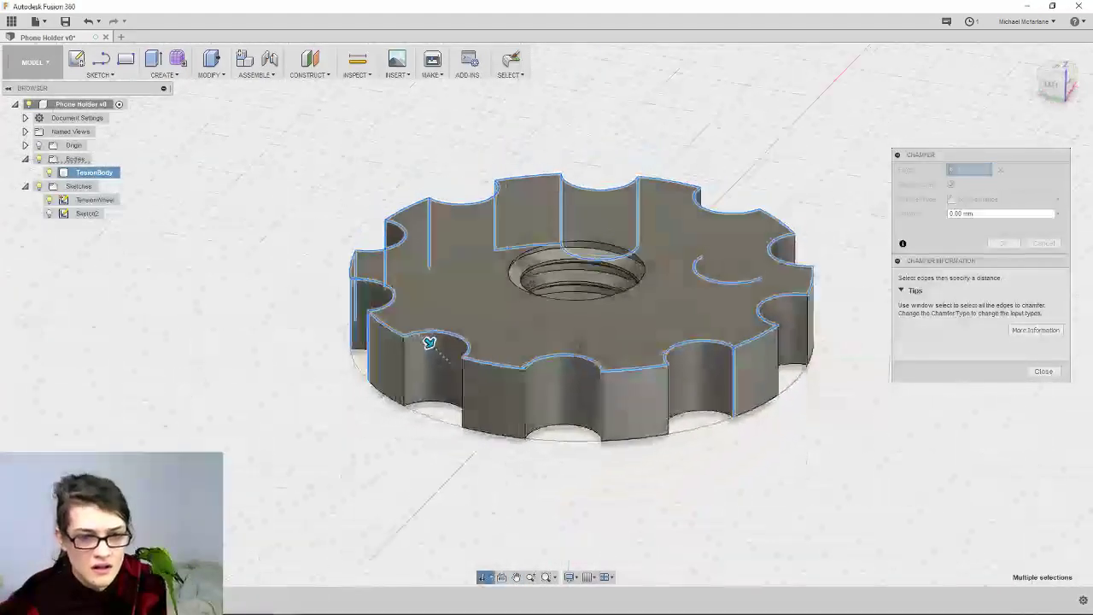
mouse_move(376, 380)
left_mouse_down()
mouse_move(529, 431)
mouse_move(785, 376)
mouse_move(530, 435)
mouse_move(422, 408)
mouse_move(374, 366)
mouse_move(355, 312)
left_mouse_up()
middle_click_drag(293, 333, 371, 382)
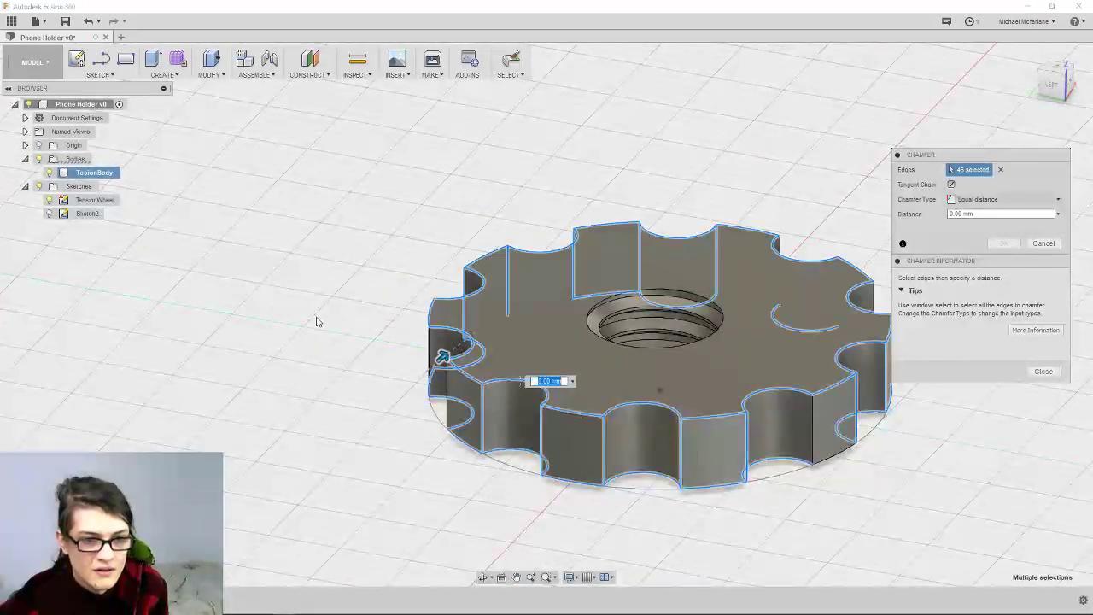
Abandon the chamfer, clearing the selected edges
right_click(359, 350)
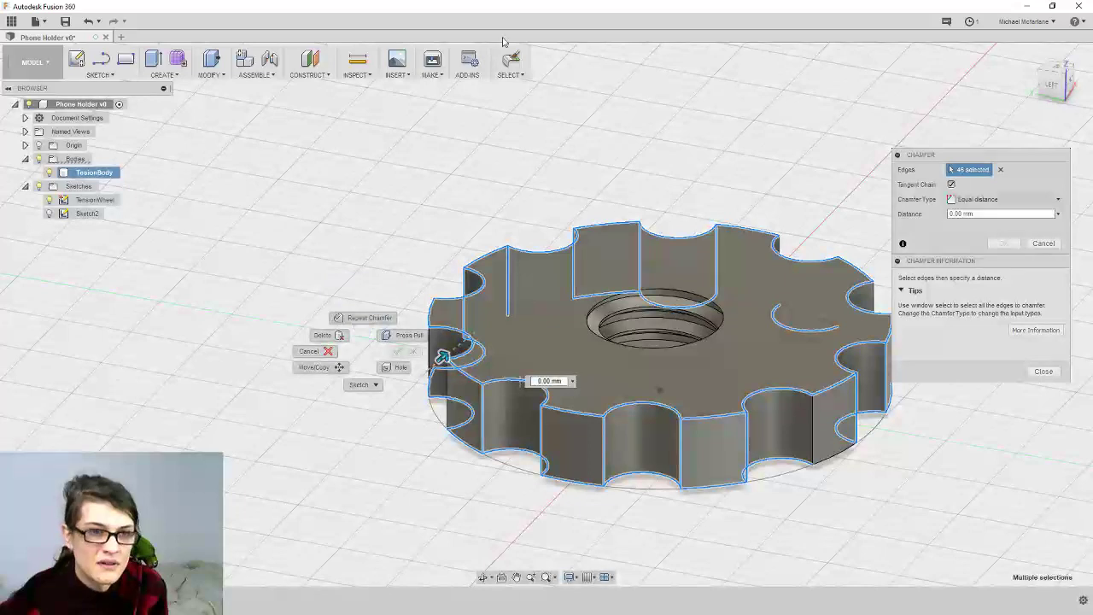
left_click(546, 45)
left_click(511, 58)
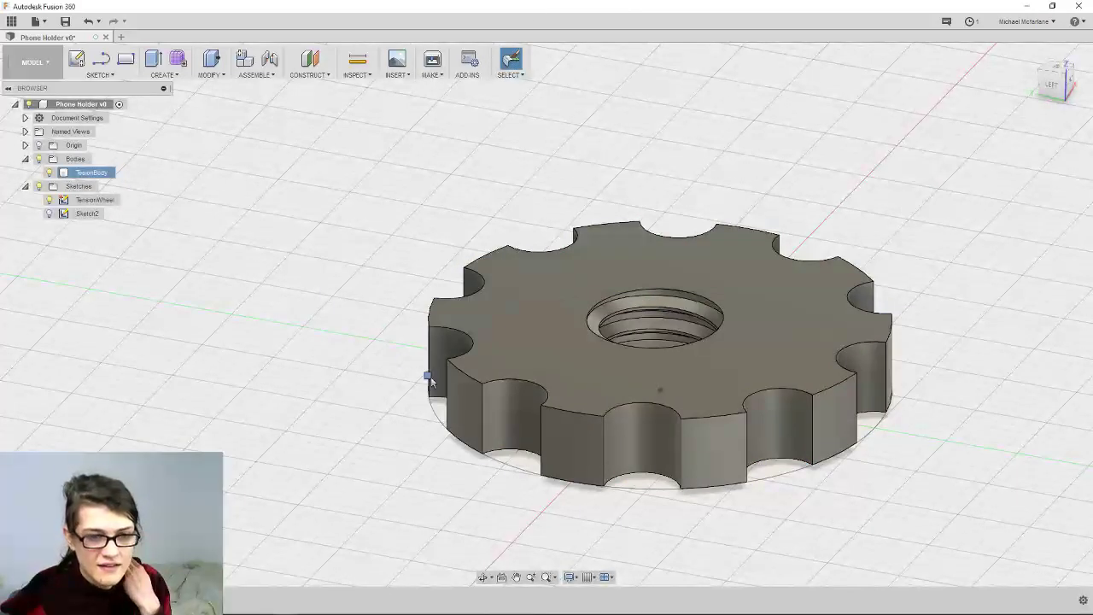
Select and deselect the gear body, then try Window selection mode on an edge
left_click(443, 401)
scroll(401, 342, "down", 3)
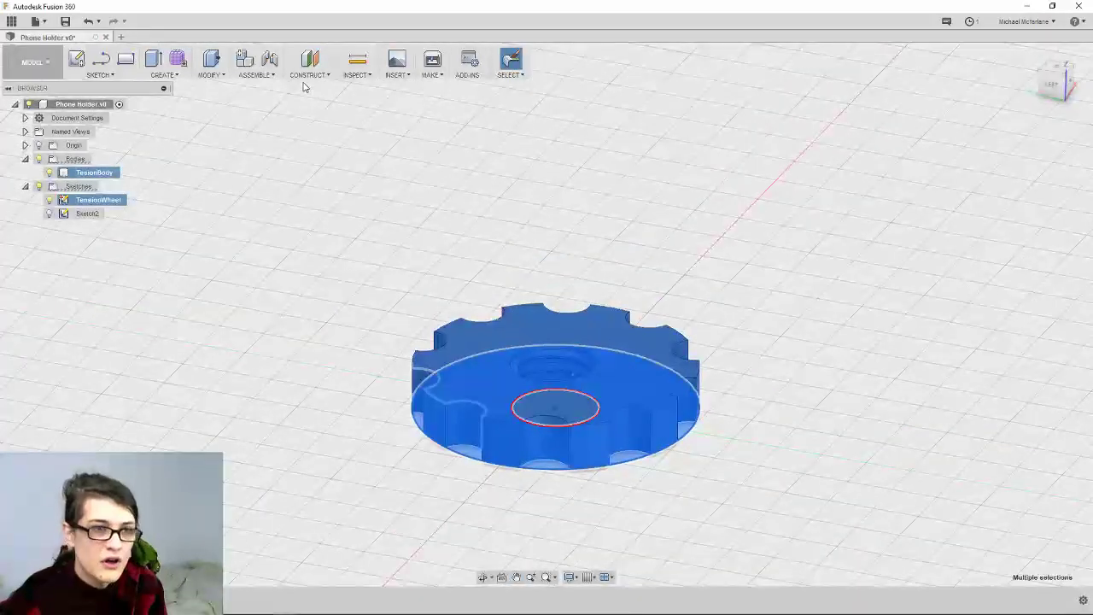
left_click(520, 74)
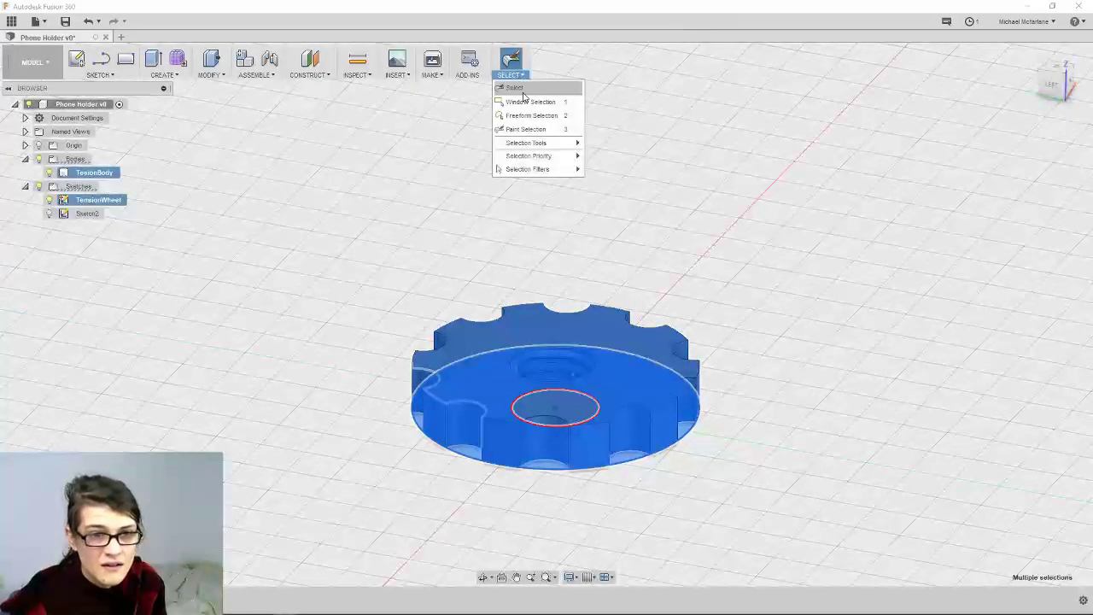
left_click(675, 229)
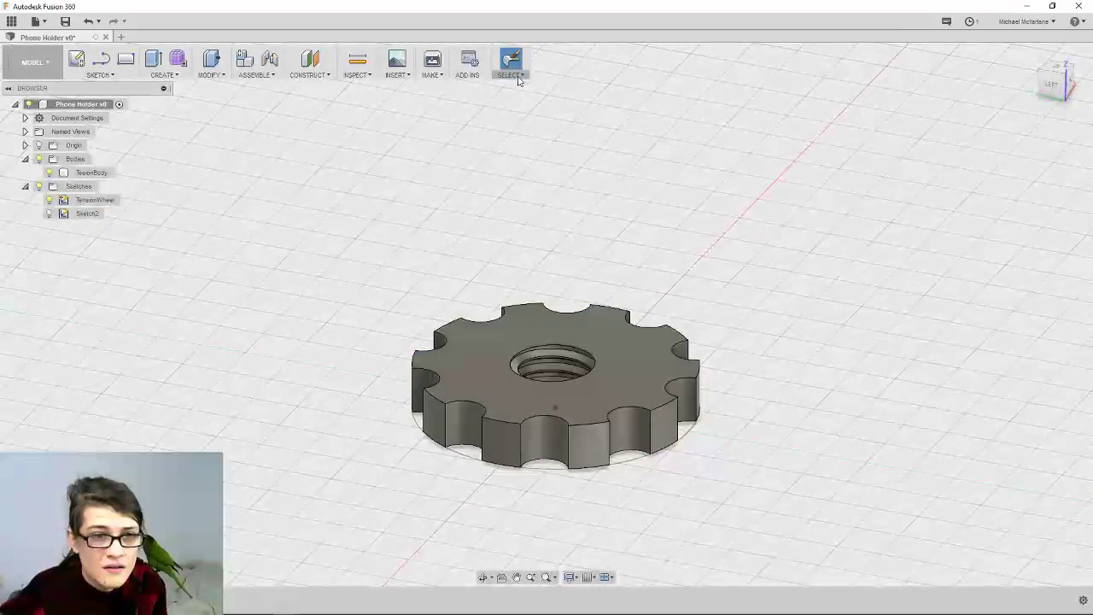
left_click(513, 74)
left_click(530, 101)
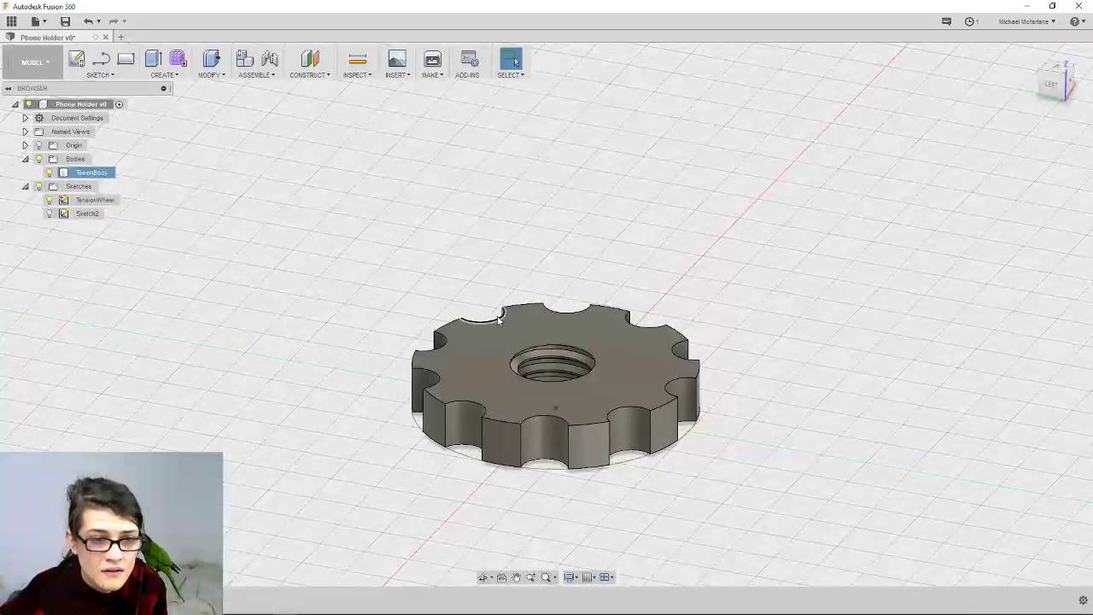
left_click(536, 303, "shift")
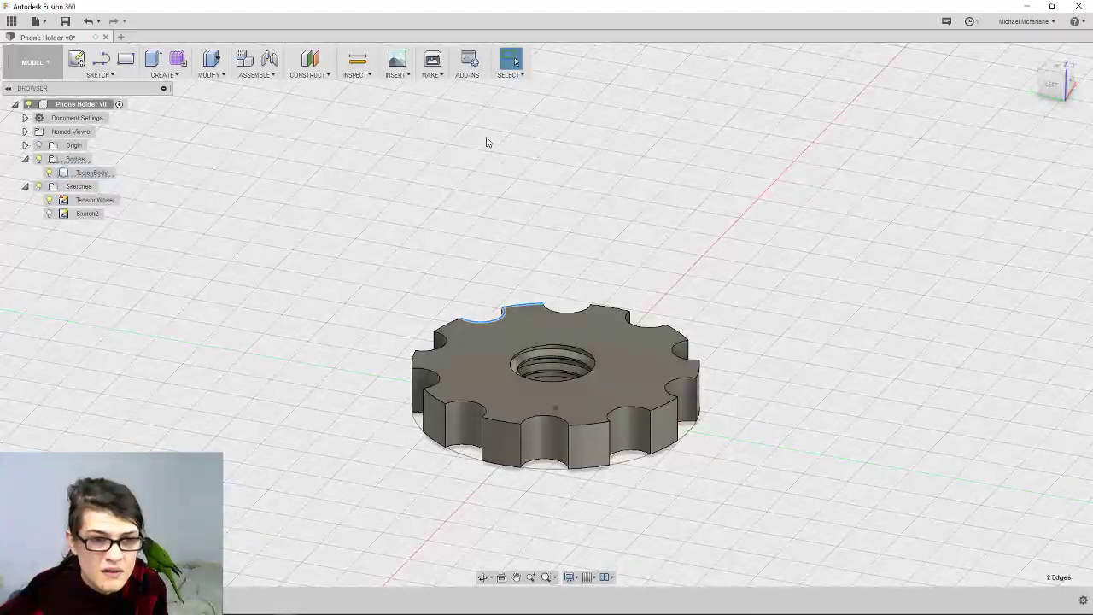
Switch to Freeform selection, select the whole TensionBody gear and orbit to a top view
left_click(508, 75)
mouse_move(560, 143)
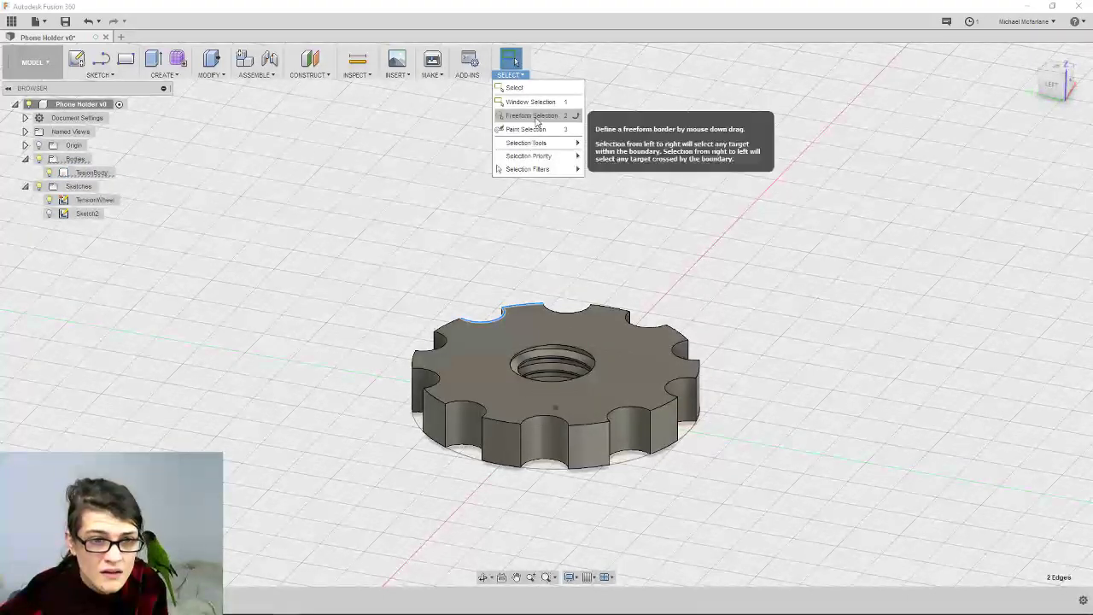
left_click(531, 116)
left_click(442, 343, "shift")
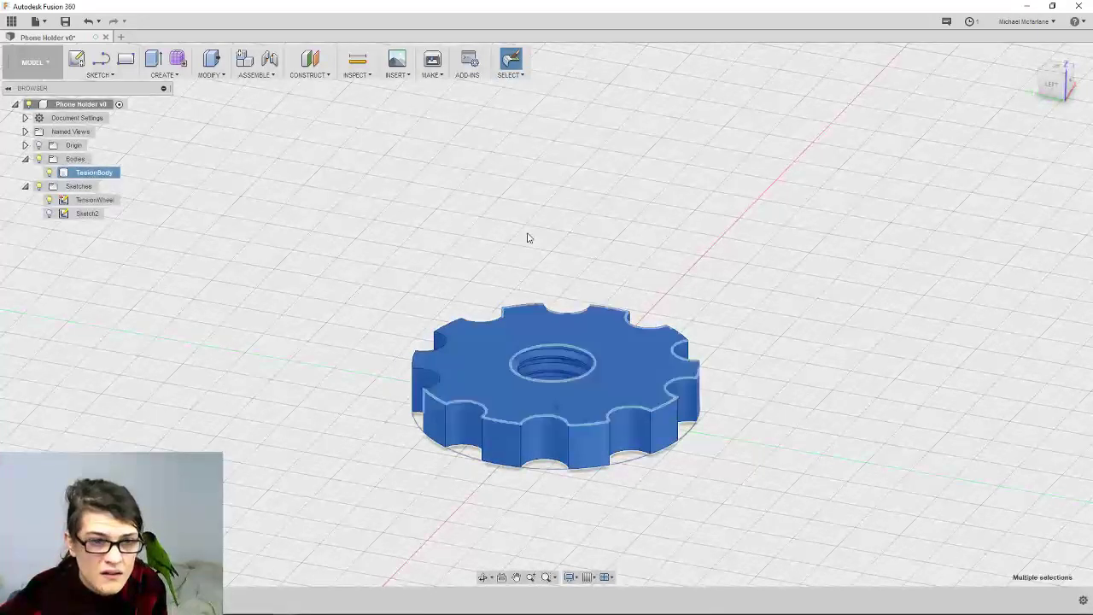
middle_click_drag(433, 346, 654, 380, "shift")
left_click(210, 65)
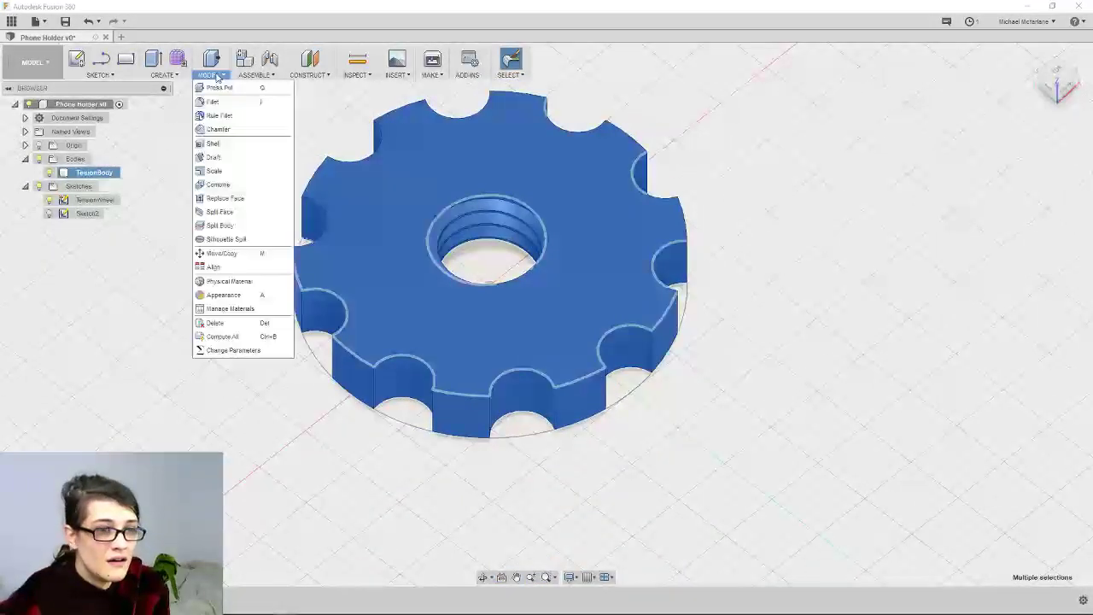
left_click(243, 129)
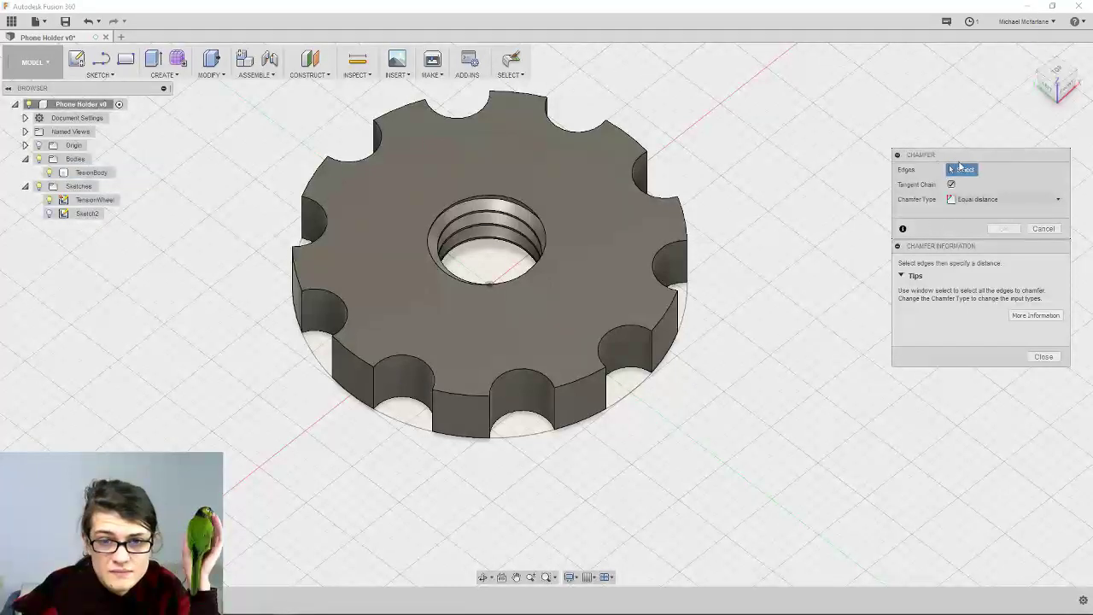
left_click(519, 75)
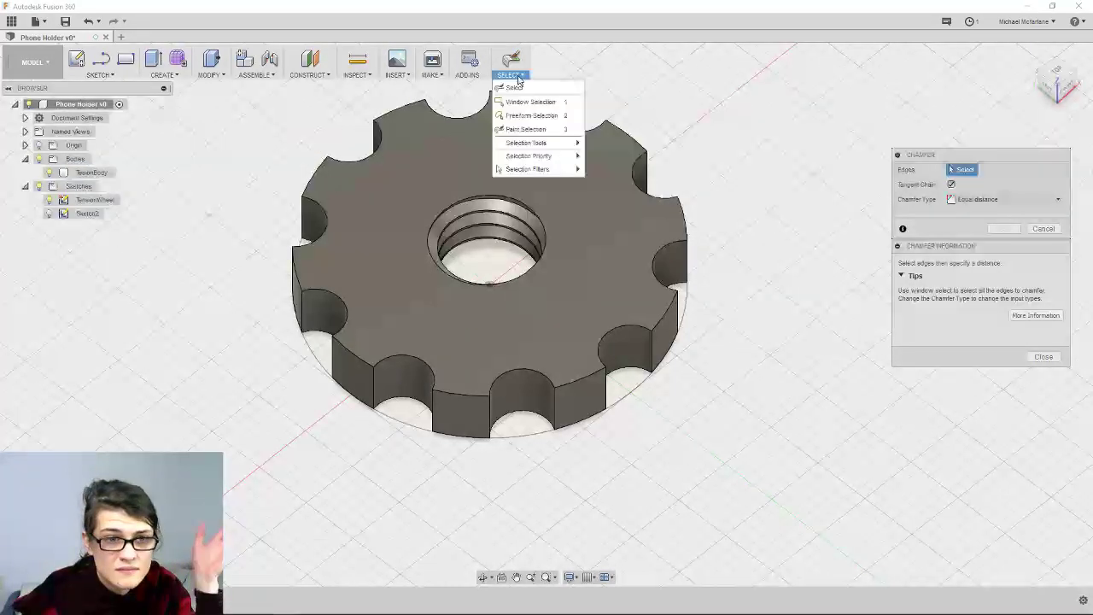
left_click(530, 102)
left_click_drag(815, 499, 225, 75)
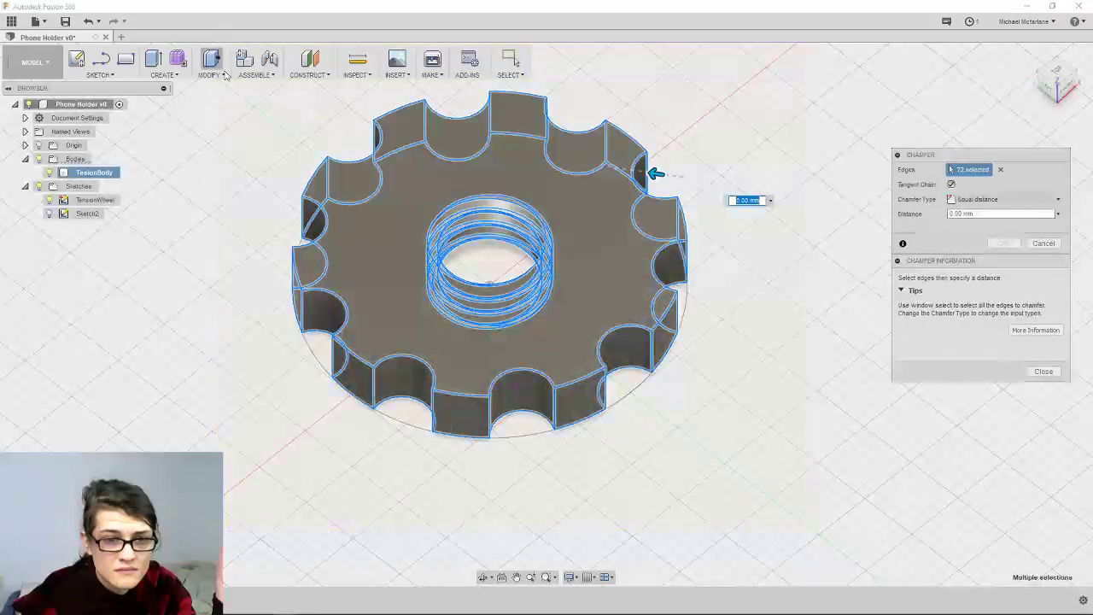
left_click(511, 74)
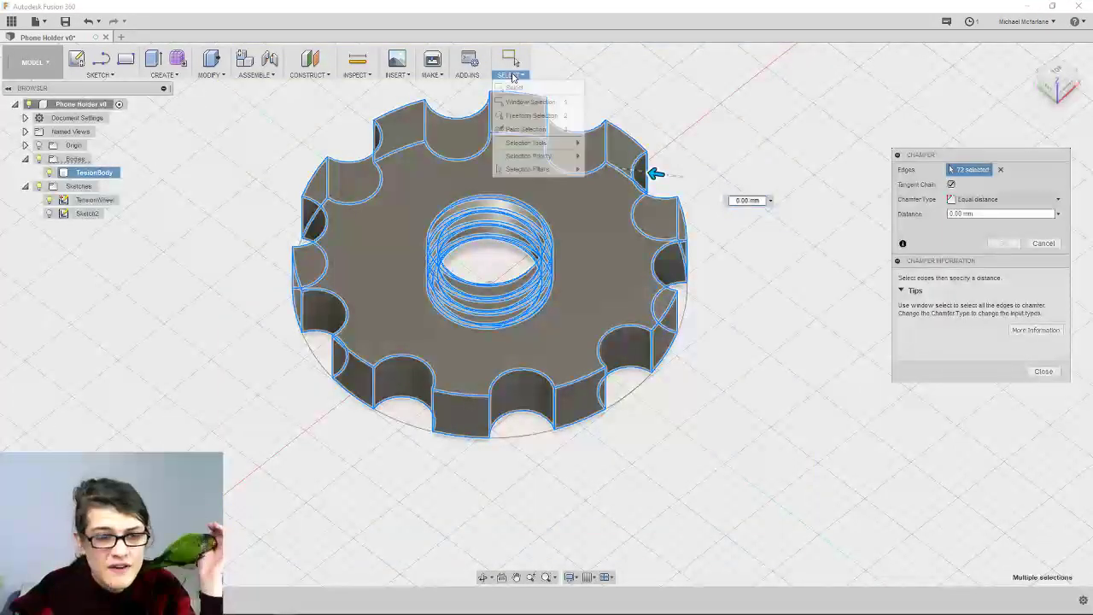
mouse_move(549, 153)
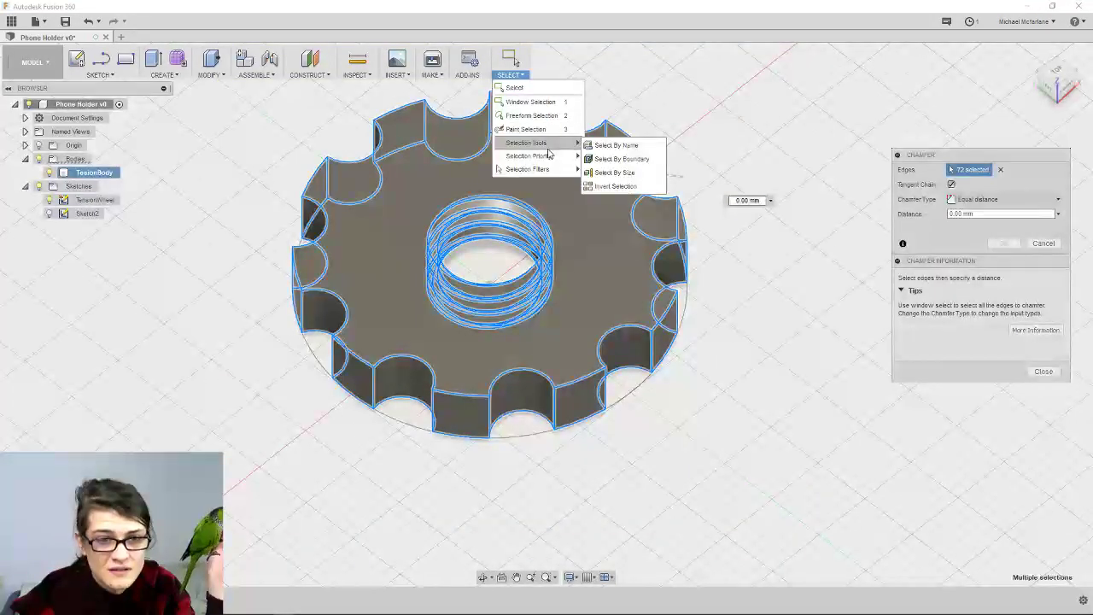
left_click(534, 90)
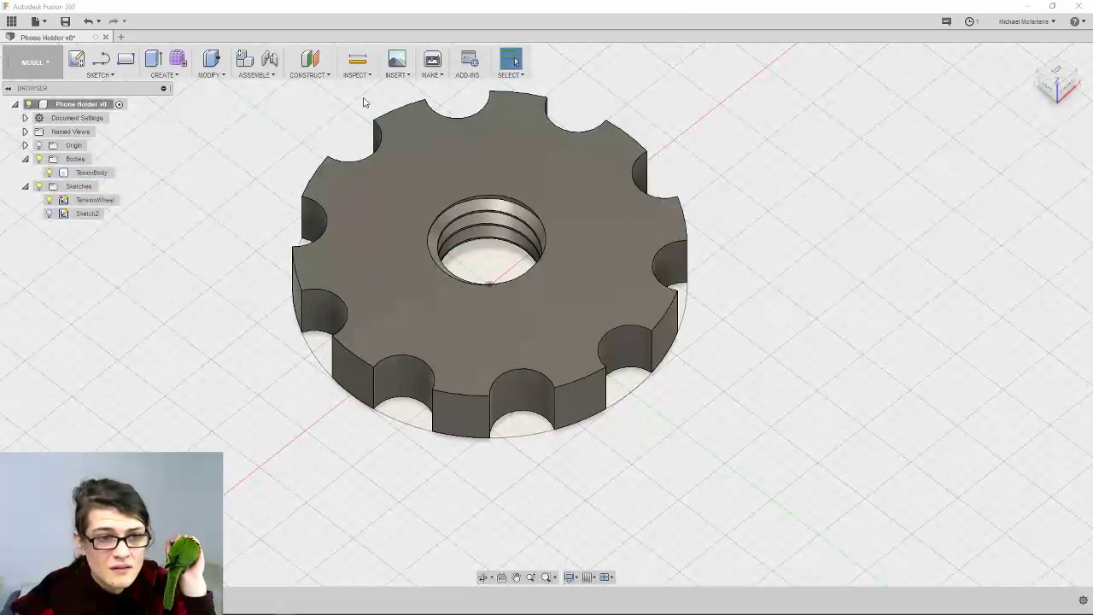
mouse_move(363, 103)
left_mouse_down()
mouse_move(675, 108)
mouse_move(681, 124)
mouse_move(287, 151)
left_mouse_up()
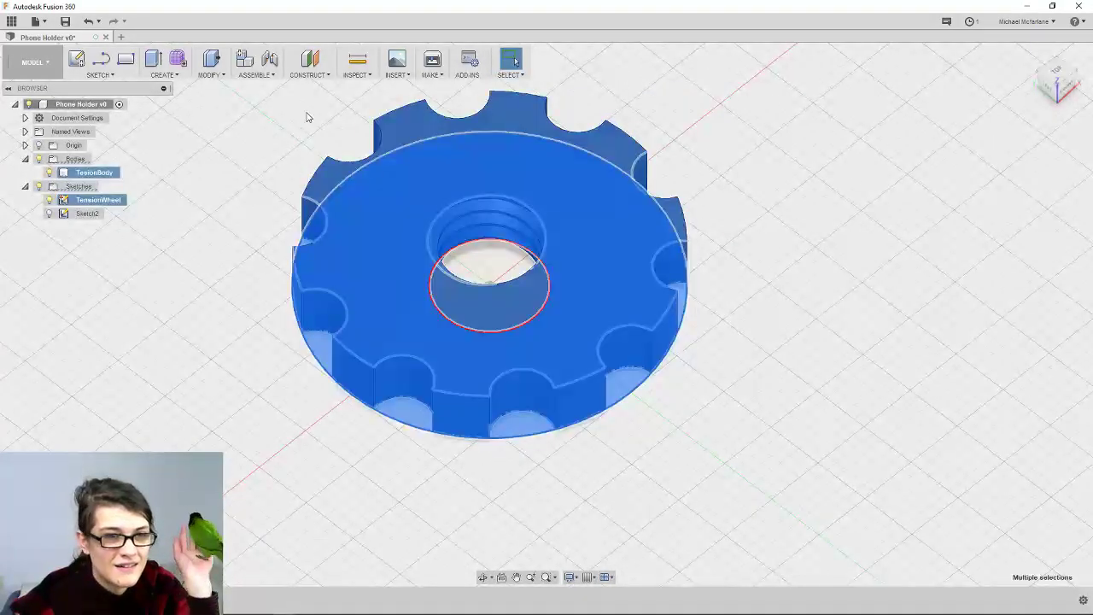
Start a Chamfer on the gear, keeping the Equal distance type
left_click(307, 117)
left_click(165, 74)
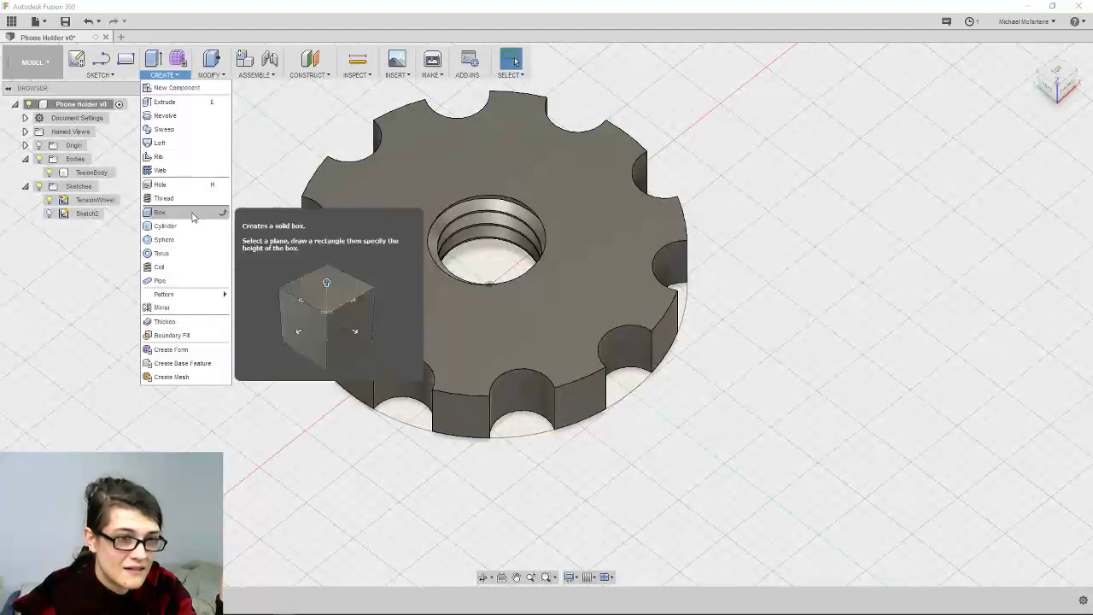
left_click(212, 74)
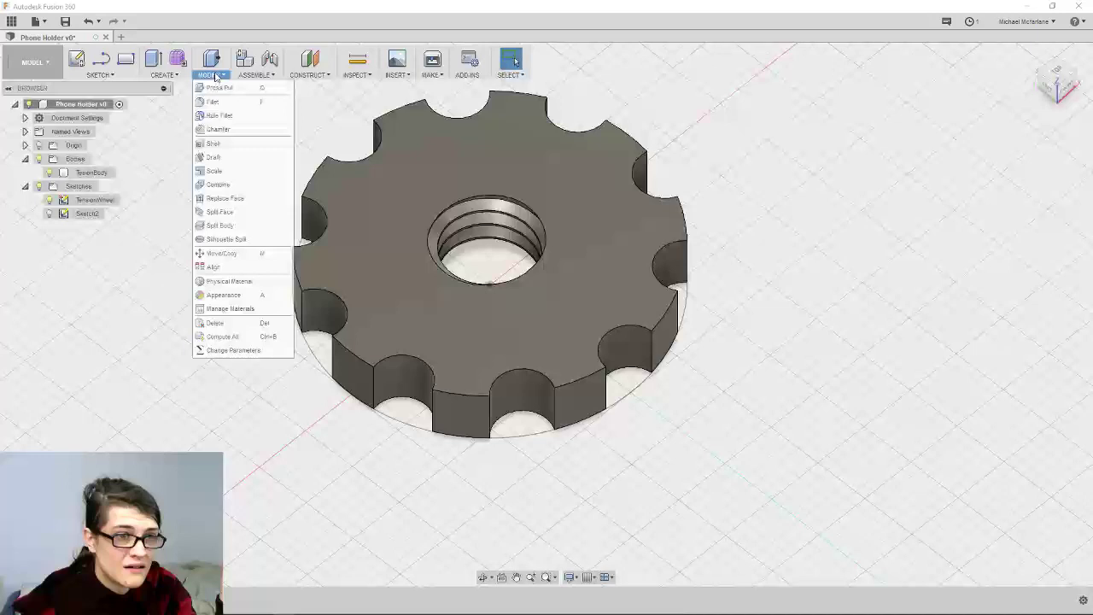
left_click(218, 129)
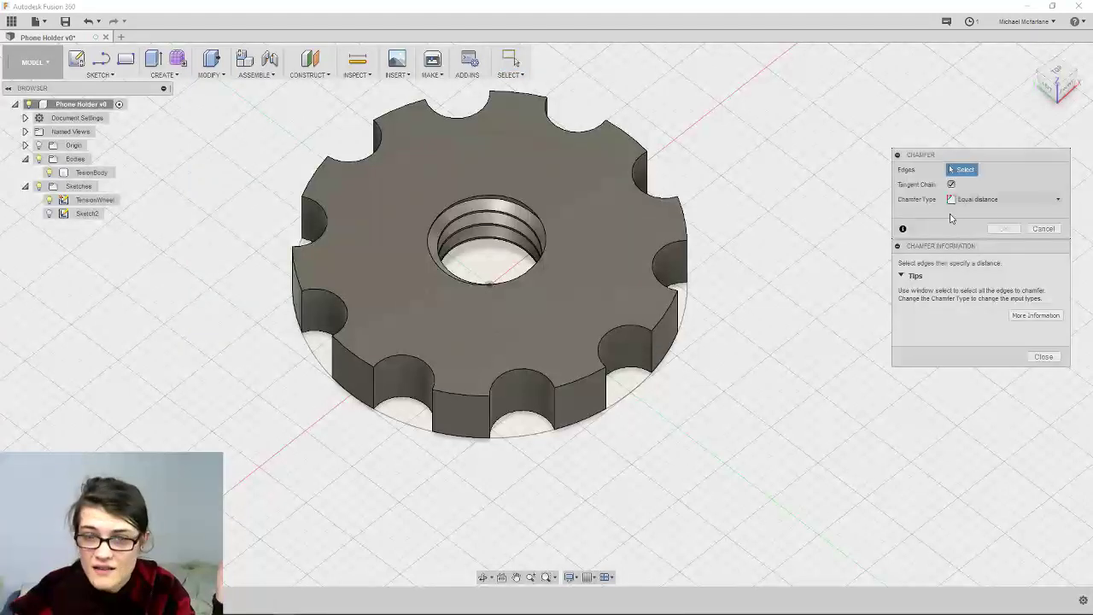
left_click(994, 199)
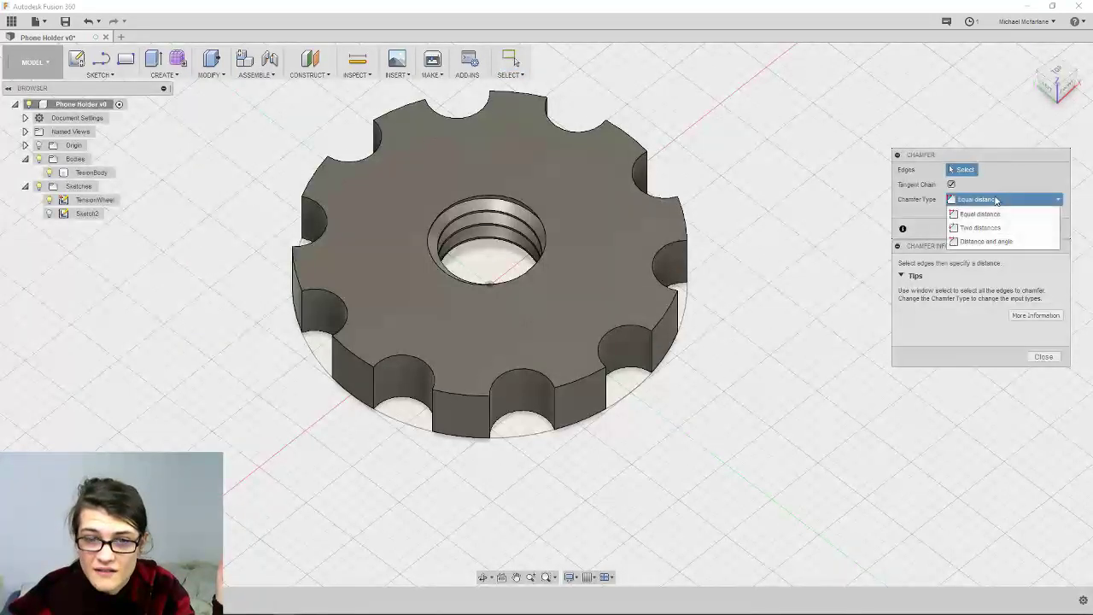
left_click(996, 199)
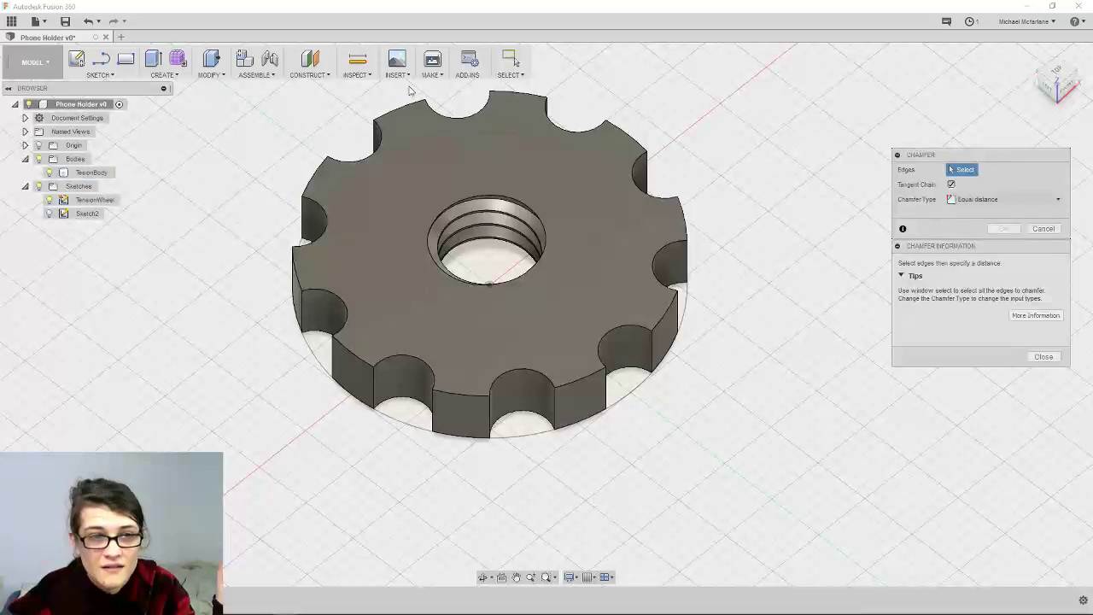
Window-select the gear's rim and tooth edges, bringing the chamfer to 42 selected edges
left_click_drag(360, 88, 676, 189)
left_click_drag(665, 227, 603, 380)
left_click_drag(663, 519, 286, 352)
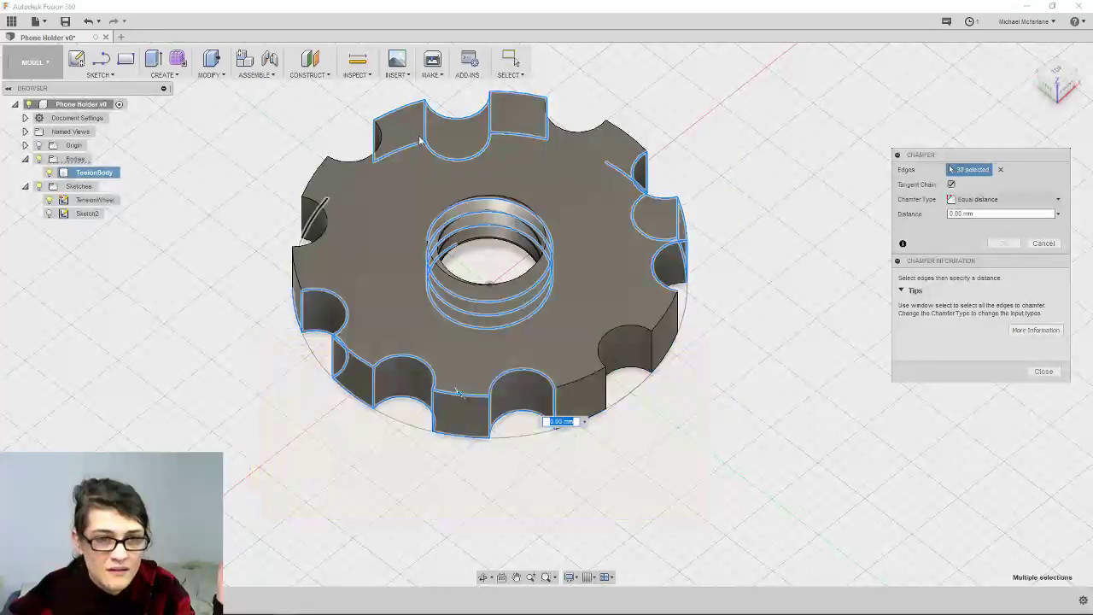
left_click_drag(712, 84, 524, 187)
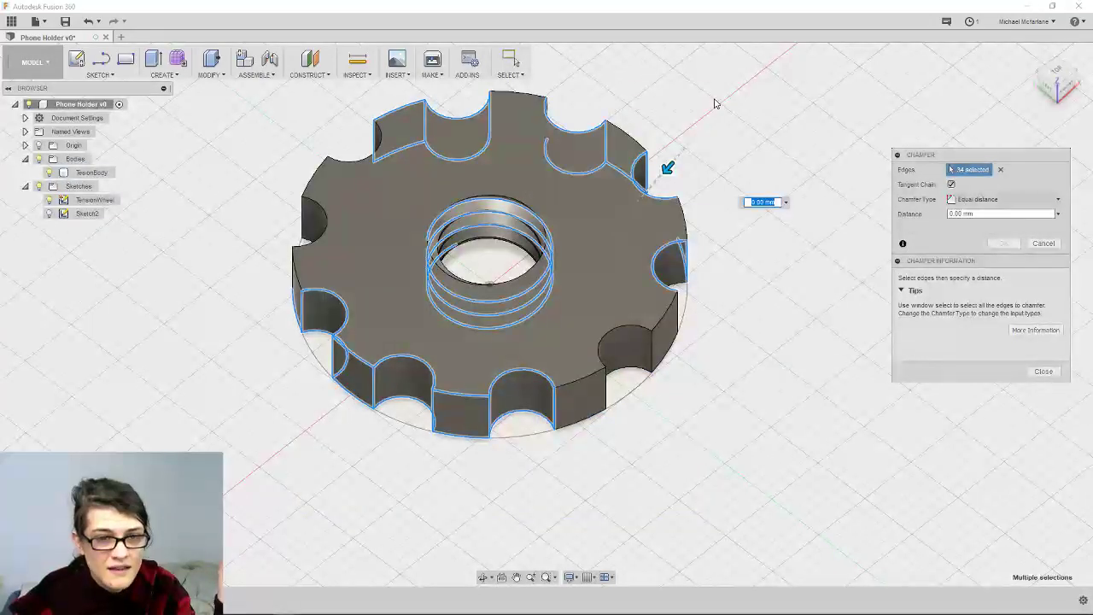
left_click_drag(715, 100, 628, 141)
left_click_drag(779, 164, 689, 237)
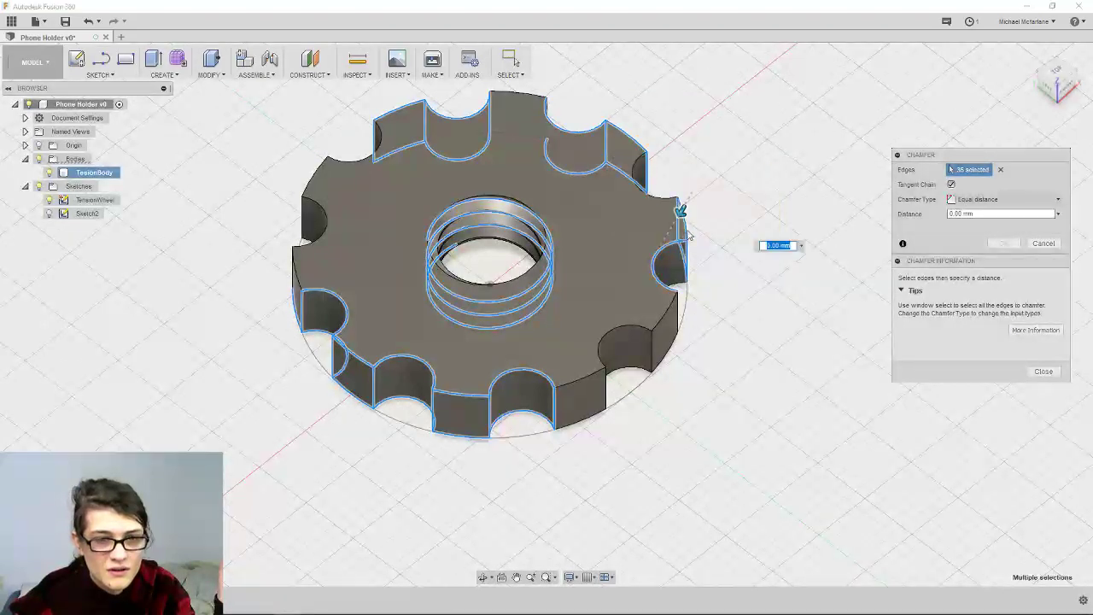
left_click(529, 101)
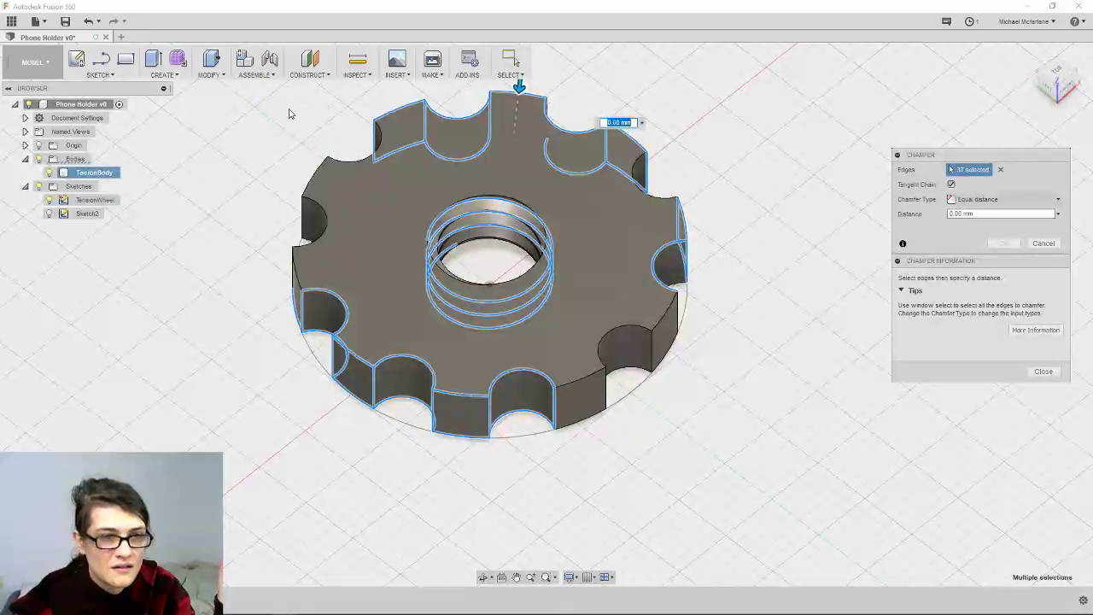
left_click_drag(254, 140, 337, 277)
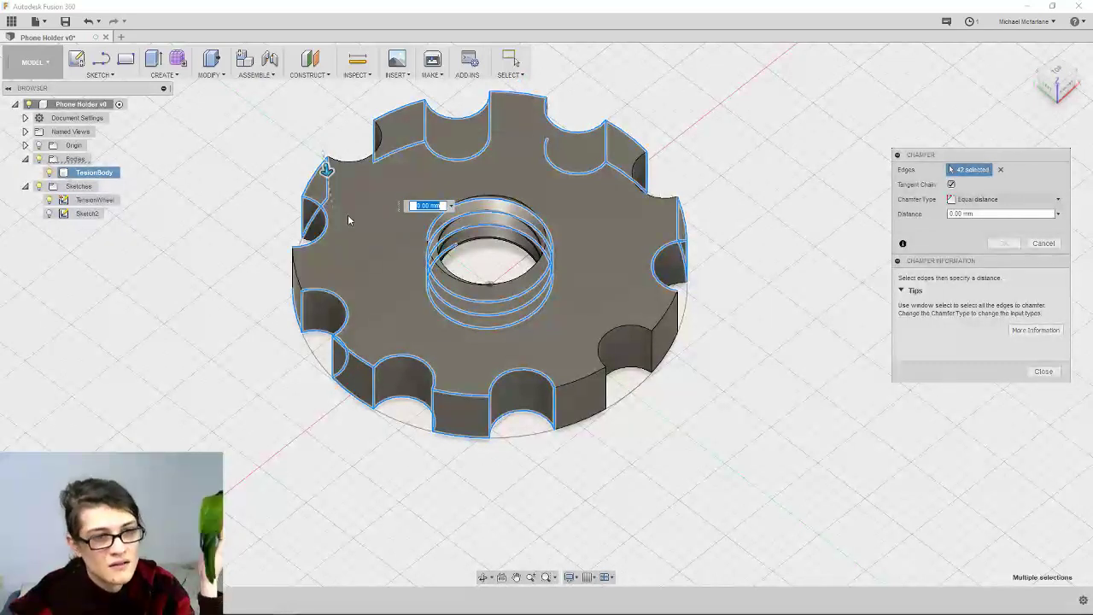
mouse_move(348, 220)
middle_mouse_down("shift")
mouse_move(384, 224)
mouse_move(346, 224)
middle_mouse_up("shift")
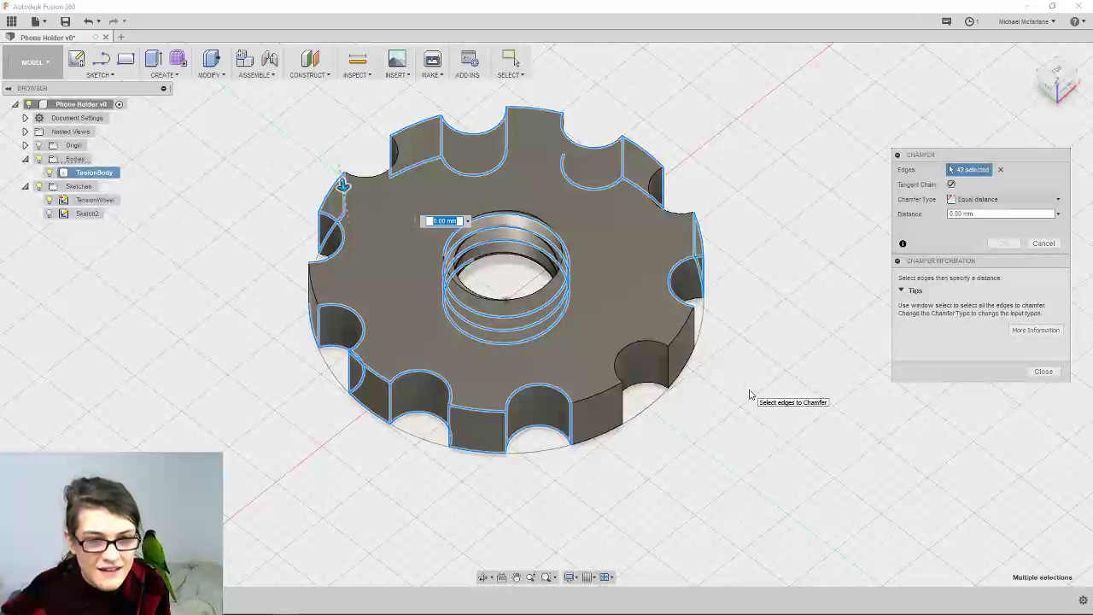
Clear the chamfer edges and window-select the wheel's right, lower-left, left and top edges
left_click(1000, 170)
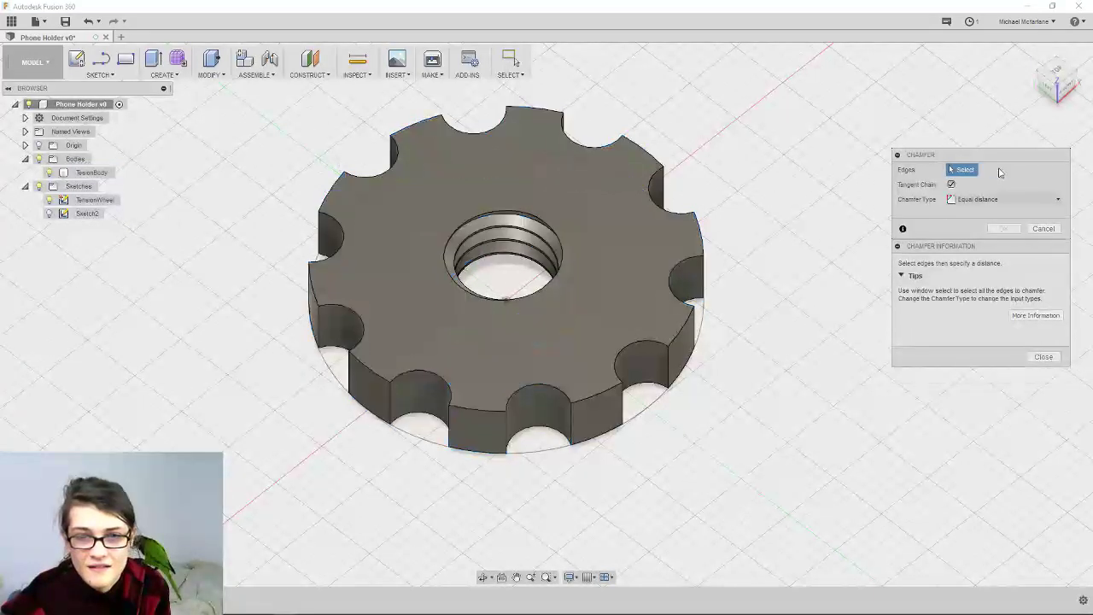
left_click_drag(790, 161, 634, 426)
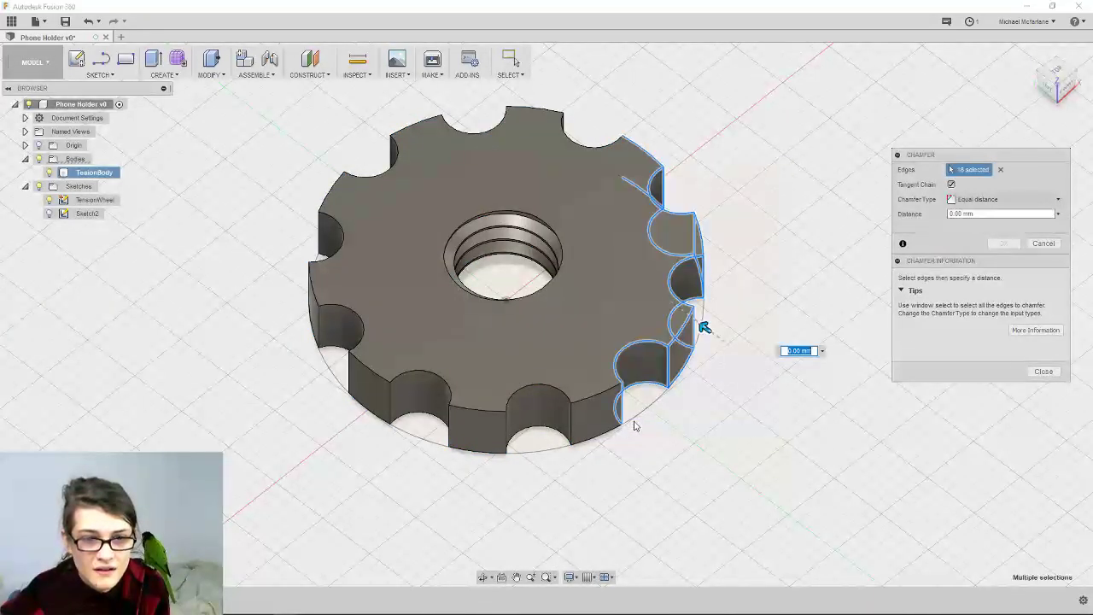
left_click_drag(655, 536, 195, 320)
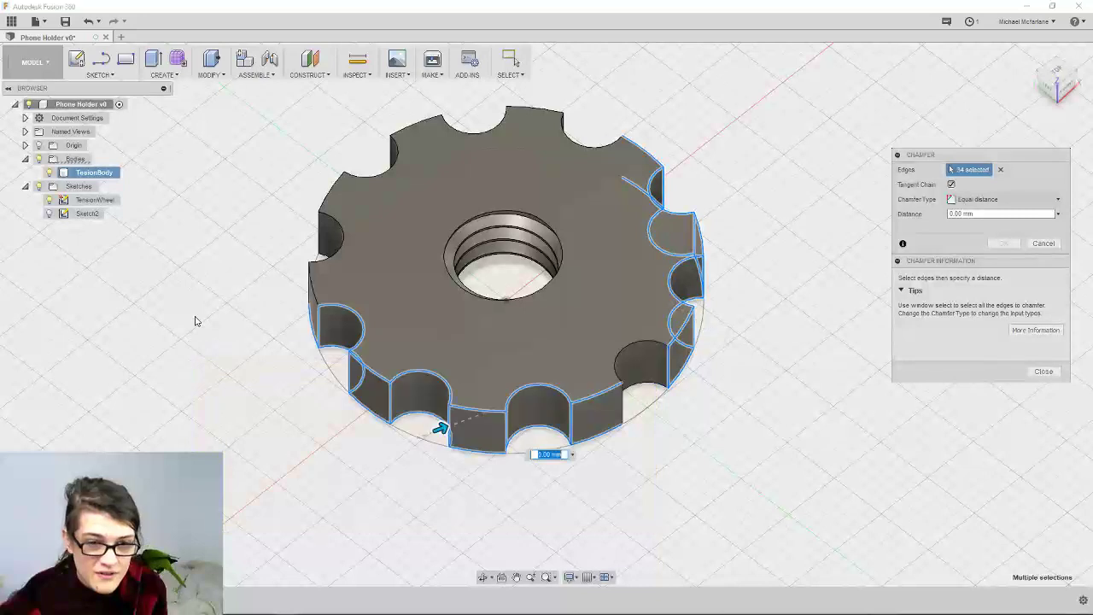
left_click_drag(224, 157, 381, 378)
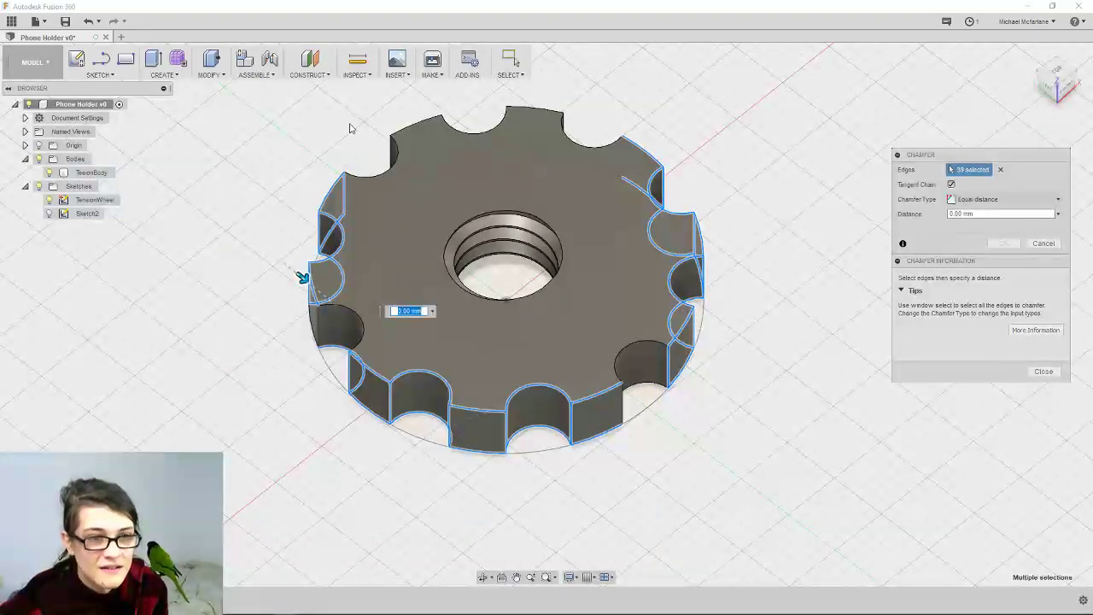
left_click_drag(311, 102, 702, 198)
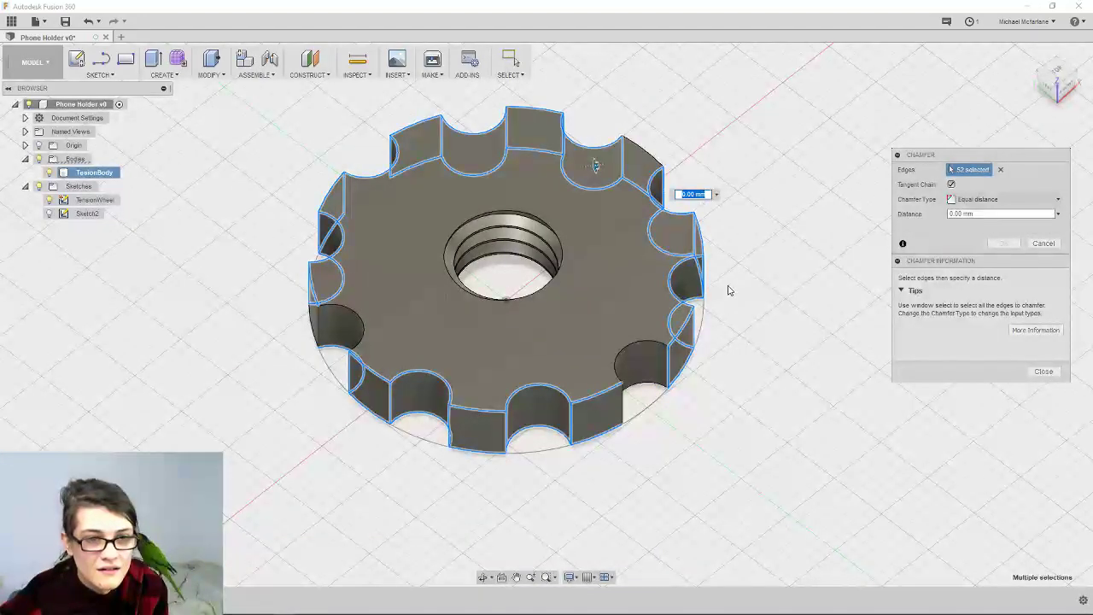
Orbit around the wheel and add the hidden notch edges until 60 are selected
middle_click_drag(726, 294, 553, 389, "shift")
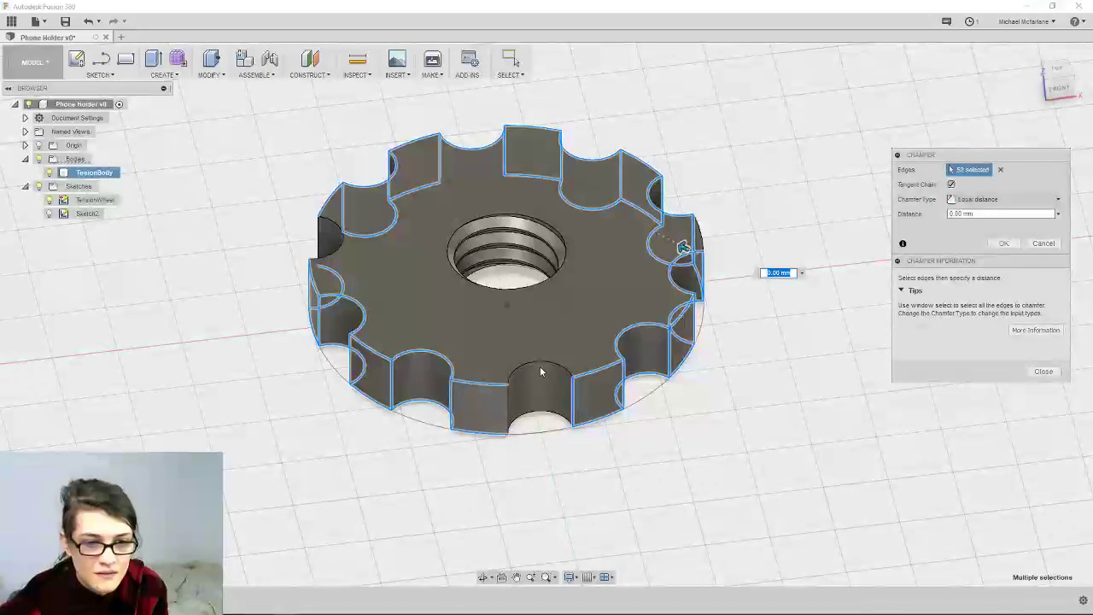
left_click(537, 366)
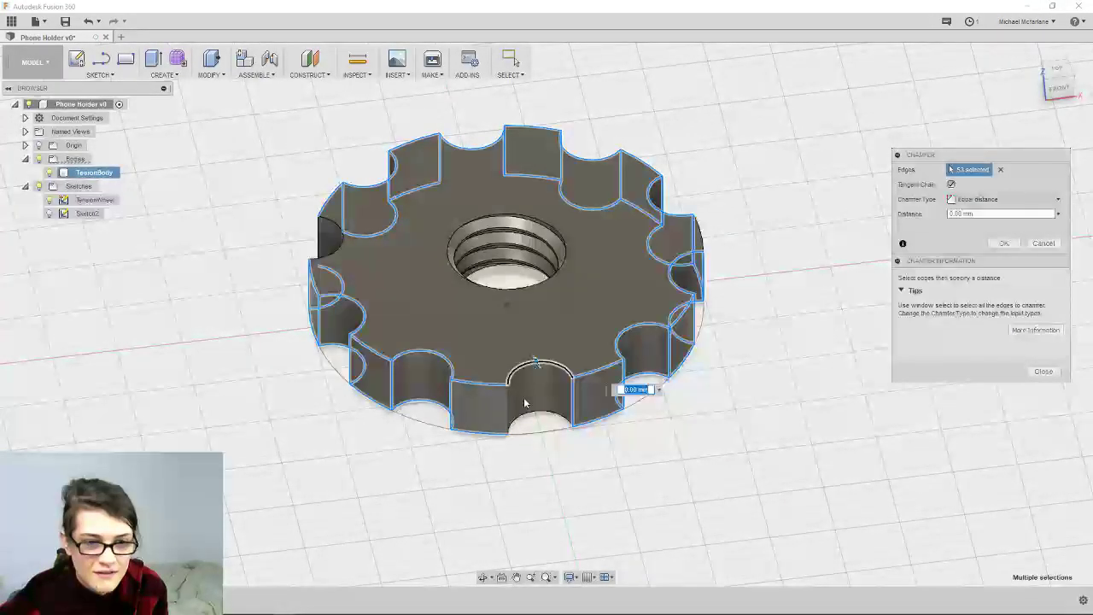
middle_click_drag(761, 407, 441, 408, "shift")
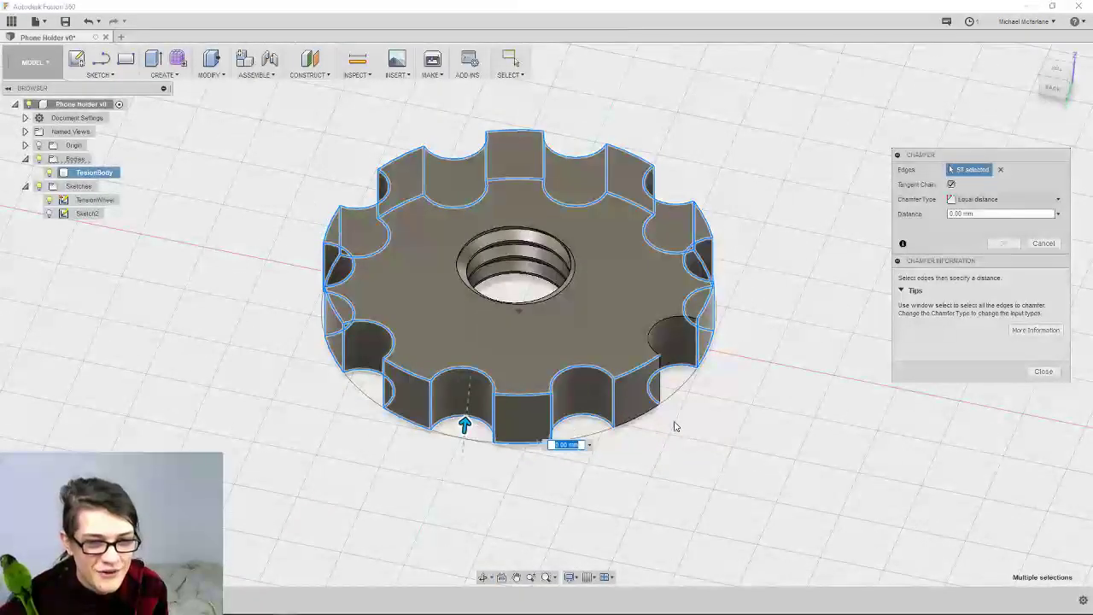
middle_click_drag(674, 424, 618, 420, "shift")
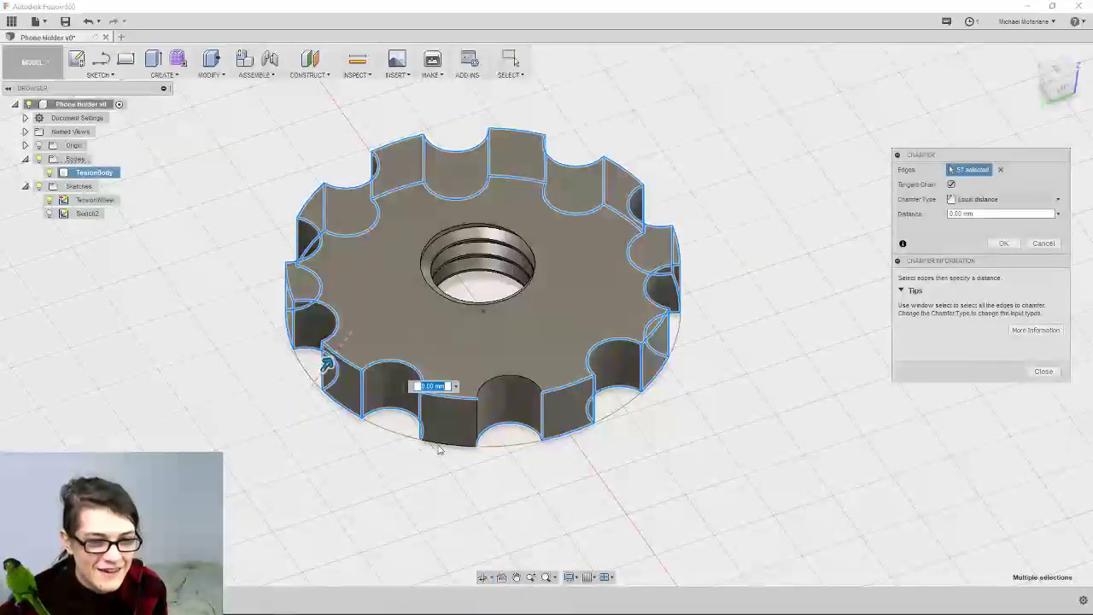
middle_click_drag(726, 444, 709, 418, "shift")
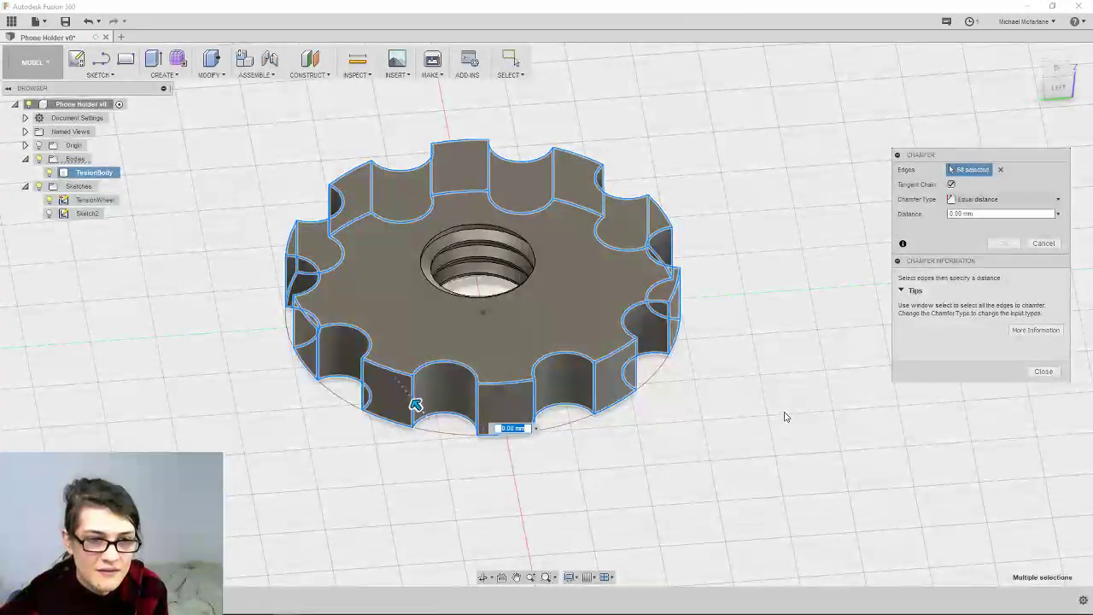
middle_click_drag(783, 415, 747, 405, "shift")
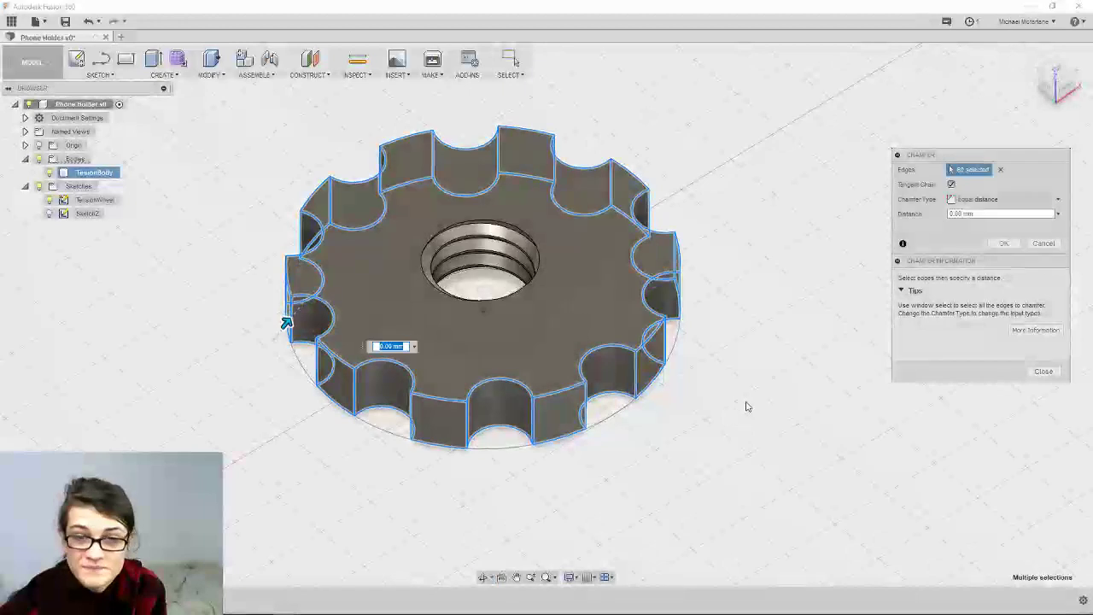
scroll(749, 371, "up", 3)
Enter the chamfer distance and apply Chamfer1 to the wheel's 60 notch edges
left_click(1058, 214)
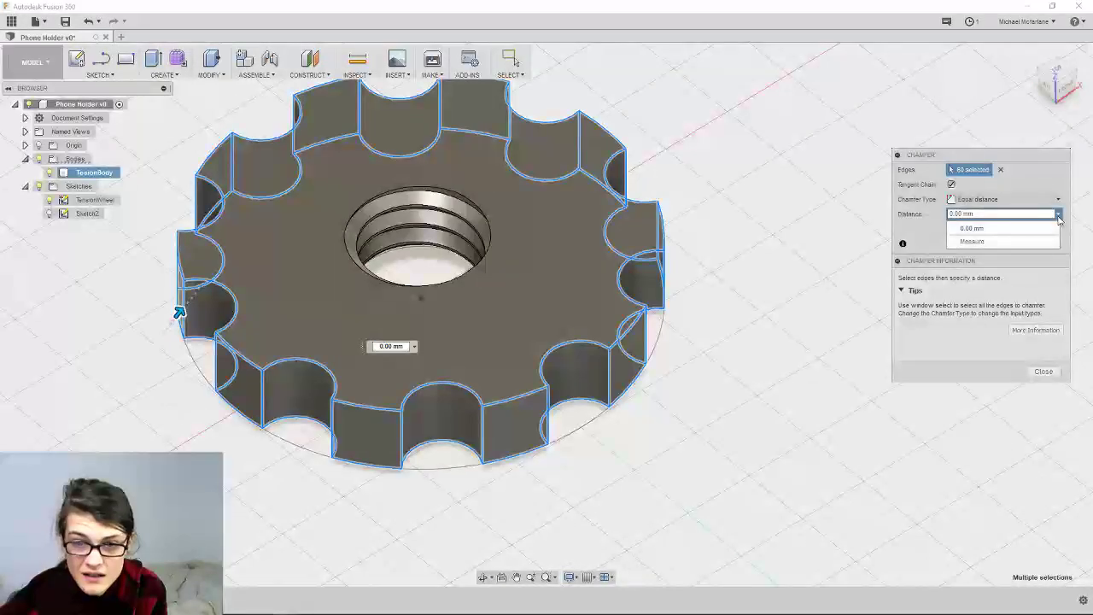
left_click(1058, 215)
left_click(976, 215)
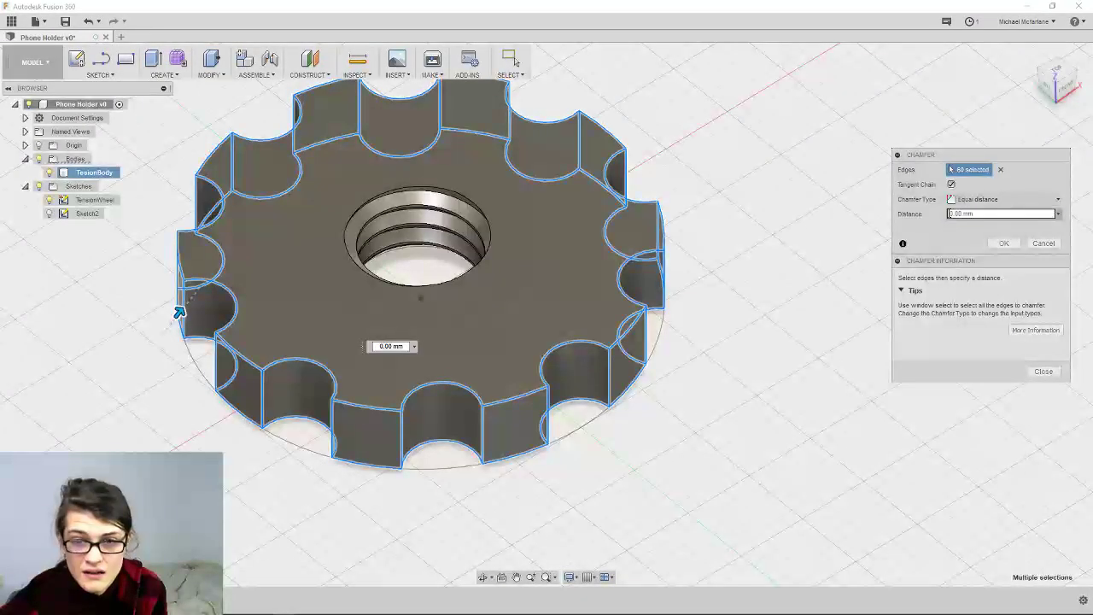
type("0.5 mm")
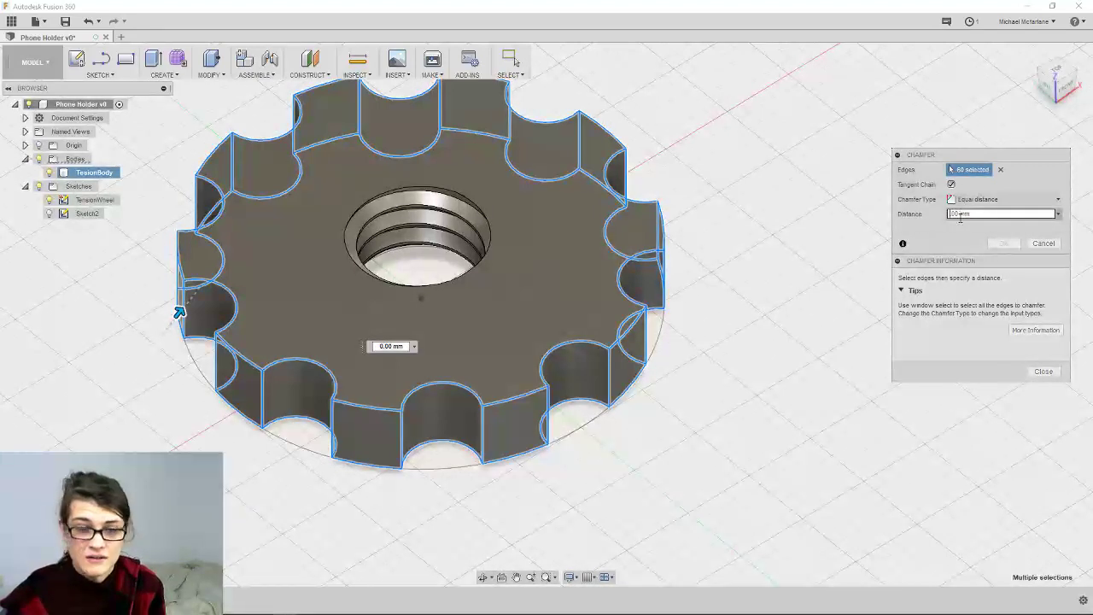
type("2")
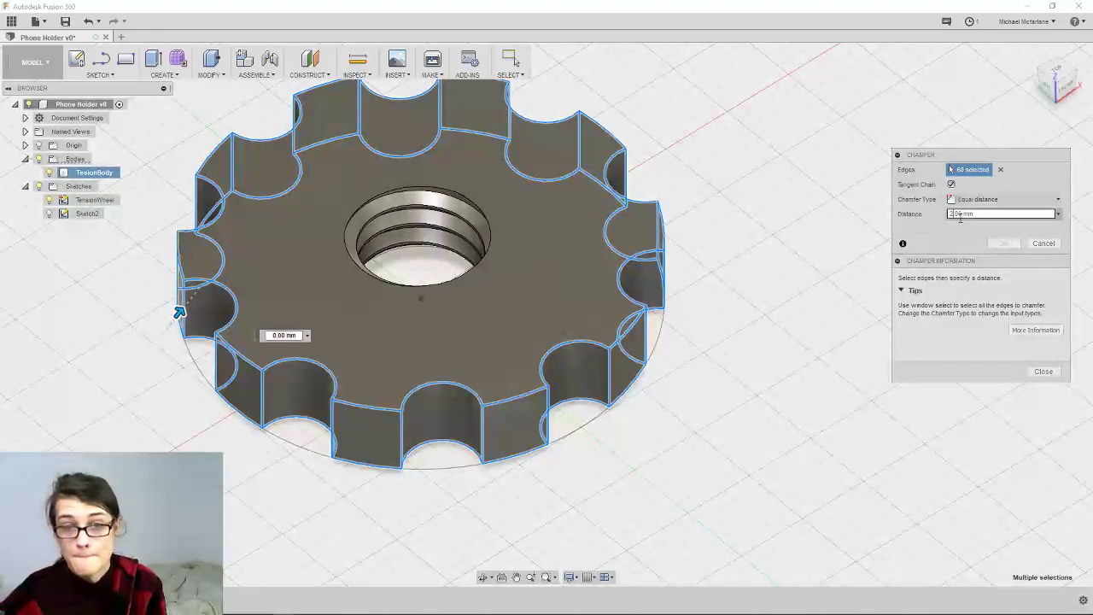
key("Return")
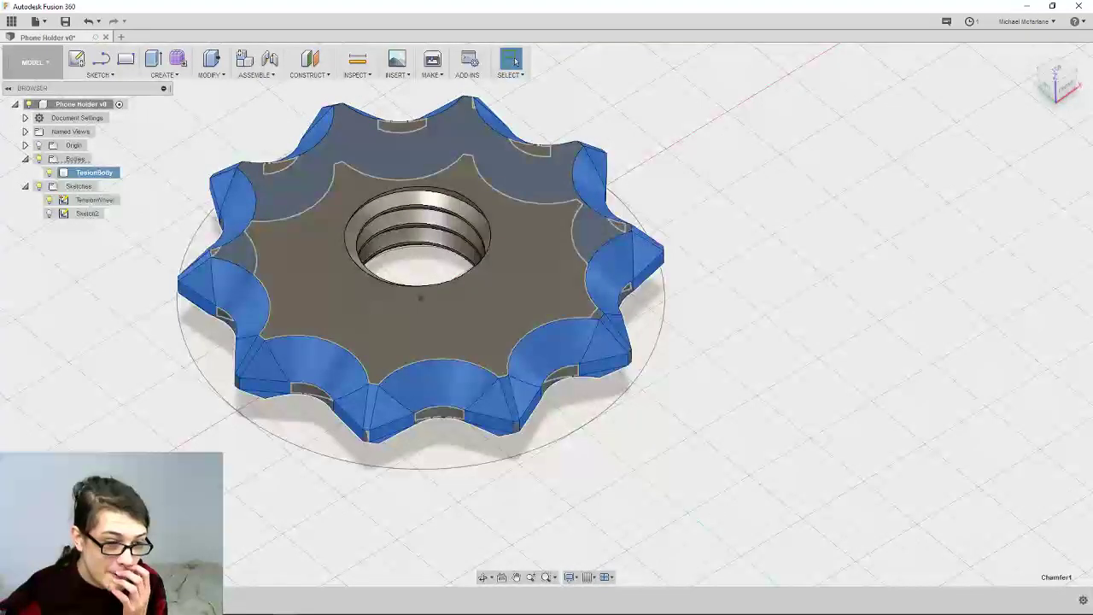
Reopen Chamfer1 from the timeline and change its distance to 0.5 mm
double_click(243, 598)
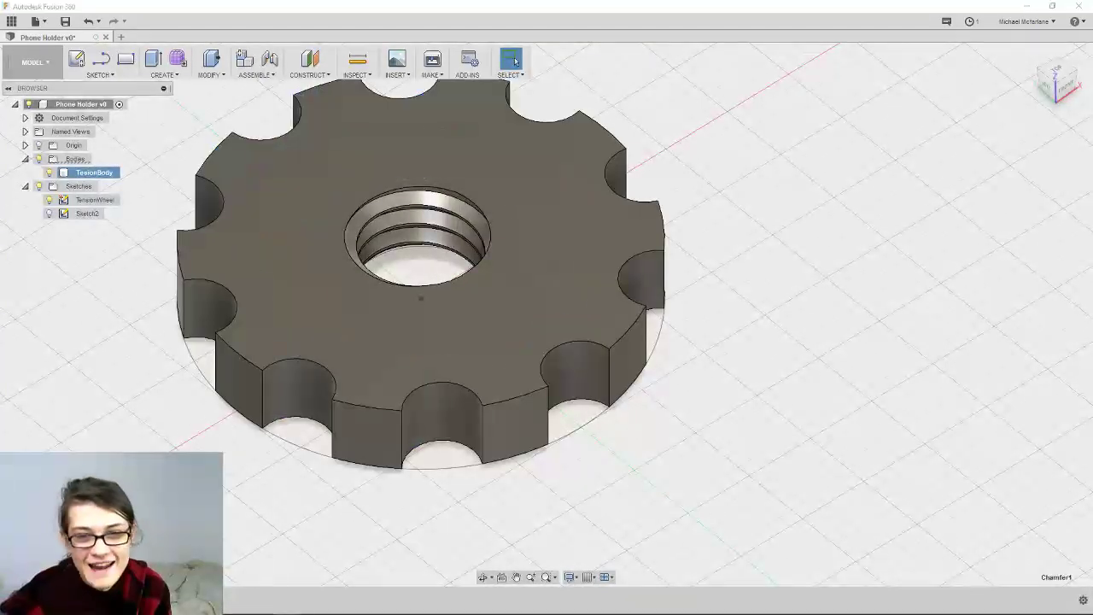
left_click(966, 219)
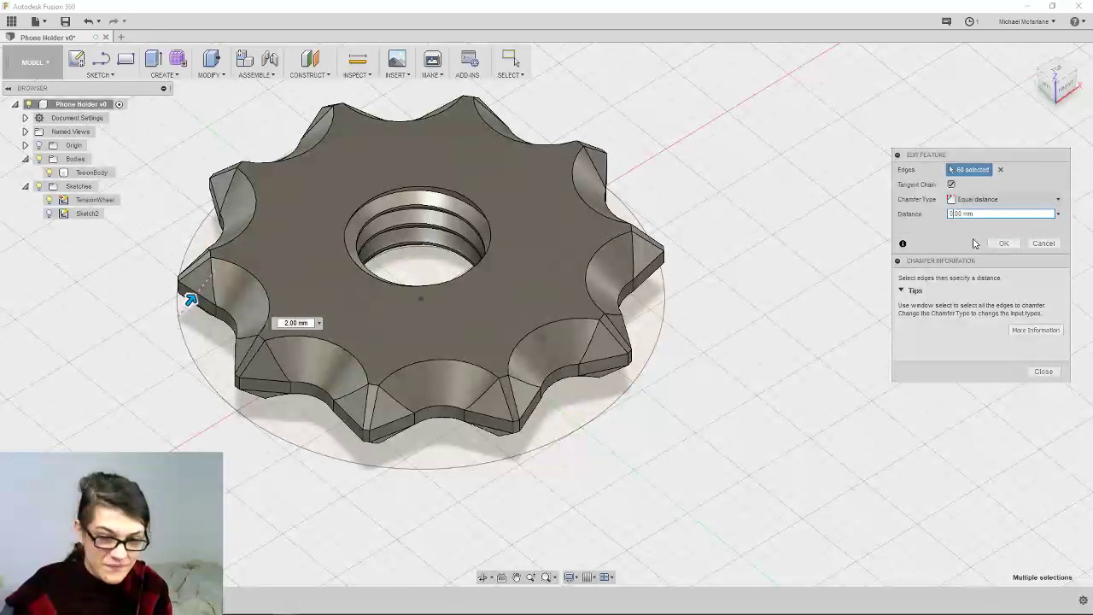
type("0")
key("BackSpace")
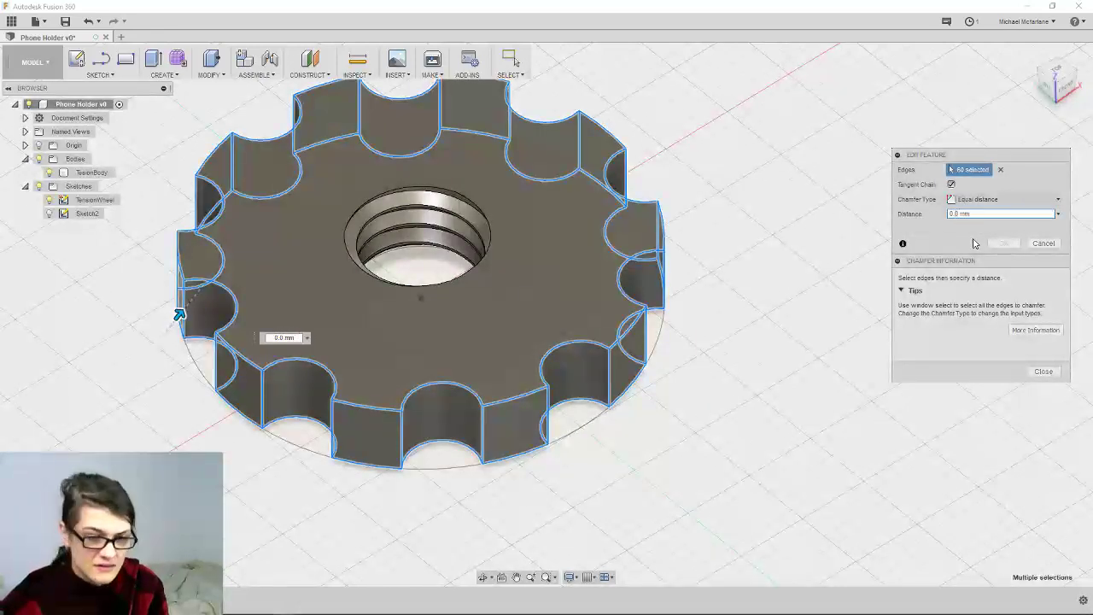
type("5")
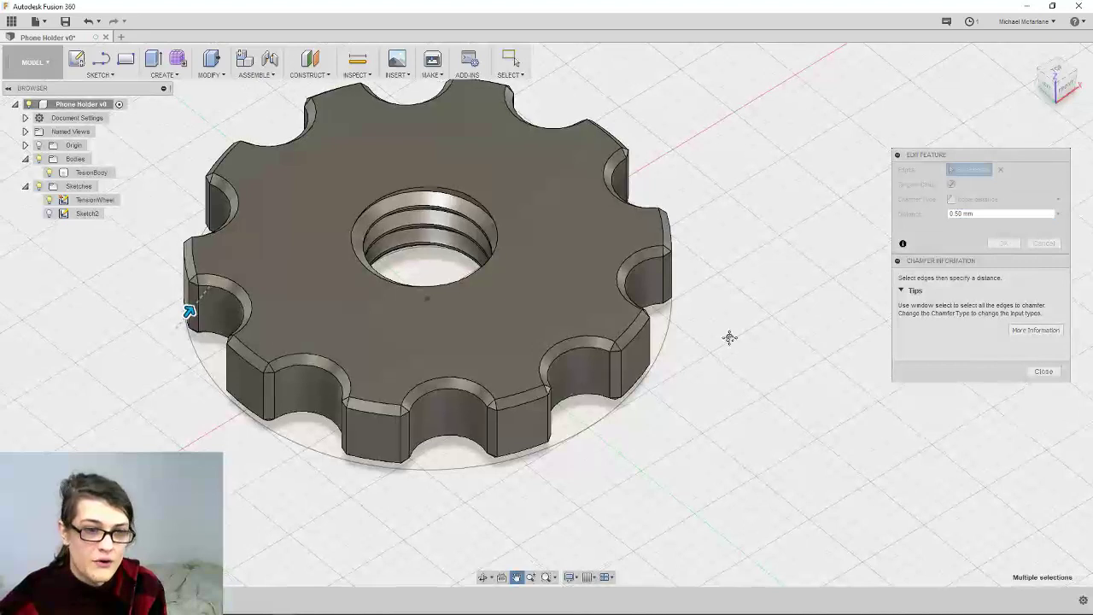
mouse_move(672, 386)
middle_mouse_down("shift")
mouse_move(674, 334)
mouse_move(714, 264)
mouse_move(654, 361)
mouse_move(671, 371)
middle_mouse_up("shift")
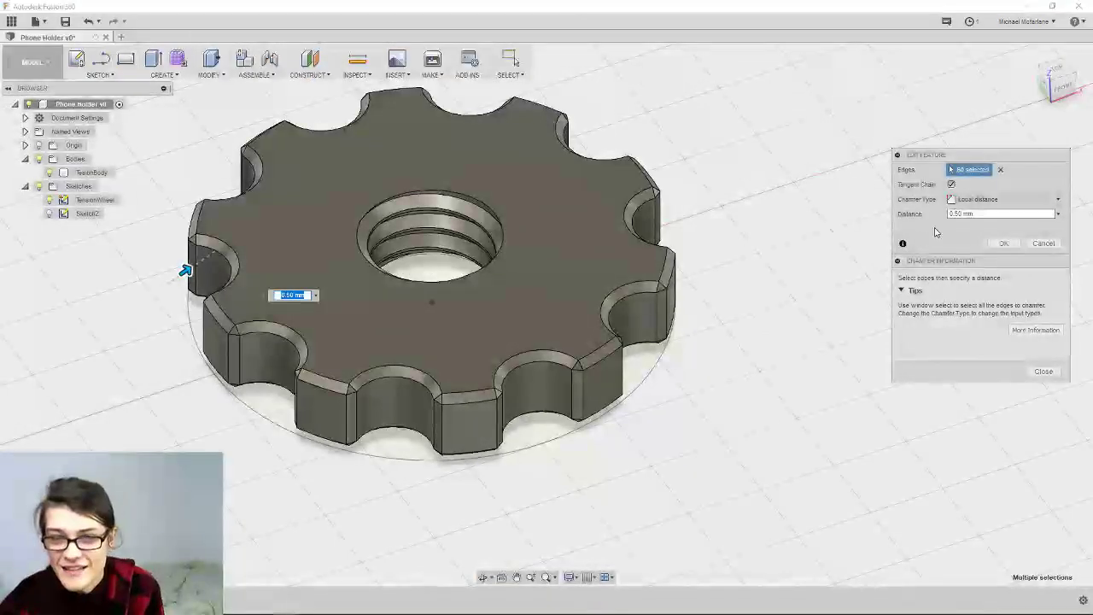
Turn off tangent chain and try Two distances before returning to the Equal distance chamfer type
left_click(991, 201)
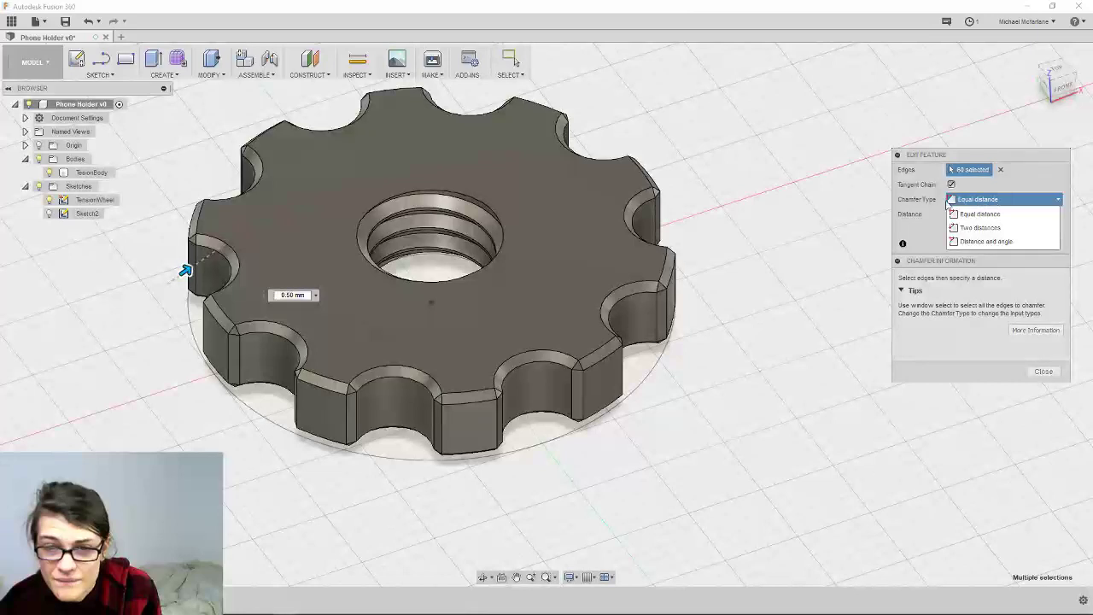
left_click(910, 220)
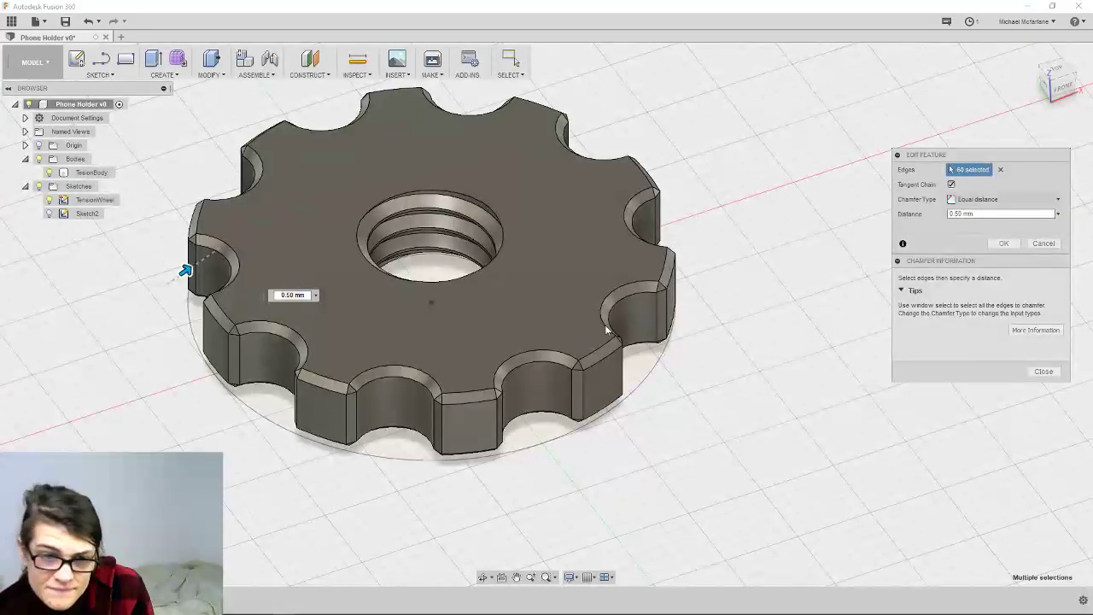
middle_click_drag(600, 356, 559, 325, "shift")
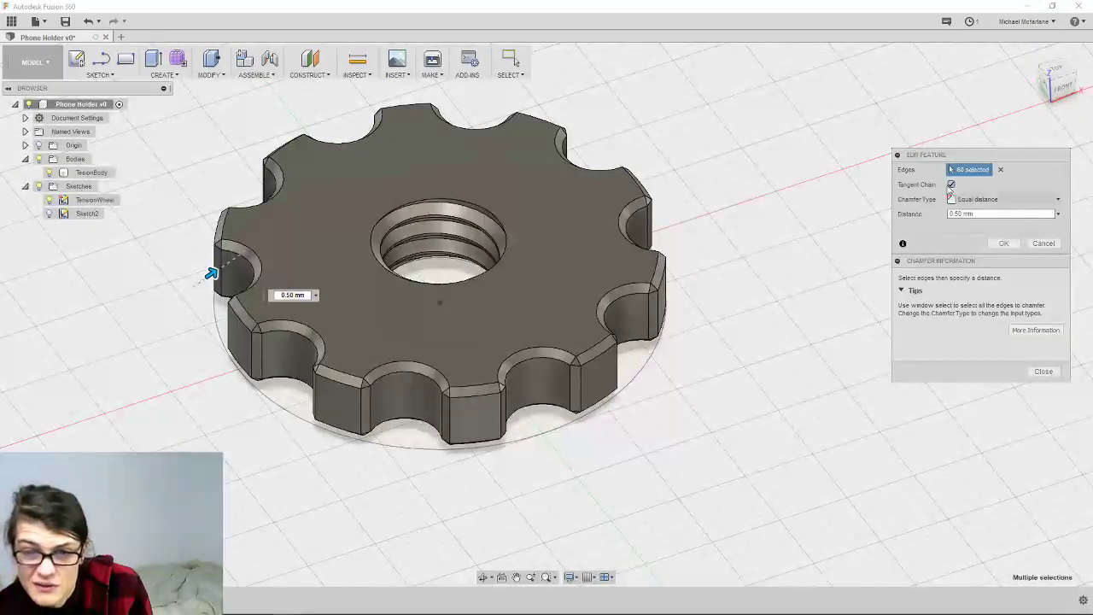
left_click(952, 184)
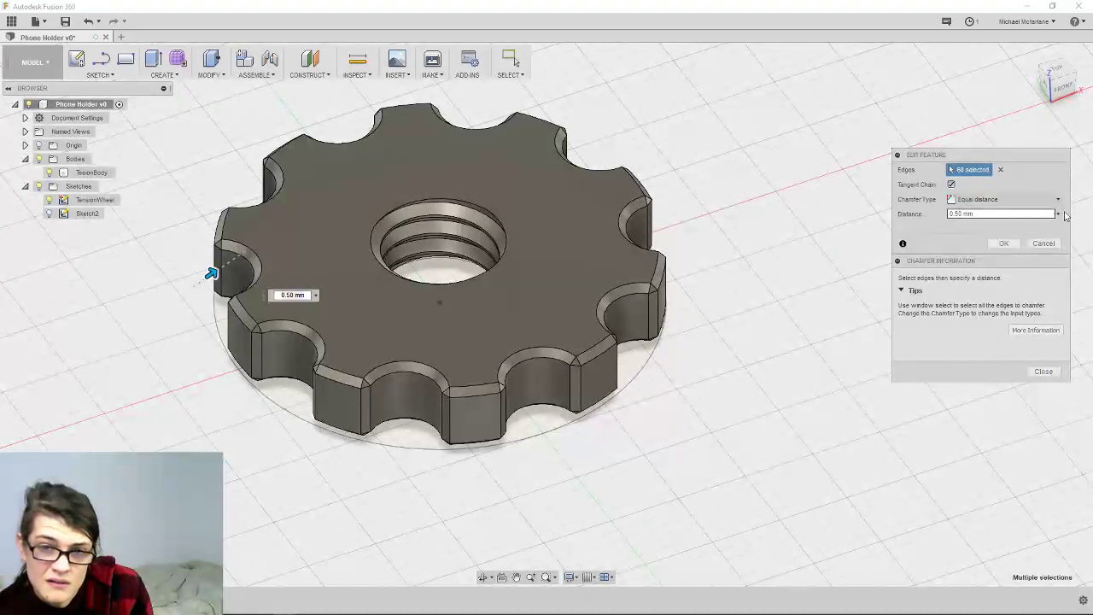
left_click(1057, 199)
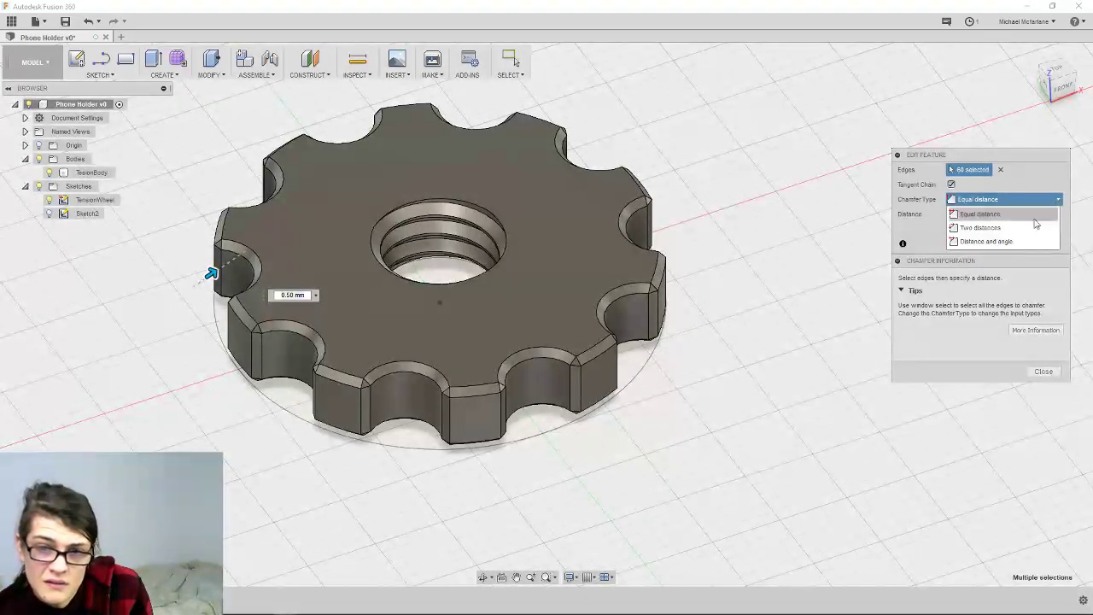
left_click(1030, 228)
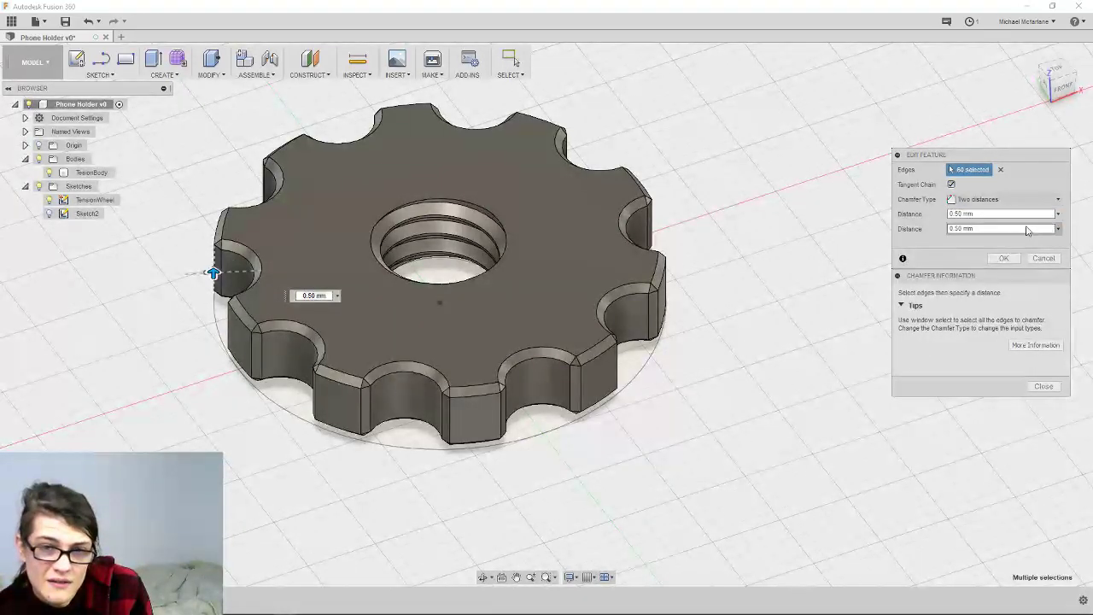
left_click(1046, 200)
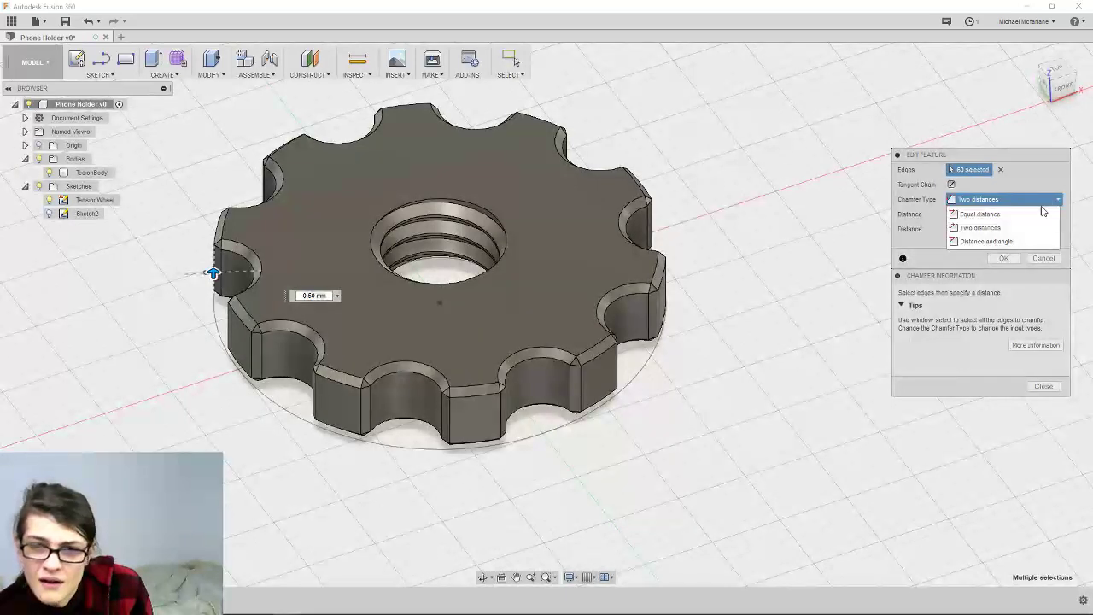
left_click(1026, 215)
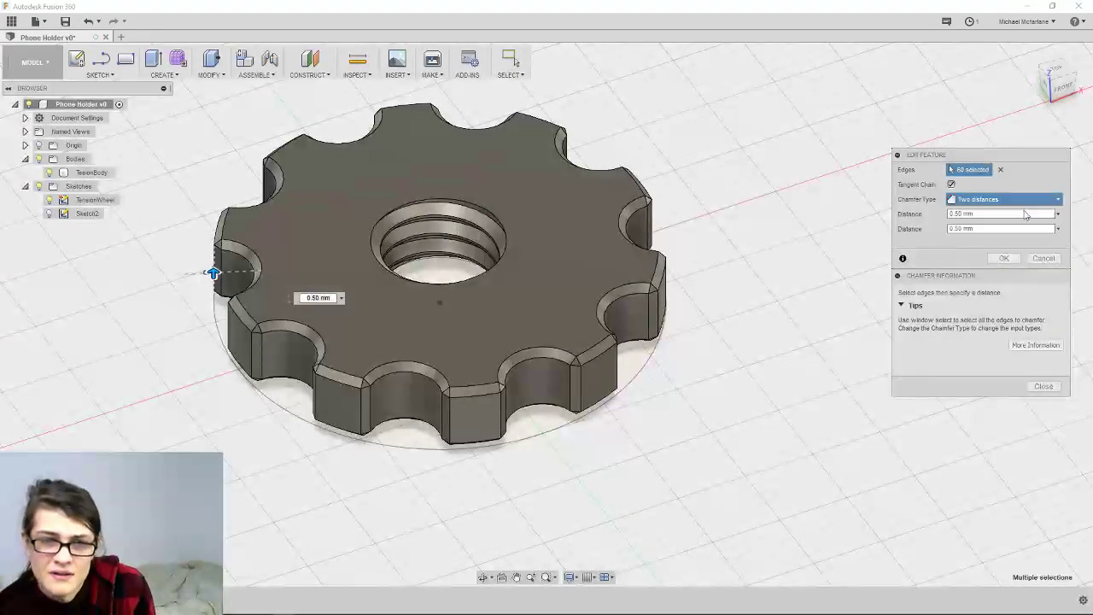
Dismiss the chamfer help and confirm the edited 0.50 mm chamfer
middle_click_drag(688, 299, 728, 308, "shift")
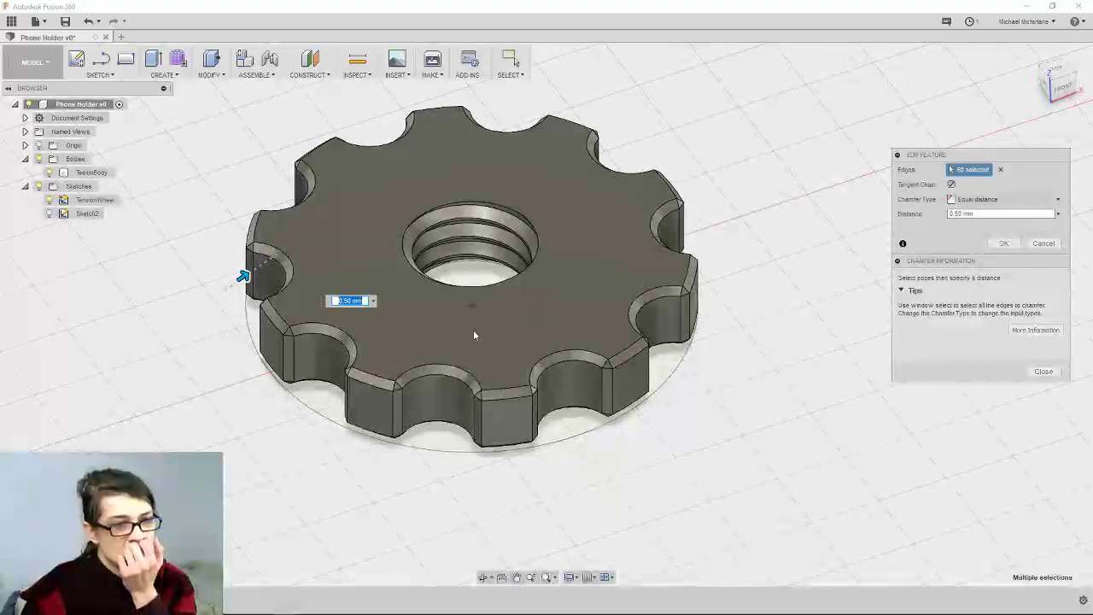
middle_click_drag(474, 329, 486, 337)
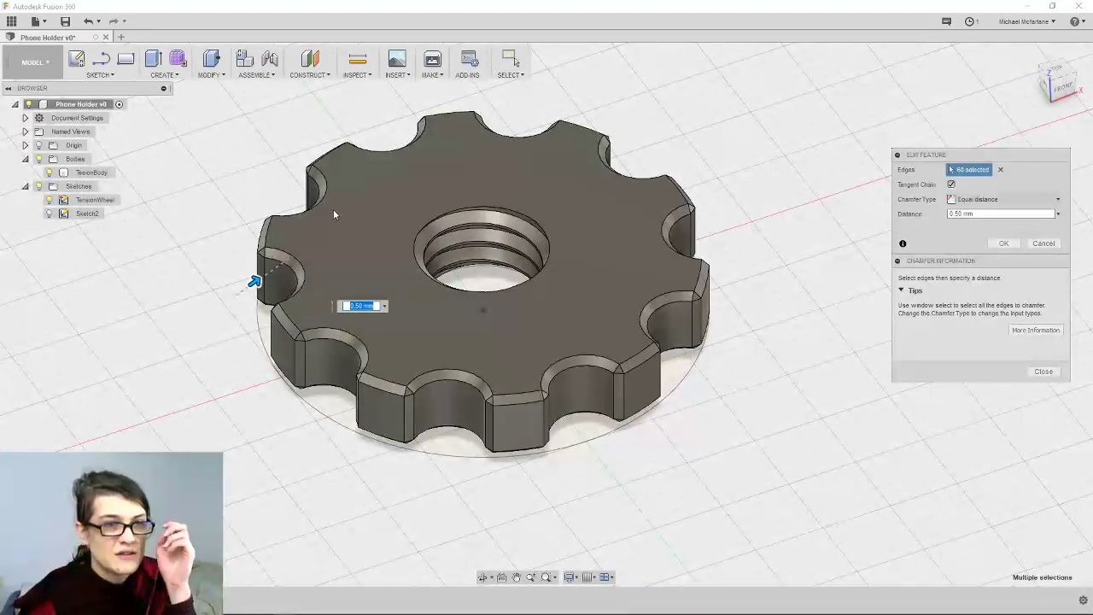
left_click(225, 77)
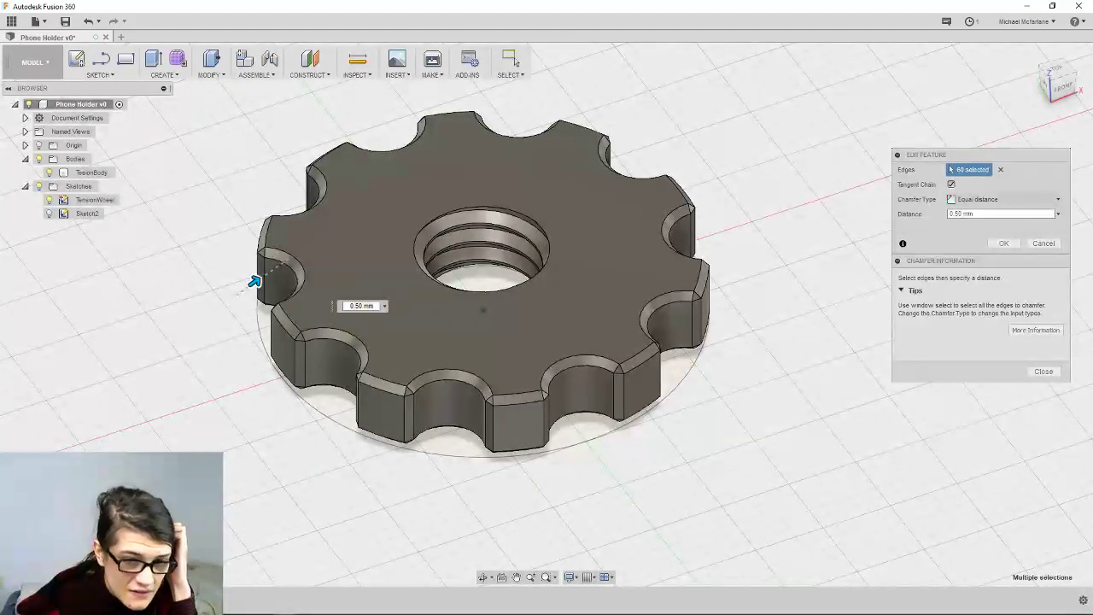
left_click(1061, 373)
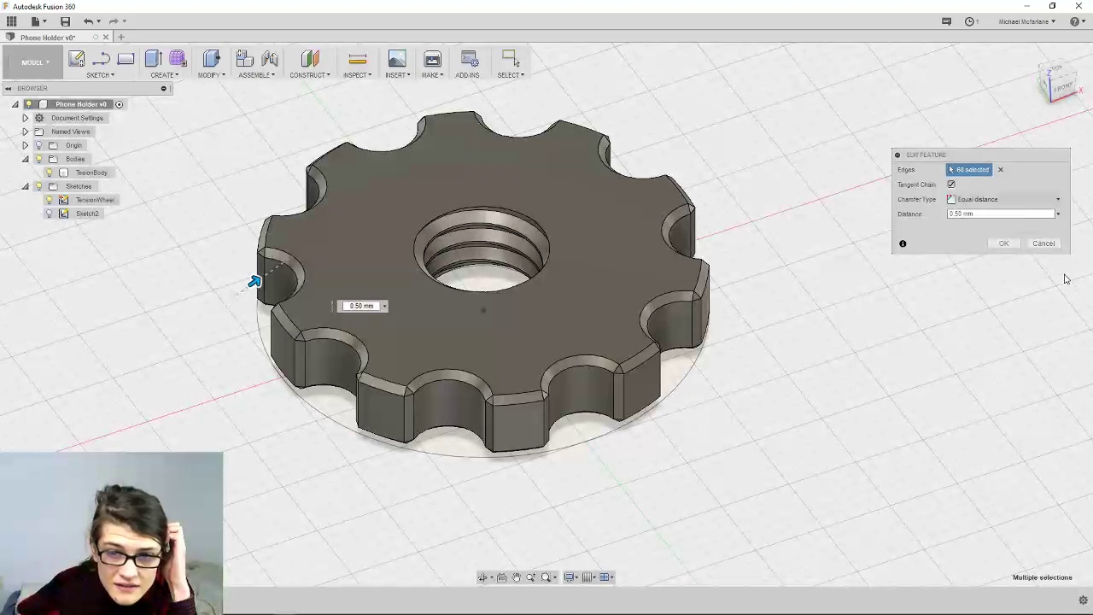
left_click(1006, 244)
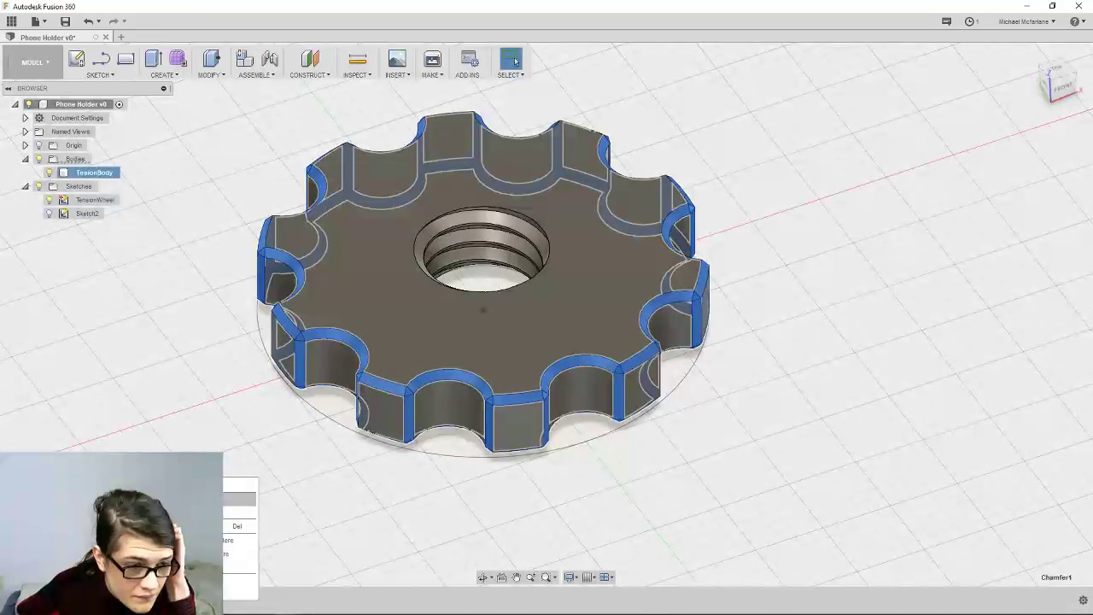
Delete Chamfer1 from the timeline and start a Fillet on the wheel
left_click(228, 568)
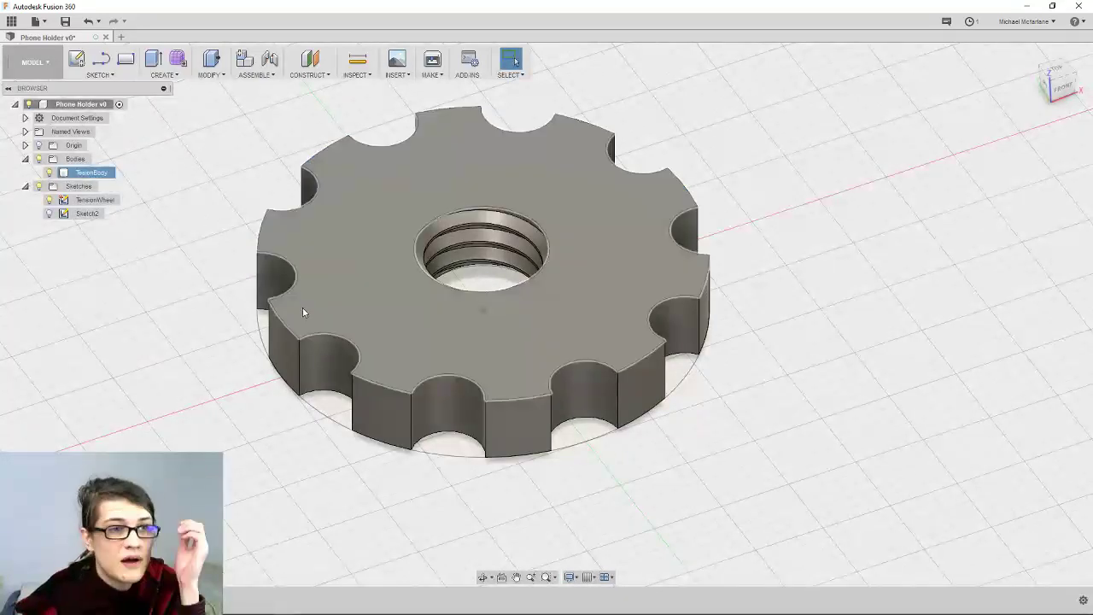
left_click(210, 74)
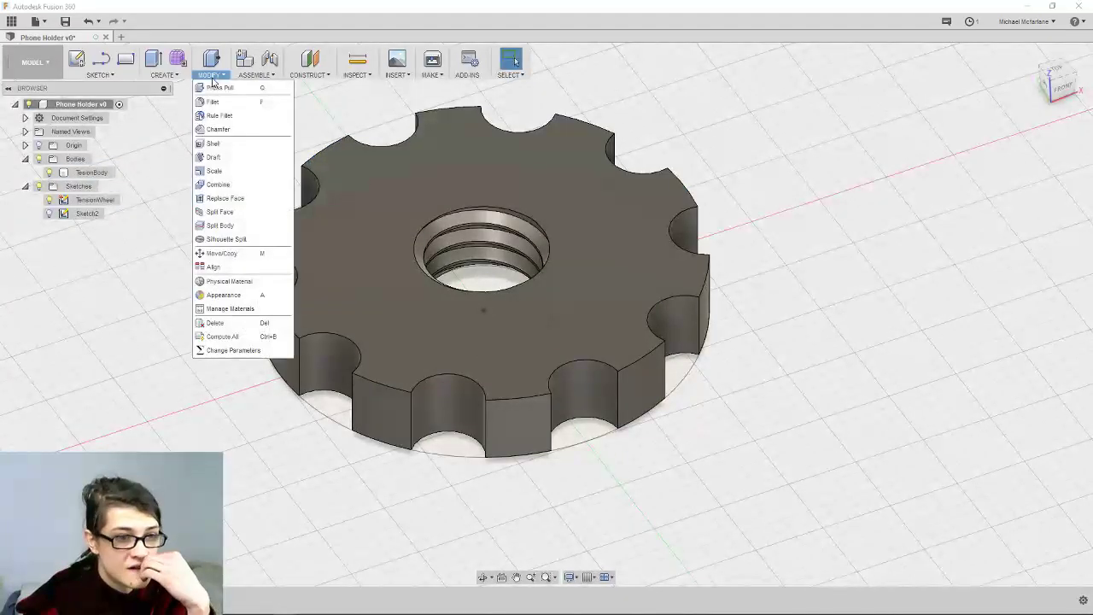
left_click(249, 109)
scroll(373, 146, "down", 2)
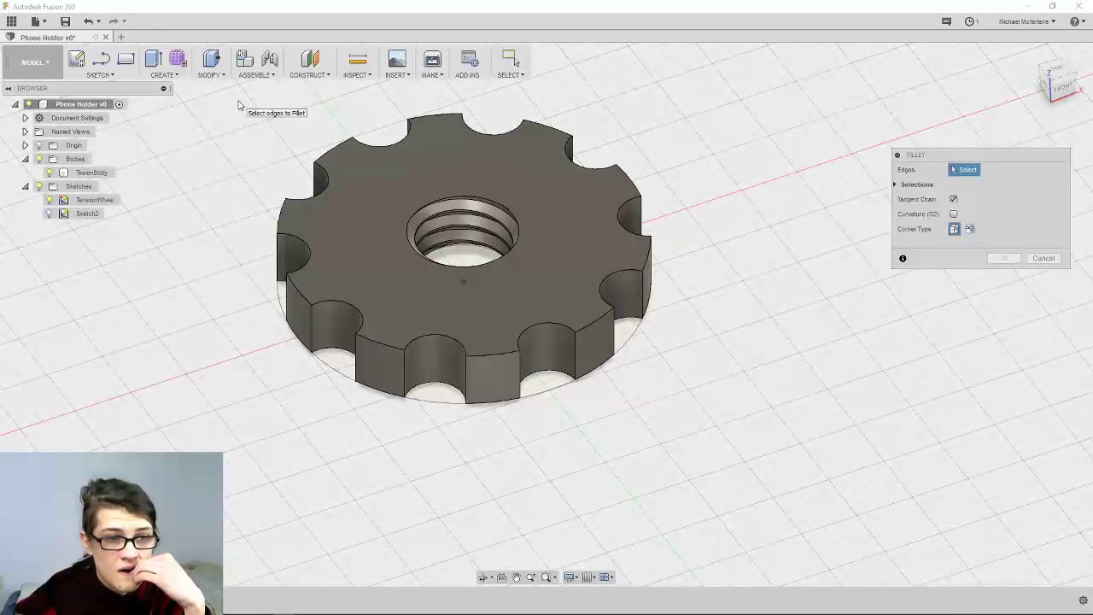
From Top view, window-select the gear's upper, right, left and lower-right notch edges for the fillet
left_click_drag(238, 103, 352, 386)
left_click_drag(608, 463, 326, 294)
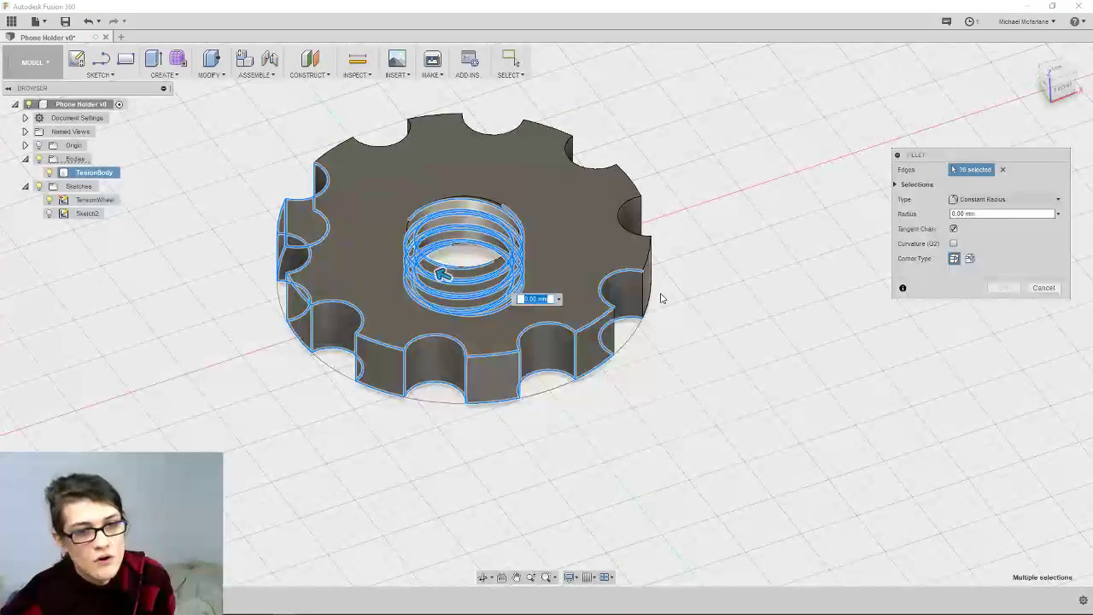
middle_click_drag(660, 297, 662, 311)
left_click(1004, 169)
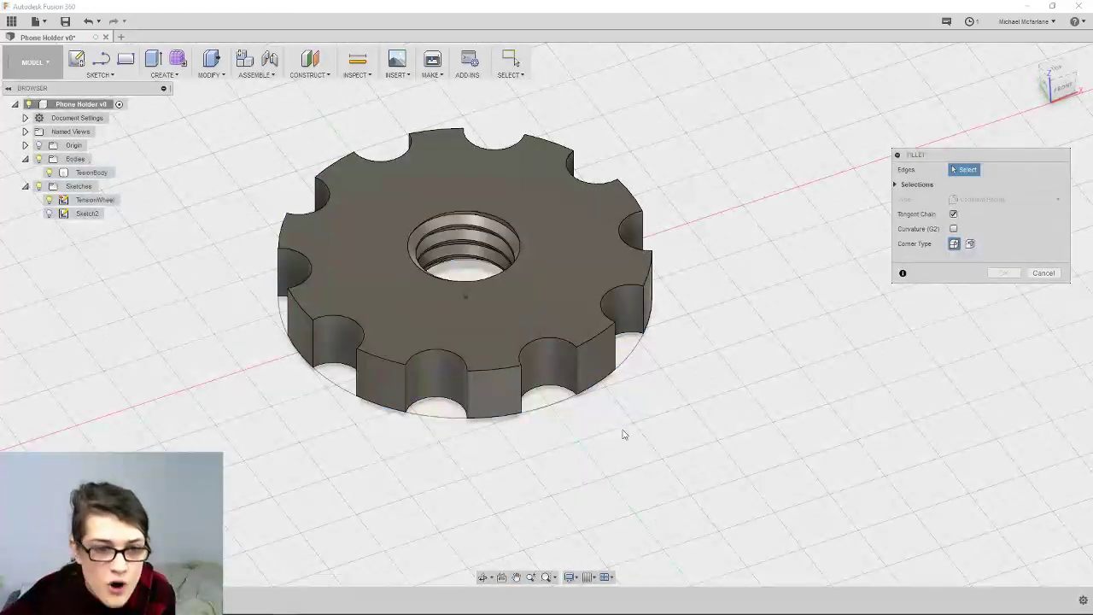
middle_click_drag(593, 291, 595, 330)
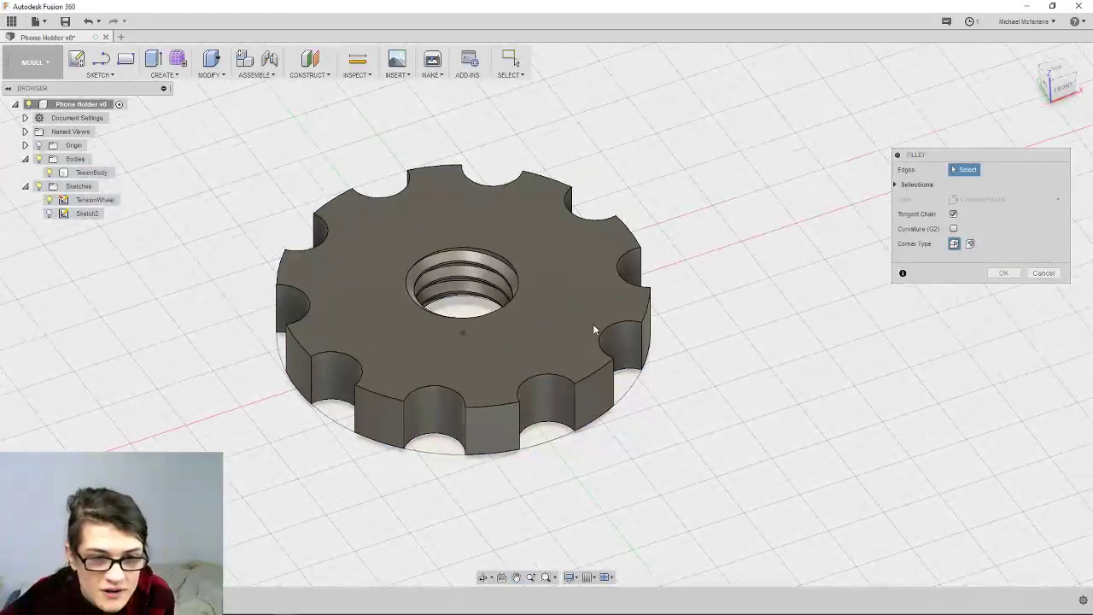
left_click(1059, 72)
left_click_drag(239, 113, 651, 266)
left_click_drag(726, 199, 200, 444)
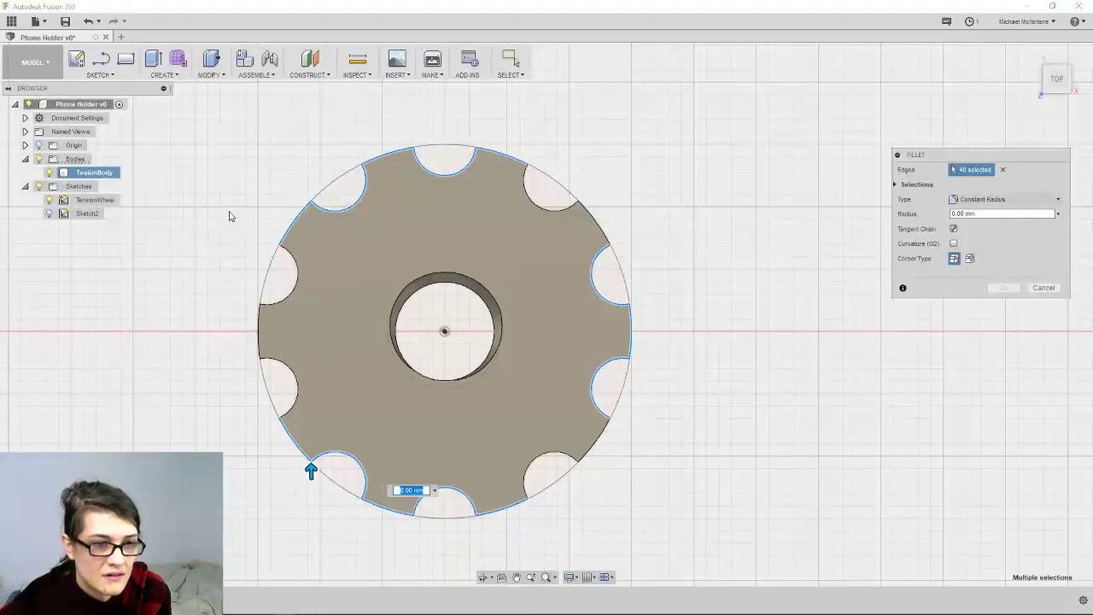
left_click_drag(229, 216, 328, 440)
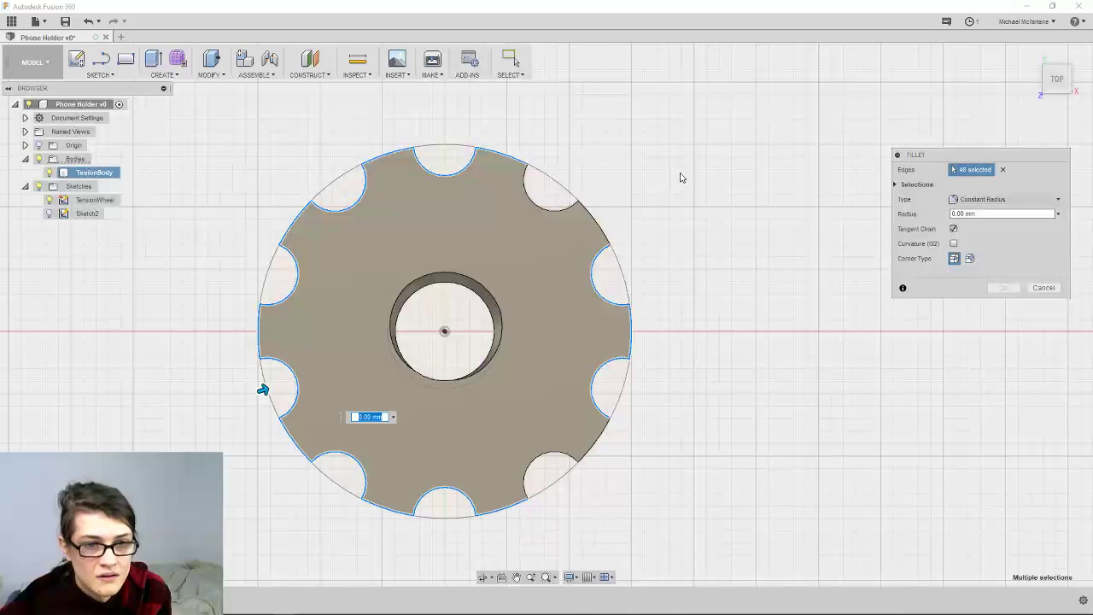
left_click_drag(679, 173, 566, 239)
left_click_drag(644, 529, 571, 465)
middle_click_drag(586, 493, 590, 410, "shift")
Set the fillet radius to 1.00 mm and orbit around the gear to check the preview
left_click(965, 214)
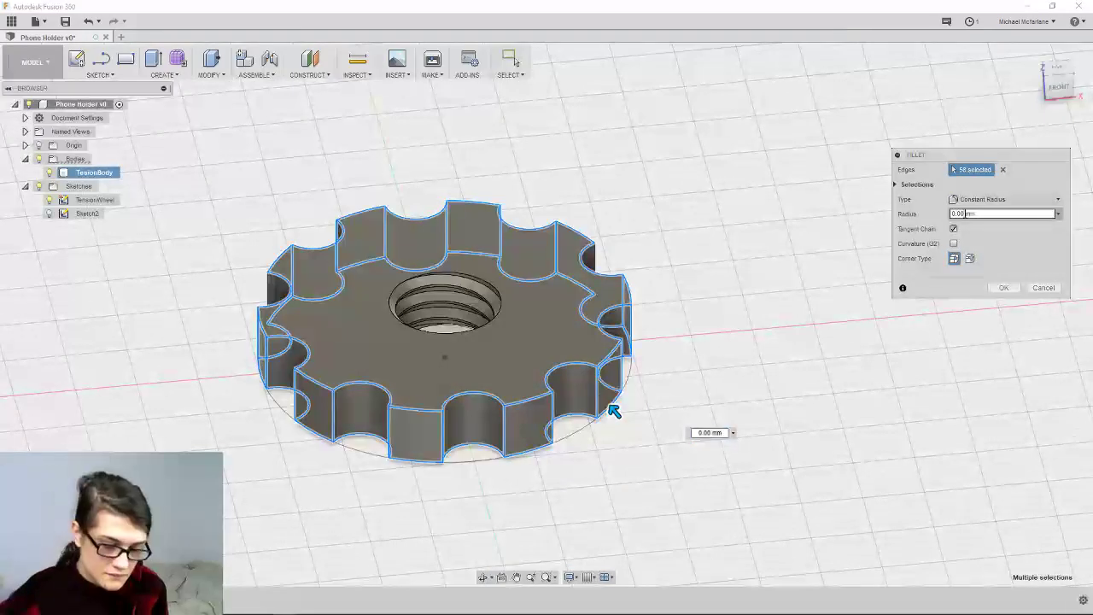
key("BackSpace")
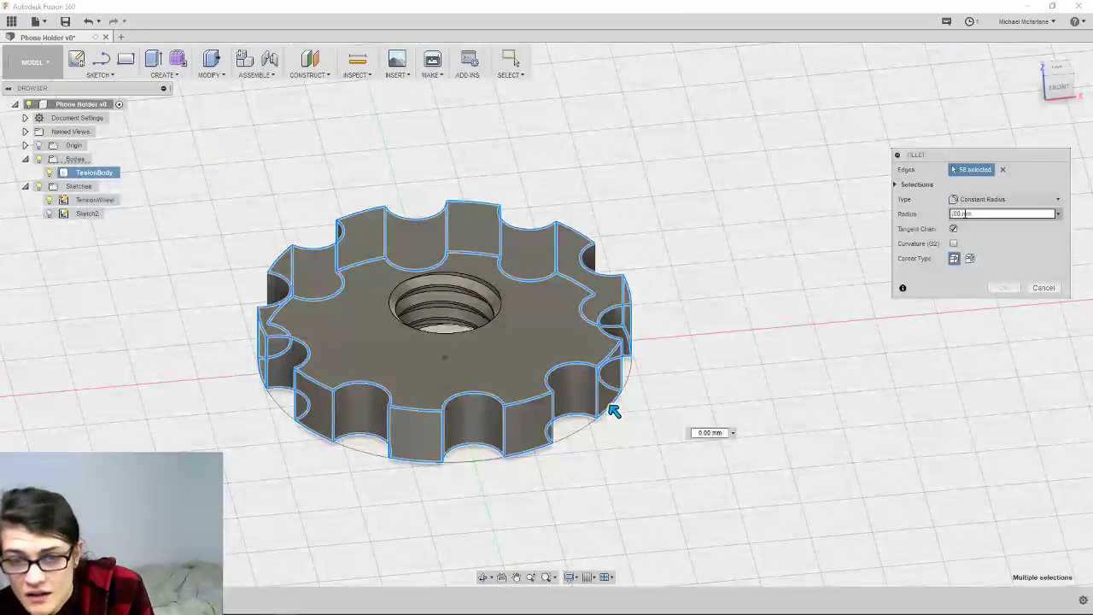
type("0")
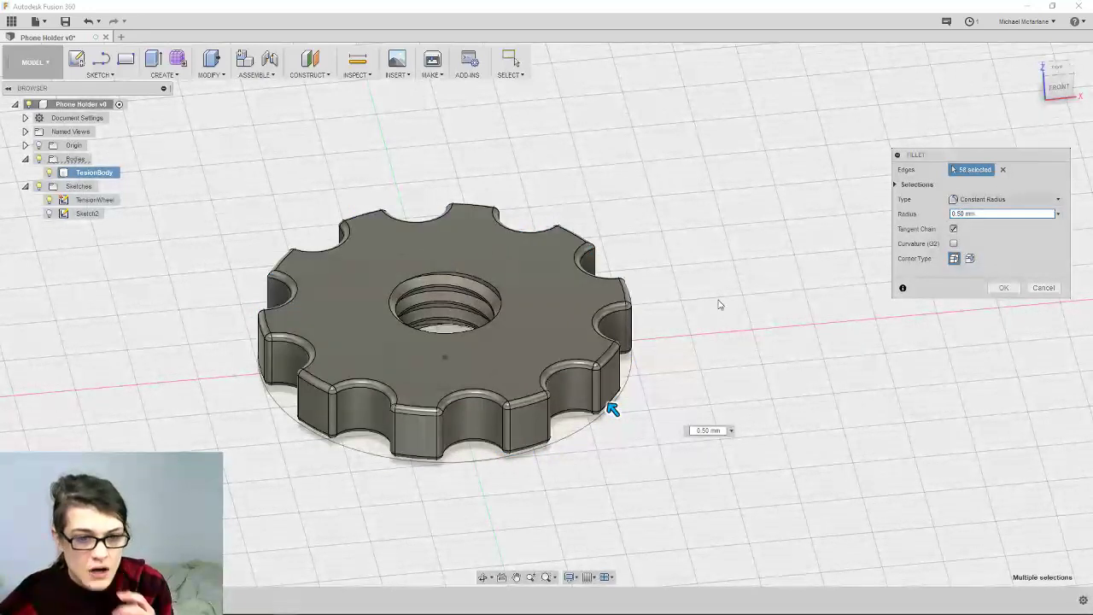
middle_click_drag(674, 359, 665, 389, "shift")
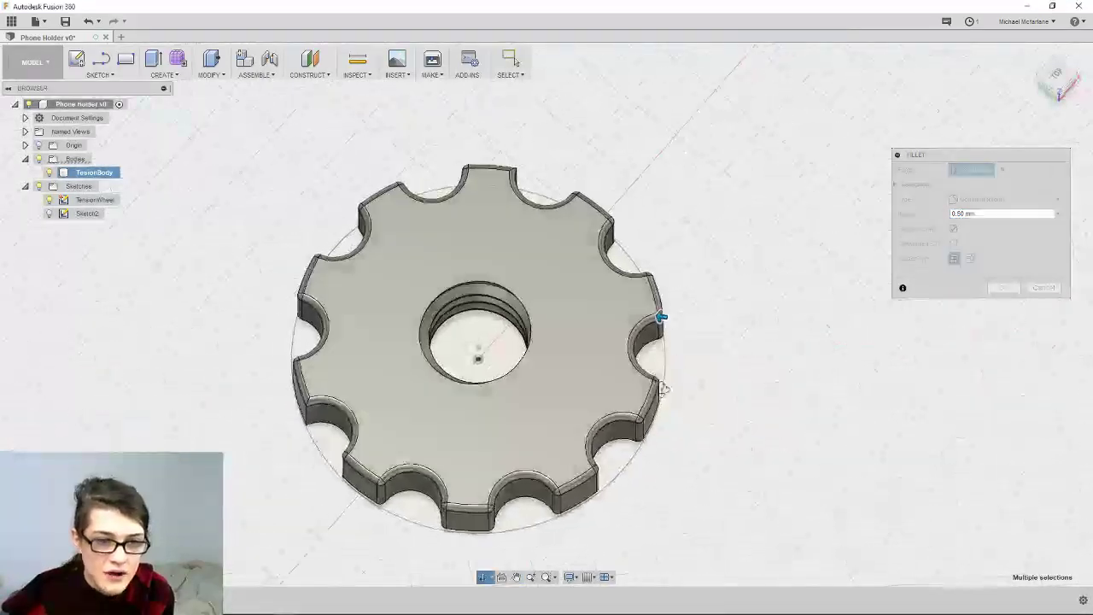
middle_click_drag(662, 318, 25, 376, "shift")
scroll(671, 393, "up", 5)
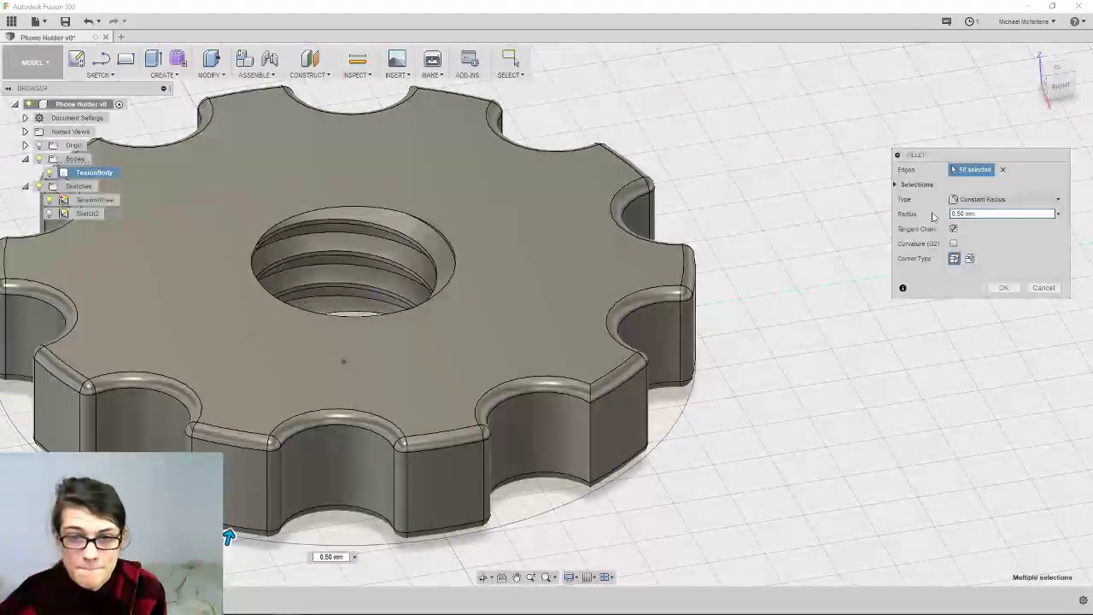
type("1.")
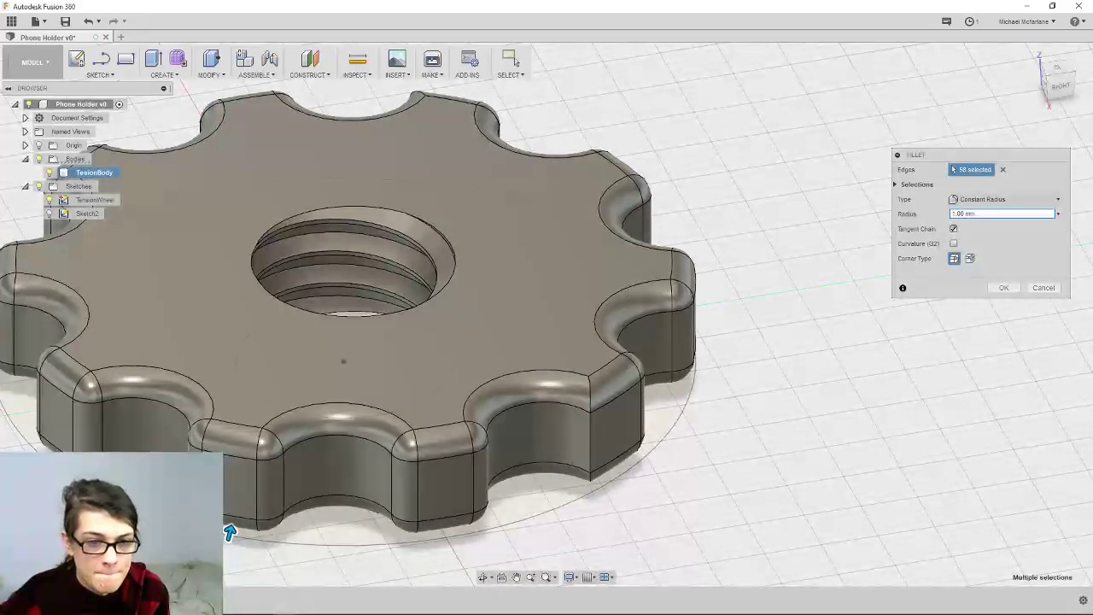
middle_click_drag(630, 276, 629, 239, "shift")
middle_click_drag(245, 424, 495, 439, "shift")
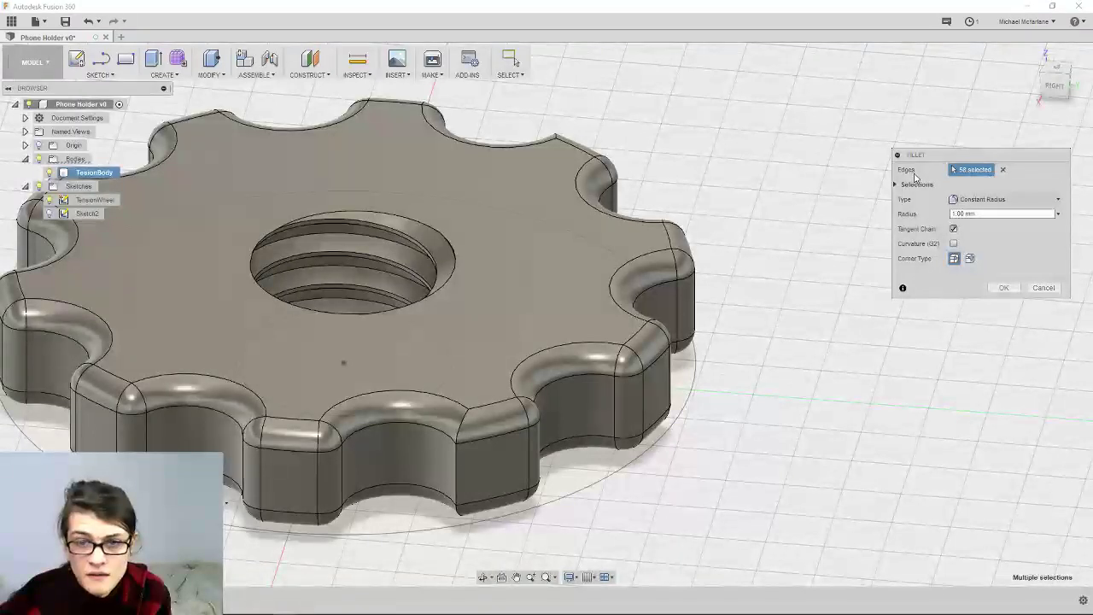
middle_click_drag(402, 256, 410, 303, "shift")
scroll(702, 328, "down", 5)
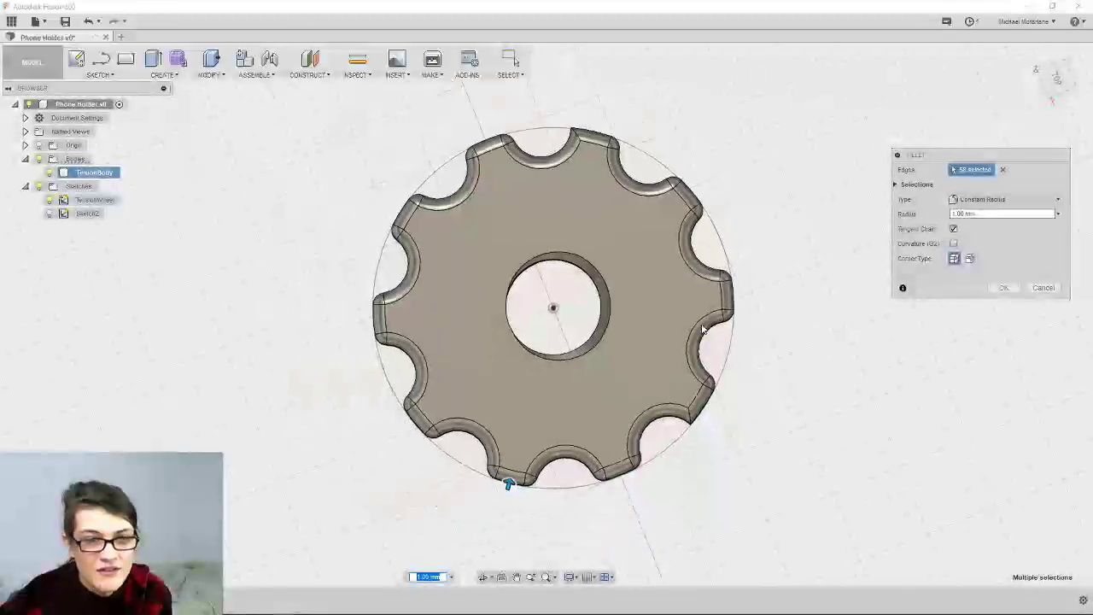
middle_click_drag(653, 345, 629, 256, "shift")
Try the Rolling Ball and Setback corner types, then cancel the fillet without applying it
middle_click_drag(484, 312, 385, 383, "shift")
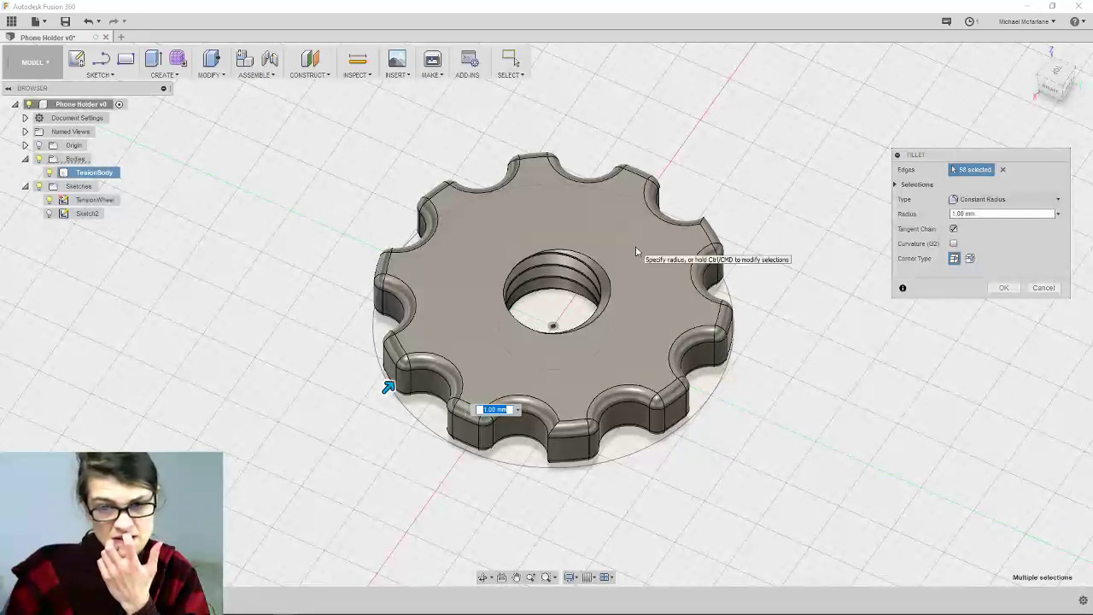
left_click(970, 261)
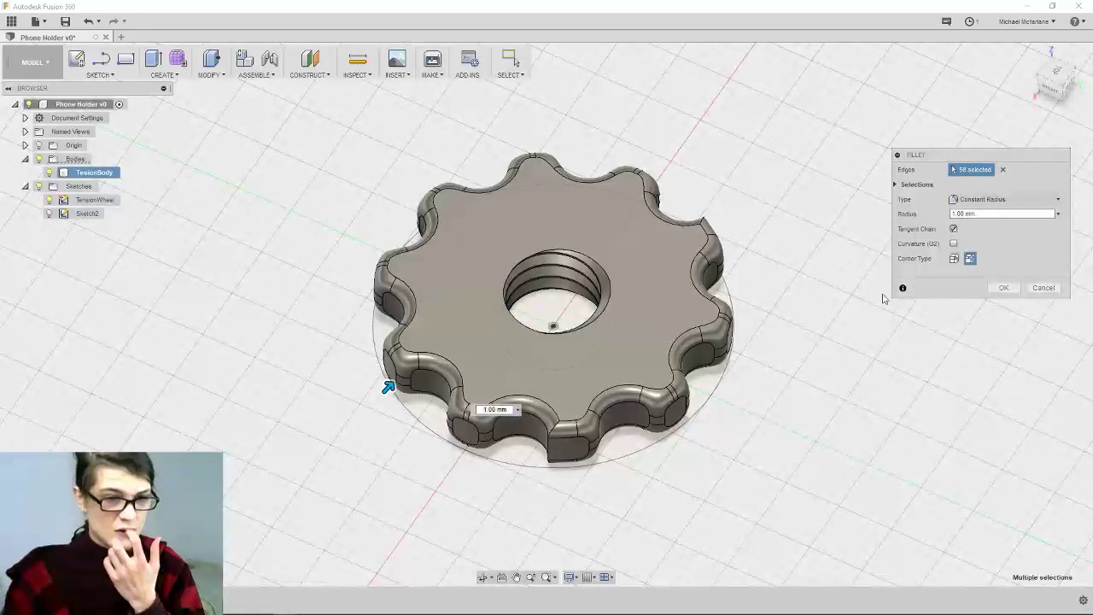
middle_click_drag(671, 424, 769, 380, "shift")
left_click(971, 258)
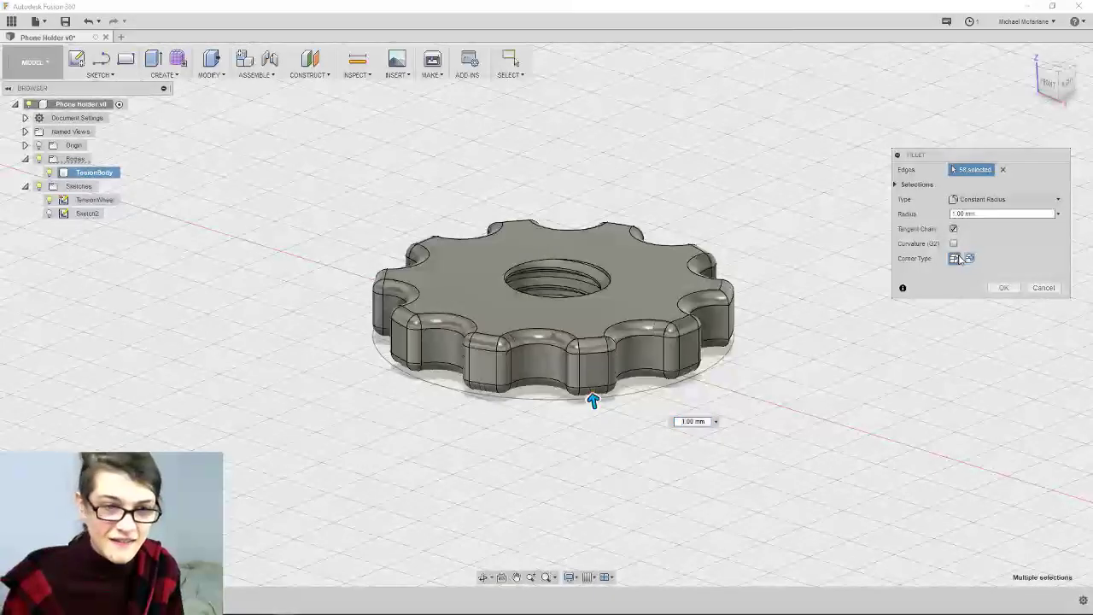
middle_click_drag(726, 376, 728, 346, "shift")
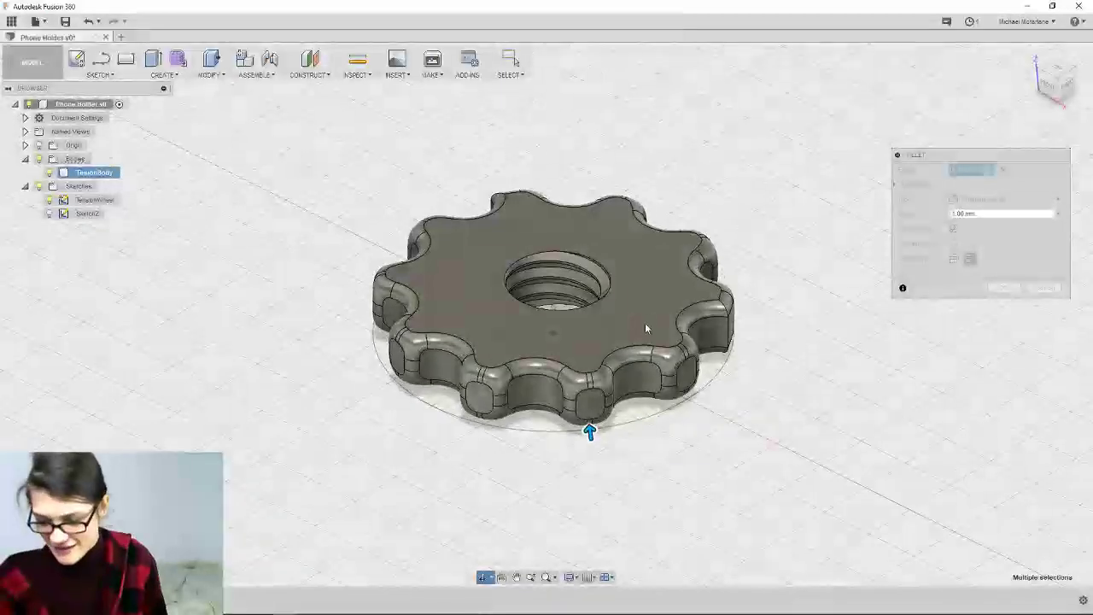
middle_click_drag(713, 395, 361, 483, "shift")
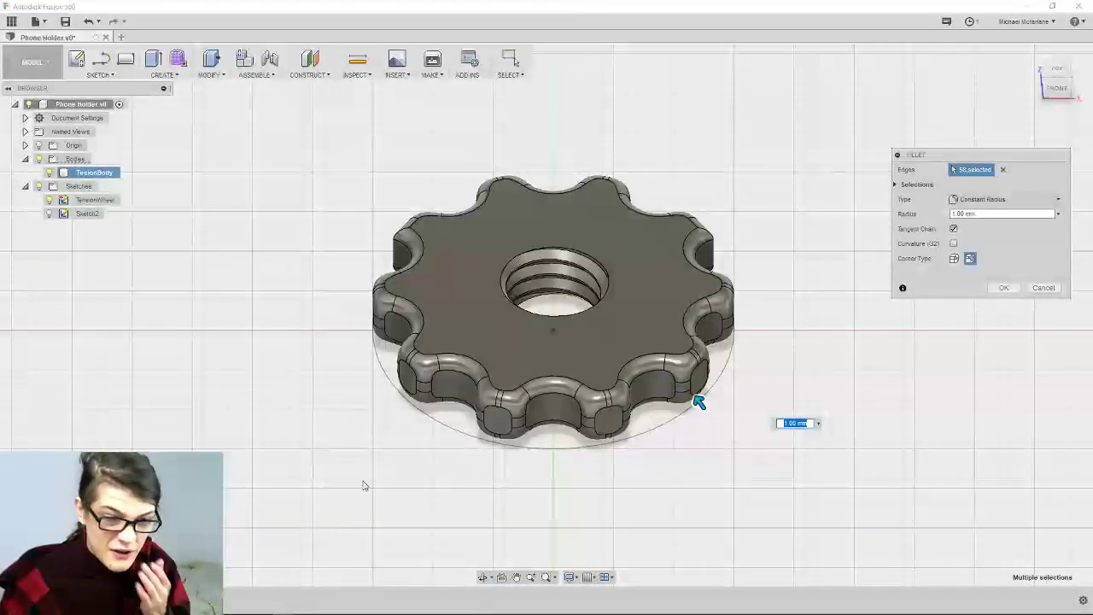
left_click(1043, 287)
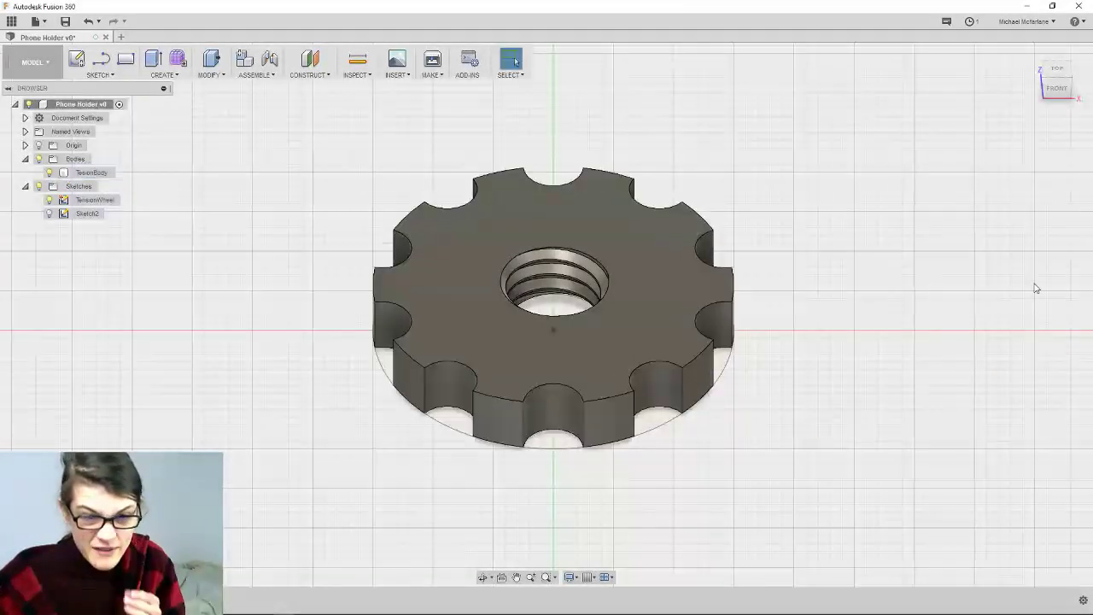
Start a new Fillet and window-select the wheel's upper, right, lower-left, left and top notch edges
left_click(163, 76)
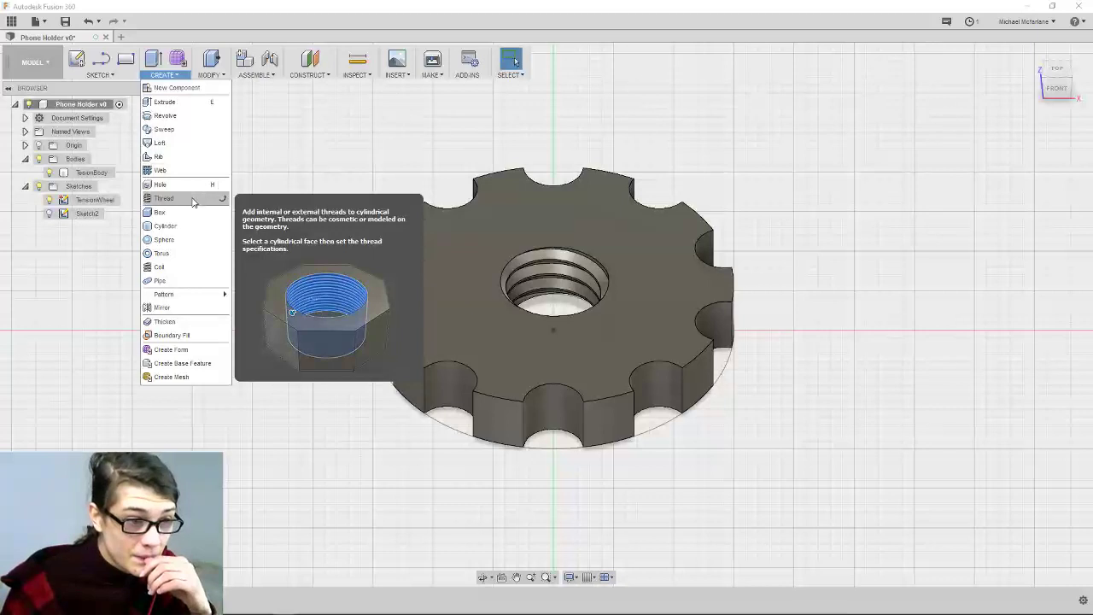
left_click(209, 75)
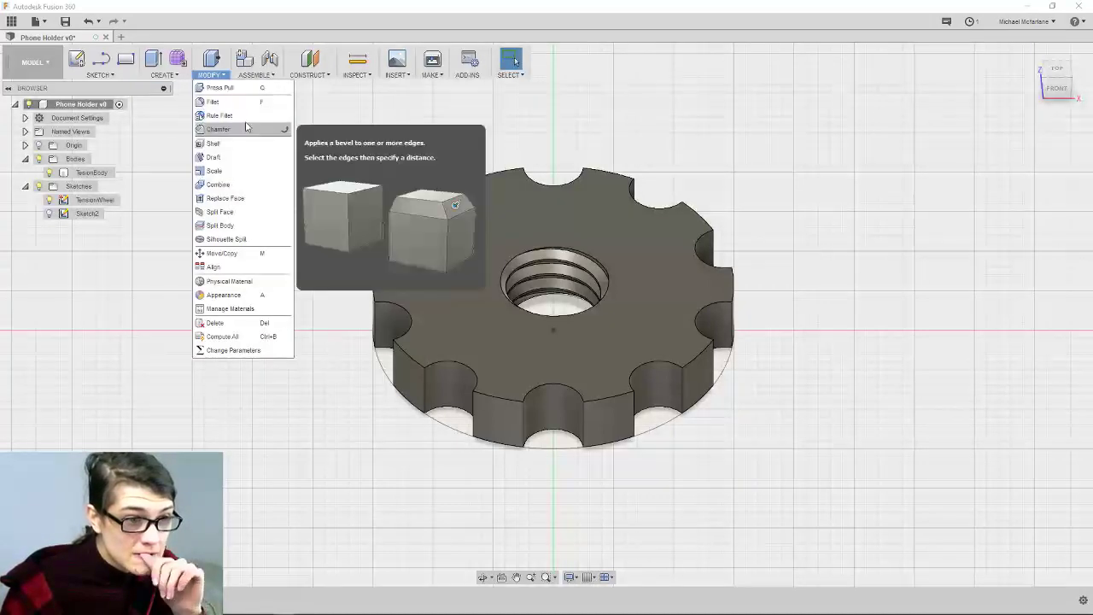
left_click(246, 104)
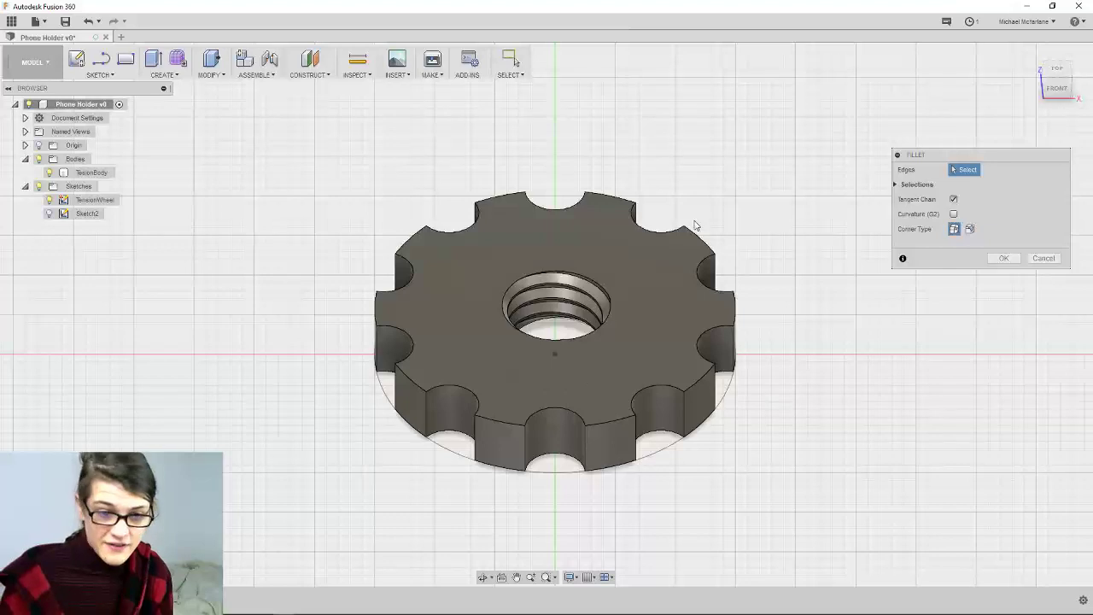
middle_click_drag(694, 224, 659, 148, "shift")
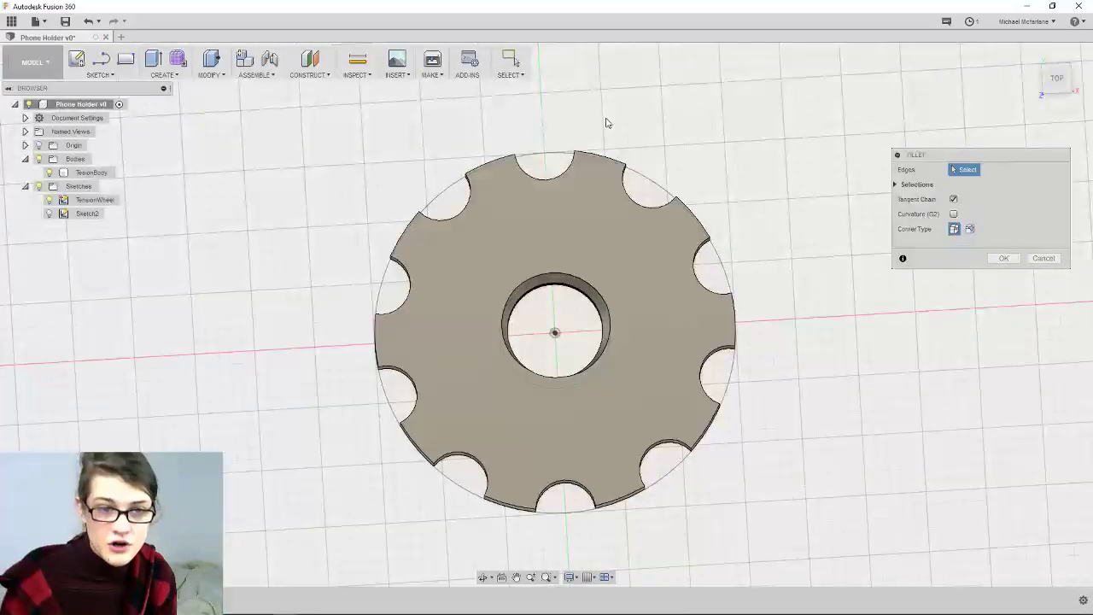
left_click_drag(606, 121, 766, 291)
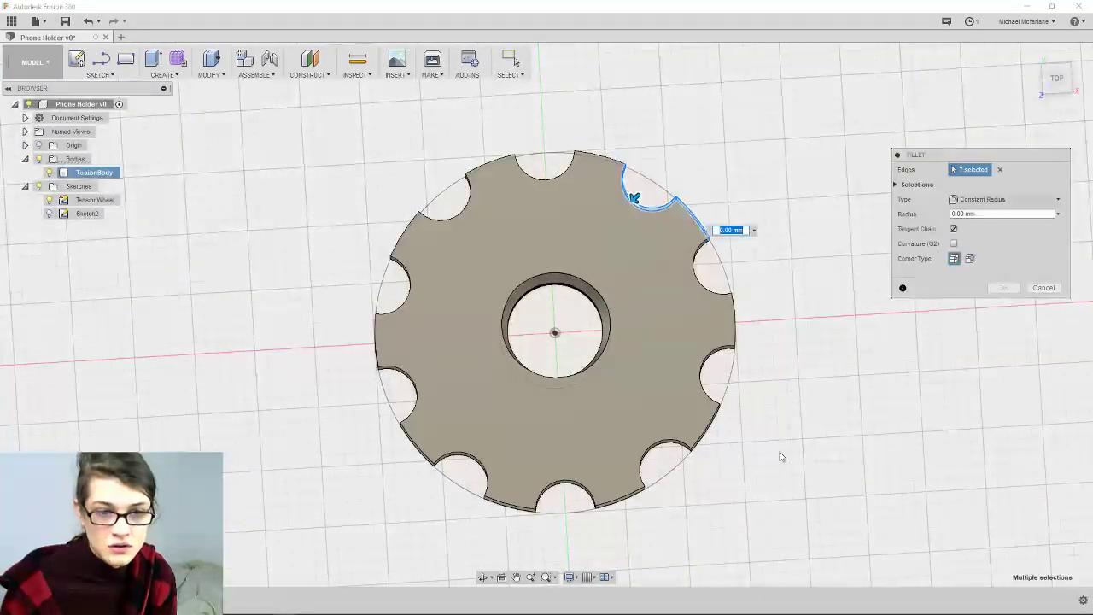
left_click_drag(786, 512, 637, 248)
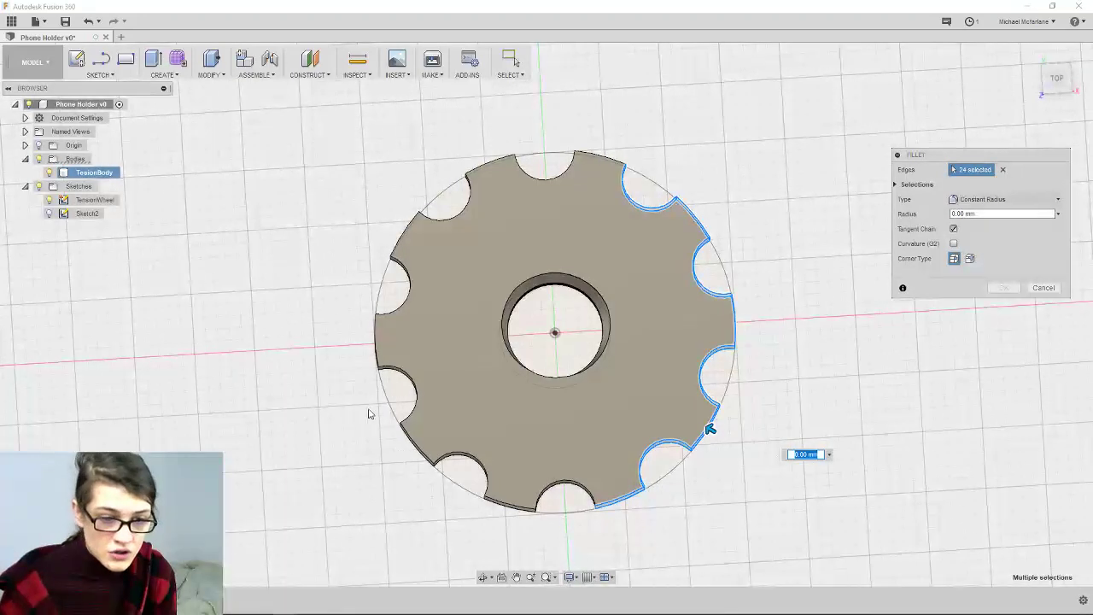
left_click_drag(336, 406, 572, 537)
left_click_drag(346, 225, 453, 416)
left_click_drag(420, 111, 653, 271)
Add the upper-left and bottom-left notch edges and tidy the bottom notch selection
left_click(255, 75)
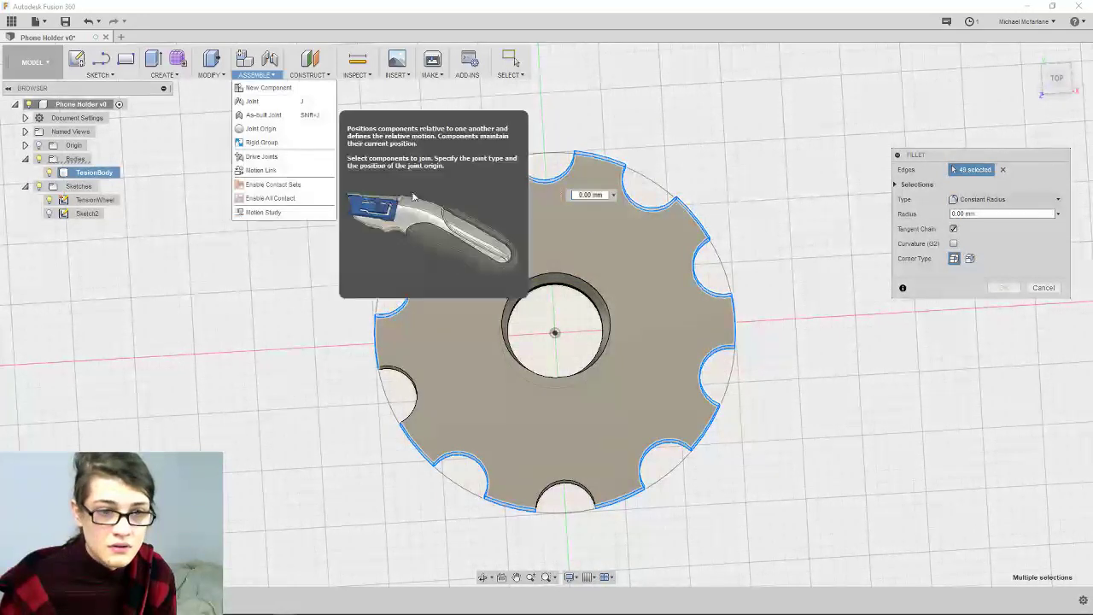
left_click(419, 145)
left_click_drag(333, 151, 497, 312)
left_click_drag(311, 528, 427, 322)
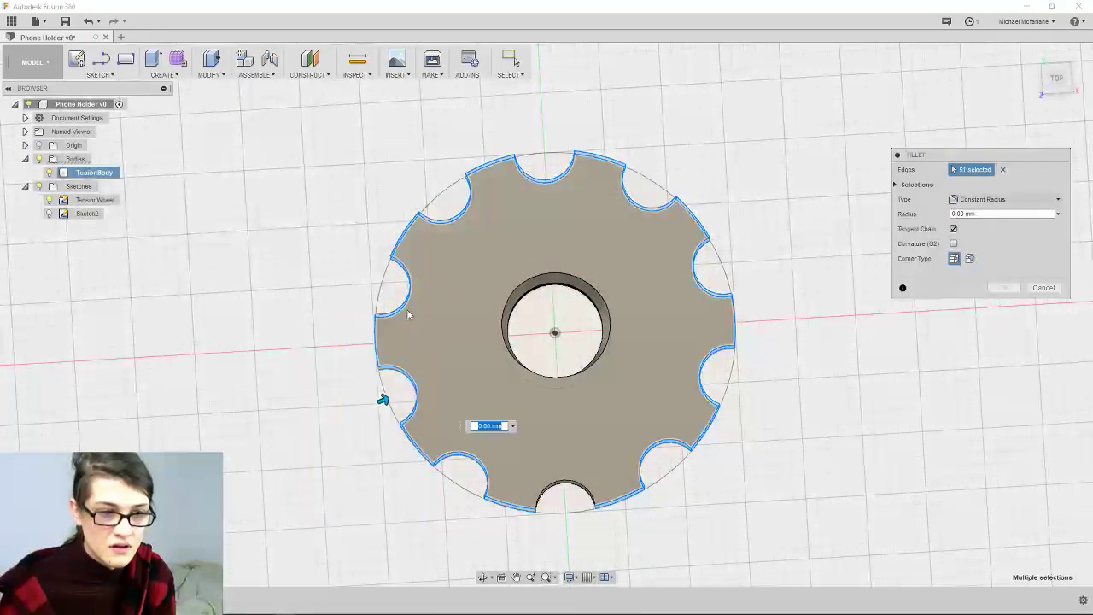
left_click(709, 439)
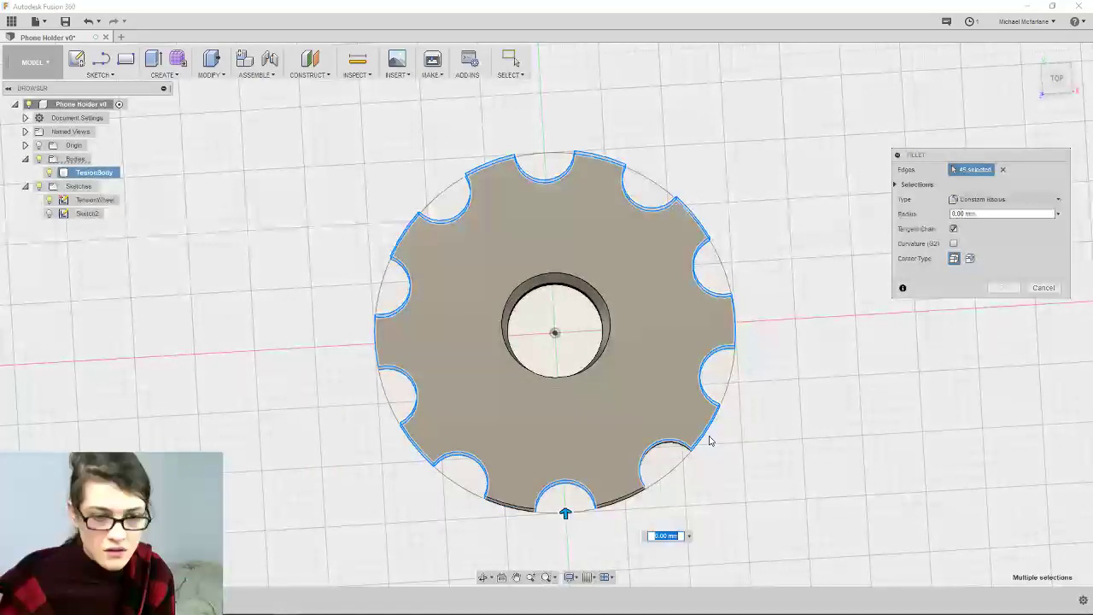
left_click(458, 499)
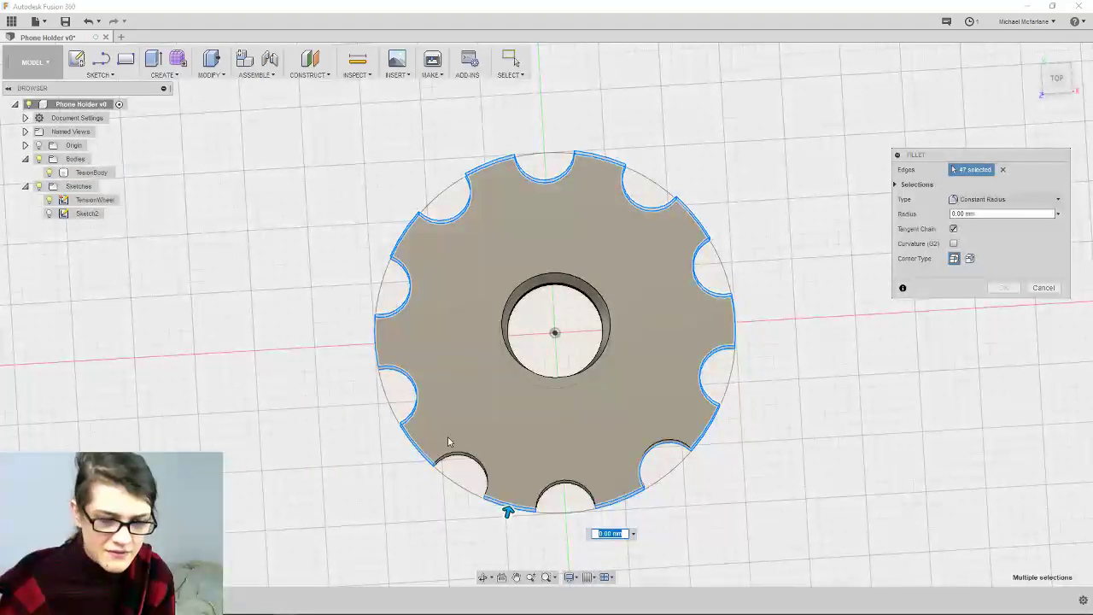
left_click_drag(443, 425, 662, 487)
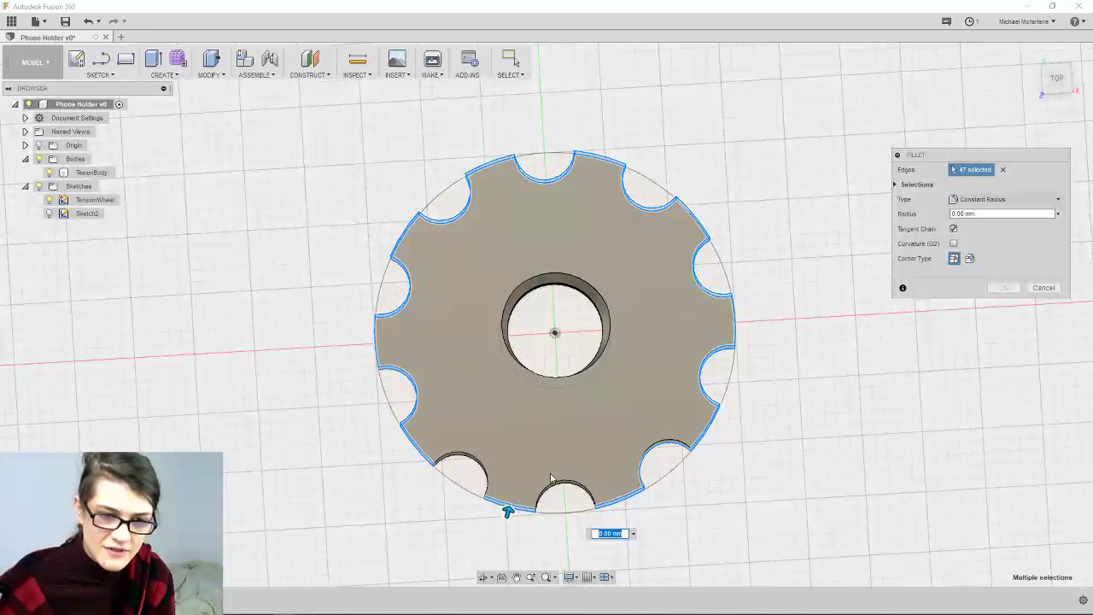
left_click_drag(518, 449, 436, 523)
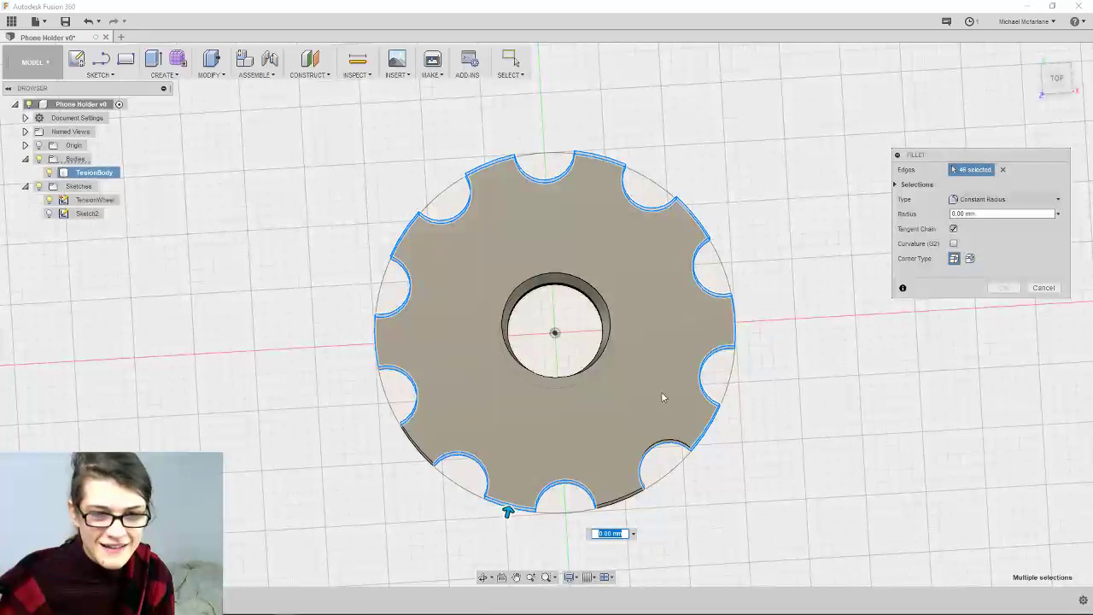
Orbit the wheel and add the front and right vertical scallop edges
mouse_move(662, 396)
middle_mouse_down("shift")
mouse_move(700, 390)
mouse_move(703, 442)
mouse_move(683, 398)
mouse_move(660, 389)
middle_mouse_up("shift")
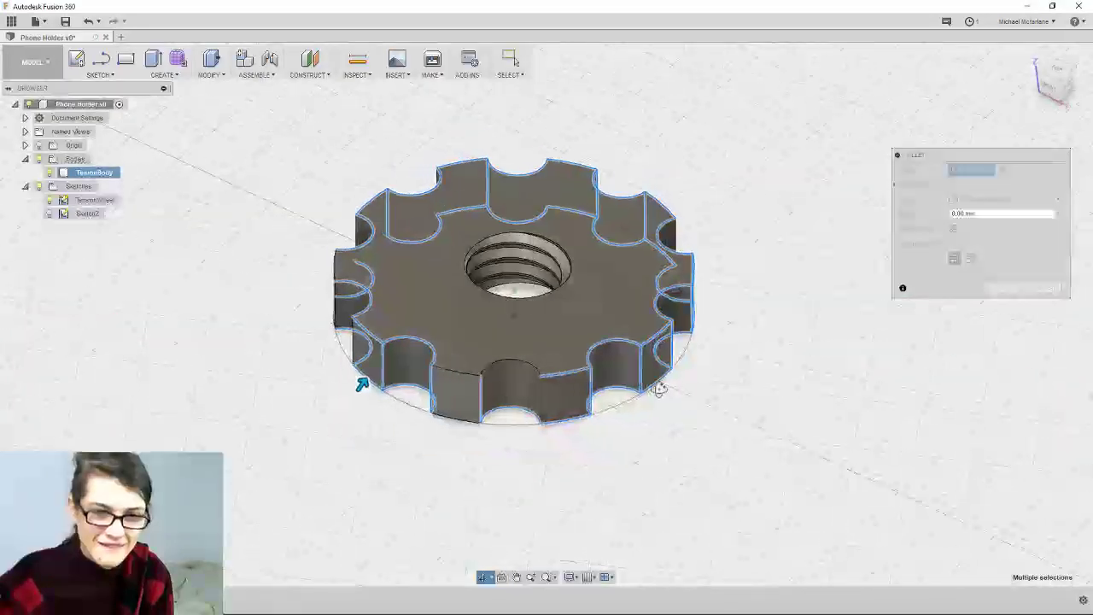
left_click(451, 369)
left_click(452, 420)
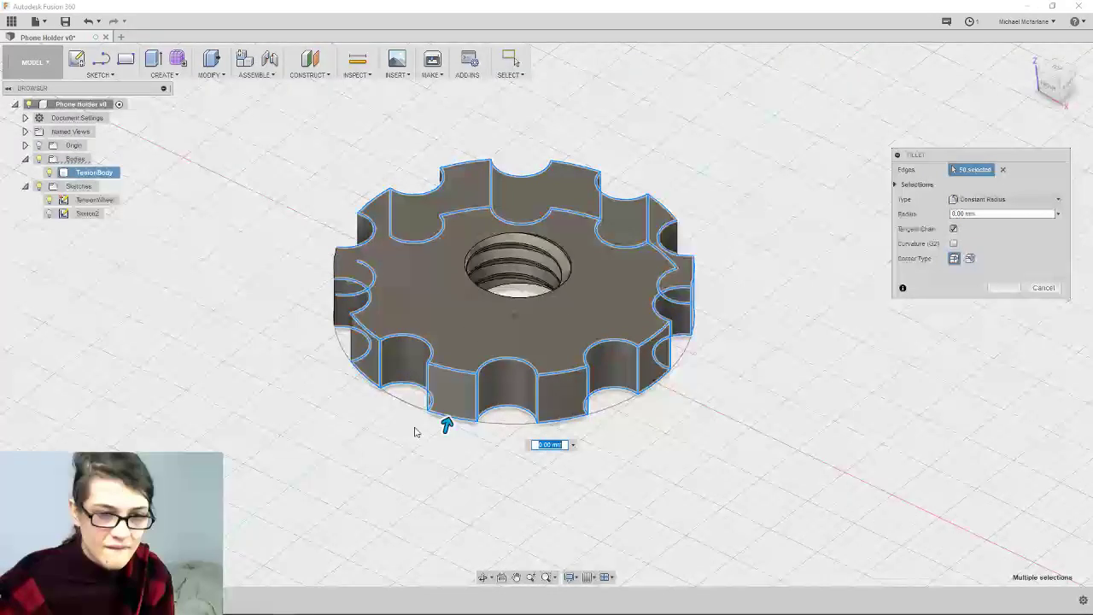
middle_click_drag(414, 432, 433, 435)
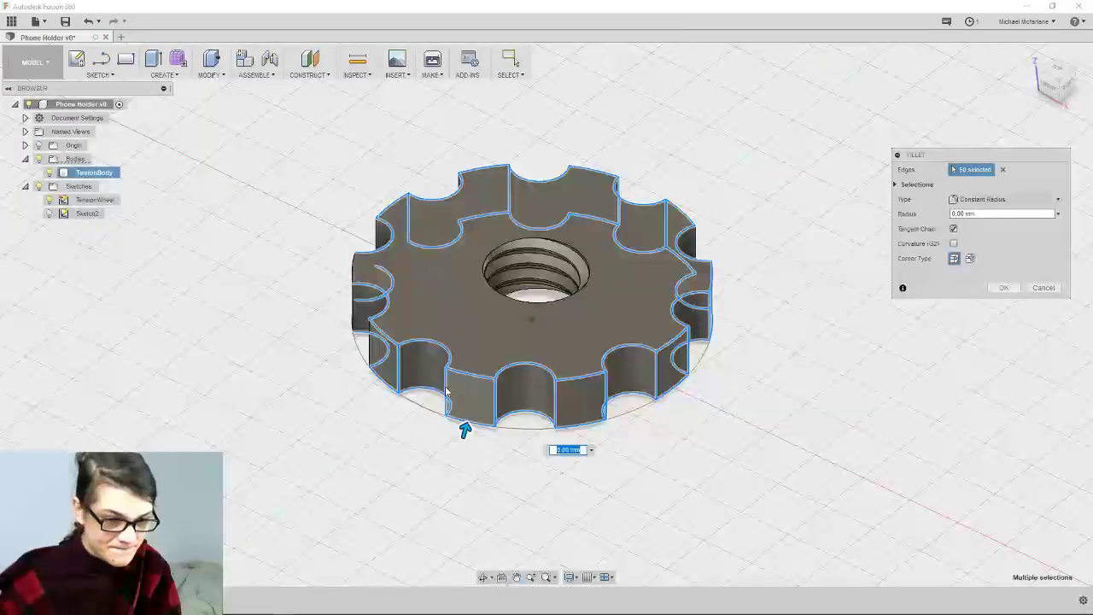
middle_click_drag(445, 391, 557, 394, "shift")
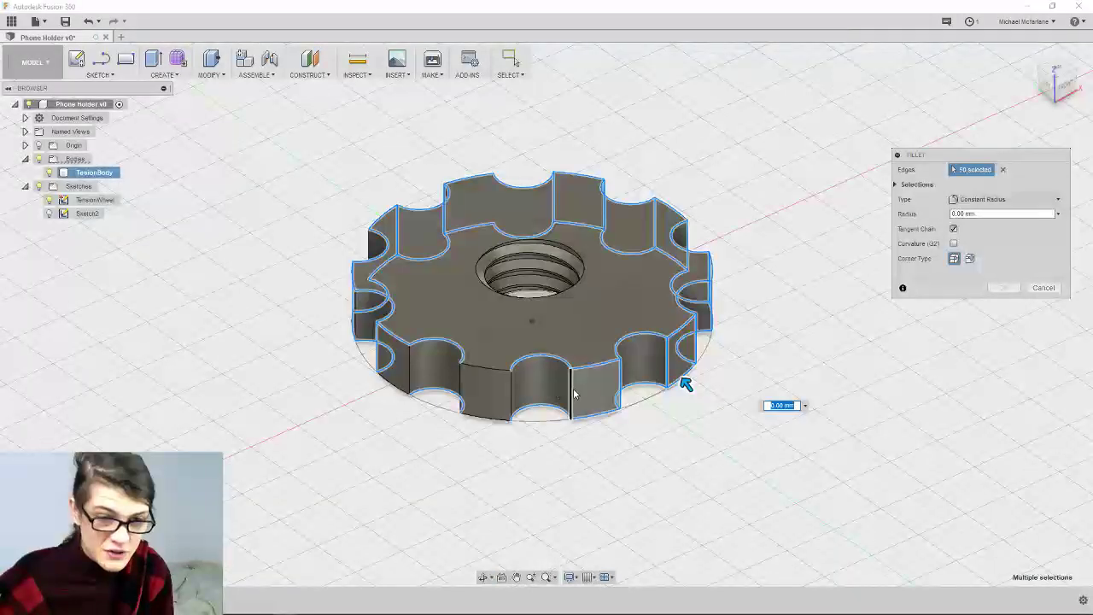
left_click(568, 392)
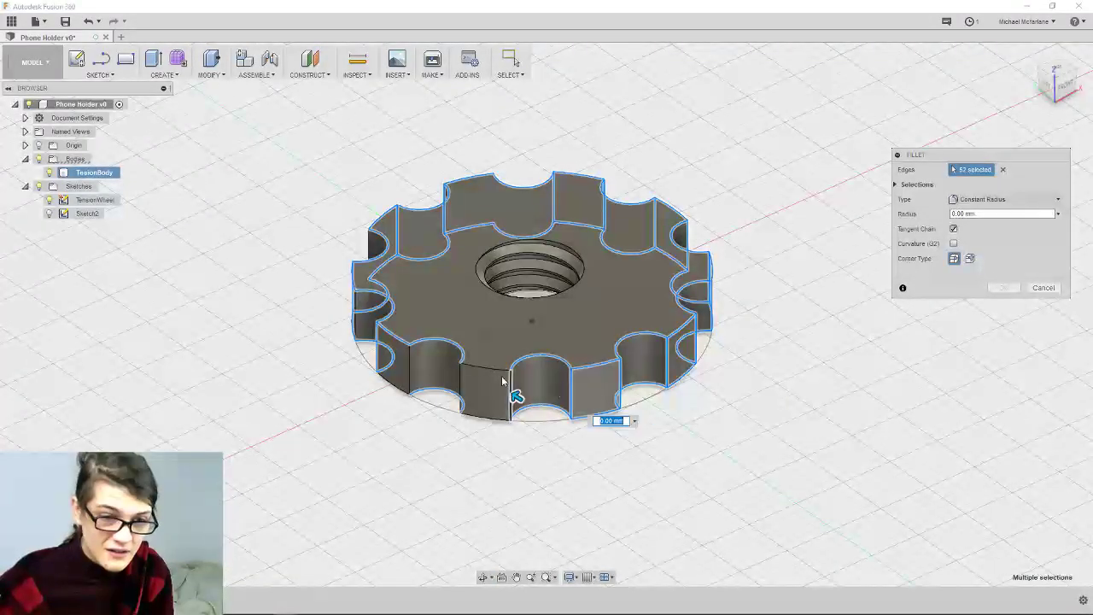
left_click(467, 391)
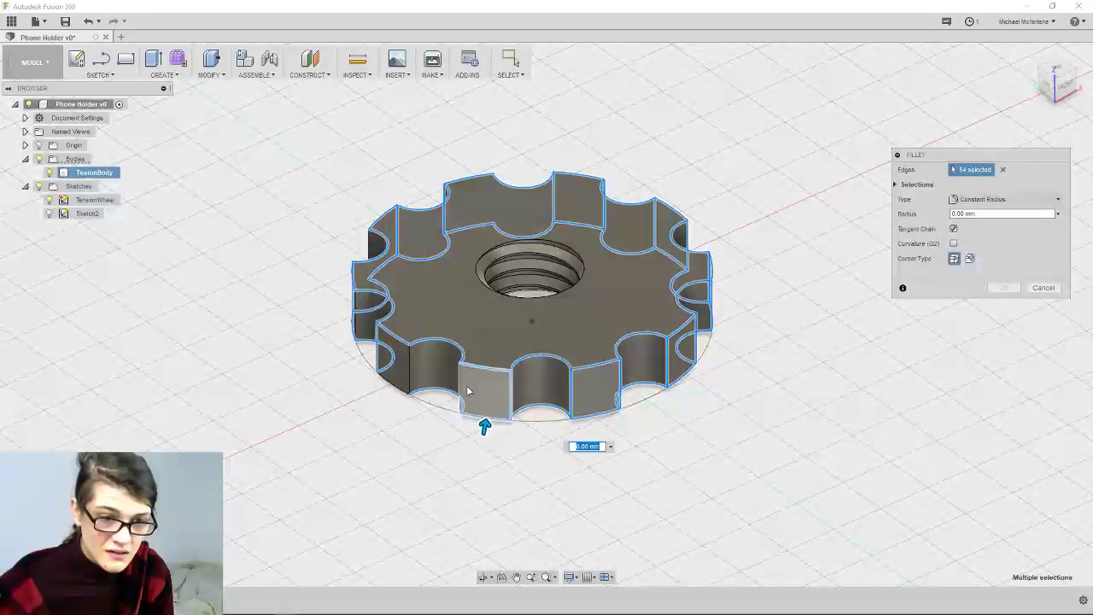
left_click(460, 379)
Add the lower scallop edges, orbiting around the wheel until 80 edges are selected
middle_click_drag(460, 379, 685, 388, "shift")
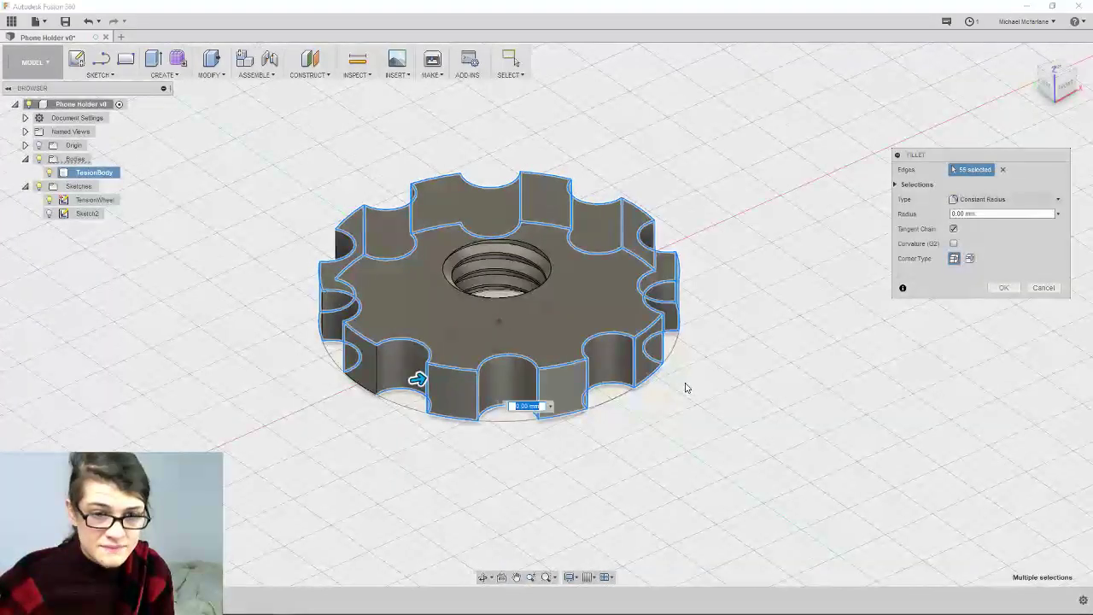
mouse_move(595, 389)
middle_mouse_down("shift")
mouse_move(615, 388)
mouse_move(595, 389)
middle_mouse_up("shift")
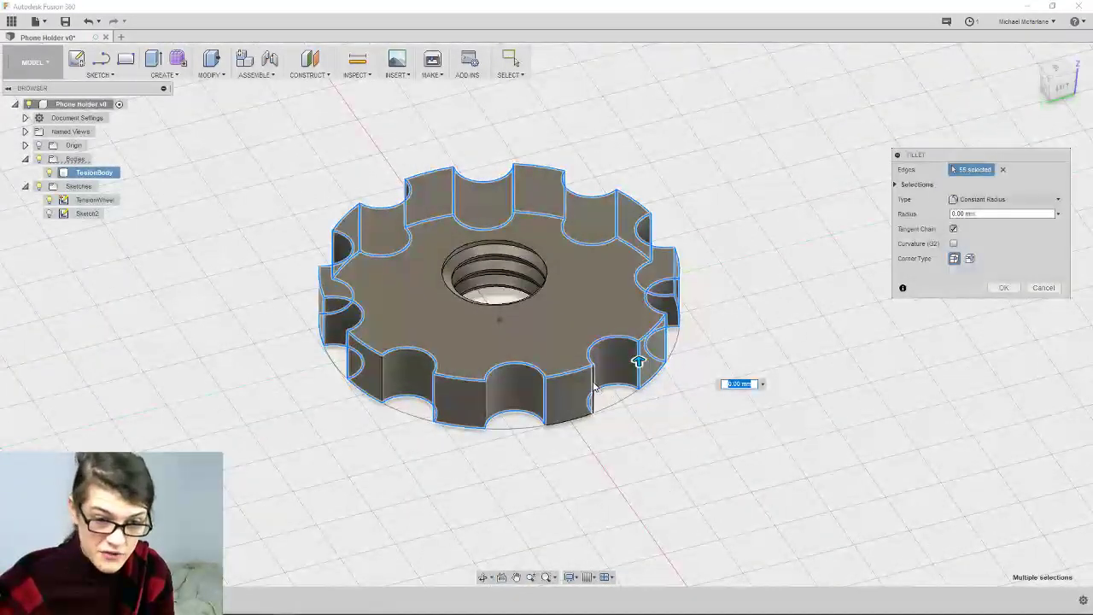
left_click(598, 399)
left_click(547, 421)
left_click(491, 423)
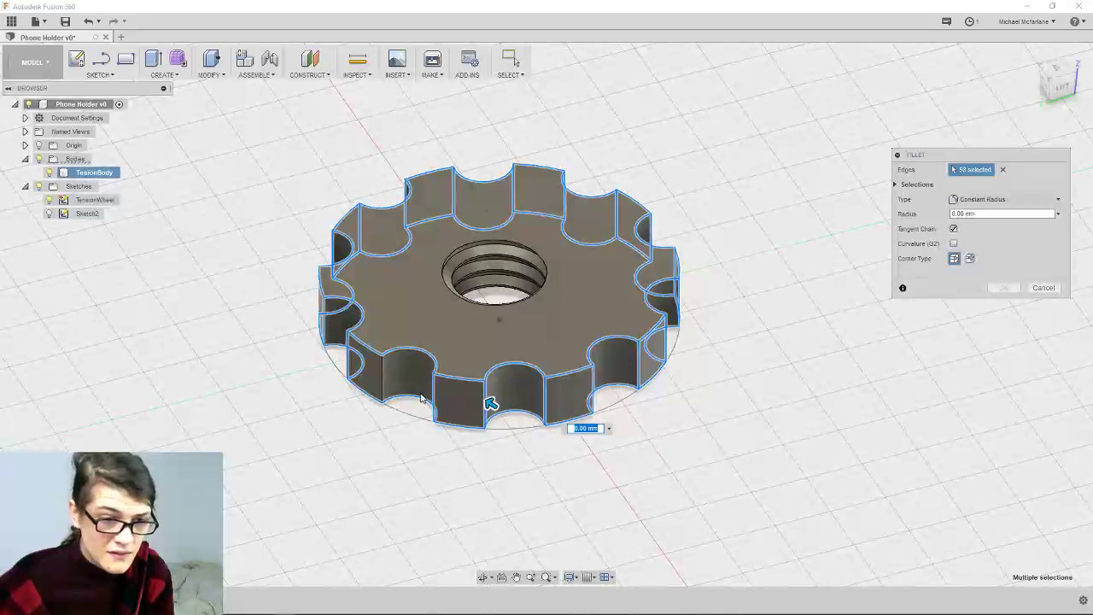
middle_click_drag(431, 400, 458, 400)
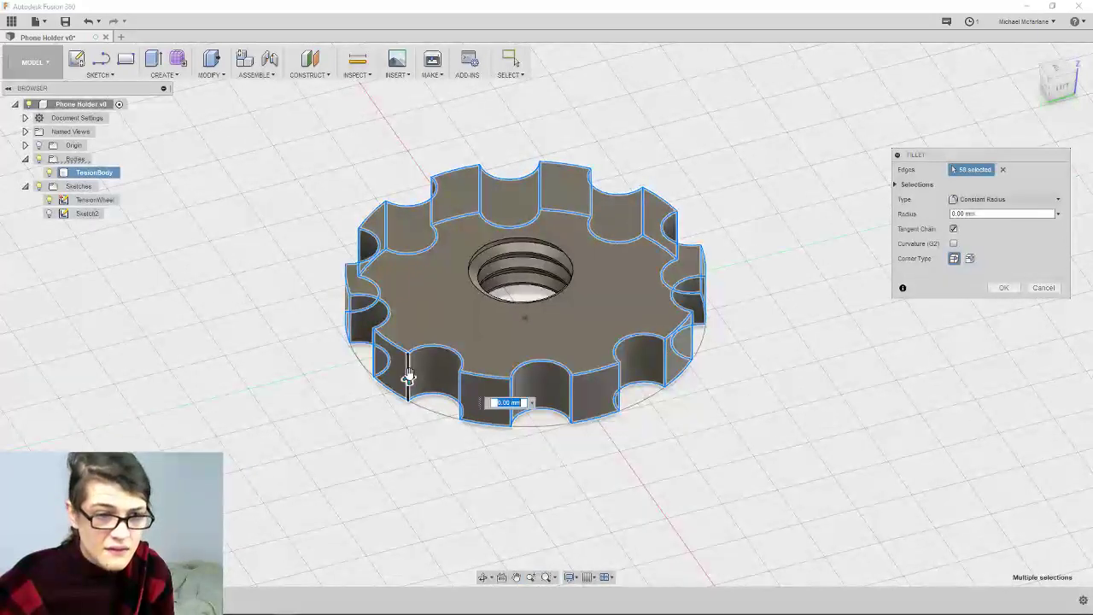
middle_click_drag(409, 380, 568, 391, "shift")
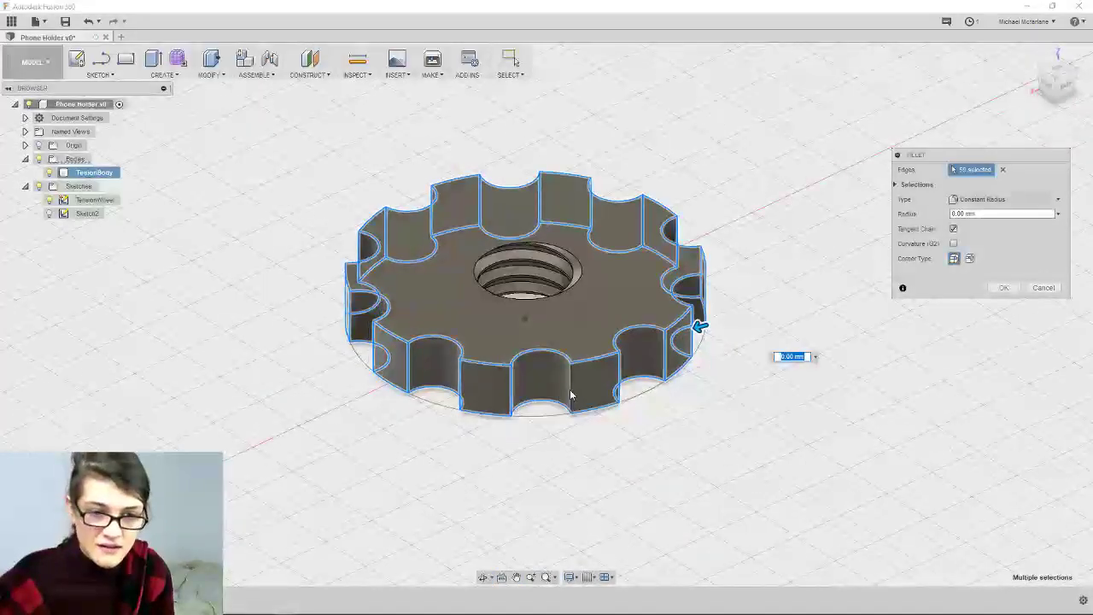
middle_click_drag(432, 419, 363, 337, "shift")
middle_click_drag(436, 375, 472, 369, "shift")
middle_click_drag(710, 302, 286, 410, "shift")
Set the fillet radius to 1.5 mm and orbit to inspect the rounded preview
left_click(991, 214)
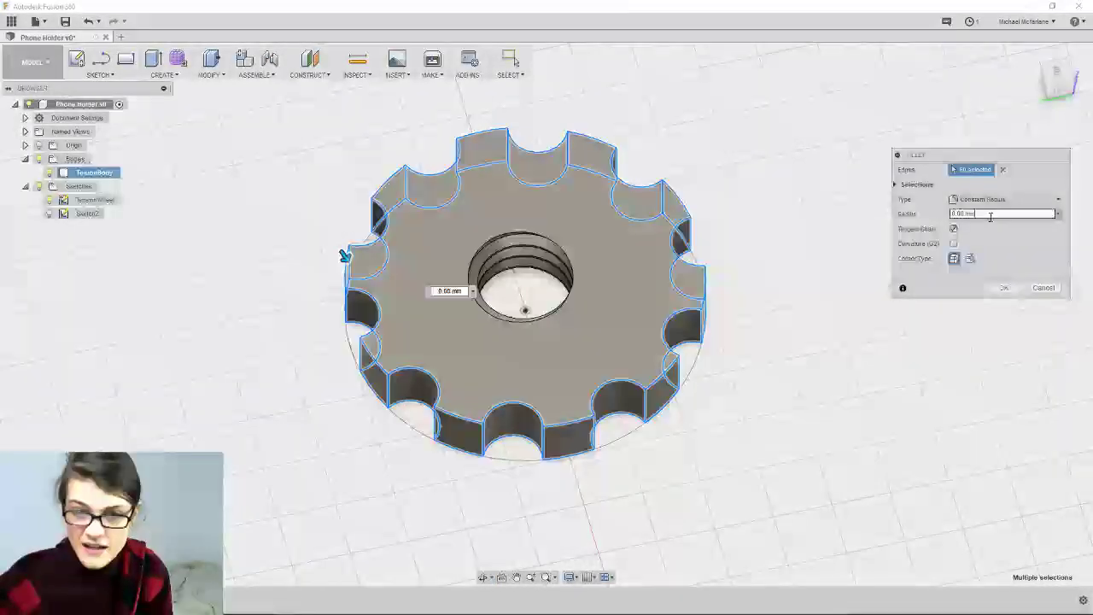
key("BackSpace")
key("BackSpace")
key("BackSpace")
key("BackSpace")
key("BackSpace")
key("BackSpace")
key("BackSpace")
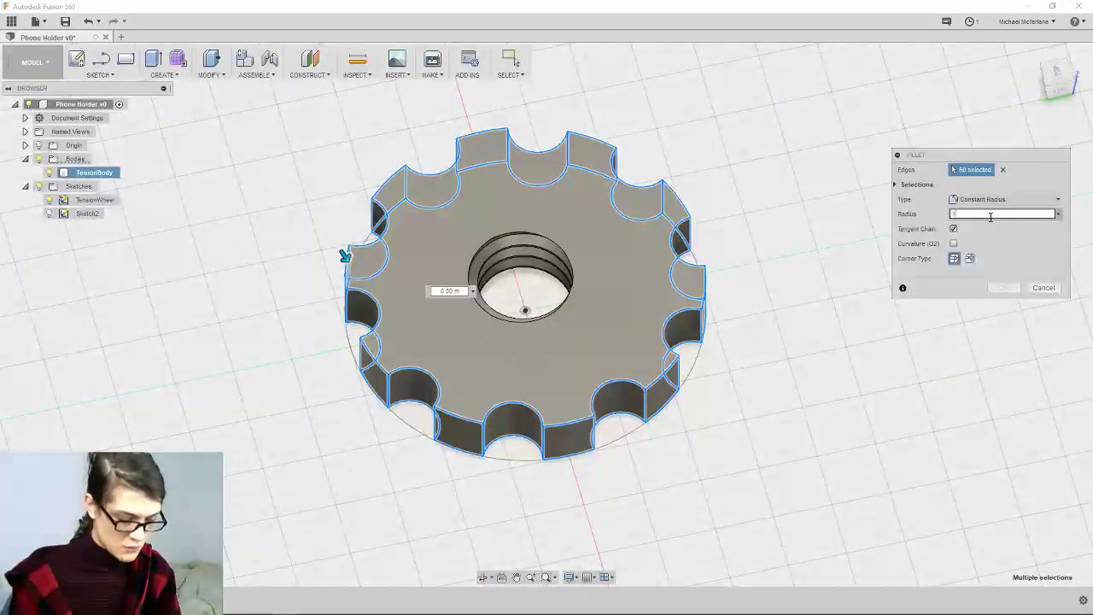
type("1.5mm")
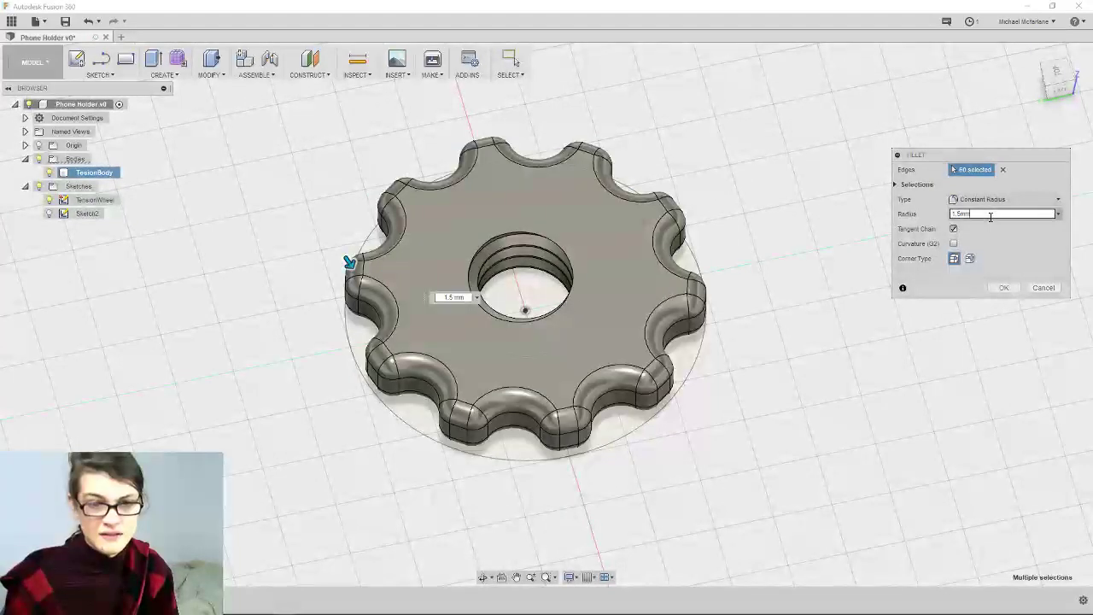
middle_click_drag(651, 386, 669, 336, "shift")
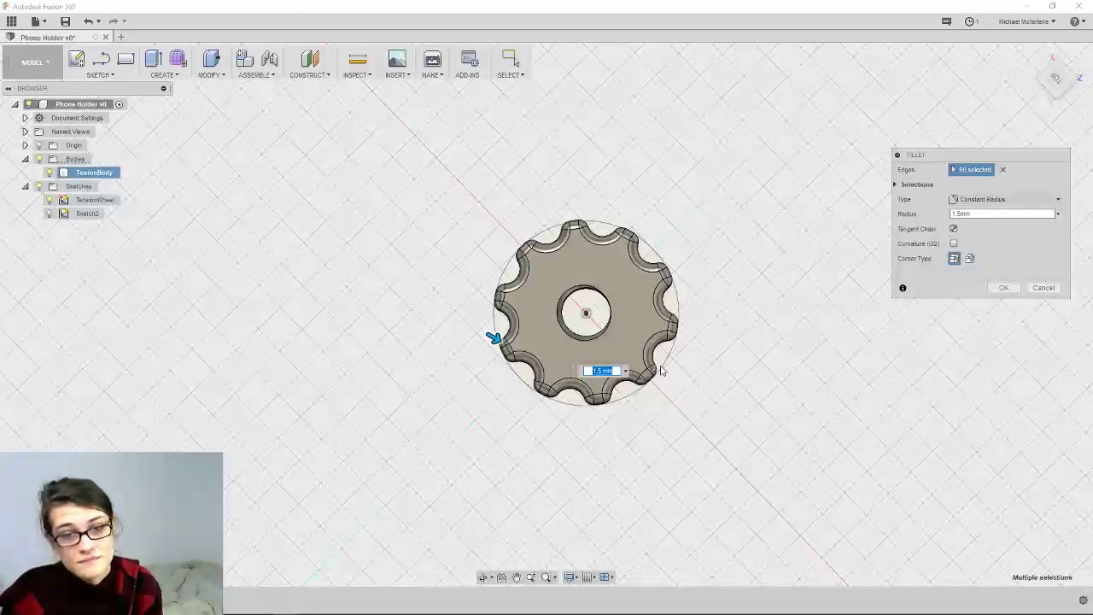
middle_click_drag(671, 365, 849, 272, "shift")
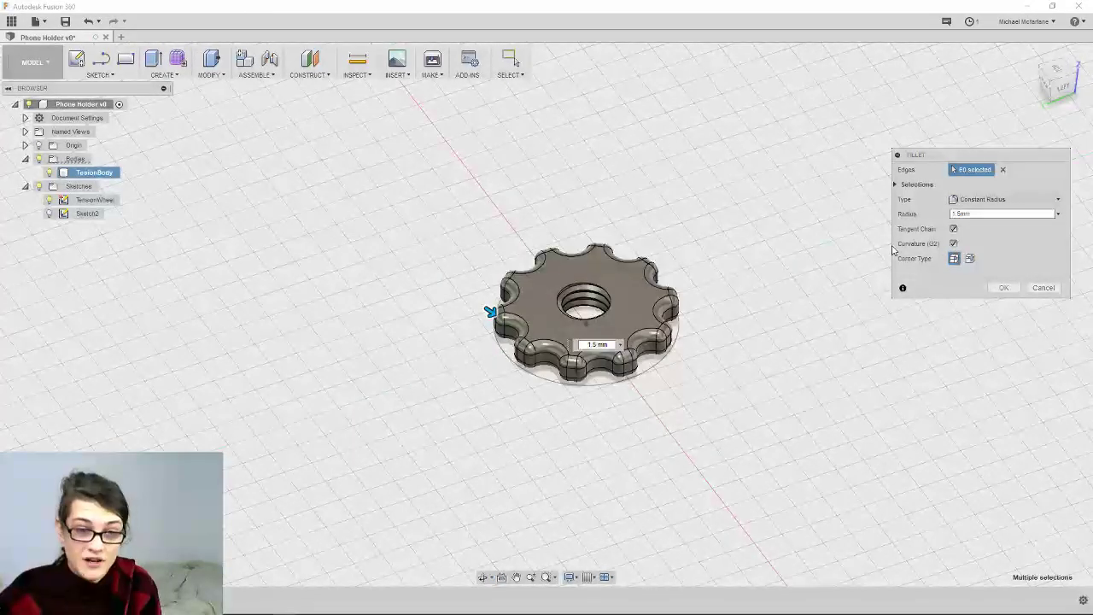
scroll(694, 347, "up", 5)
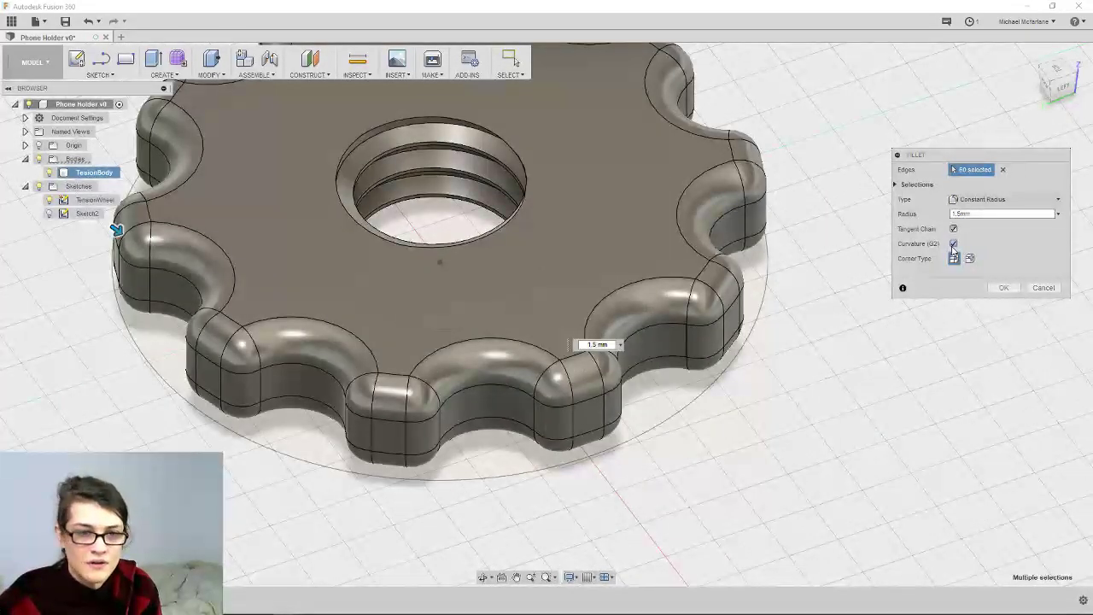
Uncheck Curvature (G2), switch the corner type to Setback, and apply the 1.5 mm fillet
left_click(954, 244)
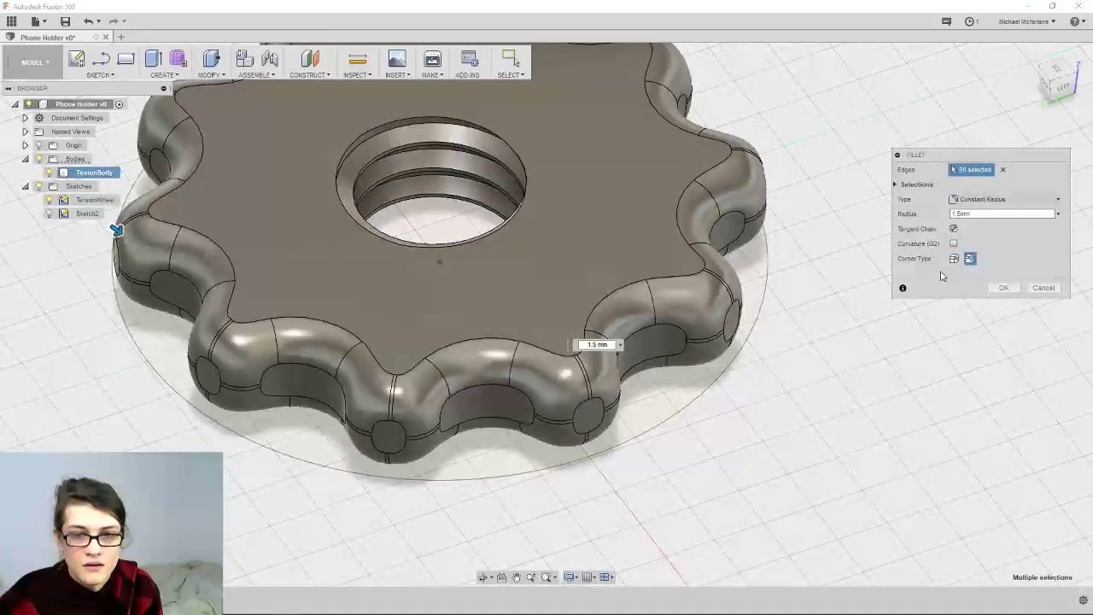
left_click(954, 259)
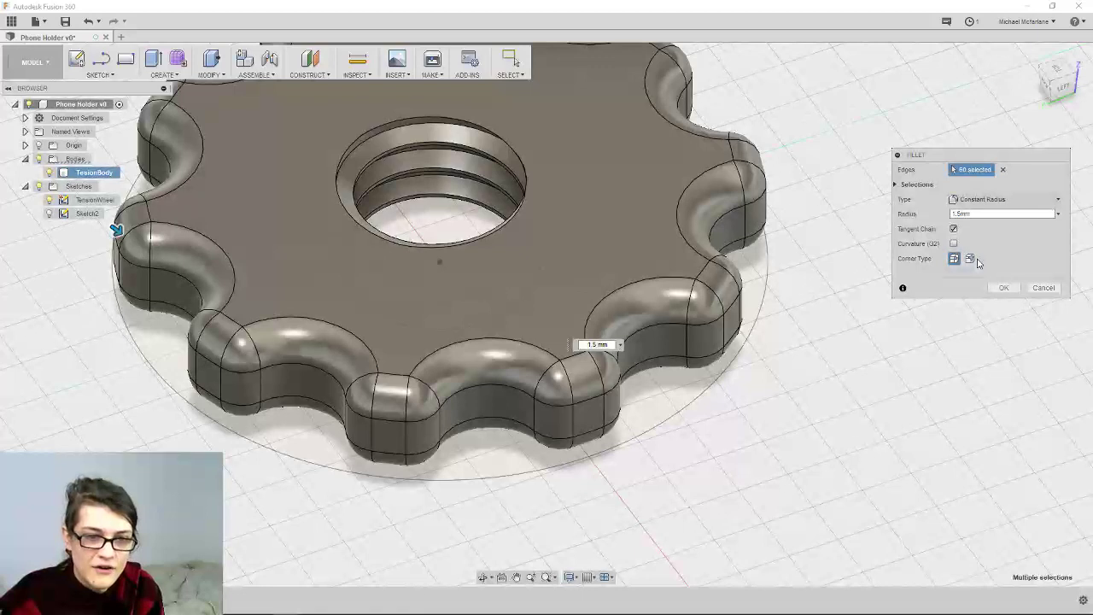
left_click(970, 259)
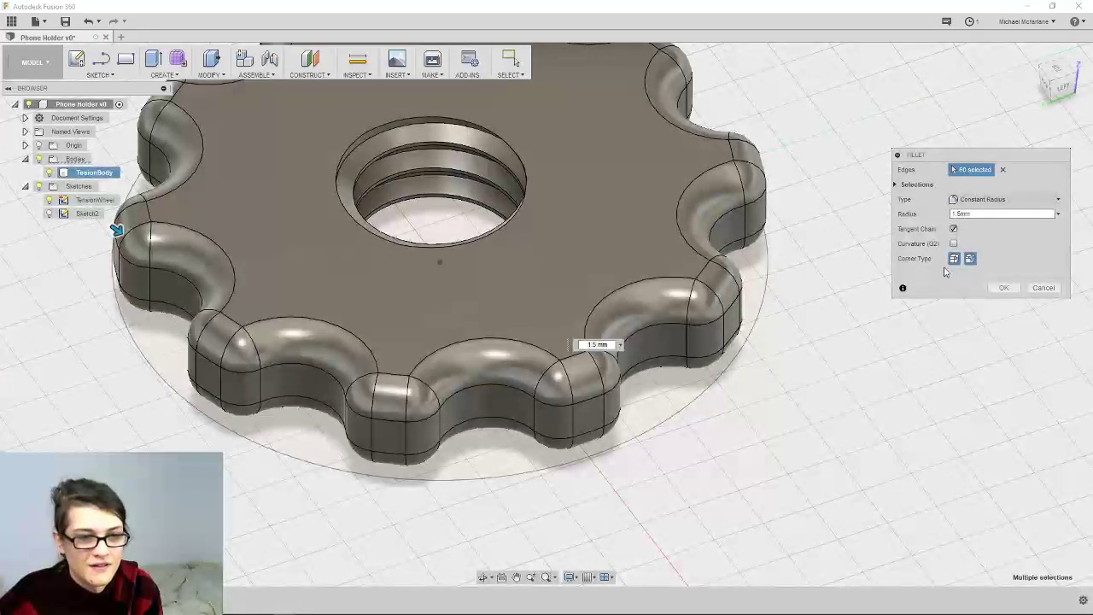
middle_click_drag(444, 325, 445, 367, "shift")
middle_click_drag(95, 376, 820, 222, "shift")
scroll(788, 240, "down", 3)
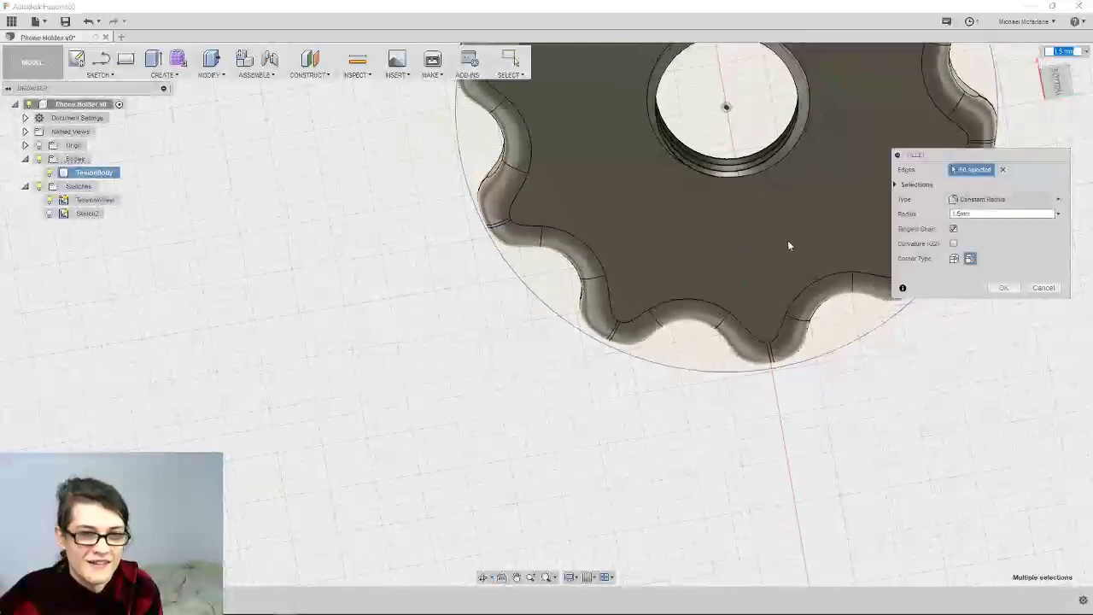
middle_click_drag(758, 259, 589, 398, "shift")
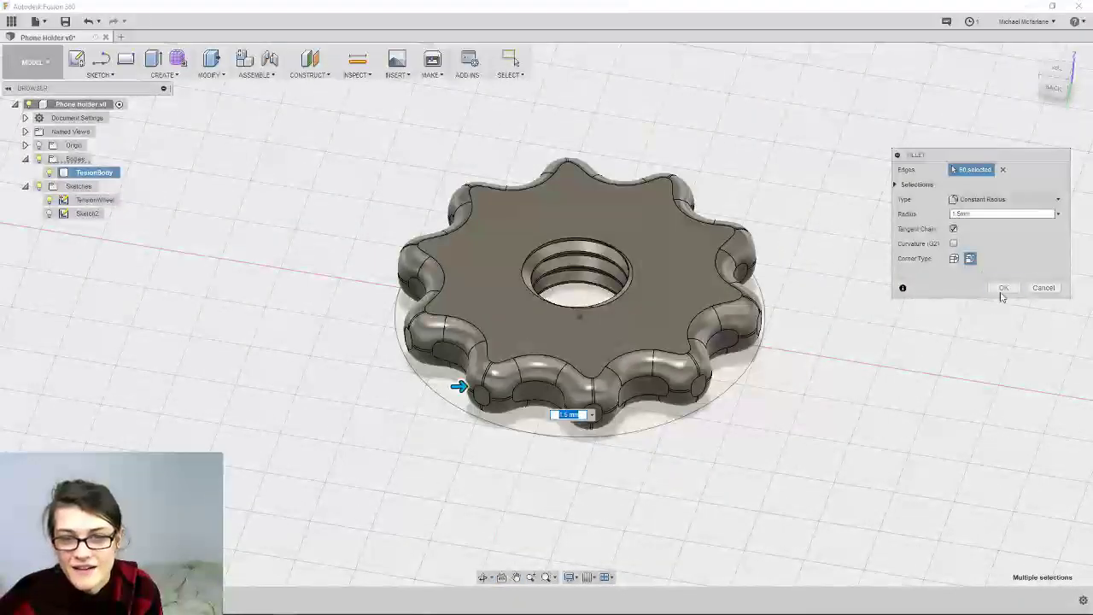
left_click(1002, 289)
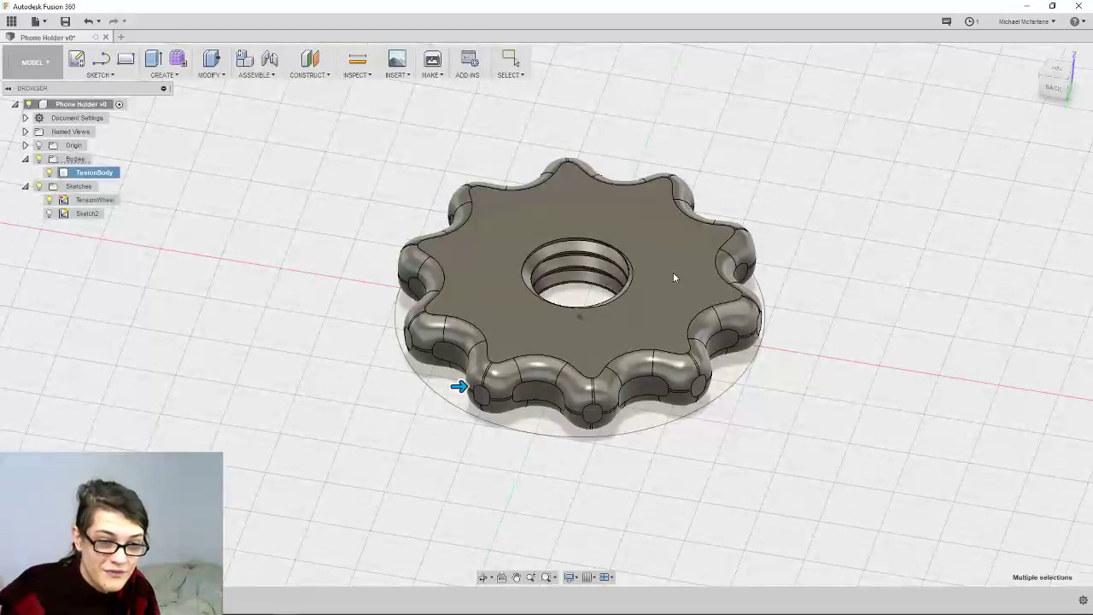
Hide the filleted TensionBody in the Browser, leaving only the TensionWheel sketch circles visible
middle_click_drag(798, 287, 718, 326)
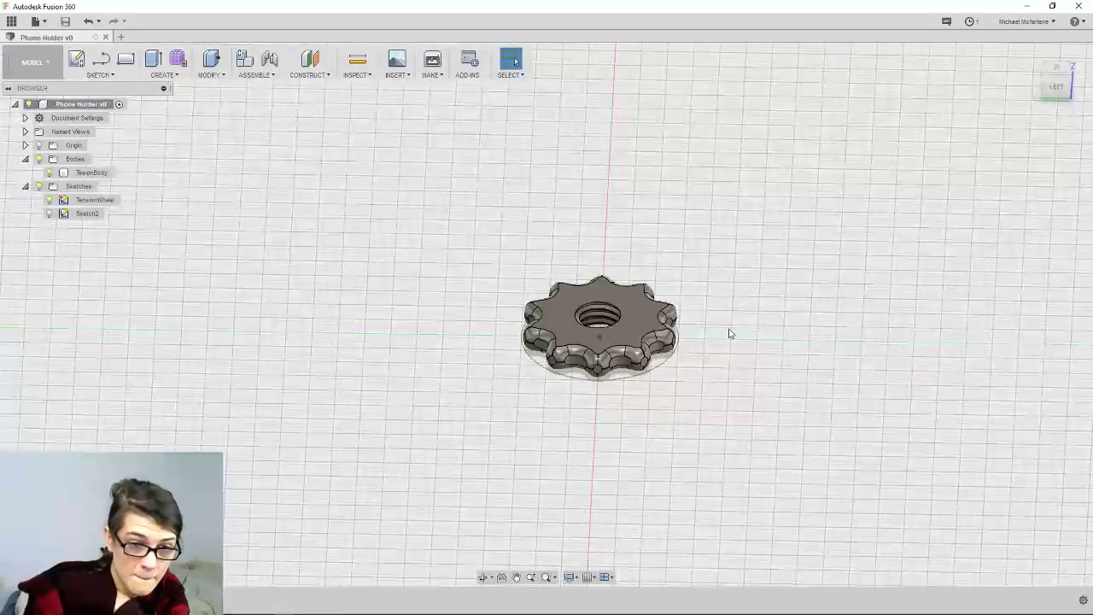
scroll(734, 345, "up", 3)
middle_click_drag(735, 266, 720, 292, "shift")
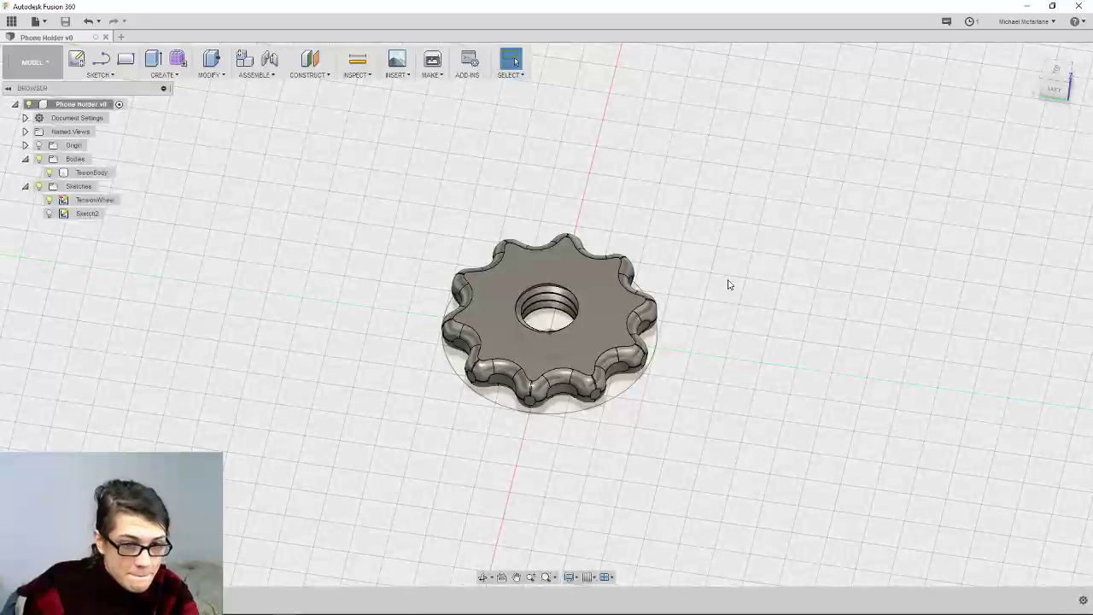
middle_click_drag(728, 284, 666, 299, "shift")
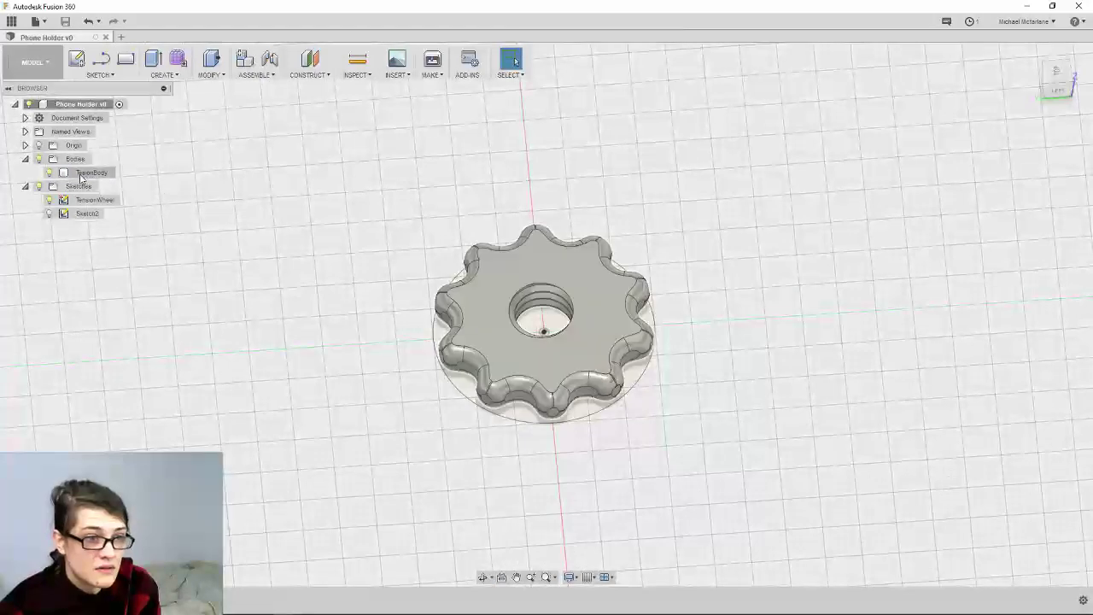
left_click(50, 172)
left_click(49, 173)
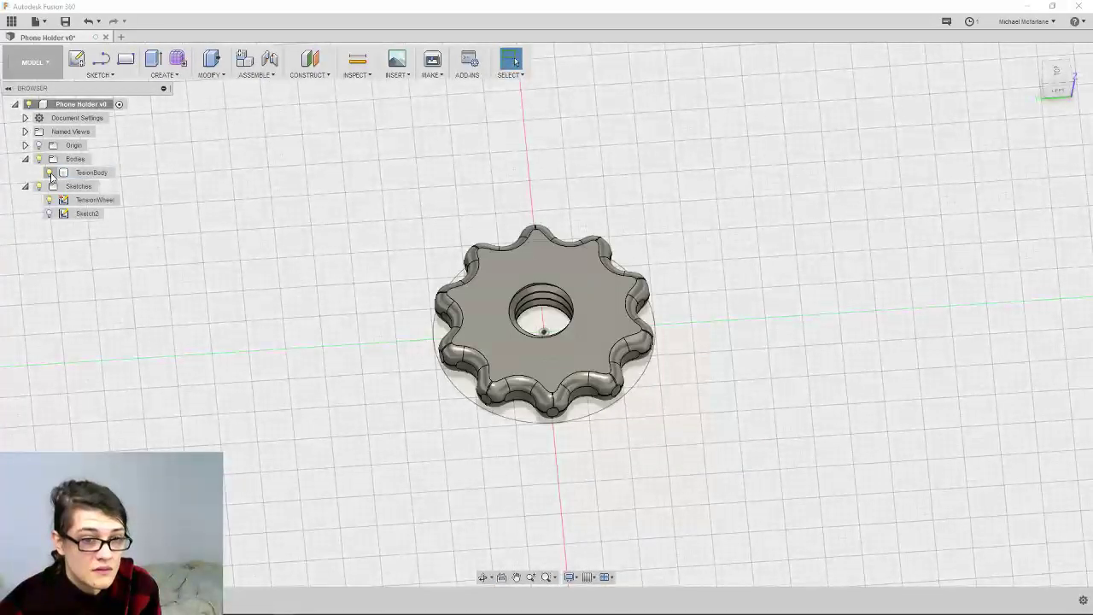
left_click(49, 173)
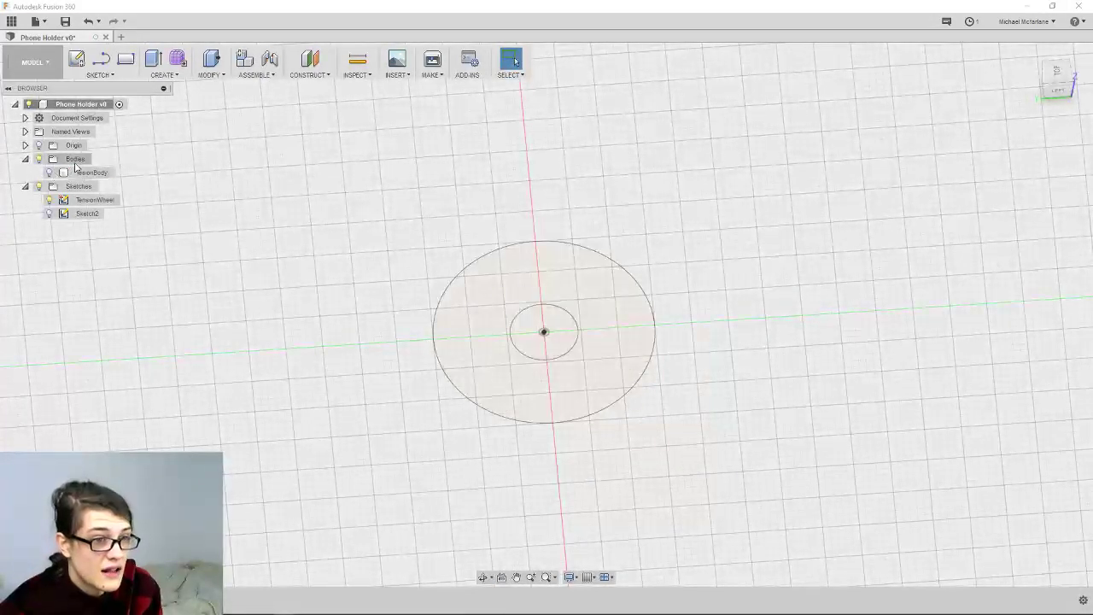
Create a TensionNut group under Bodies, move TensionBody into it, and hide it
left_click(49, 173)
right_click(76, 159)
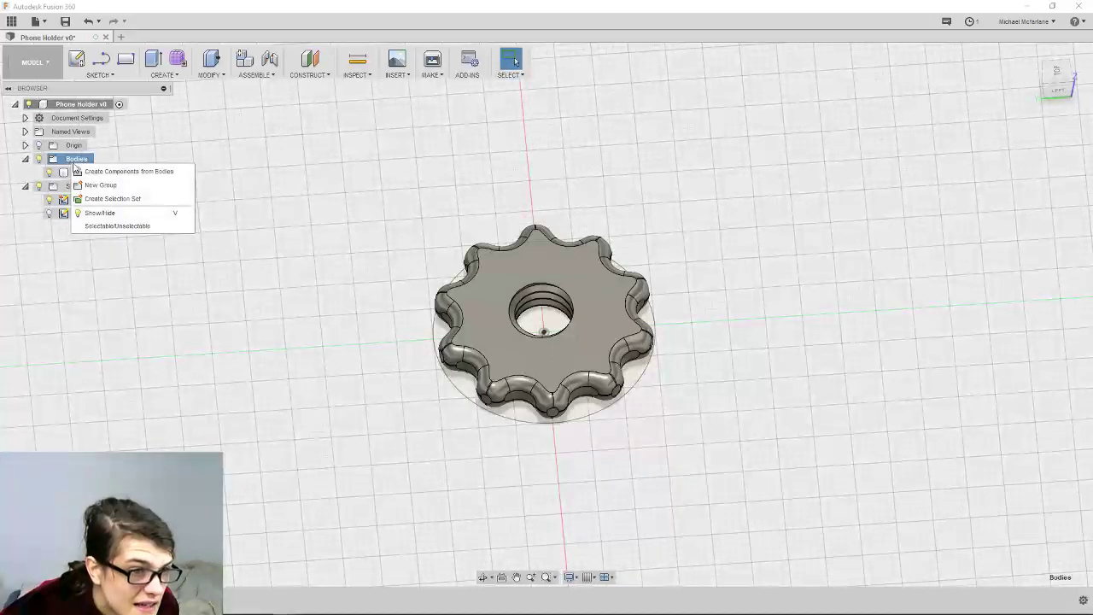
left_click(109, 186)
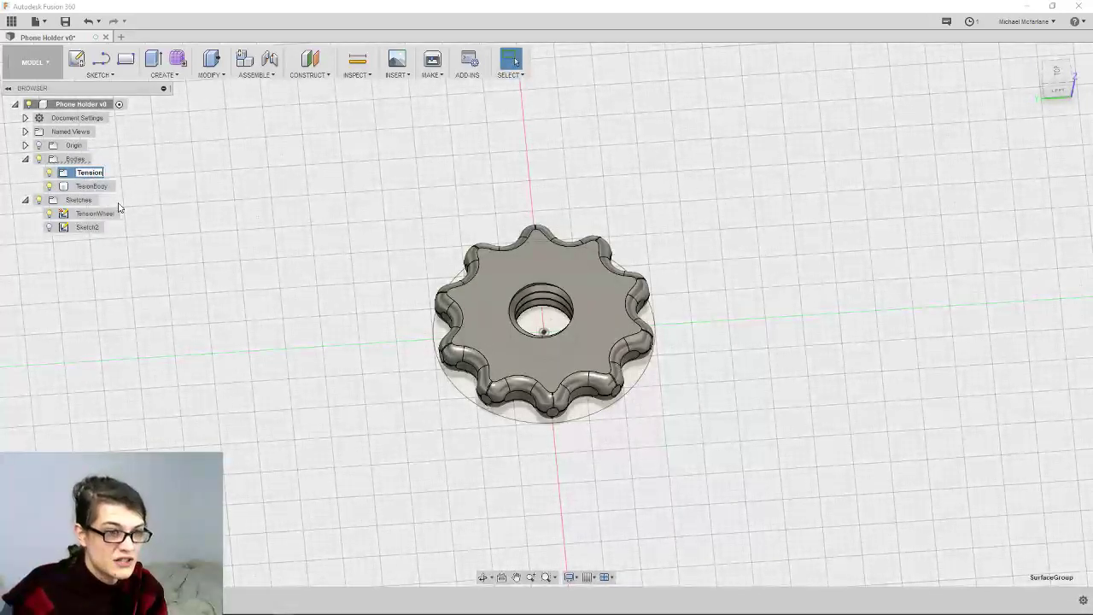
type("TensionNut")
key("Return")
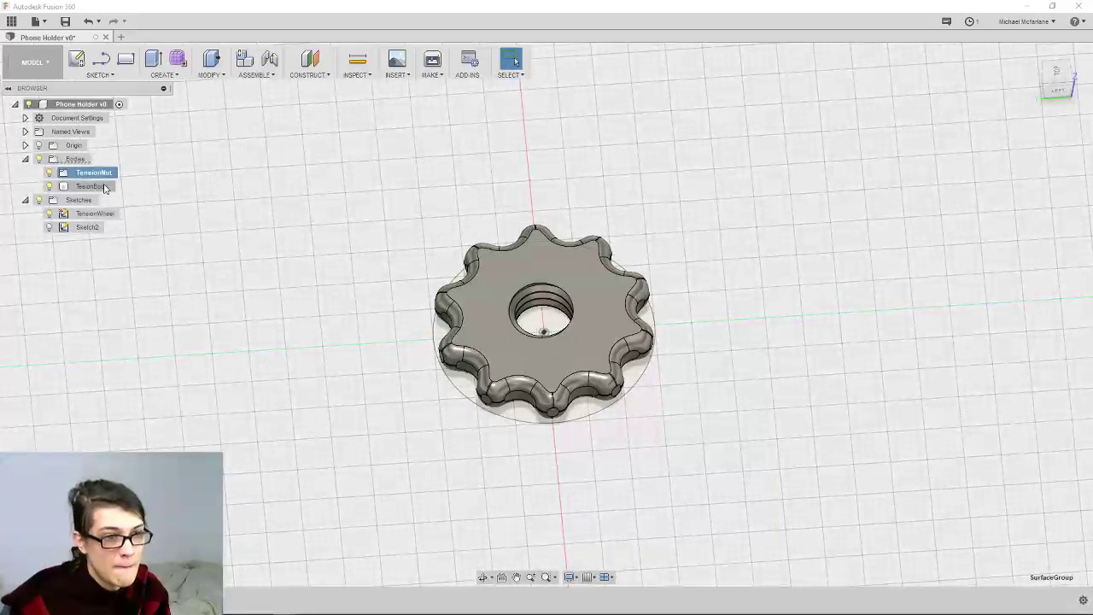
left_click_drag(107, 186, 103, 173)
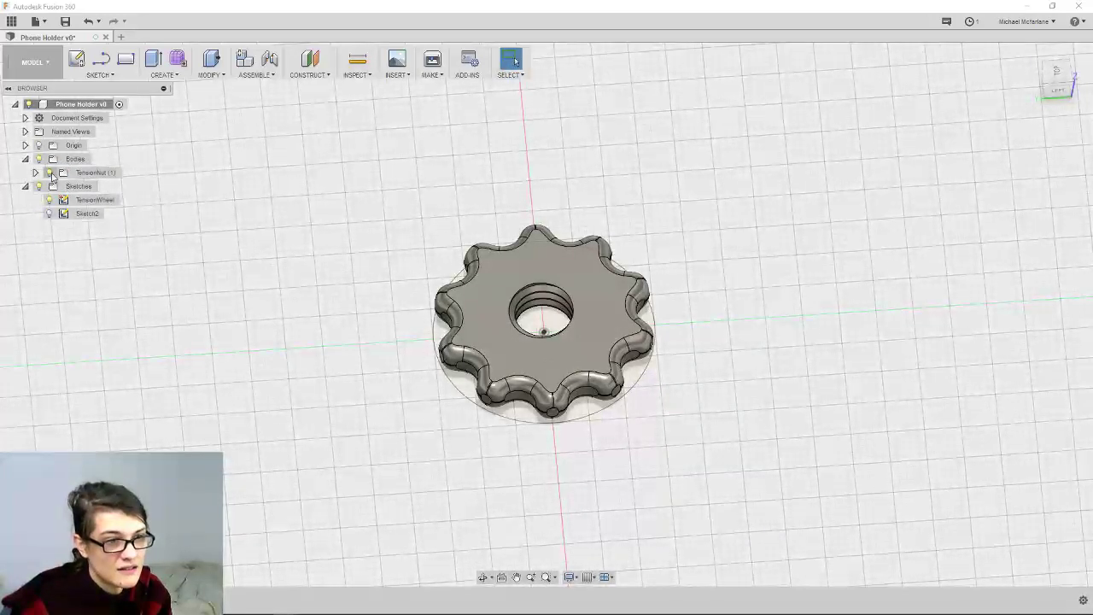
left_click(49, 174)
Select the TensionWheel sketch profile in the Browser
middle_click_drag(403, 362, 467, 375, "shift")
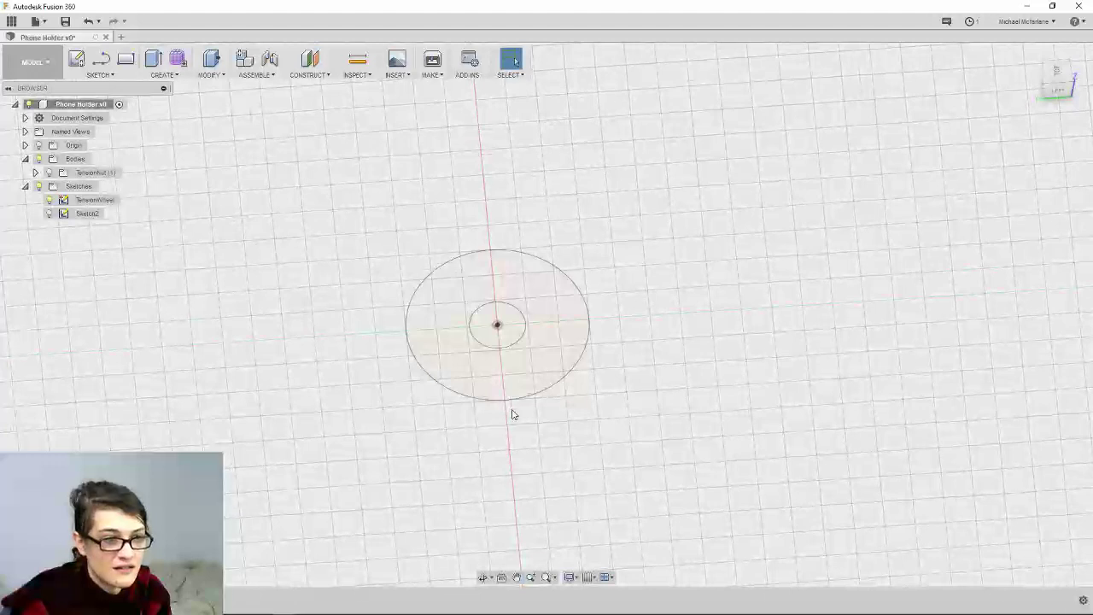
middle_click_drag(512, 414, 242, 276, "shift")
left_click(88, 215)
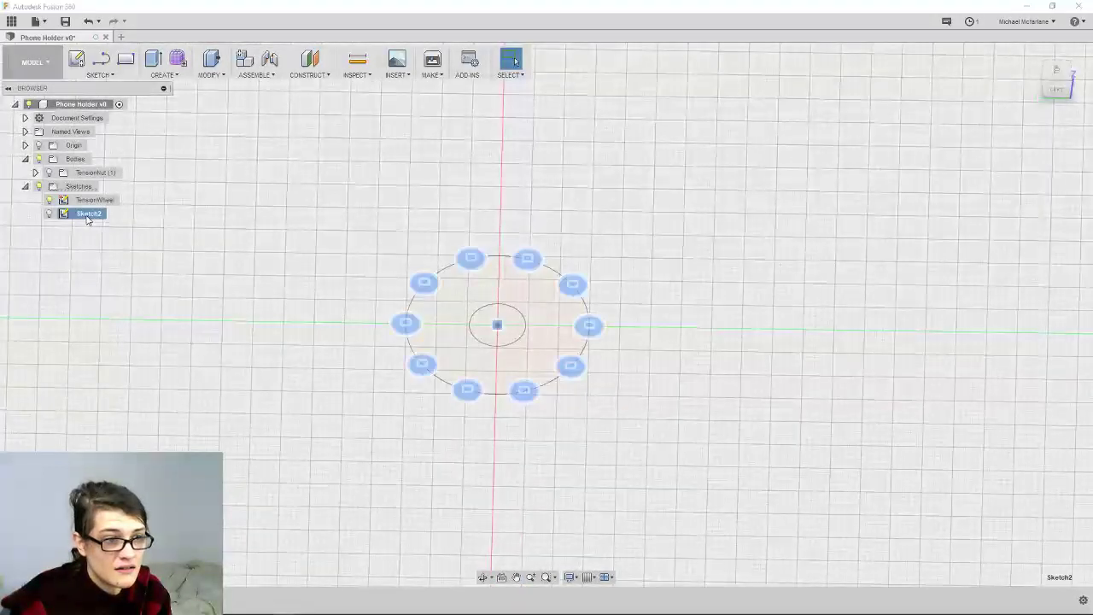
left_click(92, 200)
left_click(89, 213)
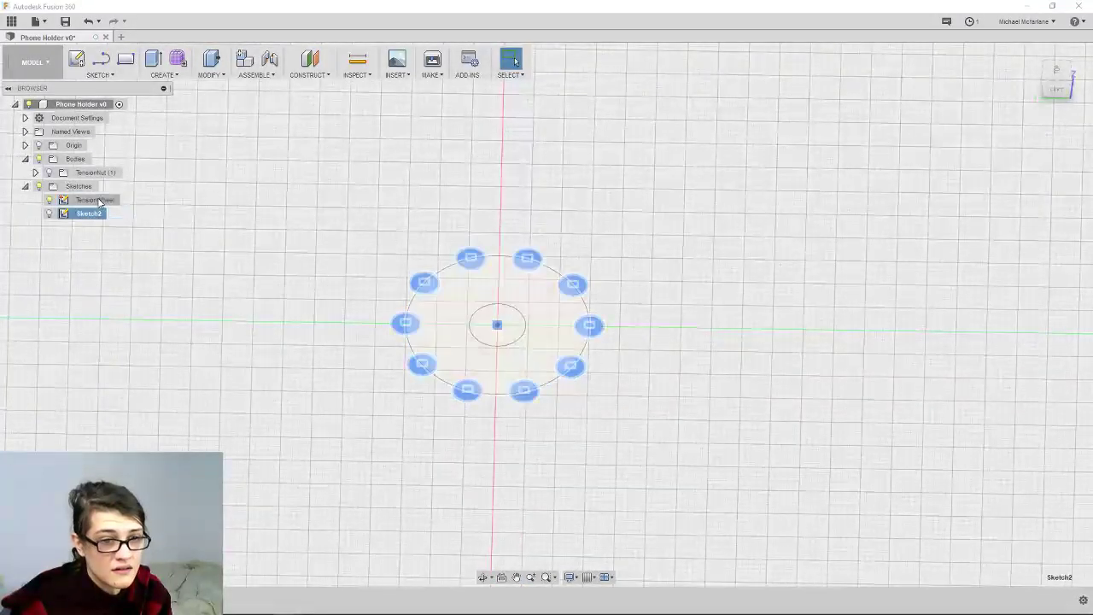
left_click(96, 199)
middle_click_drag(322, 305, 319, 336)
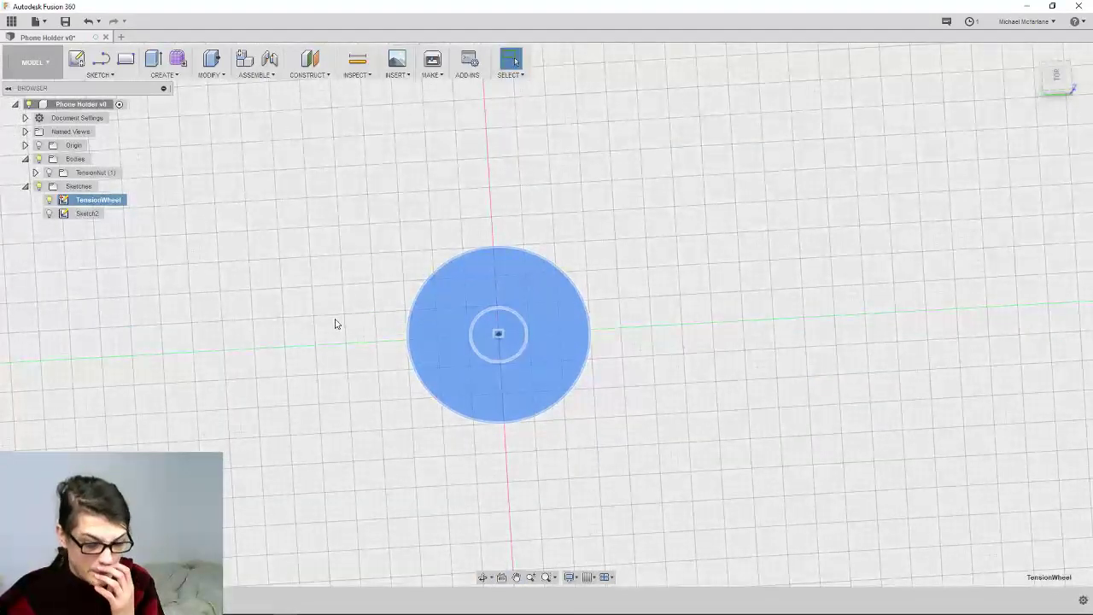
Create a new sketch on the TensionWheel profile, keeping the TensionWheel circles visible
left_click(78, 60)
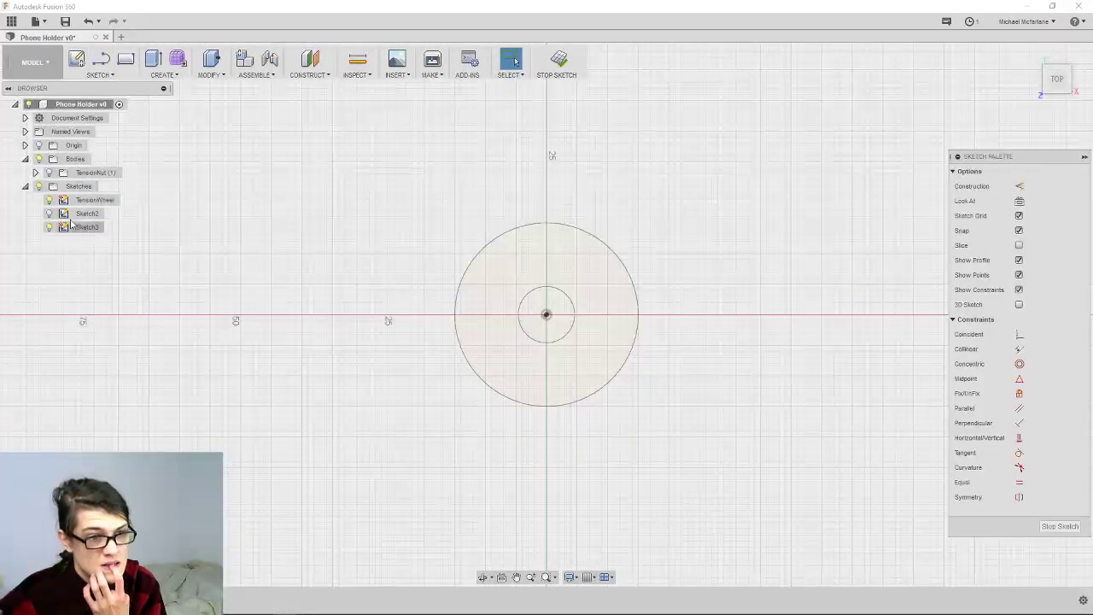
left_click(49, 200)
left_click(50, 200)
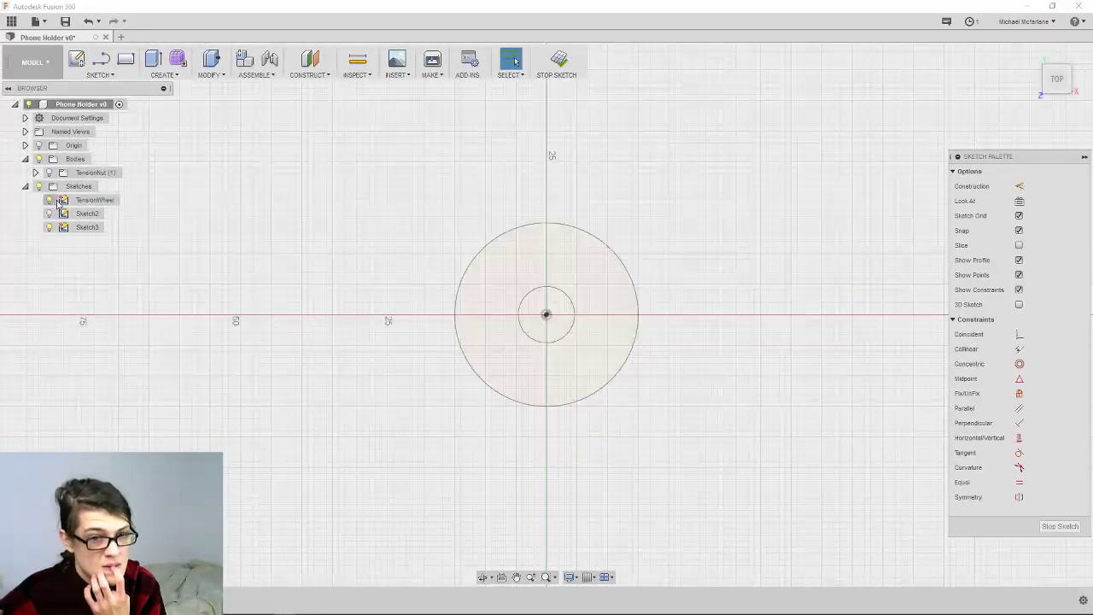
left_click(50, 200)
left_click(49, 200)
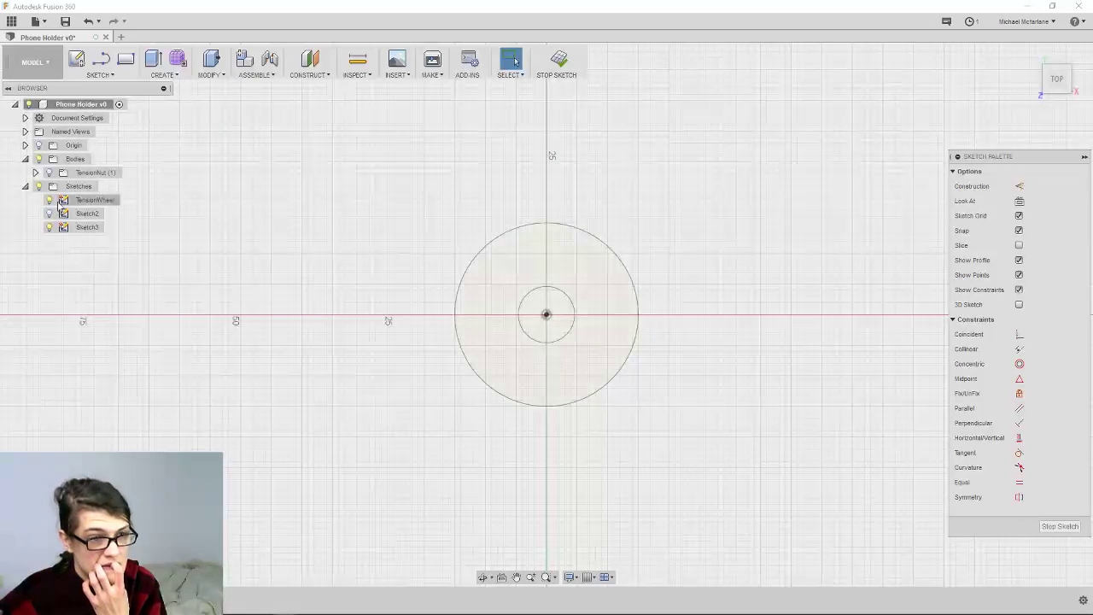
left_click(49, 200)
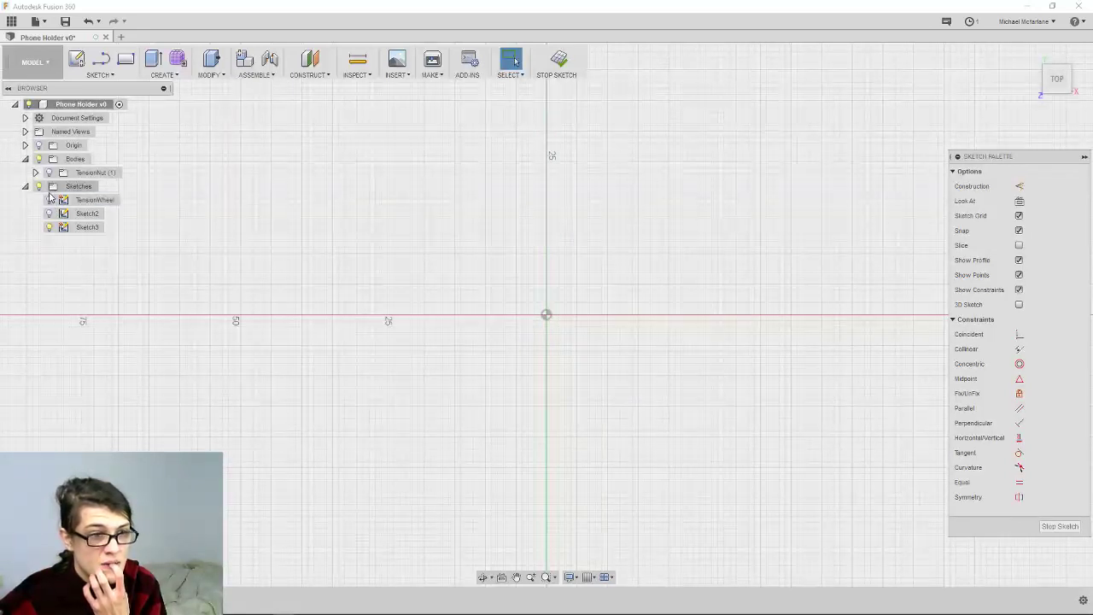
left_click(50, 200)
left_click(49, 200)
Rename Sketch3 to PhoneHolder and return to the top view
double_click(96, 227)
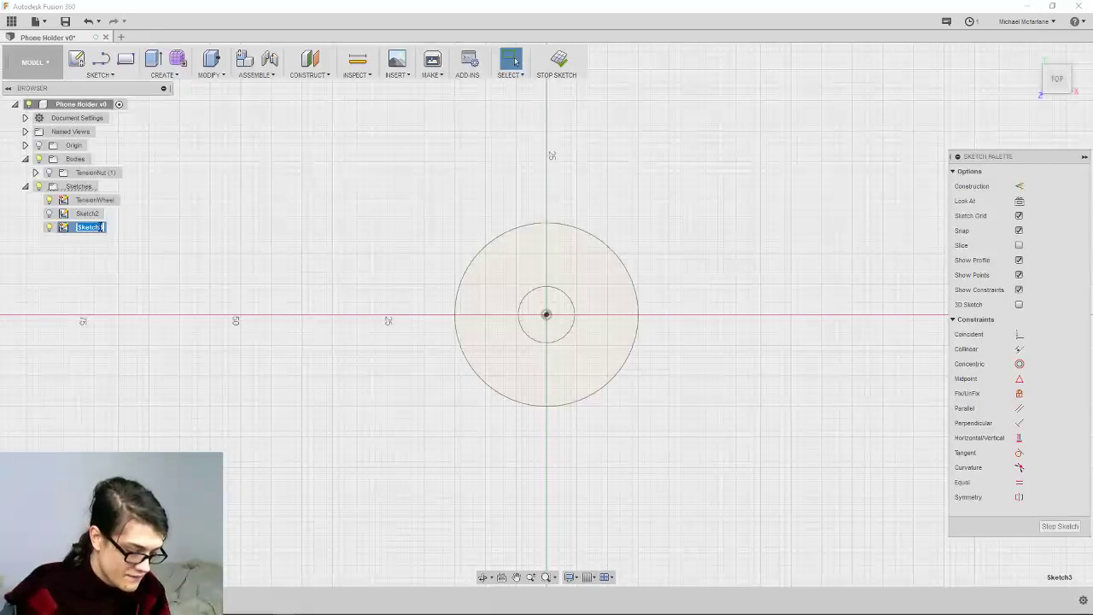
type("PhoneHolder")
key("Return")
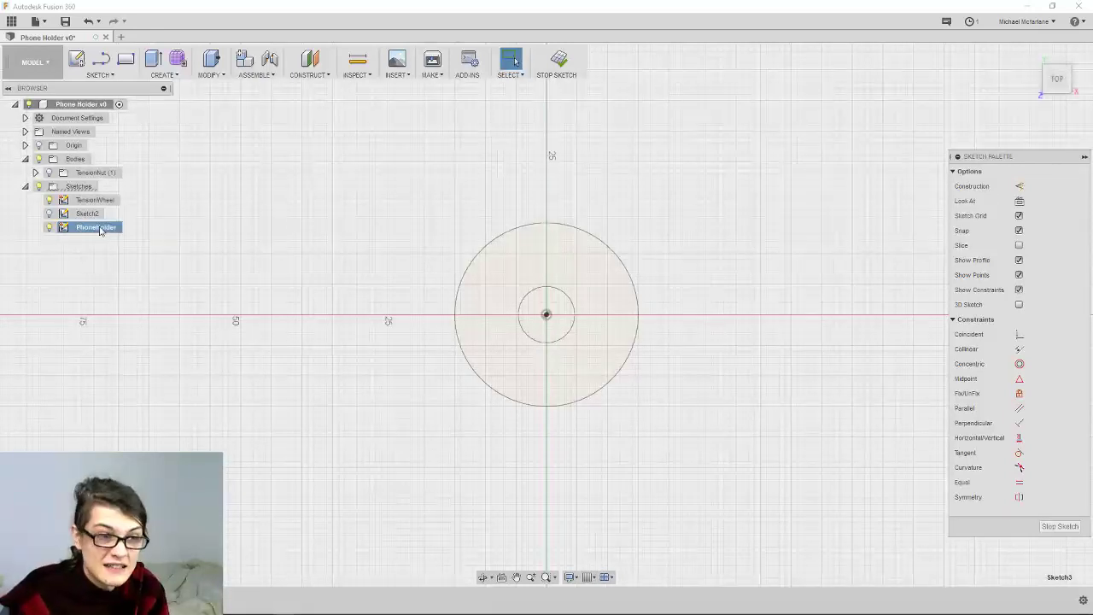
middle_click_drag(559, 295, 413, 284, "shift")
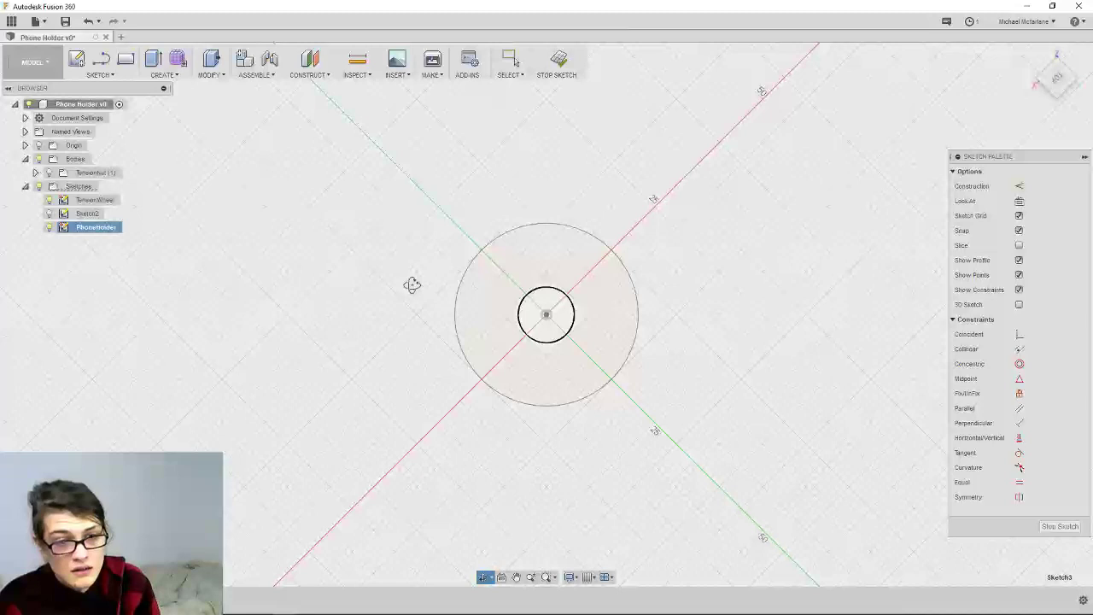
left_click(1073, 58)
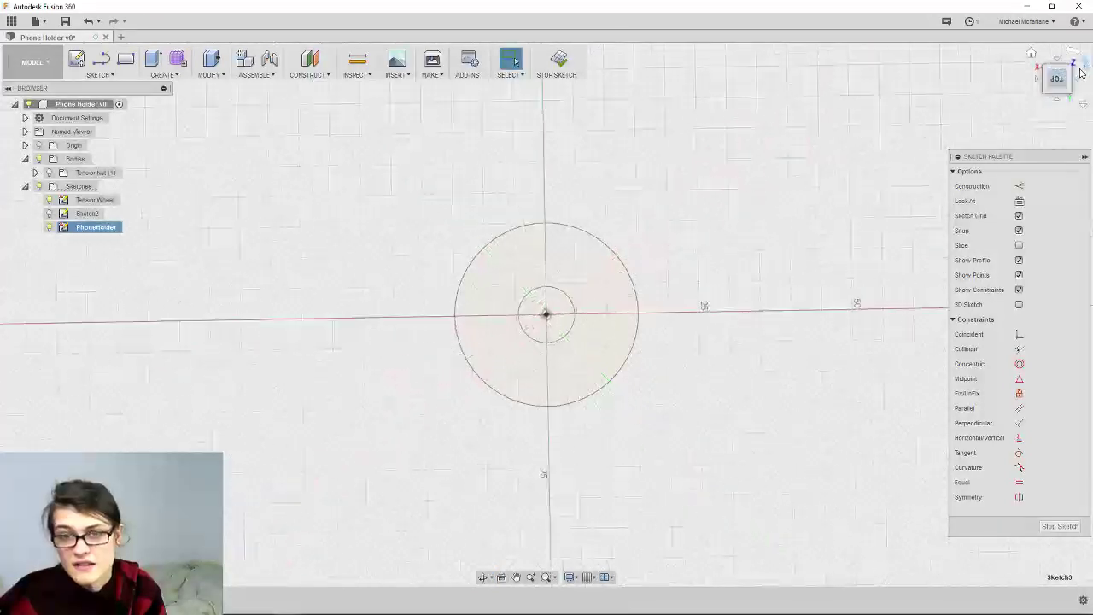
Reorient the PhoneHolder sketch to a flat TOP view, shift the circles left, and start Line
left_click(1075, 56)
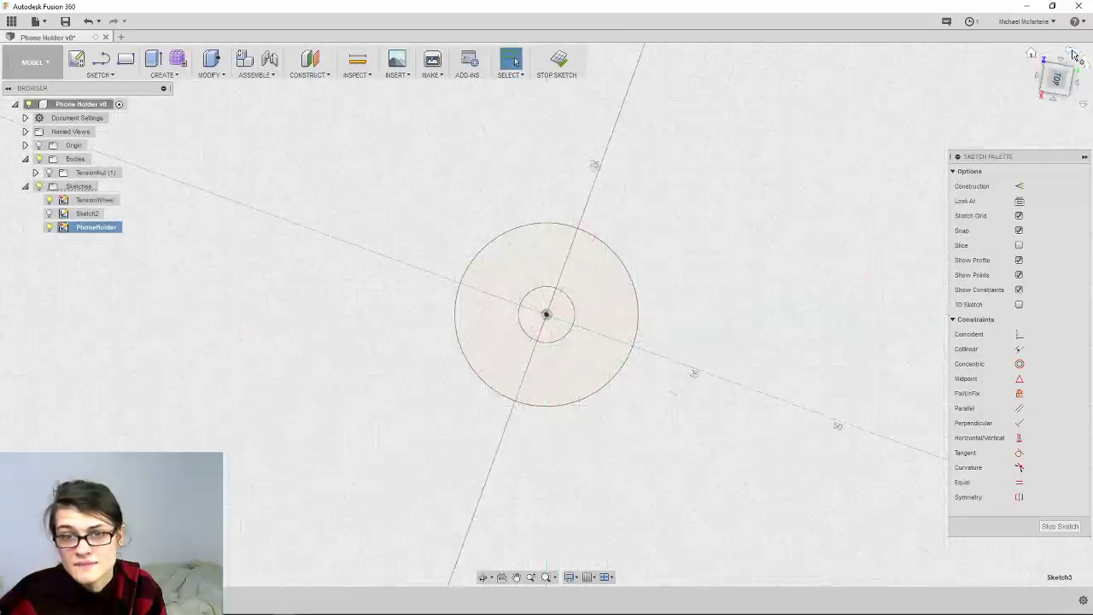
left_click(1076, 56)
middle_click_drag(693, 305, 700, 285)
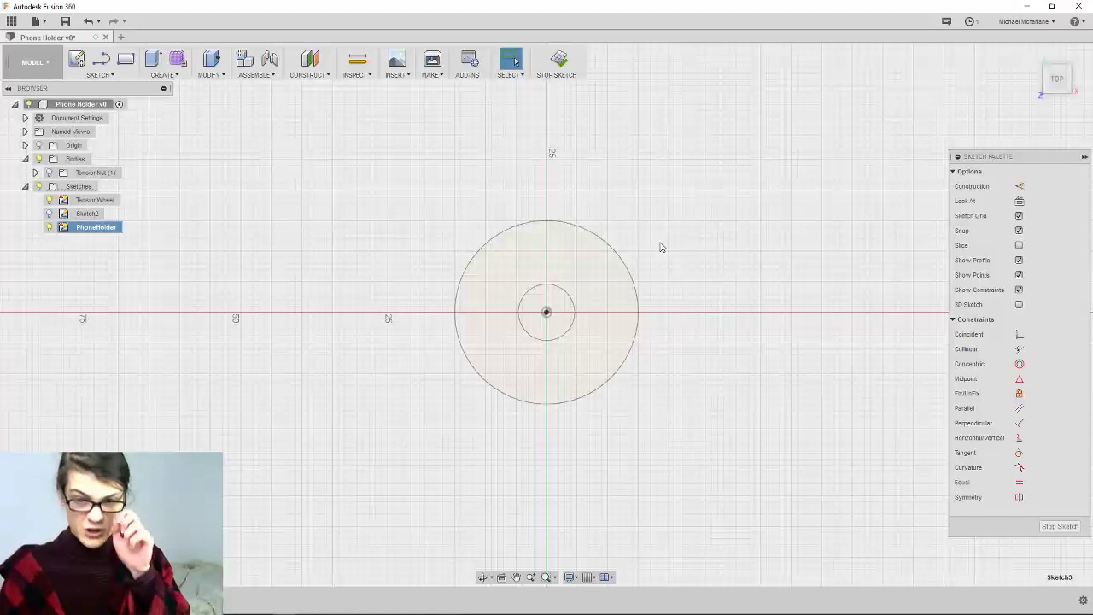
scroll(664, 235, "up", 1)
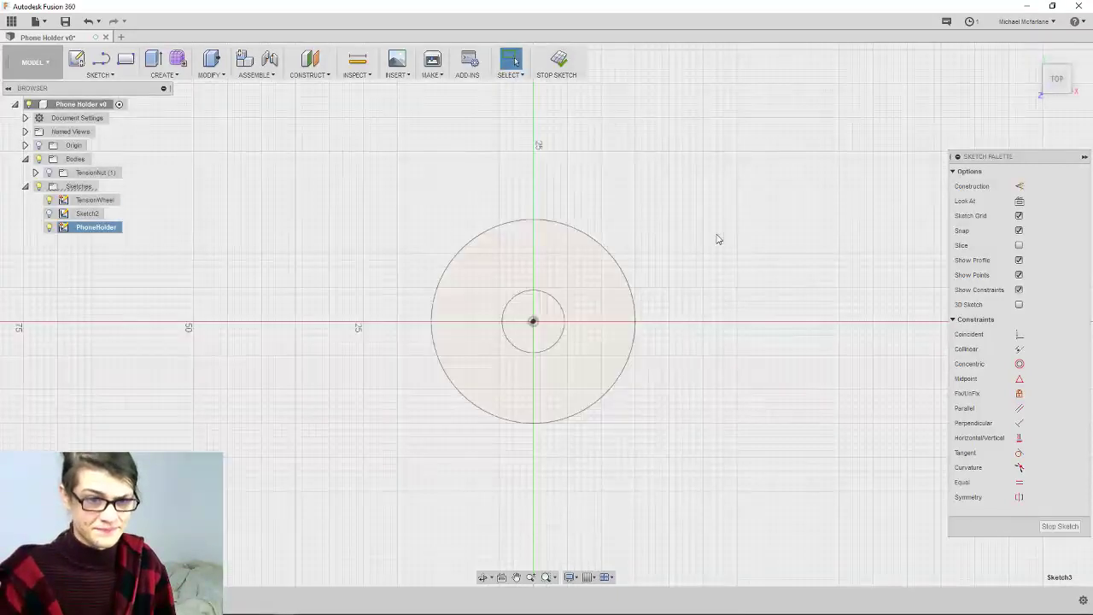
middle_click_drag(718, 239, 686, 230, "shift")
mouse_move(1075, 76)
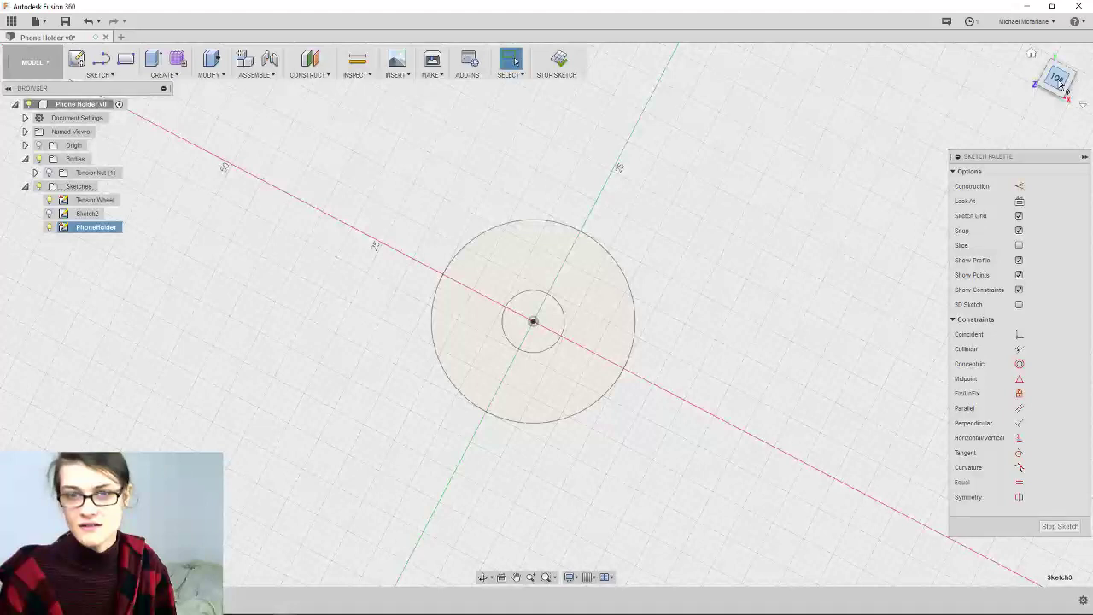
left_click(1060, 83)
mouse_move(757, 244)
middle_mouse_down()
mouse_move(451, 260)
mouse_move(509, 213)
mouse_move(646, 234)
middle_mouse_up()
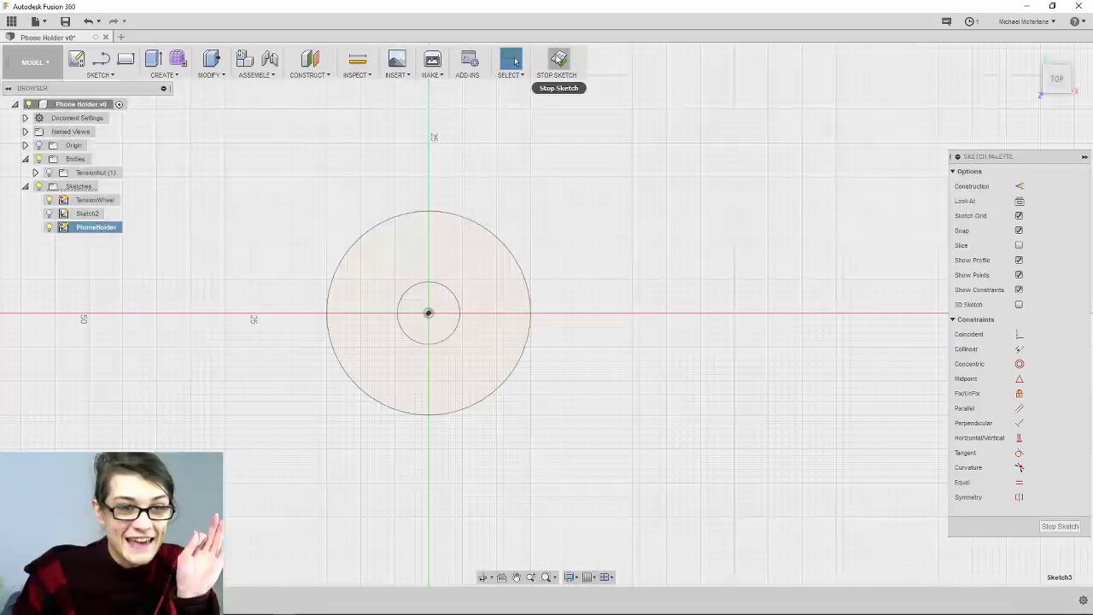
key("l")
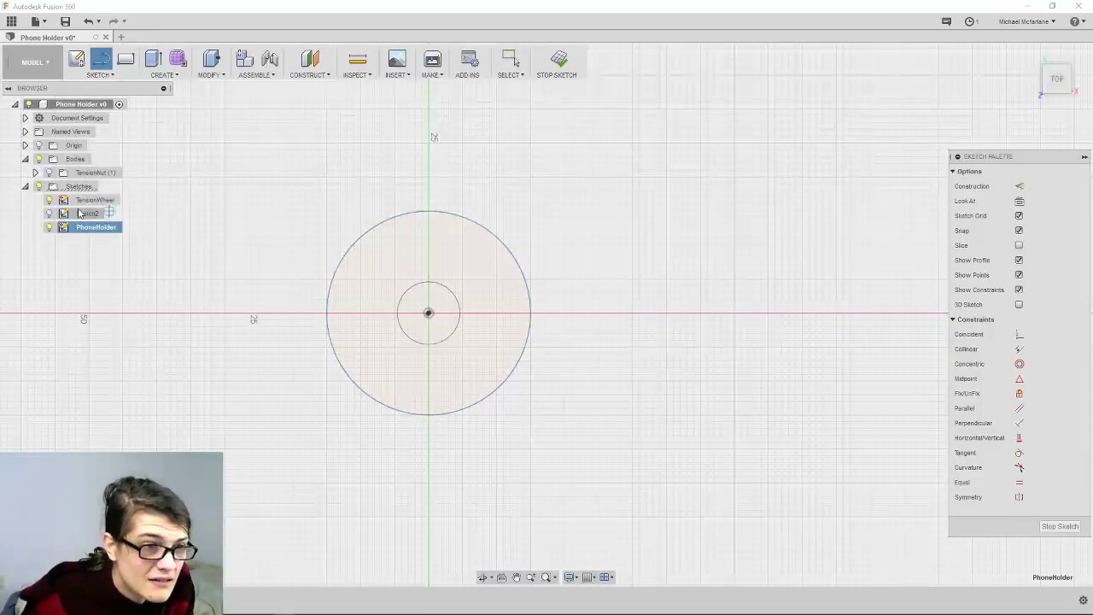
Undo the last action and reactivate the Line tool
key("ctrl+z")
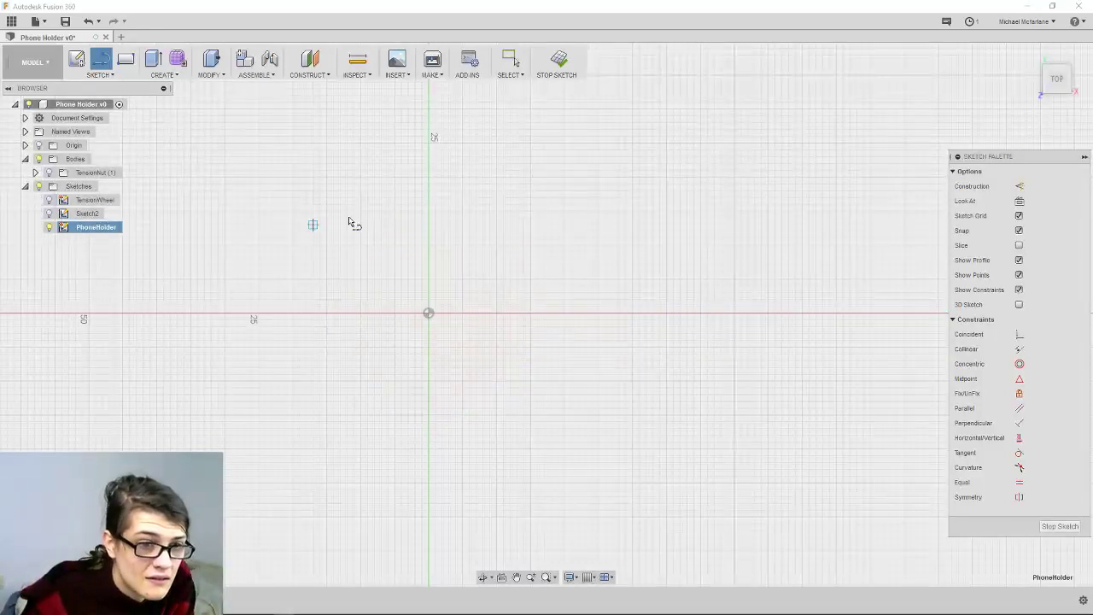
right_click(436, 191)
key("Escape")
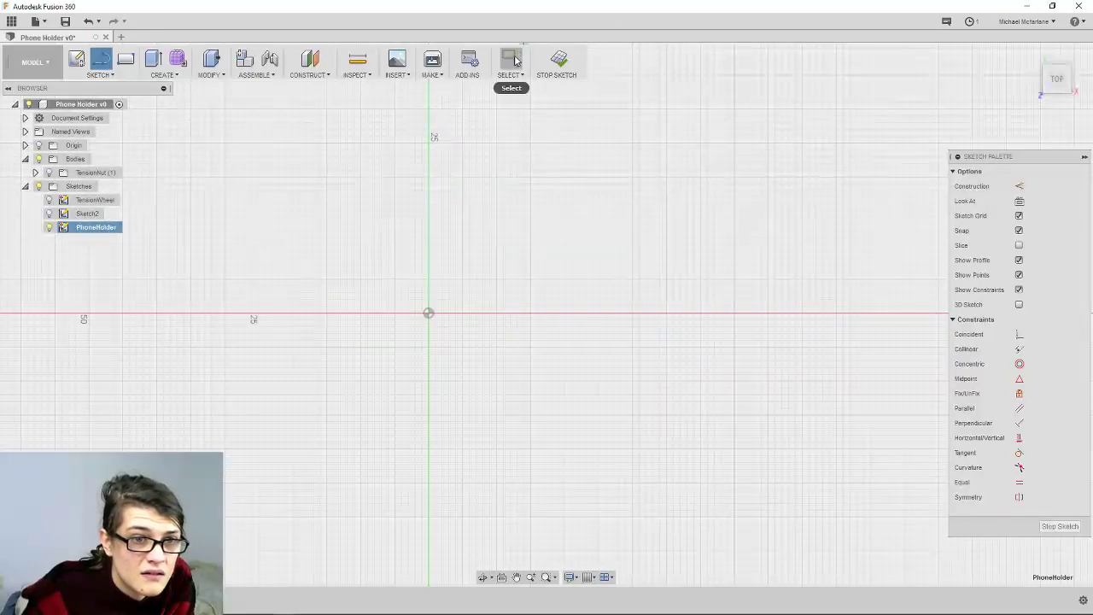
left_click(510, 58)
left_click(100, 63)
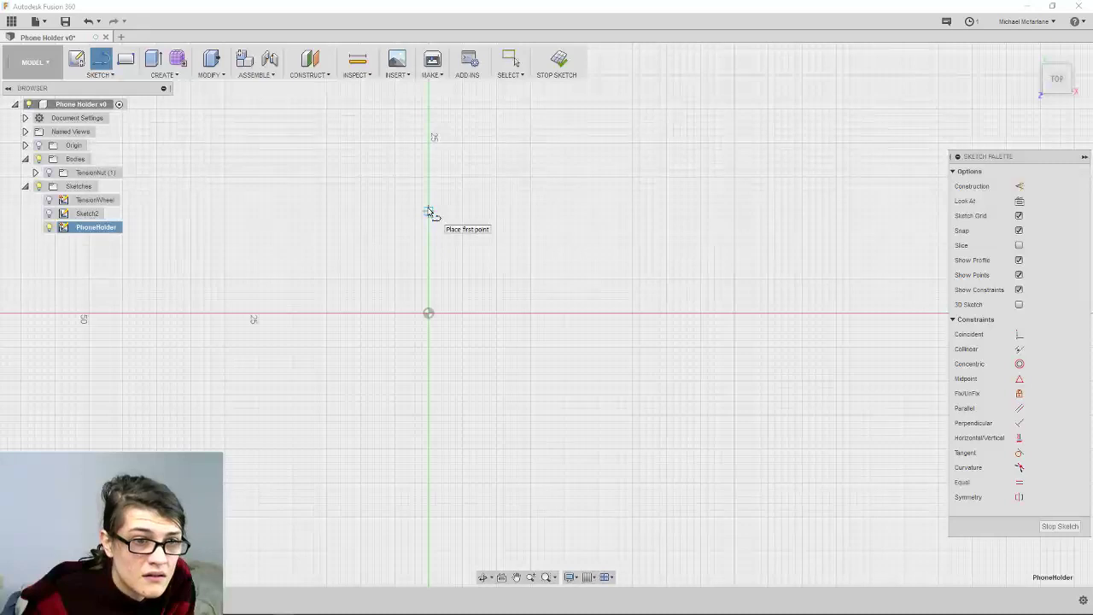
Check the outer circle, then hide the TensionWheel circles and restart Line with L
left_click(50, 200)
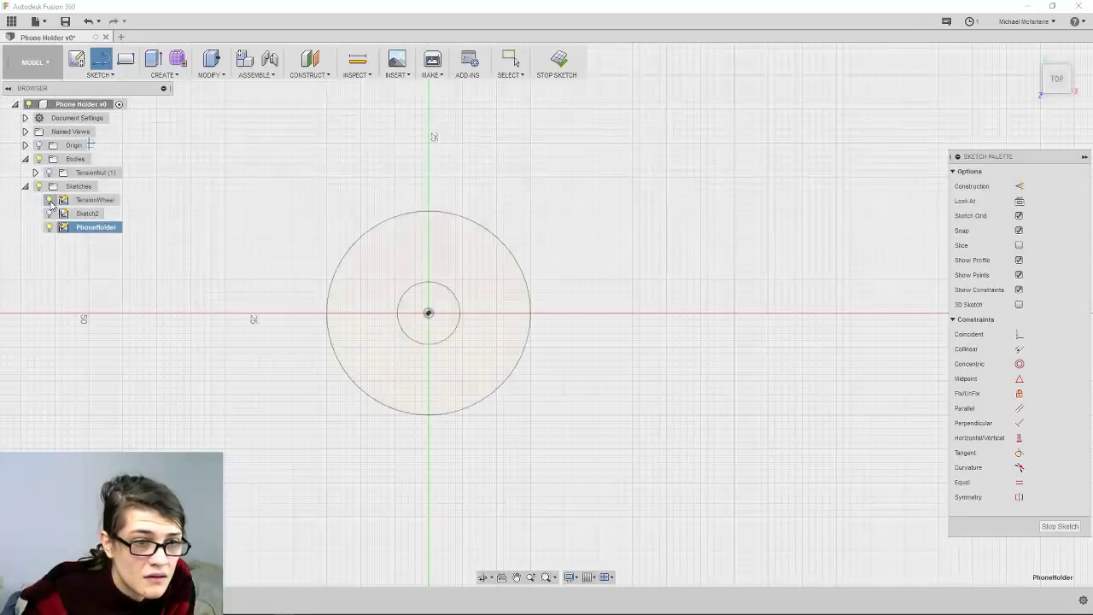
left_click(430, 210)
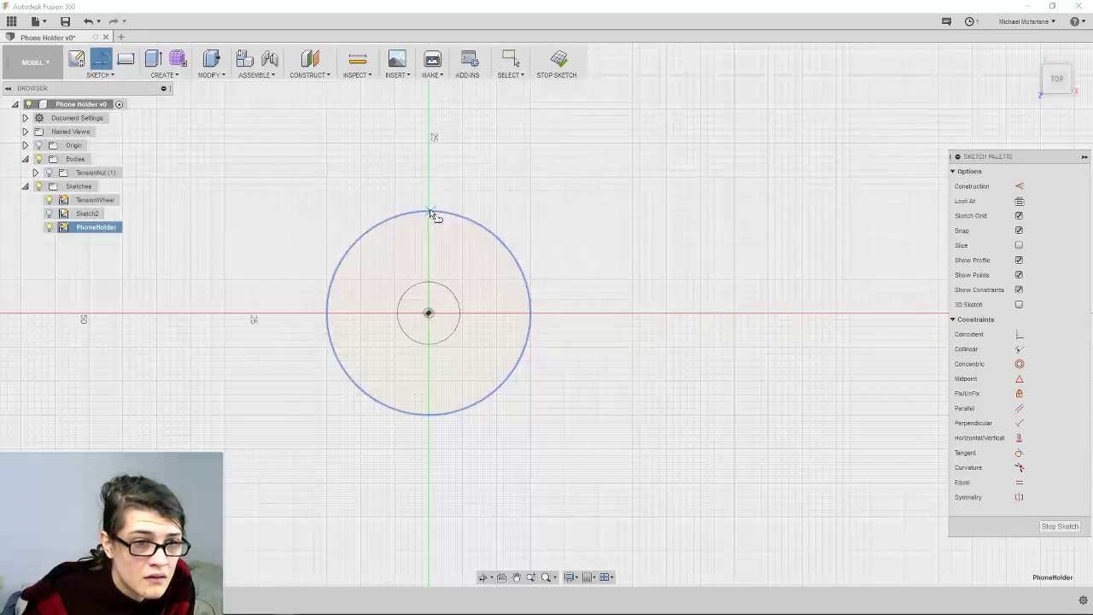
left_click(50, 200)
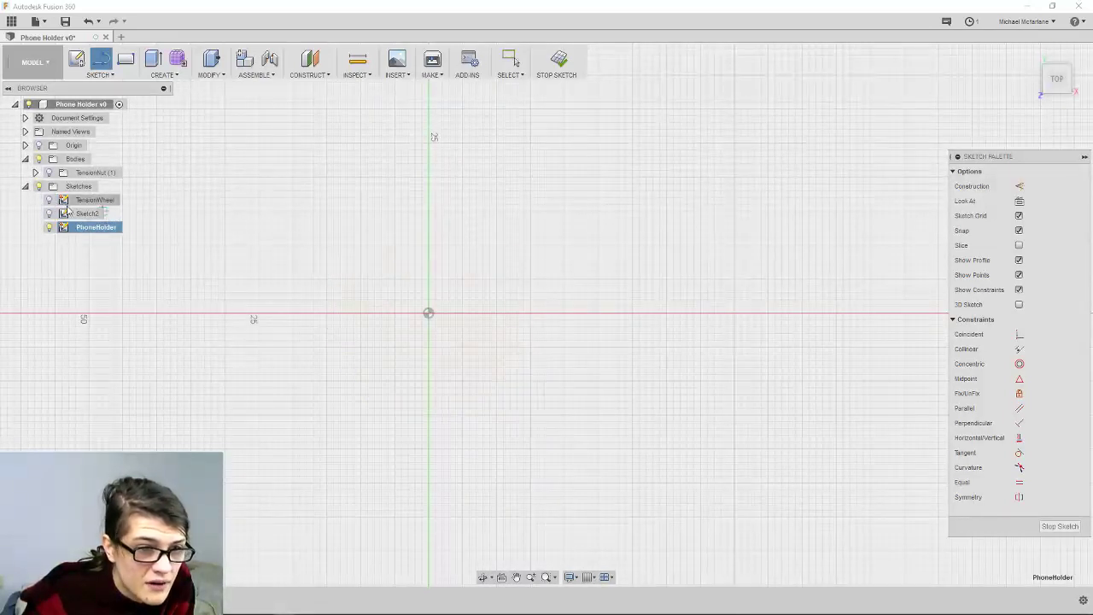
right_click(422, 176)
left_click(512, 64)
left_click(512, 63)
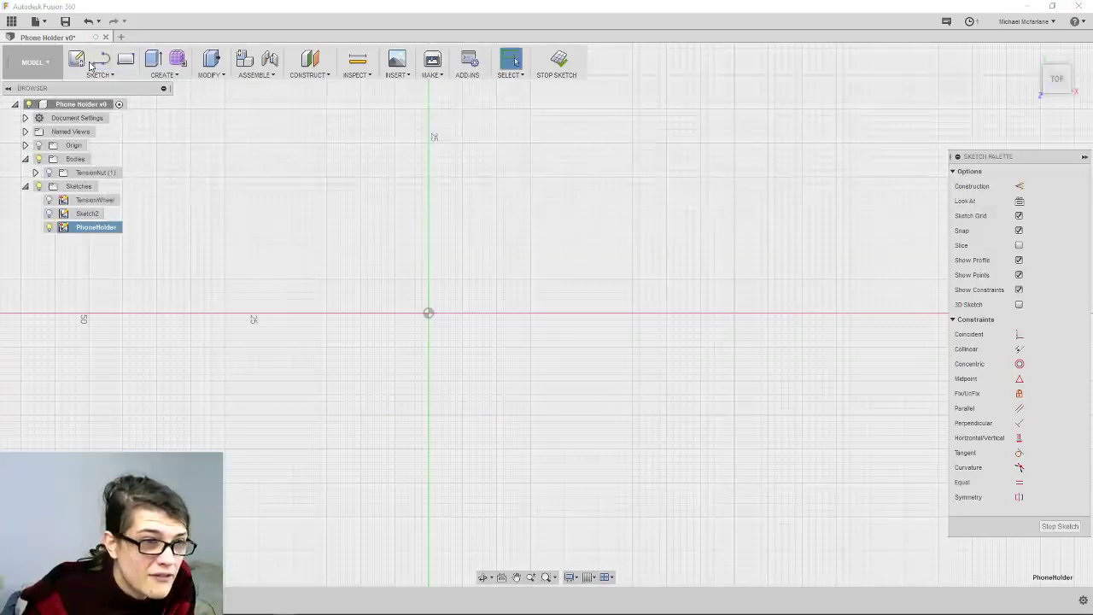
key("l")
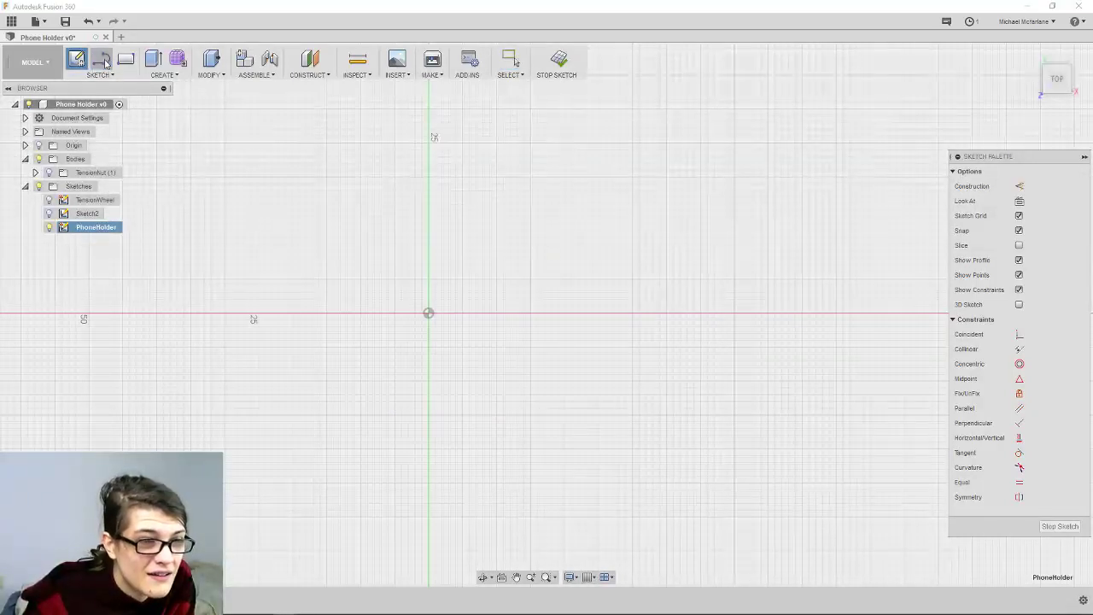
Draw three lines from the circle's top point right, down, then left to its bottom point
left_click(429, 211)
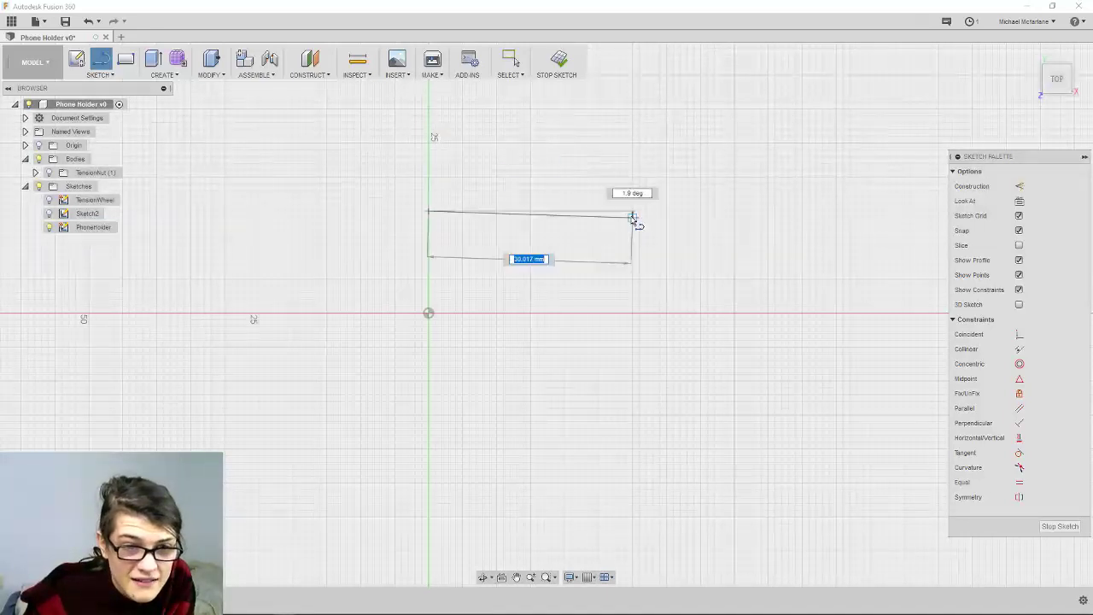
left_click(632, 218)
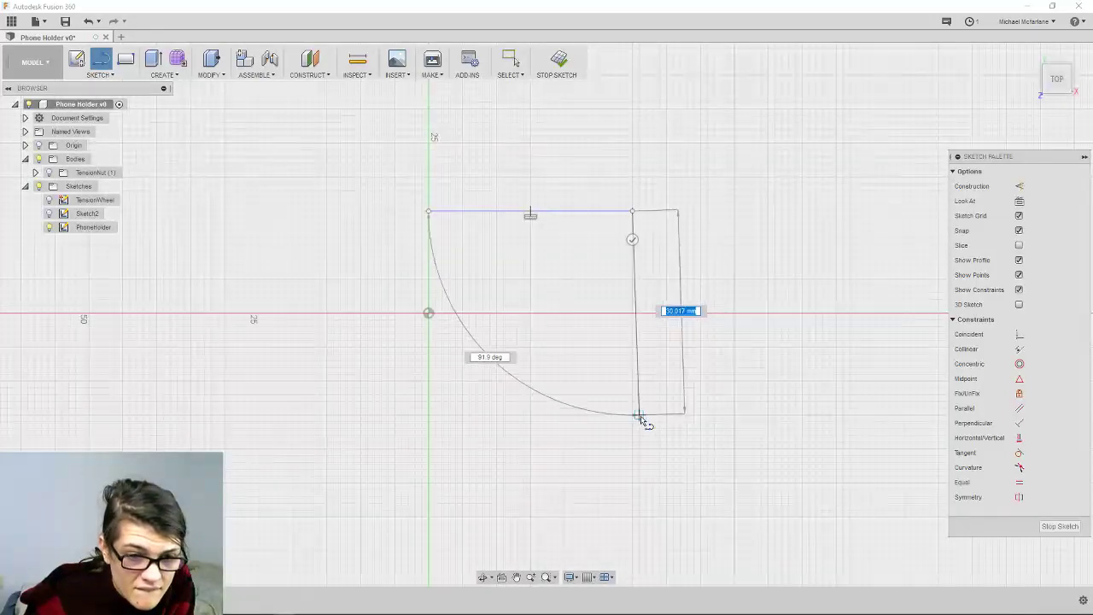
left_click(633, 417)
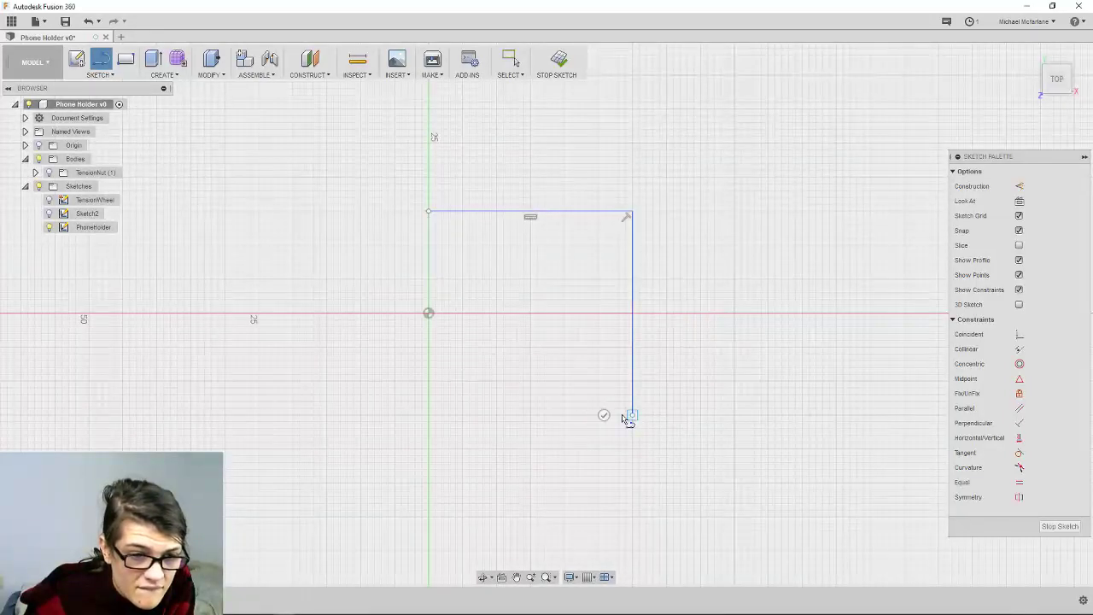
left_click(428, 416)
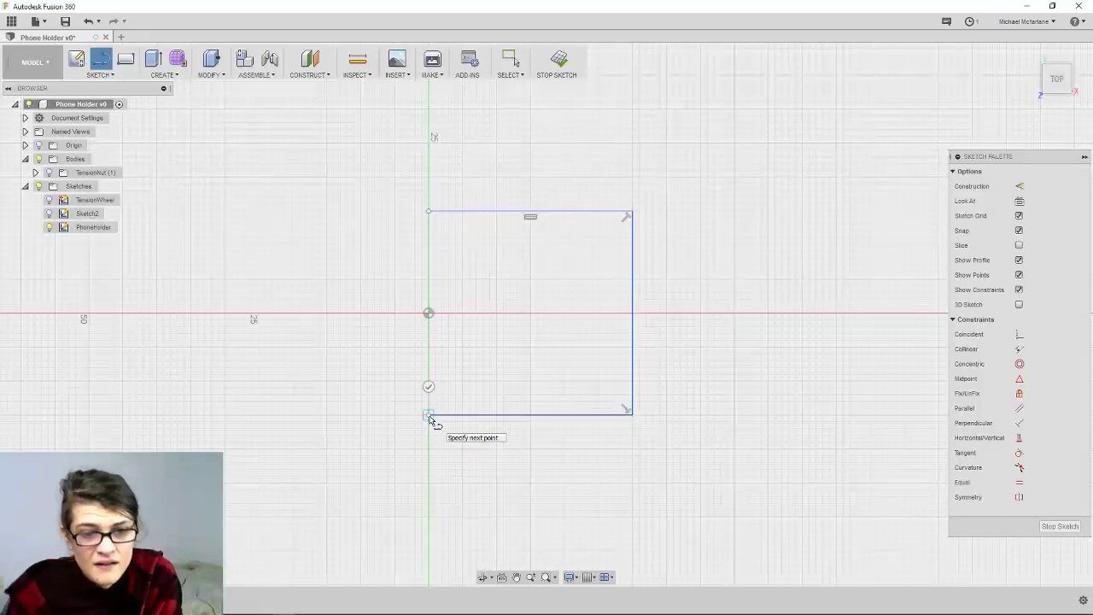
key("Escape")
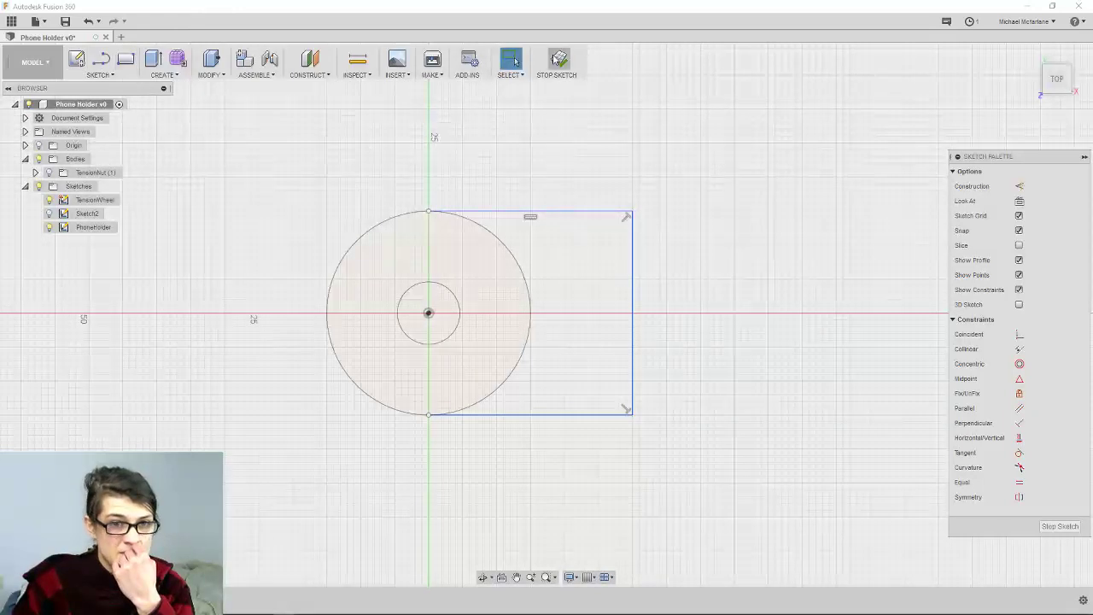
Drag the profile's right vertical line left to narrow the outline
mouse_move(632, 265)
left_mouse_down()
mouse_move(593, 265)
mouse_move(630, 270)
mouse_move(602, 270)
left_mouse_up()
scroll(602, 270, "up", 4)
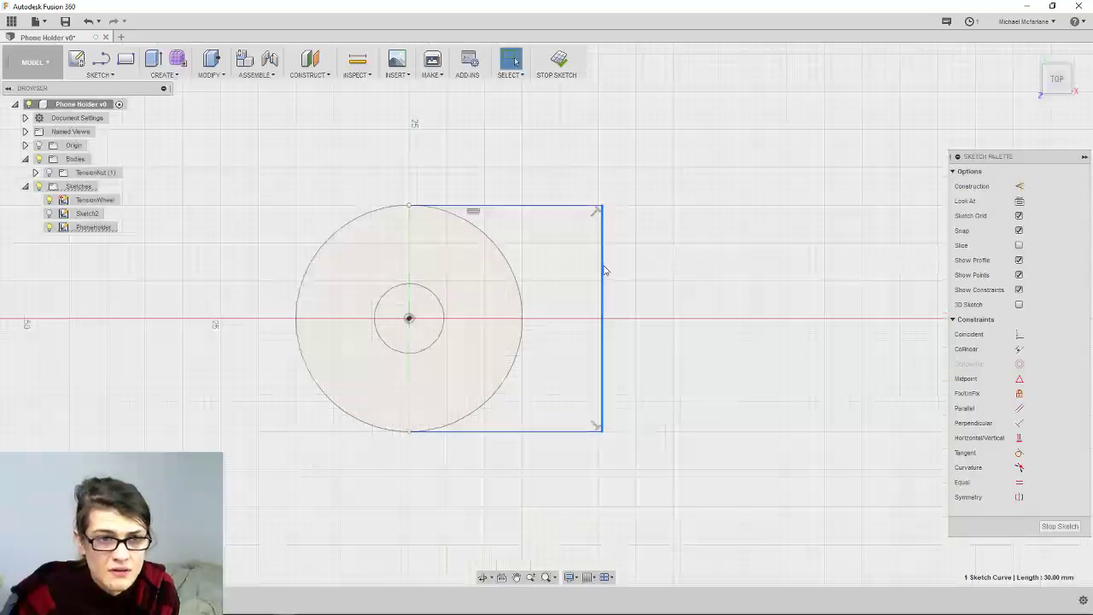
right_click(602, 270)
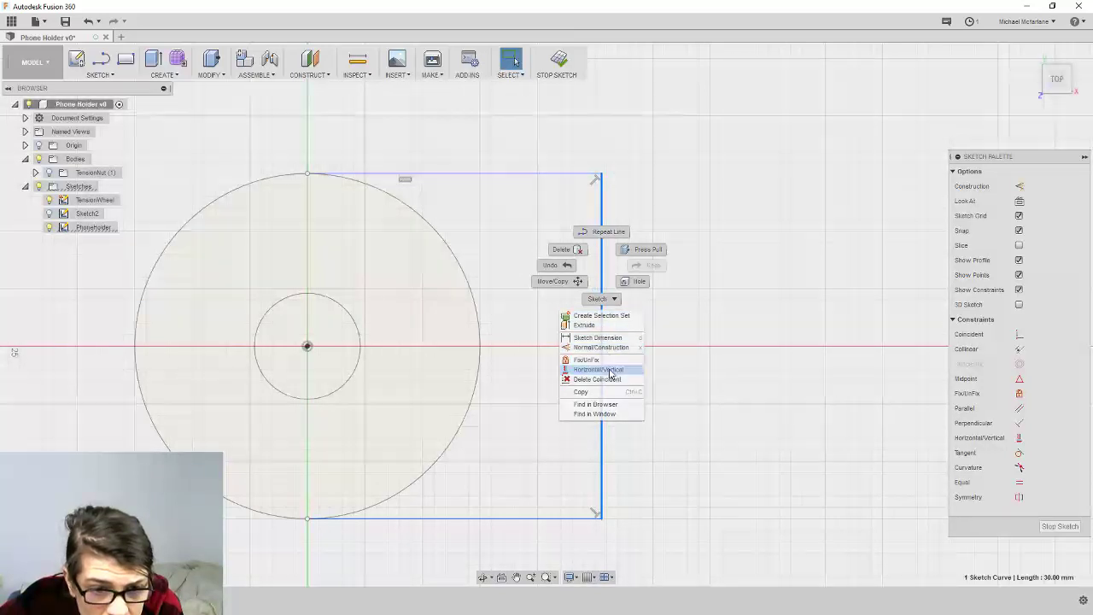
left_click(595, 461)
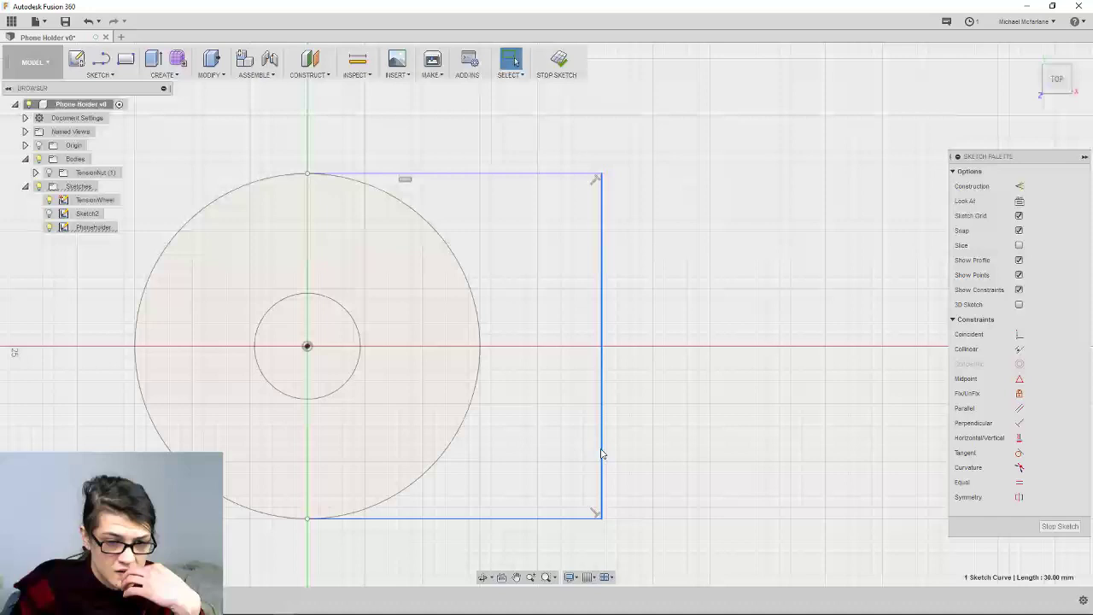
Turn on Snap to Grid in the Grid and Snaps options
left_click(593, 578)
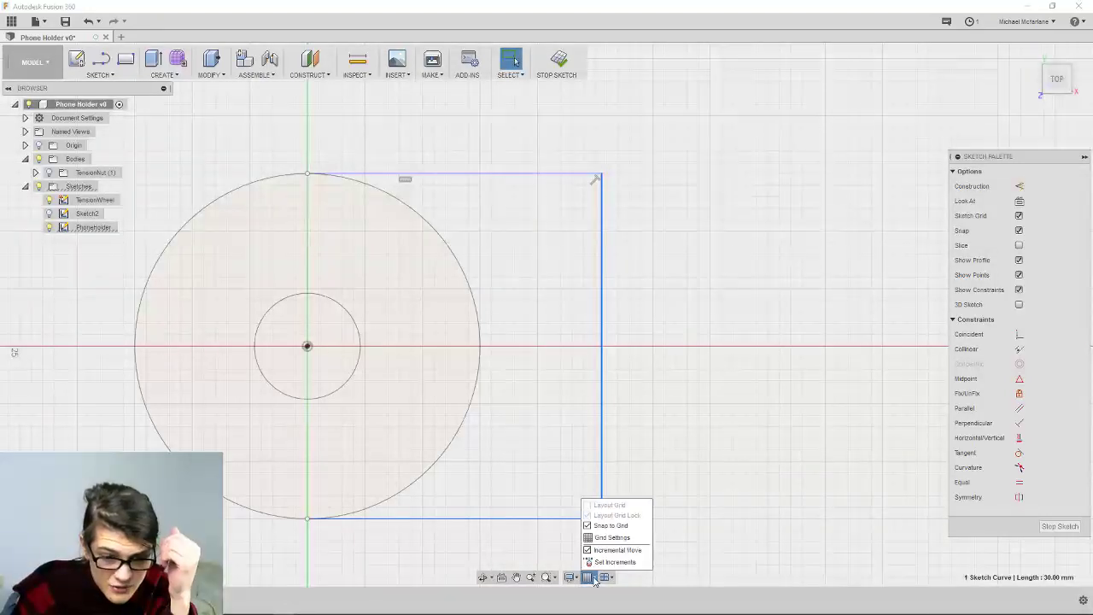
left_click(590, 526)
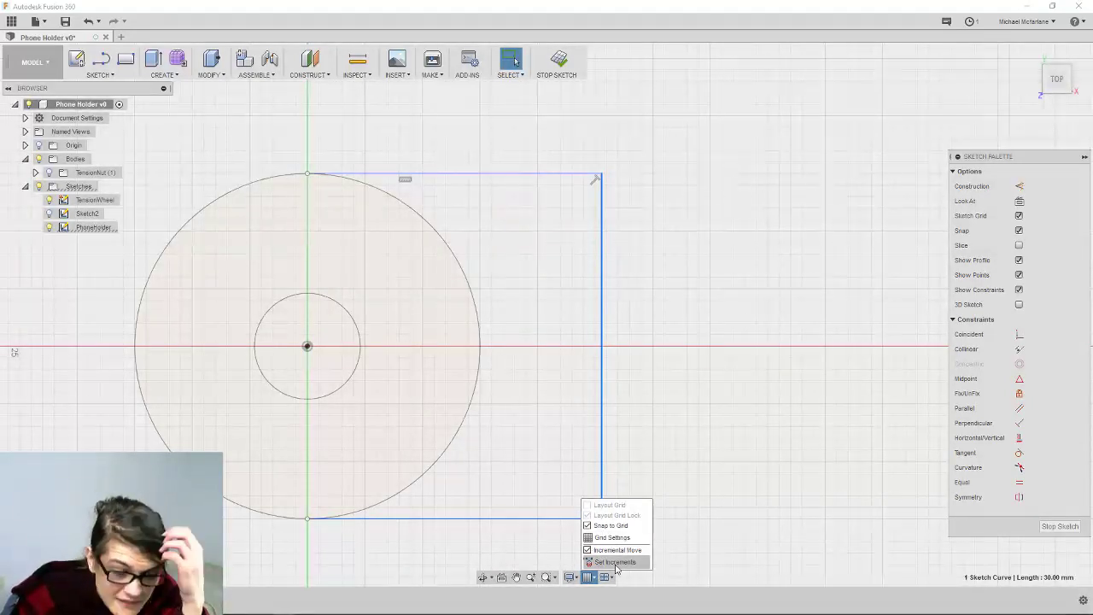
left_click(641, 385)
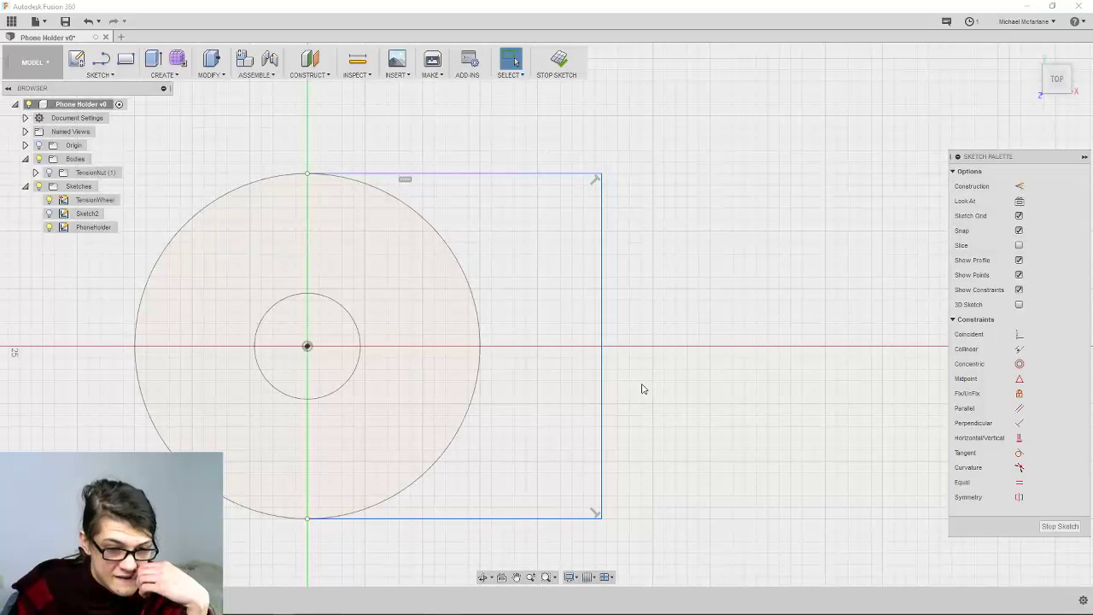
left_click(571, 577)
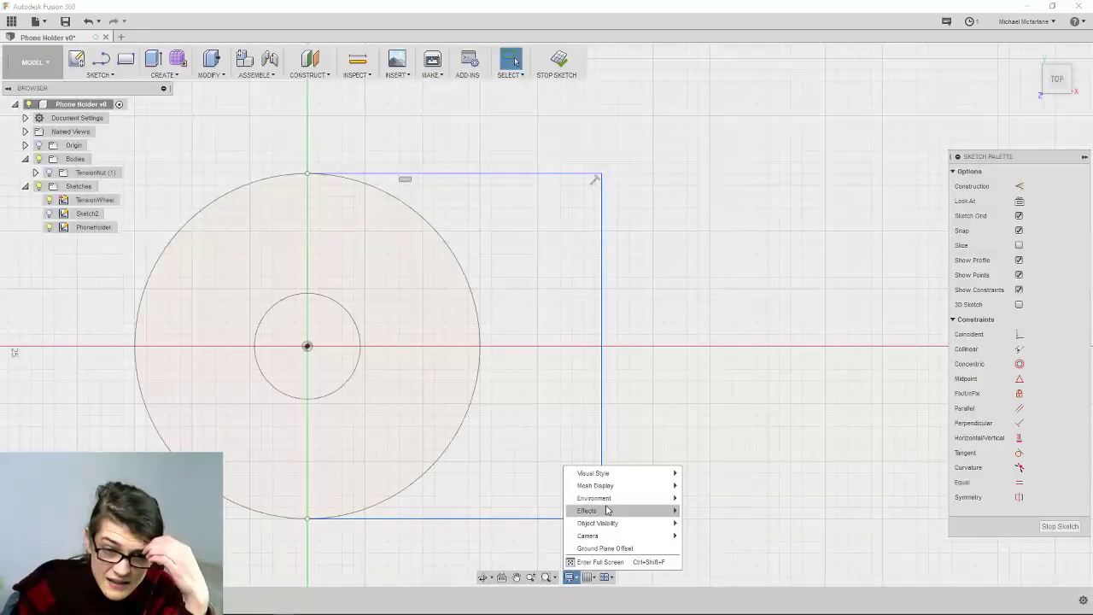
mouse_move(640, 473)
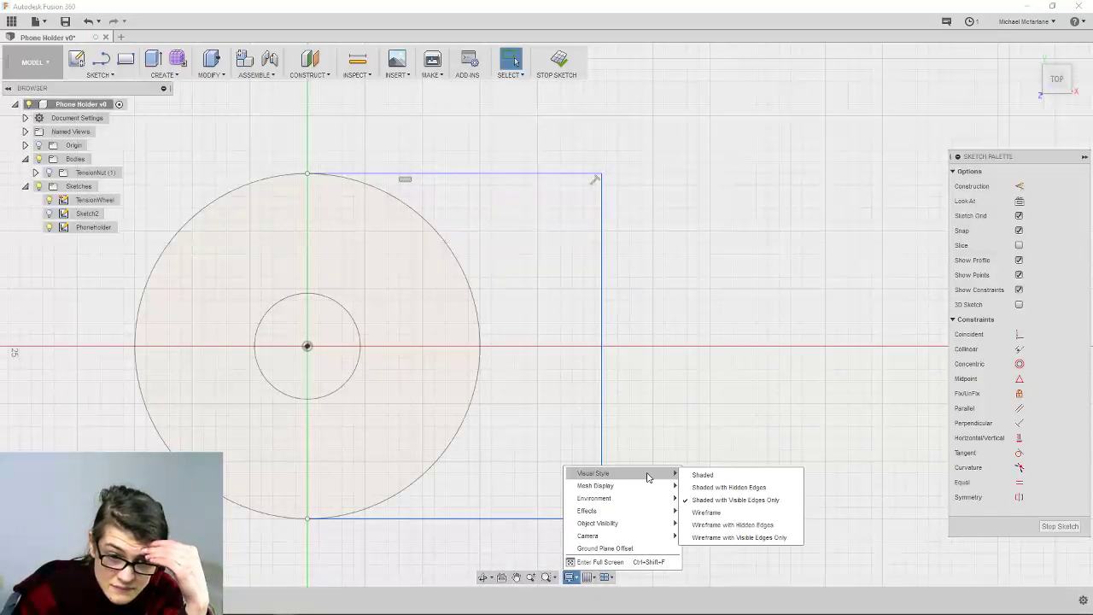
left_click(602, 325)
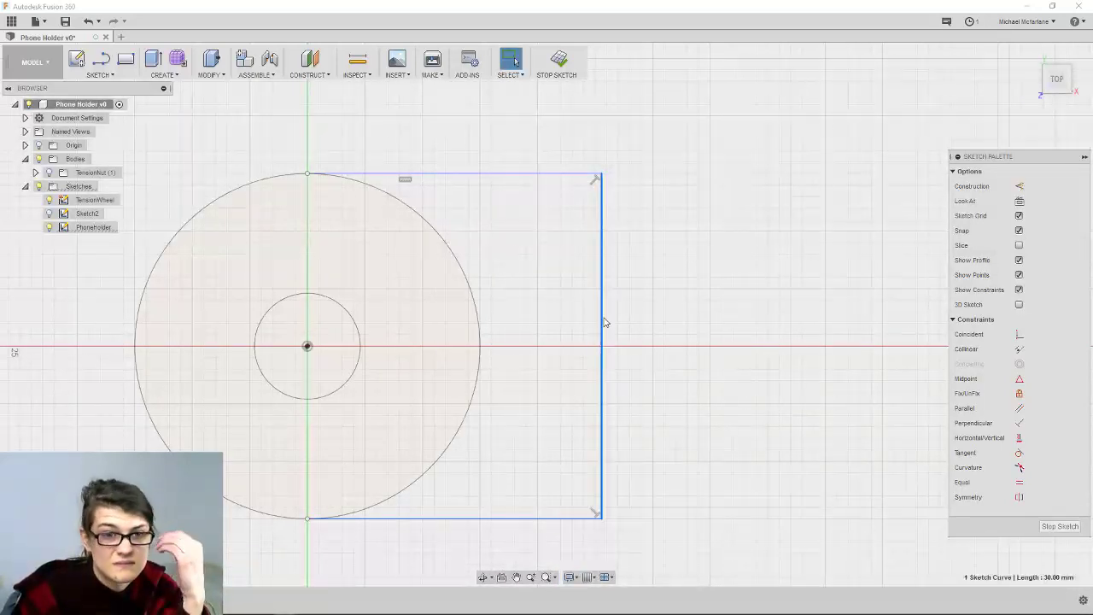
Select the profile's top-right corner point and bring up its context actions
double_click(600, 198)
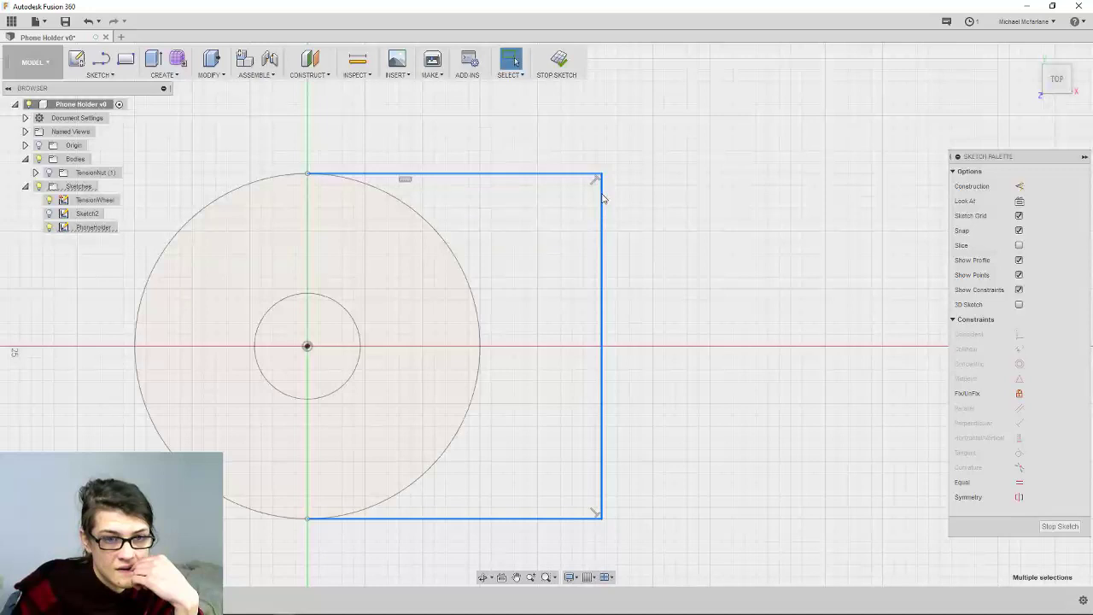
left_click(602, 198)
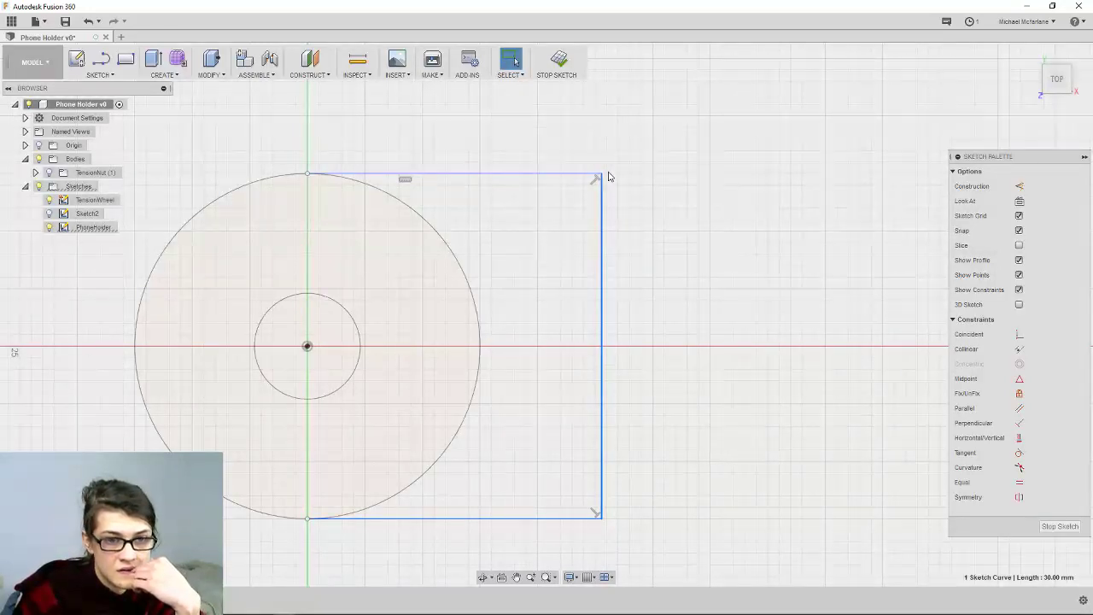
left_click(602, 176)
right_click(602, 176)
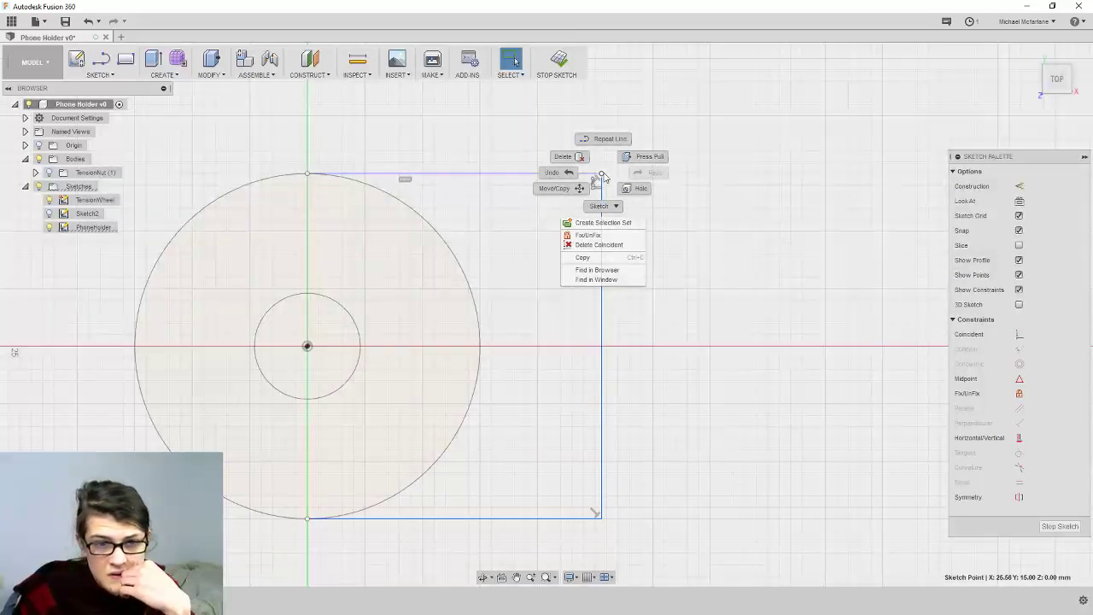
left_click(612, 207)
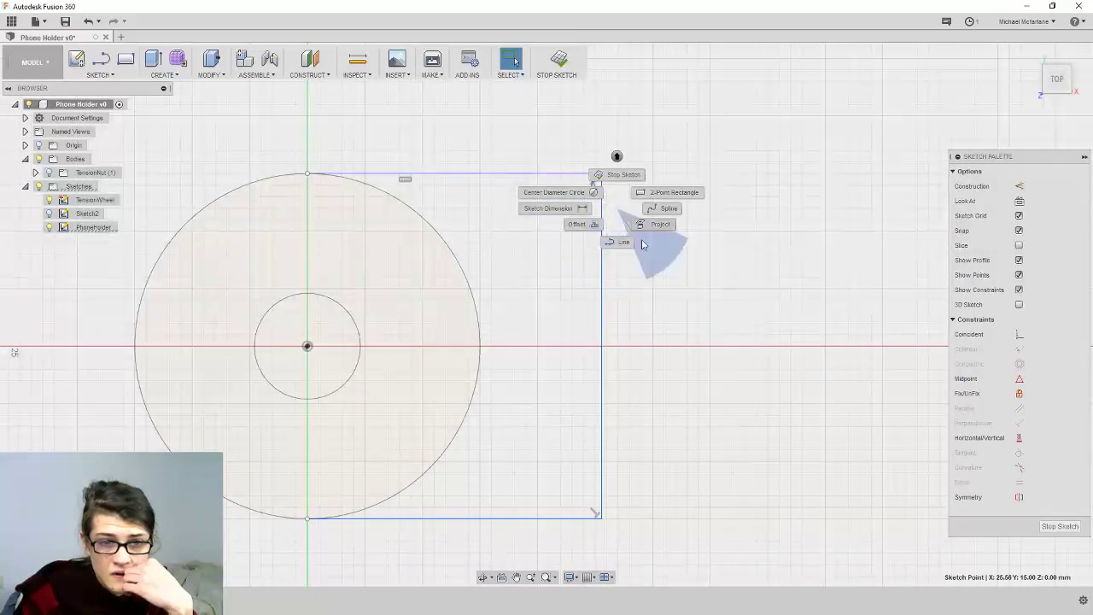
left_click(696, 190)
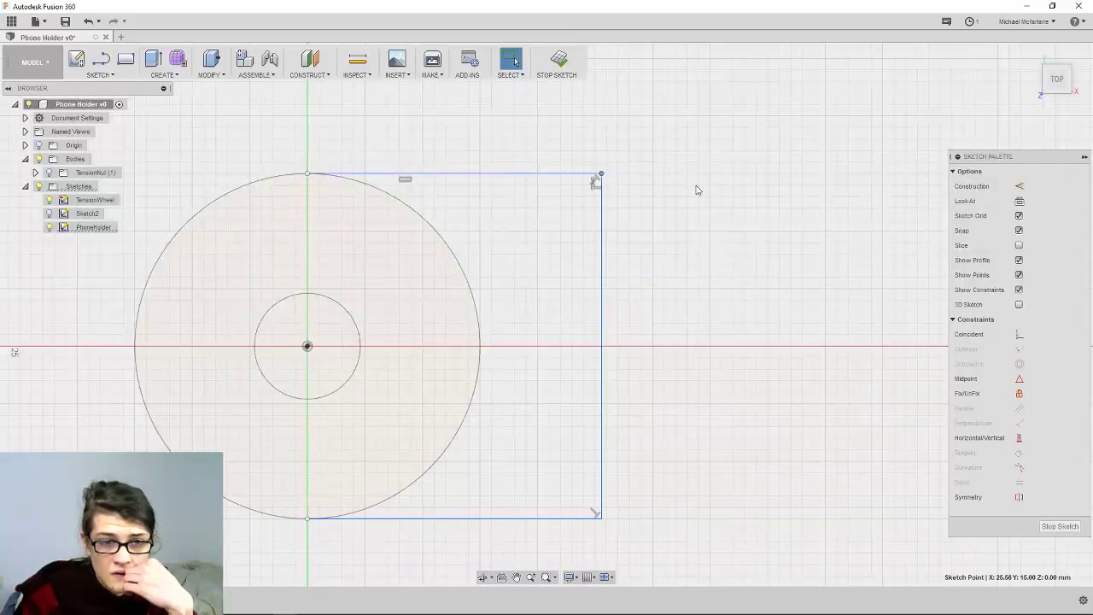
right_click(600, 176)
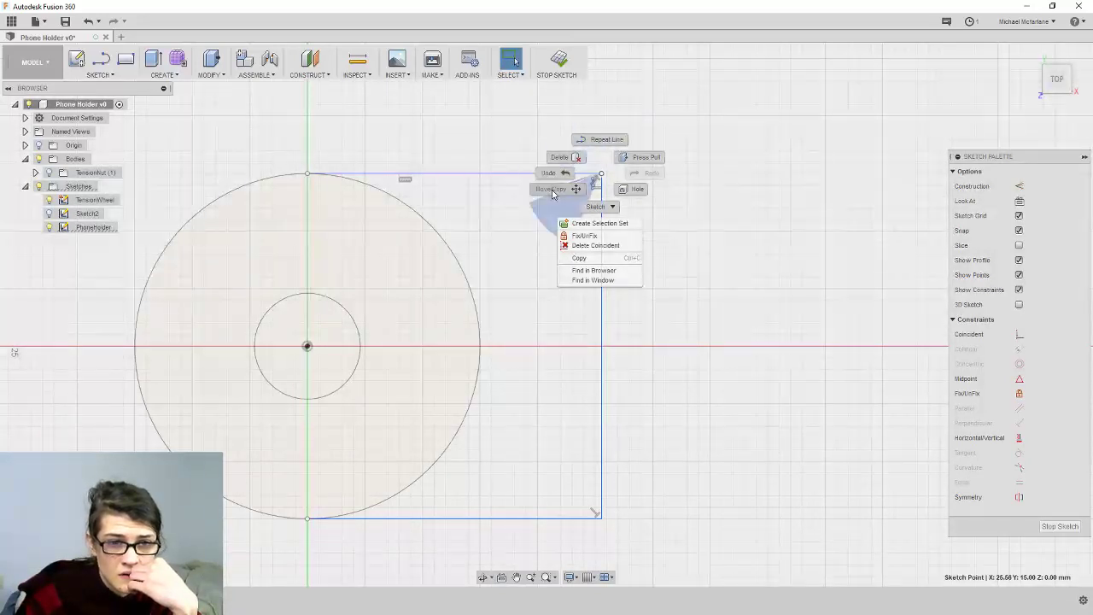
Move the top-right corner point along X with the M shortcut, then drag it back right
key("Escape")
key("m")
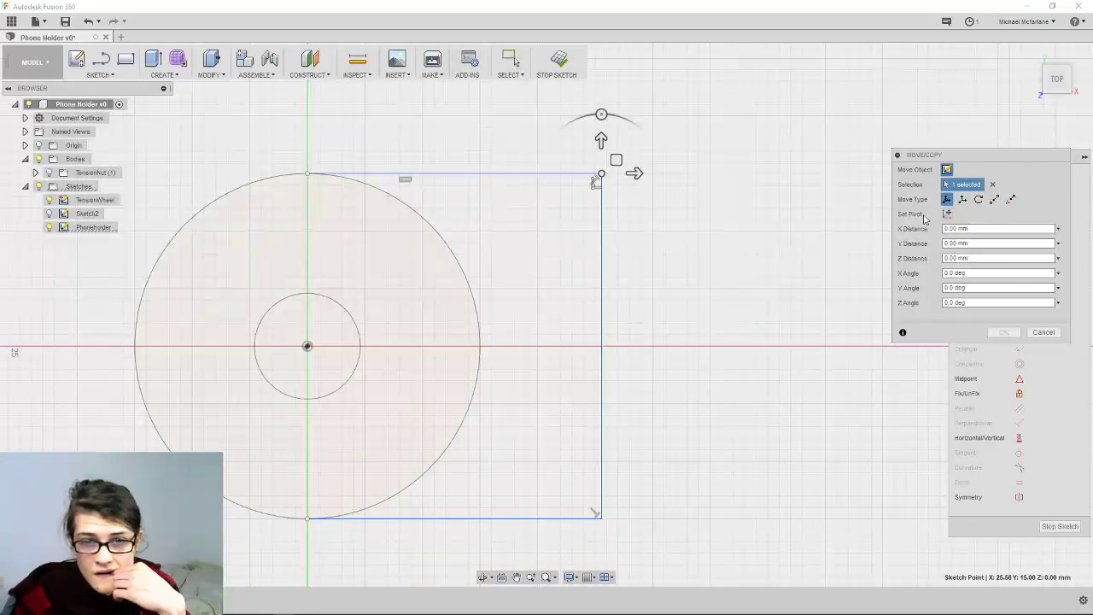
mouse_move(636, 174)
left_mouse_down()
mouse_move(656, 171)
mouse_move(623, 173)
mouse_move(688, 172)
left_mouse_up()
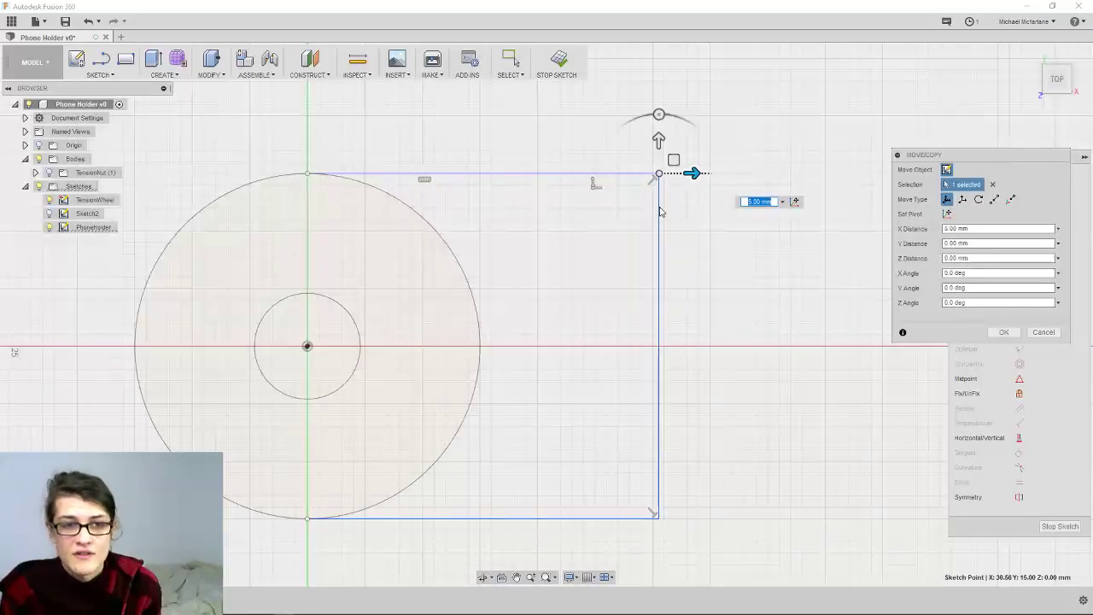
key("Return")
left_click_drag(601, 220, 651, 176)
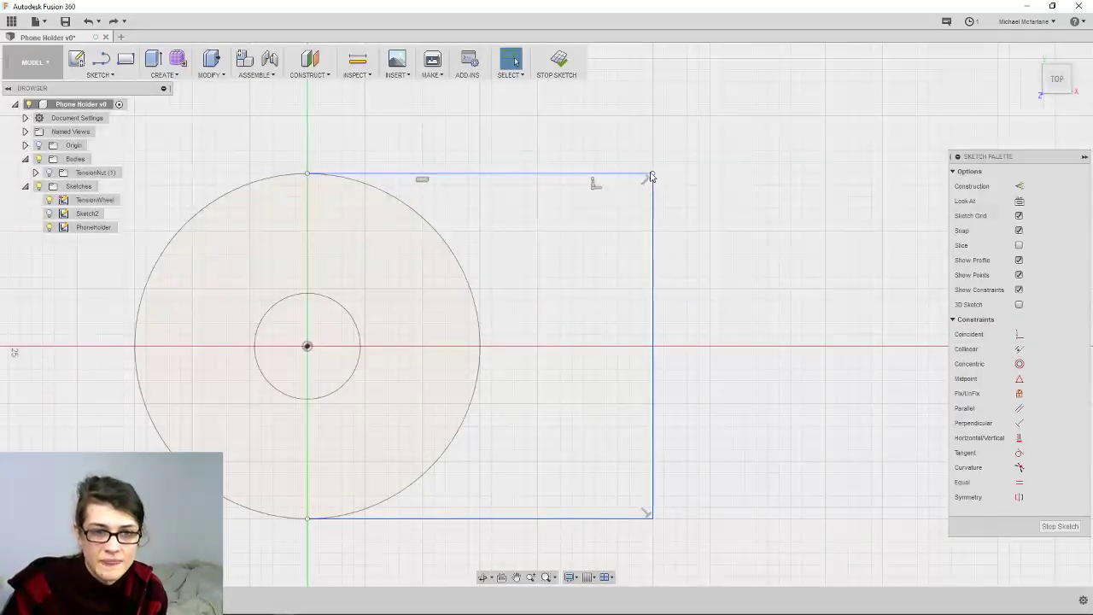
Use Move/Copy on the corner point to shift it -10 mm in X
right_click(652, 175)
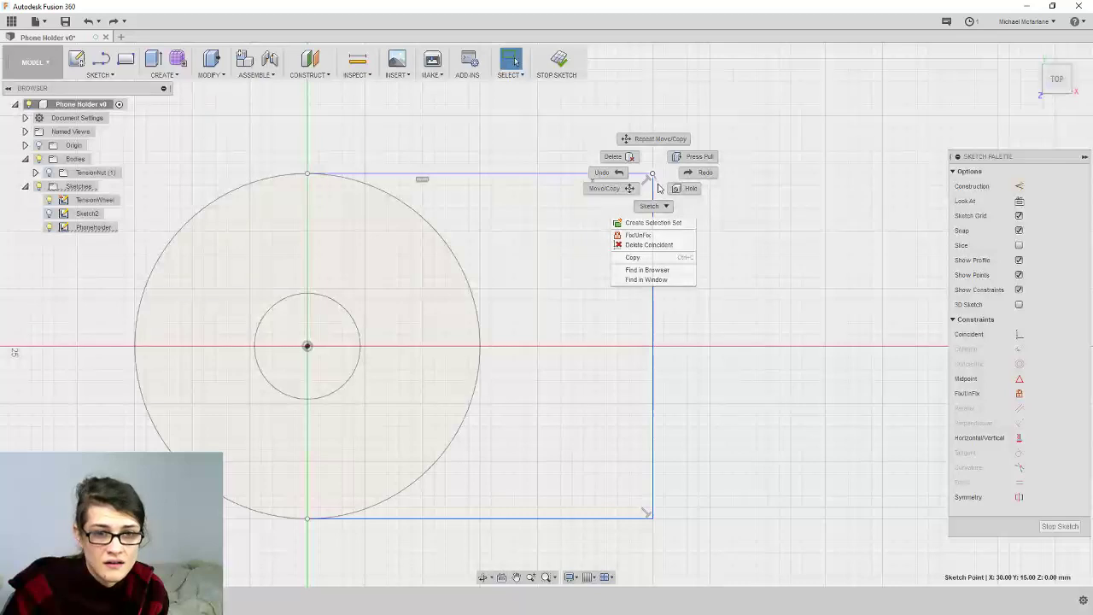
left_click(630, 189)
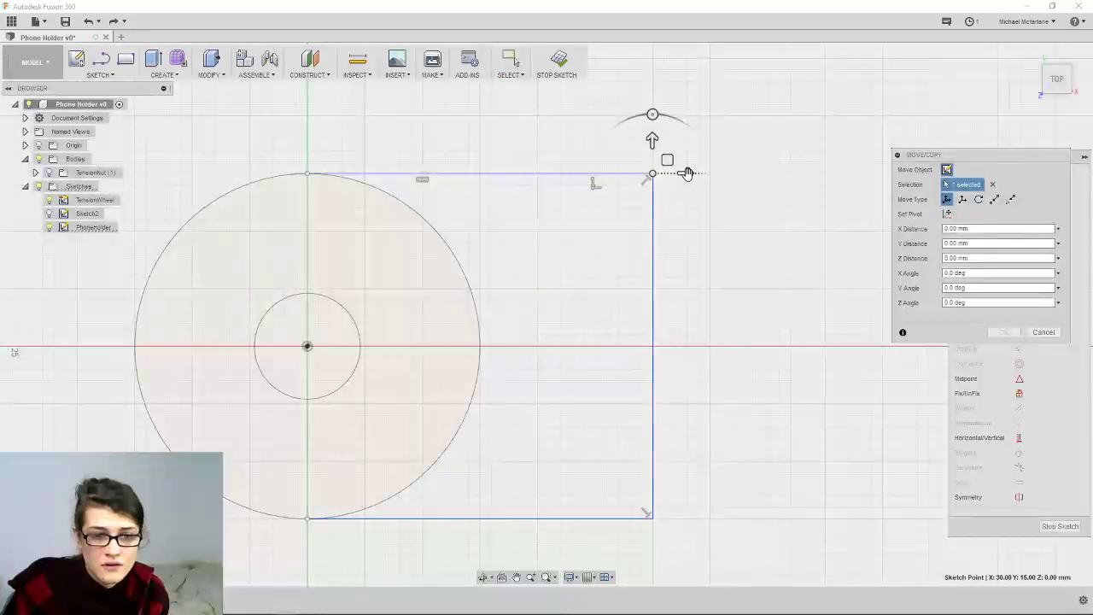
left_click_drag(688, 173, 571, 173)
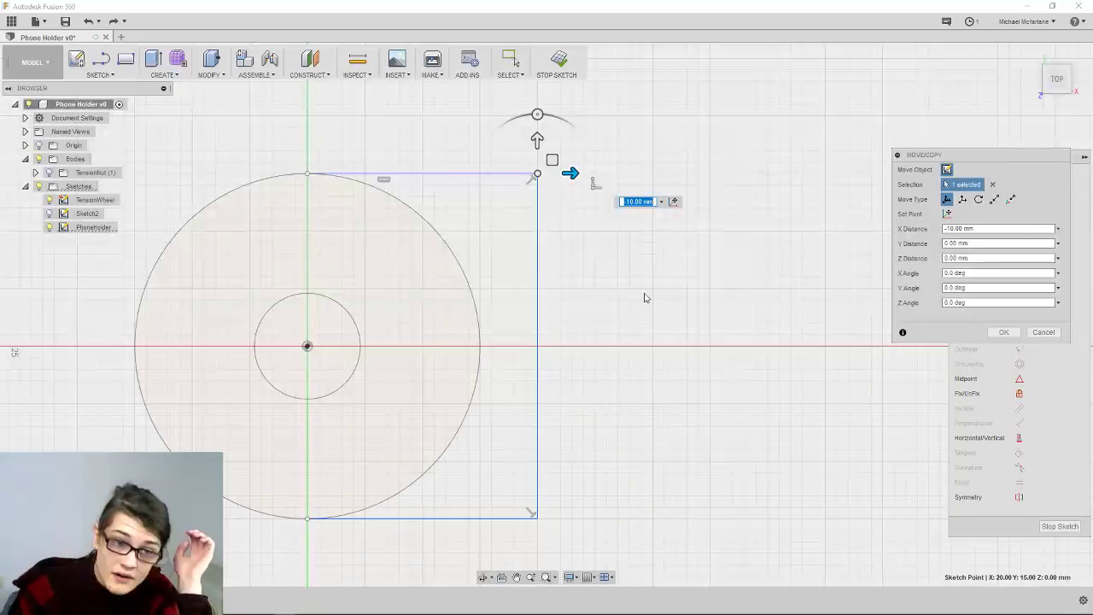
middle_click_drag(647, 299, 644, 293)
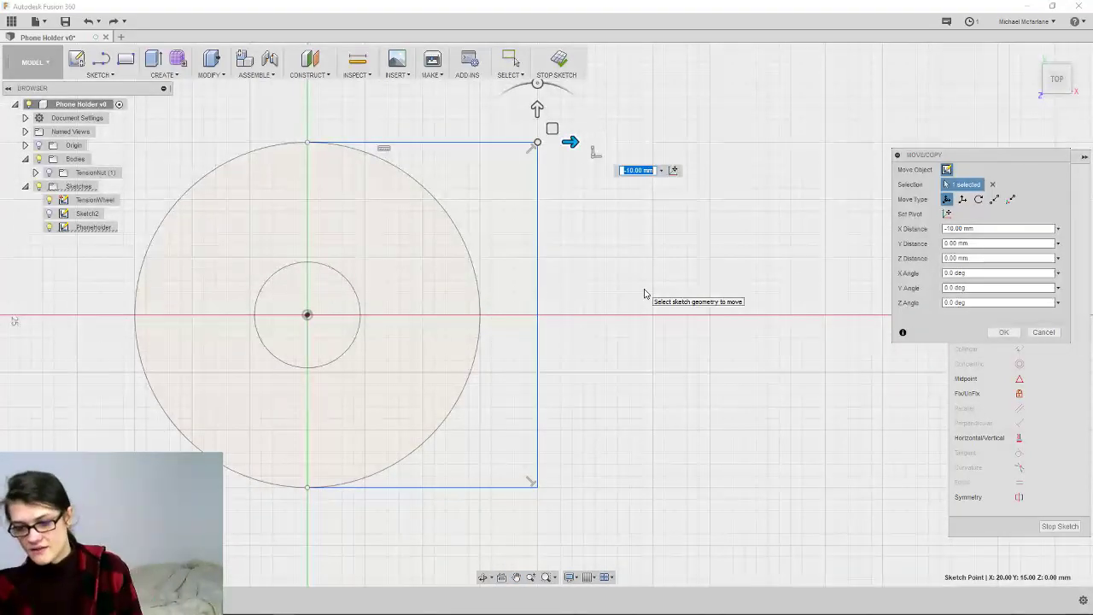
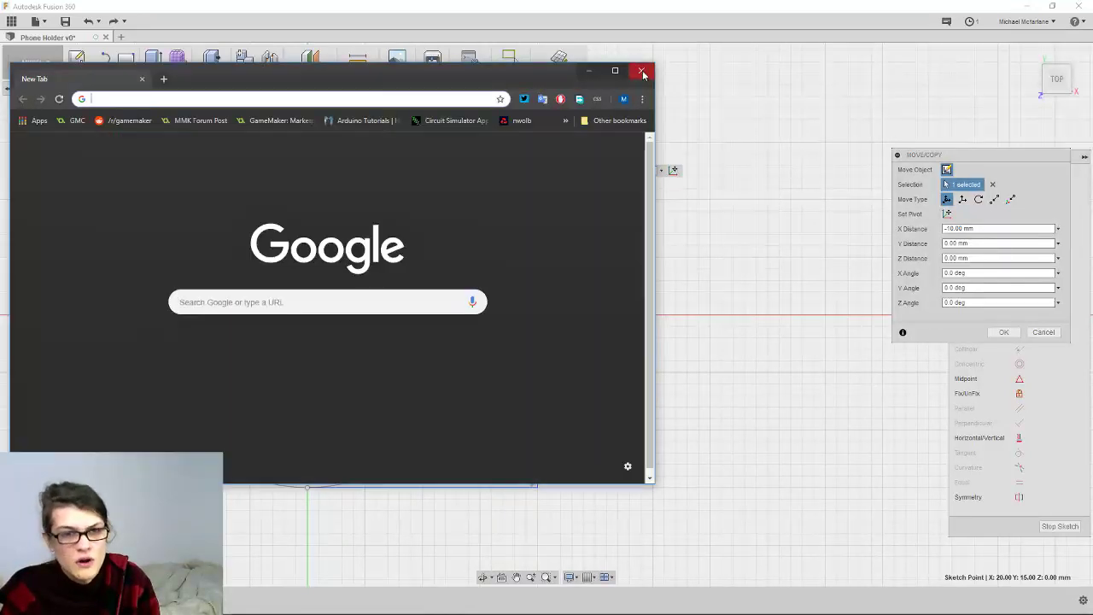
Close the Chrome window and return to a centred top view of the sketch
left_click(643, 74)
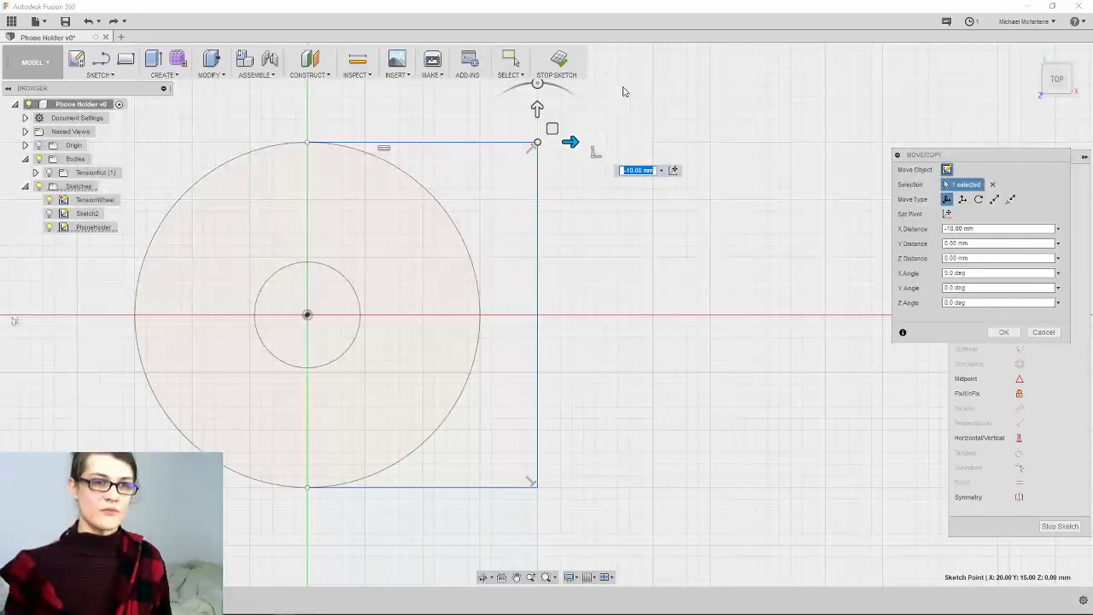
middle_click_drag(626, 277, 734, 239, "shift")
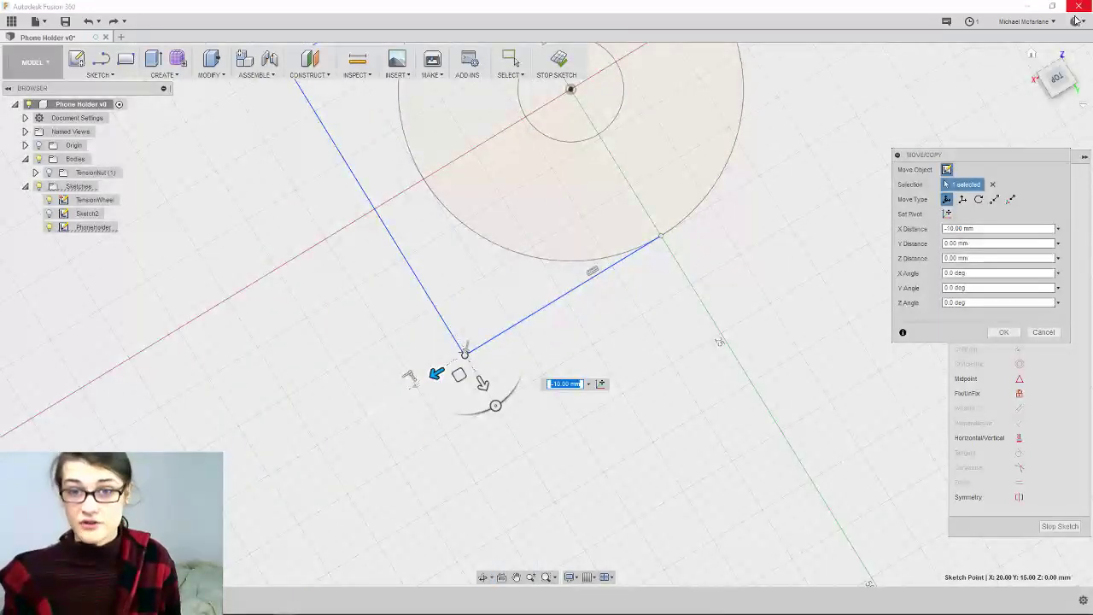
left_click(1060, 79)
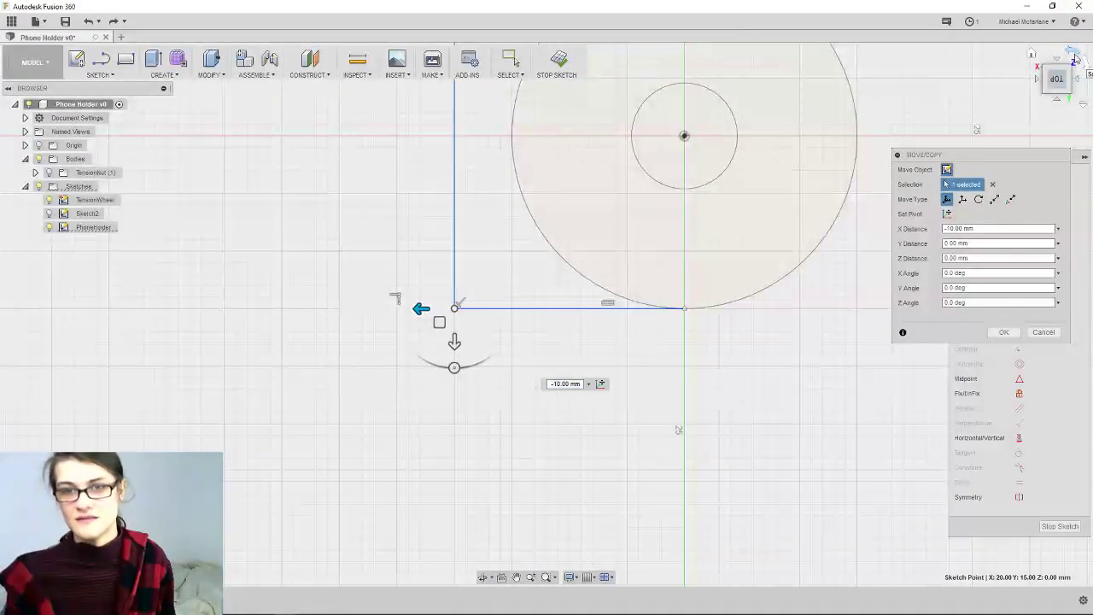
left_click(1075, 58)
left_click(1075, 58)
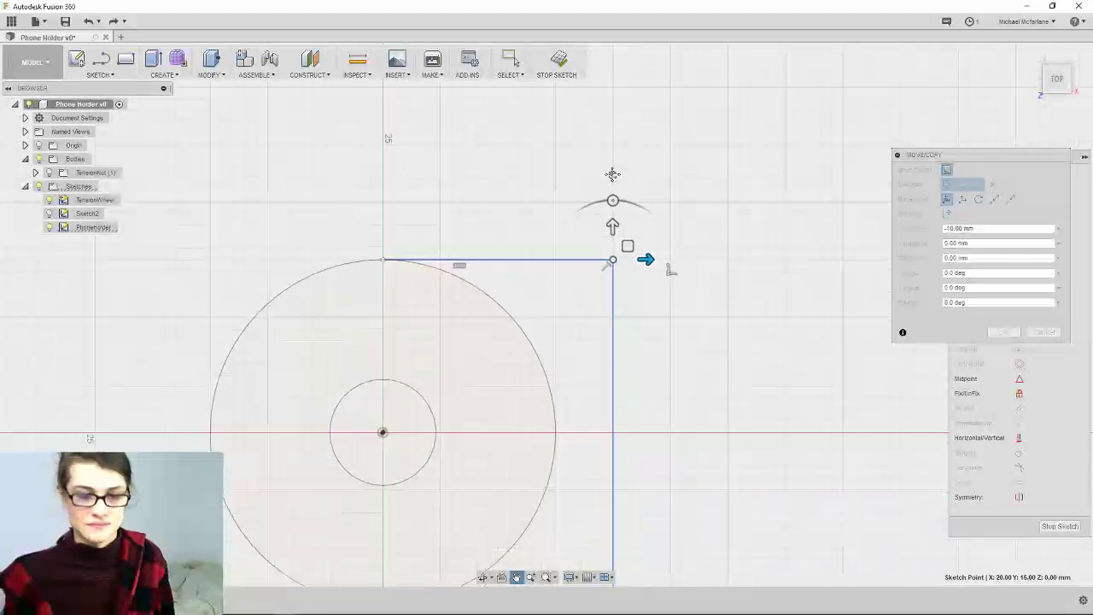
scroll(618, 298, "down", 2)
mouse_move(618, 298)
middle_mouse_down()
mouse_move(605, 234)
mouse_move(632, 254)
mouse_move(530, 288)
mouse_move(428, 183)
mouse_move(618, 336)
mouse_move(671, 283)
middle_mouse_up()
scroll(427, 183, "up", 1)
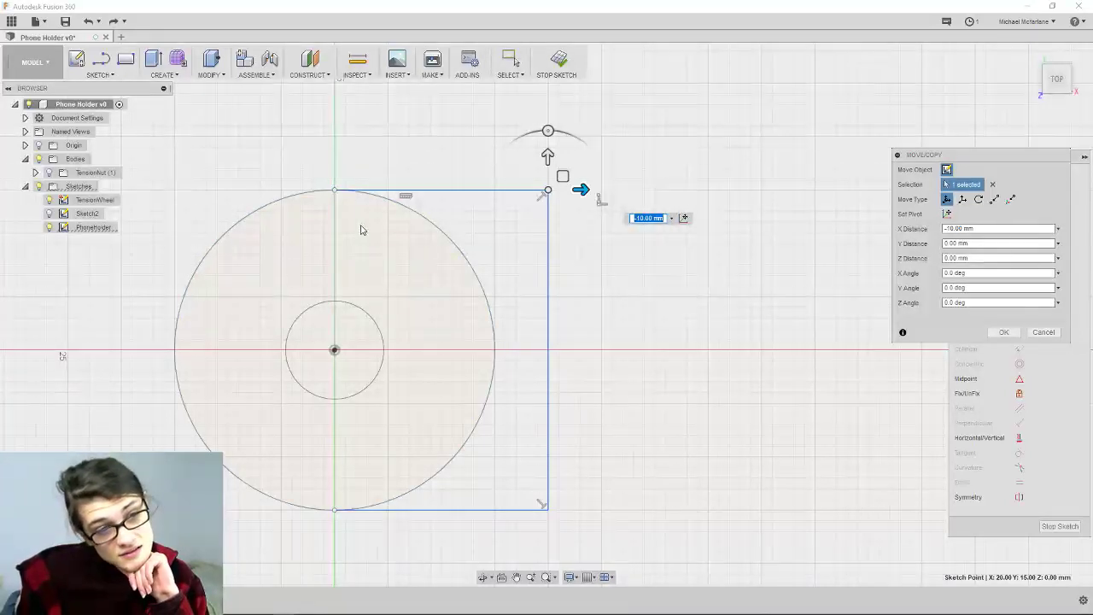
Select the large circle and the rectangle's top line, then dismiss the move and clear the selection
left_click(373, 196)
left_click(431, 193)
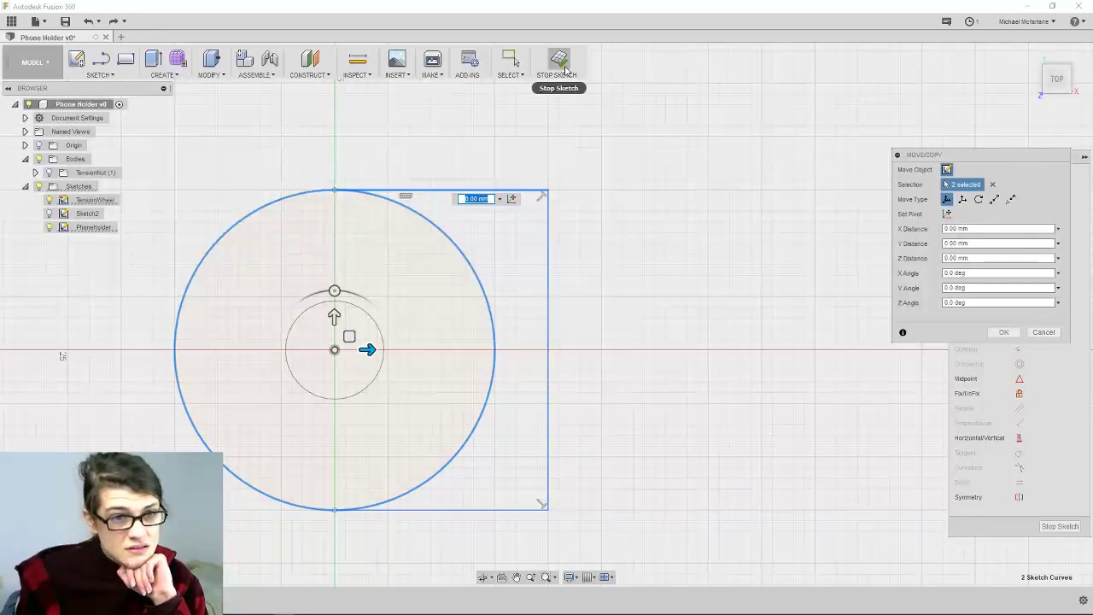
left_click(510, 57)
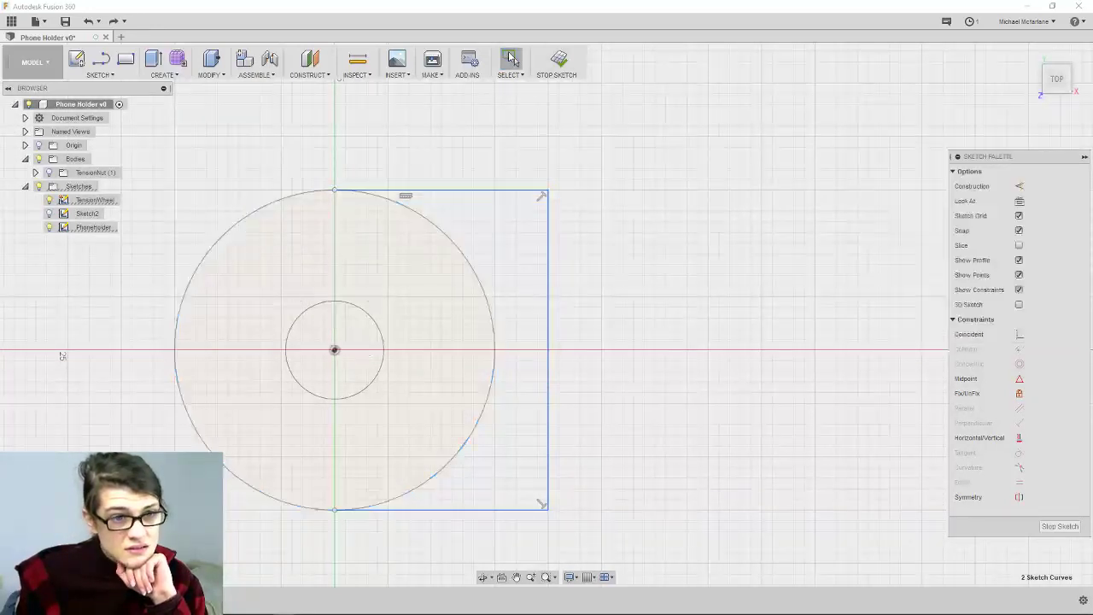
left_click(422, 230)
left_click(475, 189)
left_click(661, 227)
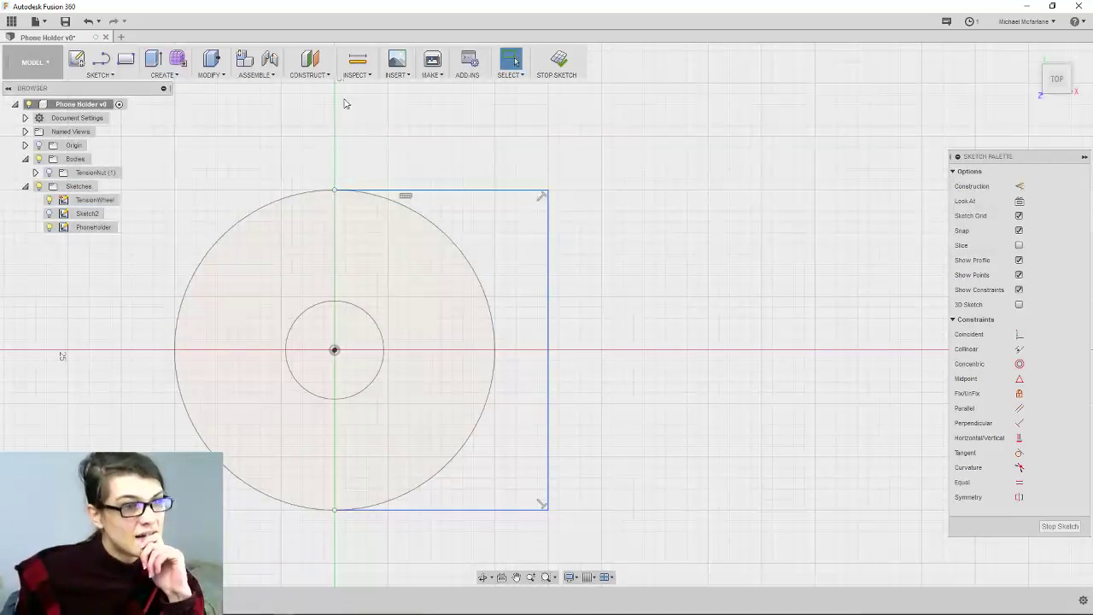
Start moving the rectangle's right edge, then cancel with Esc, leaving it unmoved
left_click(219, 78)
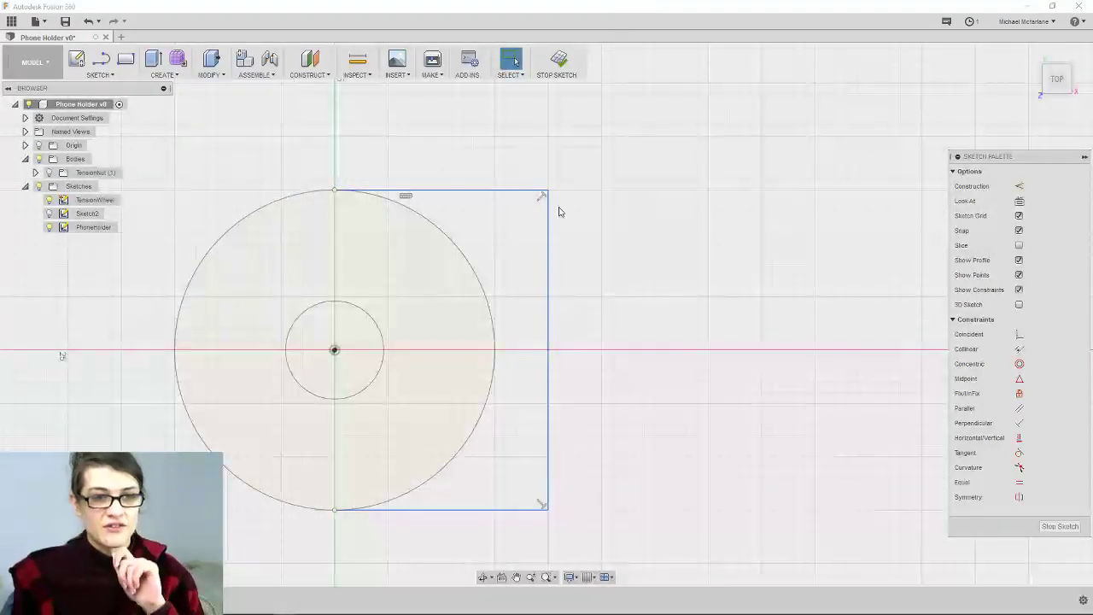
left_click(547, 246)
key("m")
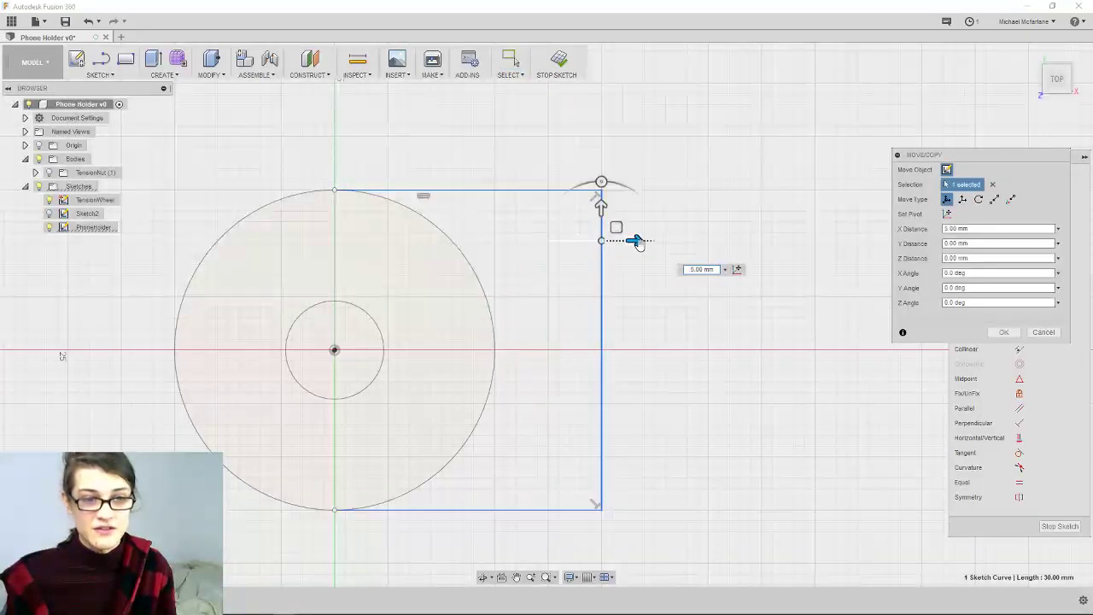
key("Escape")
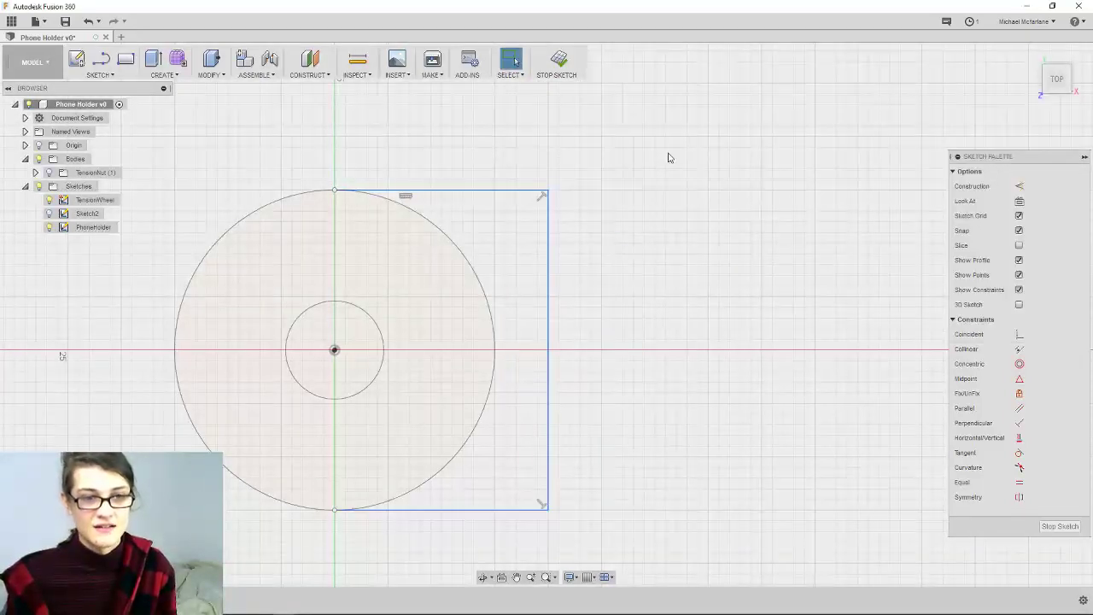
left_click(358, 58)
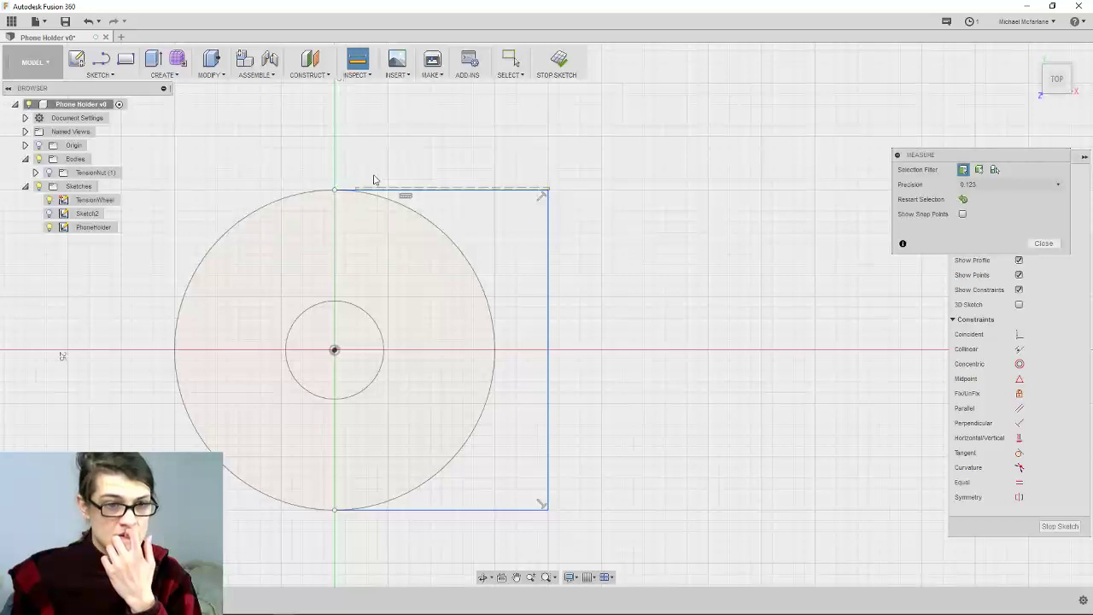
left_click(548, 192)
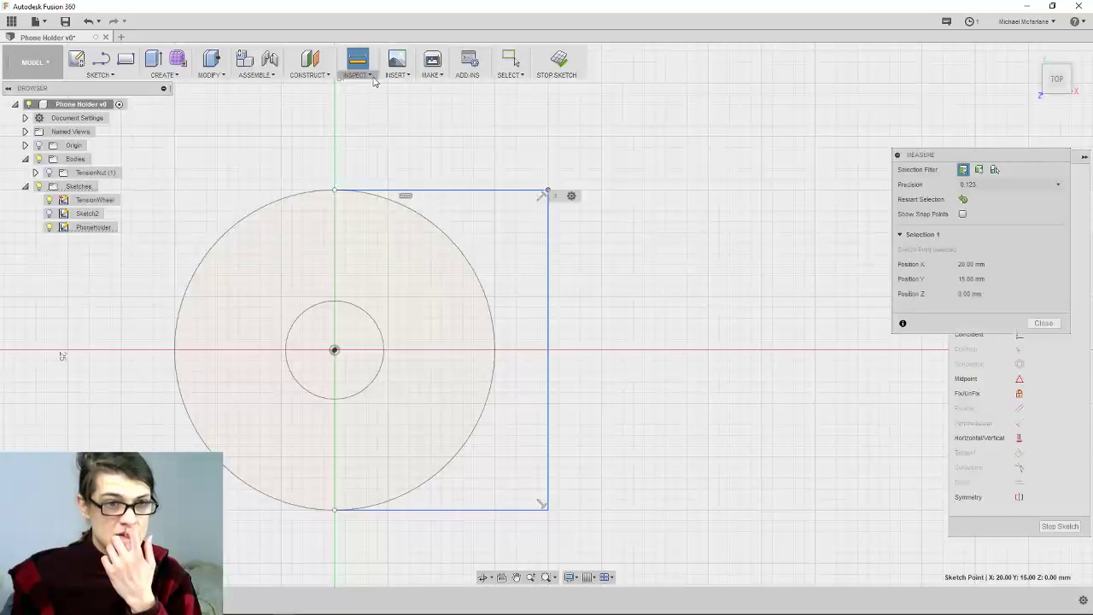
left_click(334, 192)
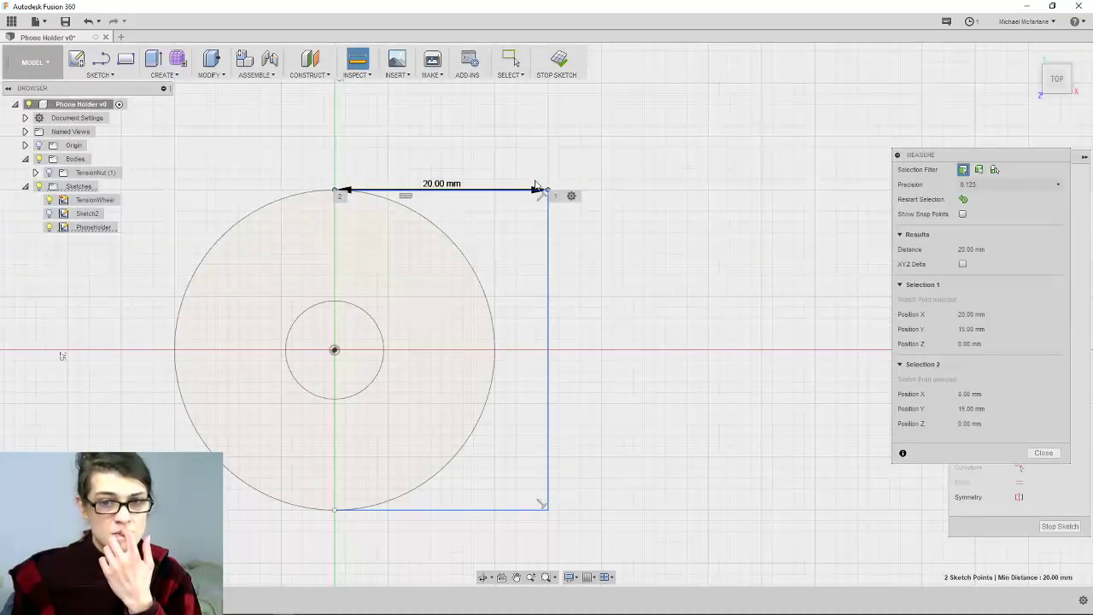
left_click(452, 187)
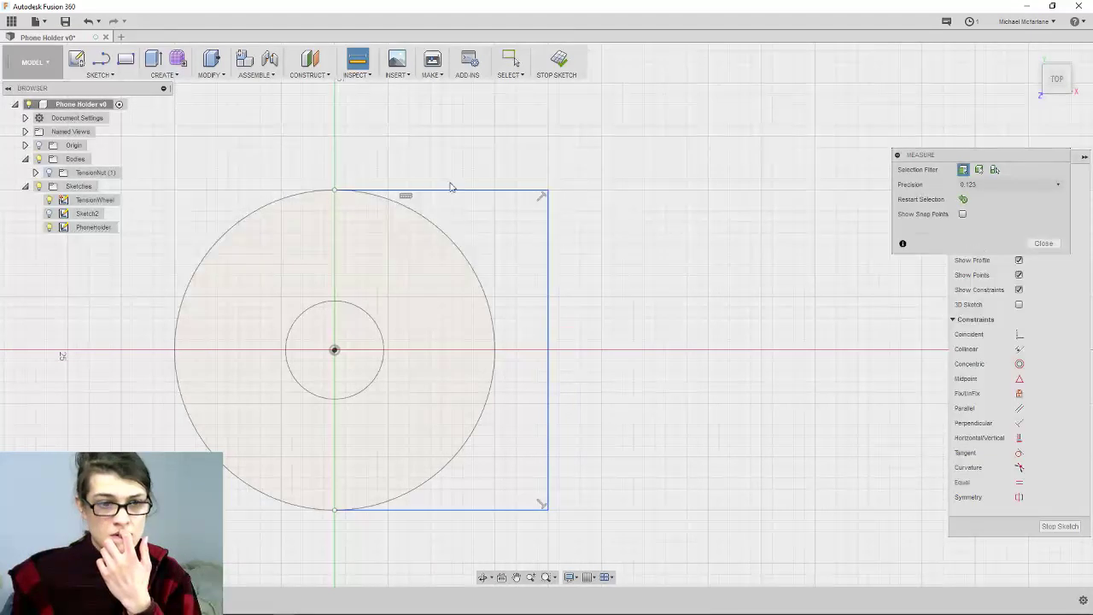
left_click(358, 76)
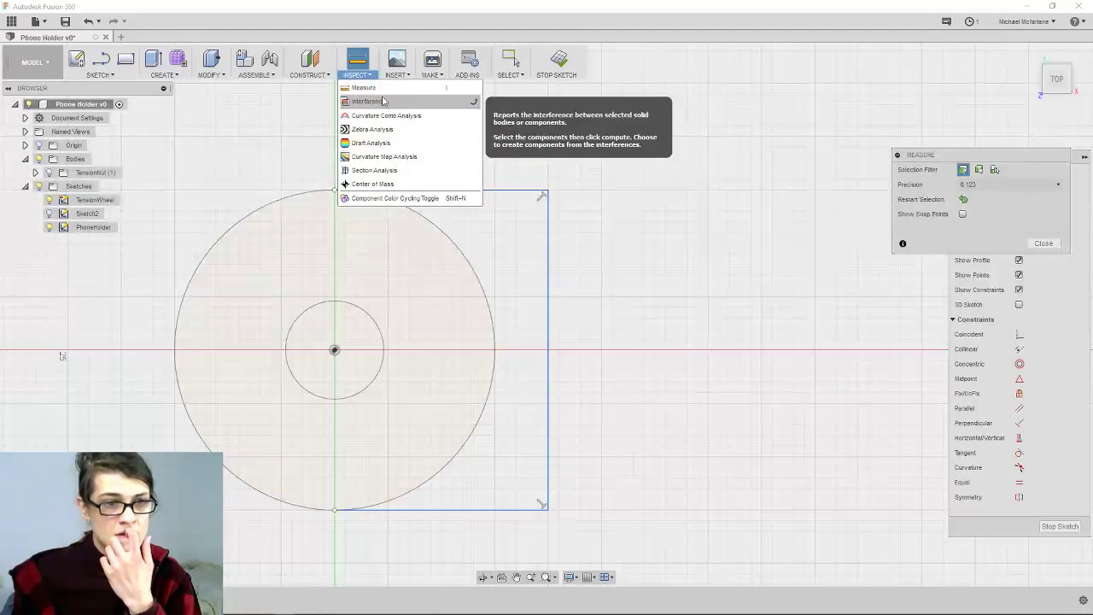
left_click(382, 90)
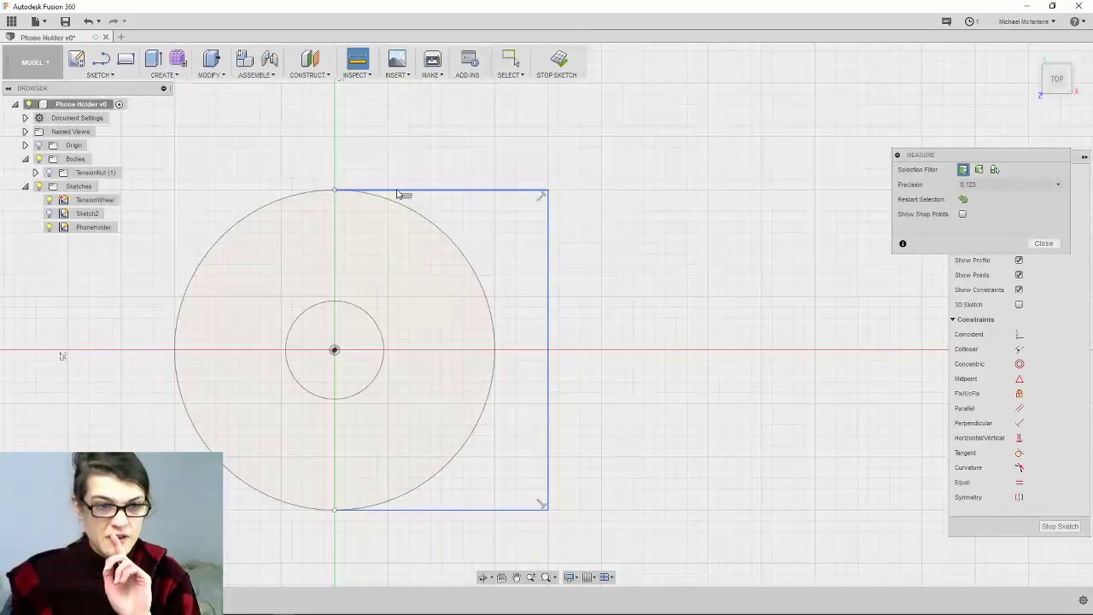
left_click(334, 190)
left_click(548, 191)
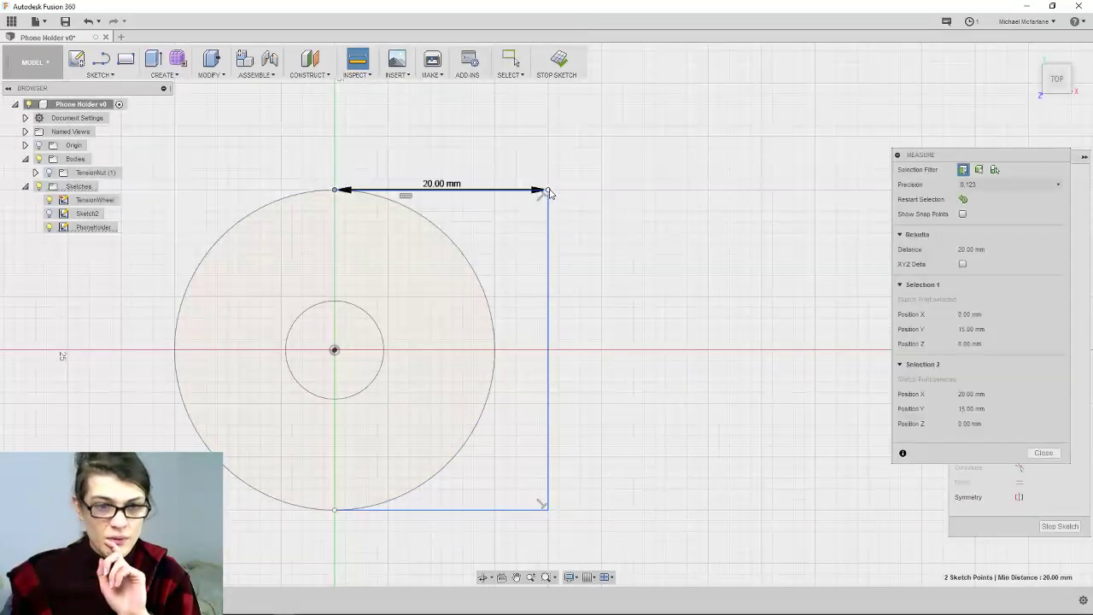
left_click(962, 264)
left_click(962, 265)
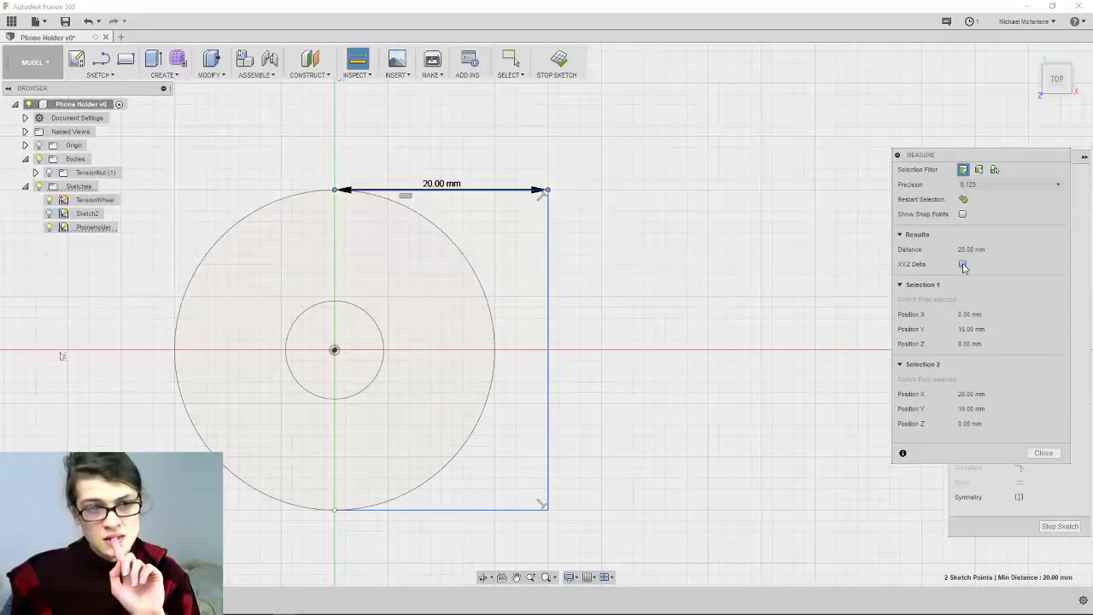
left_click(963, 215)
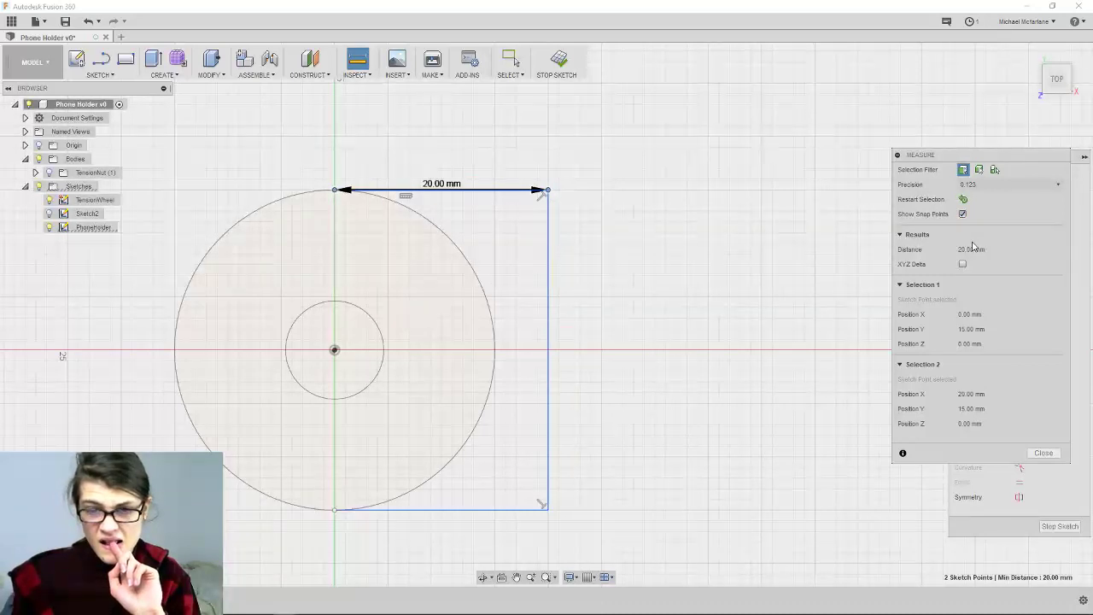
left_click(1056, 185)
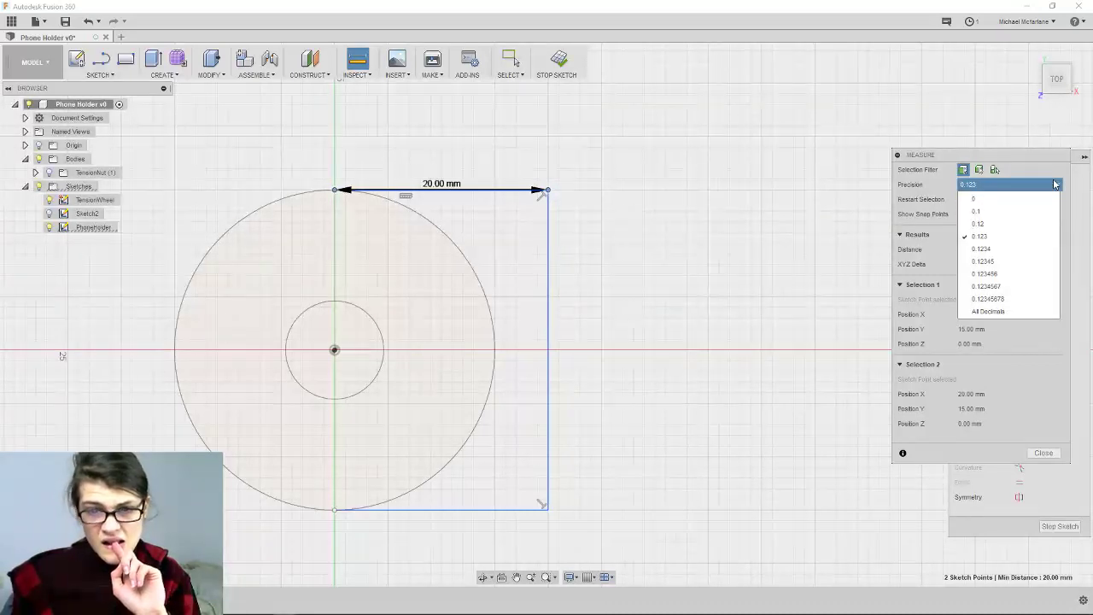
left_click(1056, 185)
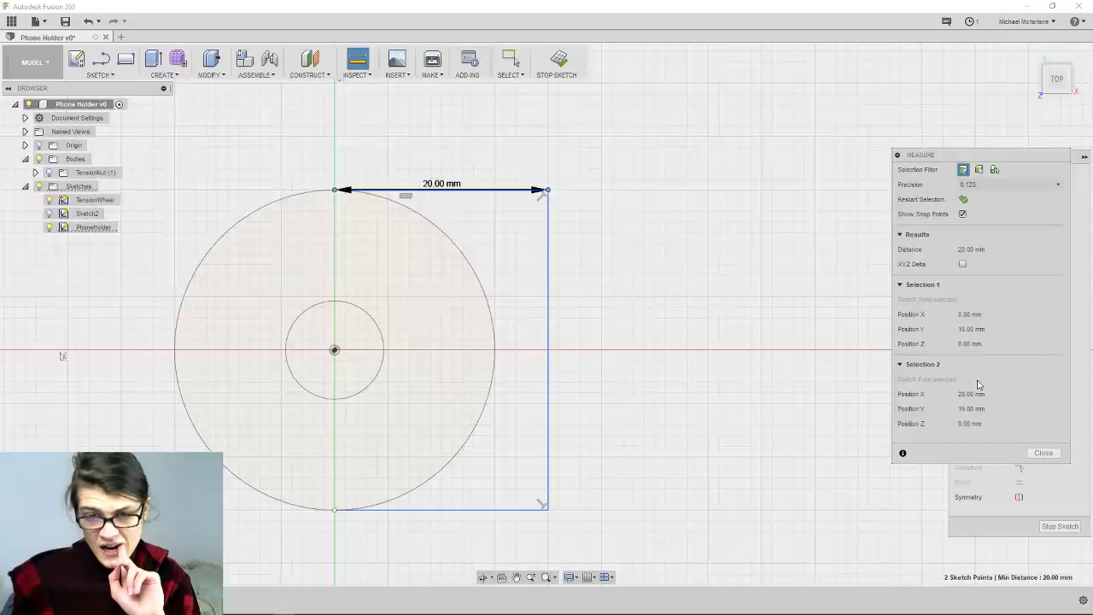
left_click(1044, 453)
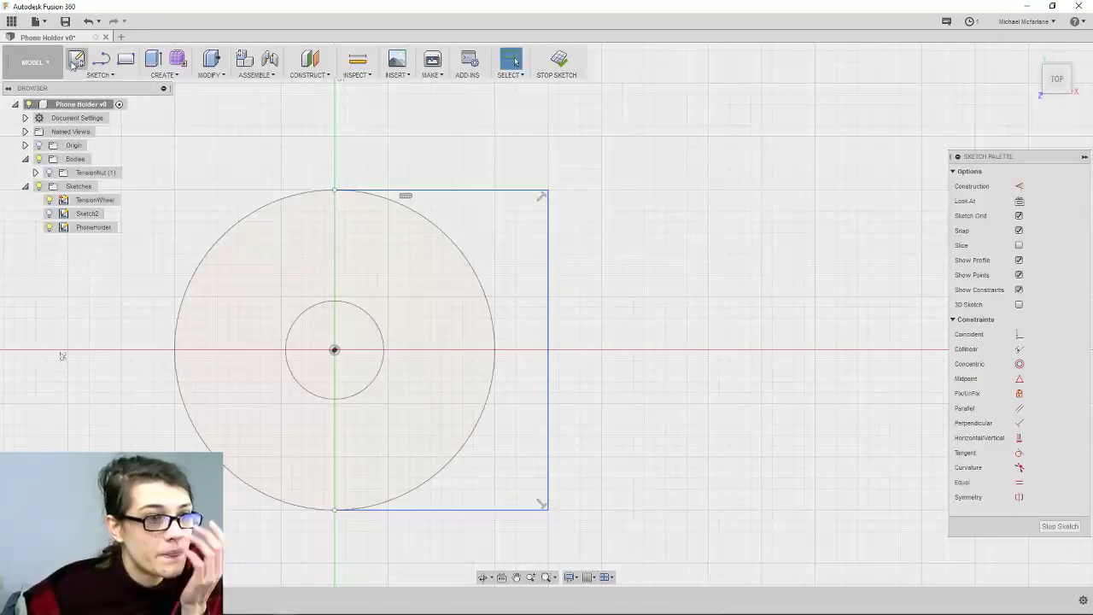
Add a 20 mm width dimension above the rectangle with Sketch Dimension
left_click(103, 75)
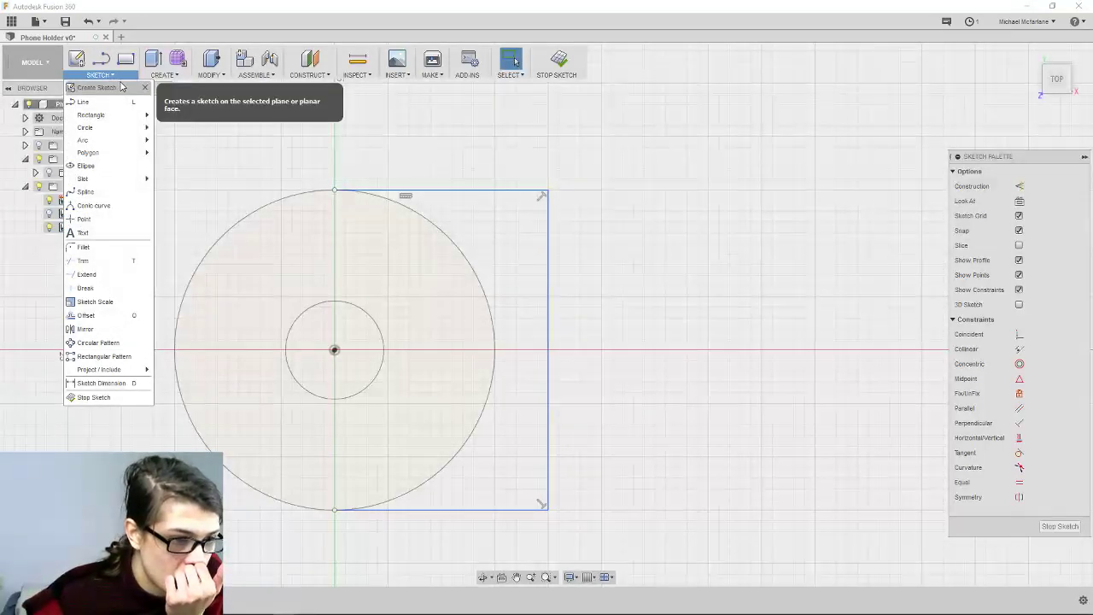
mouse_move(134, 377)
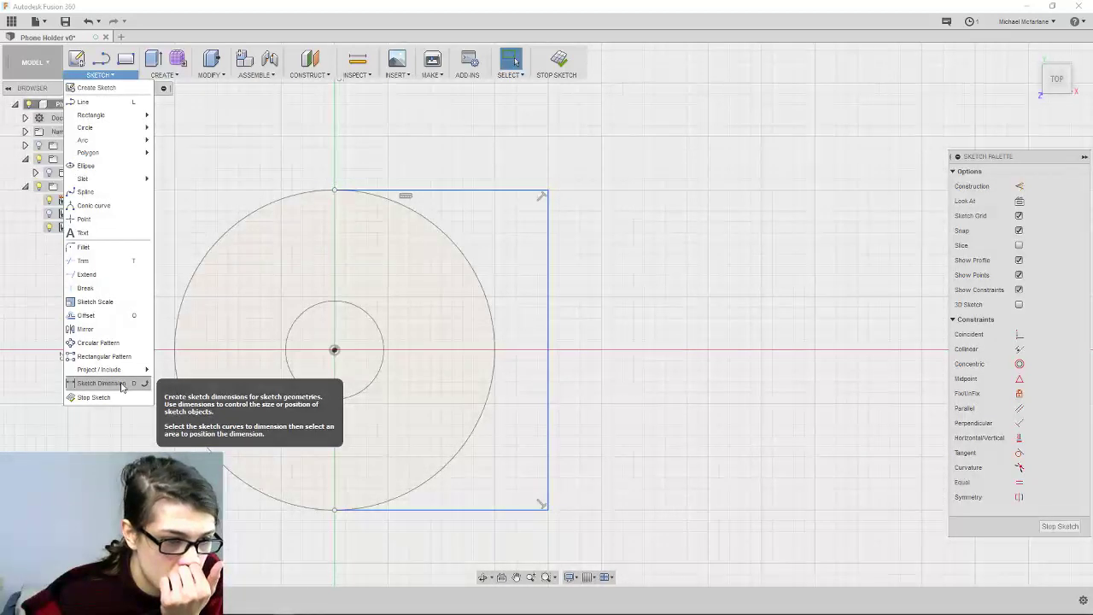
left_click(122, 387)
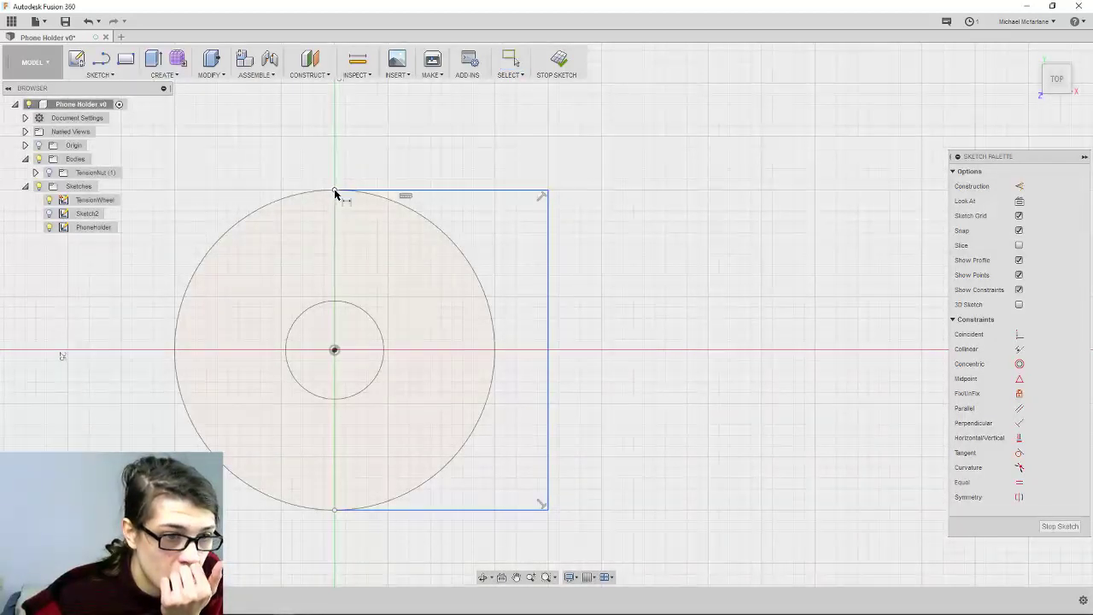
mouse_move(419, 196)
left_mouse_down()
mouse_move(419, 156)
mouse_move(334, 189)
left_mouse_up()
key("Escape")
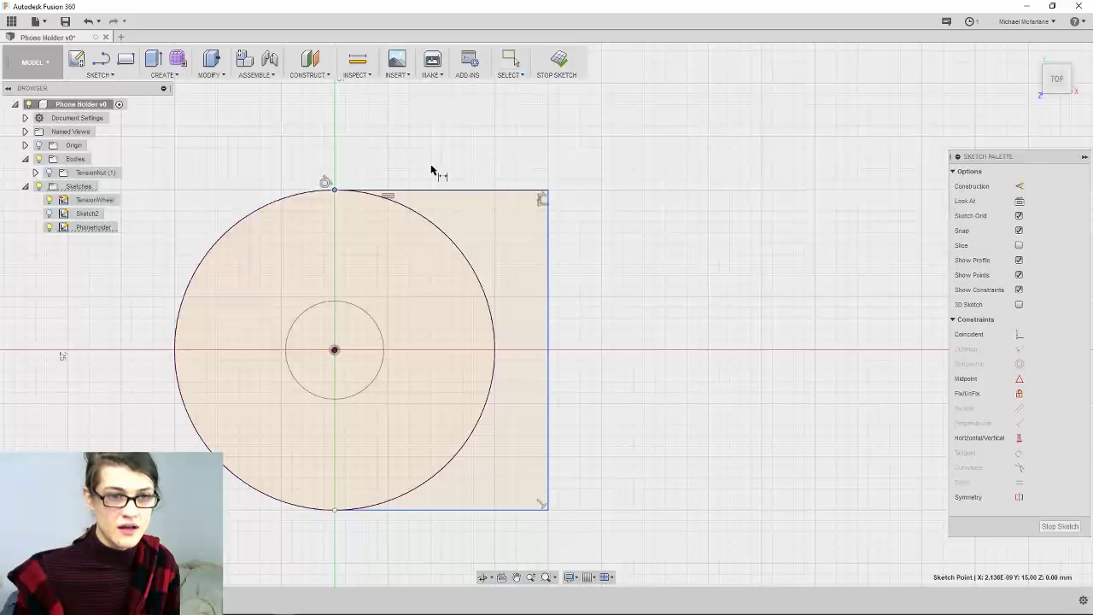
left_click(549, 190)
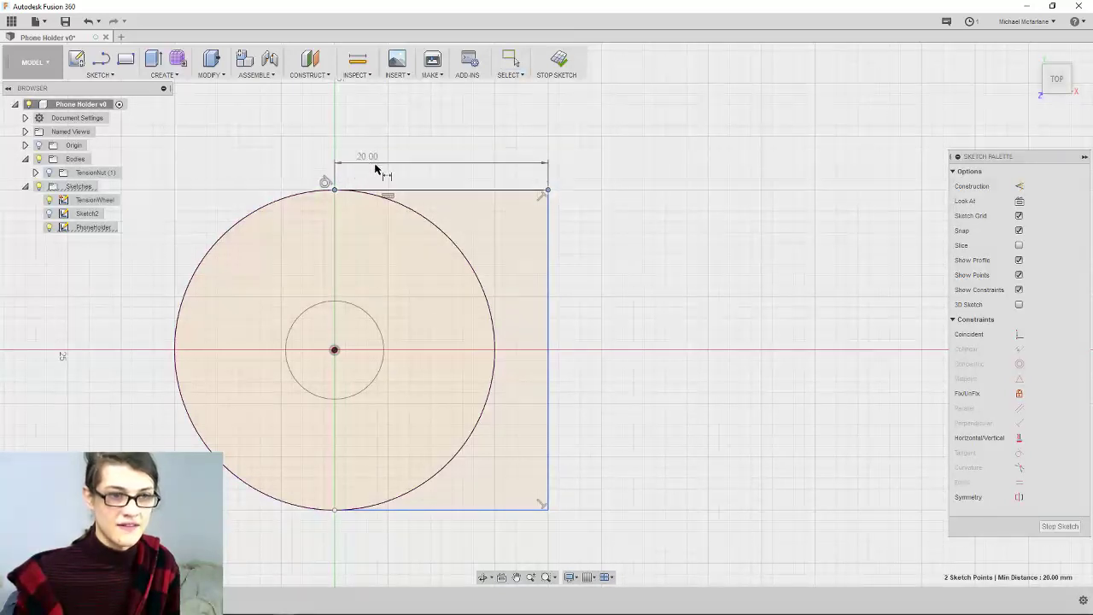
left_click(446, 171)
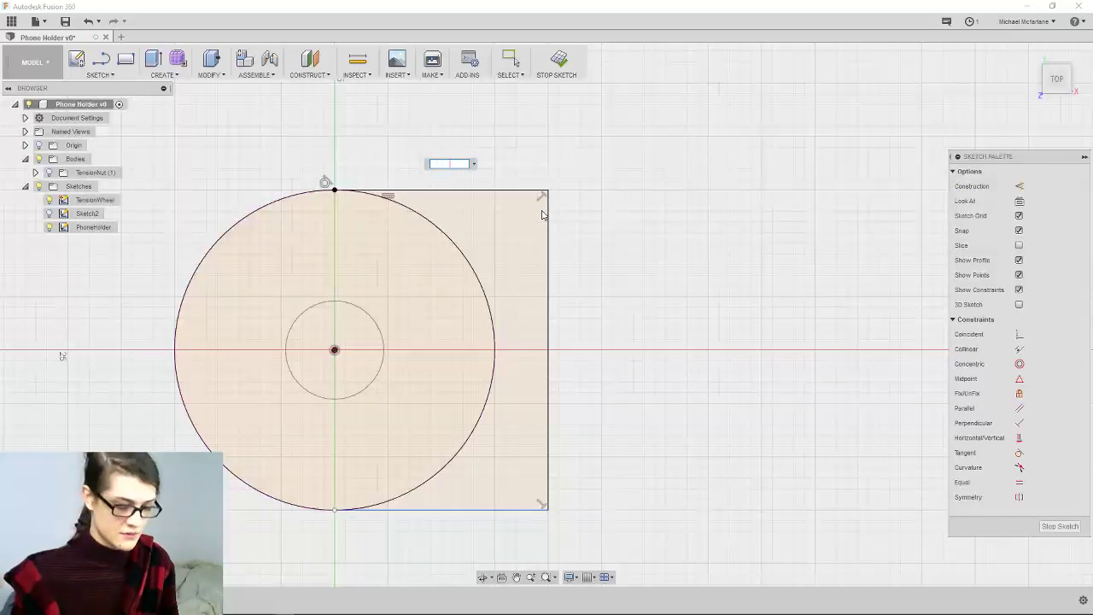
key("Return")
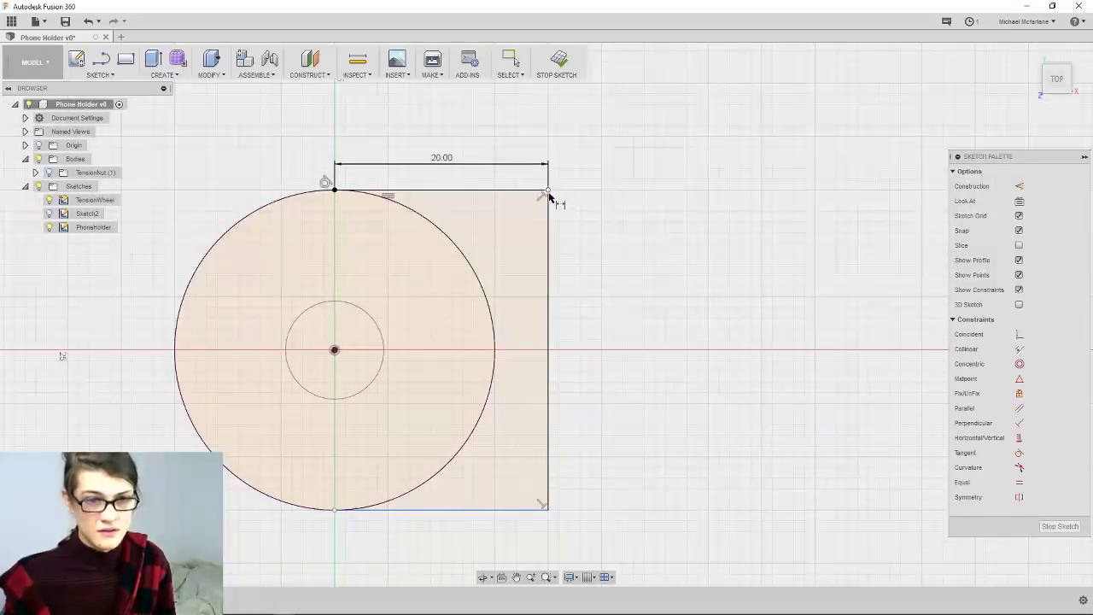
Dimension the rectangle's right edge as 30 mm tall
left_click(550, 192)
left_click(549, 511)
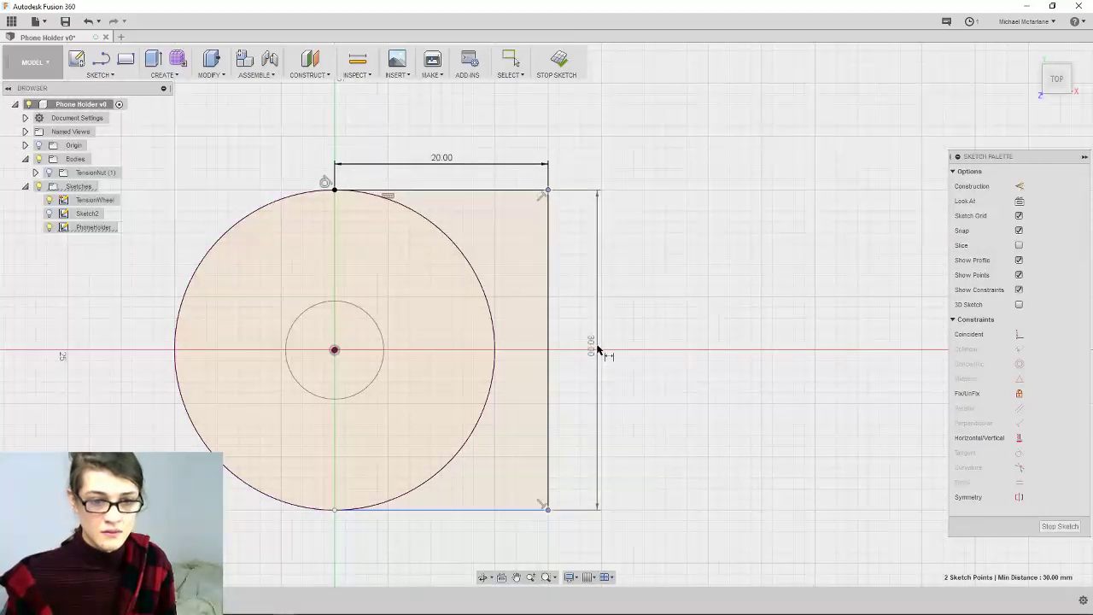
left_click(598, 352)
key("Return")
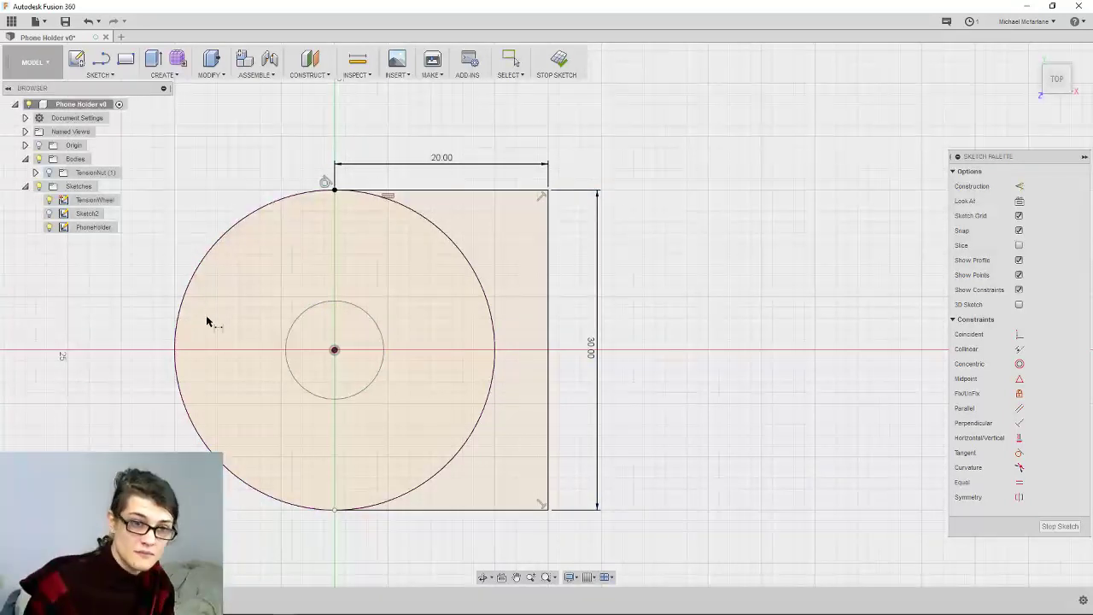
Change the height dimension to 25mm, then undo back to 30 mm
double_click(590, 350)
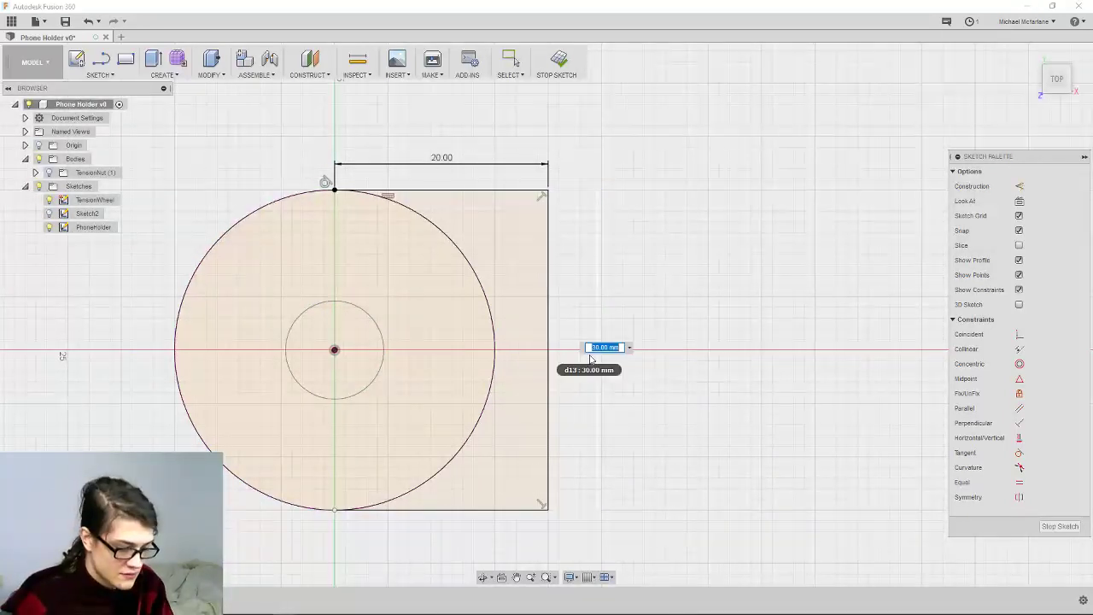
type("25mm")
key("Return")
key("Escape")
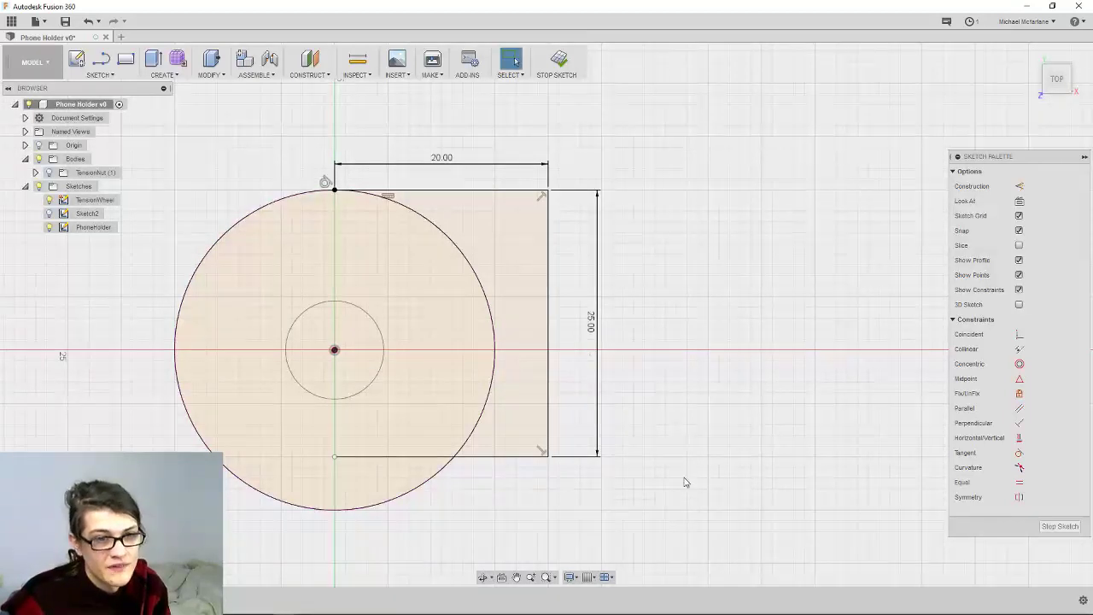
key("ctrl+z")
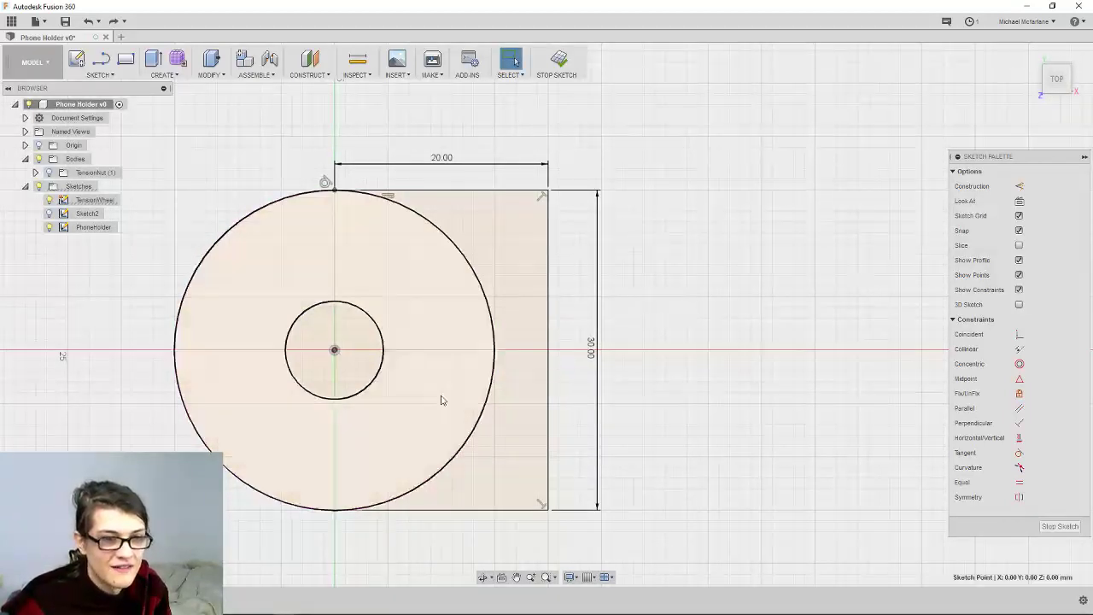
Delete the 30 mm height and 20 mm width dimensions
scroll(618, 374, "down", 2)
scroll(617, 373, "up", 1)
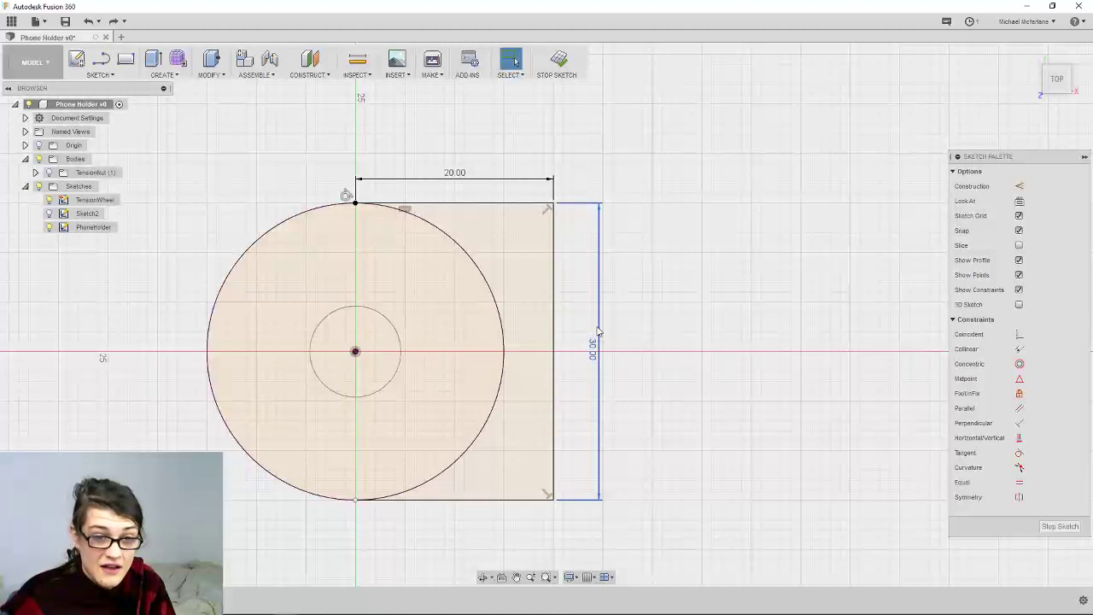
left_click(598, 332)
key("Delete")
left_click(547, 180)
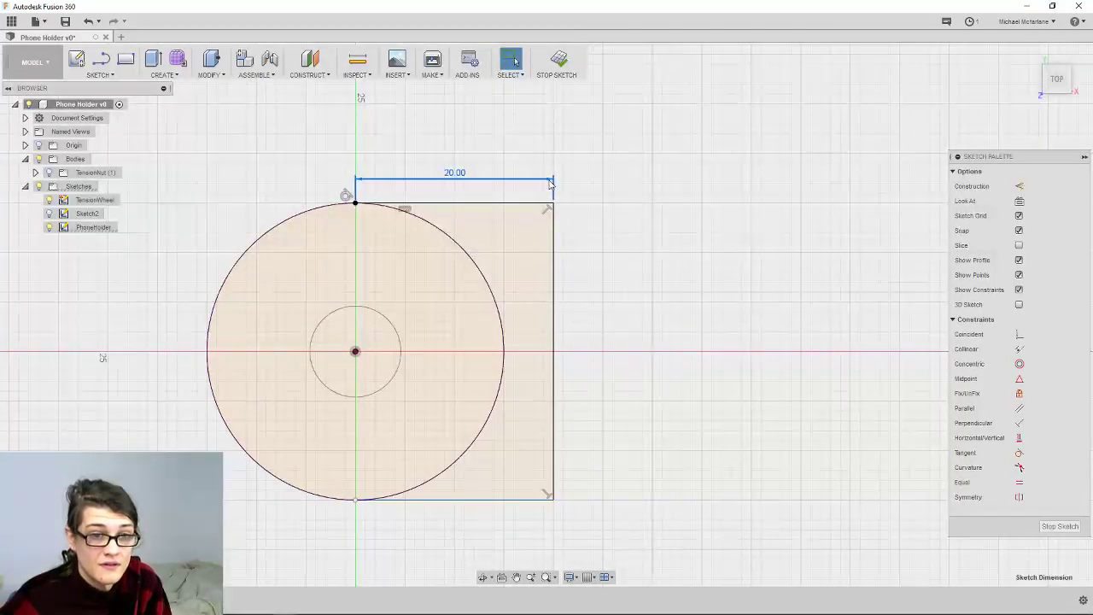
key("Delete")
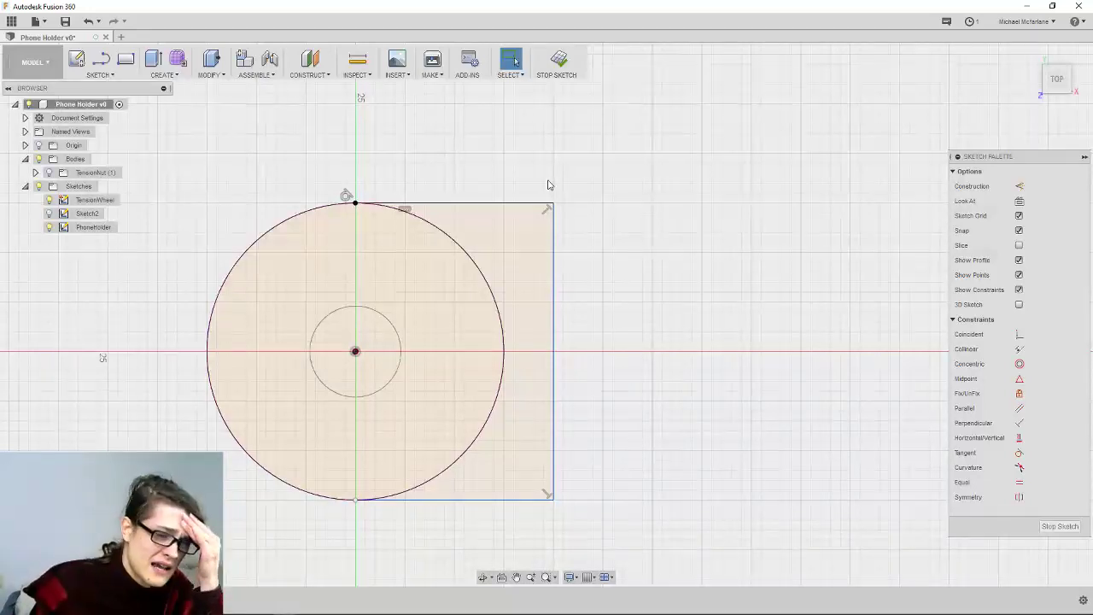
Recentre the view, select the rectangle's right edge and activate the Line tool
scroll(528, 185, "down", 1)
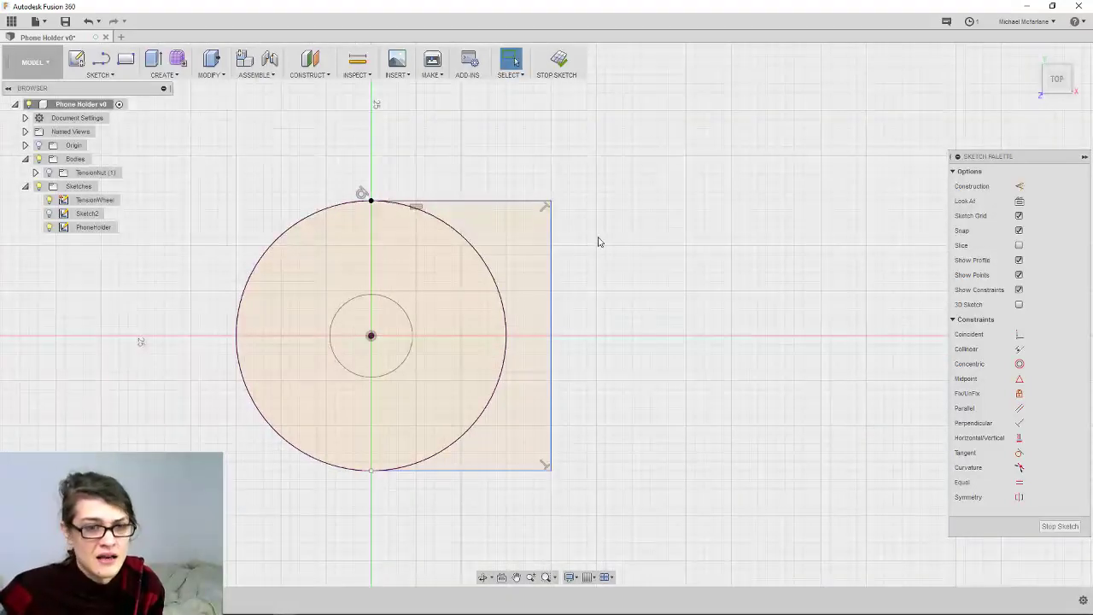
mouse_move(599, 243)
middle_mouse_down()
mouse_move(547, 252)
mouse_move(554, 259)
mouse_move(505, 256)
middle_mouse_up()
scroll(504, 254, "down", 2)
scroll(504, 254, "up", 1)
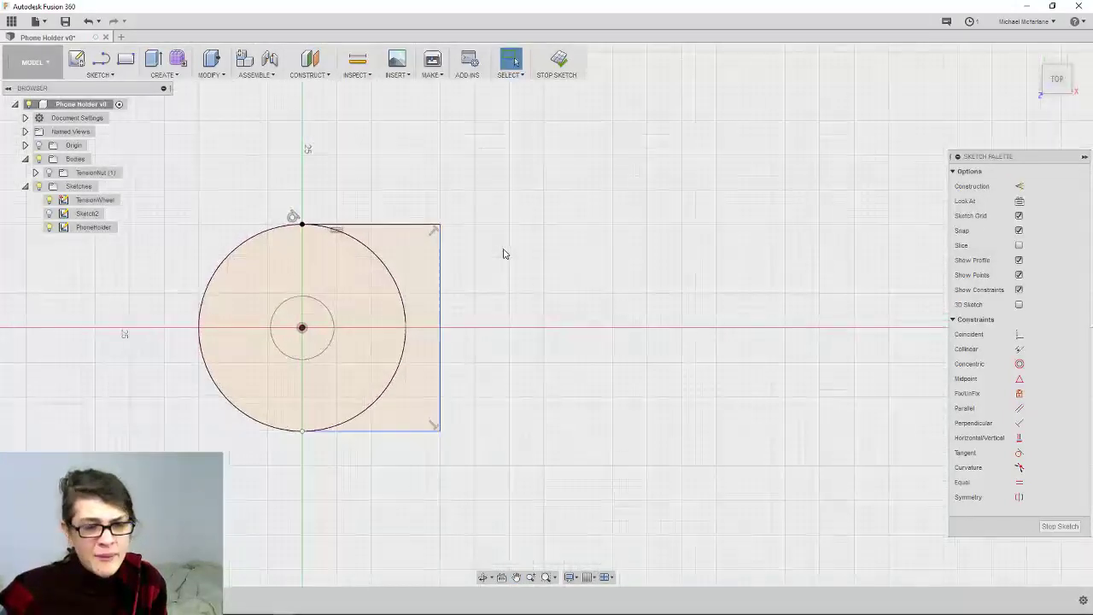
scroll(503, 254, "up", 1)
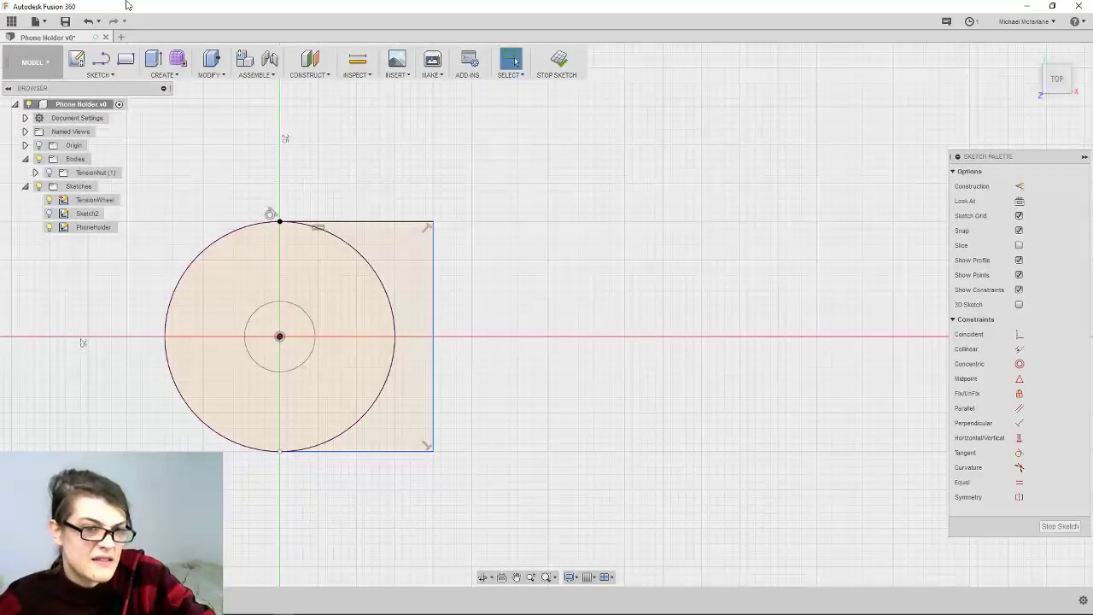
left_click(431, 264)
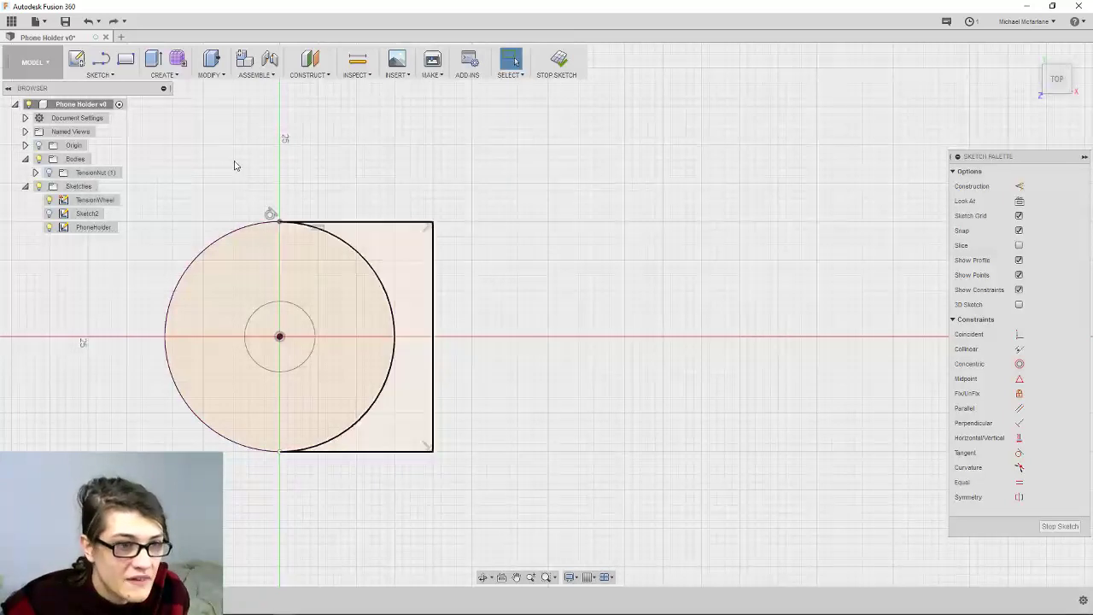
key("l")
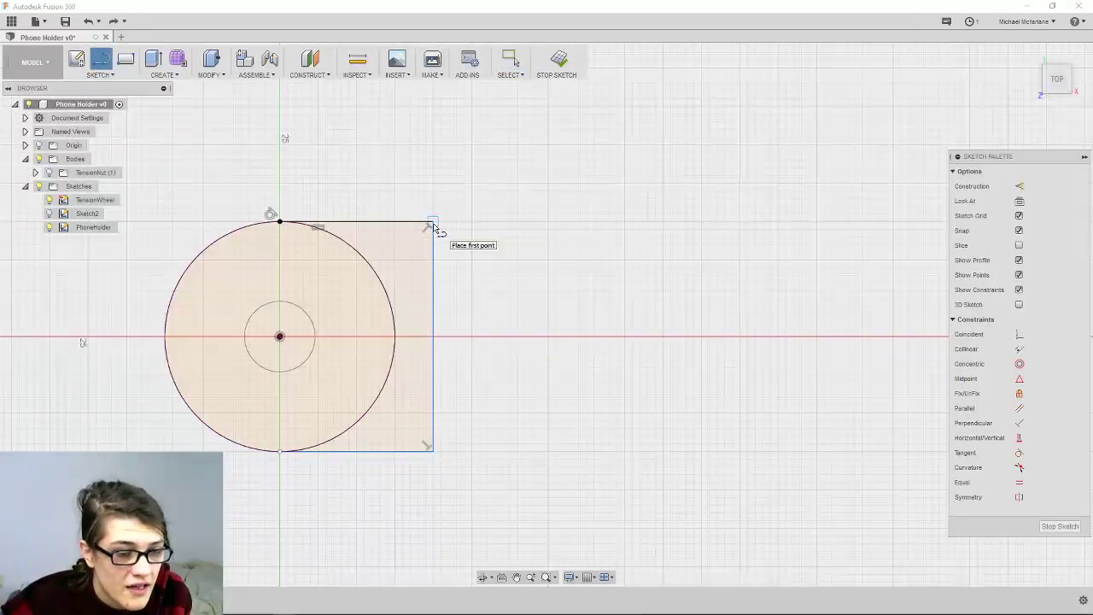
Draw a 79 × 30 mm 2-point rectangle from the first rectangle's top-right corner
left_click(111, 75)
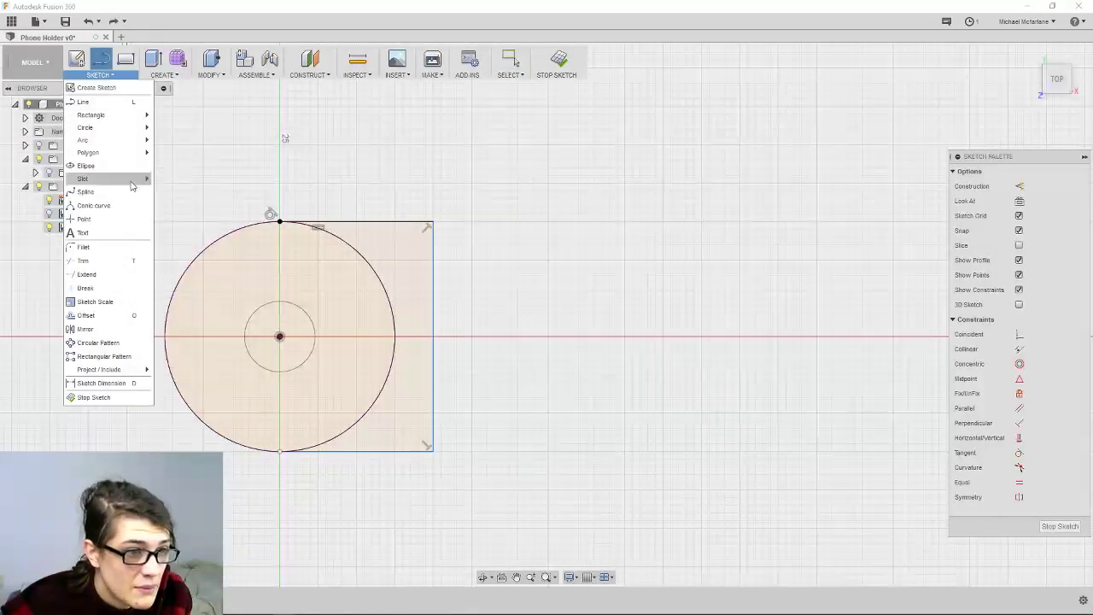
left_click(137, 101)
left_click(100, 75)
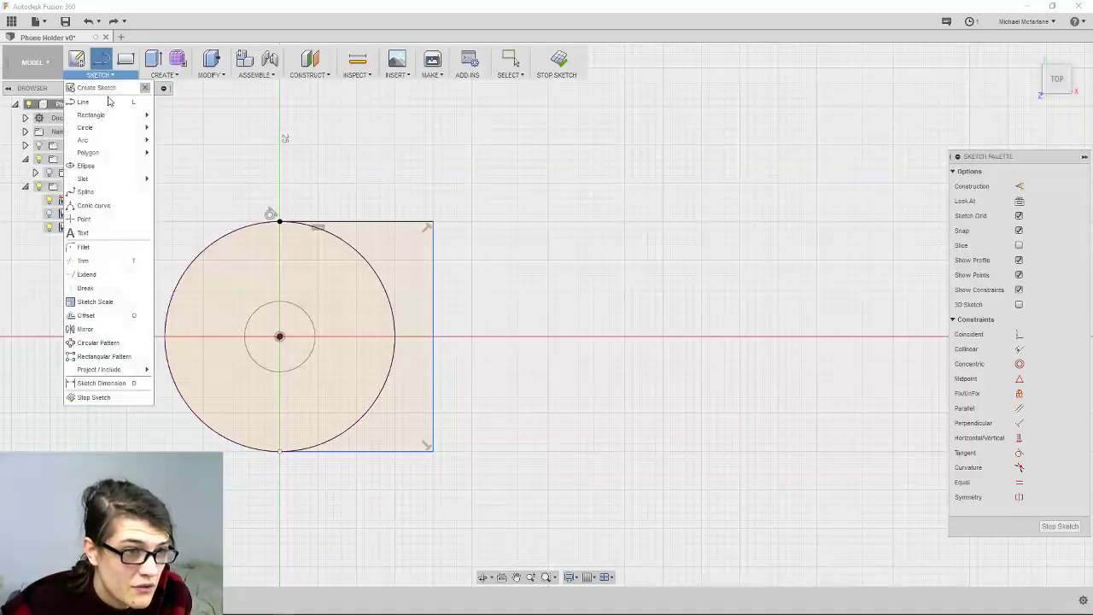
mouse_move(119, 117)
left_click(187, 117)
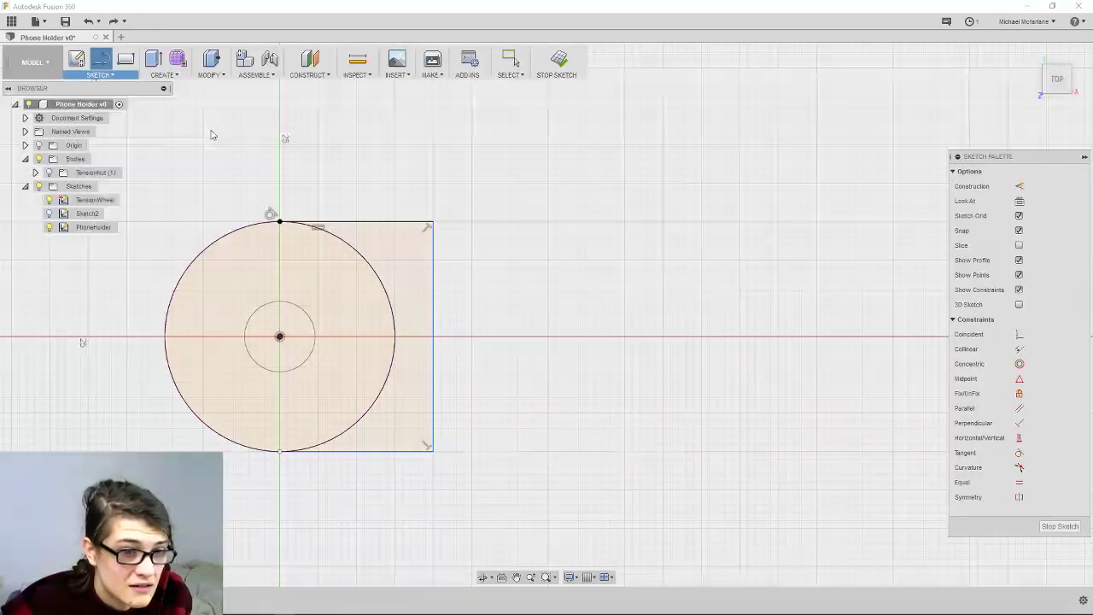
left_click(433, 223)
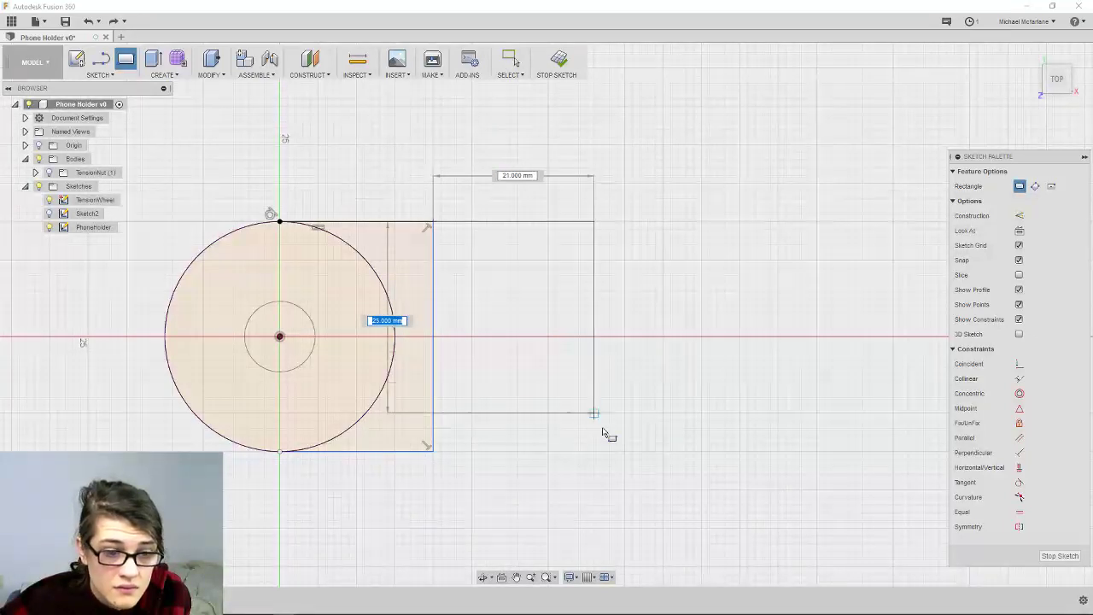
key("Tab")
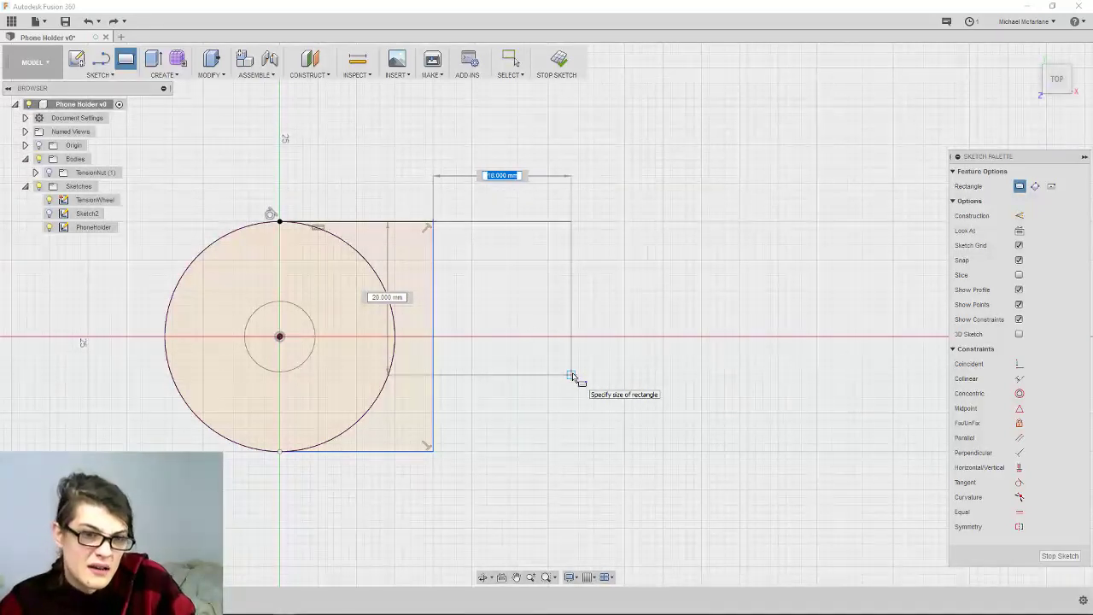
type("75")
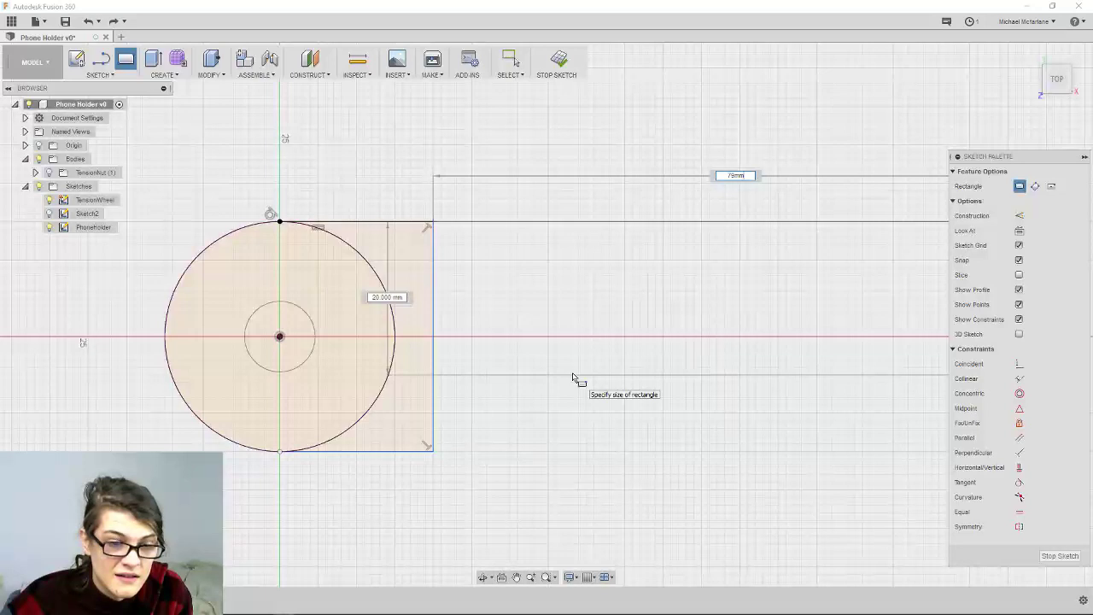
key("Tab")
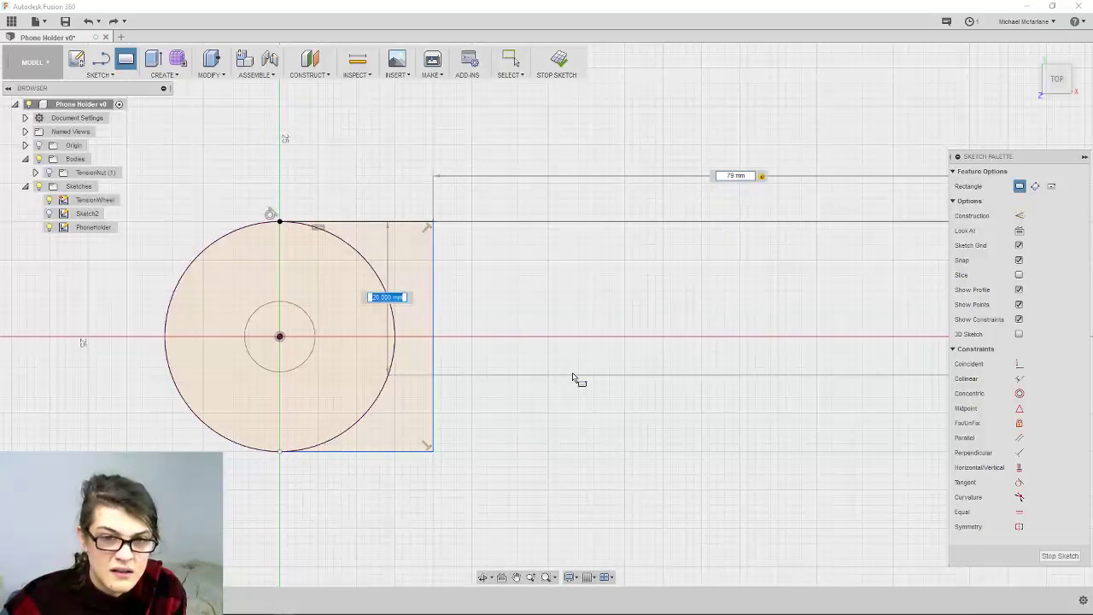
type("20")
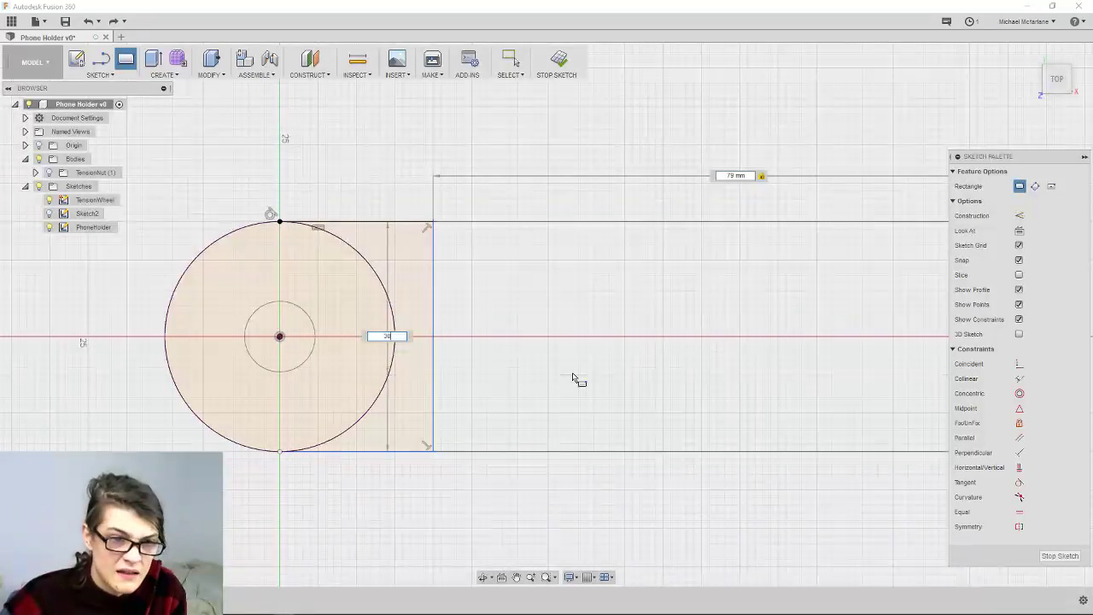
key("Return")
scroll(566, 333, "down", 3)
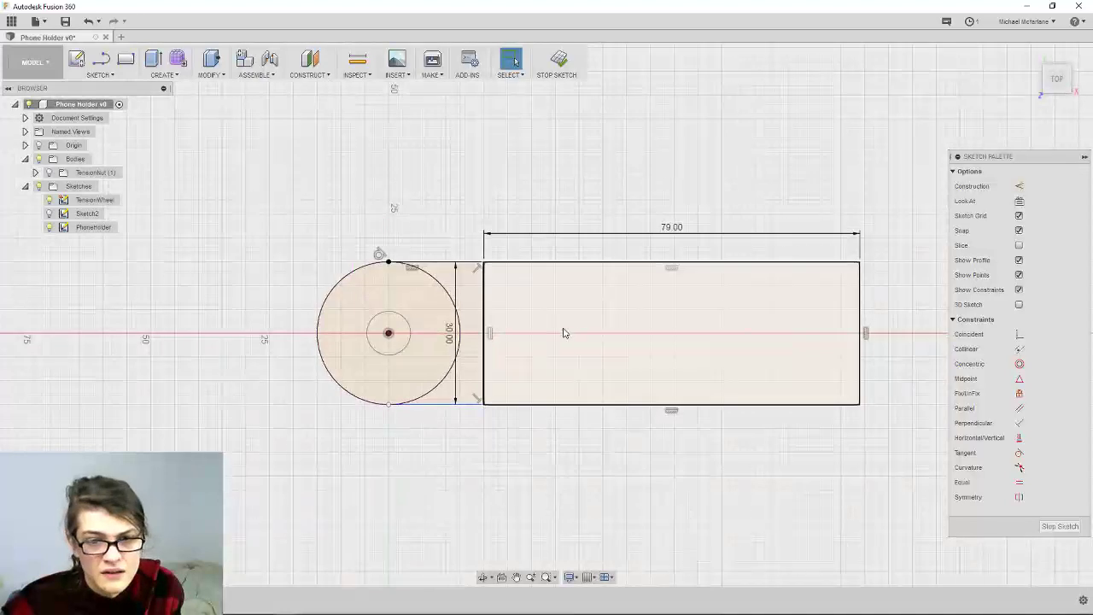
Move the new rectangle's top edge up 5 mm with Move/Copy
scroll(773, 478, "down", 2)
scroll(607, 451, "up", 2)
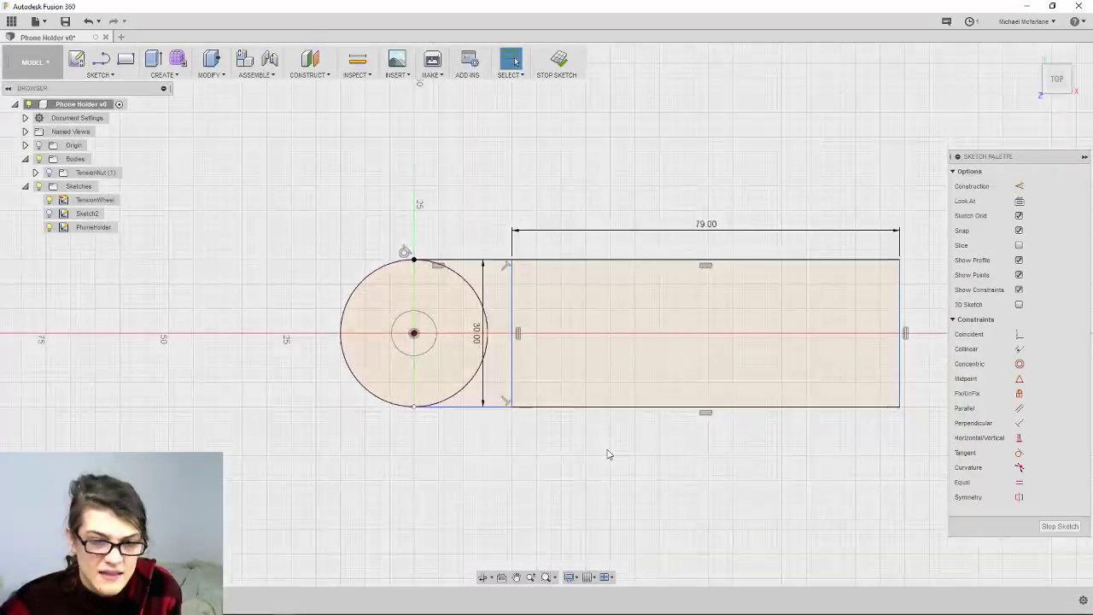
left_click(600, 263)
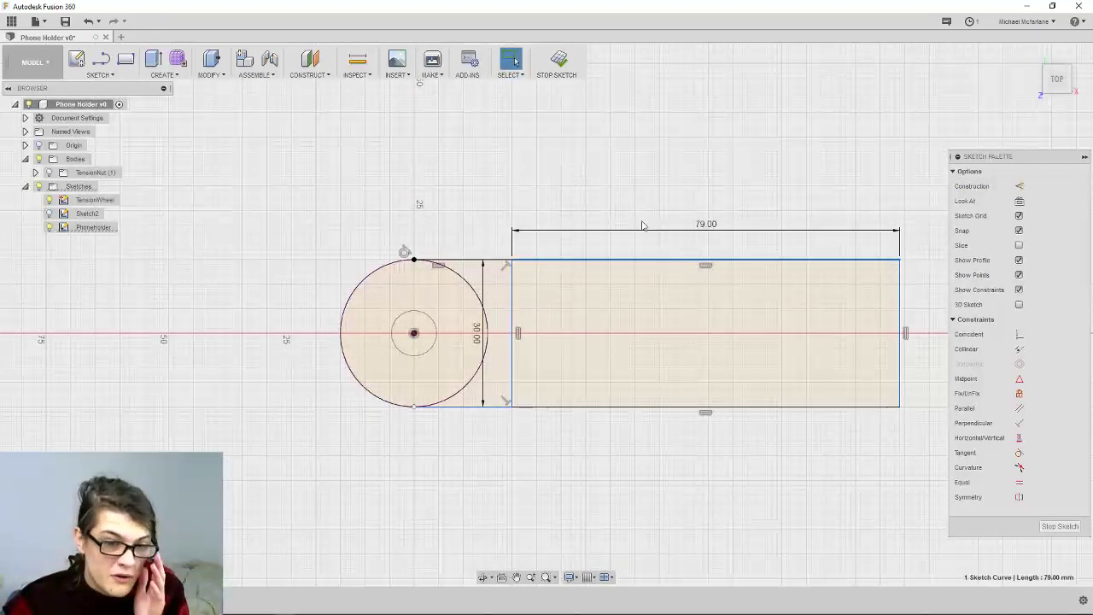
key("m")
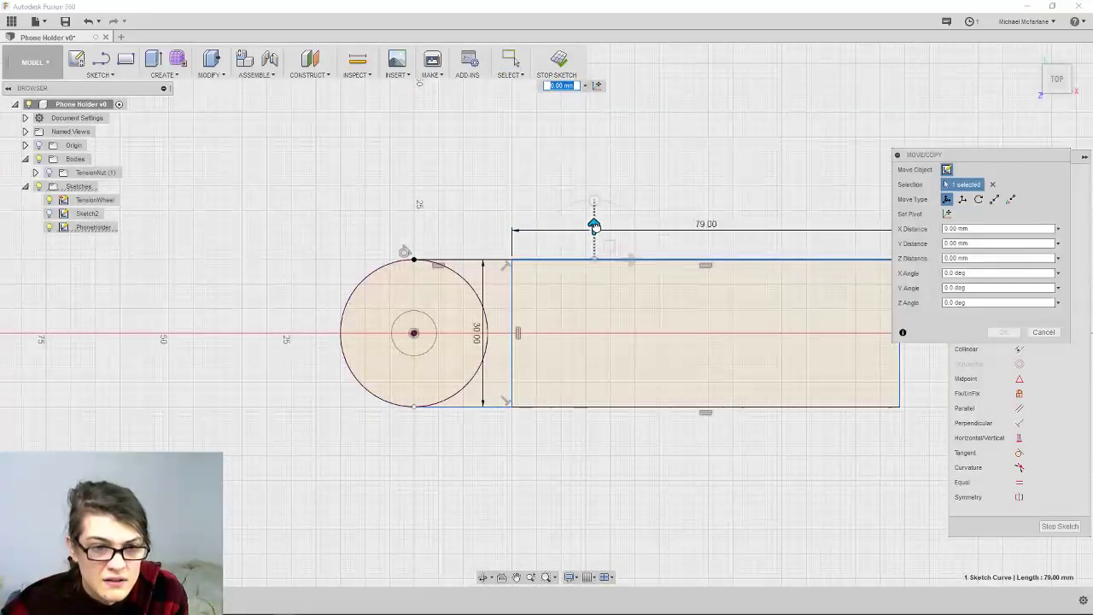
left_click_drag(595, 224, 596, 199)
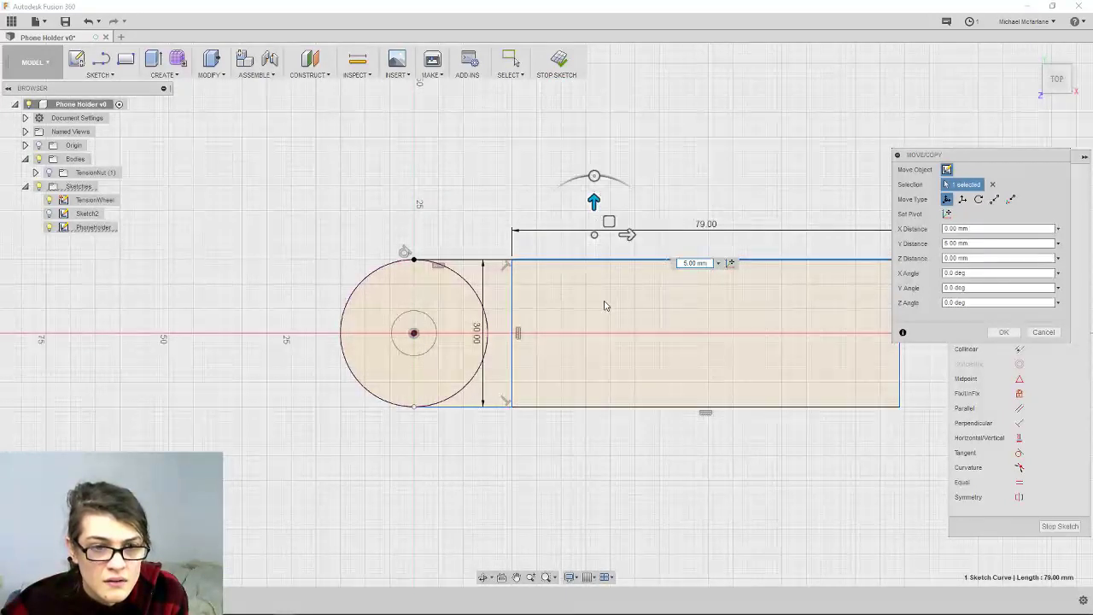
scroll(605, 303, "up", 2)
key("Return")
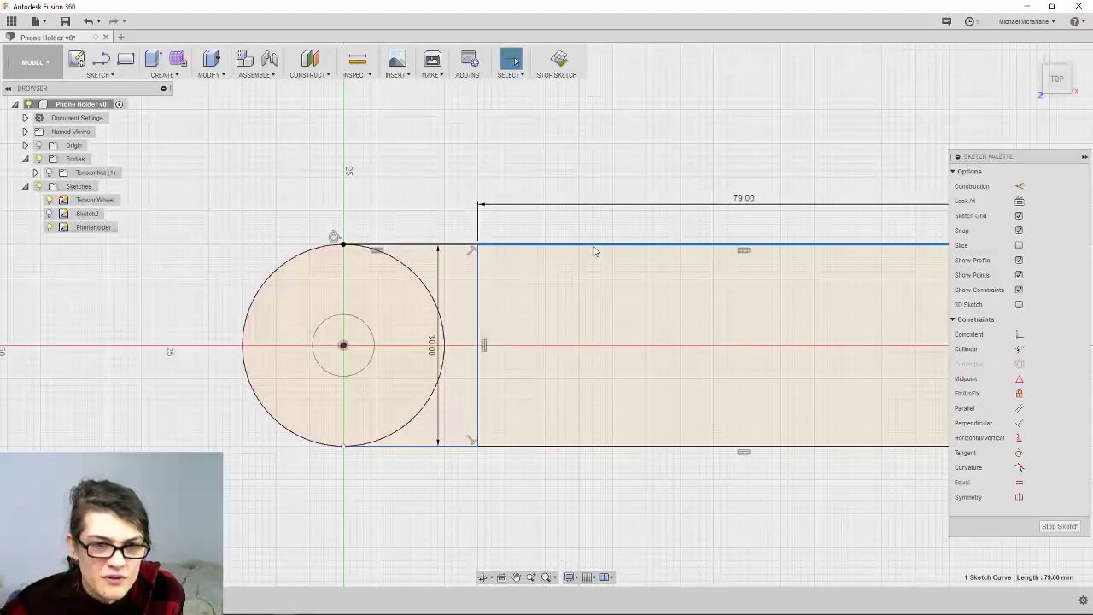
key("Escape")
Reset to the top view, rotated so the rectangle lies horizontal
middle_click_drag(637, 276, 508, 276, "shift")
left_click(1019, 201)
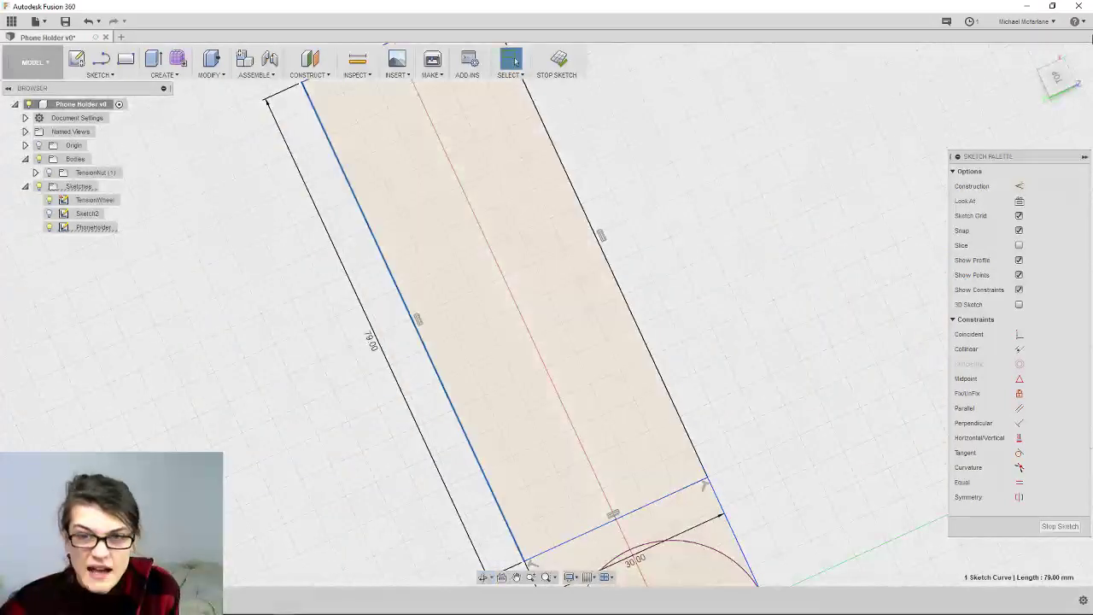
left_click(1057, 75)
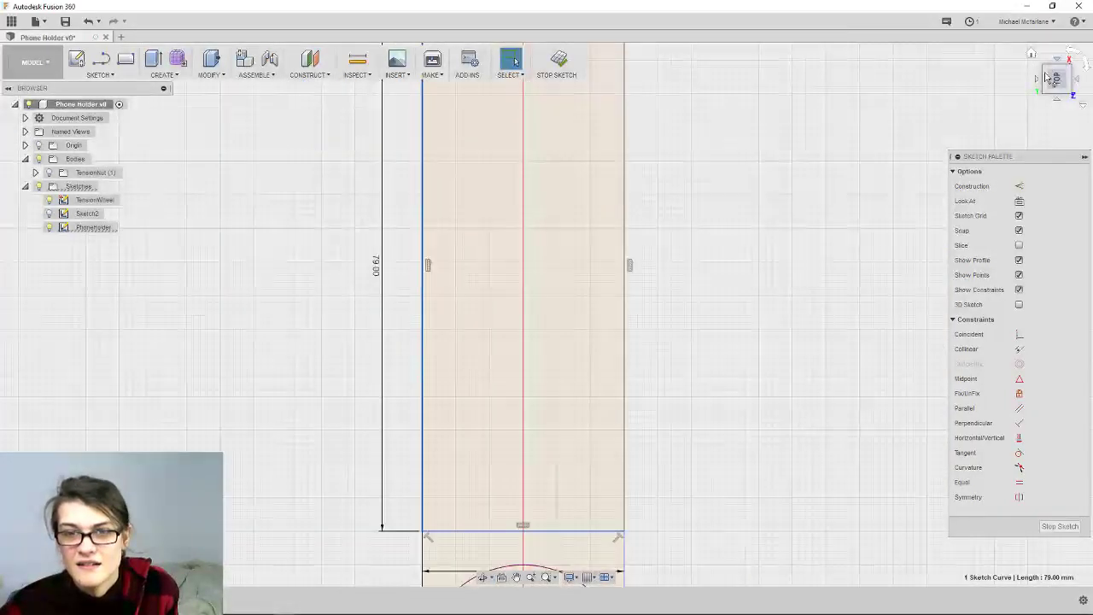
left_click(1069, 56)
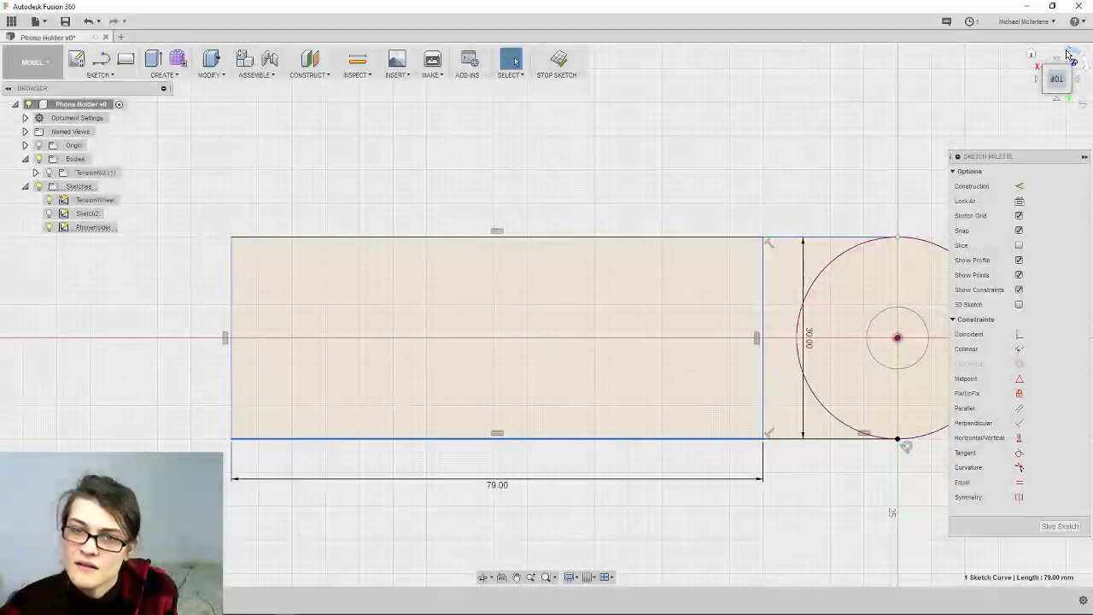
left_click(1068, 54)
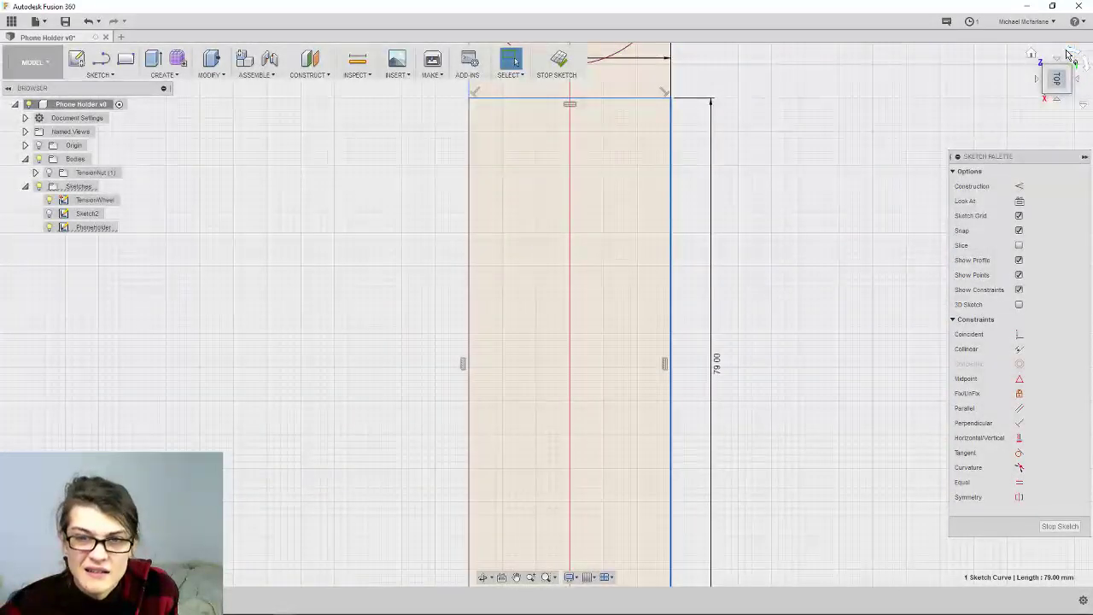
left_click(1068, 54)
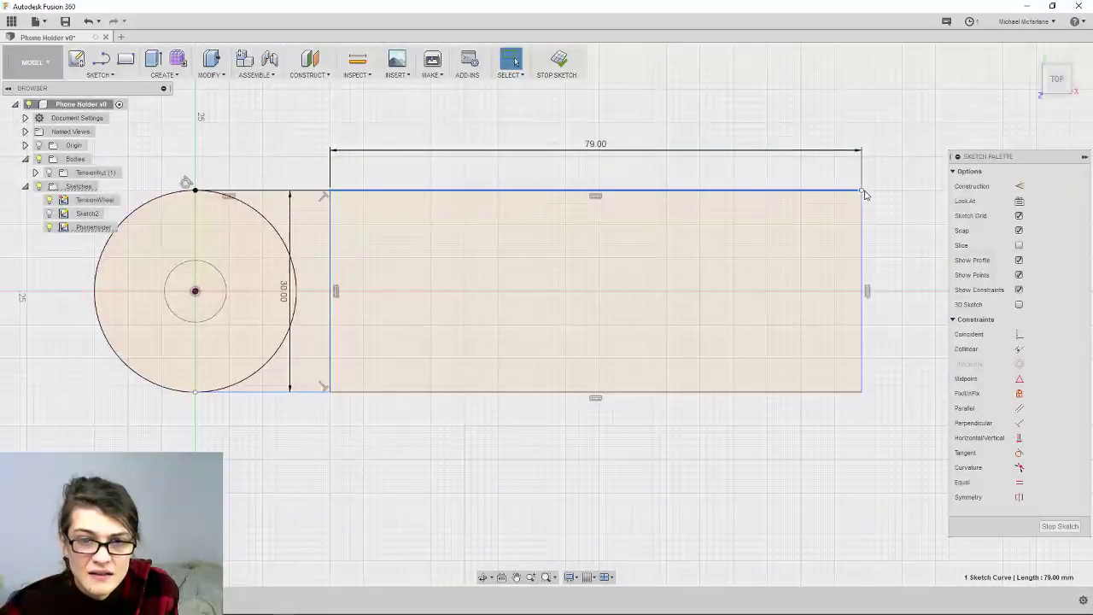
Drag the rectangle's corner point to nudge it left toward the circle
left_click(862, 191)
mouse_move(861, 191)
left_mouse_down()
mouse_move(872, 184)
mouse_move(856, 181)
mouse_move(874, 179)
mouse_move(859, 182)
left_mouse_up()
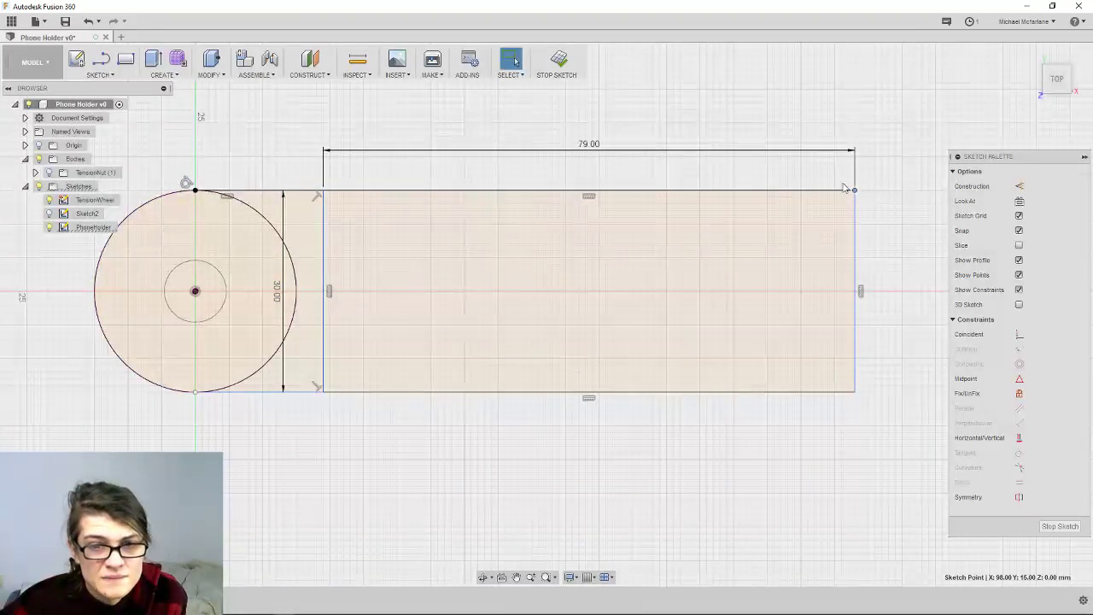
left_click_drag(855, 195, 851, 146)
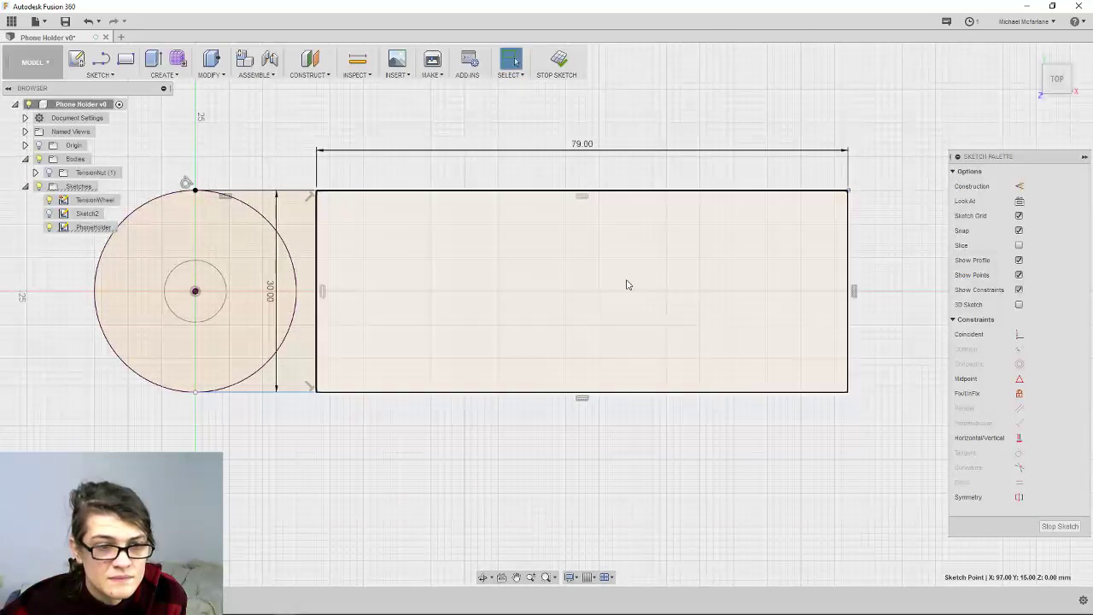
left_click(324, 397)
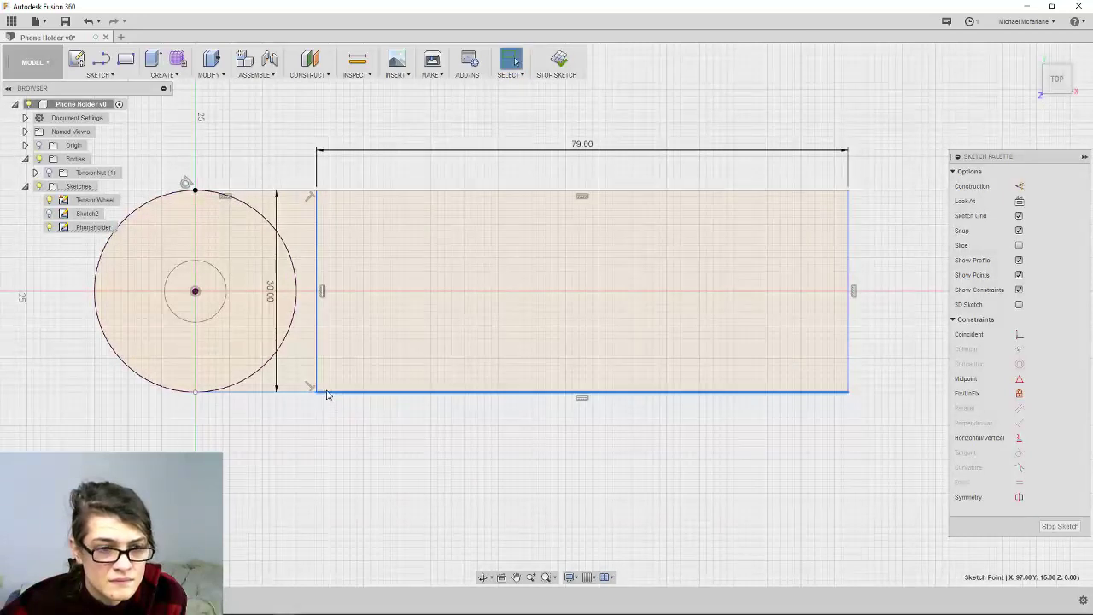
left_click(848, 392)
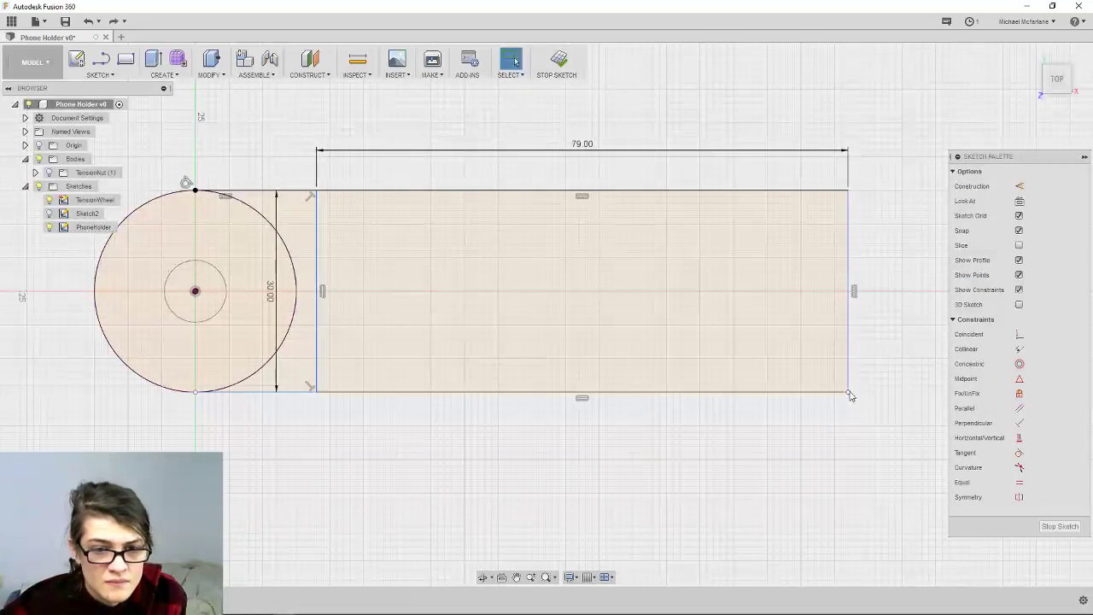
key("Escape")
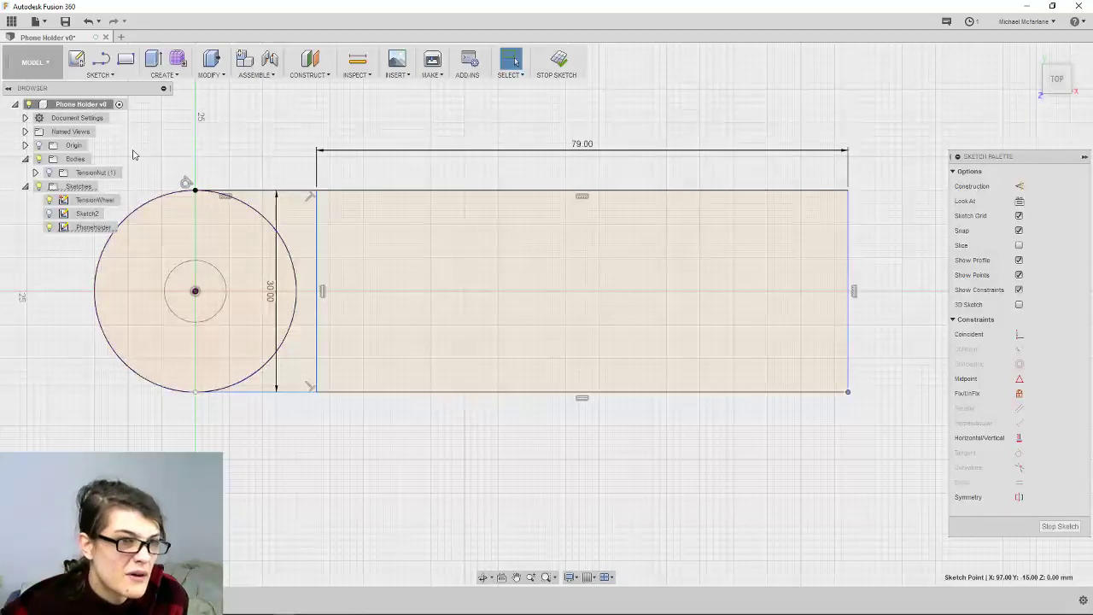
Draw thin 2-point rectangles above and below the 79 mm rectangle, forming a wider outline
left_click(99, 74)
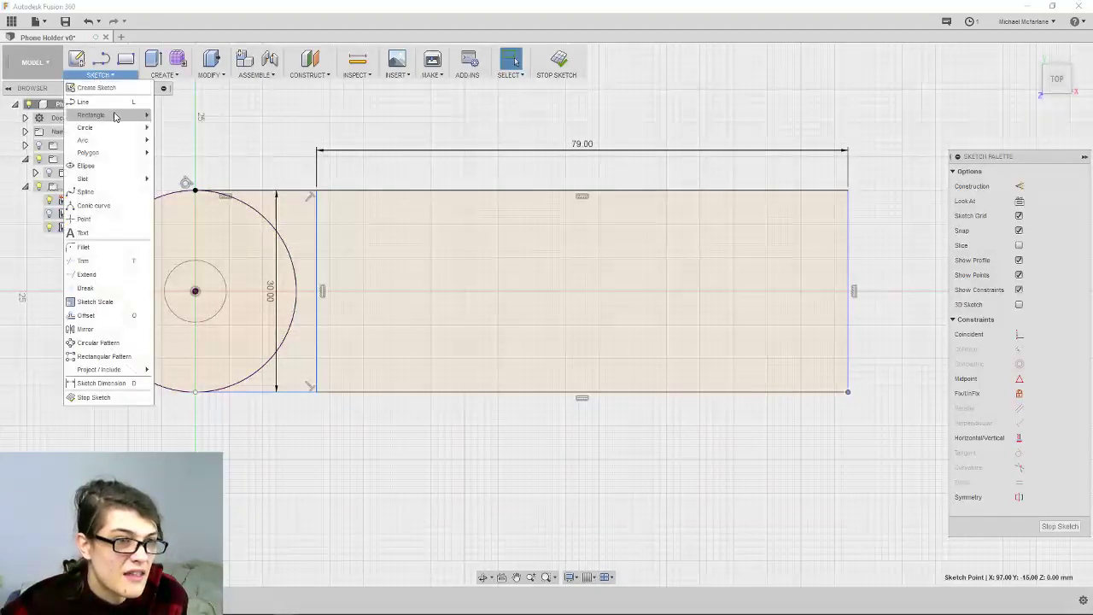
mouse_move(115, 120)
left_click(187, 117)
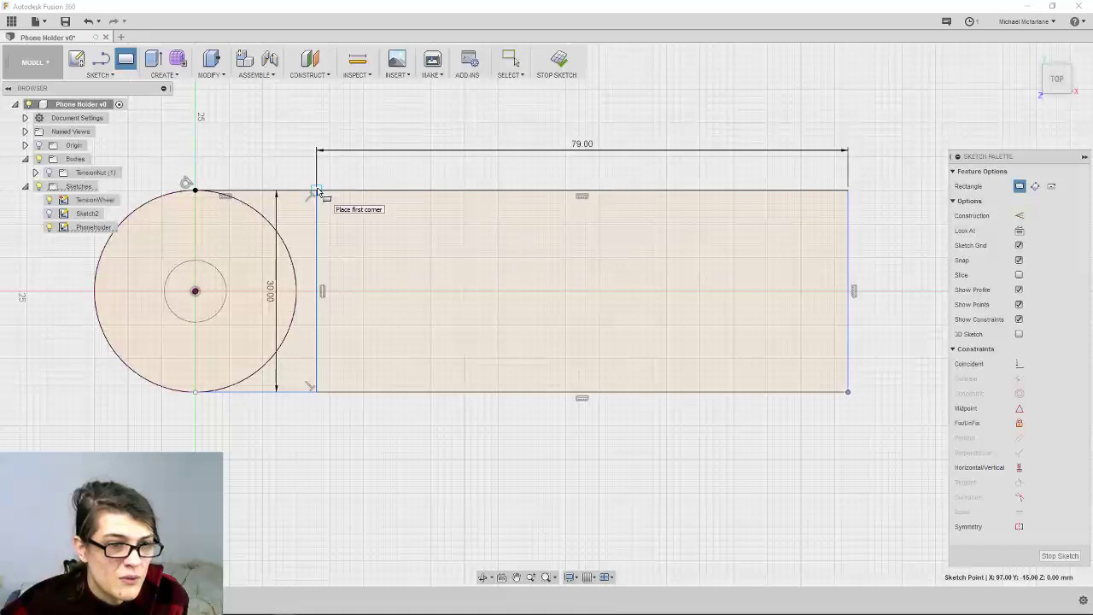
left_click(318, 216)
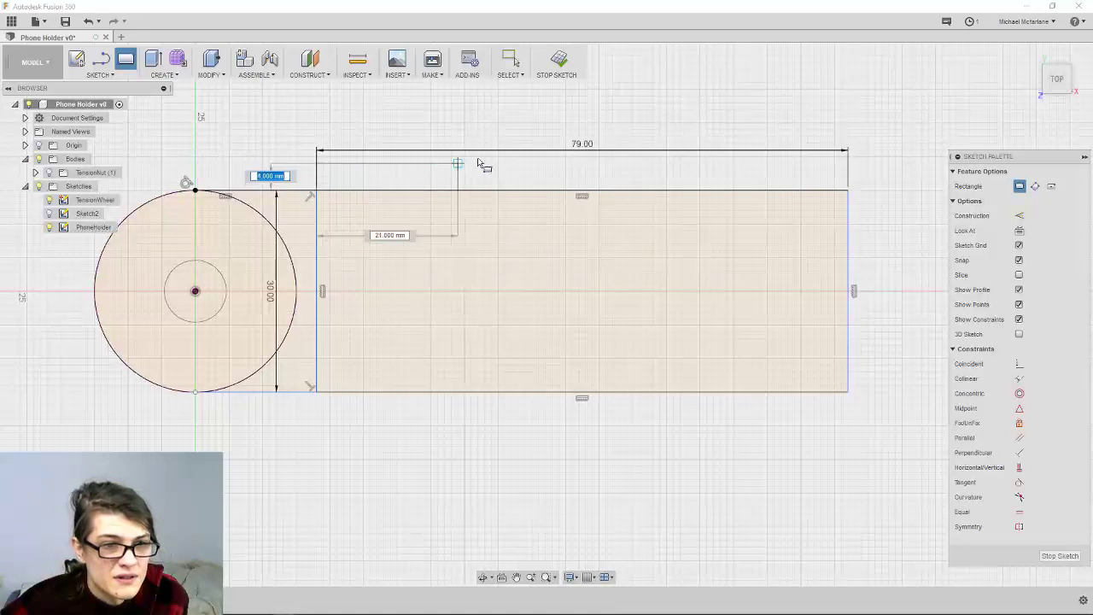
left_click(849, 159)
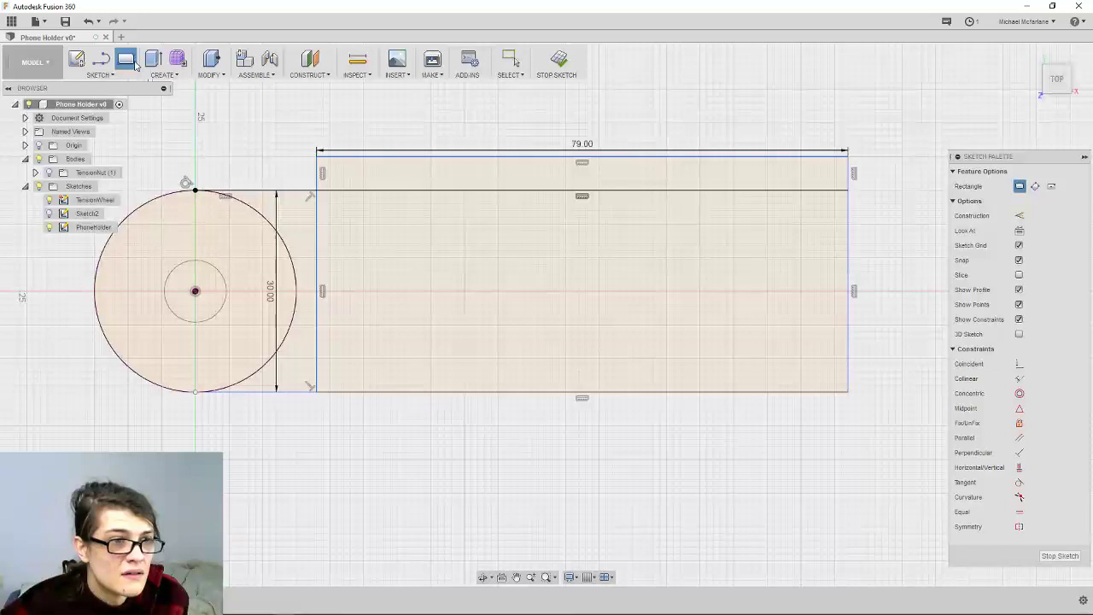
left_click(317, 392)
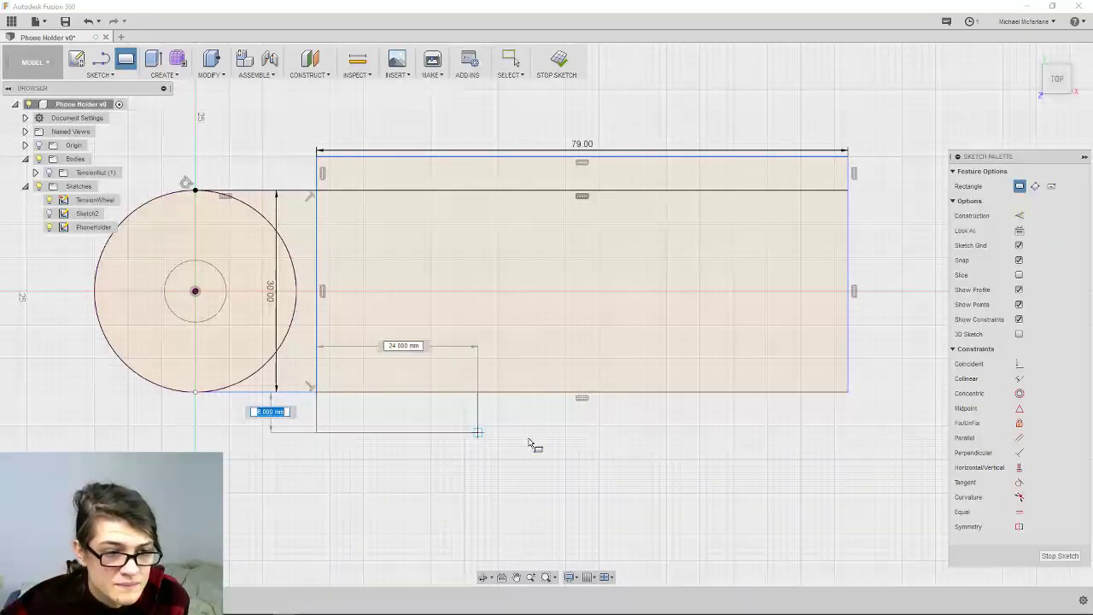
left_click(850, 428)
key("Escape")
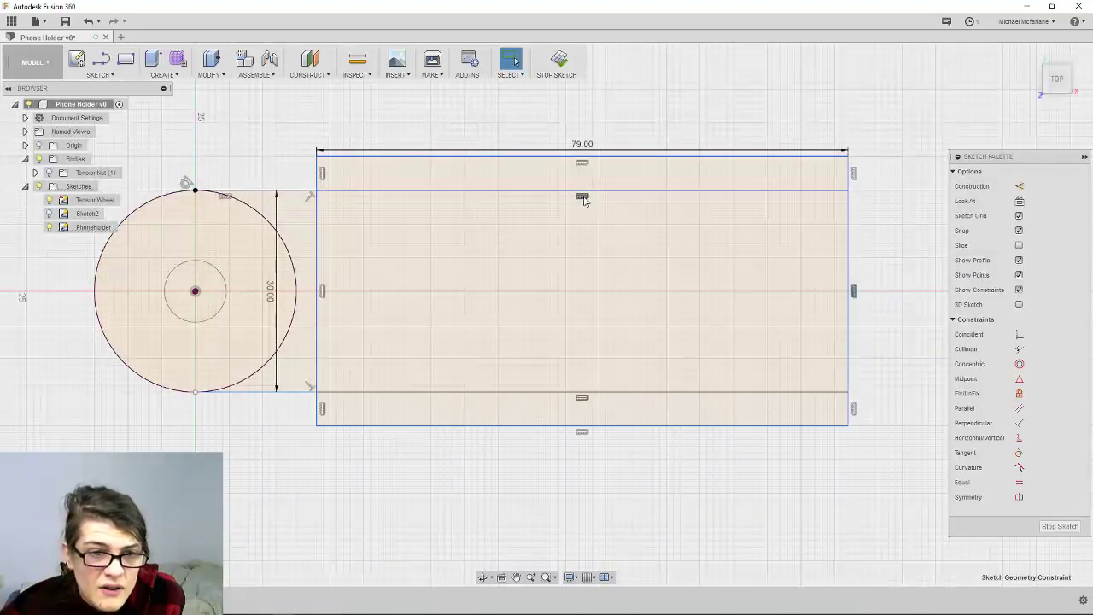
Zoom out and orbit the circle-and-rectangles sketch into a tilted isometric view
scroll(484, 378, "down", 5)
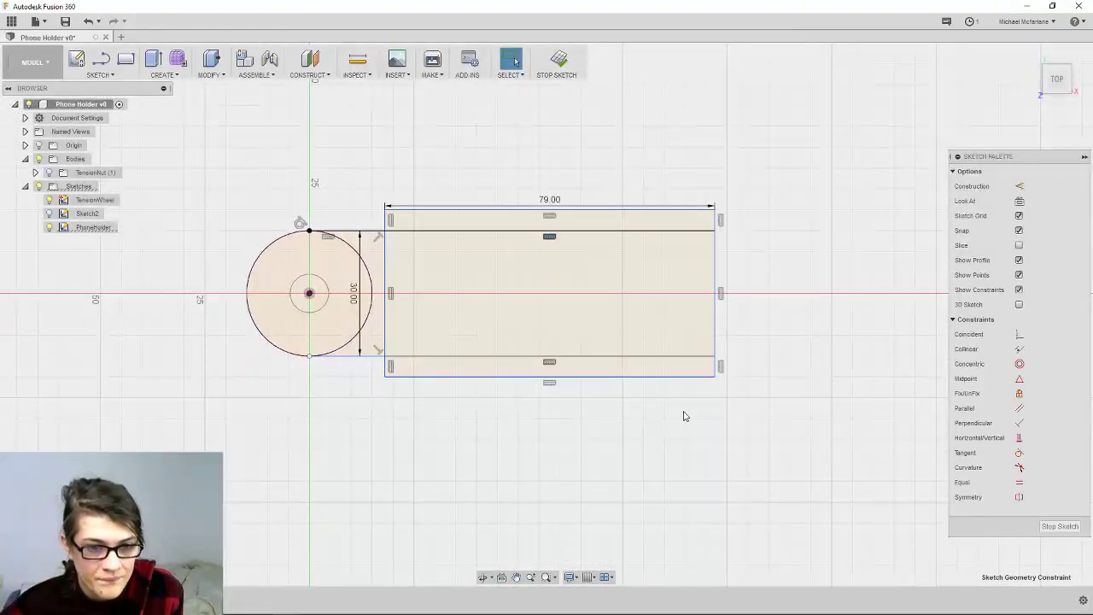
mouse_move(686, 415)
middle_mouse_down("shift")
mouse_move(674, 345)
mouse_move(637, 318)
mouse_move(629, 293)
mouse_move(591, 285)
mouse_move(627, 359)
mouse_move(601, 346)
mouse_move(701, 395)
mouse_move(568, 290)
mouse_move(504, 317)
mouse_move(471, 310)
middle_mouse_up("shift")
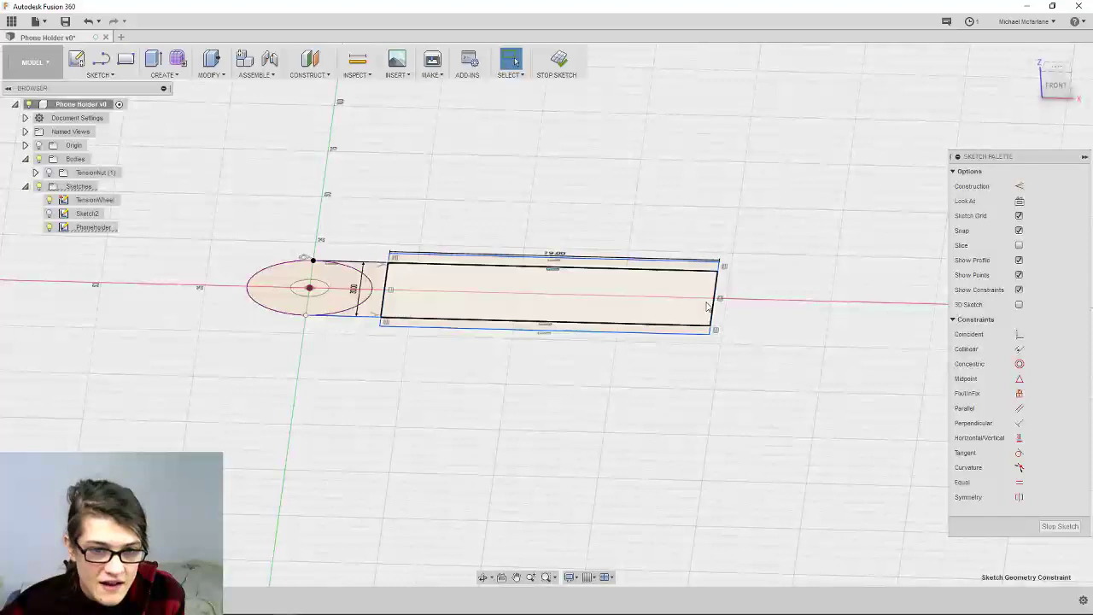
mouse_move(628, 364)
middle_mouse_down("shift")
mouse_move(637, 315)
mouse_move(668, 377)
middle_mouse_up("shift")
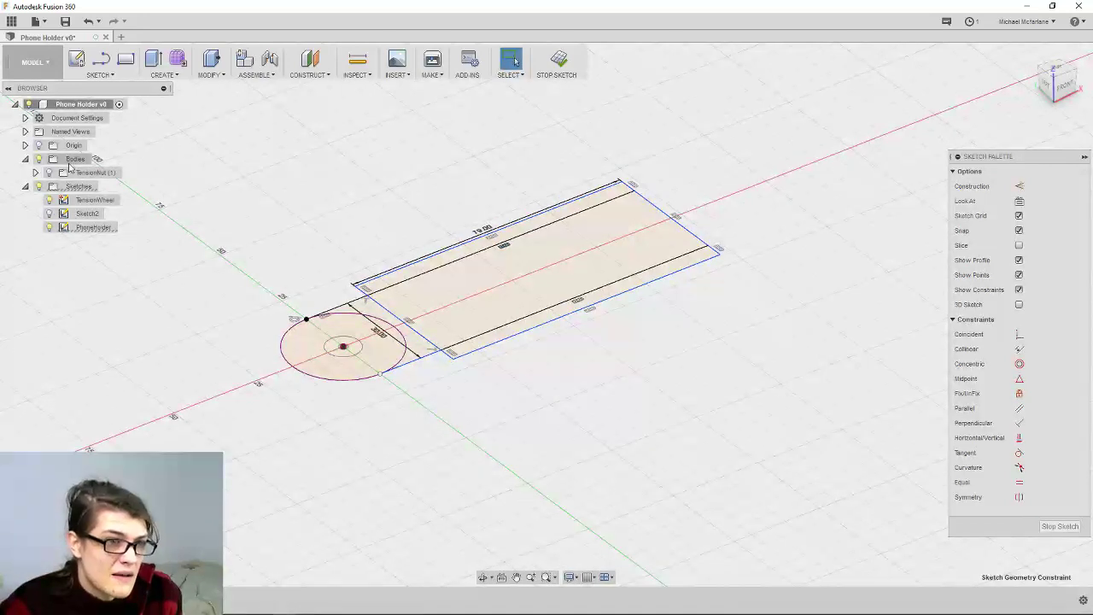
Make the TensionNut body visible and orbit to view it beside the sketch
left_click(38, 145)
left_click(39, 145)
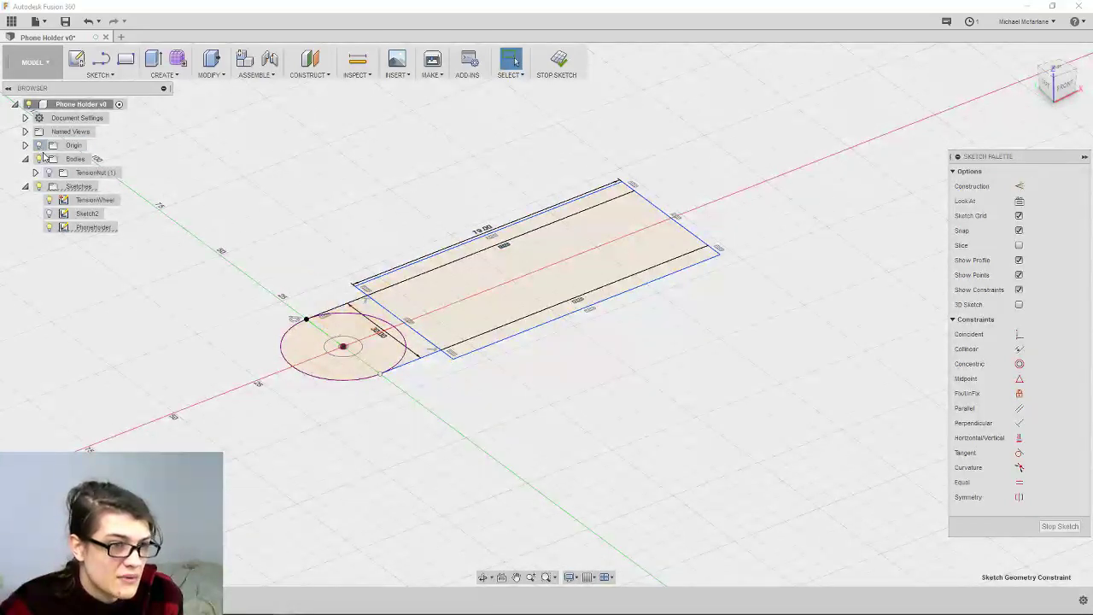
left_click(49, 172)
mouse_move(477, 428)
middle_mouse_down("shift")
mouse_move(535, 432)
mouse_move(467, 412)
mouse_move(542, 412)
mouse_move(476, 357)
mouse_move(484, 367)
mouse_move(447, 439)
mouse_move(481, 447)
middle_mouse_up("shift")
scroll(544, 410, "up", 5)
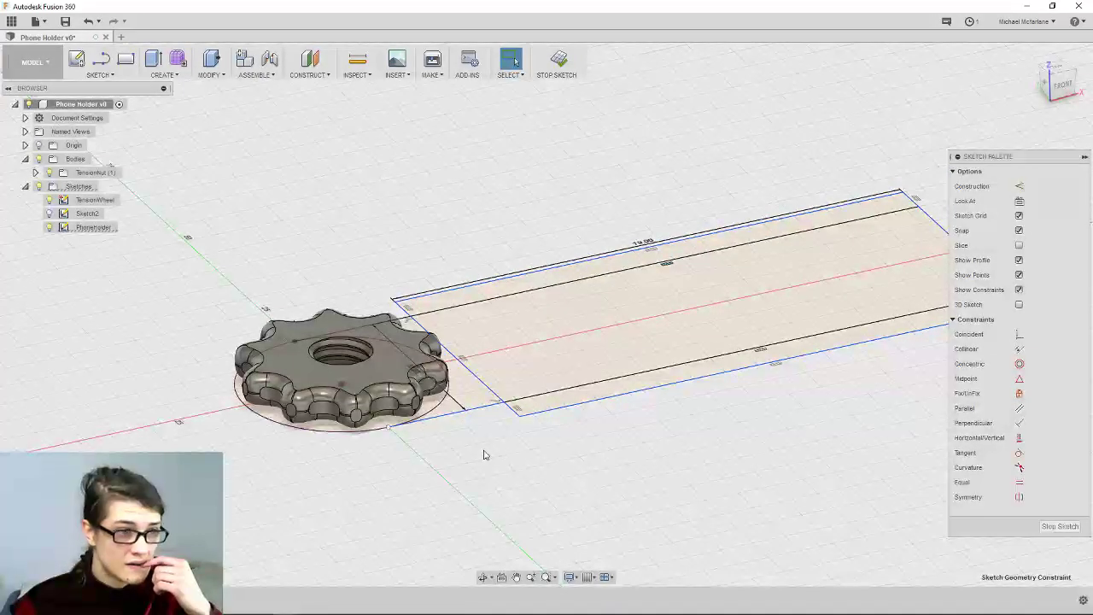
mouse_move(493, 456)
middle_mouse_down("shift")
mouse_move(524, 430)
mouse_move(501, 457)
mouse_move(561, 424)
mouse_move(680, 419)
mouse_move(470, 408)
middle_mouse_up("shift")
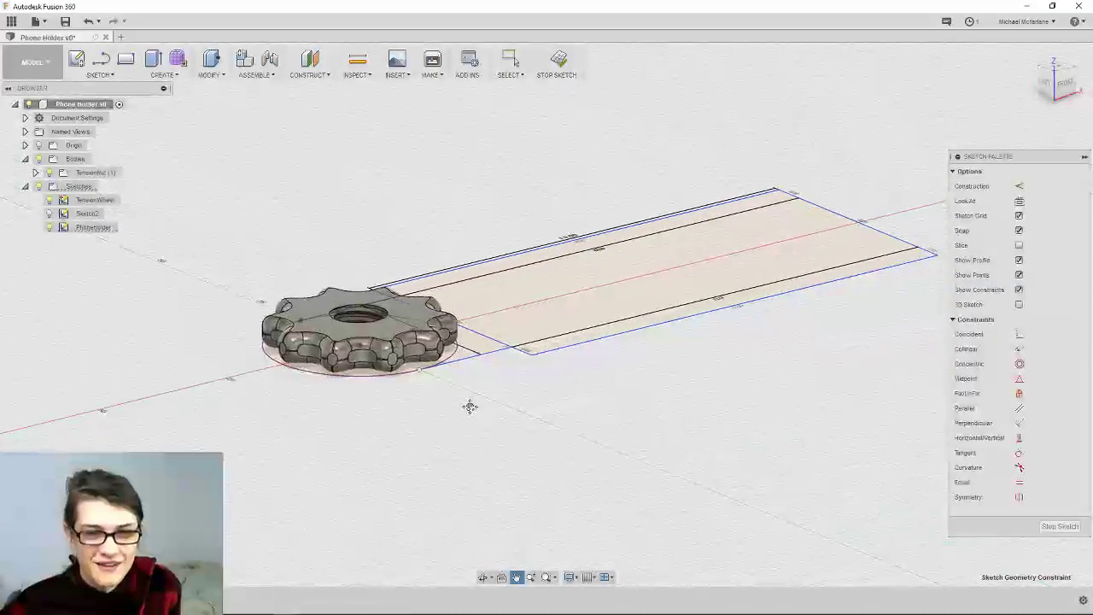
scroll(475, 414, "down", 2)
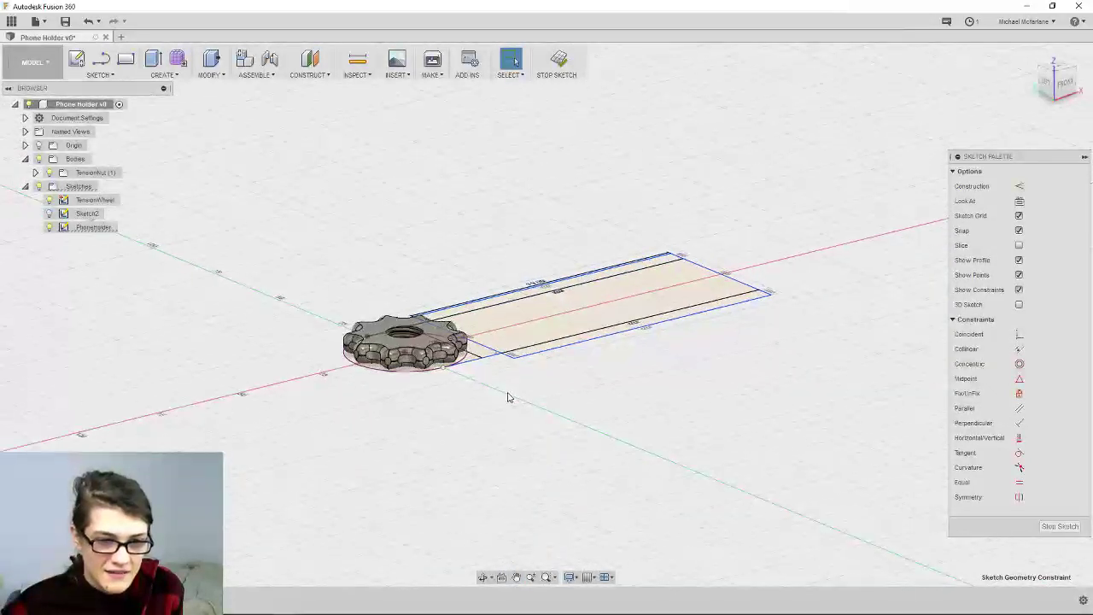